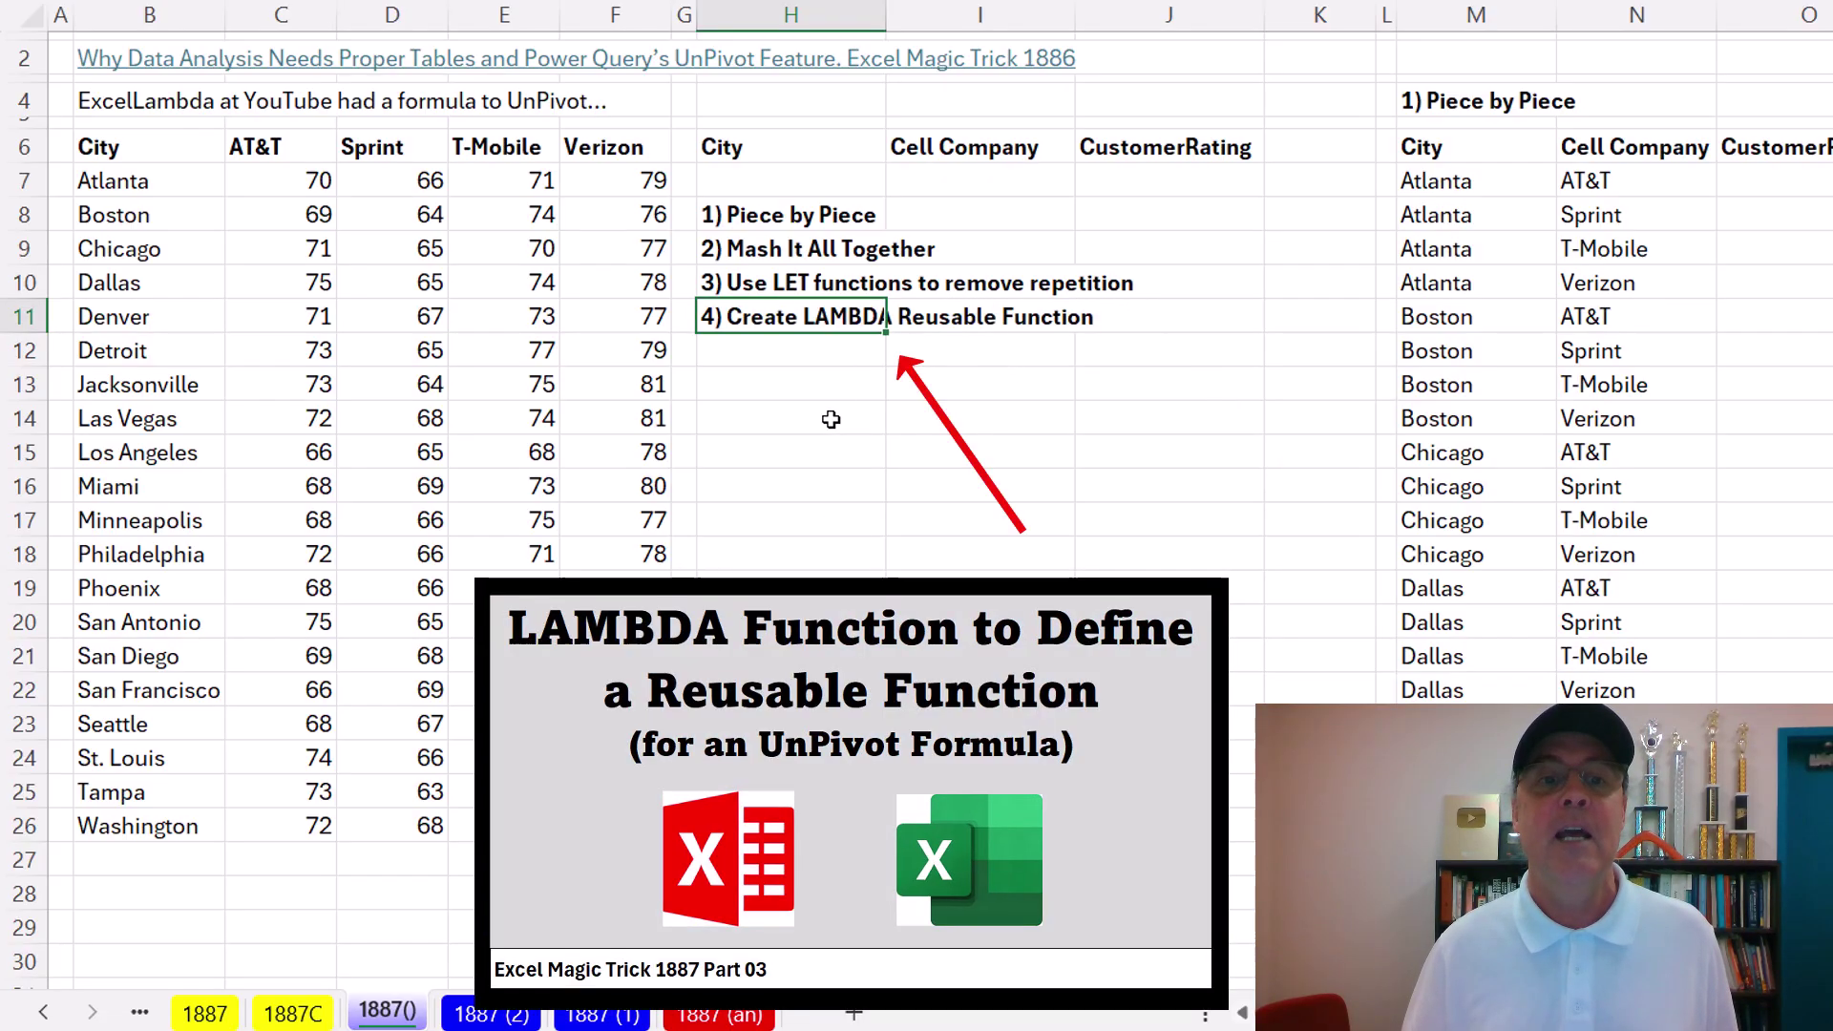
# Finish the column H plan with step 4 'Create LAMBDA Reusable Function'
pyautogui.click(829, 420)
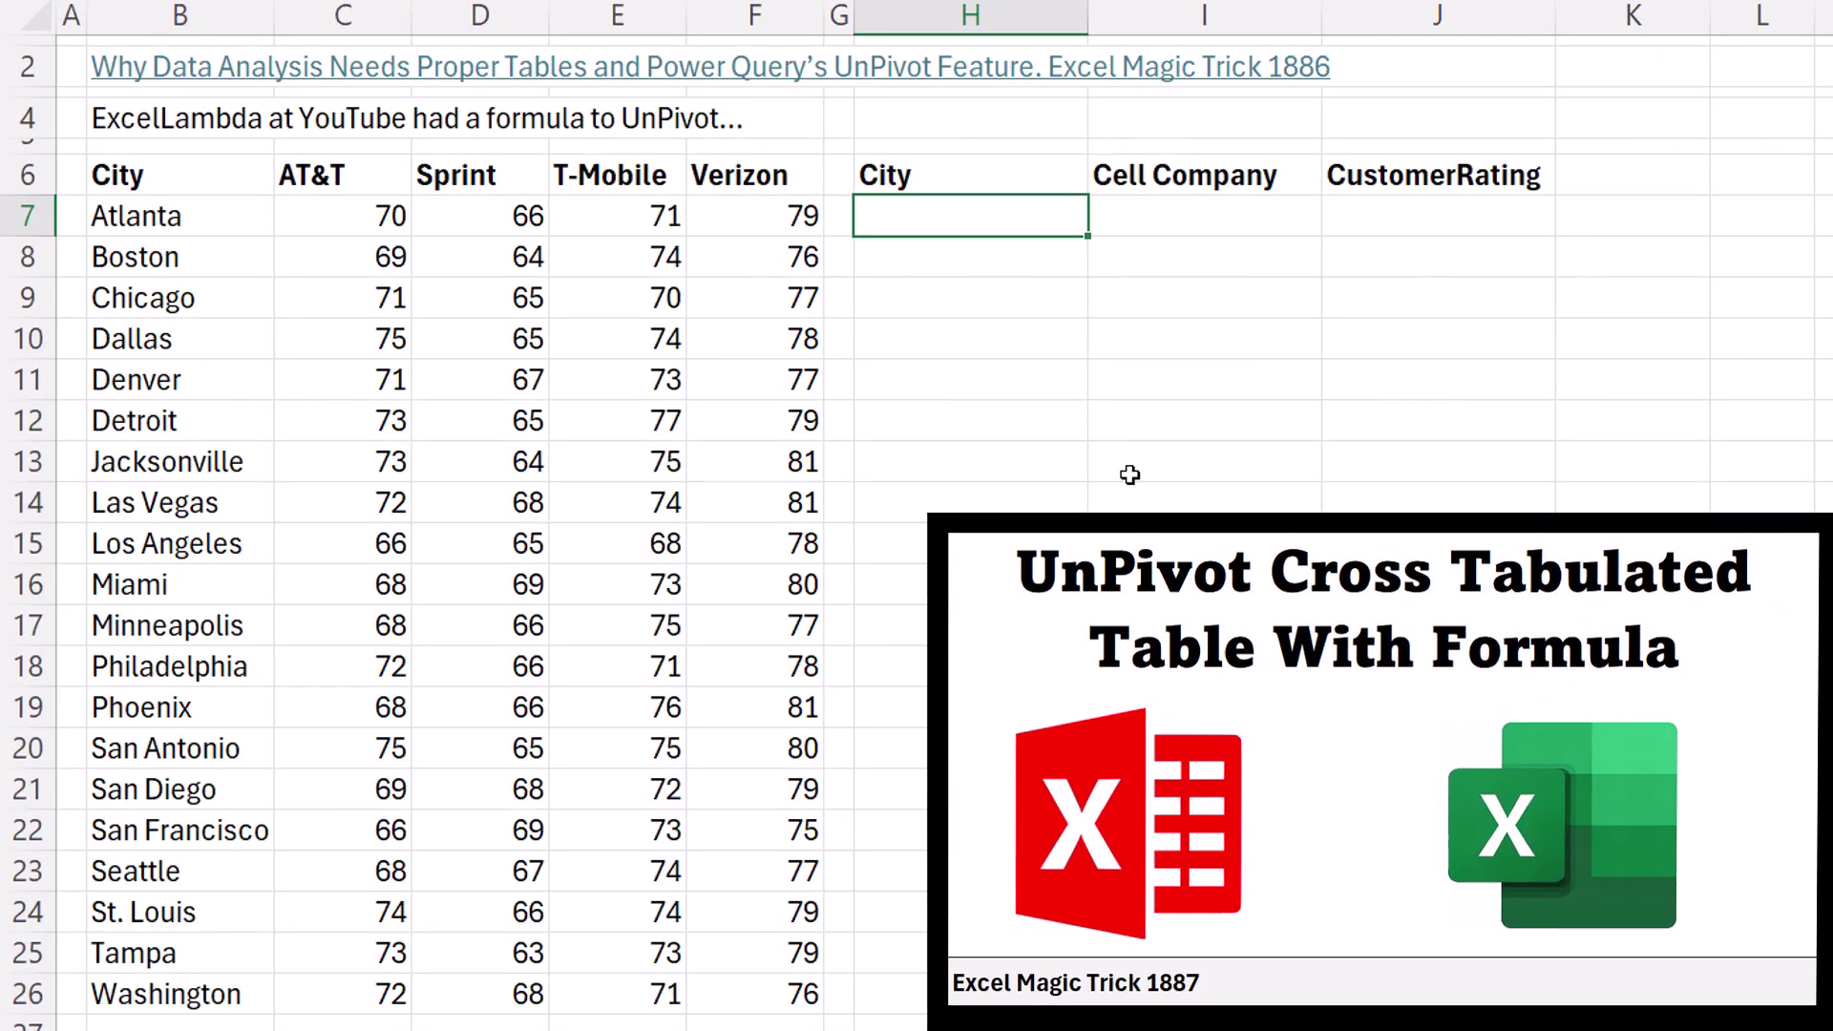
# Enter =IFS(C7:F26<>"",1) in H7 so it spills 1s across H7:K26
pyautogui.write('=if')
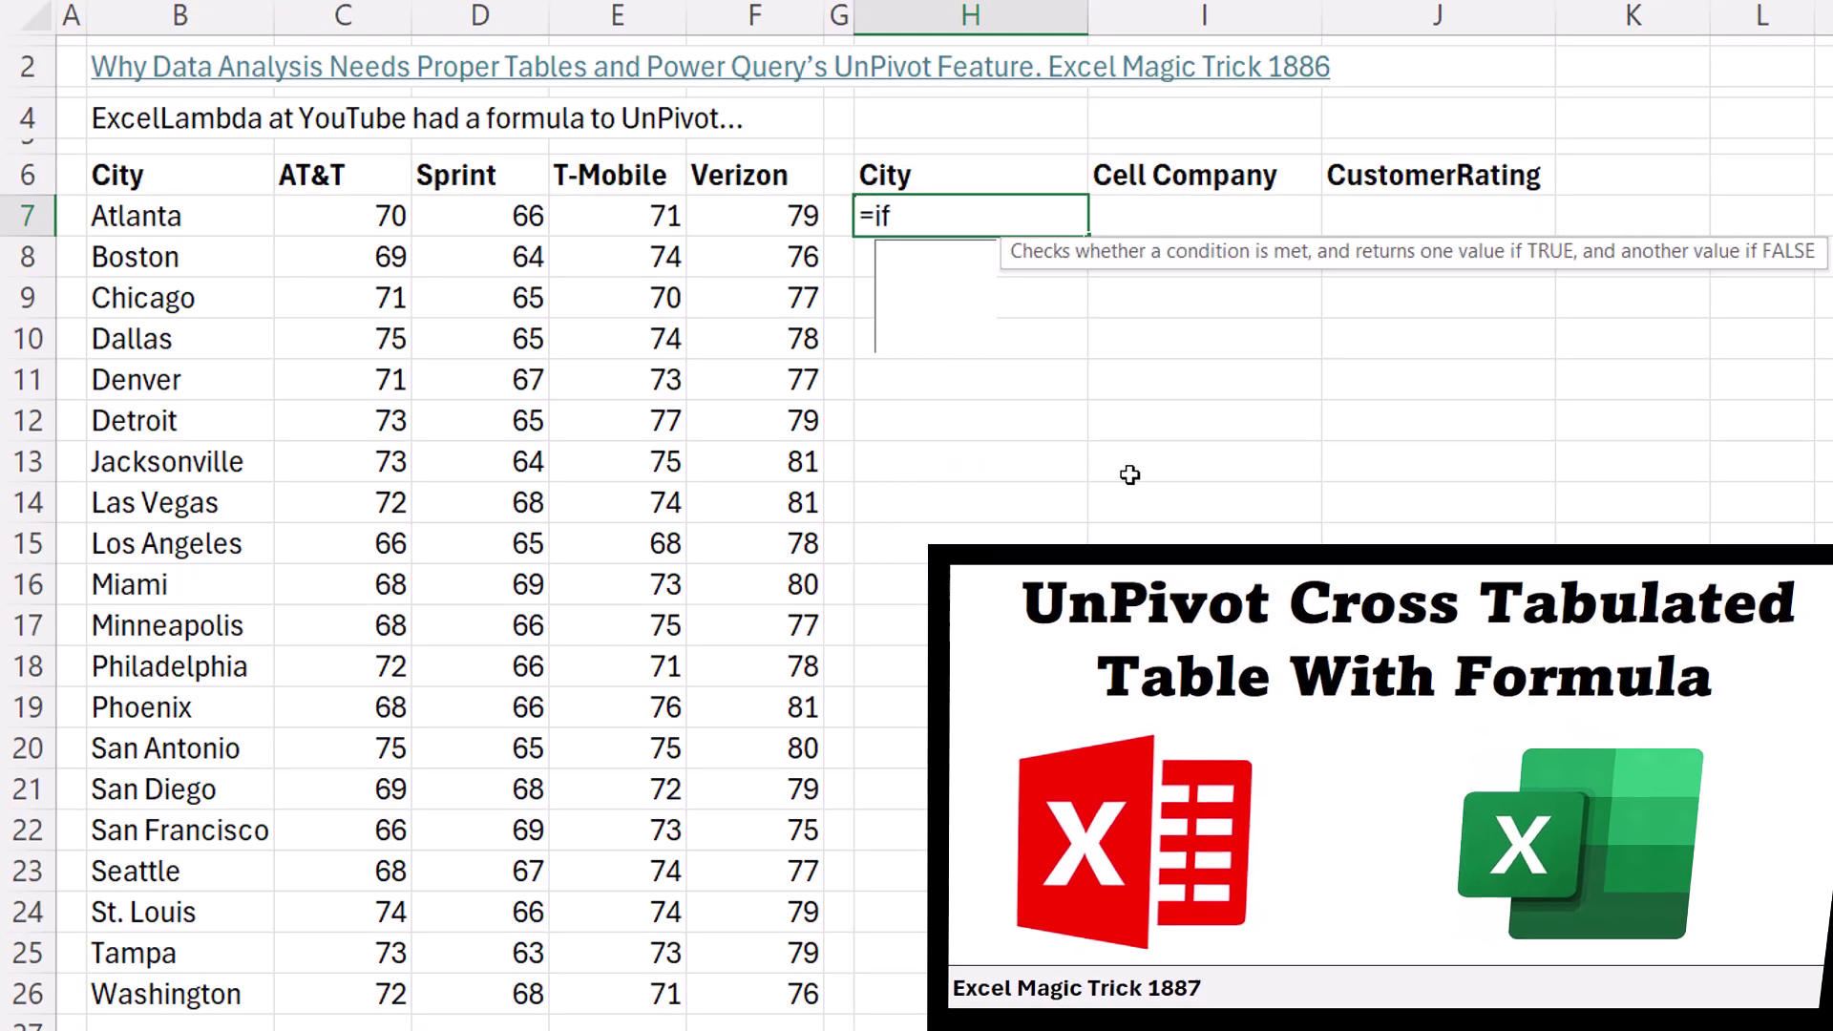
pyautogui.write('s')
pyautogui.press('Tab')
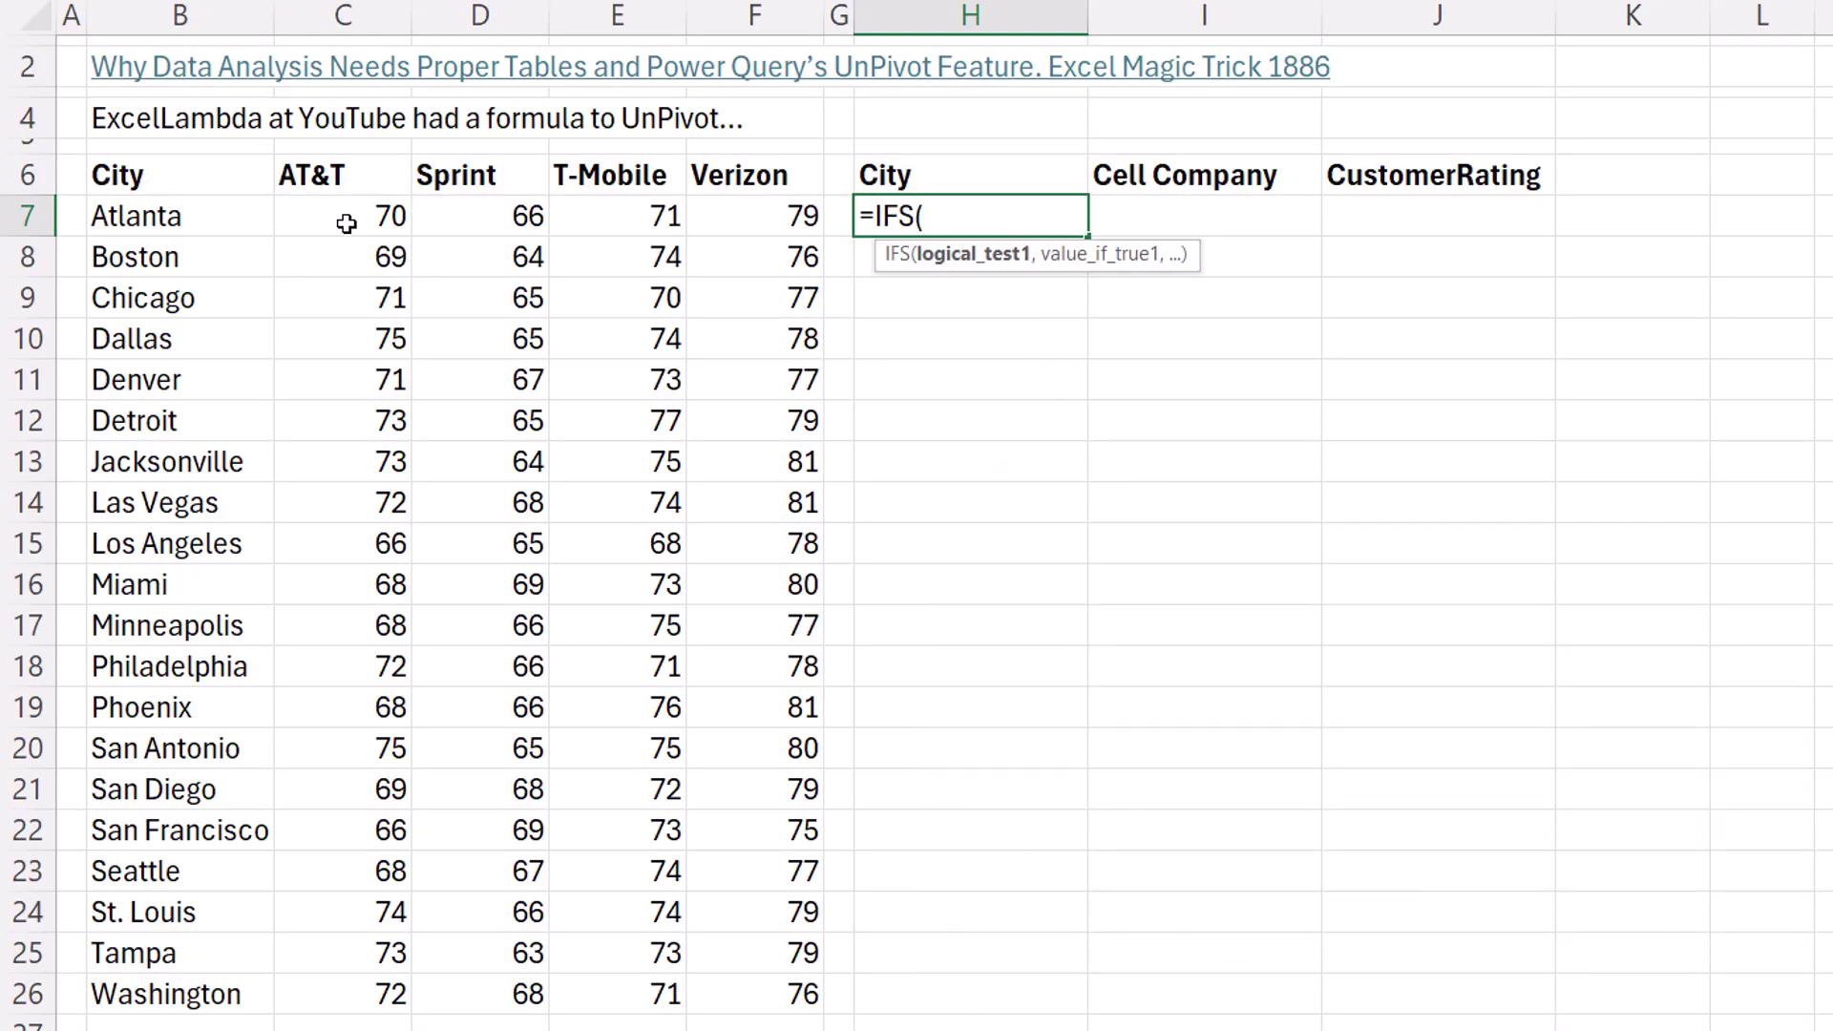
pyautogui.moveTo(347, 224); pyautogui.dragTo(770, 994)
pyautogui.write('<>')
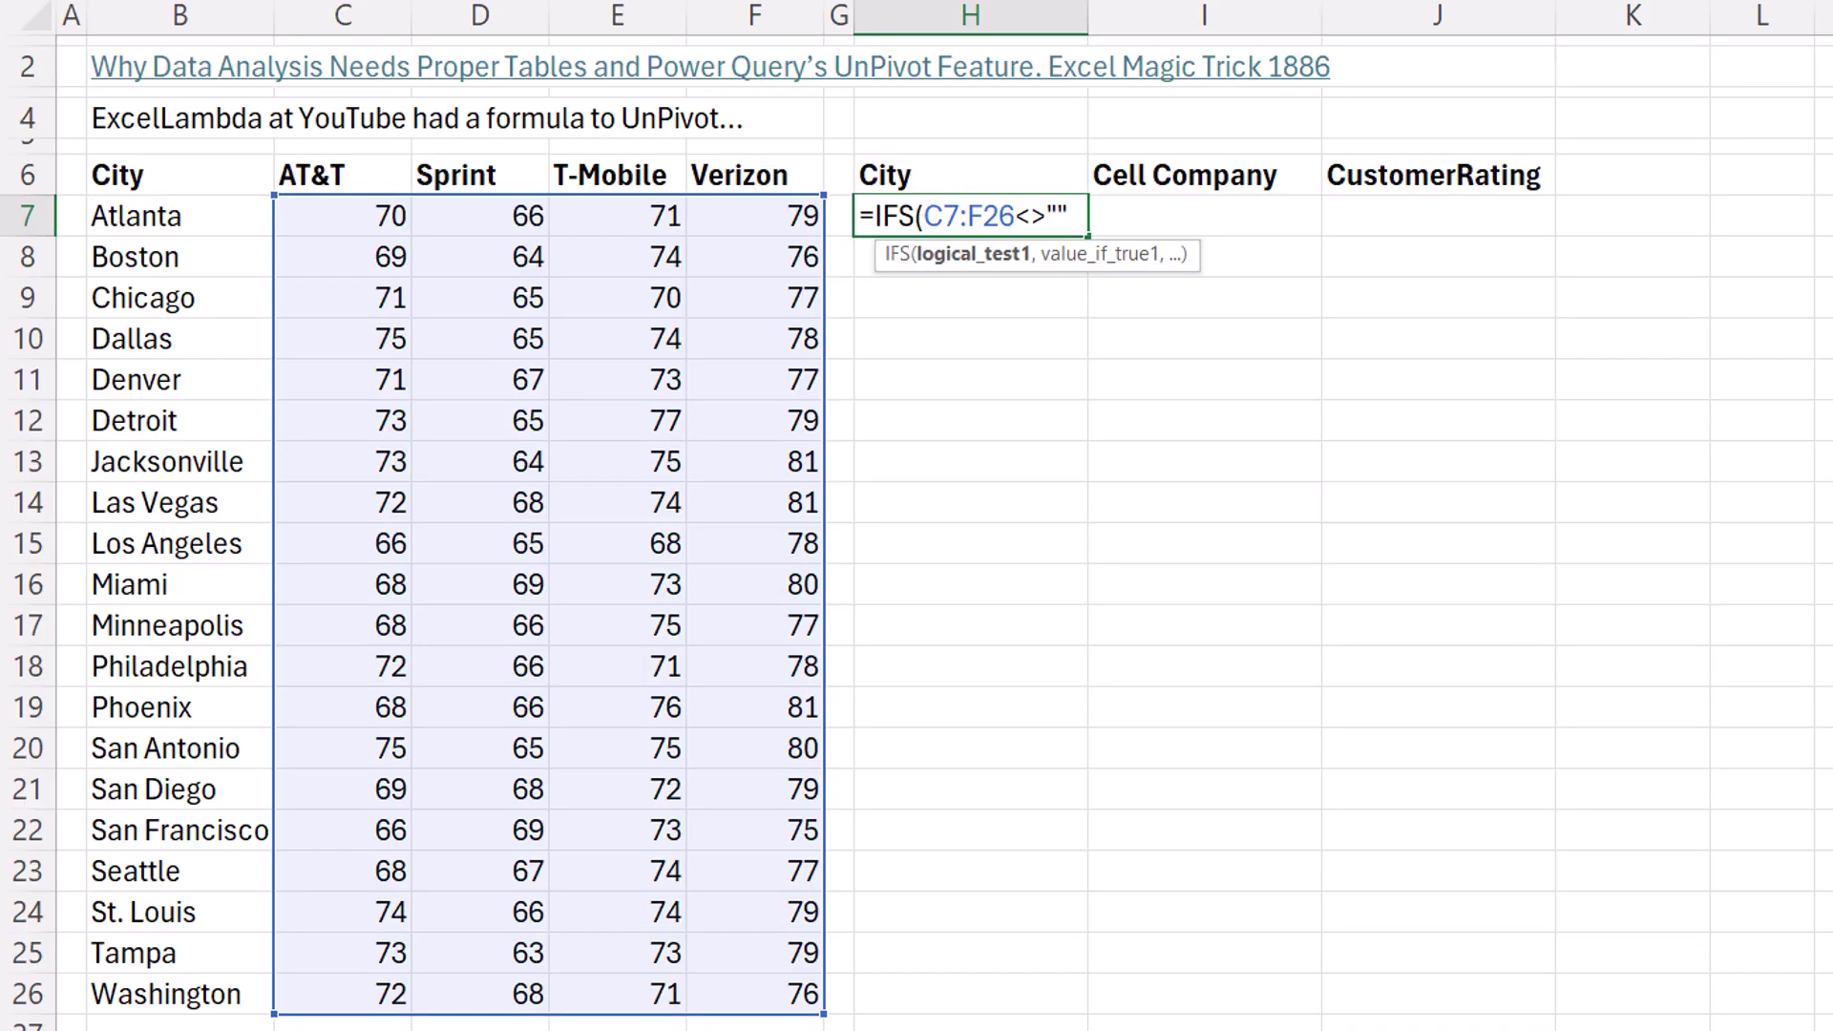
pyautogui.write(',1')
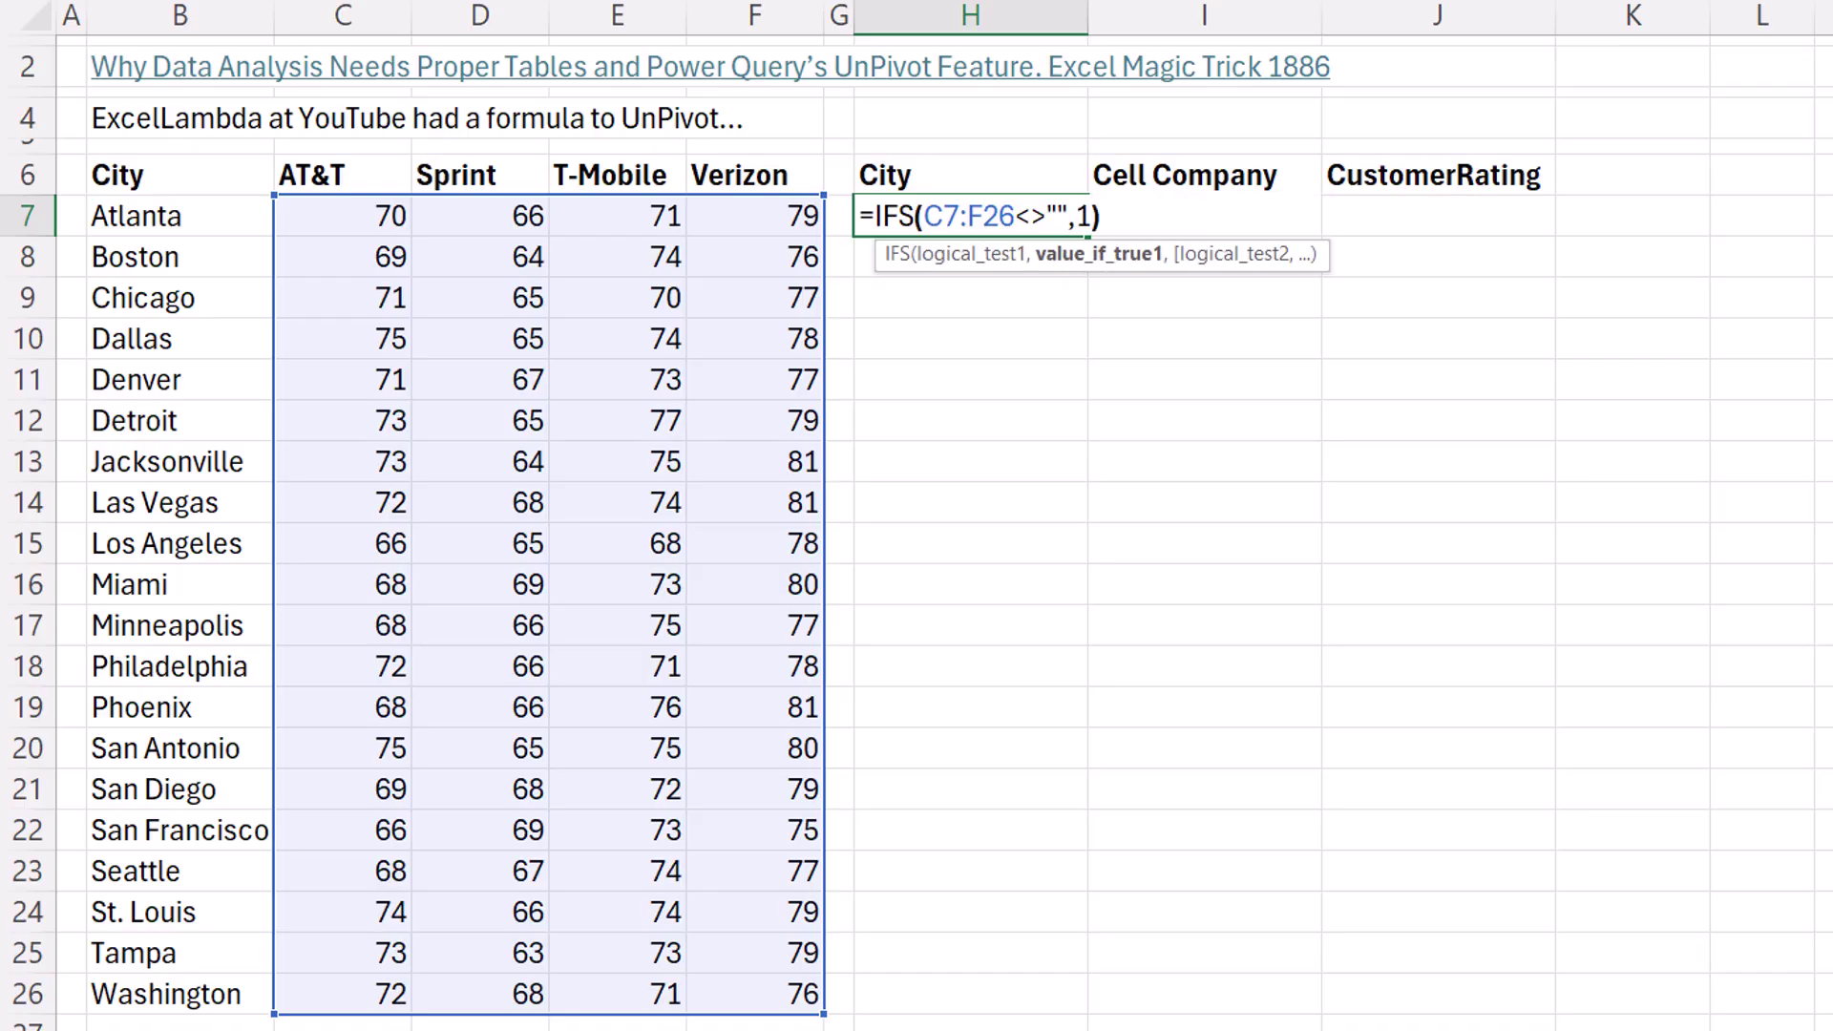
pyautogui.hotkey('ctrl', 'Return')
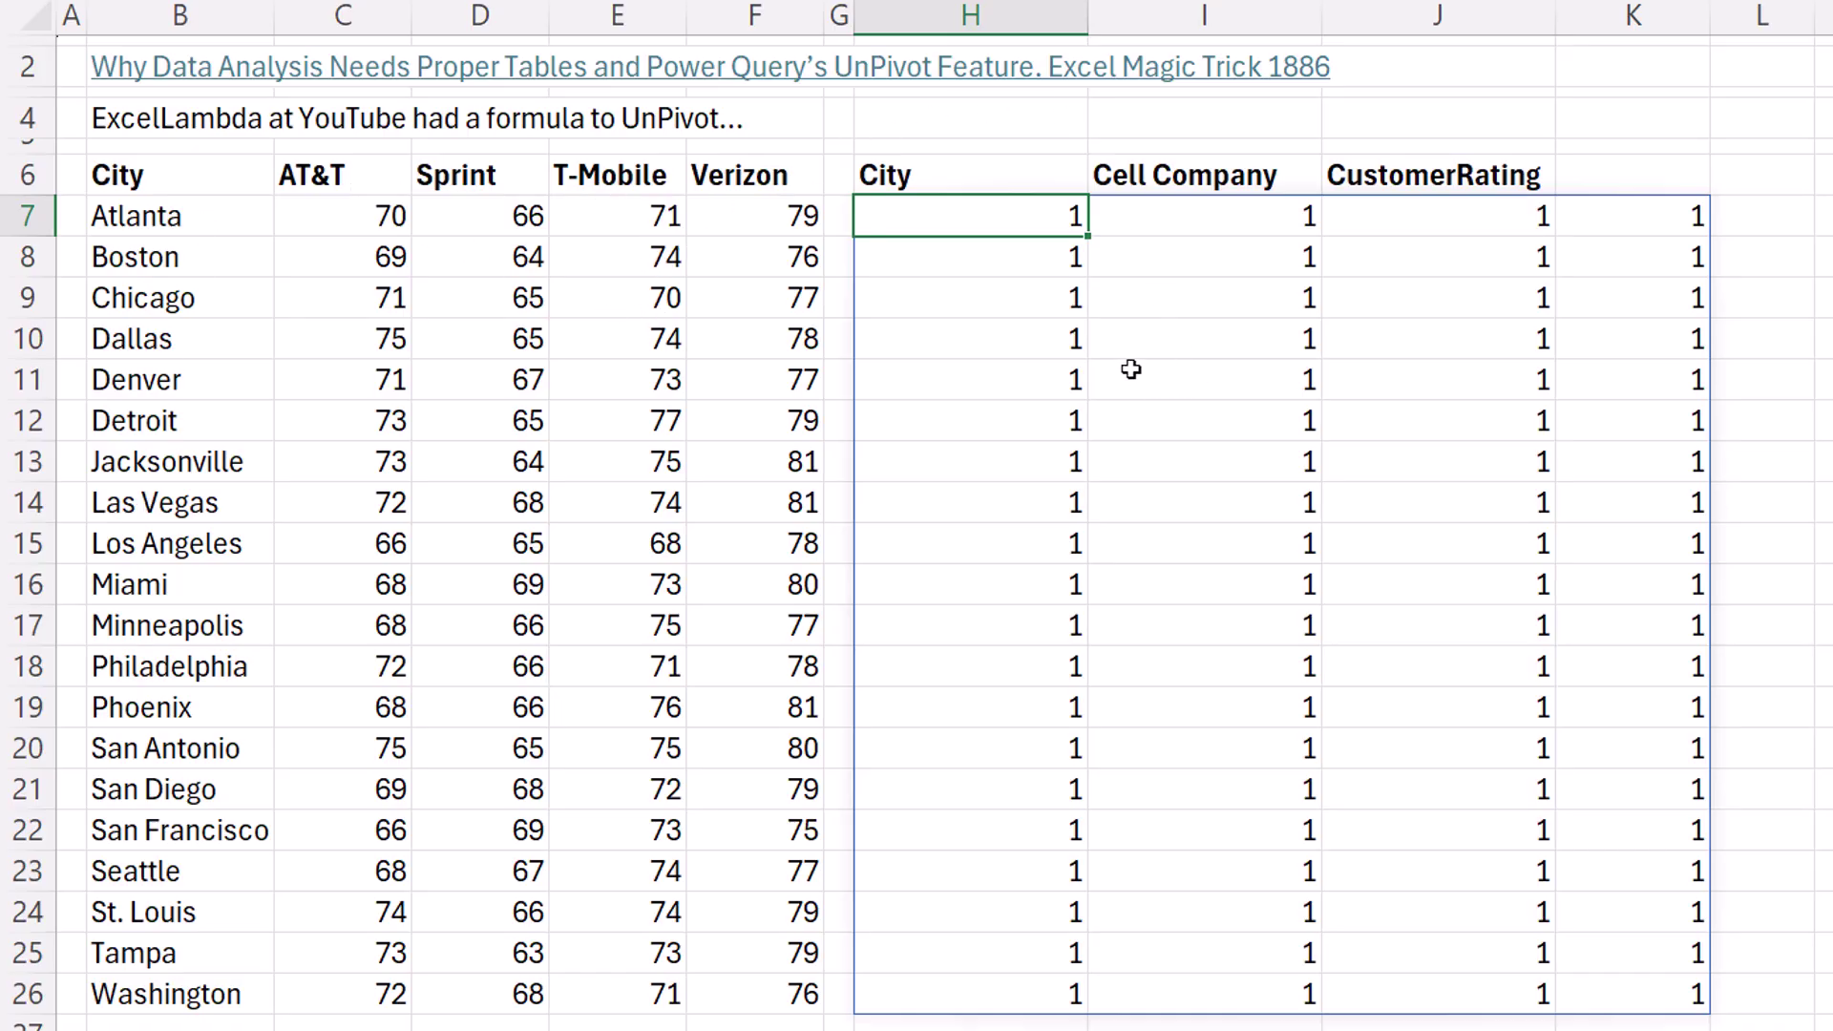
# Test the IFS block by deleting Atlanta's AT&T rating in C7, then restore it
pyautogui.click(371, 223)
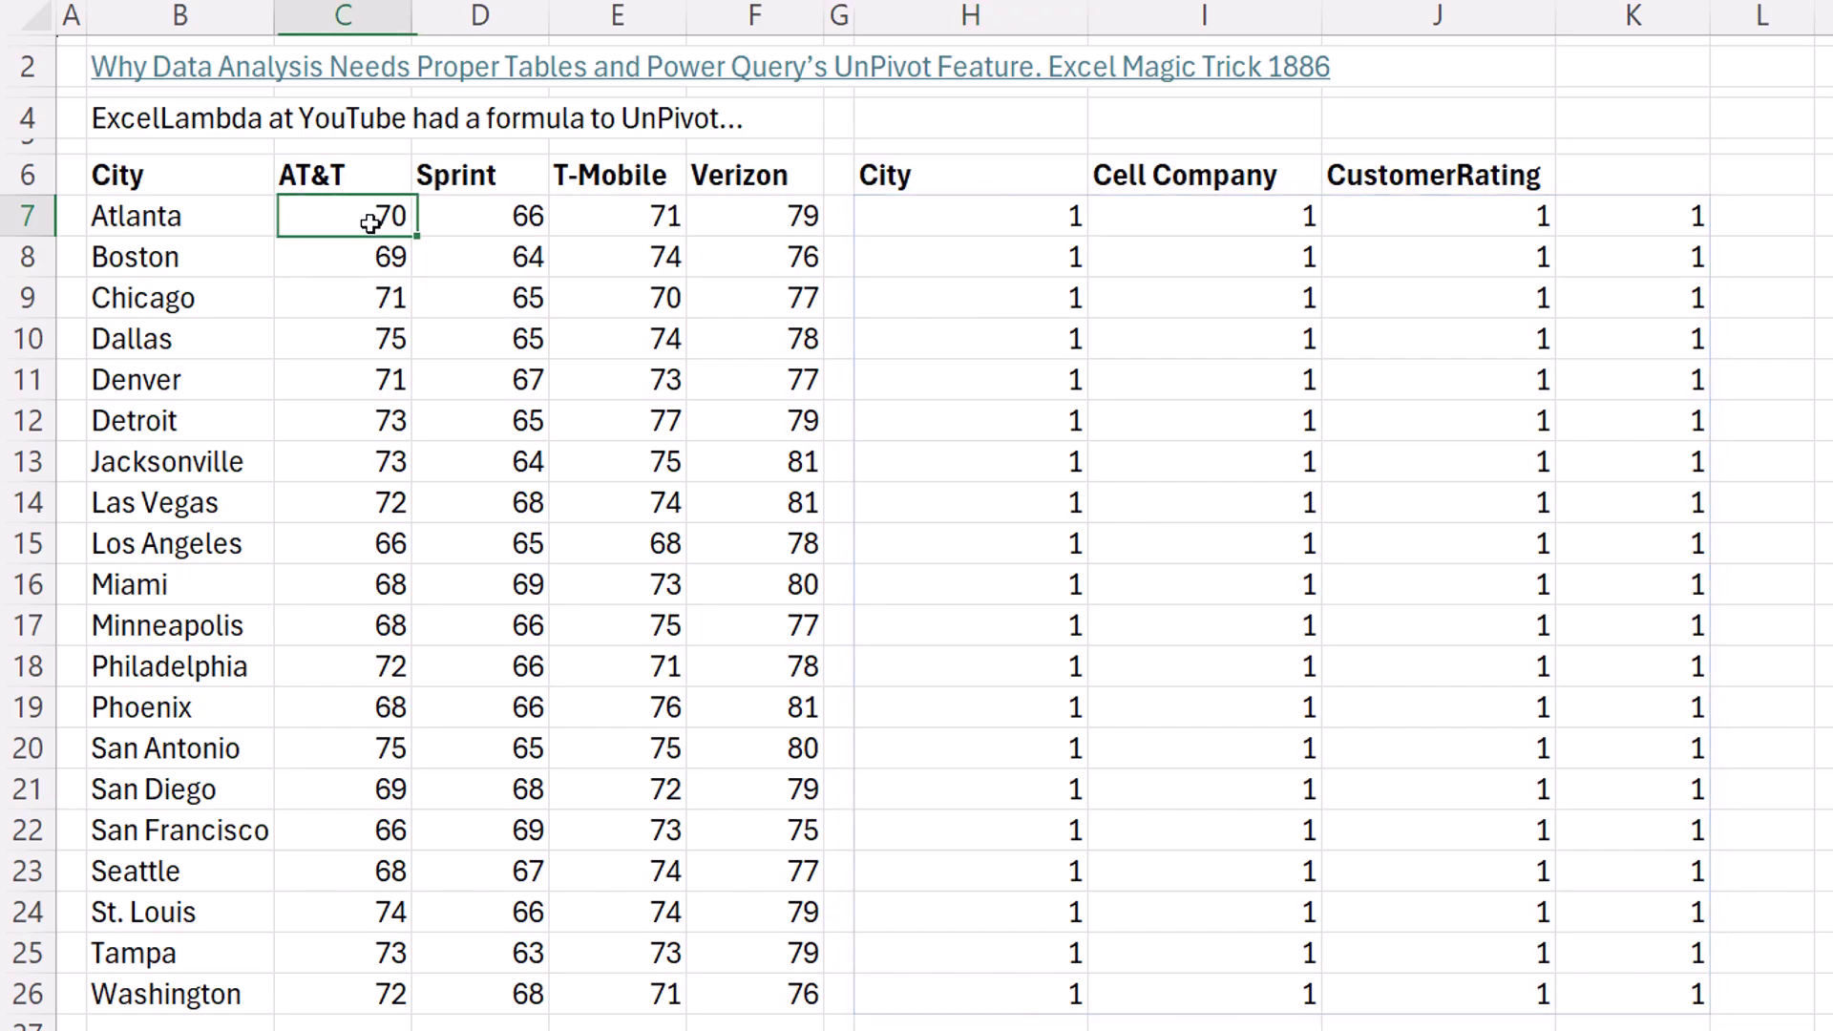
pyautogui.press('Delete')
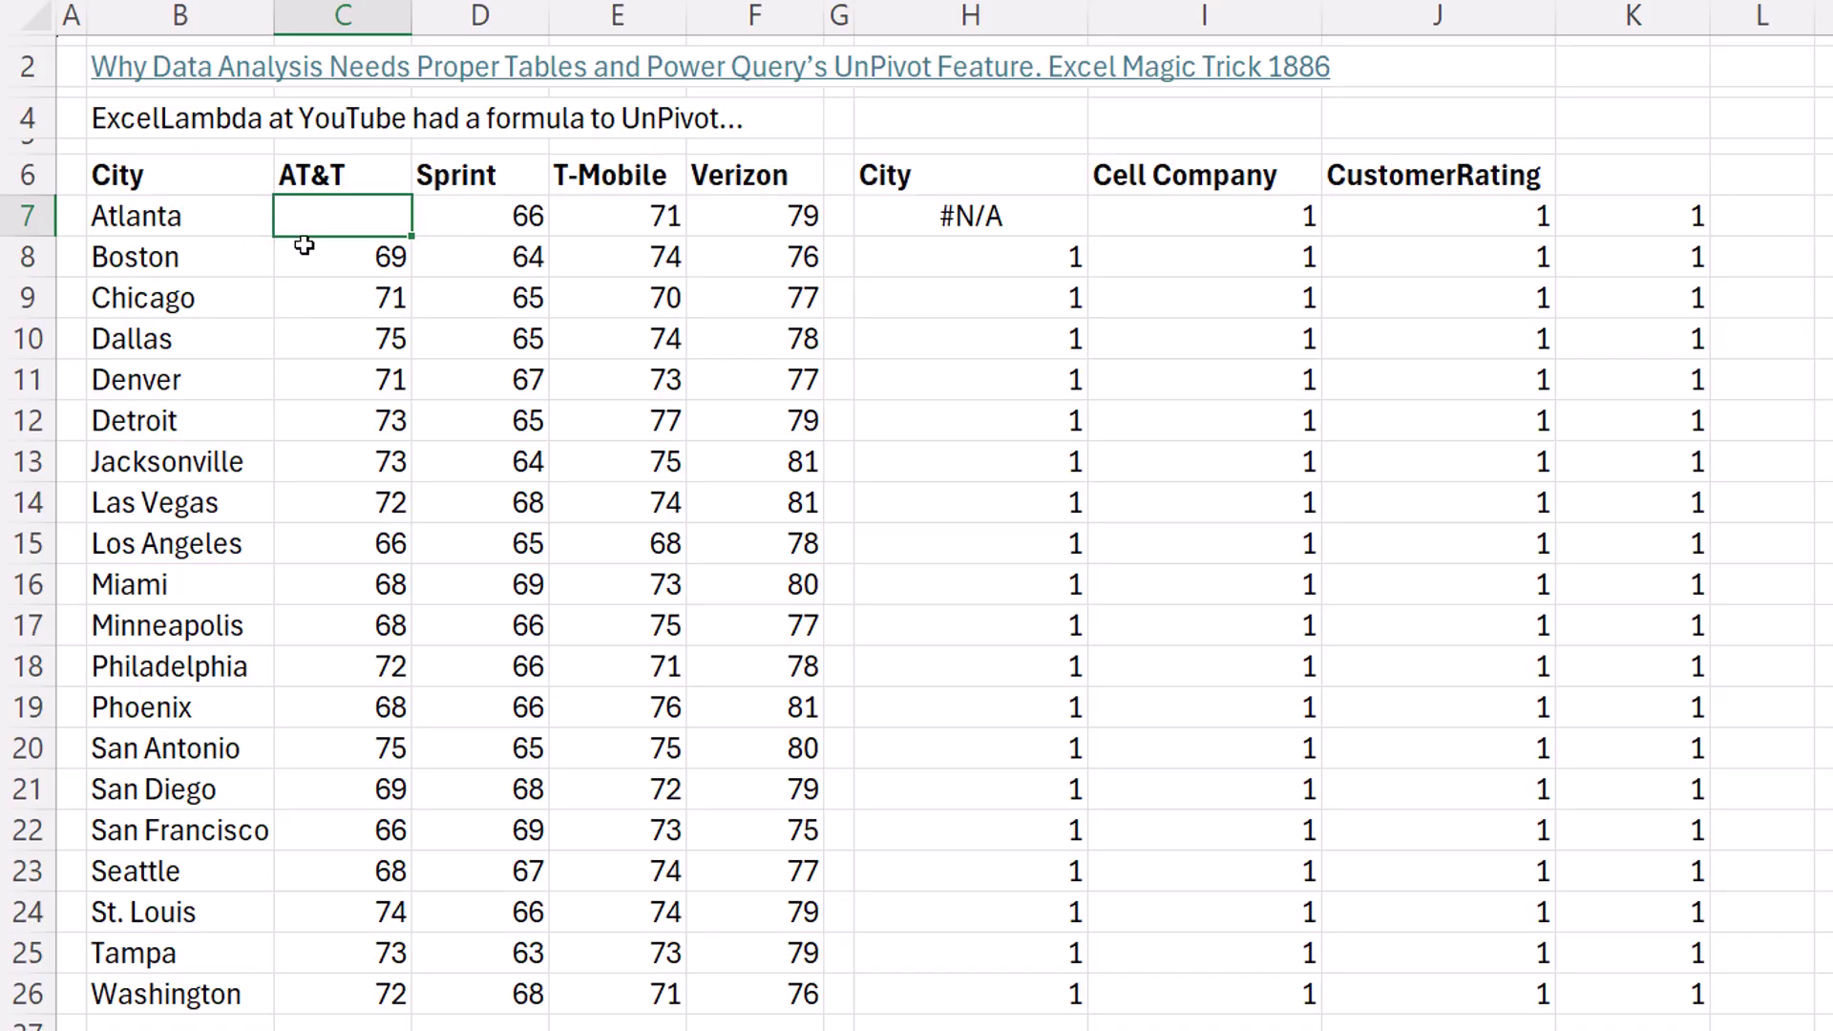
pyautogui.hotkey('ctrl', 'z')
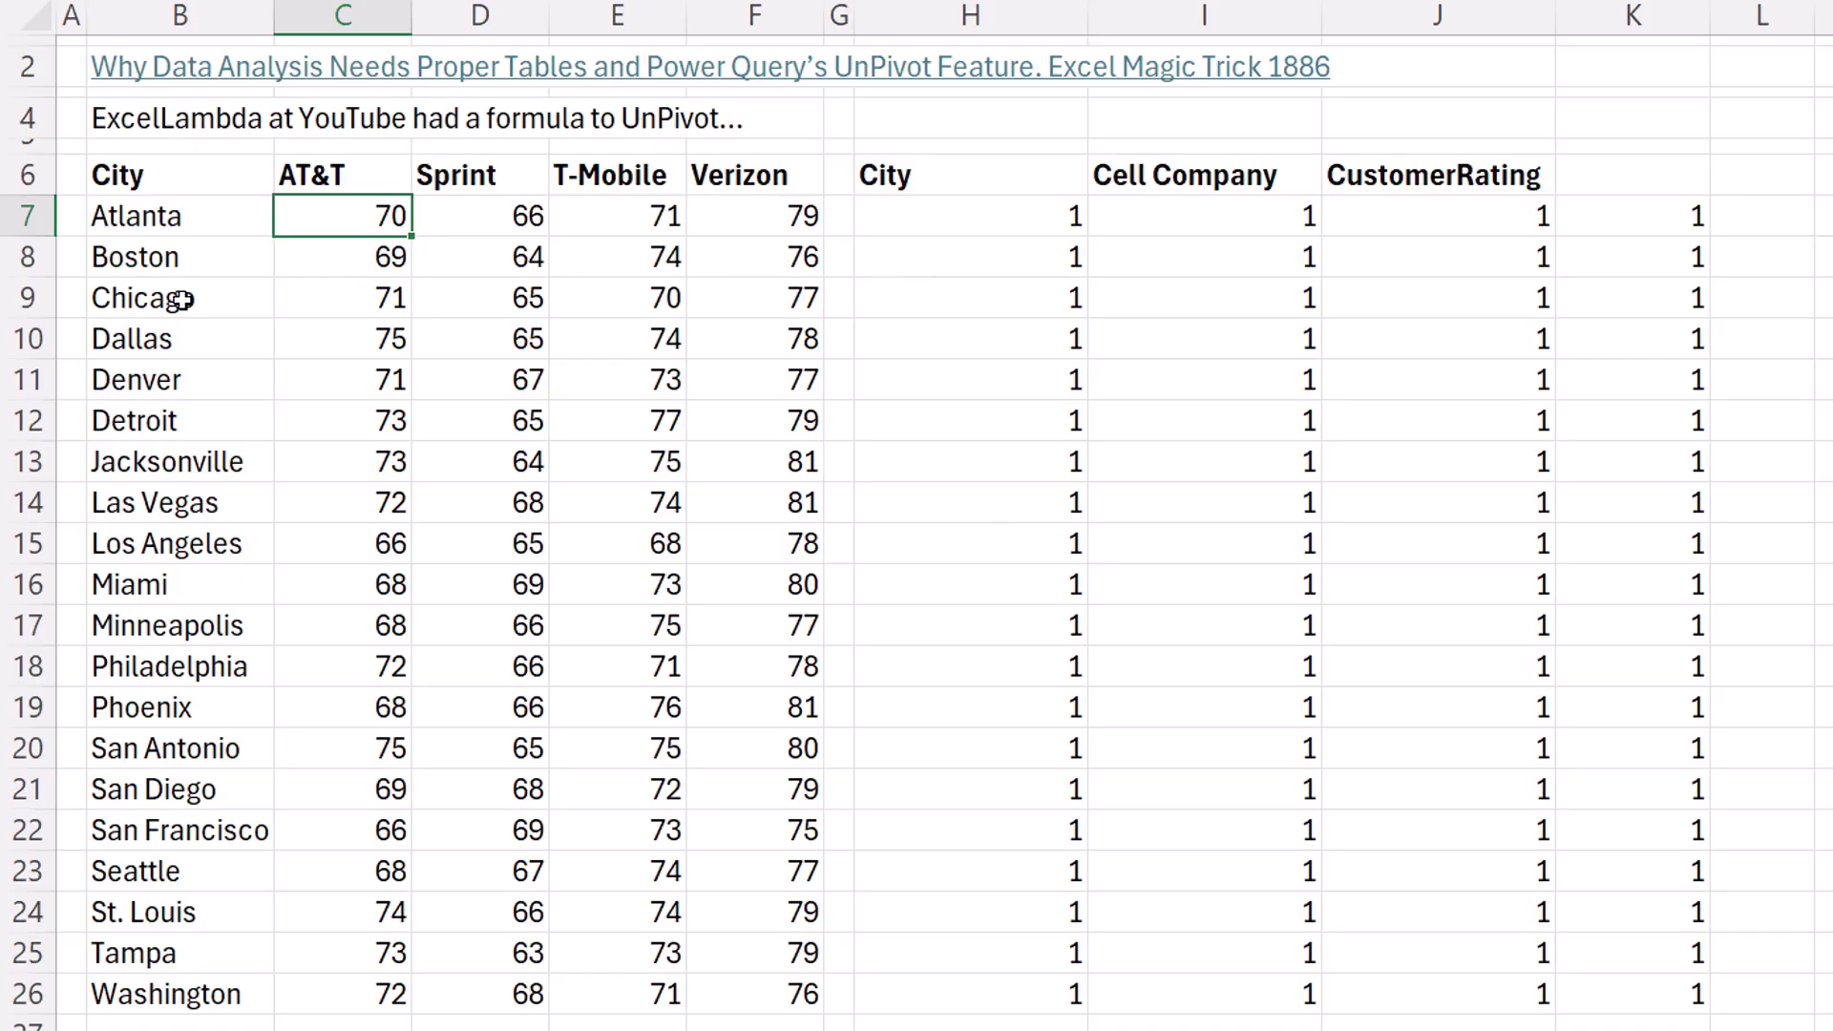
# Multiply H7's IFS by SEQUENCE(ROWS(C7:F26)) to number rows 1–20, then clear C7 to test
pyautogui.click(900, 215)
pyautogui.hotkey('ctrl', 'shift', 'End')
pyautogui.write('=IFS(C7:F26<>"",1)')
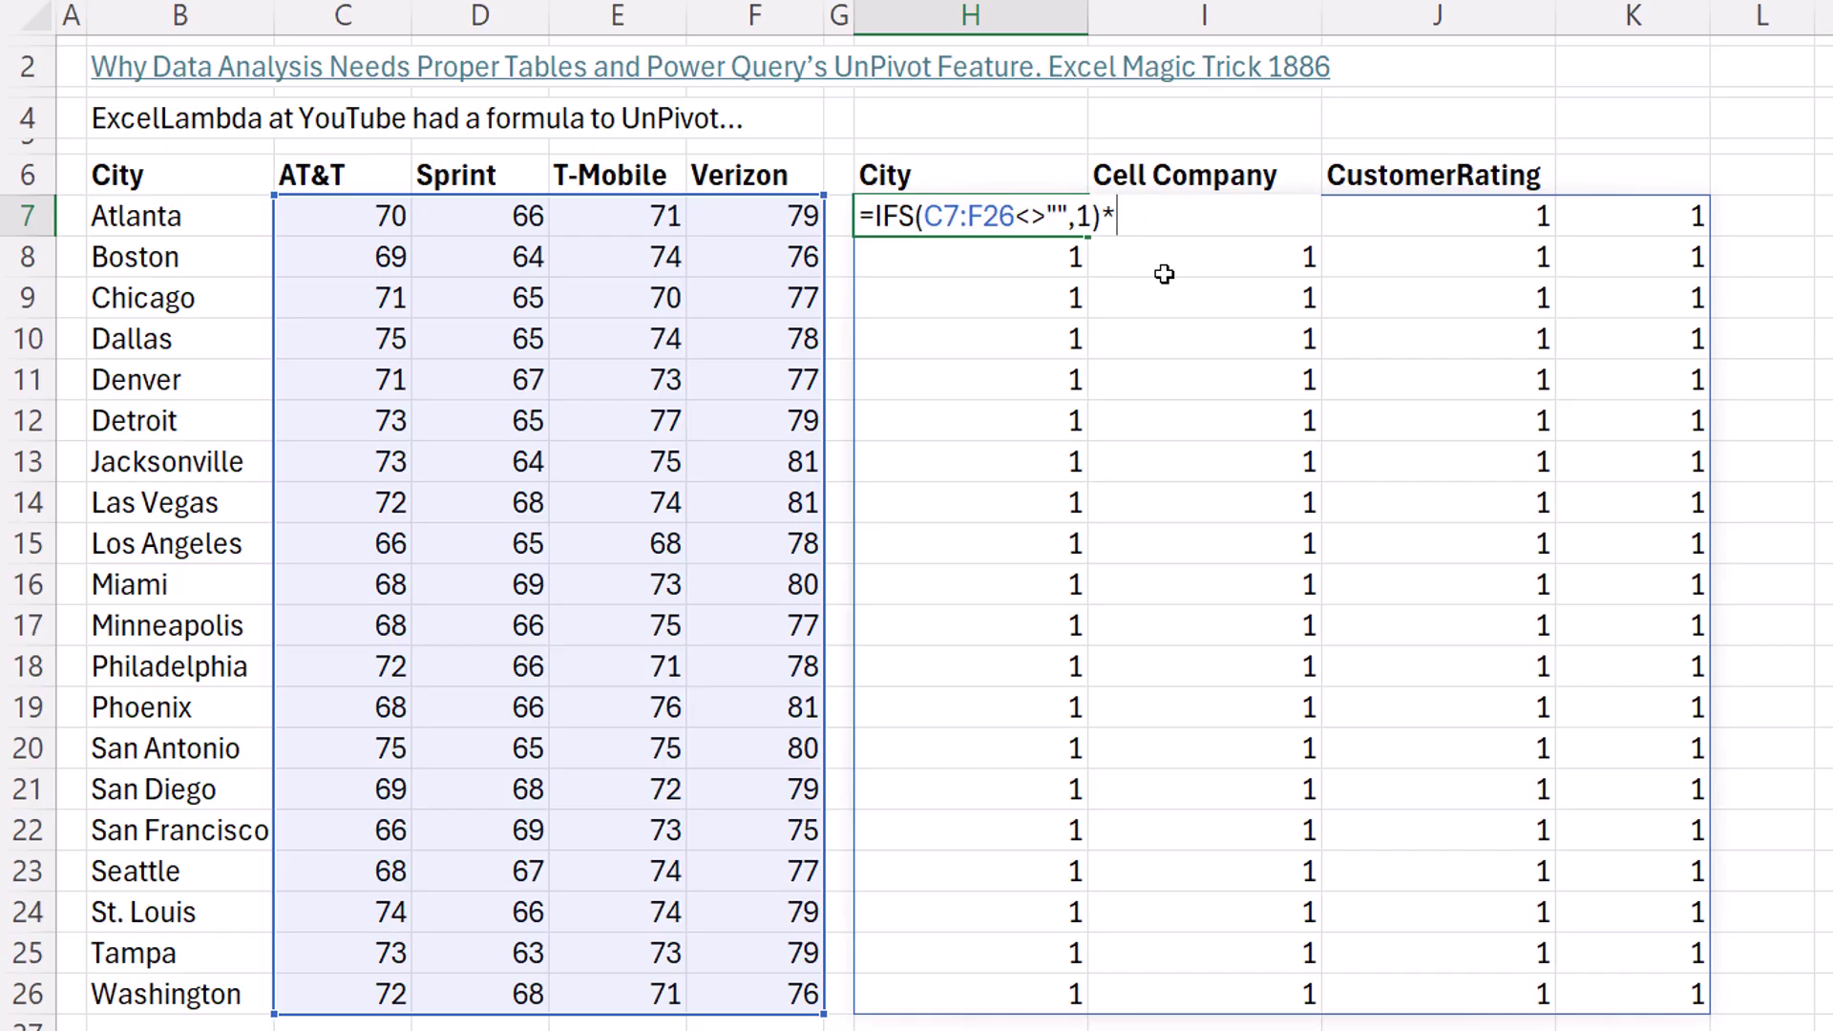
pyautogui.write('*SEQUENCE(')
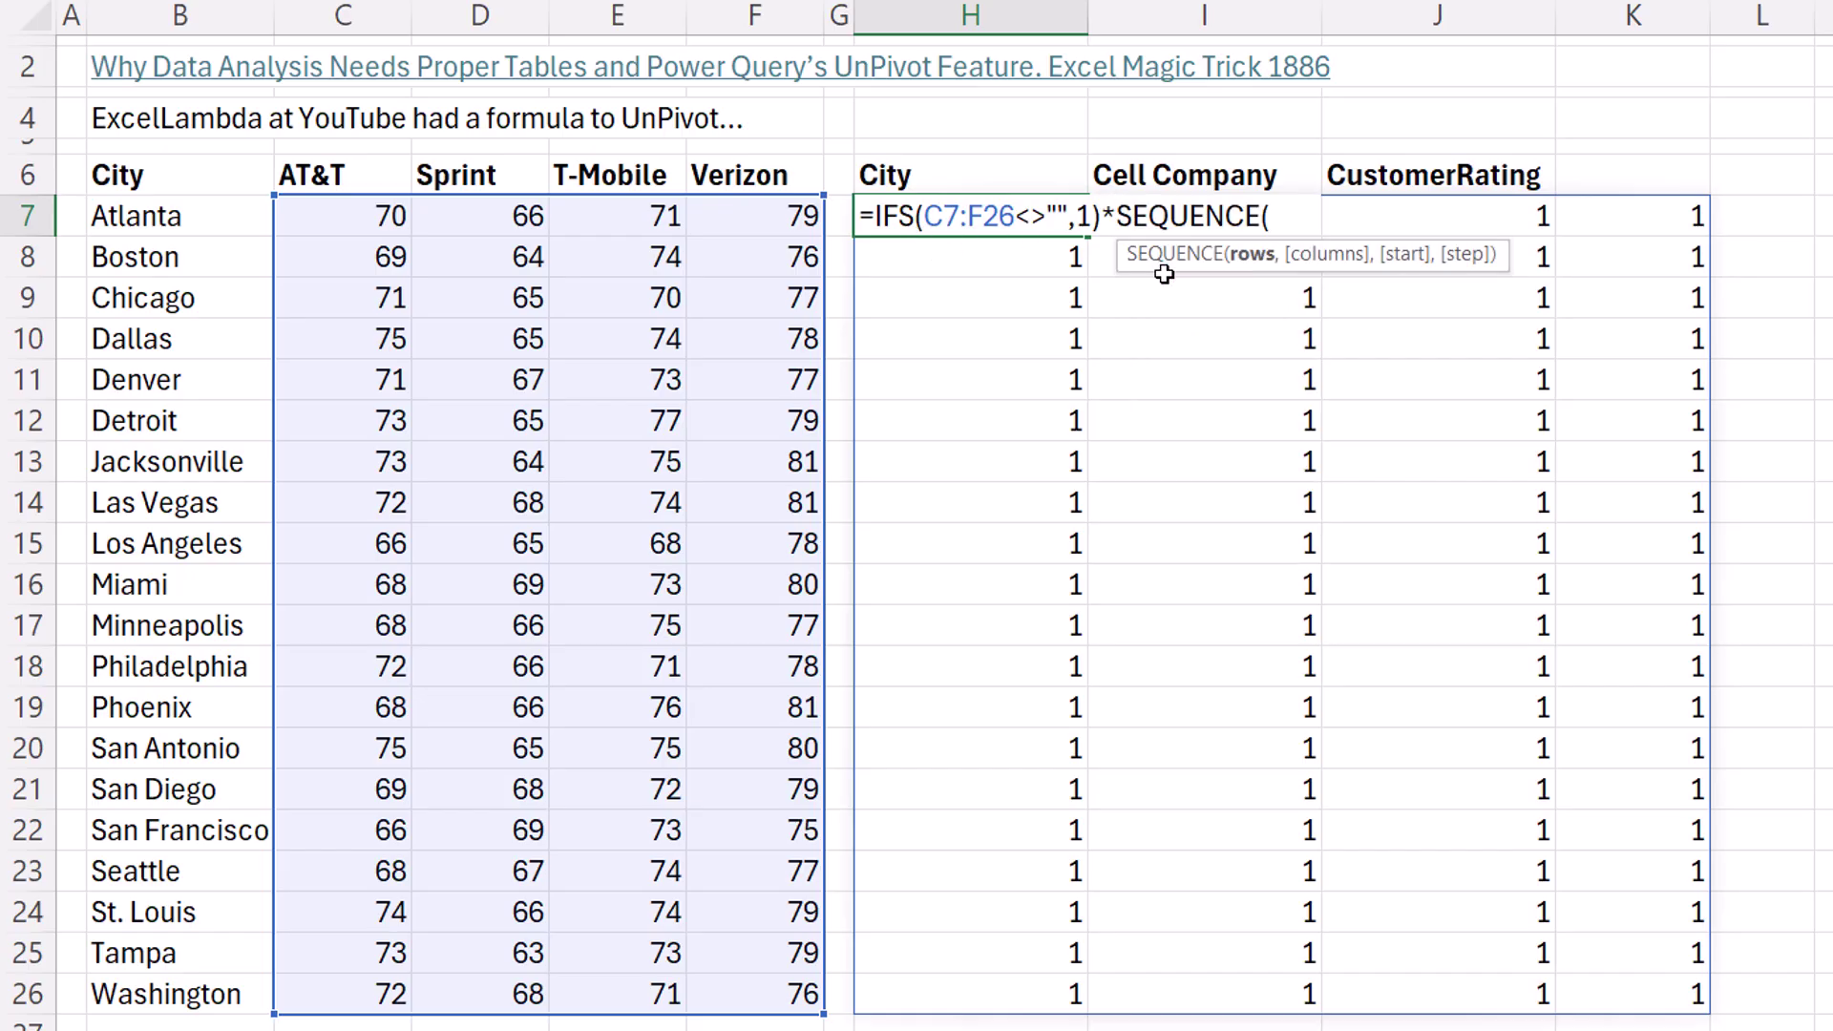
pyautogui.write('rows')
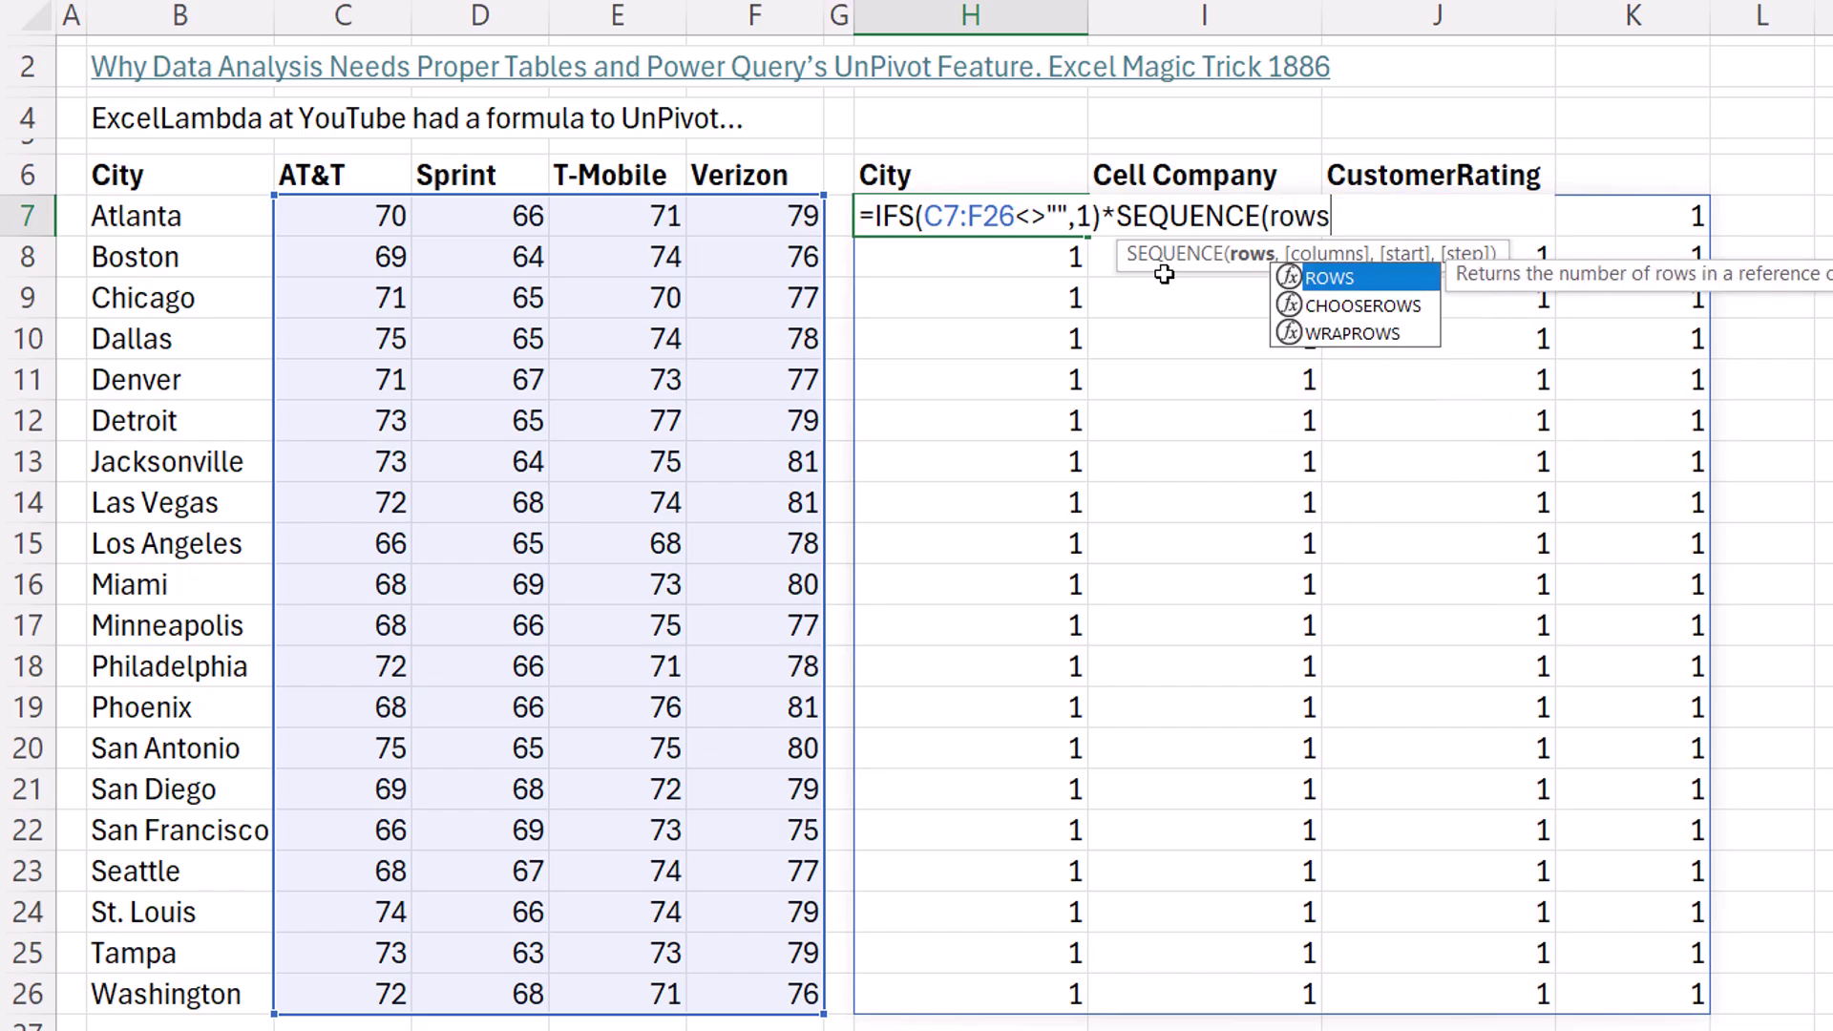
pyautogui.press('Tab')
pyautogui.moveTo(358, 221); pyautogui.dragTo(819, 993)
pyautogui.write(')')
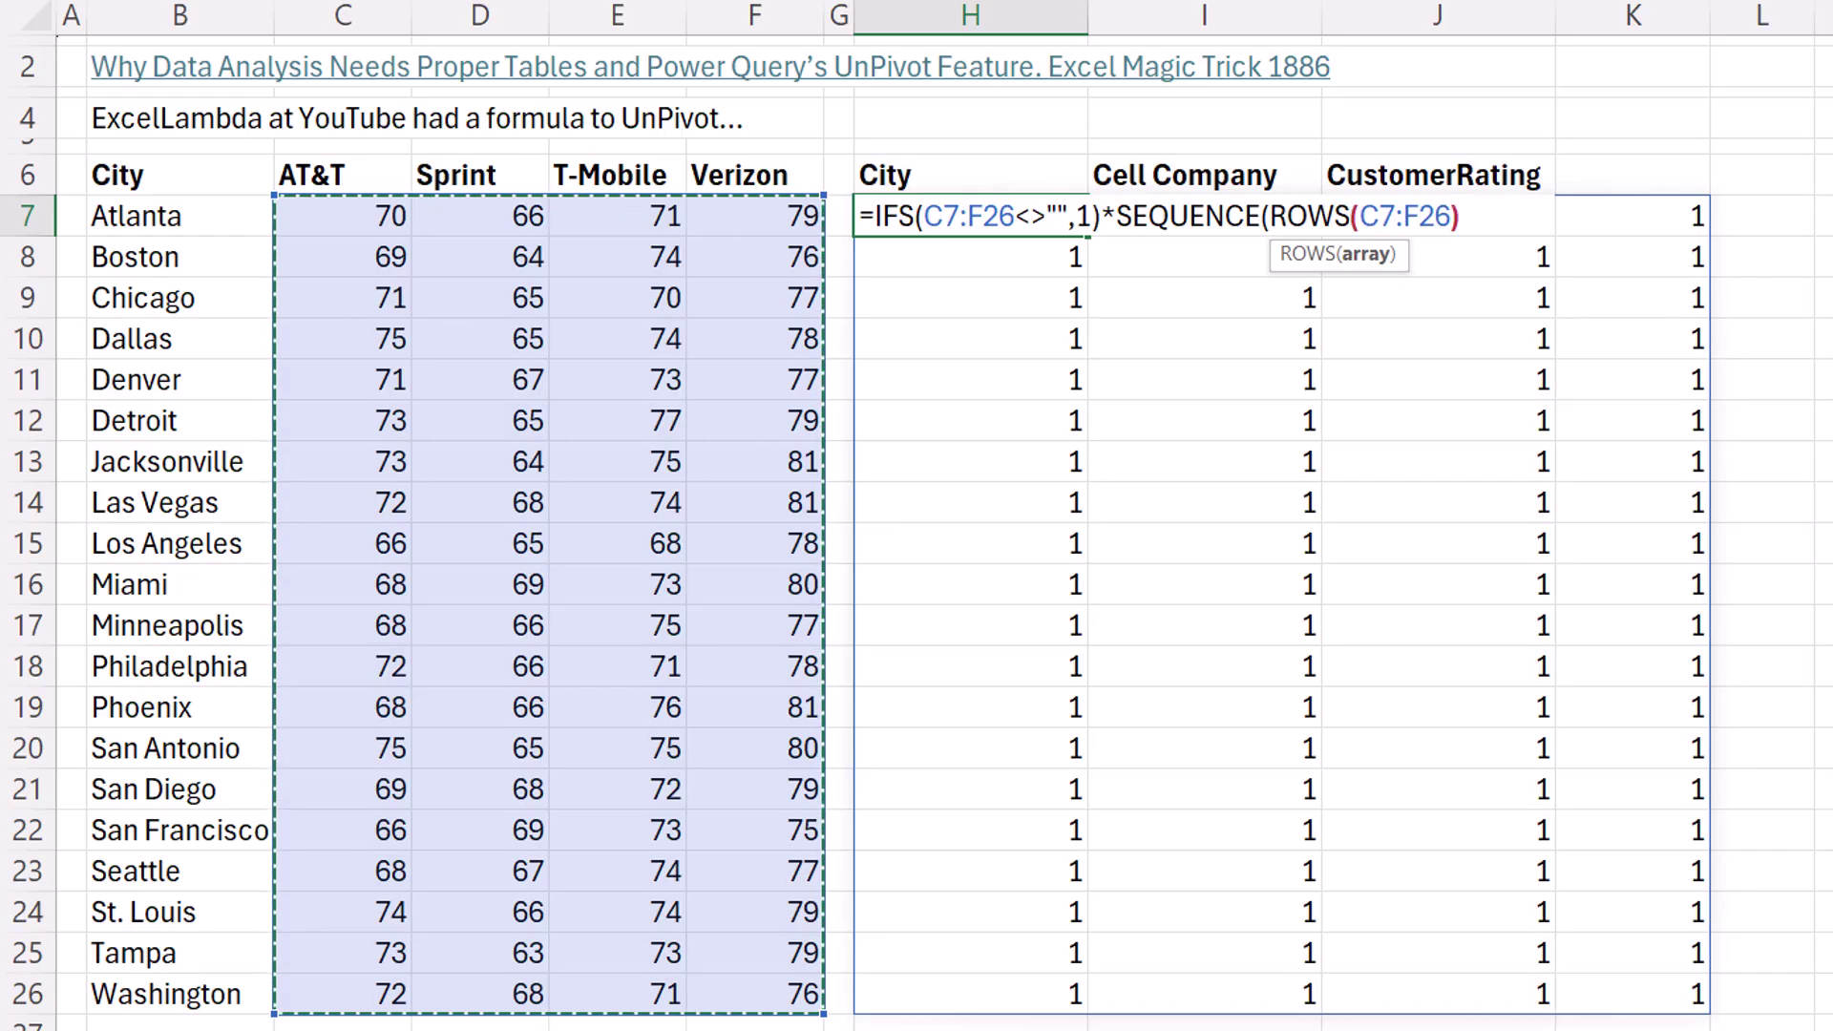
pyautogui.write(')')
pyautogui.moveTo(1117, 216); pyautogui.dragTo(1472, 216)
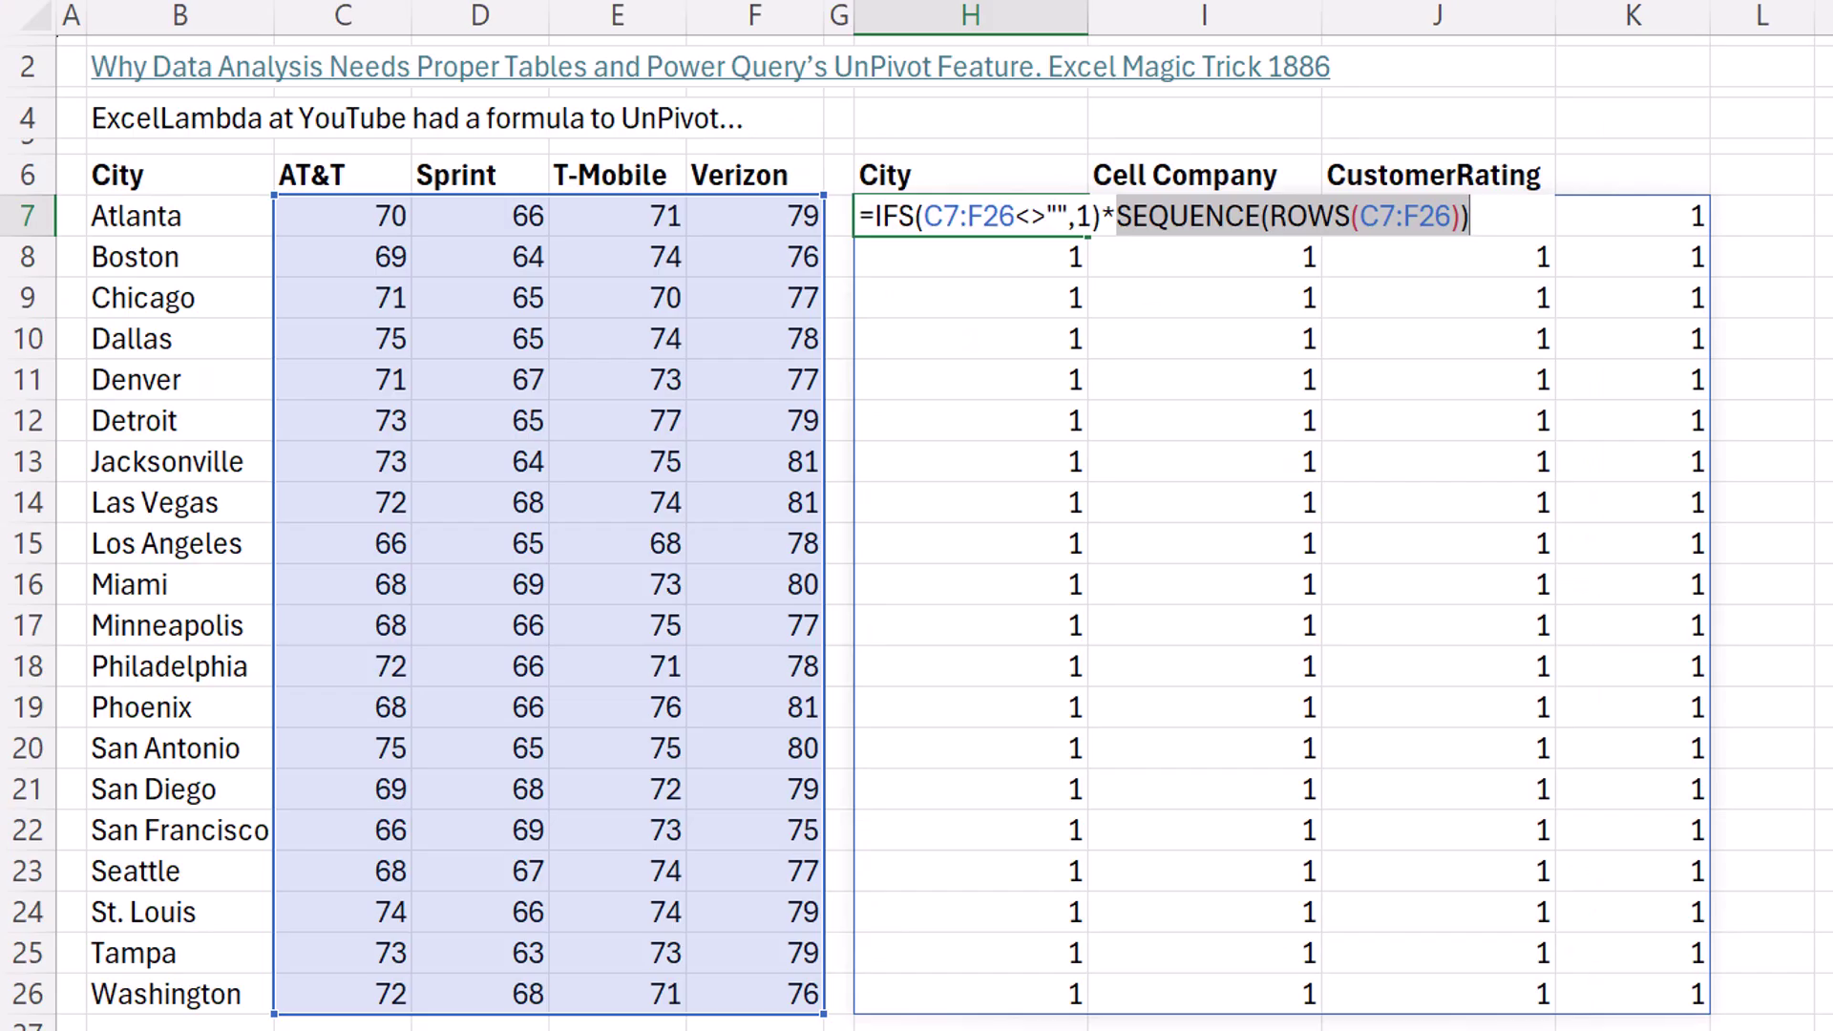
pyautogui.hotkey('ctrl', 'Return')
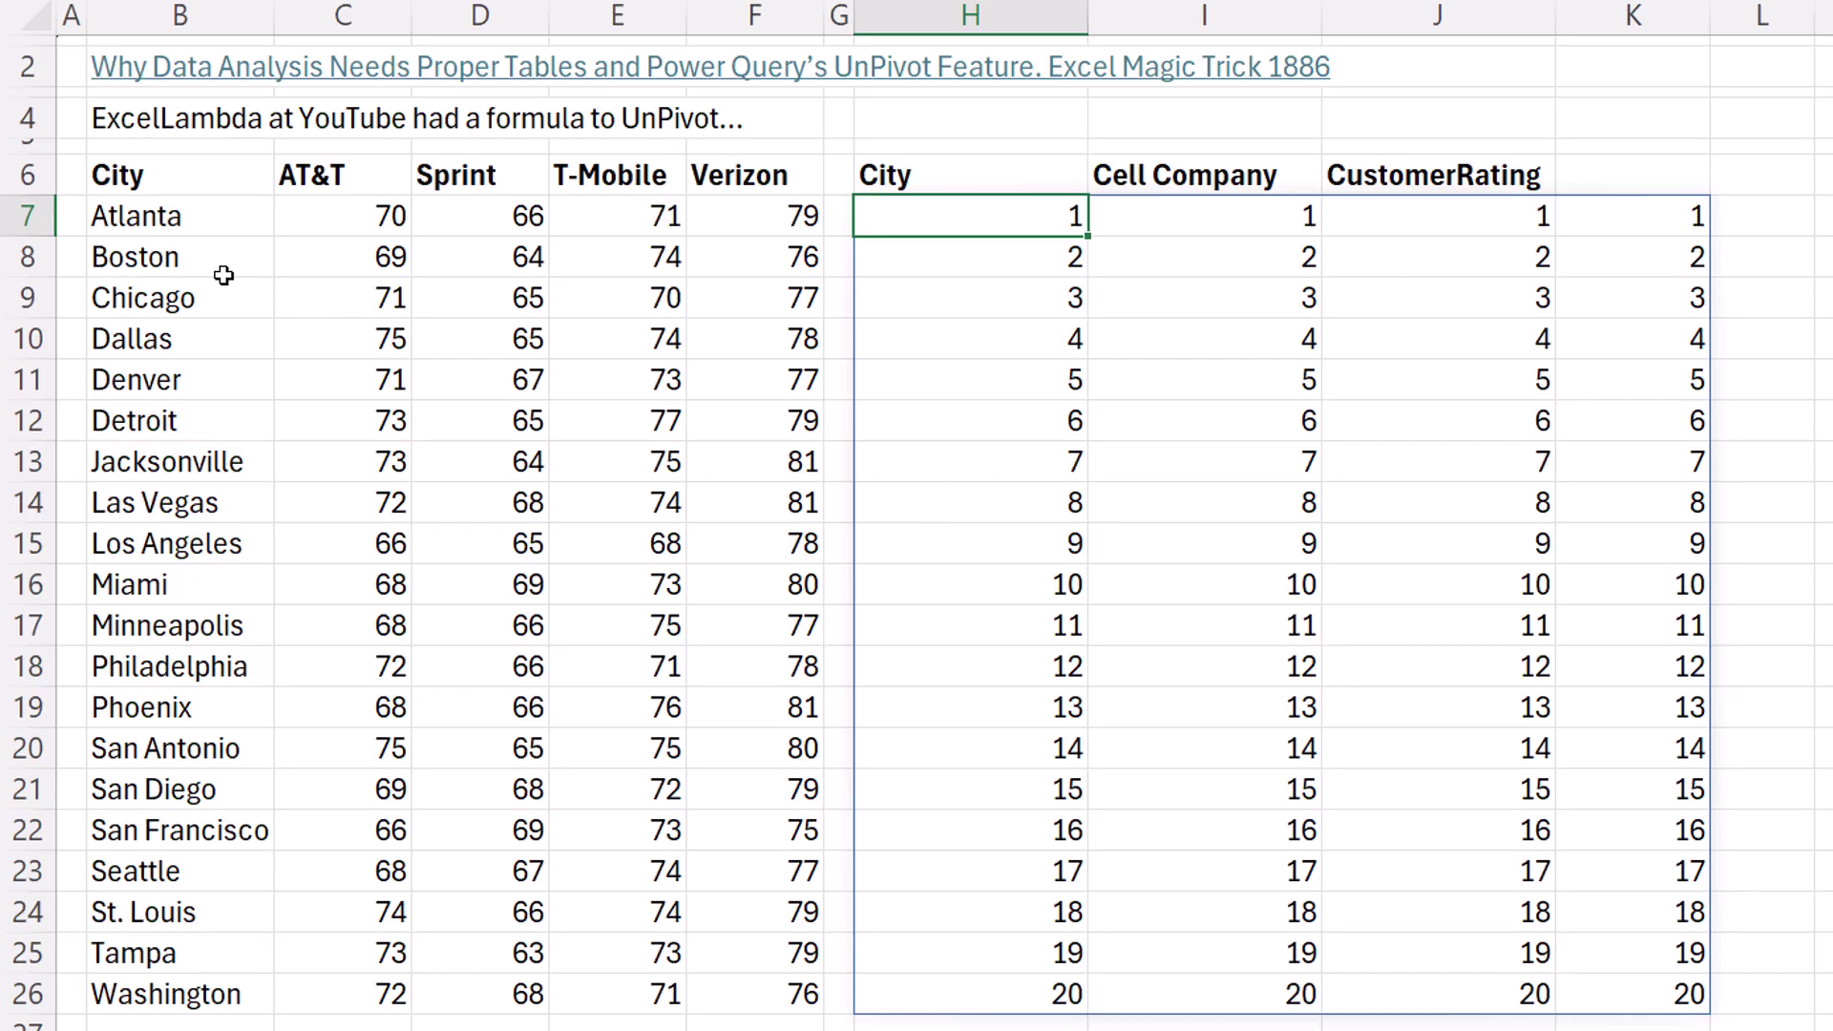
pyautogui.press('Left')
pyautogui.press('Left')
pyautogui.press('Left')
pyautogui.press('Left')
pyautogui.press('Left')
pyautogui.press('Delete')
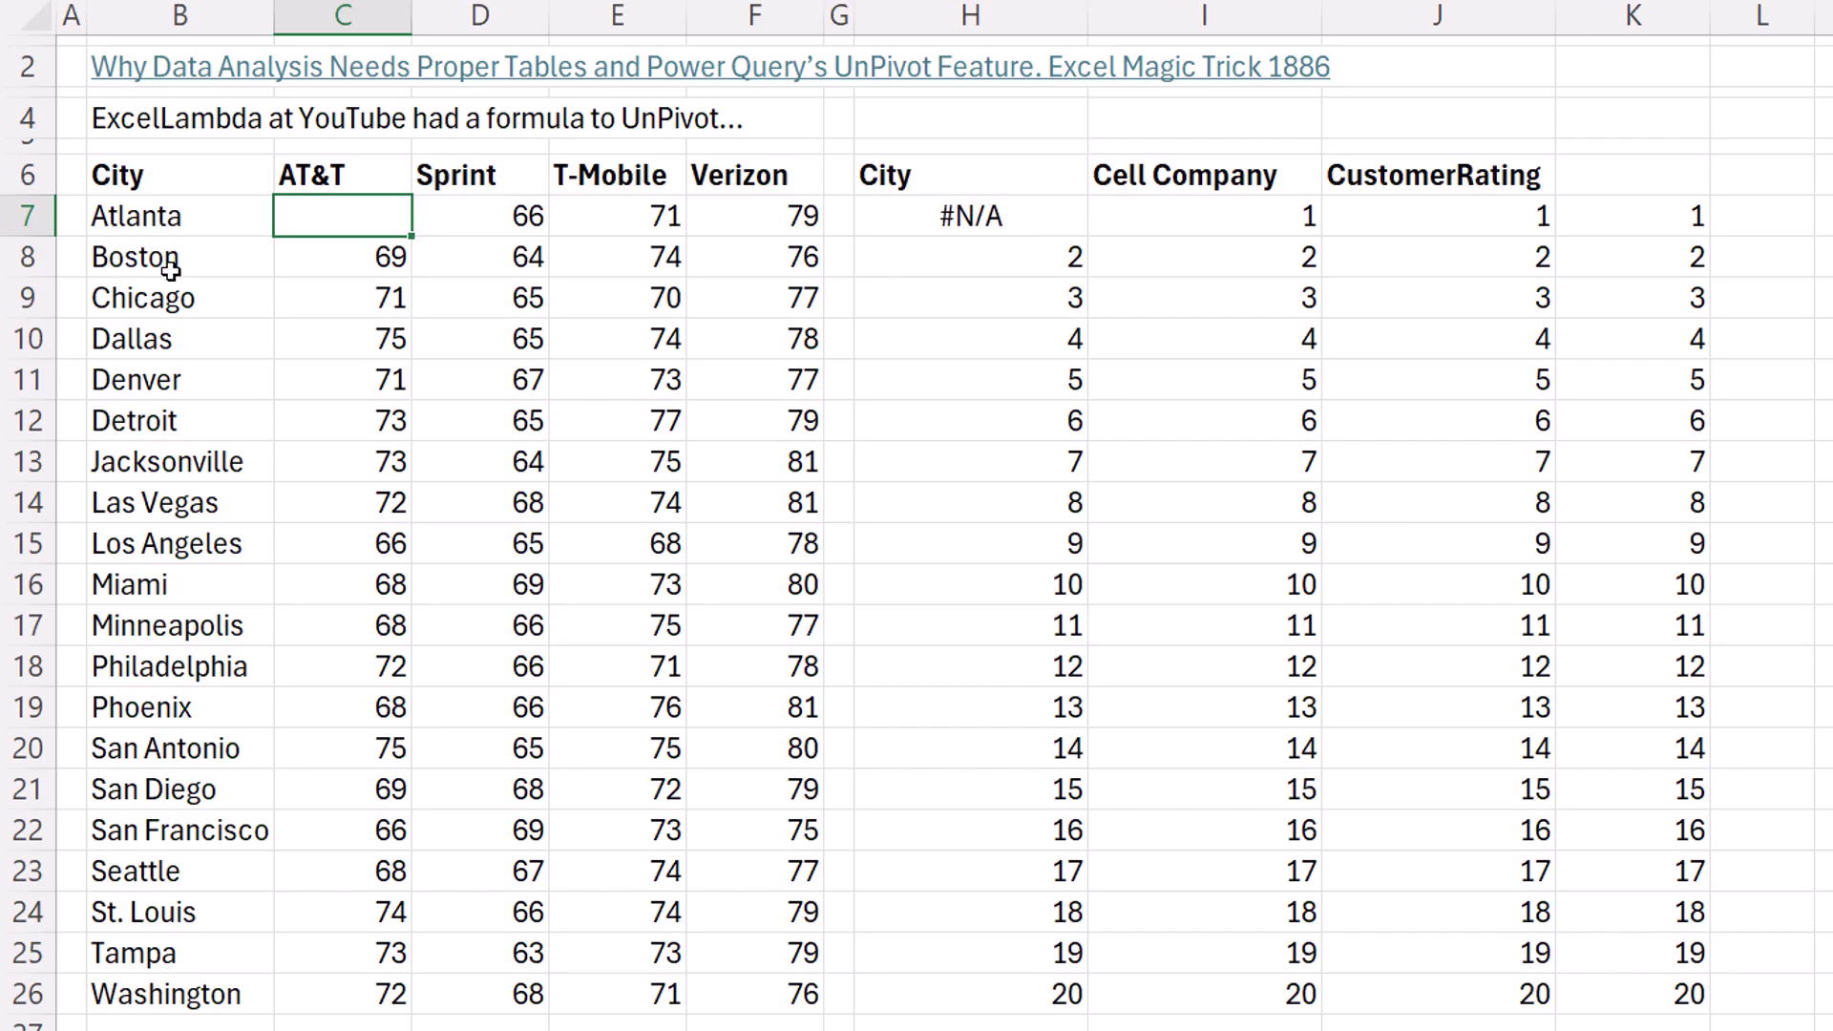
# Restore C7's 70 rating and wrap the H7 formula in TOCOL to spill one column
pyautogui.hotkey('ctrl', 'z')
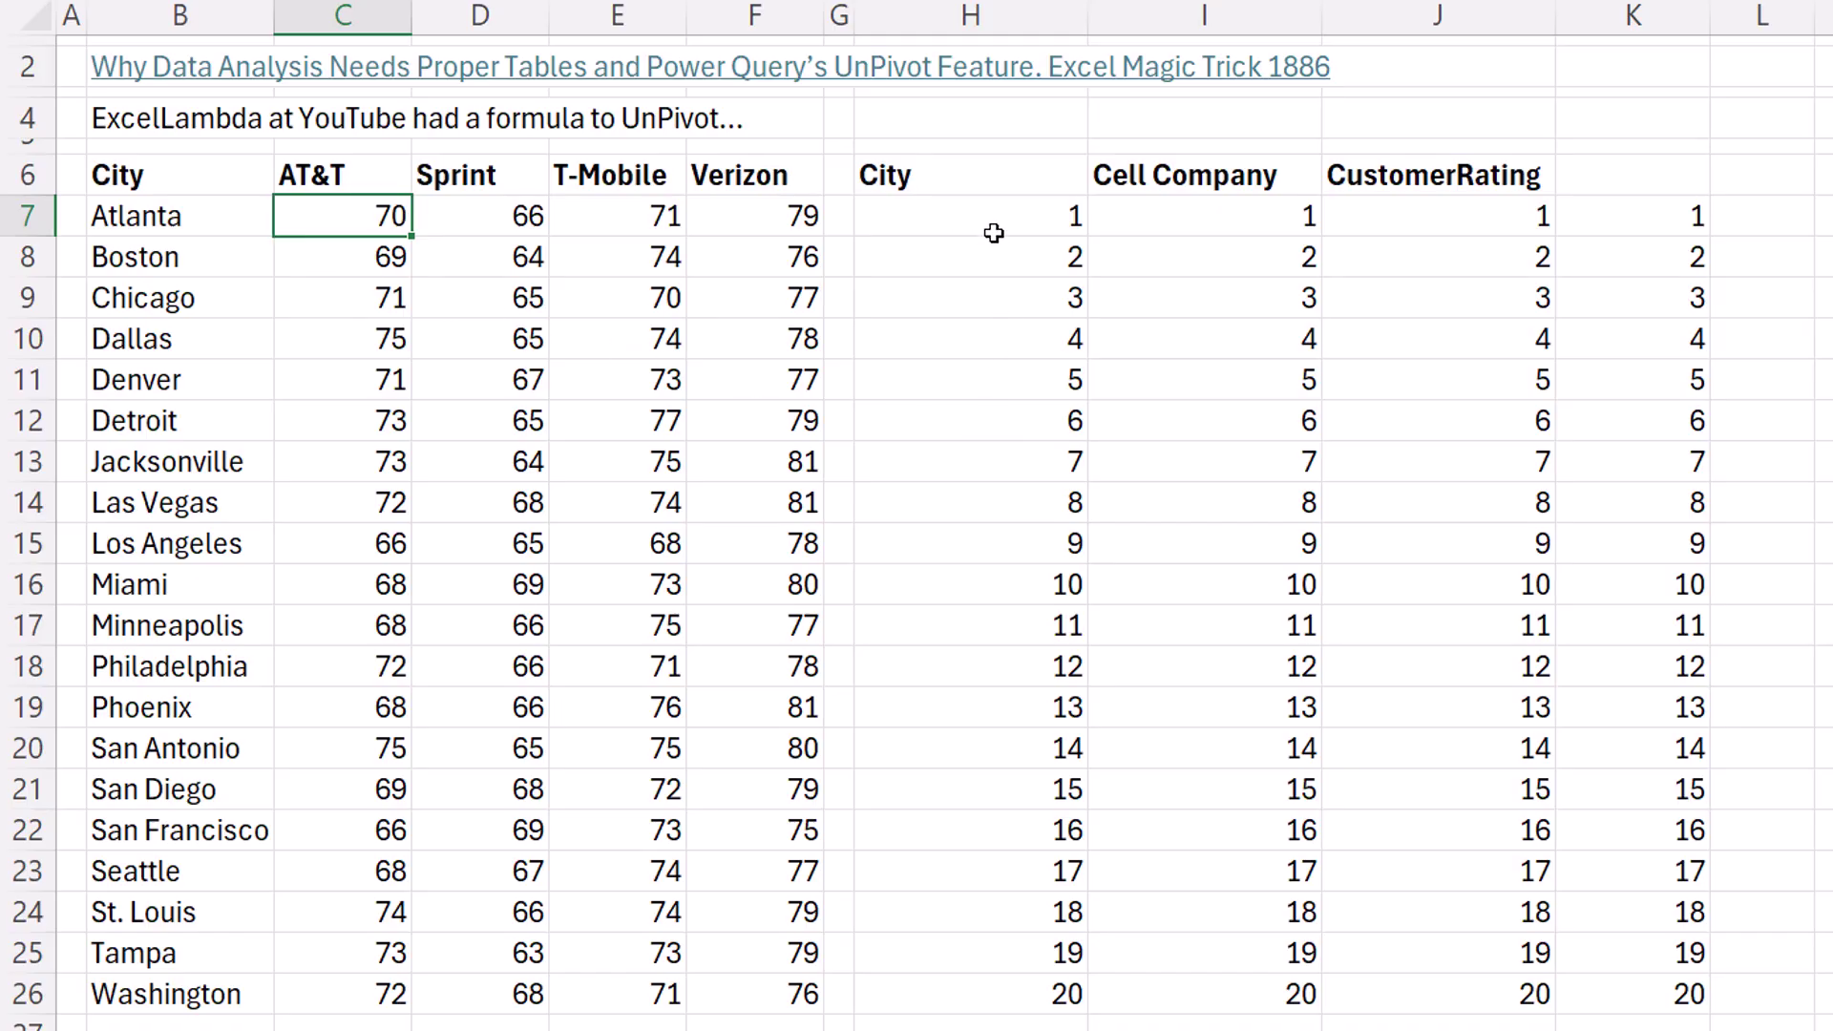
pyautogui.click(990, 228)
pyautogui.press('F2')
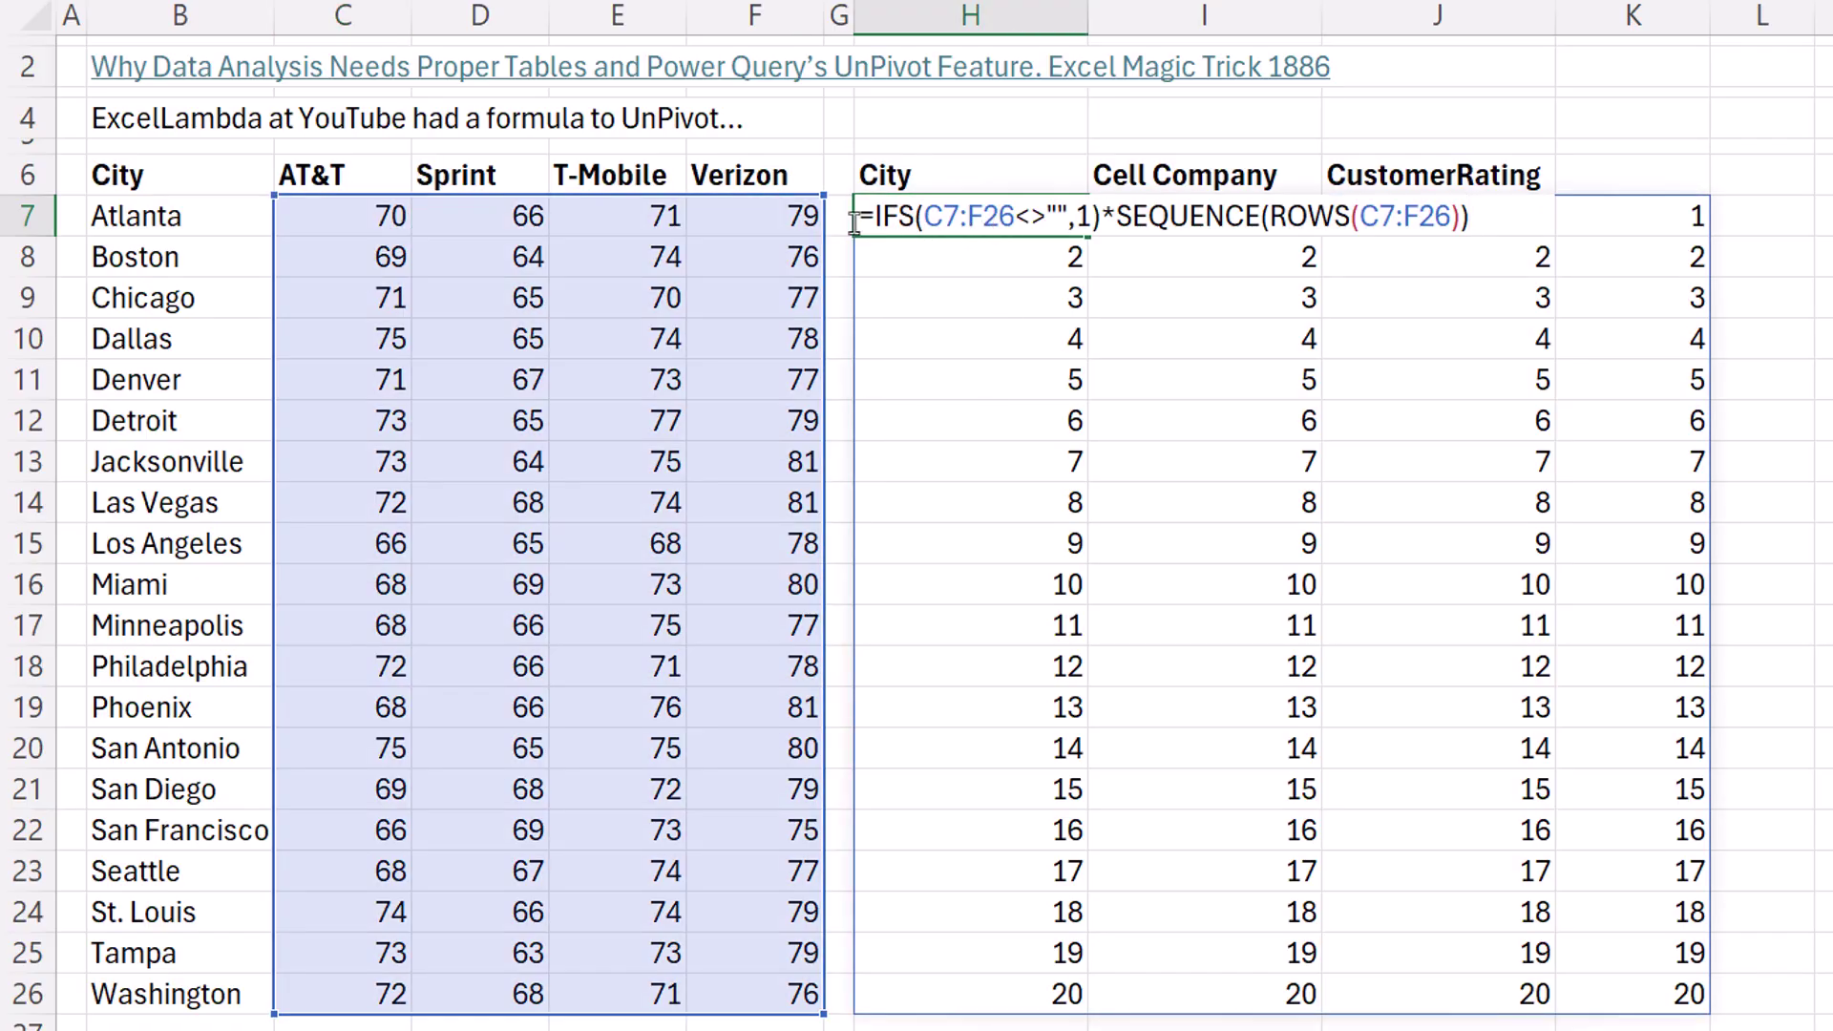
pyautogui.click(874, 216)
pyautogui.write('TOC')
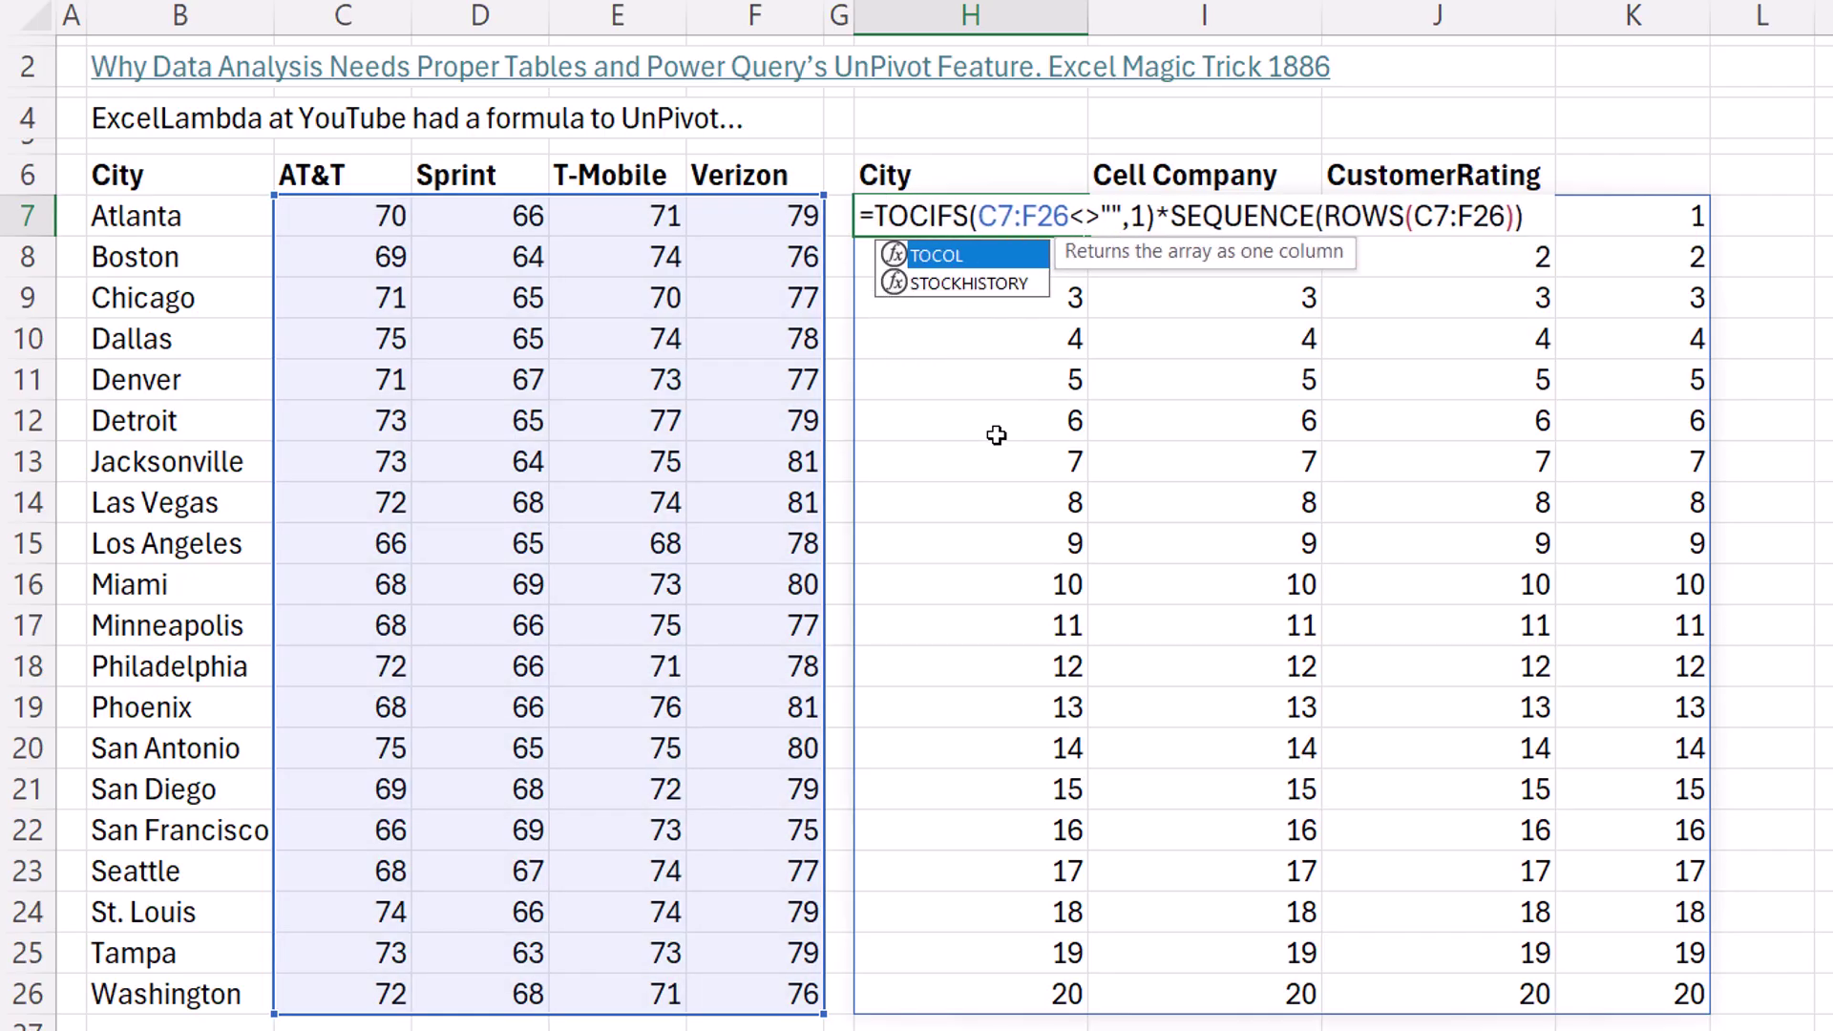
pyautogui.press('Tab')
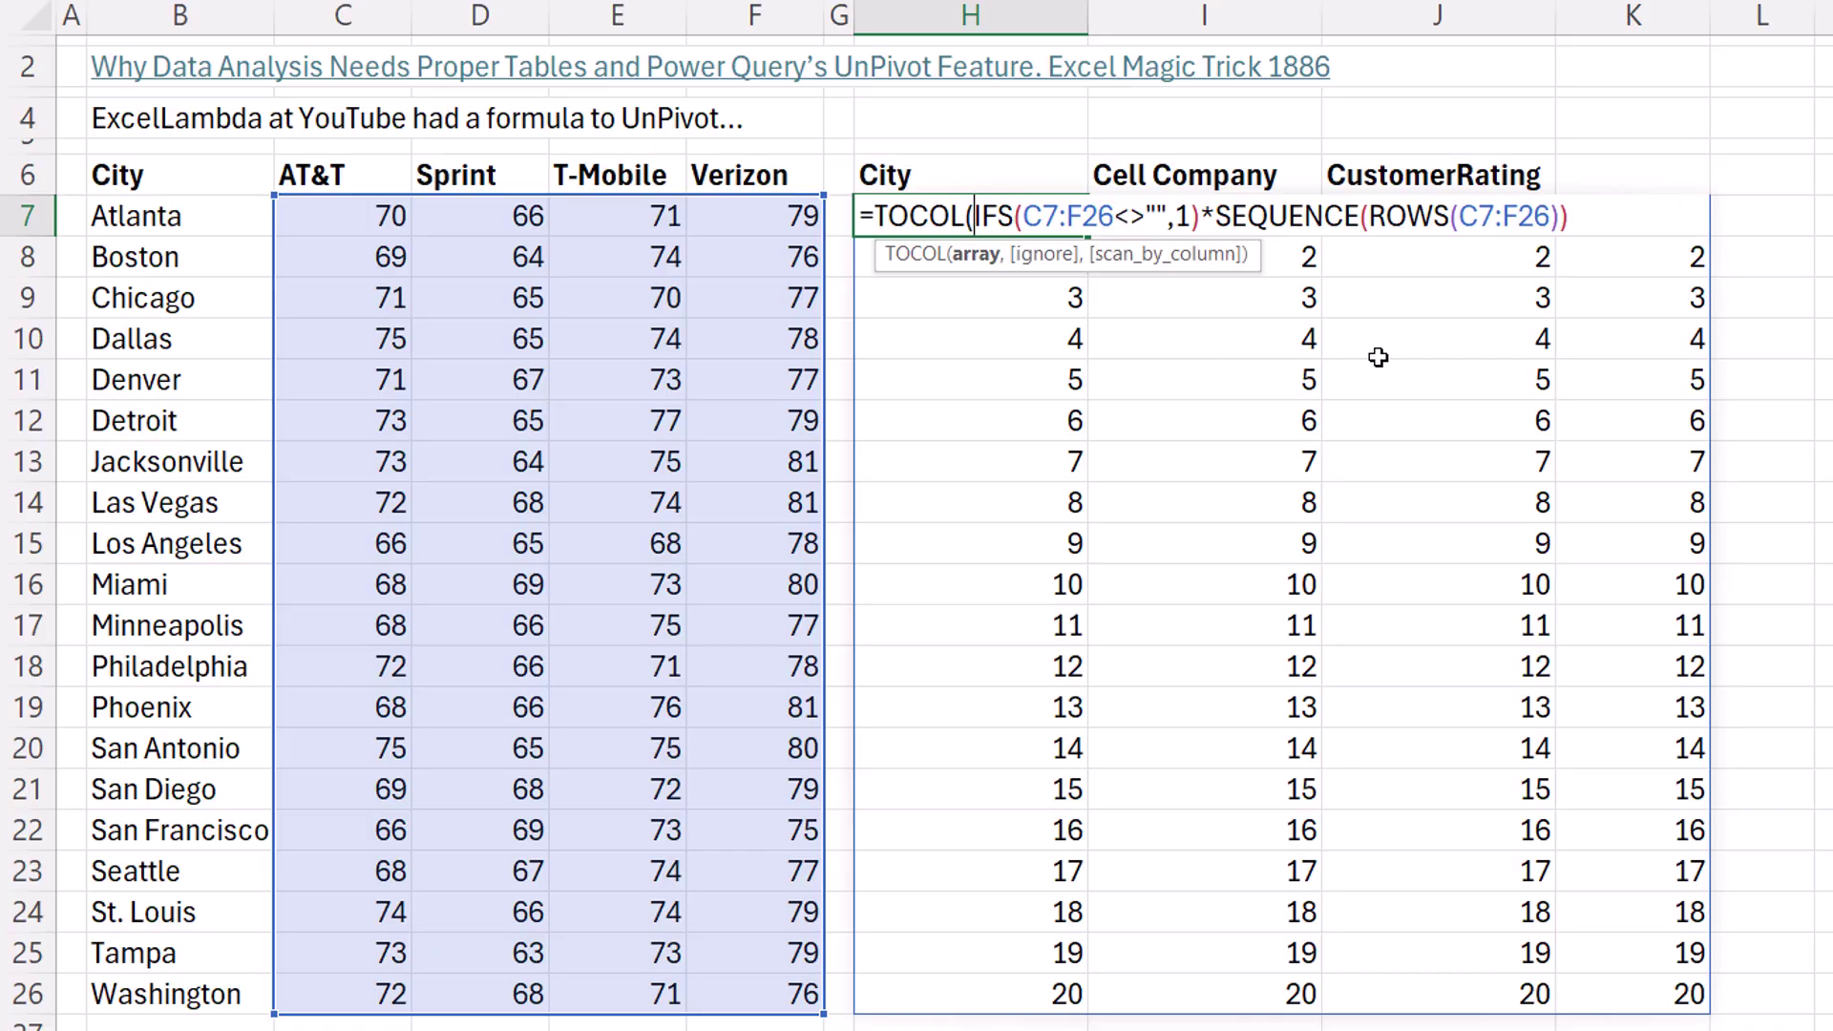
pyautogui.click(1594, 229)
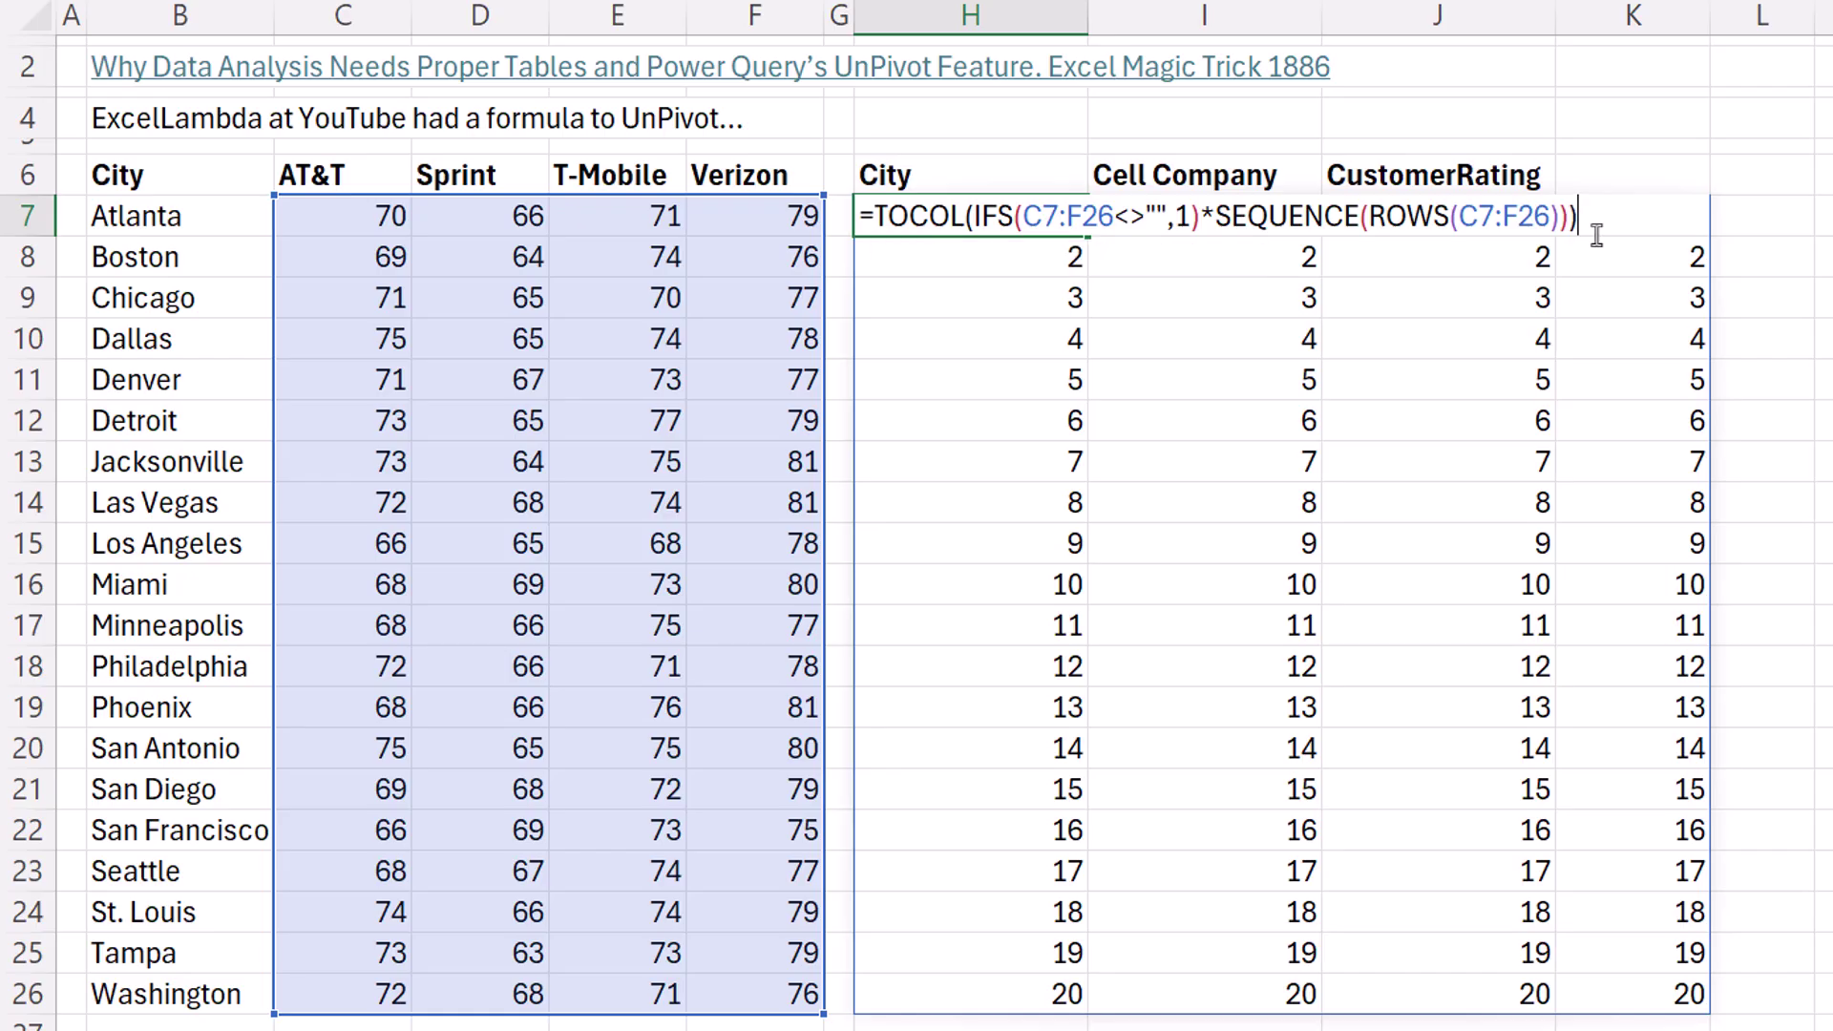
pyautogui.hotkey('ctrl', 'Return')
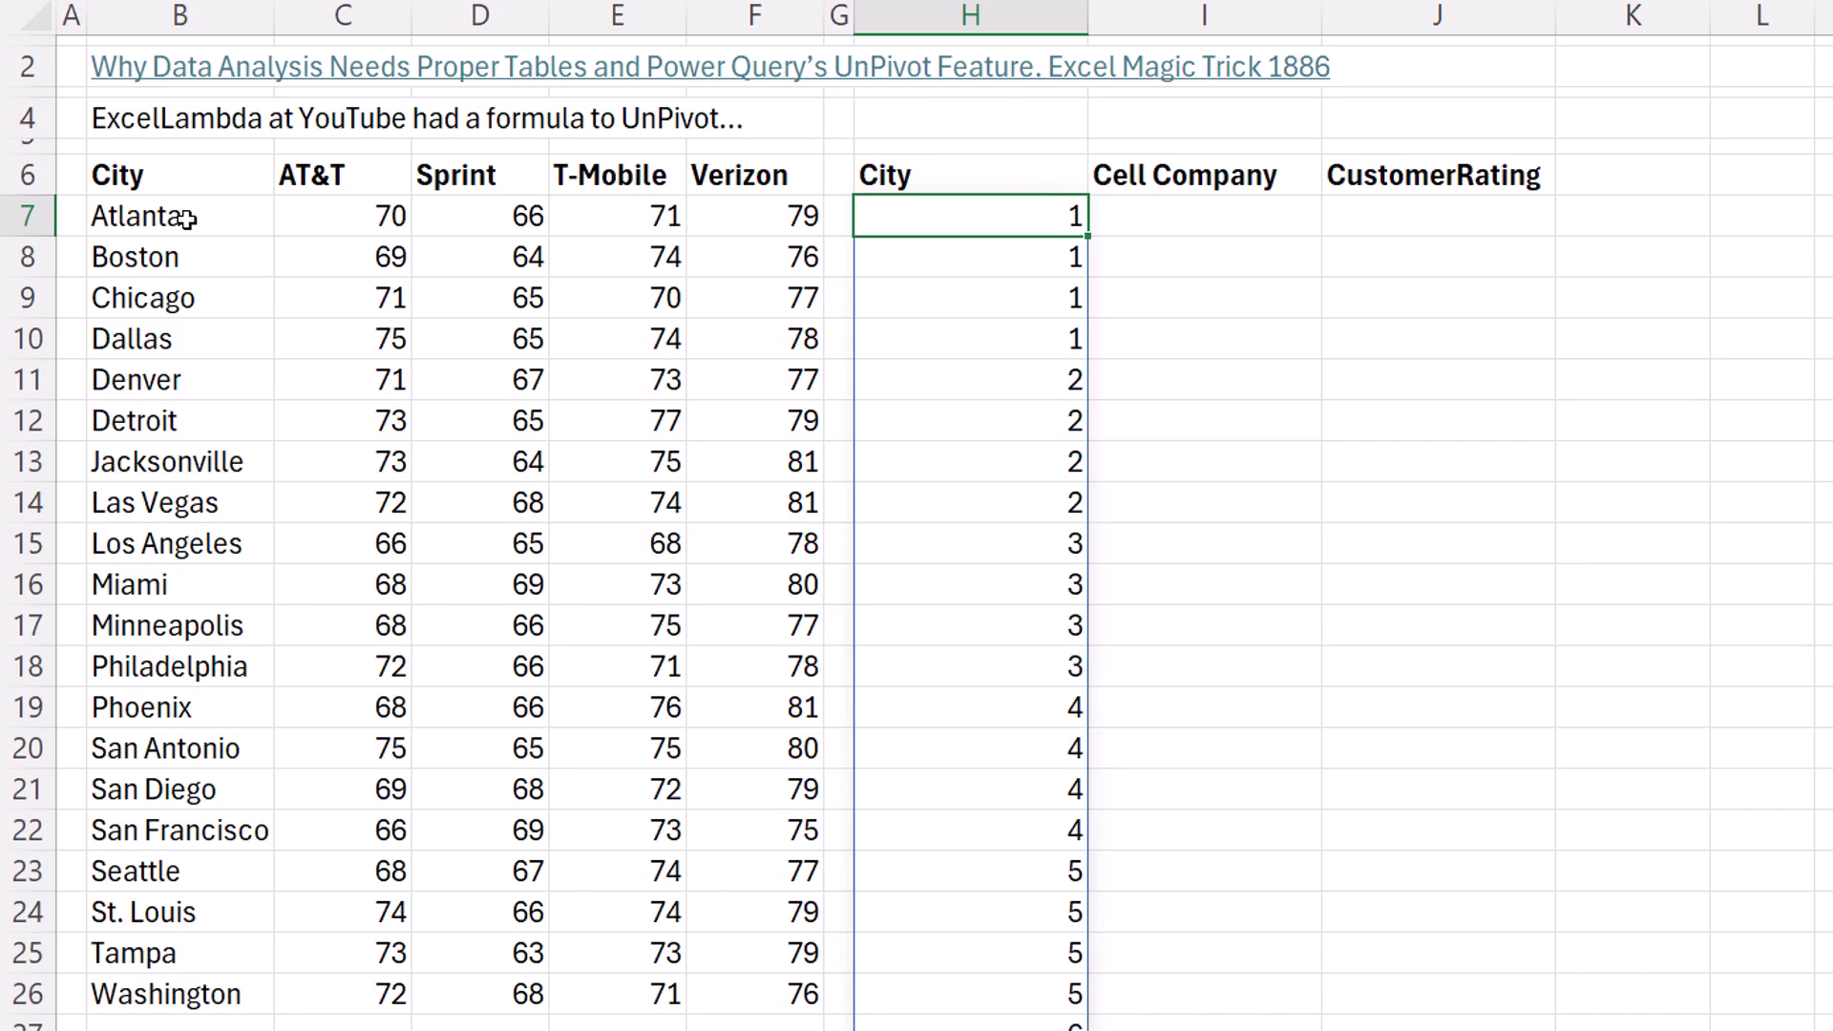
# Test a blank C7, then add TOCOL's ignore-errors argument 2 to the H7 formula
pyautogui.click(354, 217)
pyautogui.press('Delete')
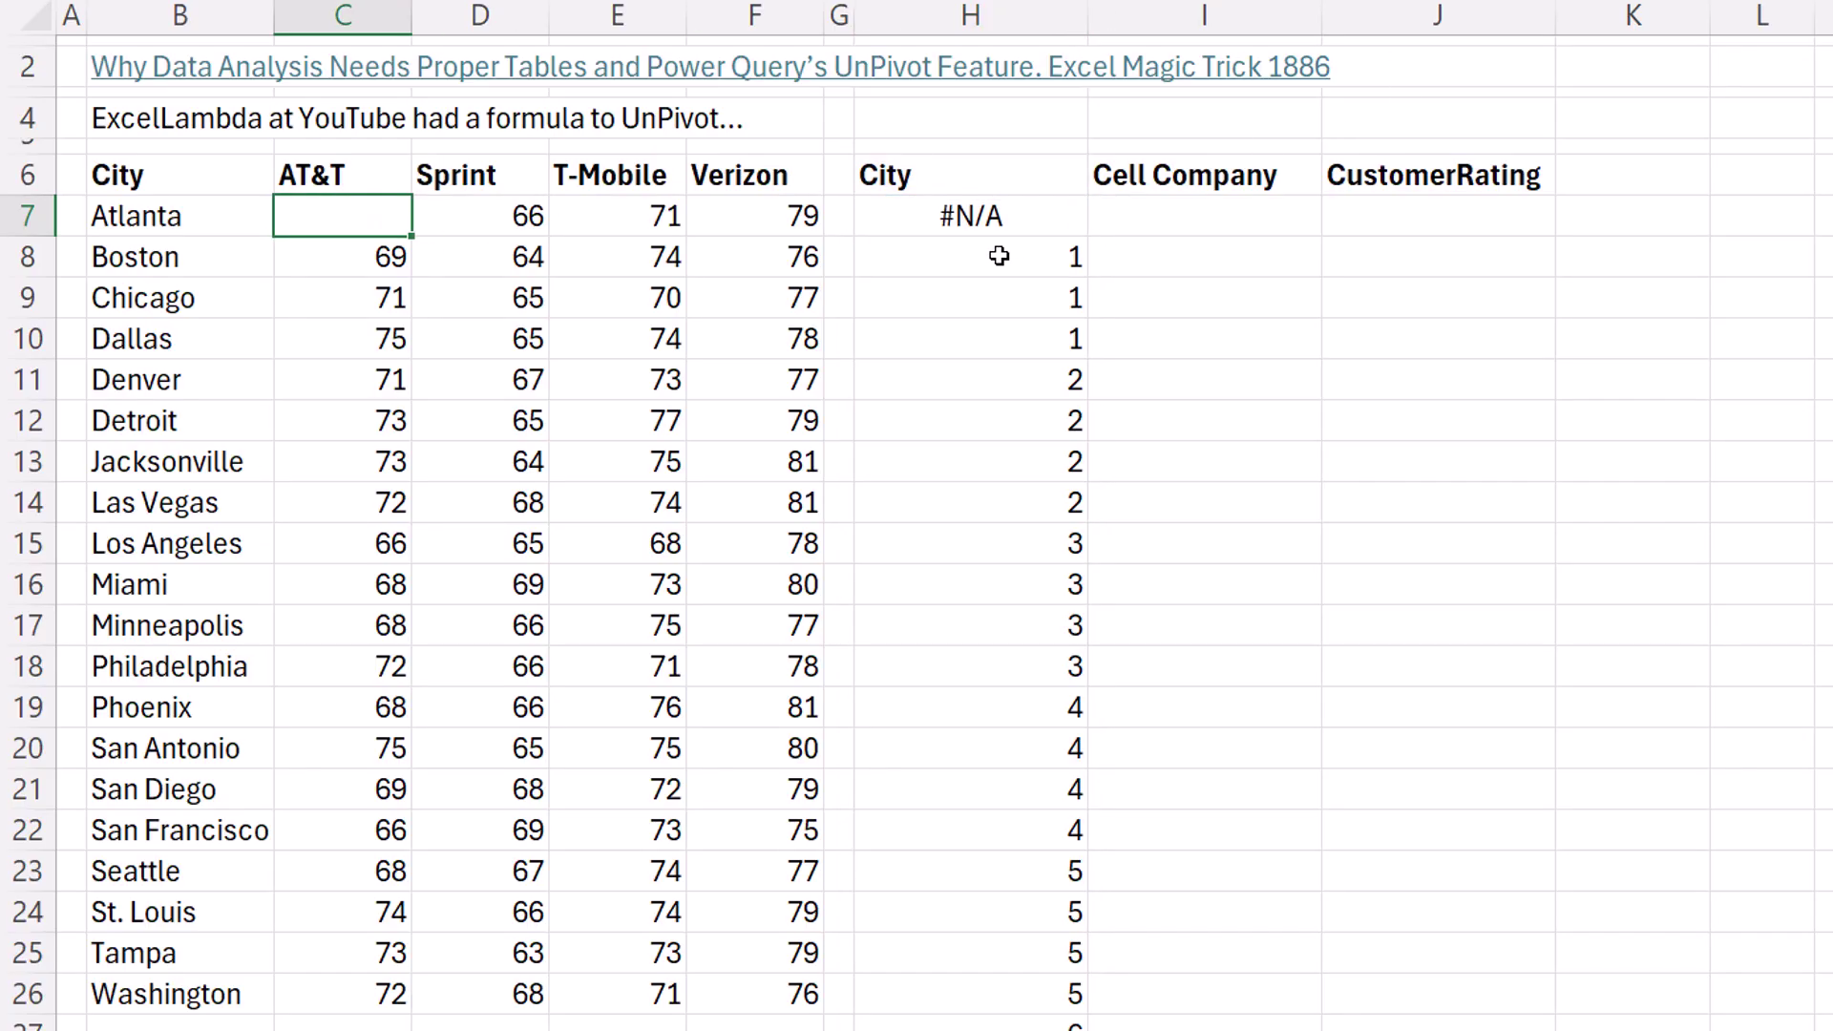
pyautogui.hotkey('ctrl', 'z')
pyautogui.click(979, 216)
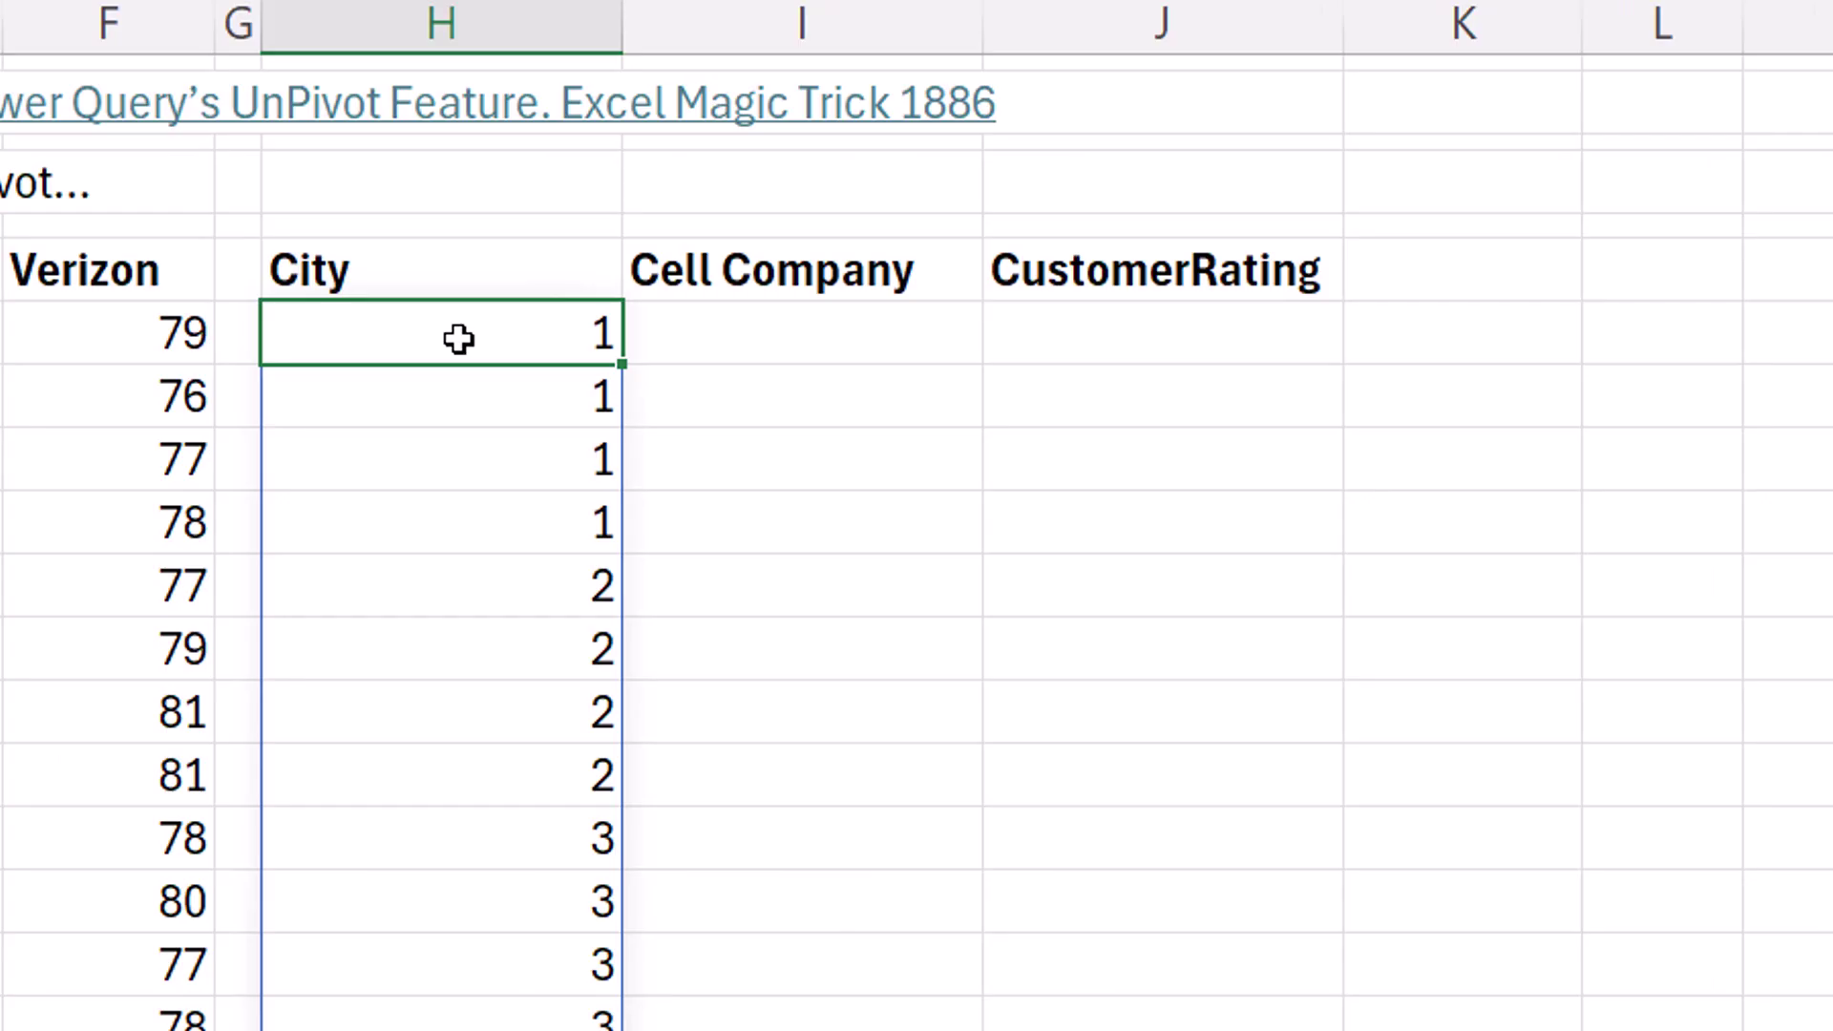
pyautogui.press('F2')
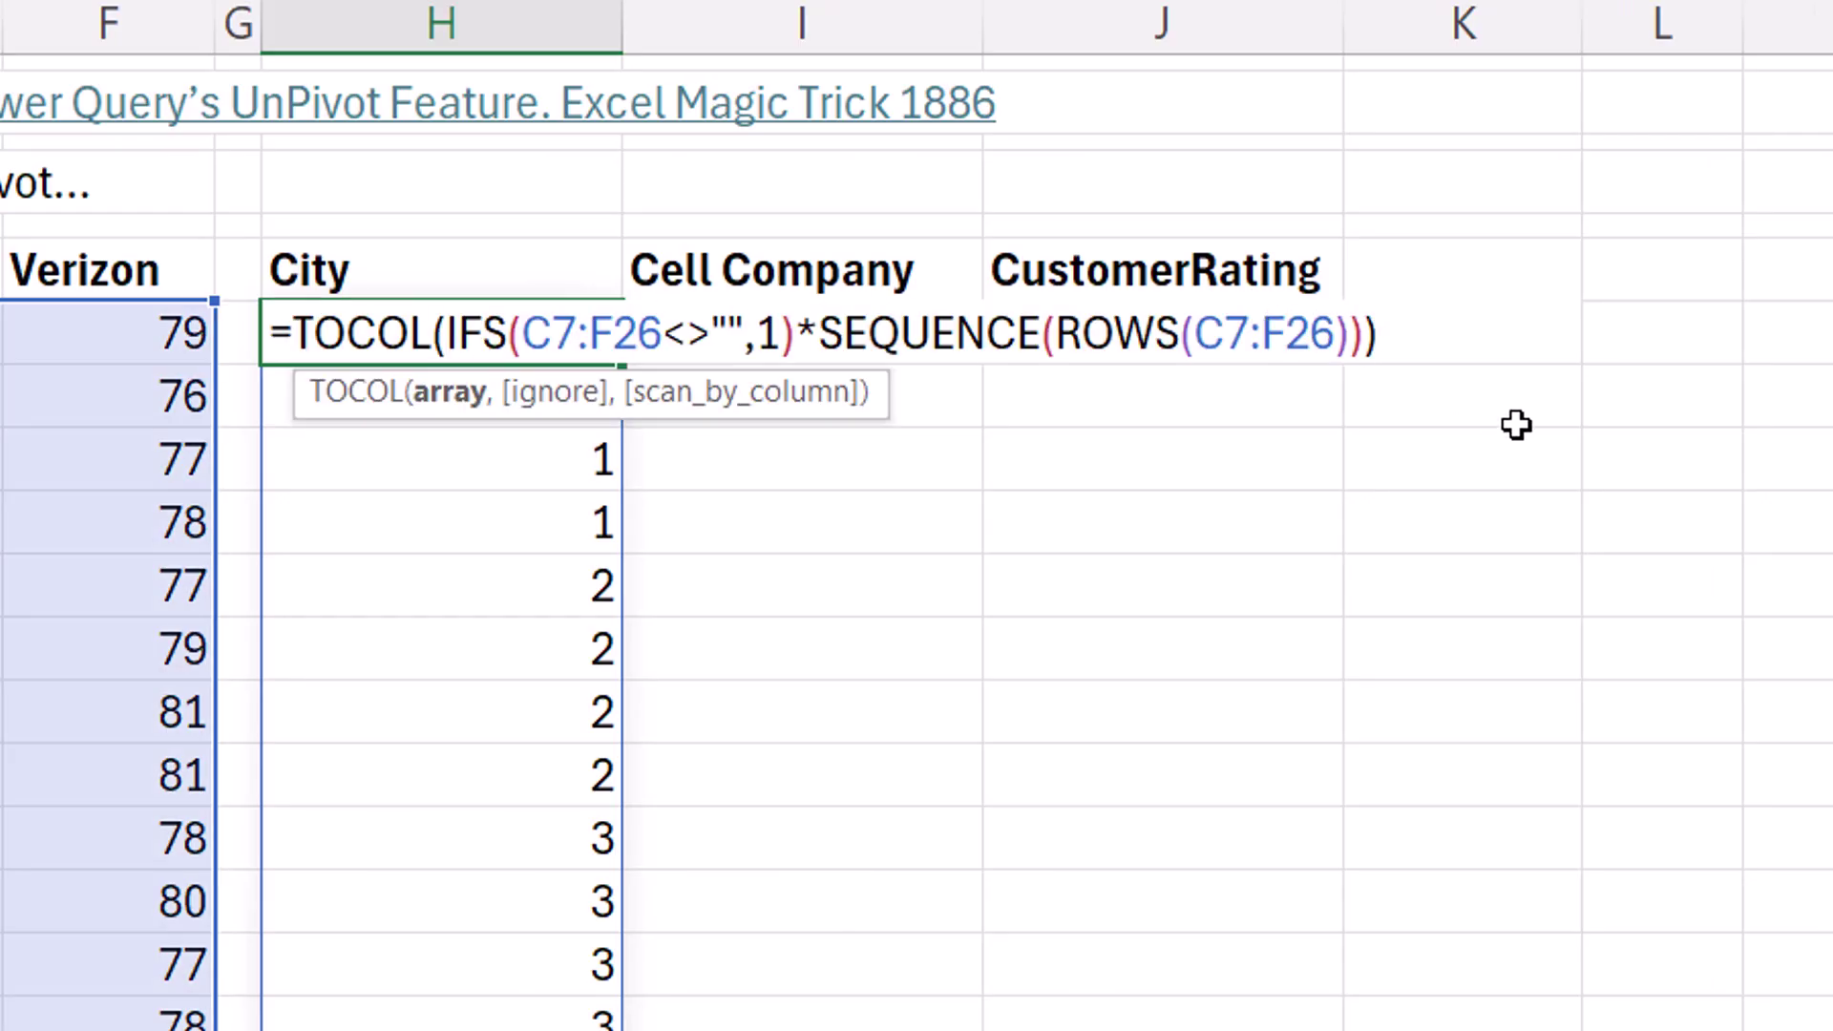
pyautogui.press('Left')
pyautogui.write(',')
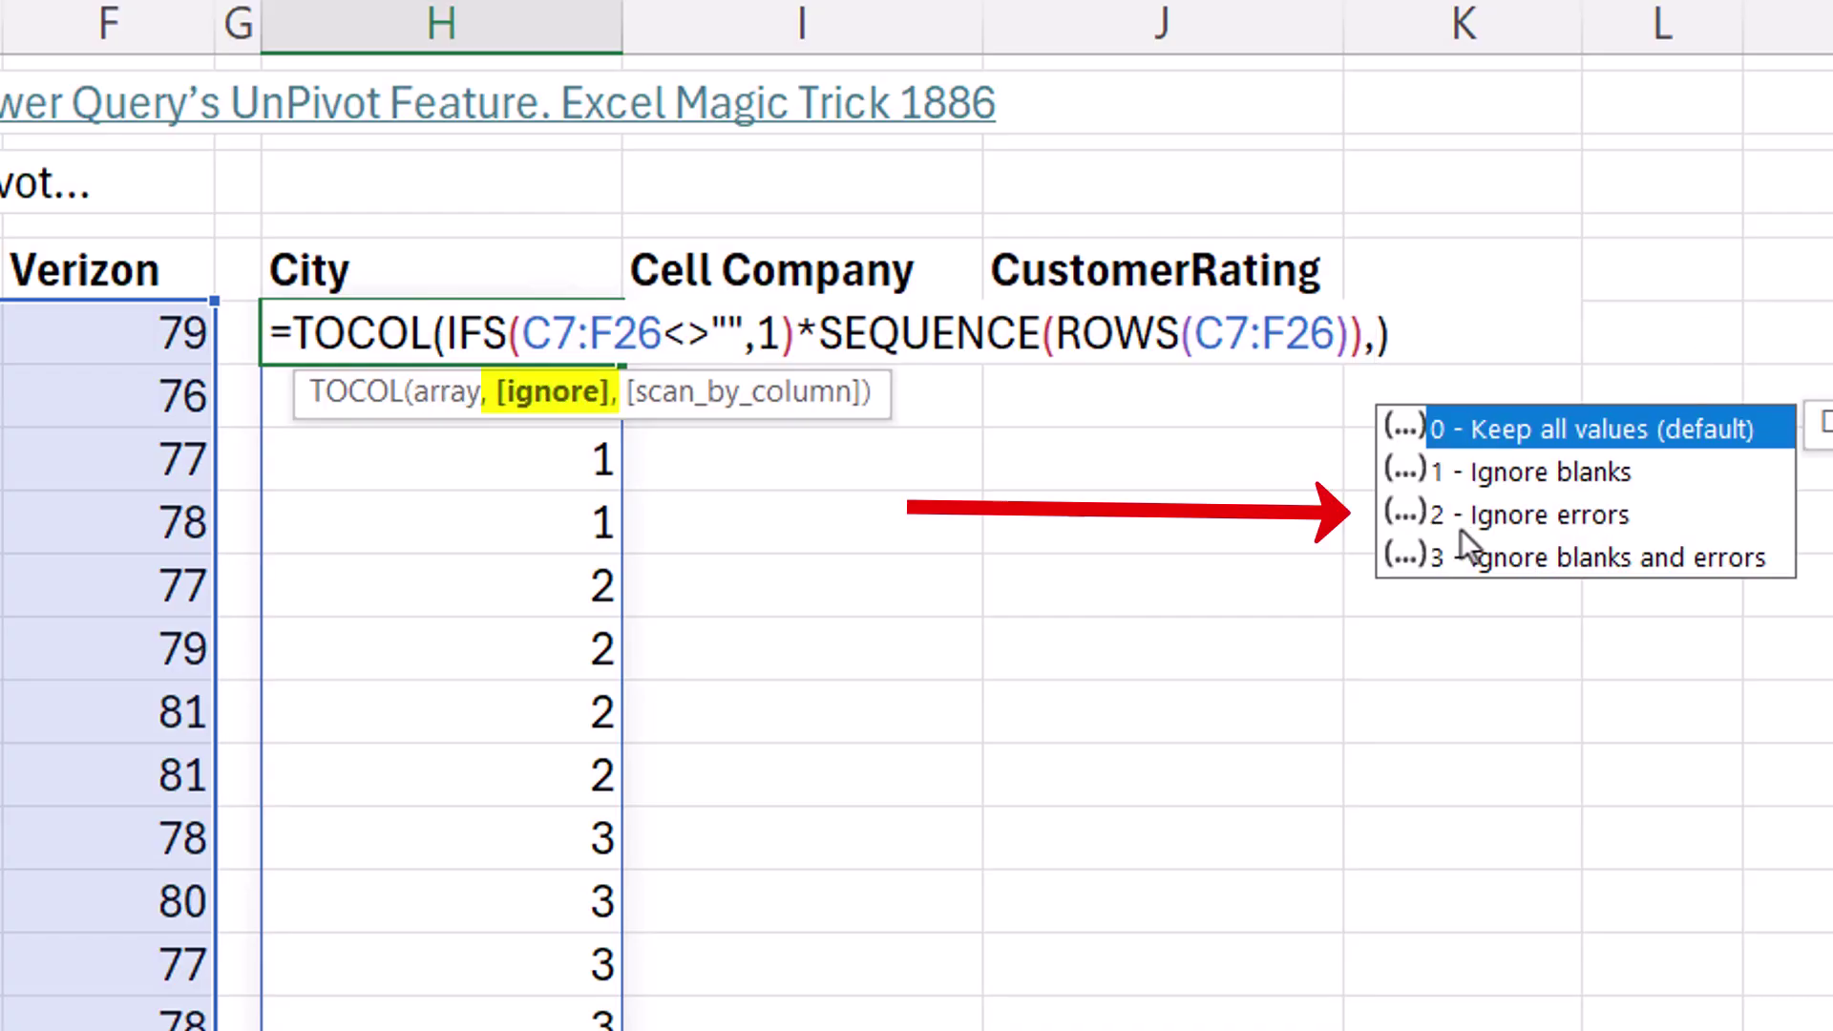
pyautogui.write('2')
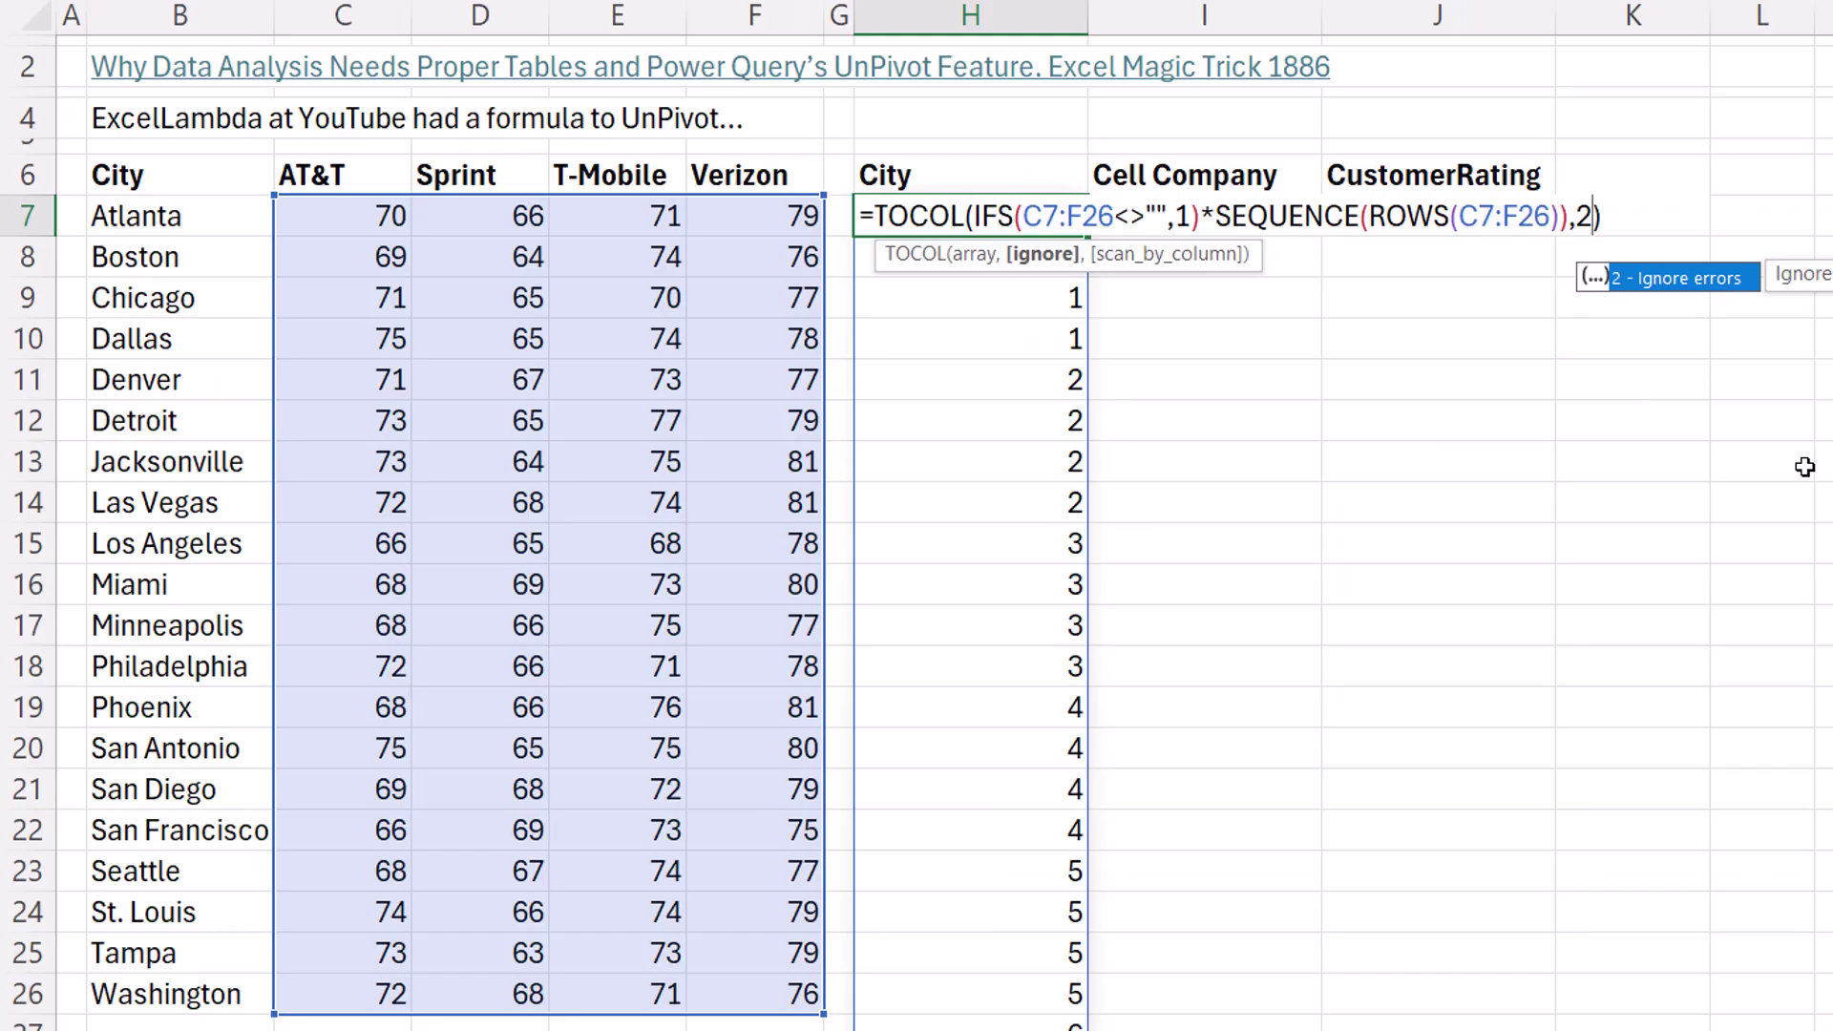
pyautogui.hotkey('ctrl', 'Return')
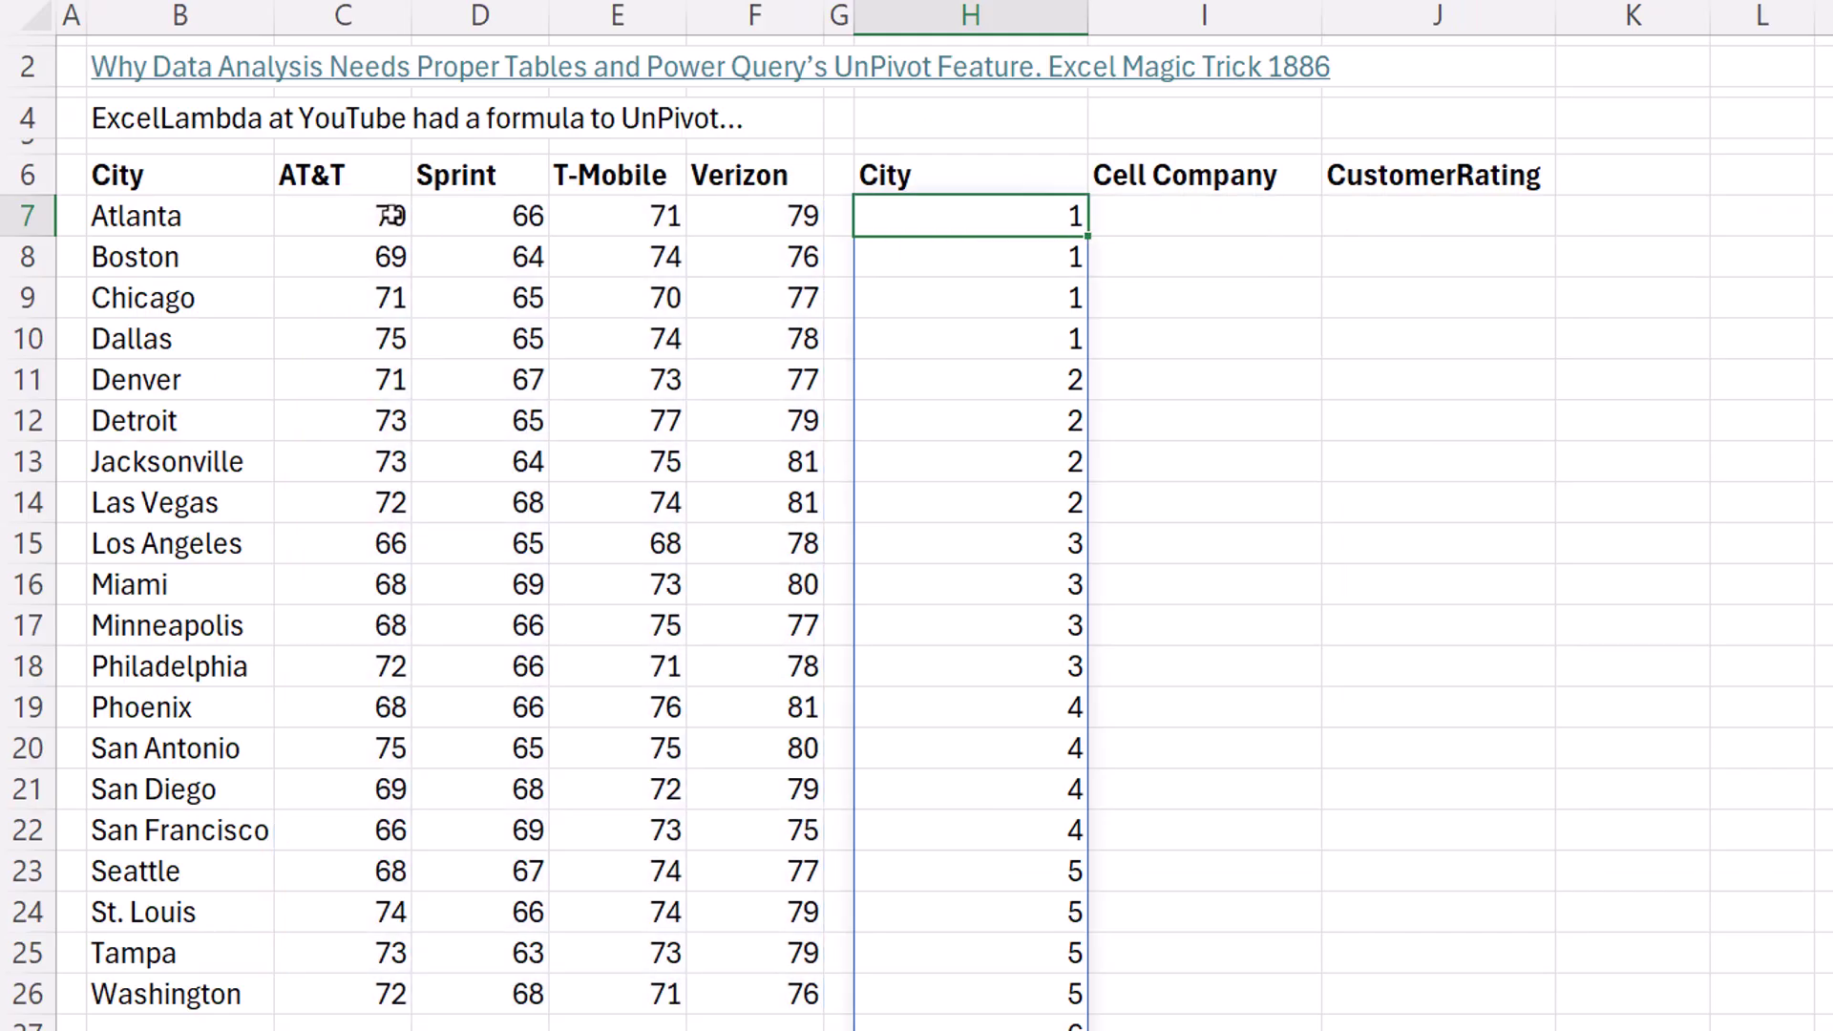
# Test by clearing C7 and C8:E11, then undo to restore all those ratings
pyautogui.click(390, 215)
pyautogui.press('Delete')
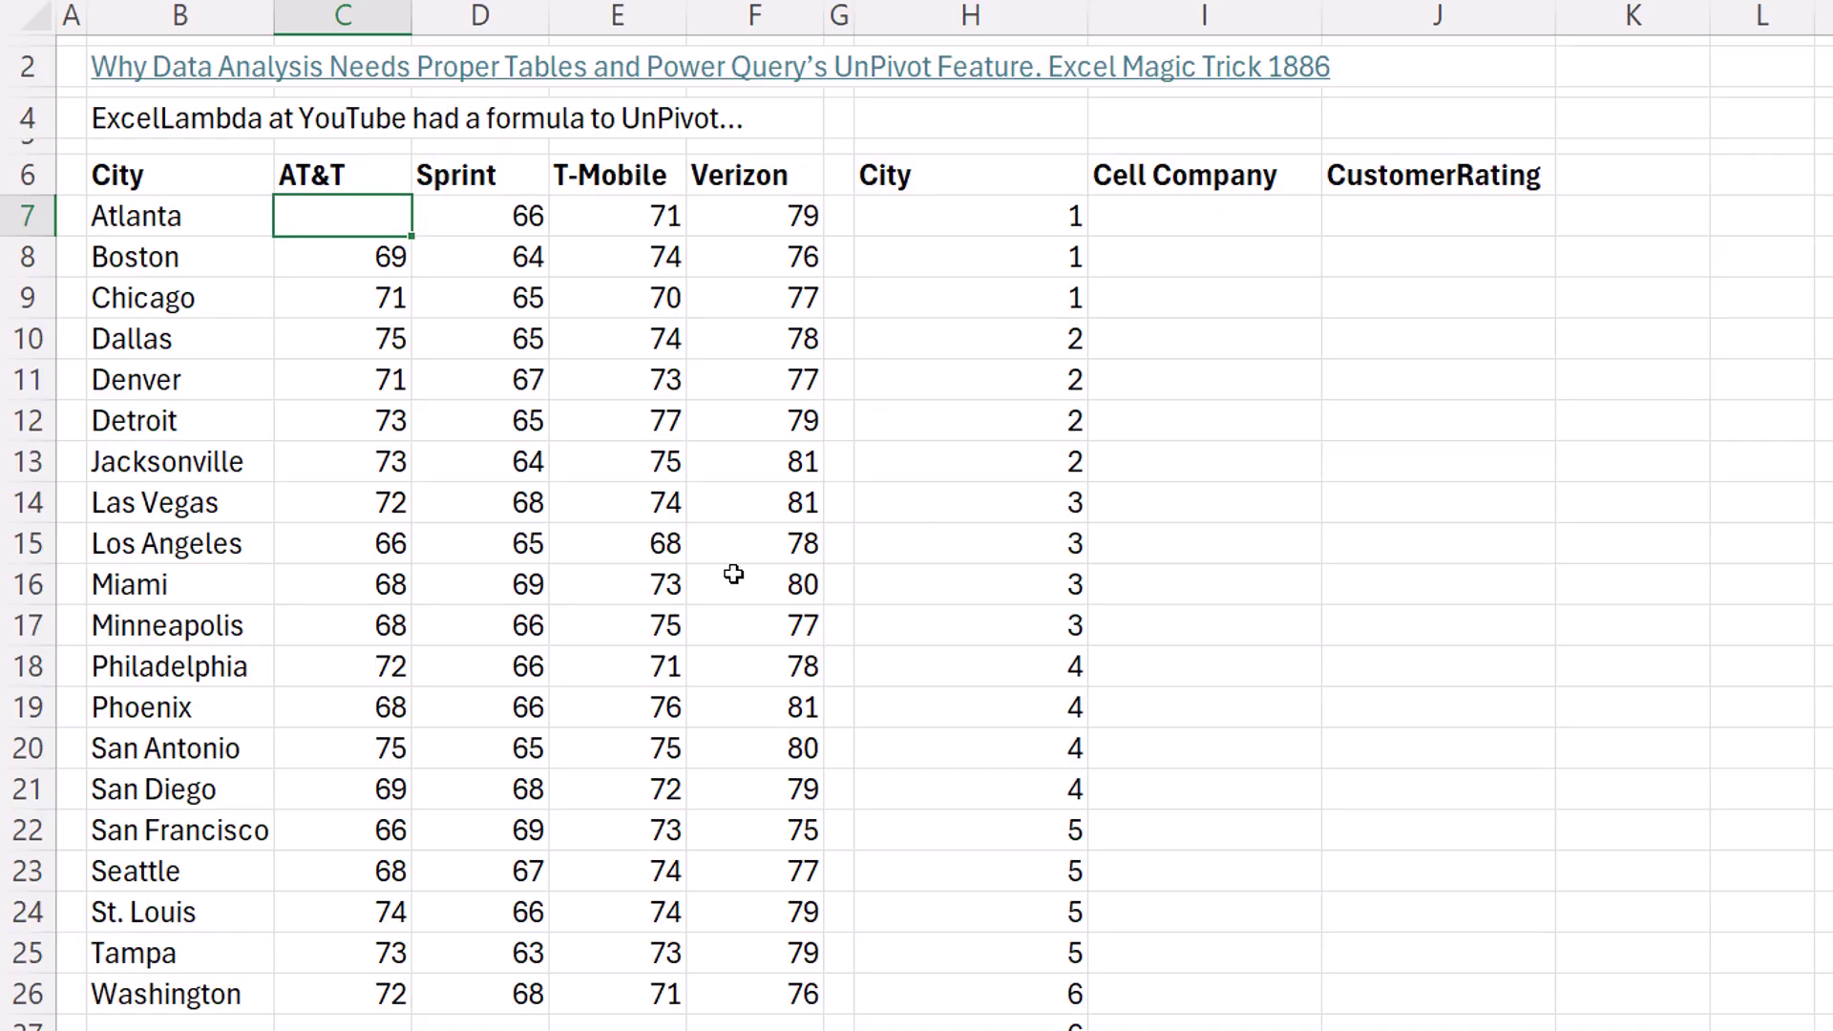
pyautogui.moveTo(395, 267); pyautogui.dragTo(550, 361)
pyautogui.press('Delete')
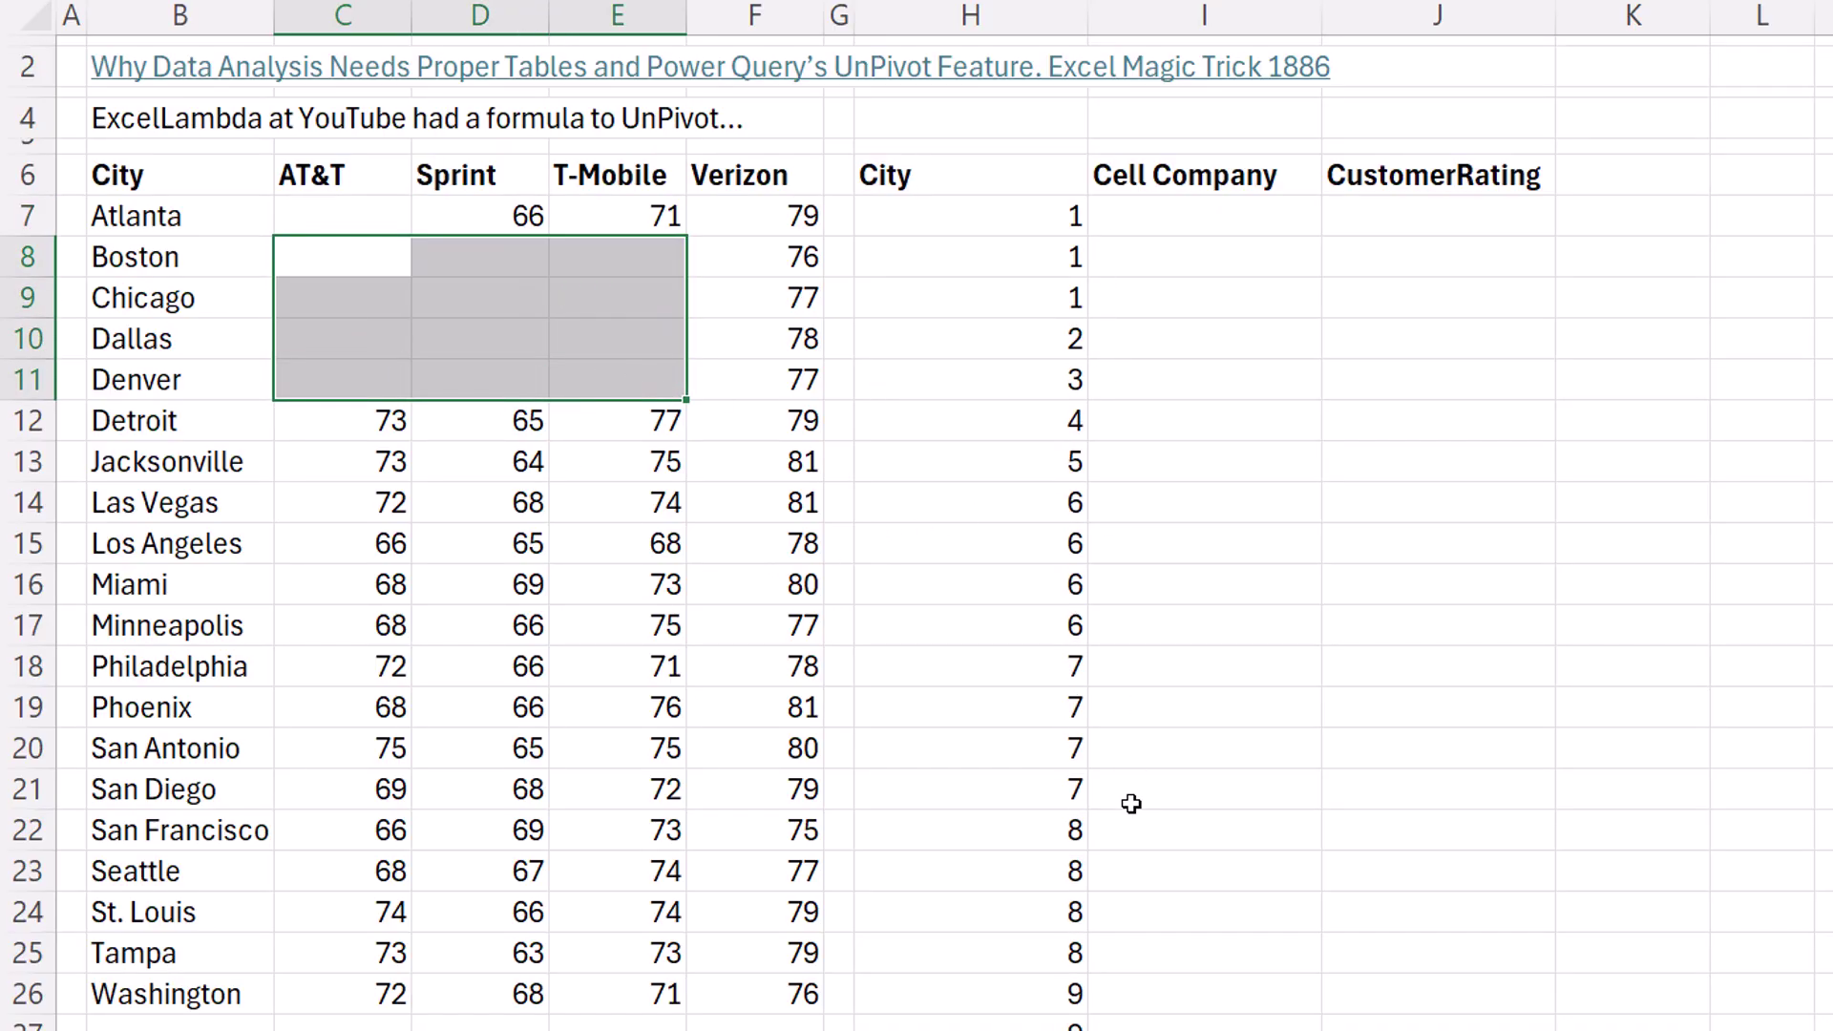
pyautogui.hotkey('ctrl', 'z')
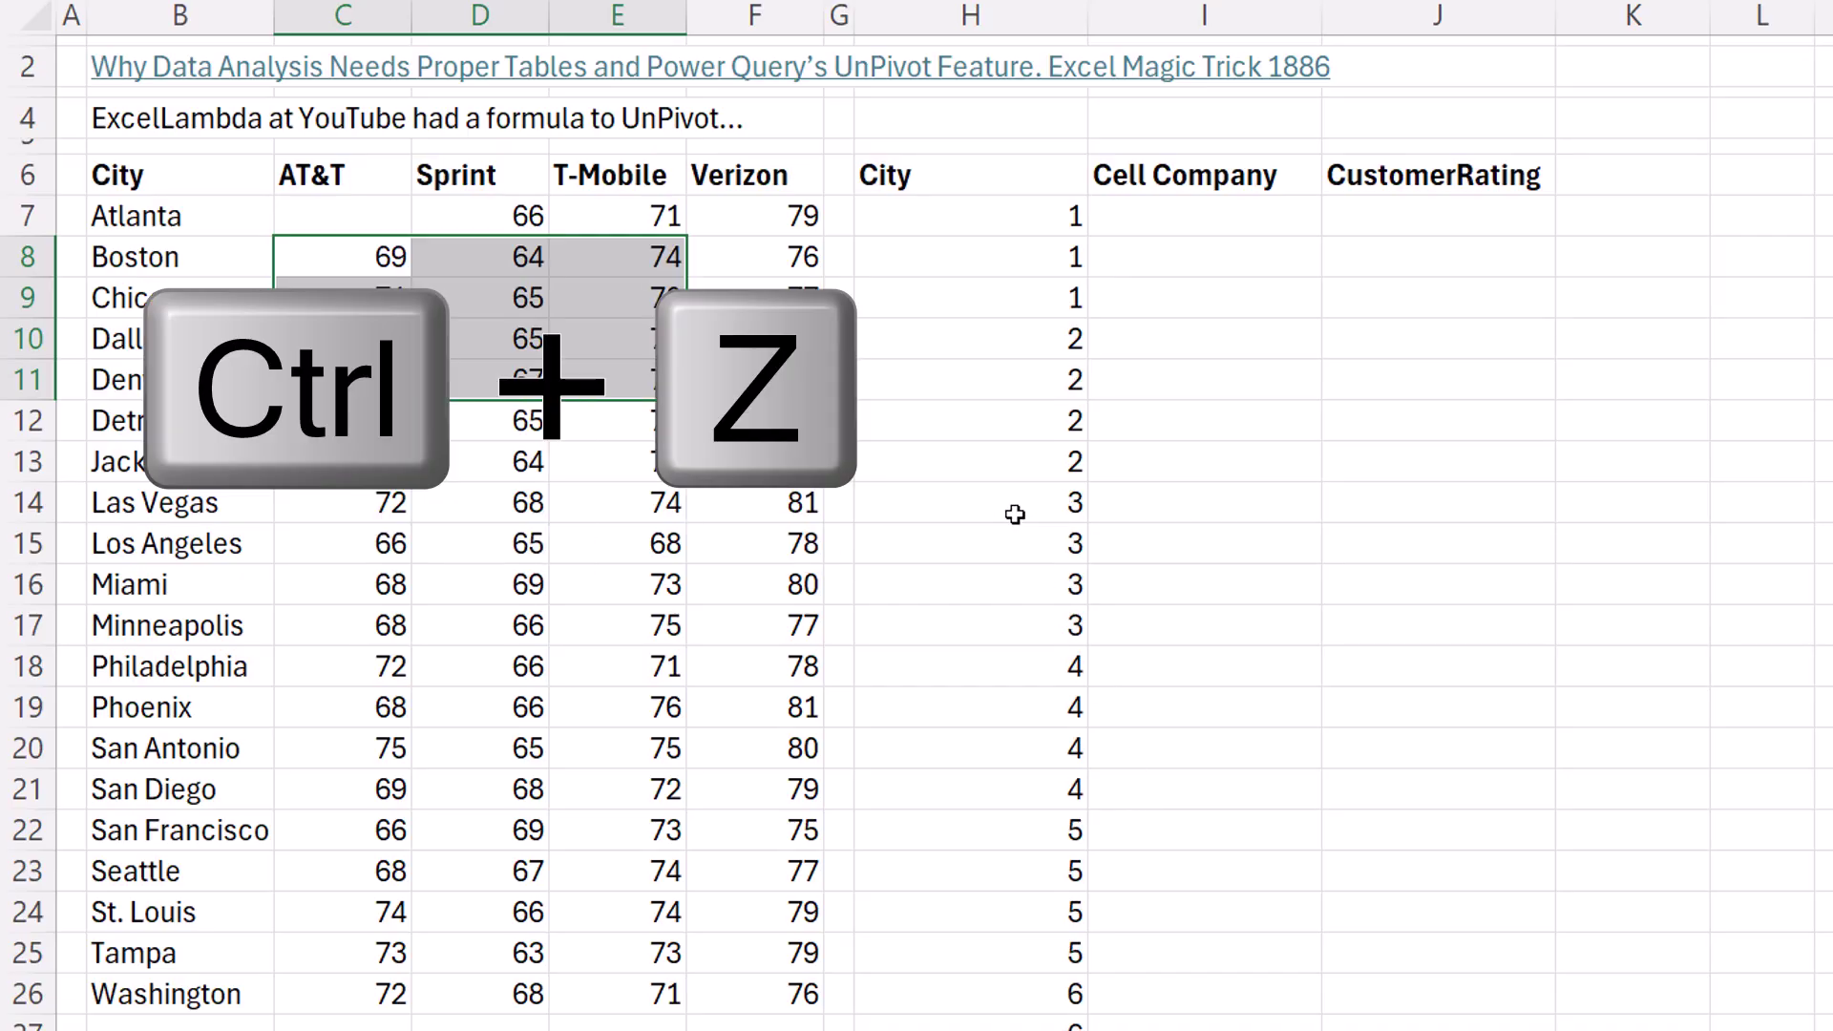
pyautogui.hotkey('ctrl', 'z')
pyautogui.hotkey('ctrl', 'z')
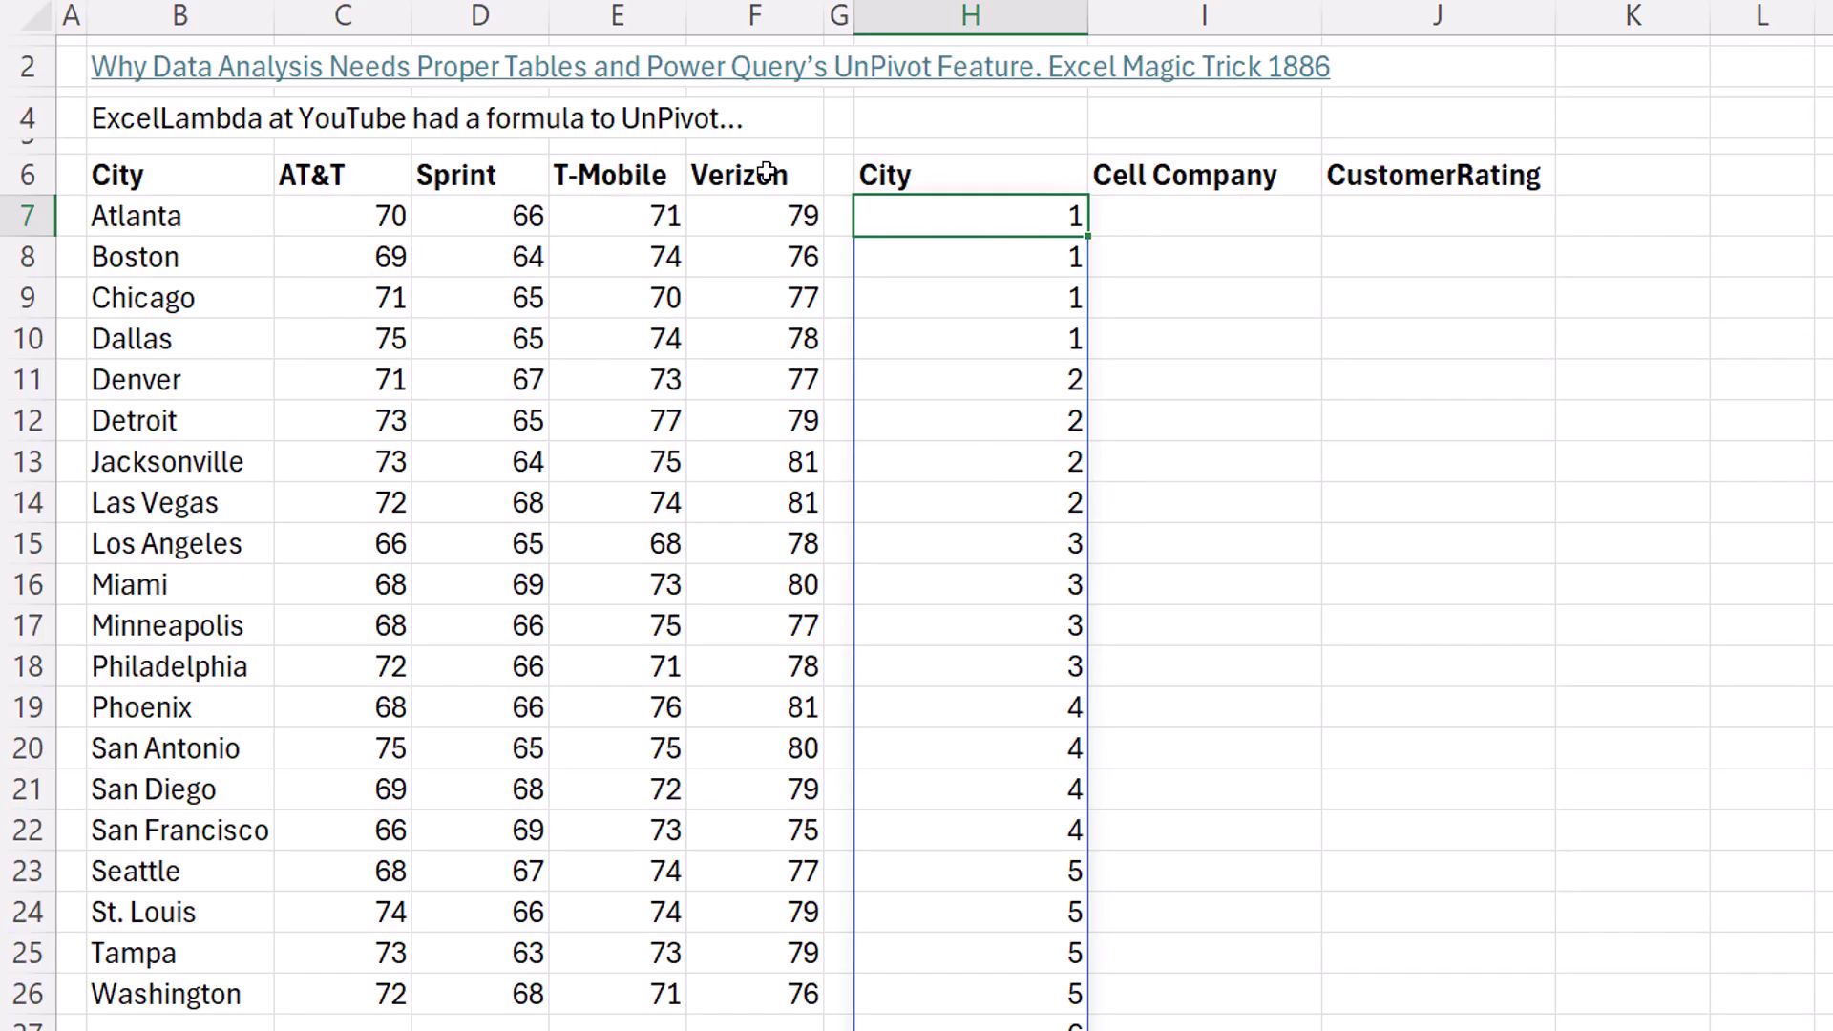
# Enter =TOCOL(IFS(C7:F26<>"",1)*SEQUENCE(,COLUMNS(C7:F26)),2) in I7 for company numbers 1–4
pyautogui.write('=IFS(C7:F26<>"",1)*SEQUENCE(,COLUMNS(C7:F26))')
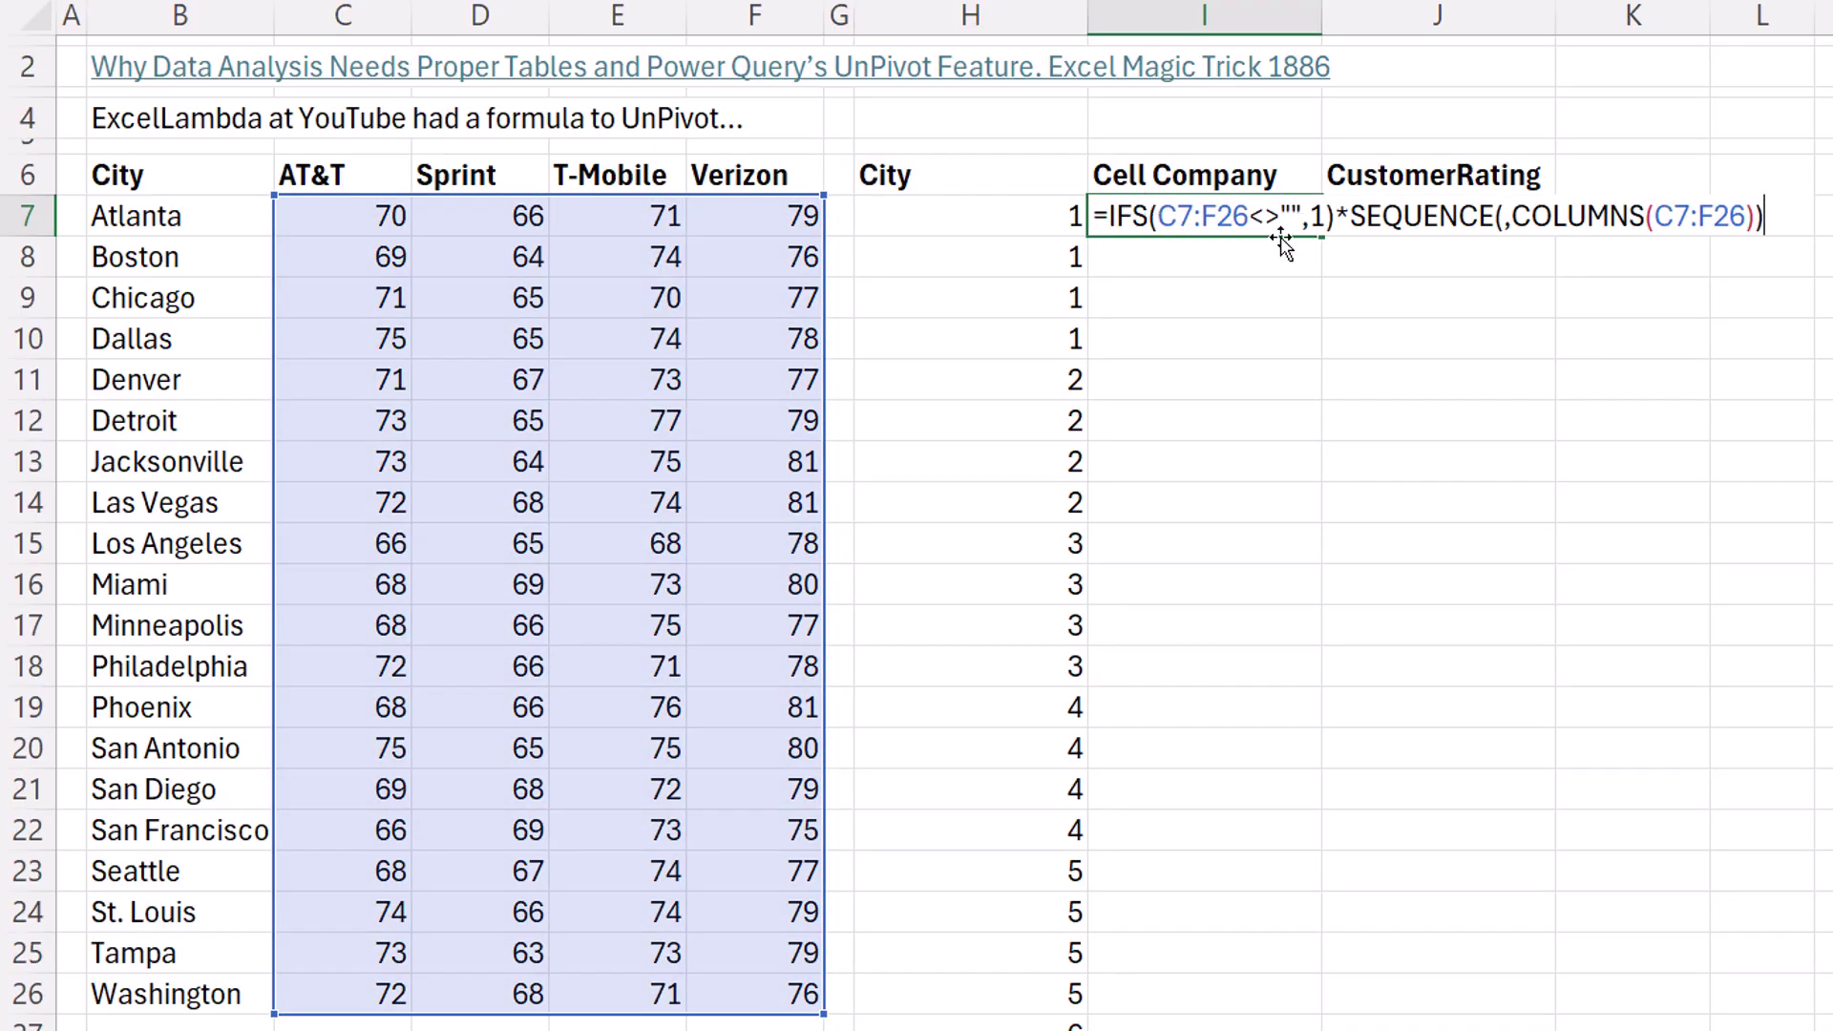
pyautogui.moveTo(1349, 218); pyautogui.dragTo(1788, 213)
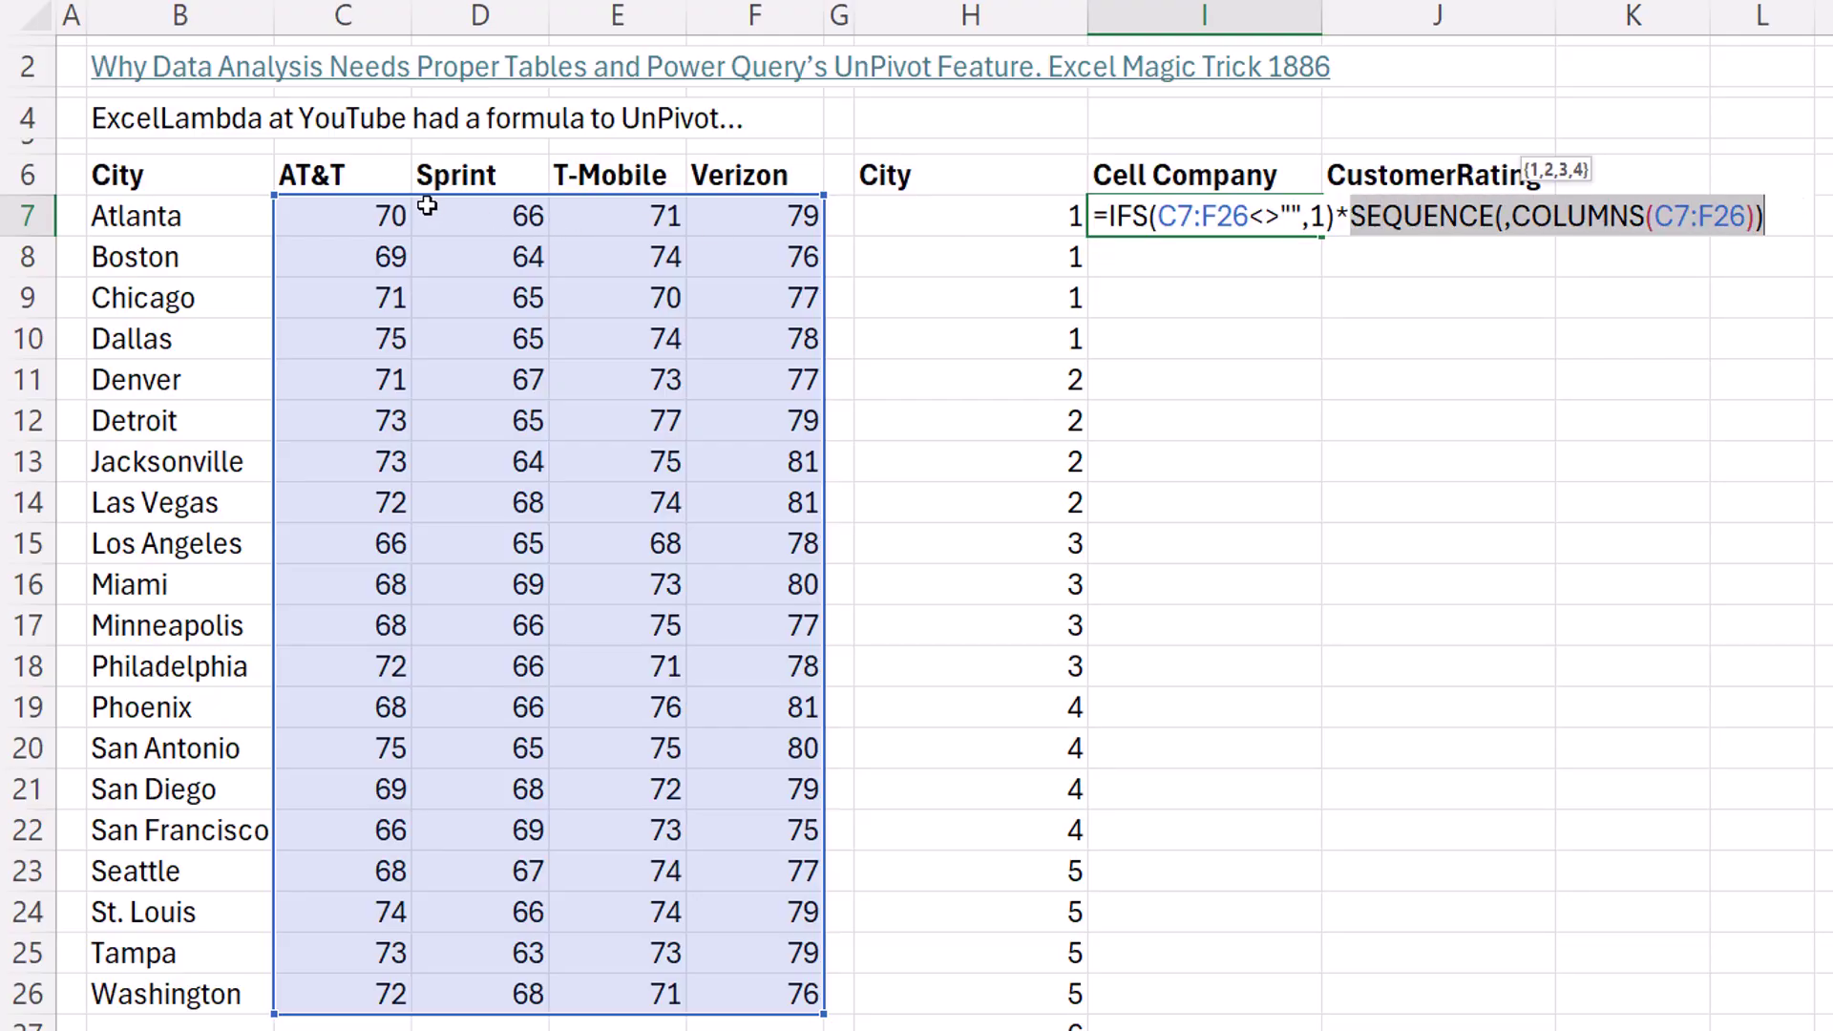
pyautogui.click(1552, 216)
pyautogui.press('Return')
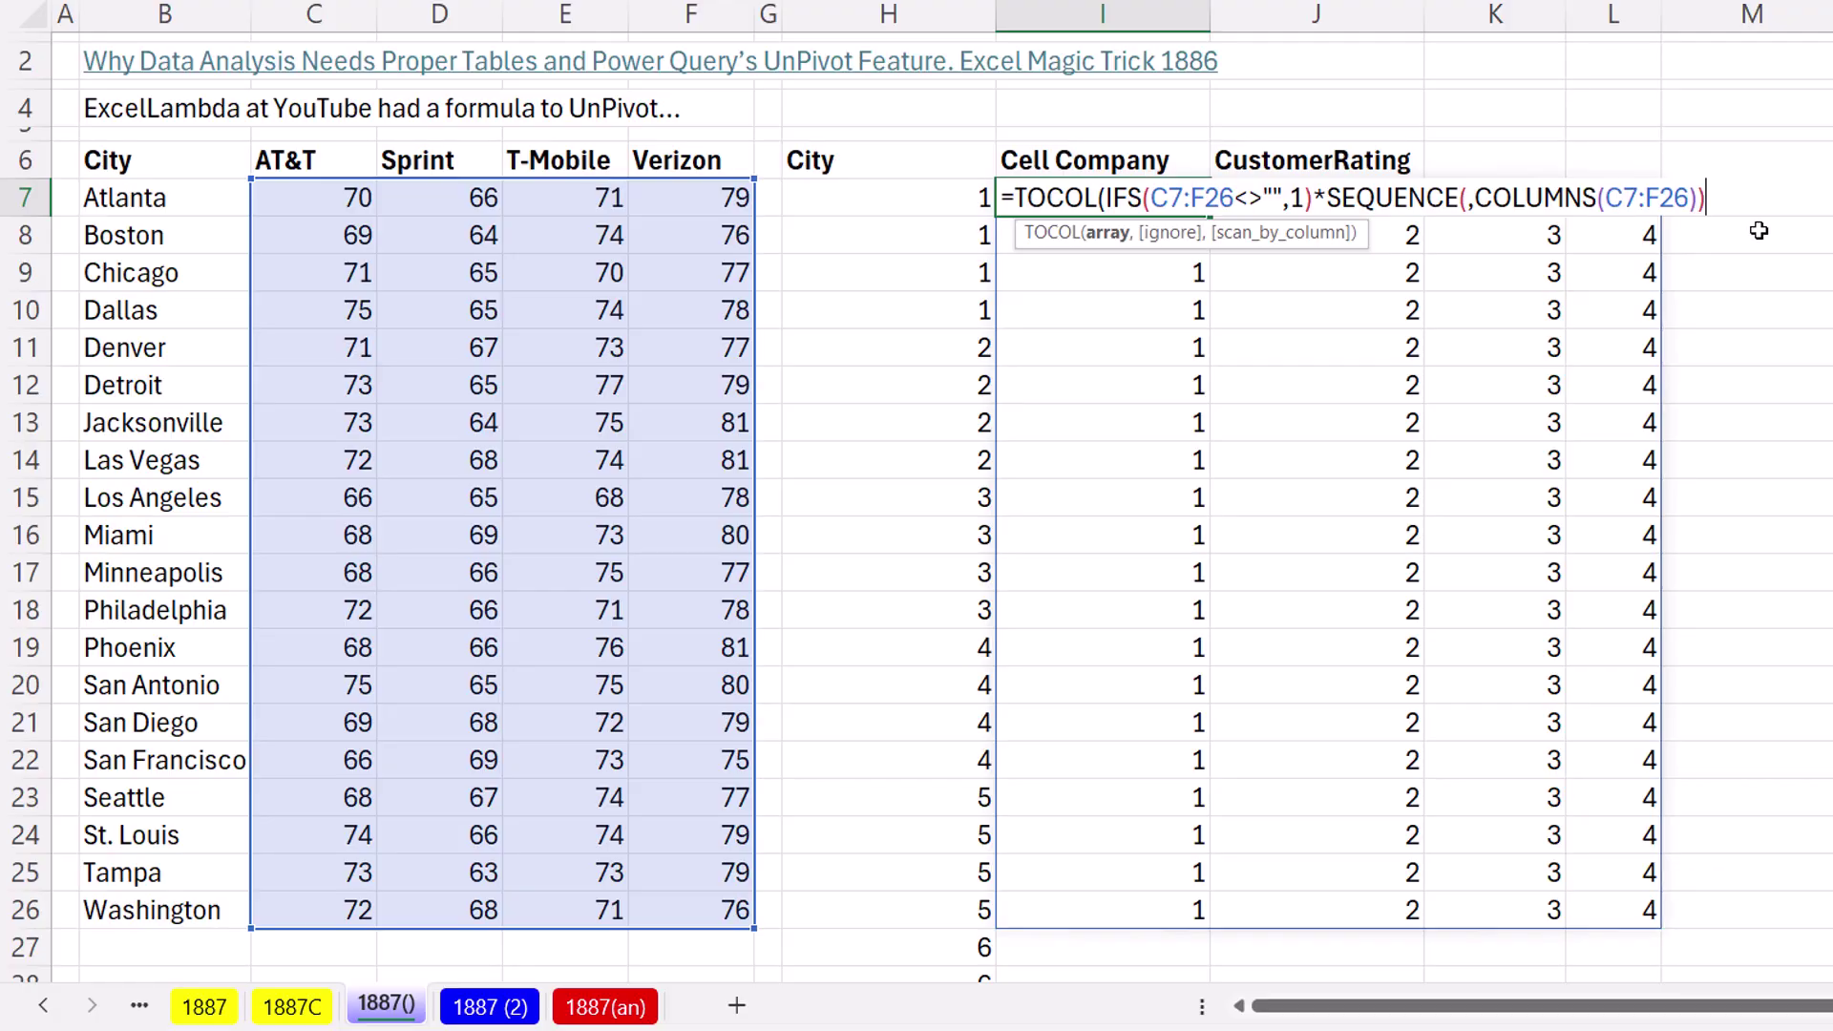
pyautogui.write(',2')
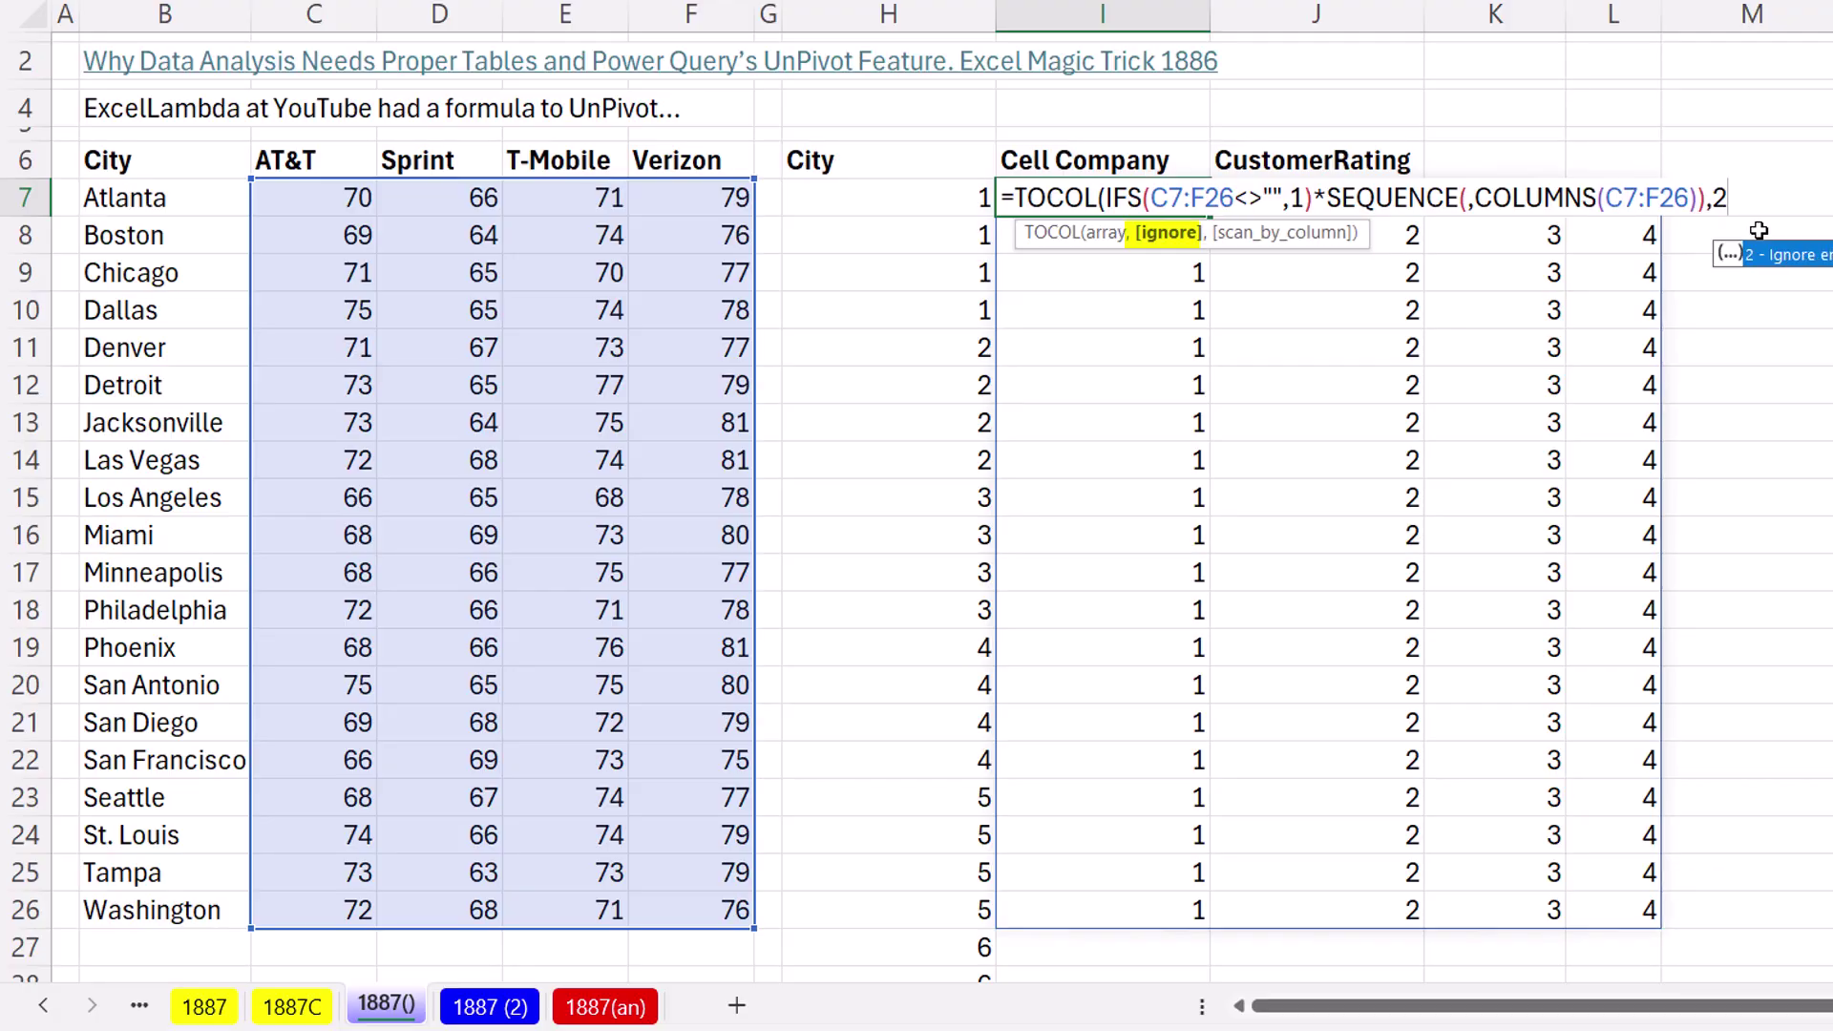
pyautogui.write(')')
pyautogui.hotkey('ctrl', 'Return')
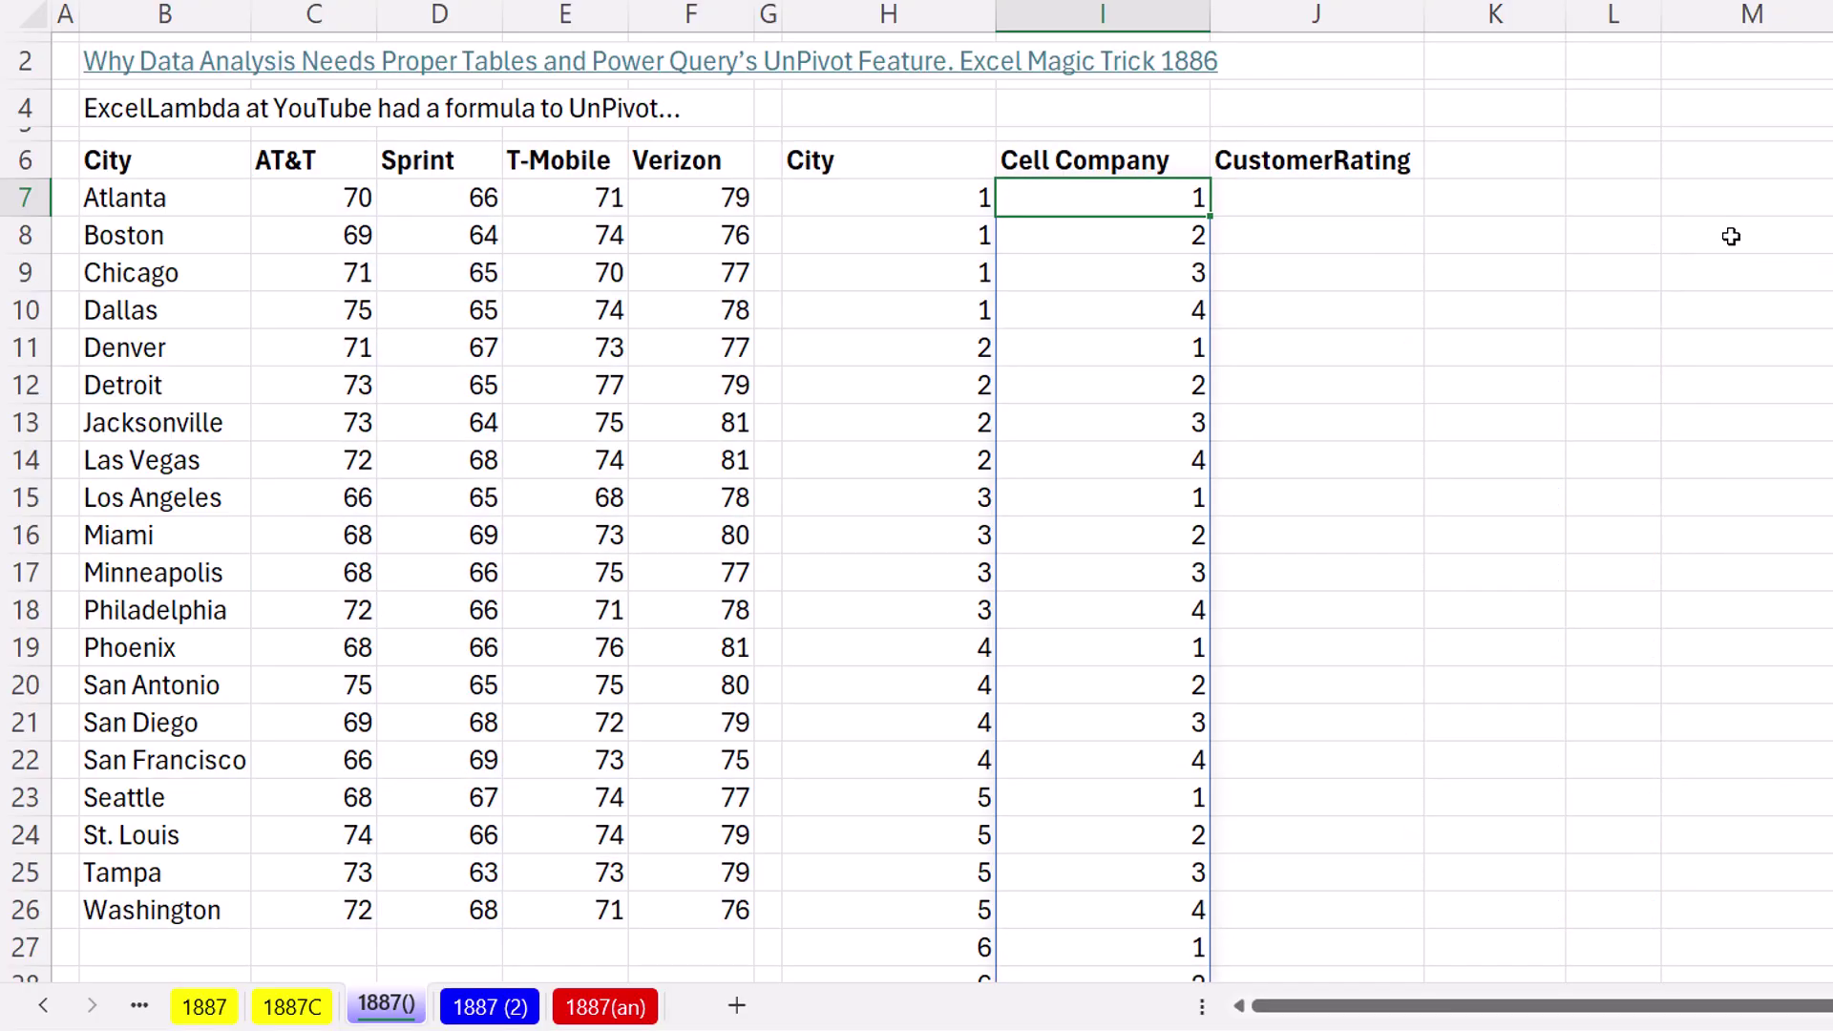
# Test by clearing C7 and comparing against the city numbers, then restore the rating
pyautogui.click(328, 202)
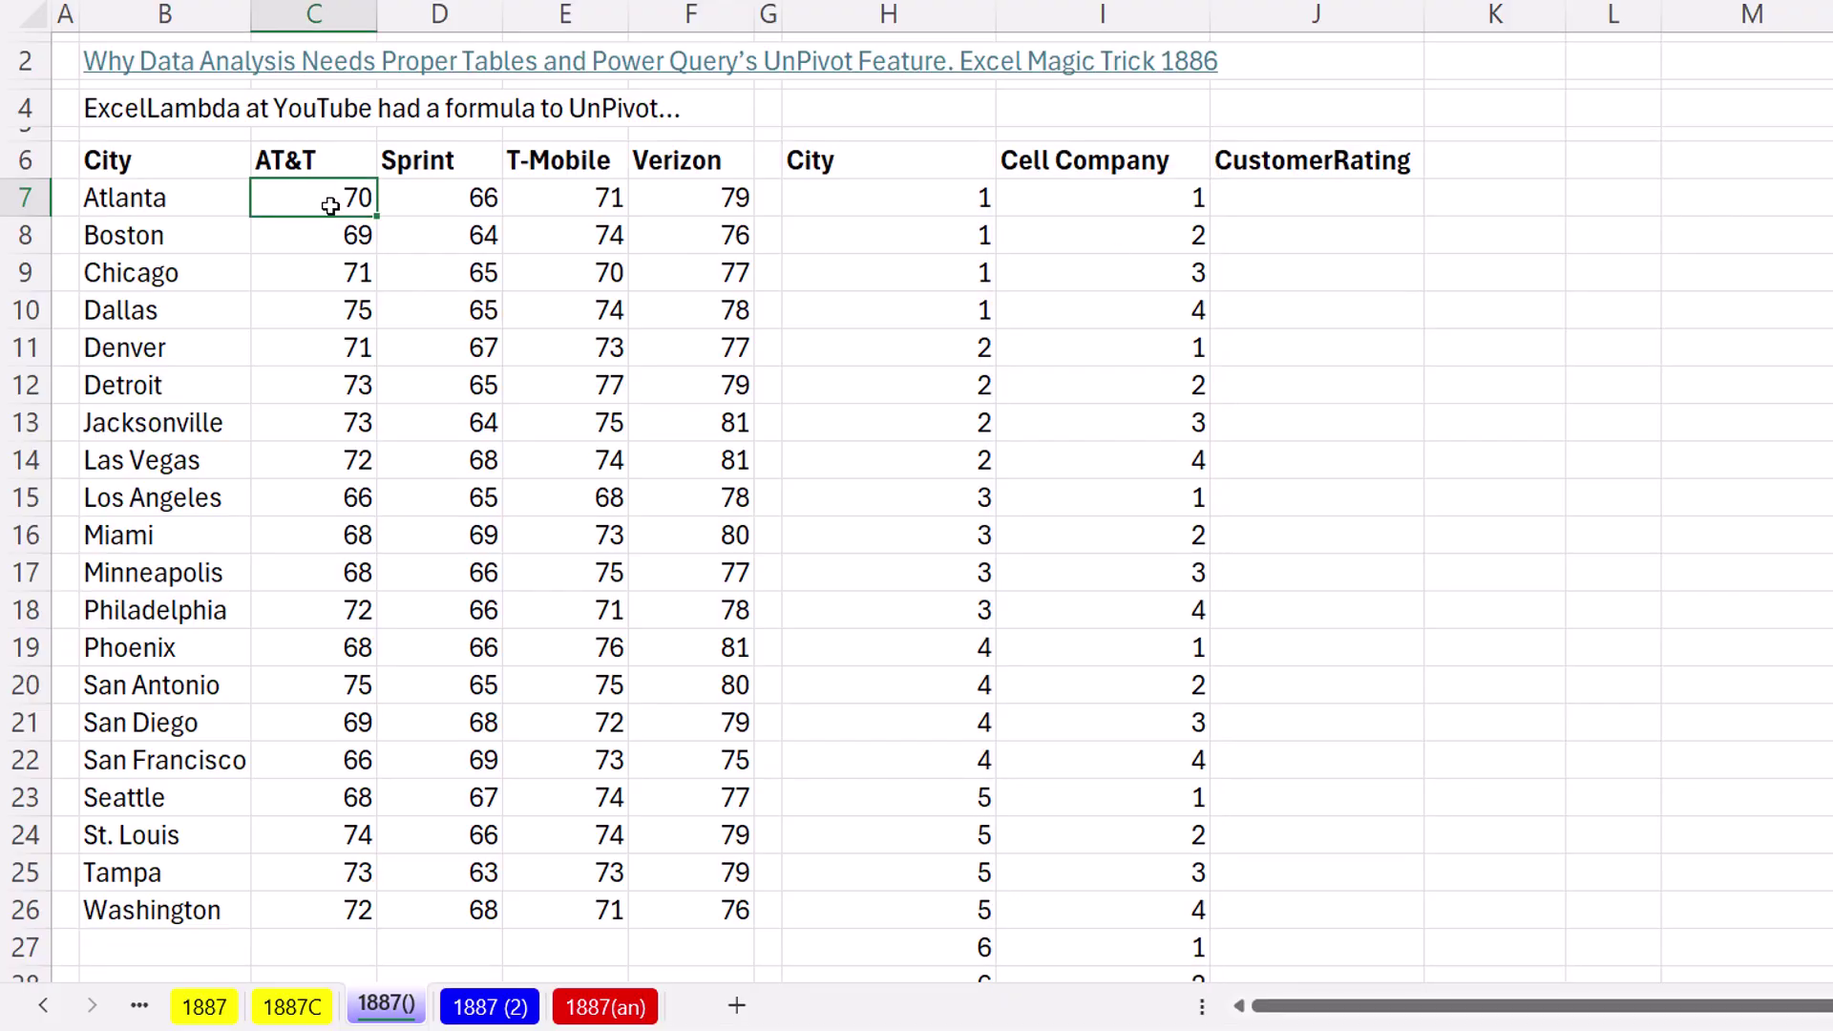
pyautogui.press('Delete')
pyautogui.moveTo(935, 202)
pyautogui.mouseDown()
pyautogui.moveTo(965, 225)
pyautogui.moveTo(962, 283)
pyautogui.mouseUp()
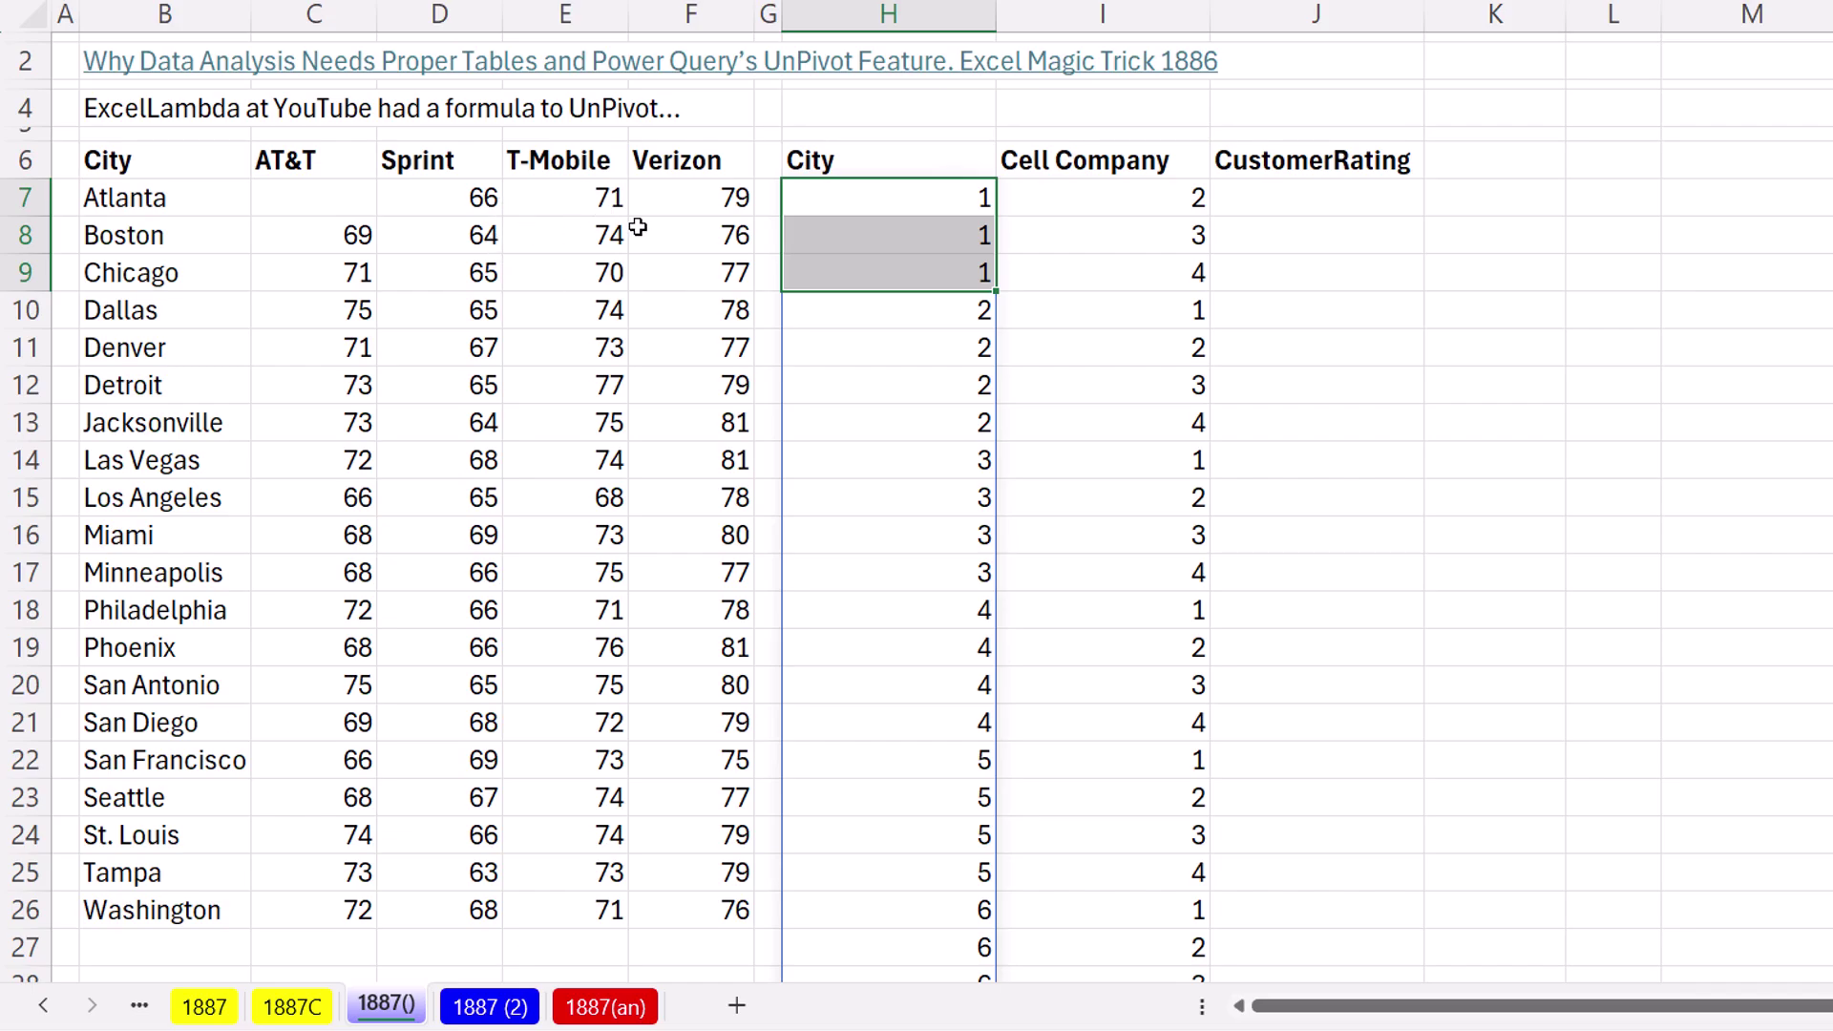
pyautogui.hotkey('ctrl', 'z')
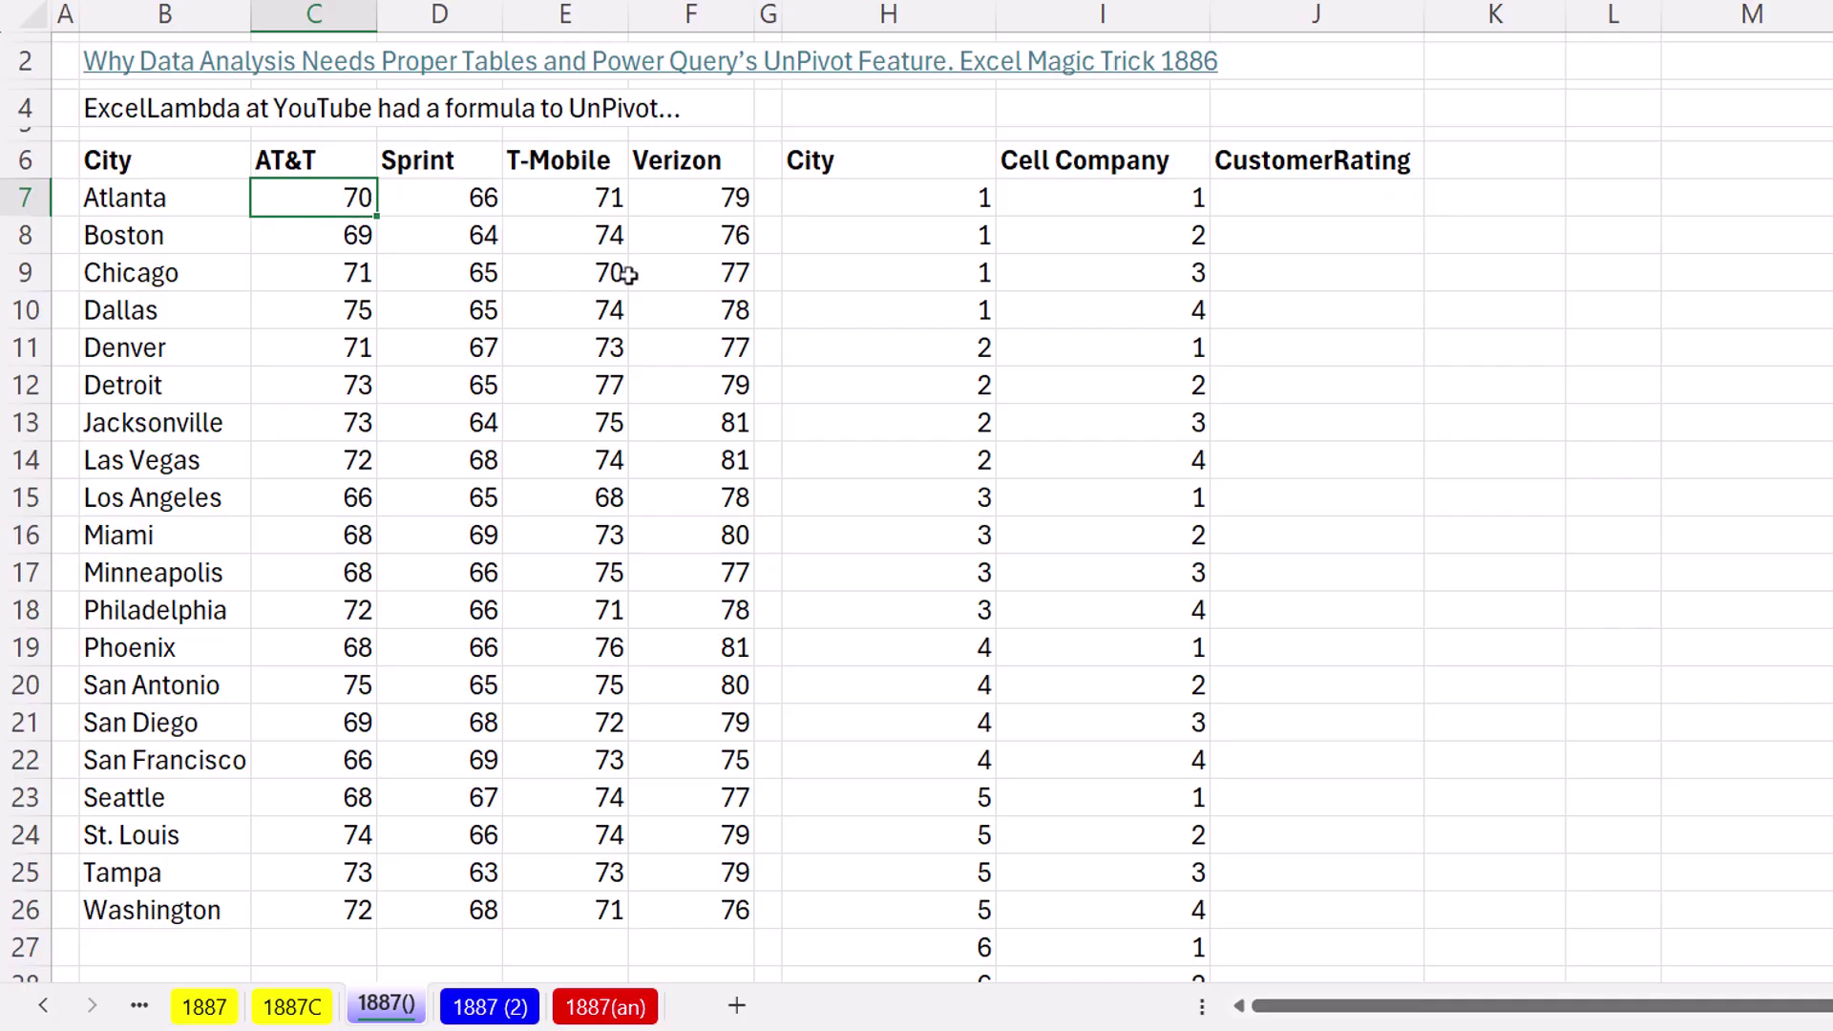
# Wrap the H7 formula in CHOOSEROWS over B7:B26 to return city names
pyautogui.click(873, 198)
pyautogui.doubleClick(874, 198)
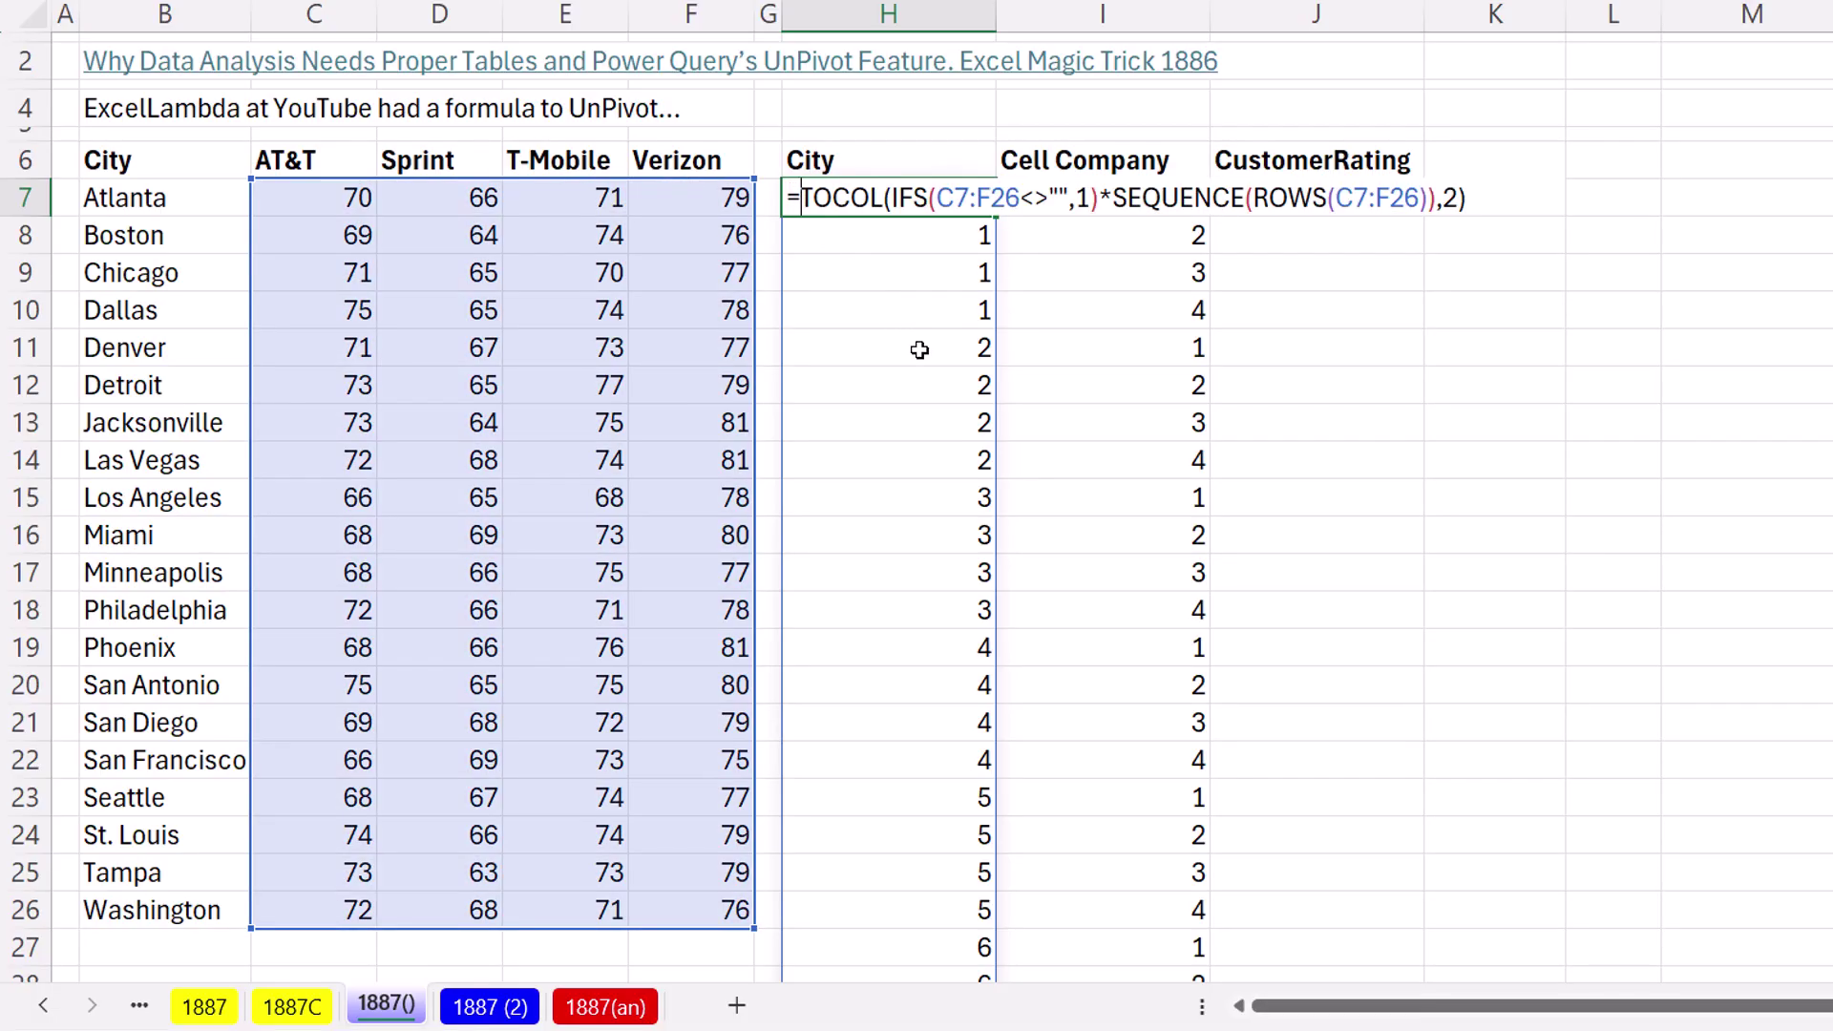
pyautogui.write('cho')
pyautogui.press('Down')
pyautogui.press('Down')
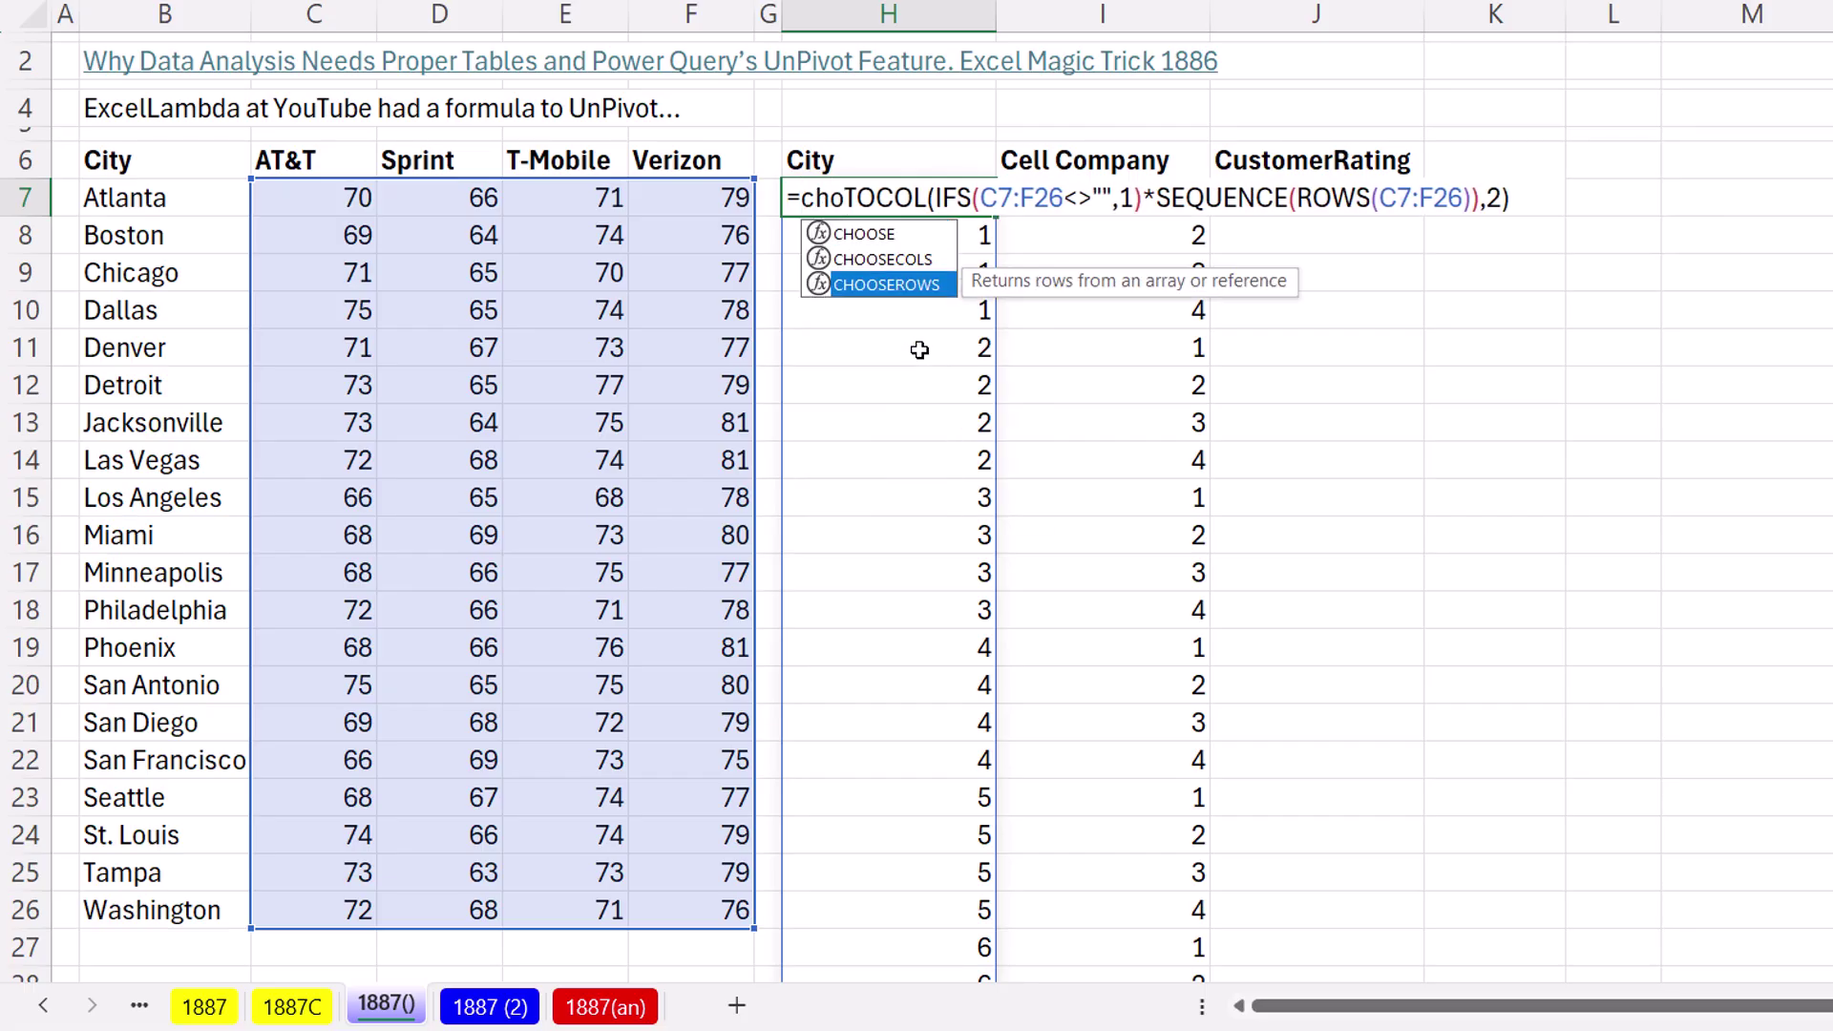
pyautogui.press('Tab')
pyautogui.moveTo(179, 198); pyautogui.dragTo(177, 912)
pyautogui.write(',')
pyautogui.hotkey('shift', 'End')
pyautogui.click(1774, 201)
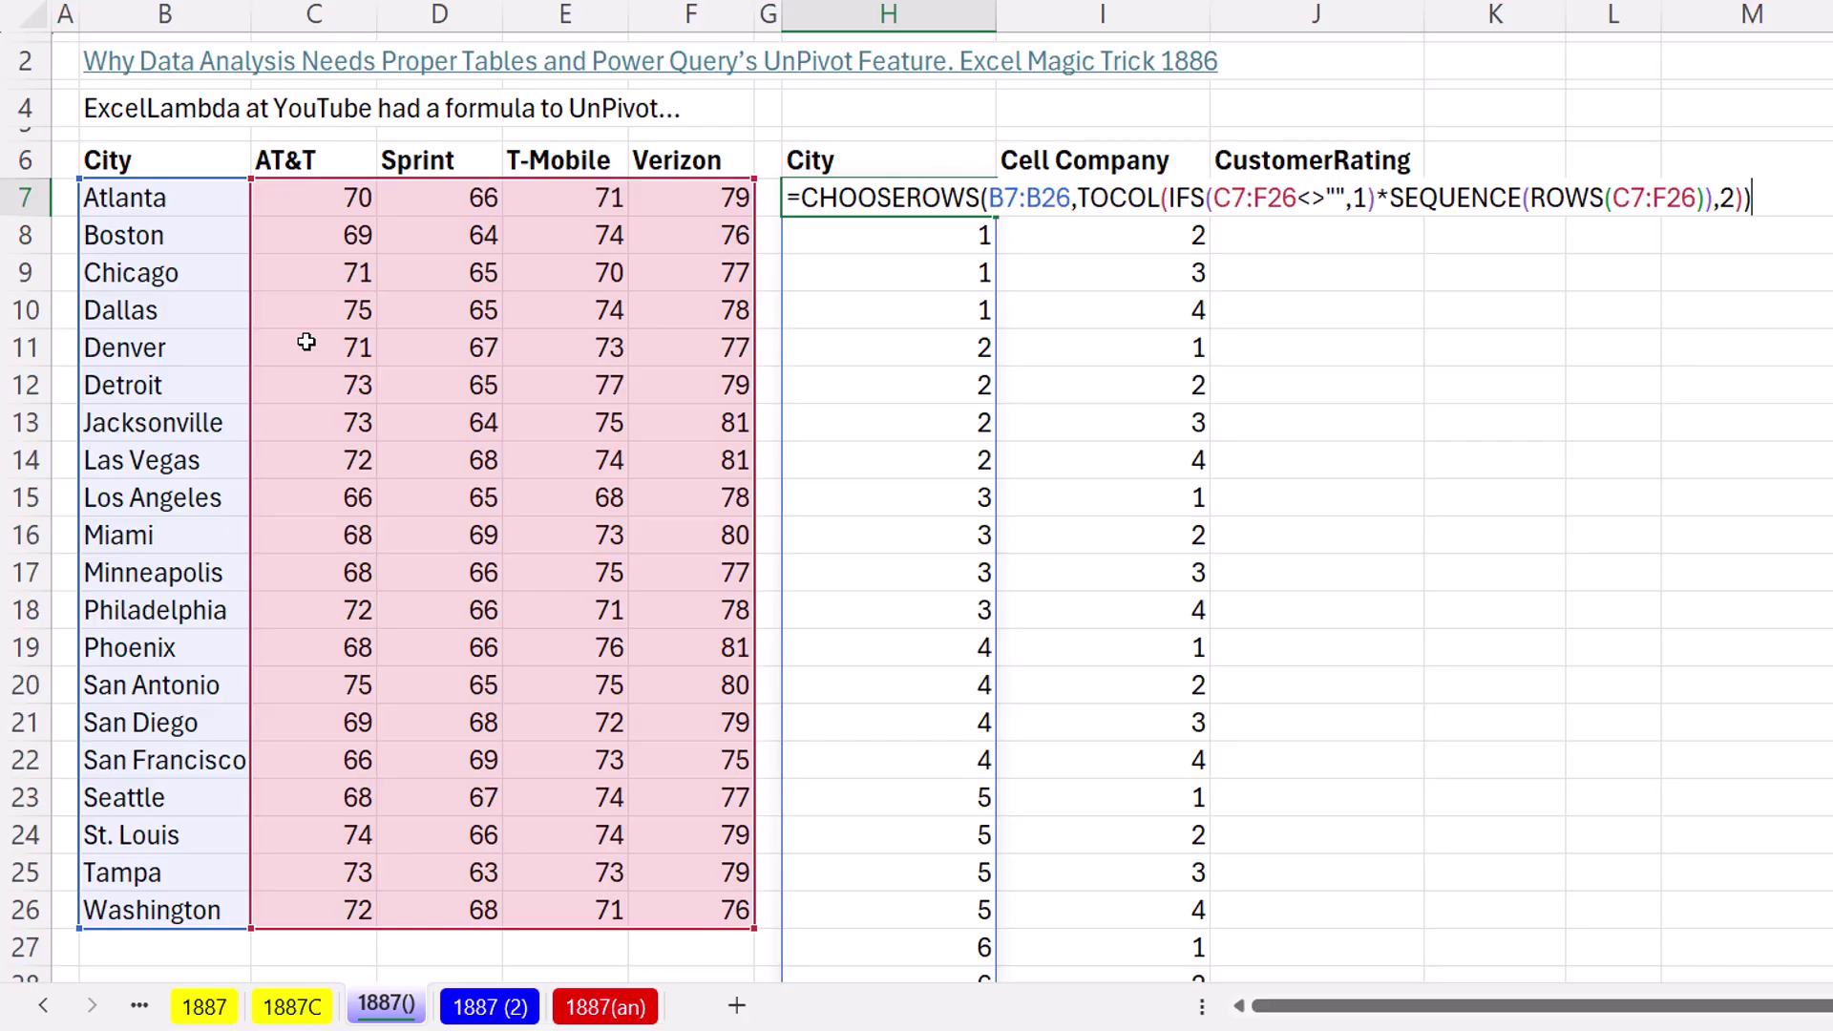
pyautogui.hotkey('ctrl', 'Return')
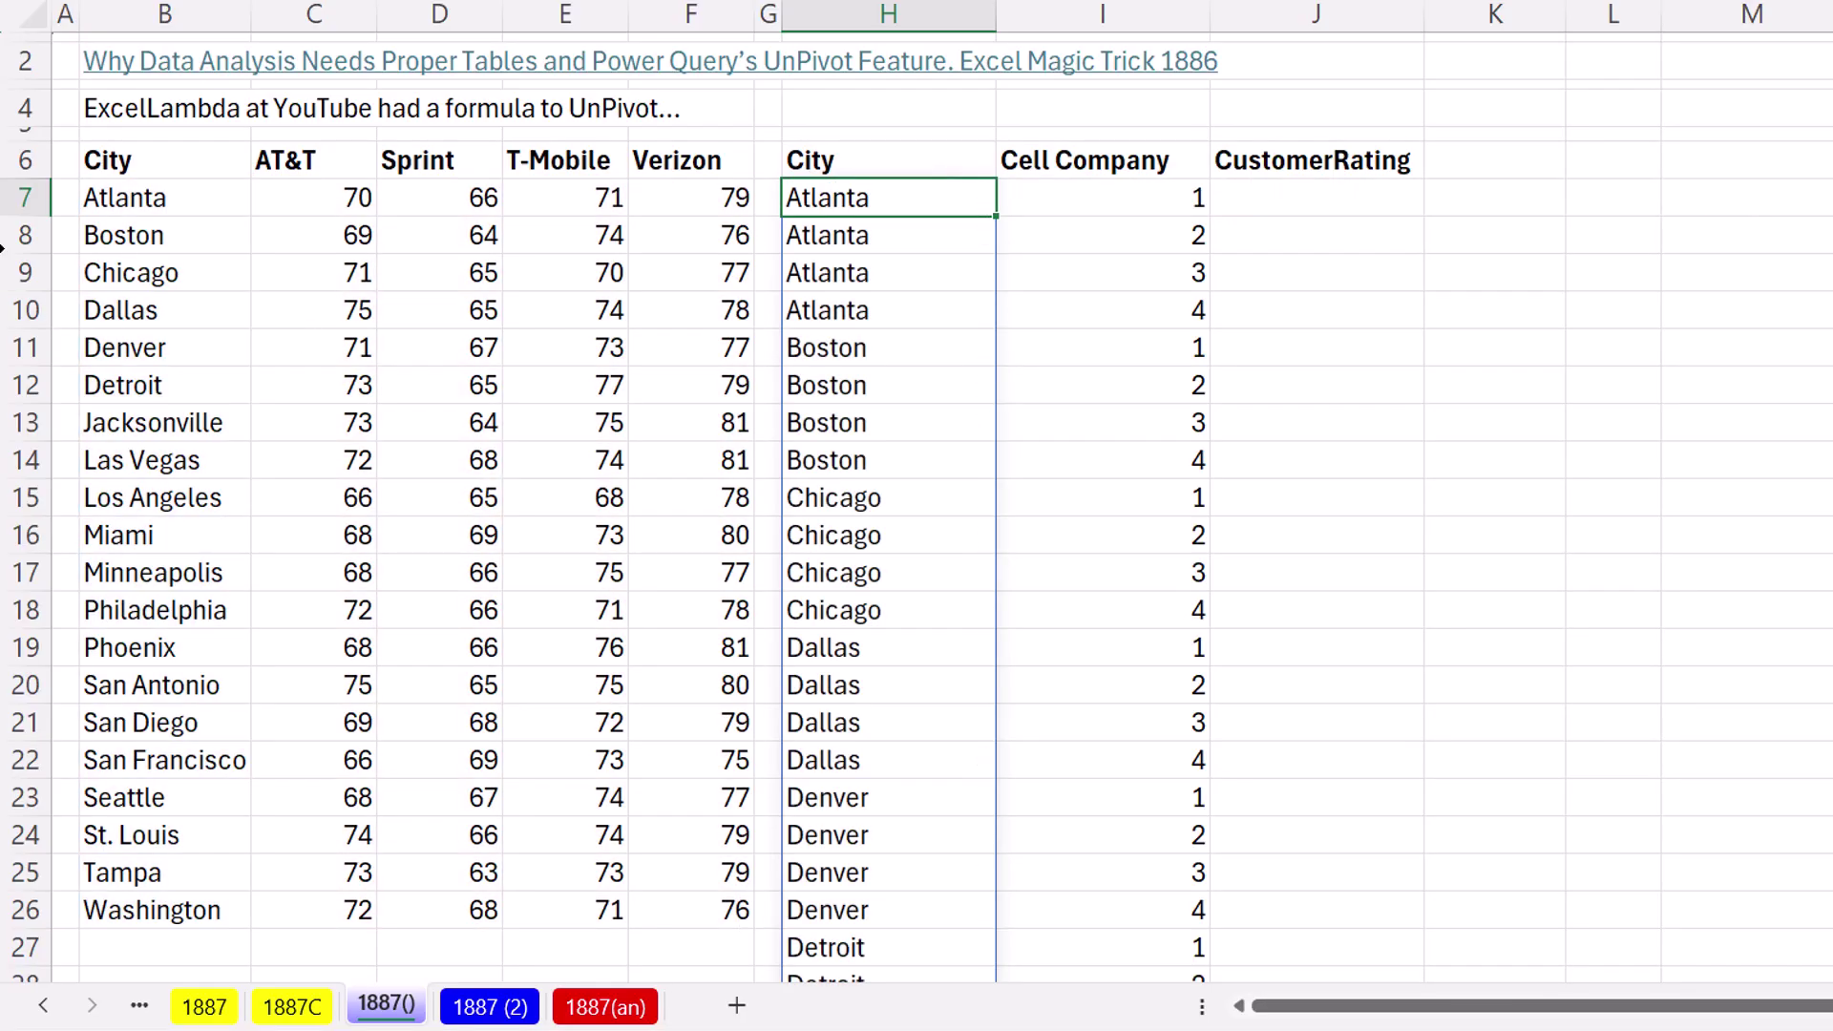
# Test by clearing Atlanta's AT&T and Sprint ratings, then restore them
pyautogui.moveTo(315, 198); pyautogui.dragTo(425, 197)
pyautogui.press('Delete')
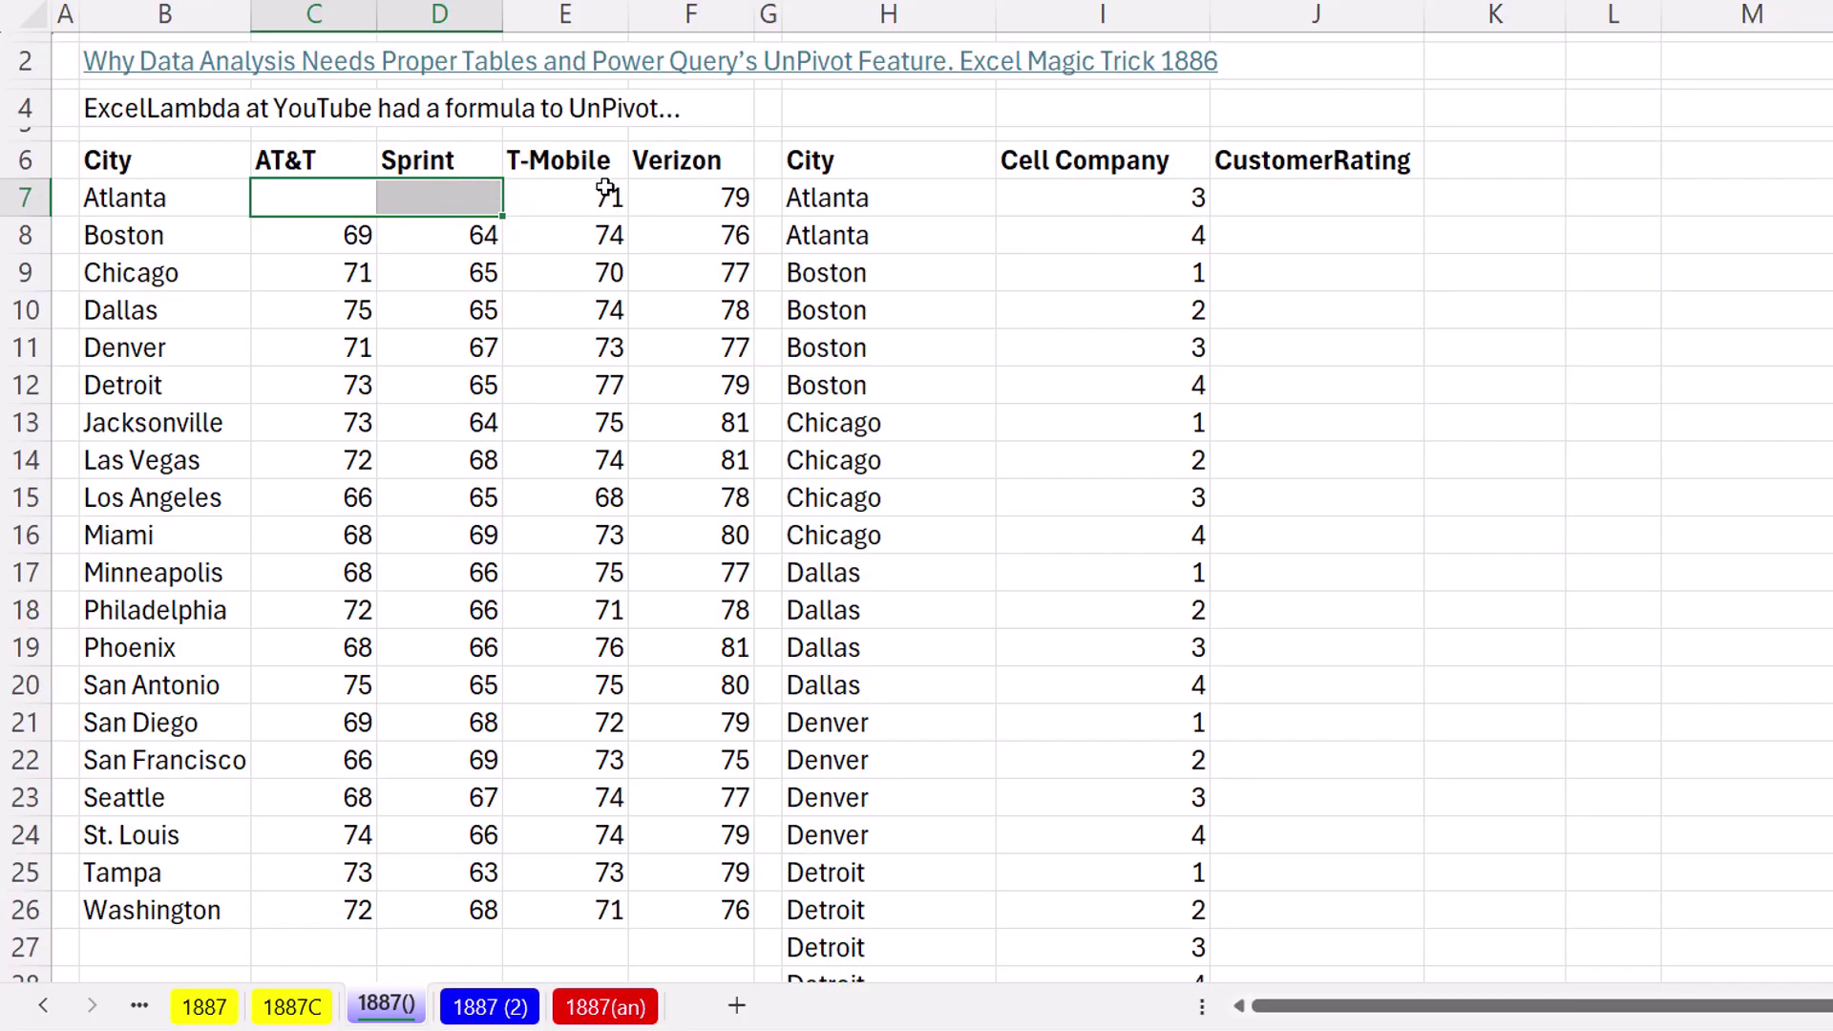
pyautogui.hotkey('ctrl', 'z')
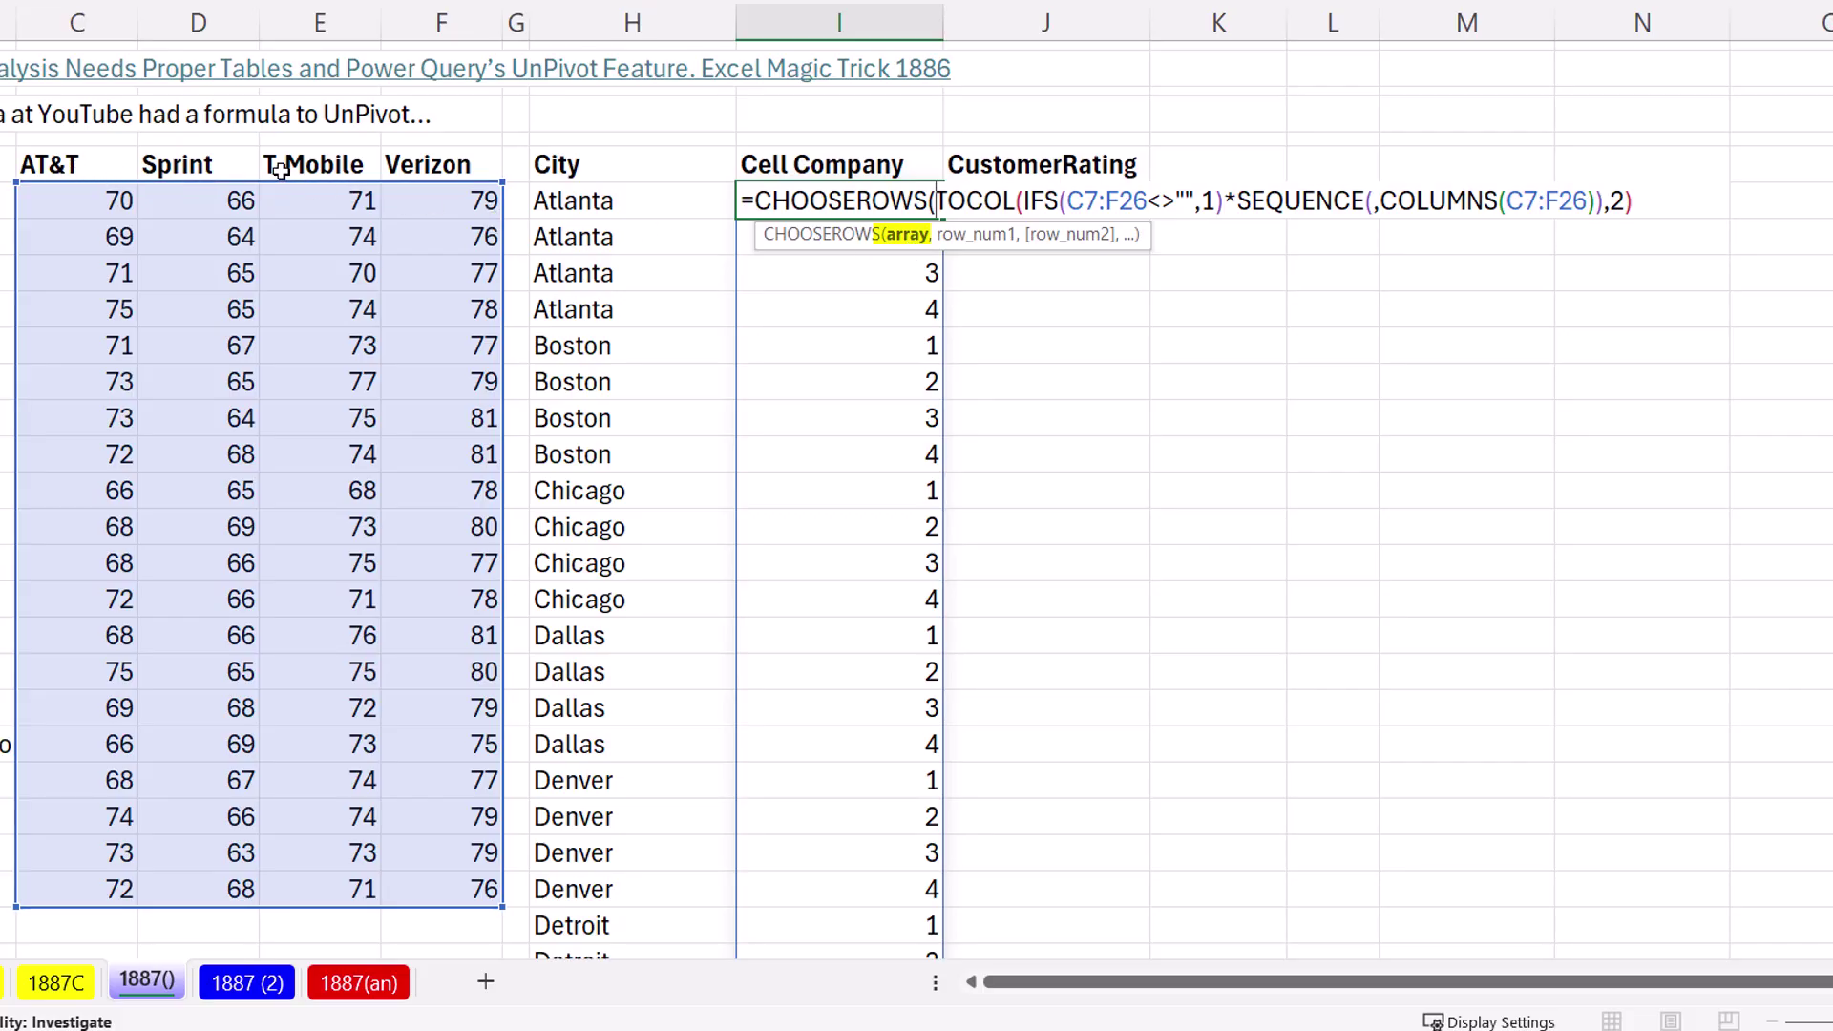
# Complete I7 as CHOOSEROWS(TRANSPOSE(C6:F6),TOCOL(...,2)) to list carrier names
pyautogui.write('tr')
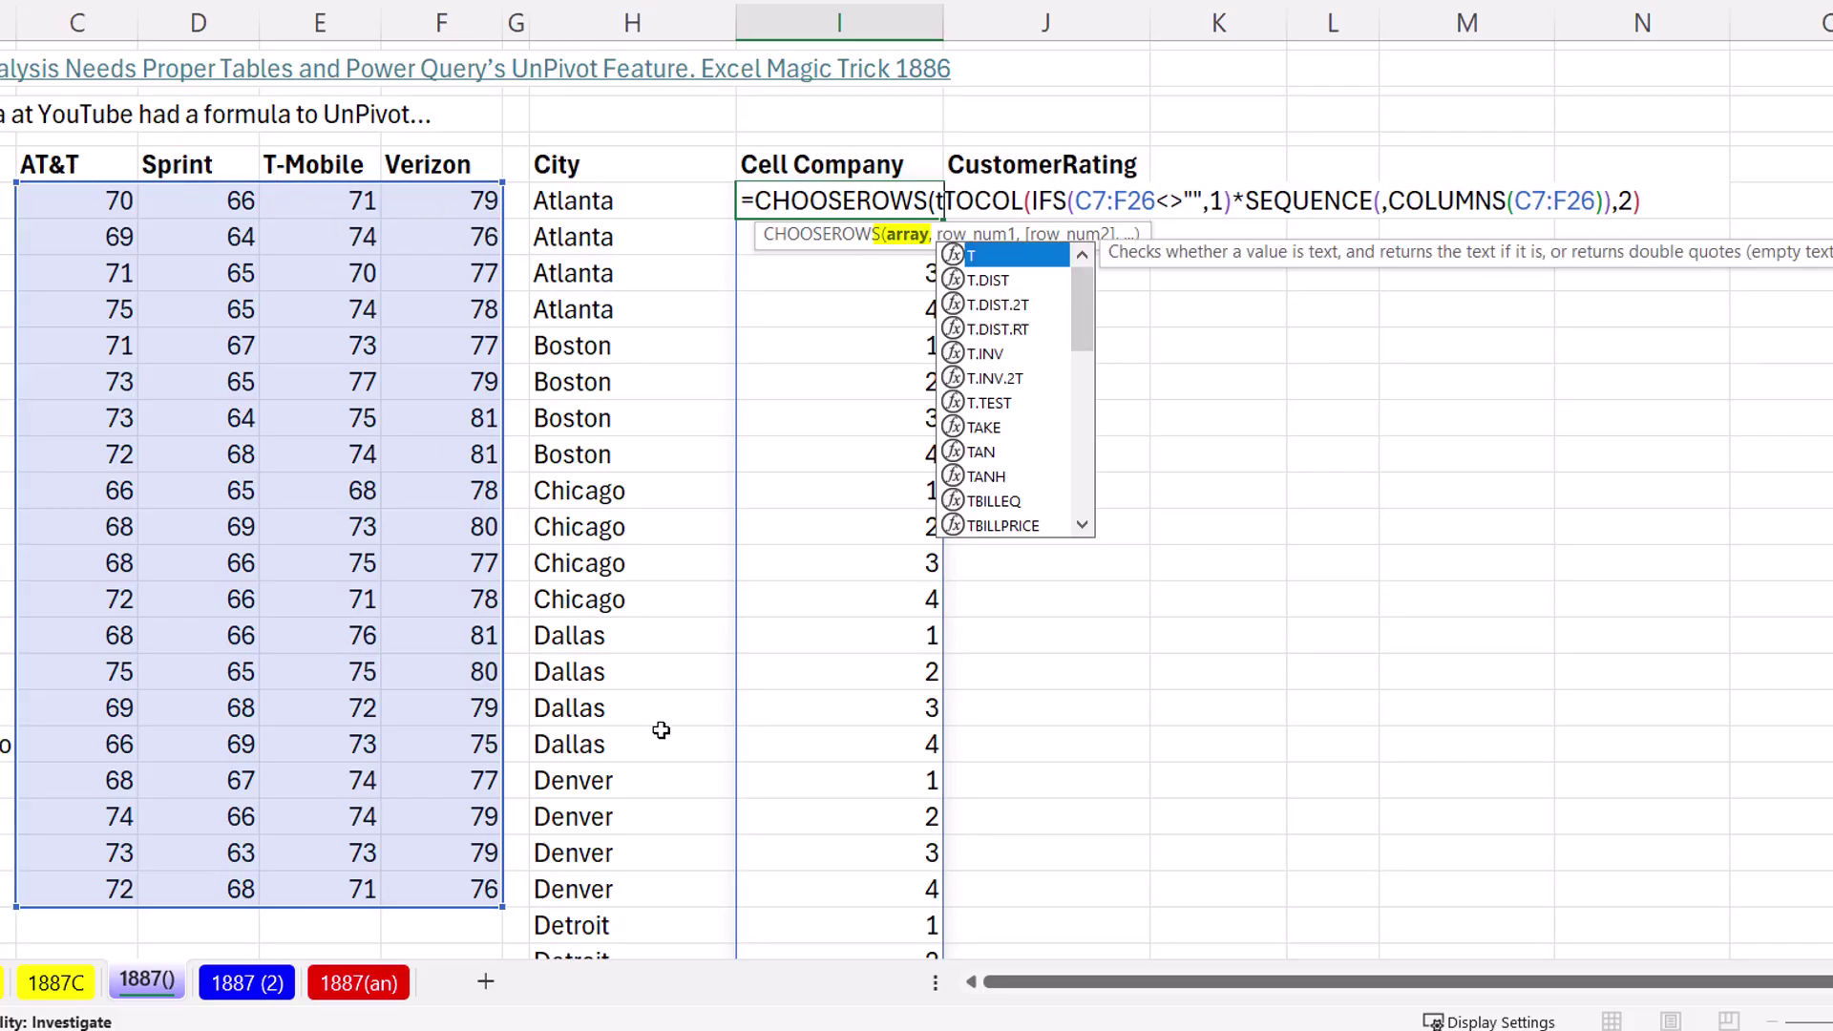
pyautogui.press('Down')
pyautogui.press('Tab')
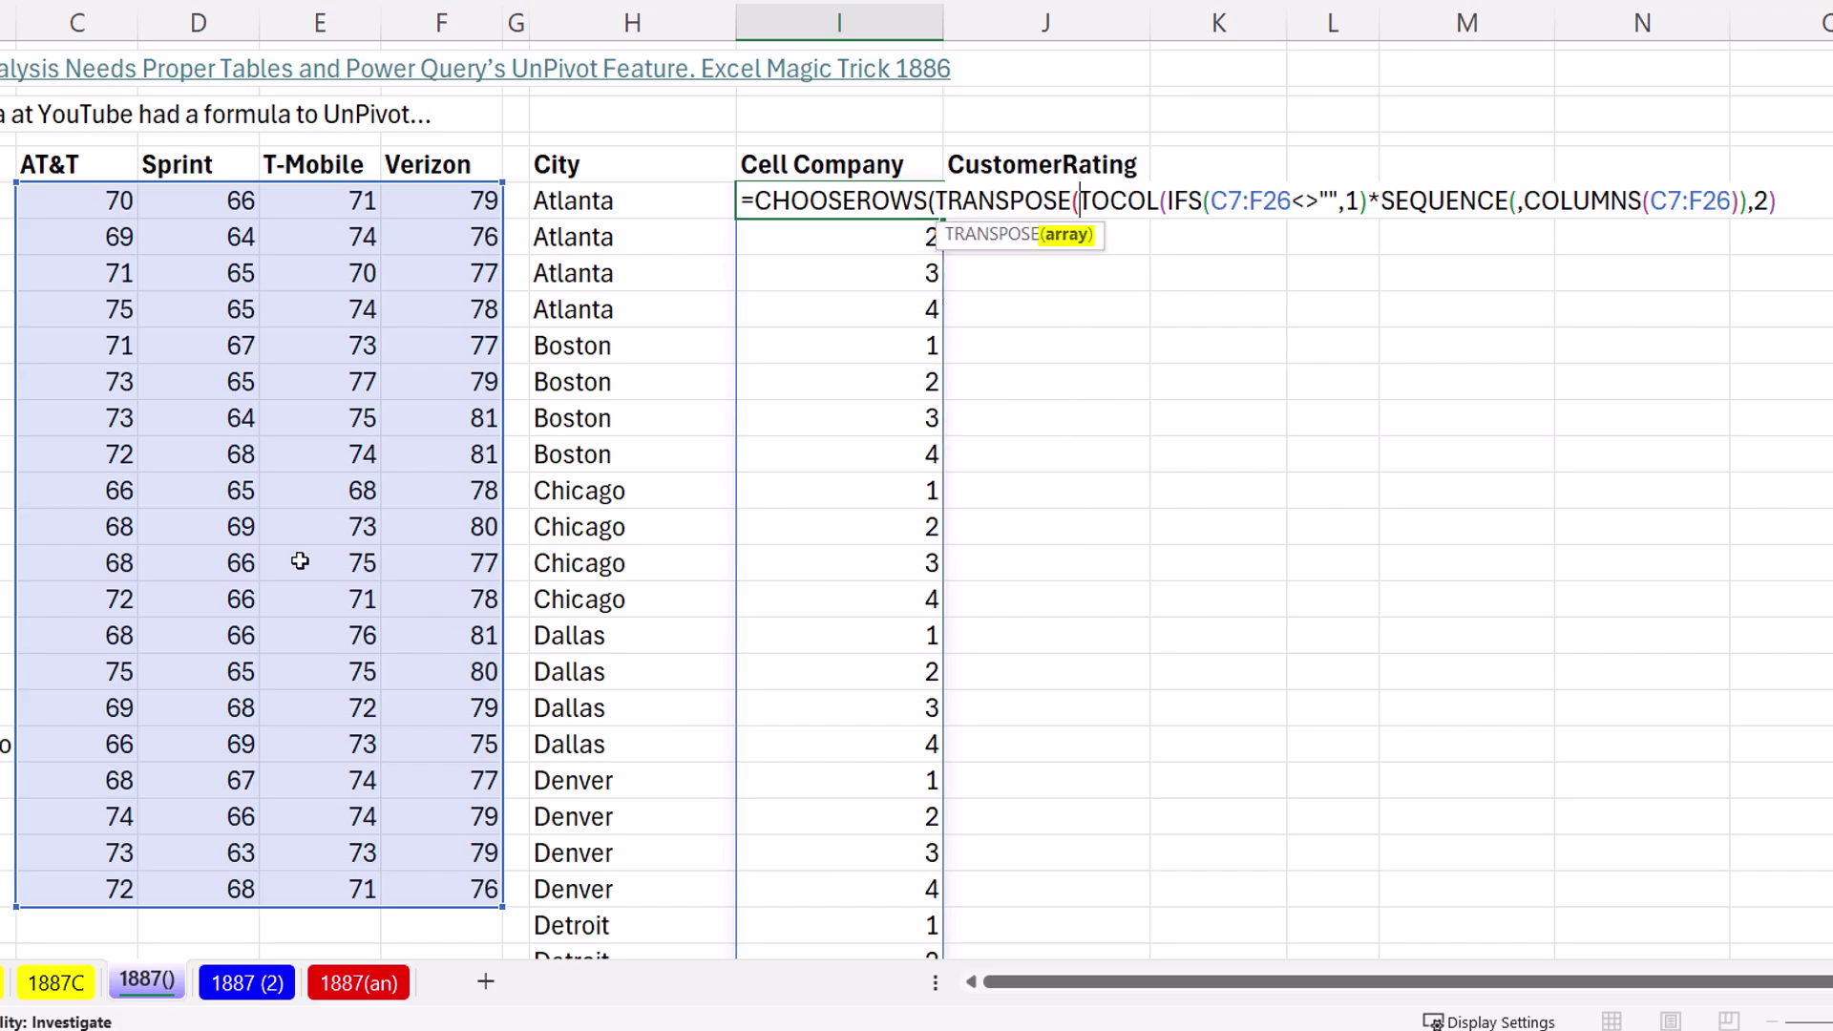
pyautogui.moveTo(58, 164); pyautogui.dragTo(421, 178)
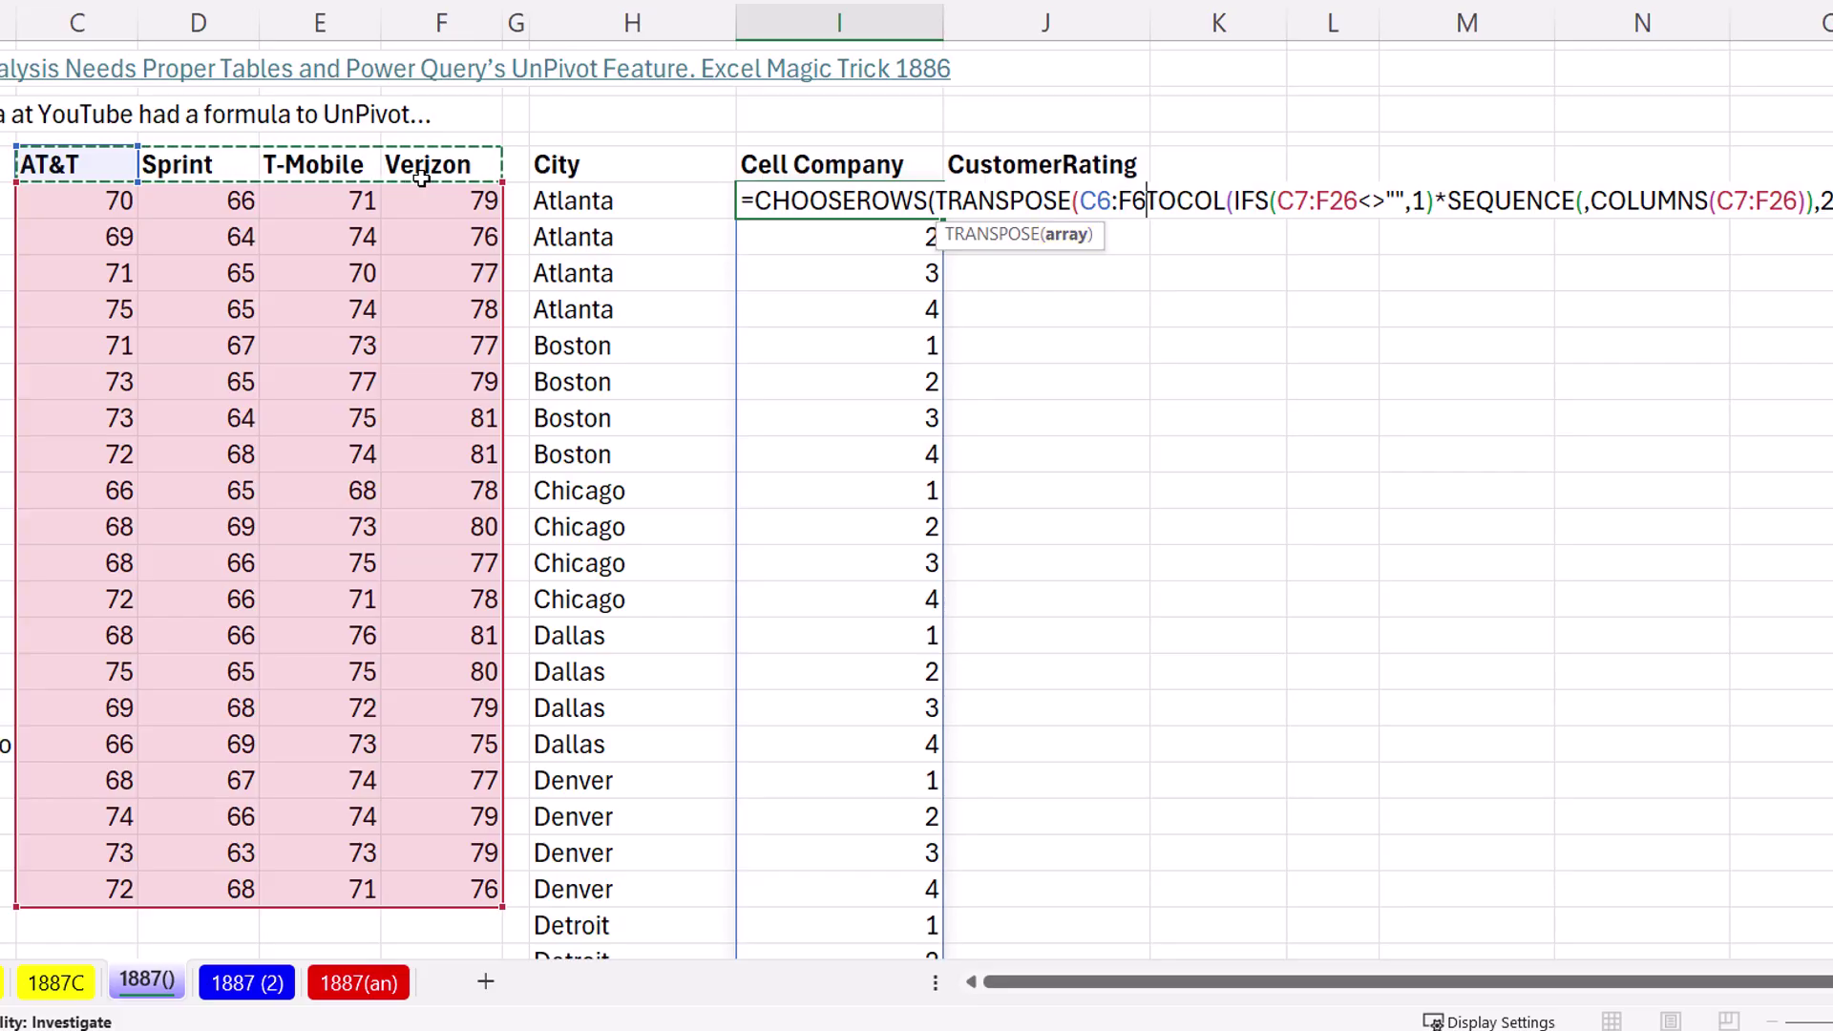
pyautogui.write(')')
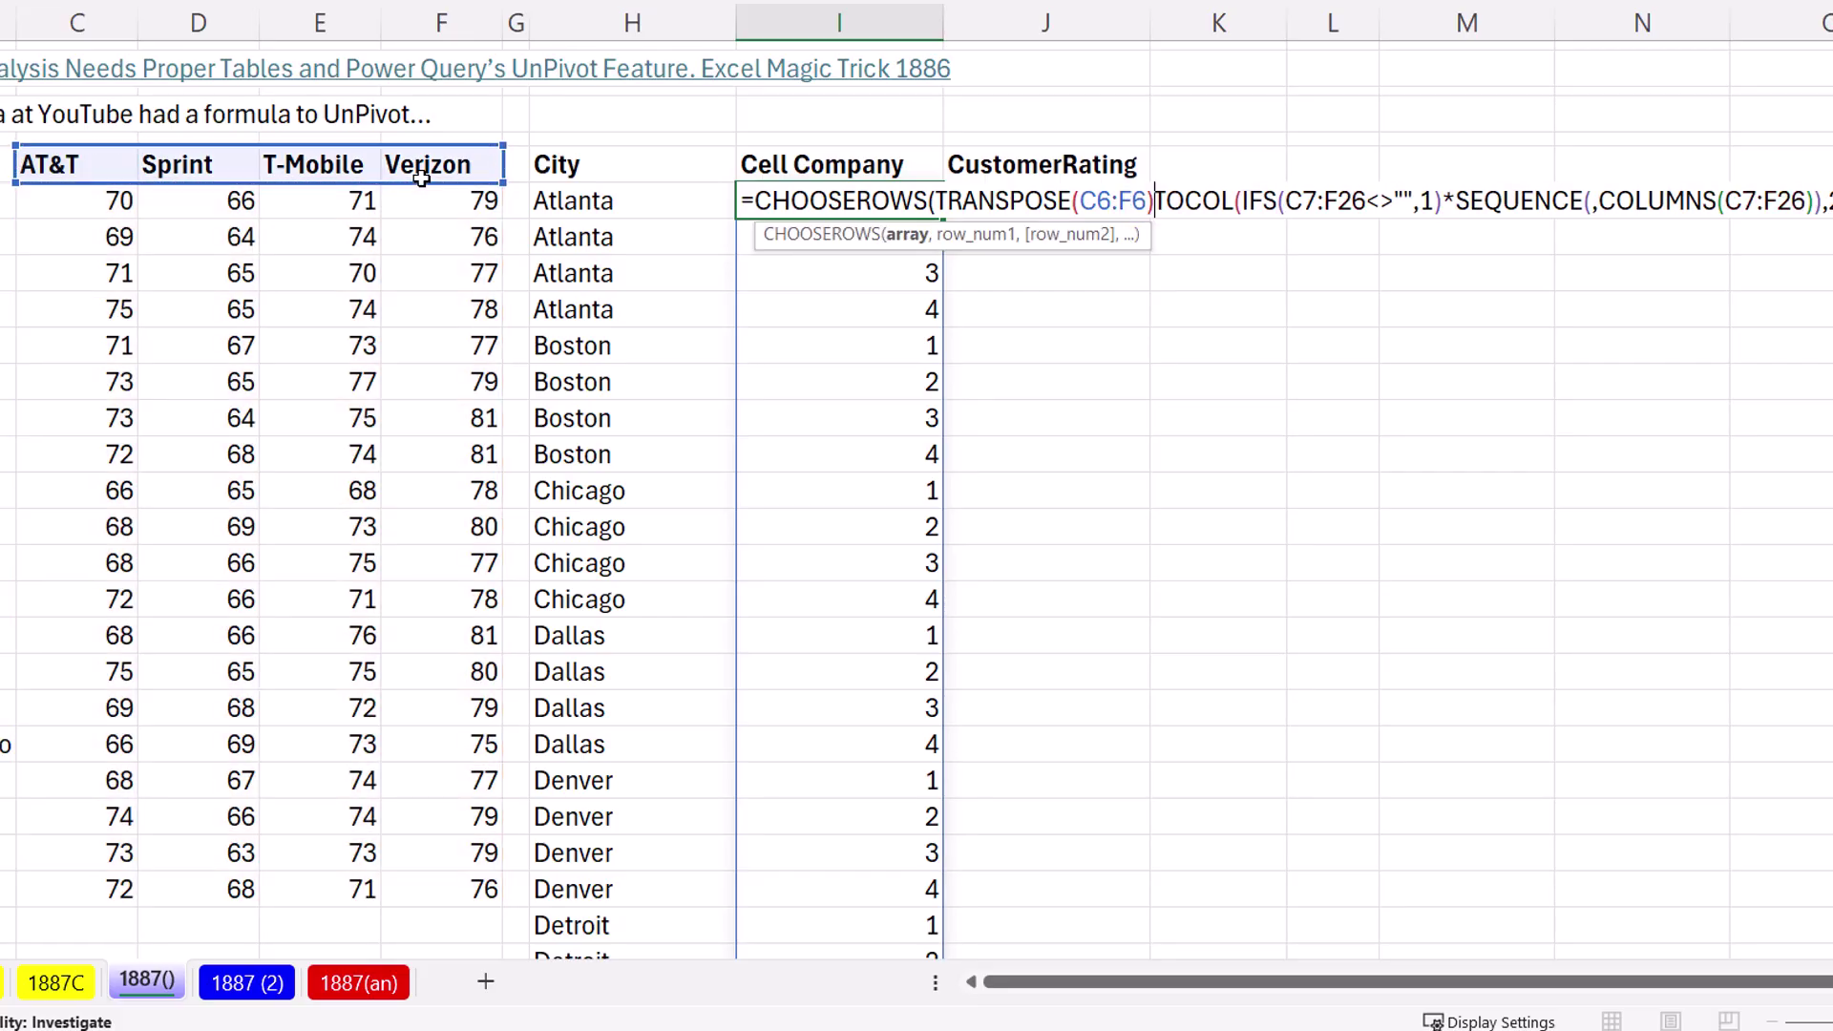
pyautogui.write(',')
pyautogui.write('2)')
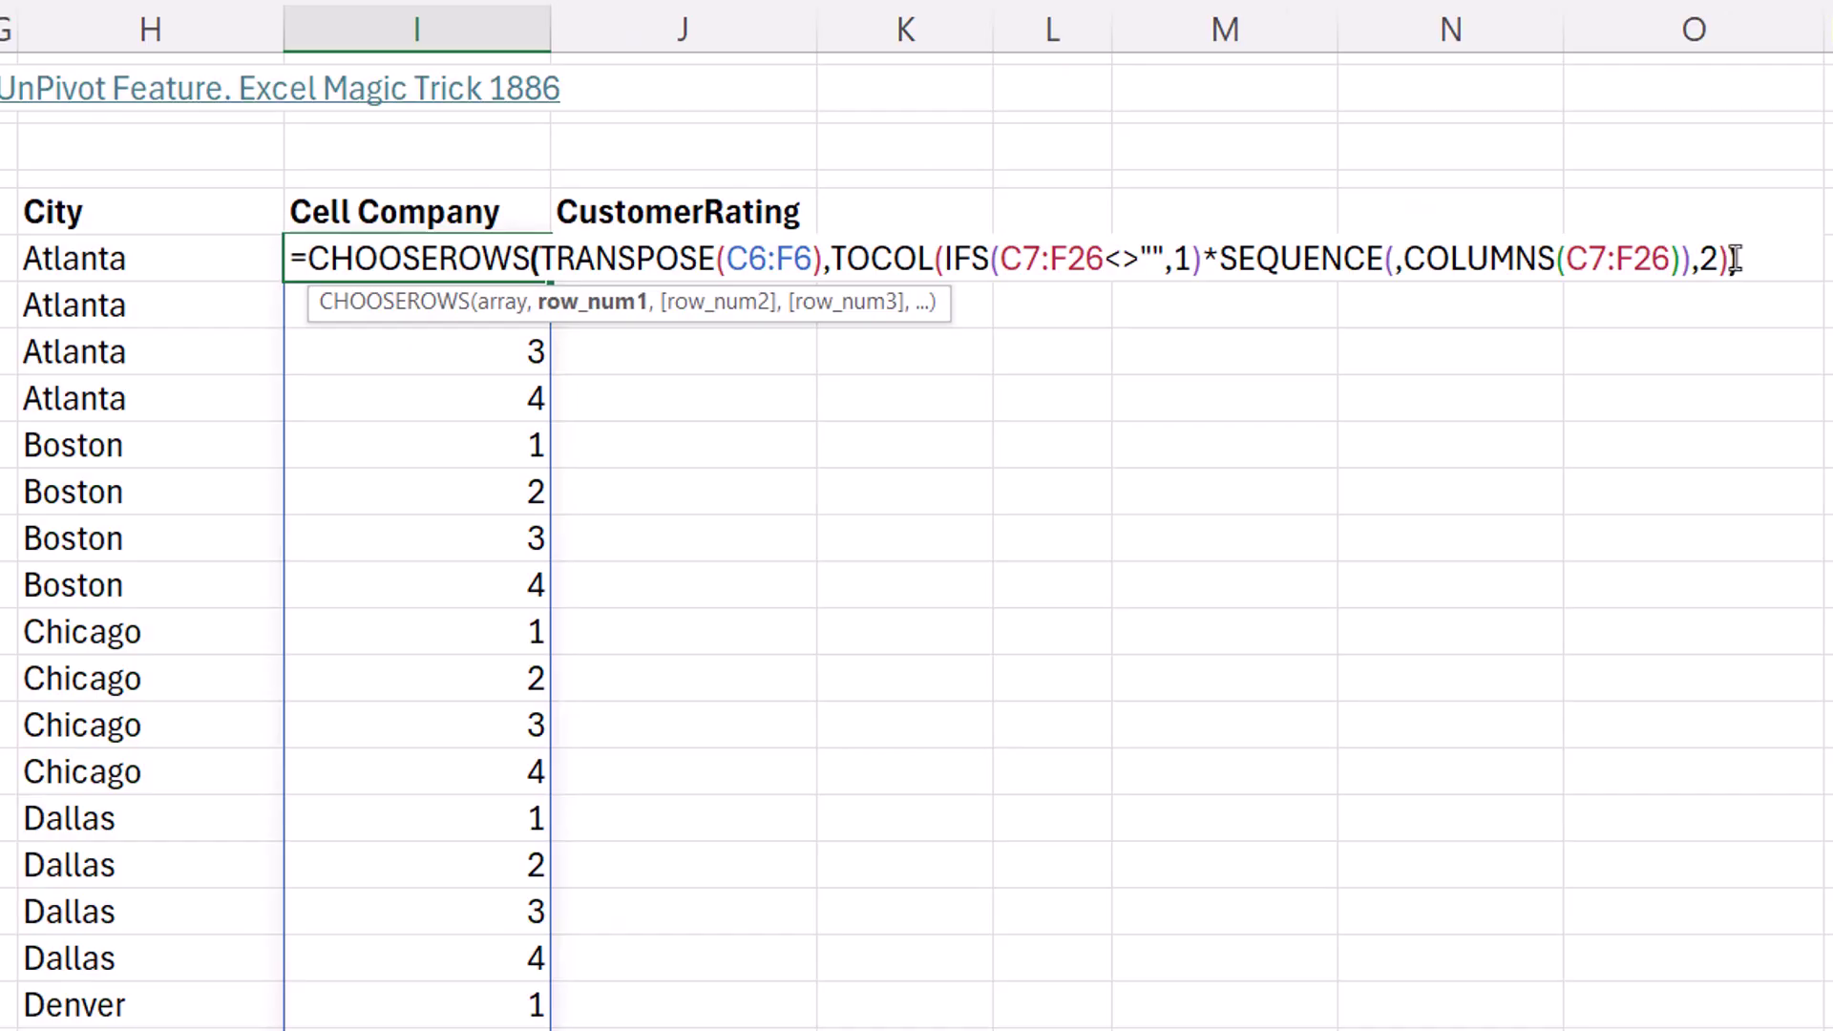
pyautogui.hotkey('ctrl', 'Return')
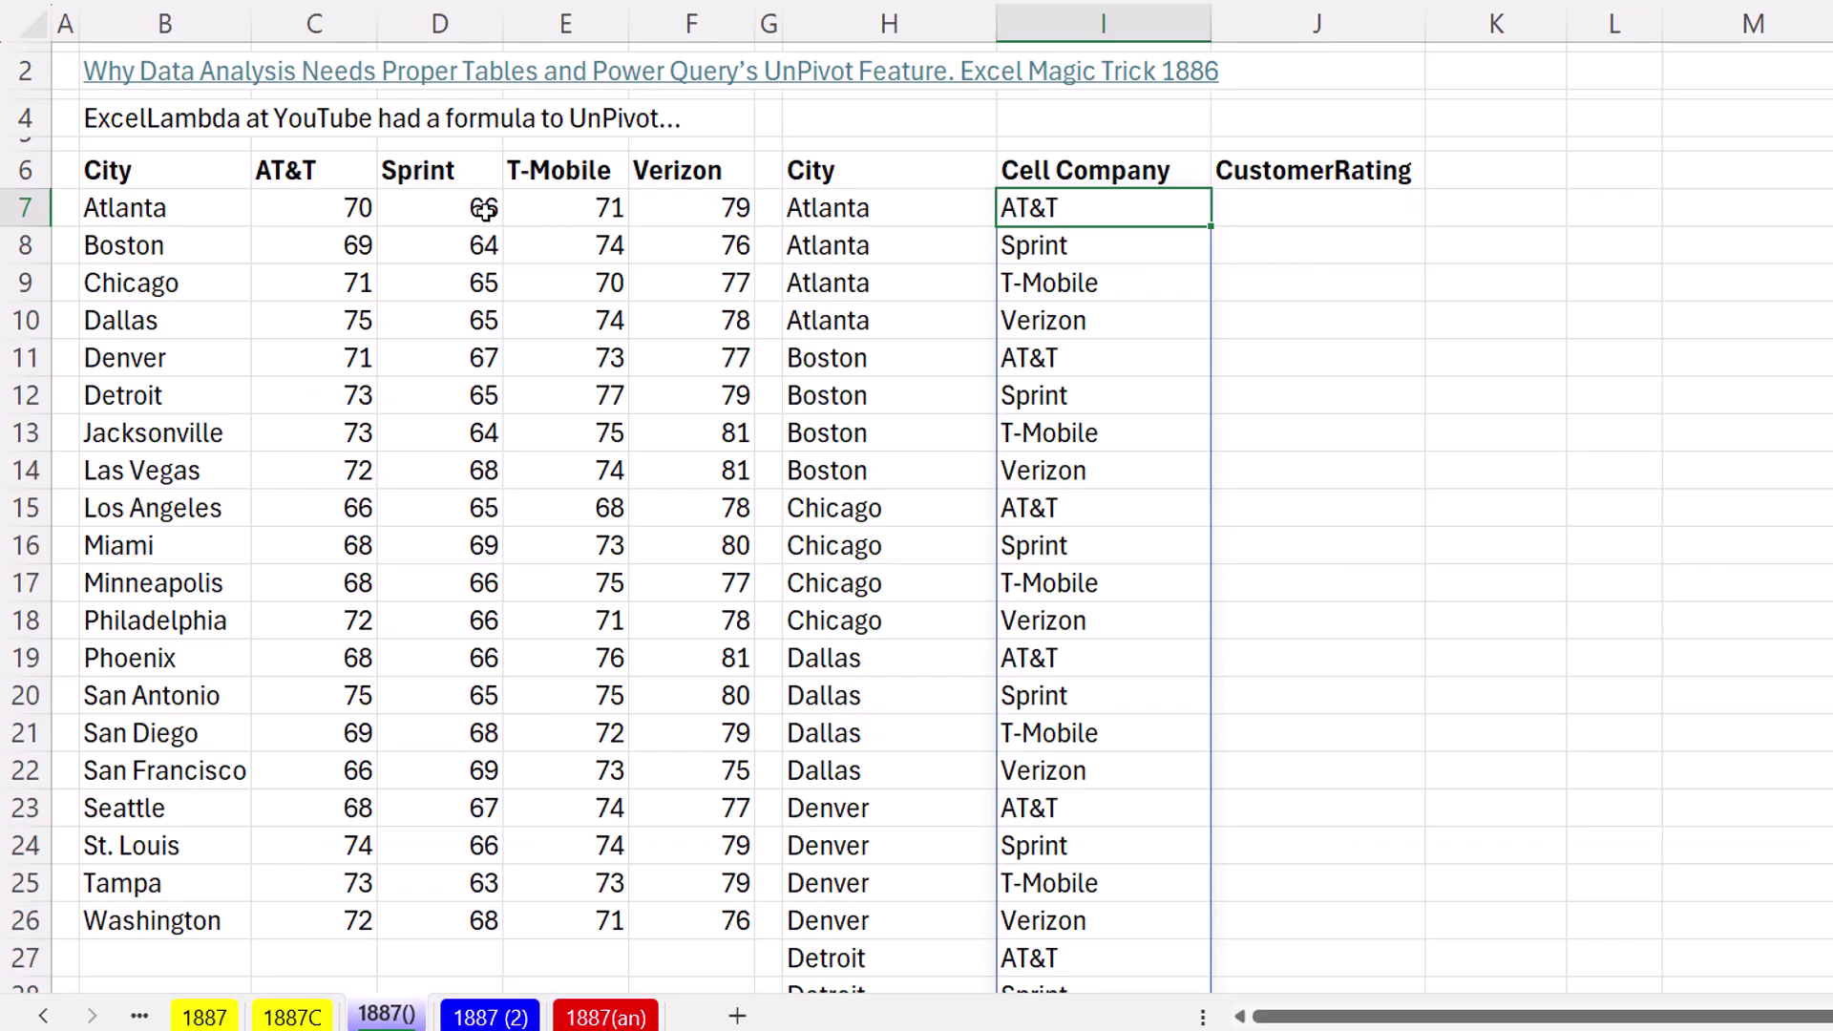
# Test the company list by clearing Atlanta's AT&T and Sprint ratings, then undo
pyautogui.moveTo(334, 209); pyautogui.dragTo(442, 212)
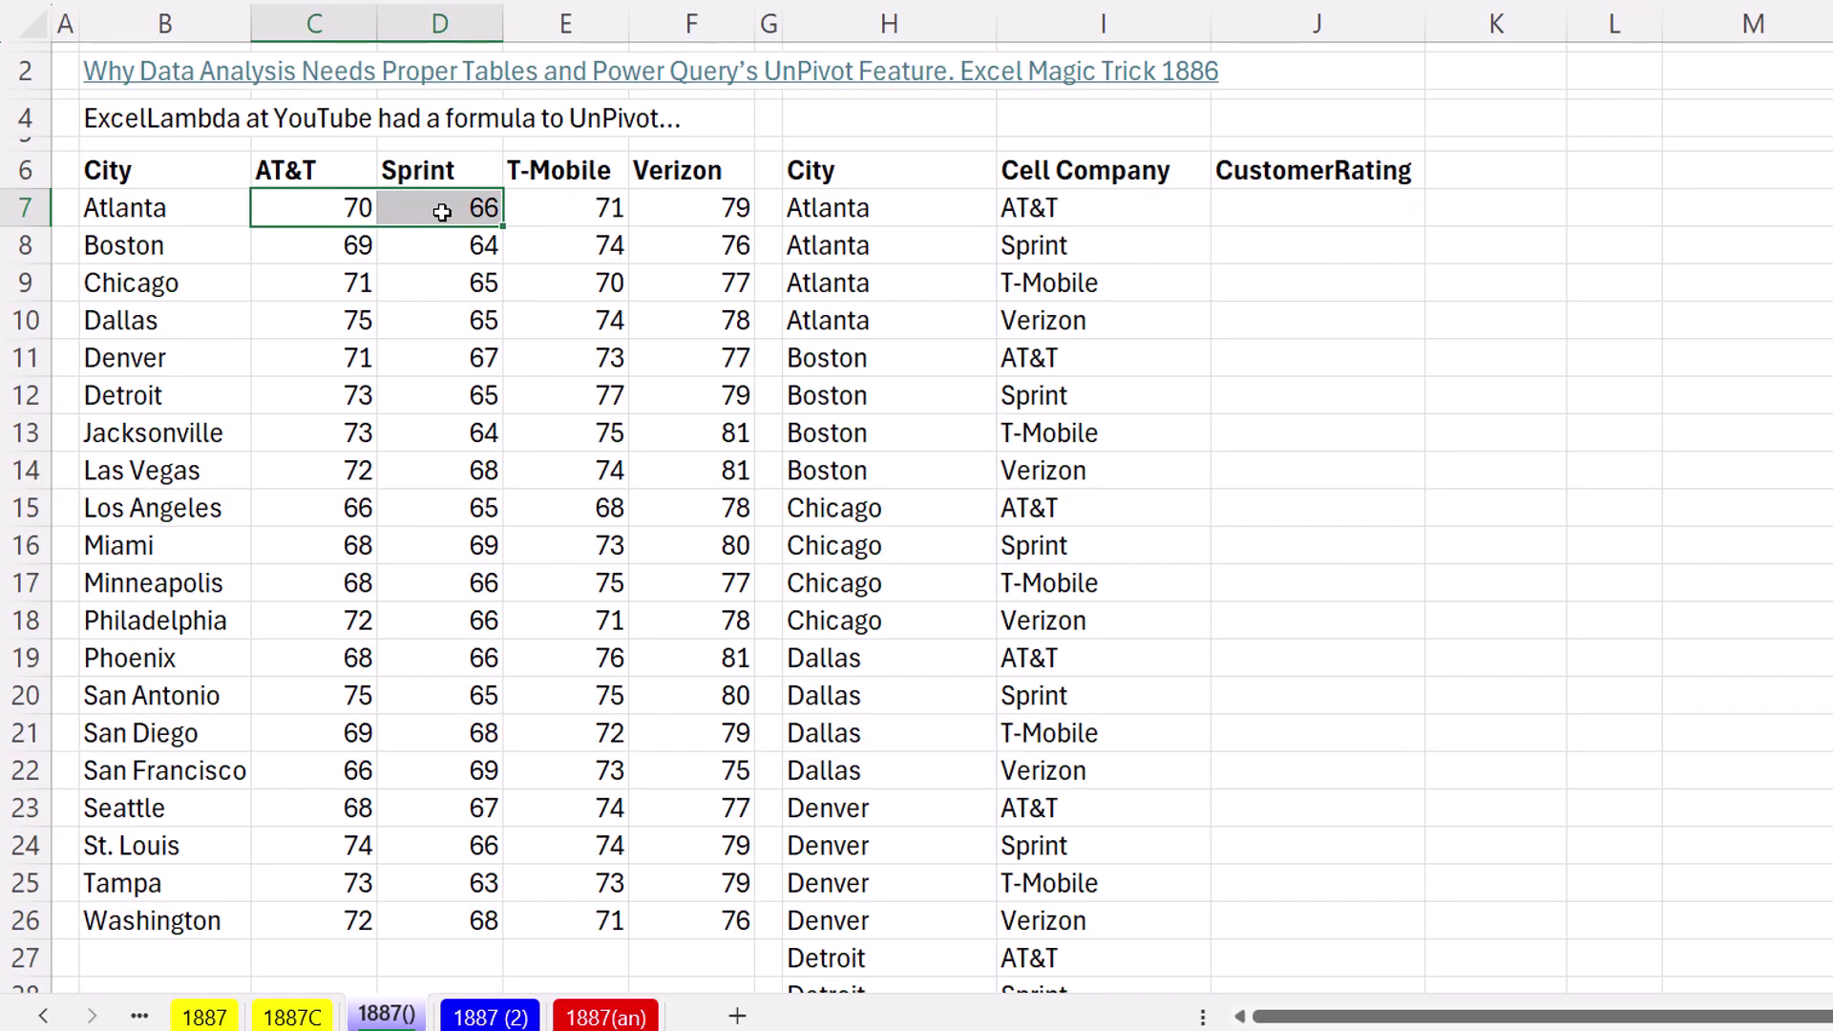
pyautogui.press('Delete')
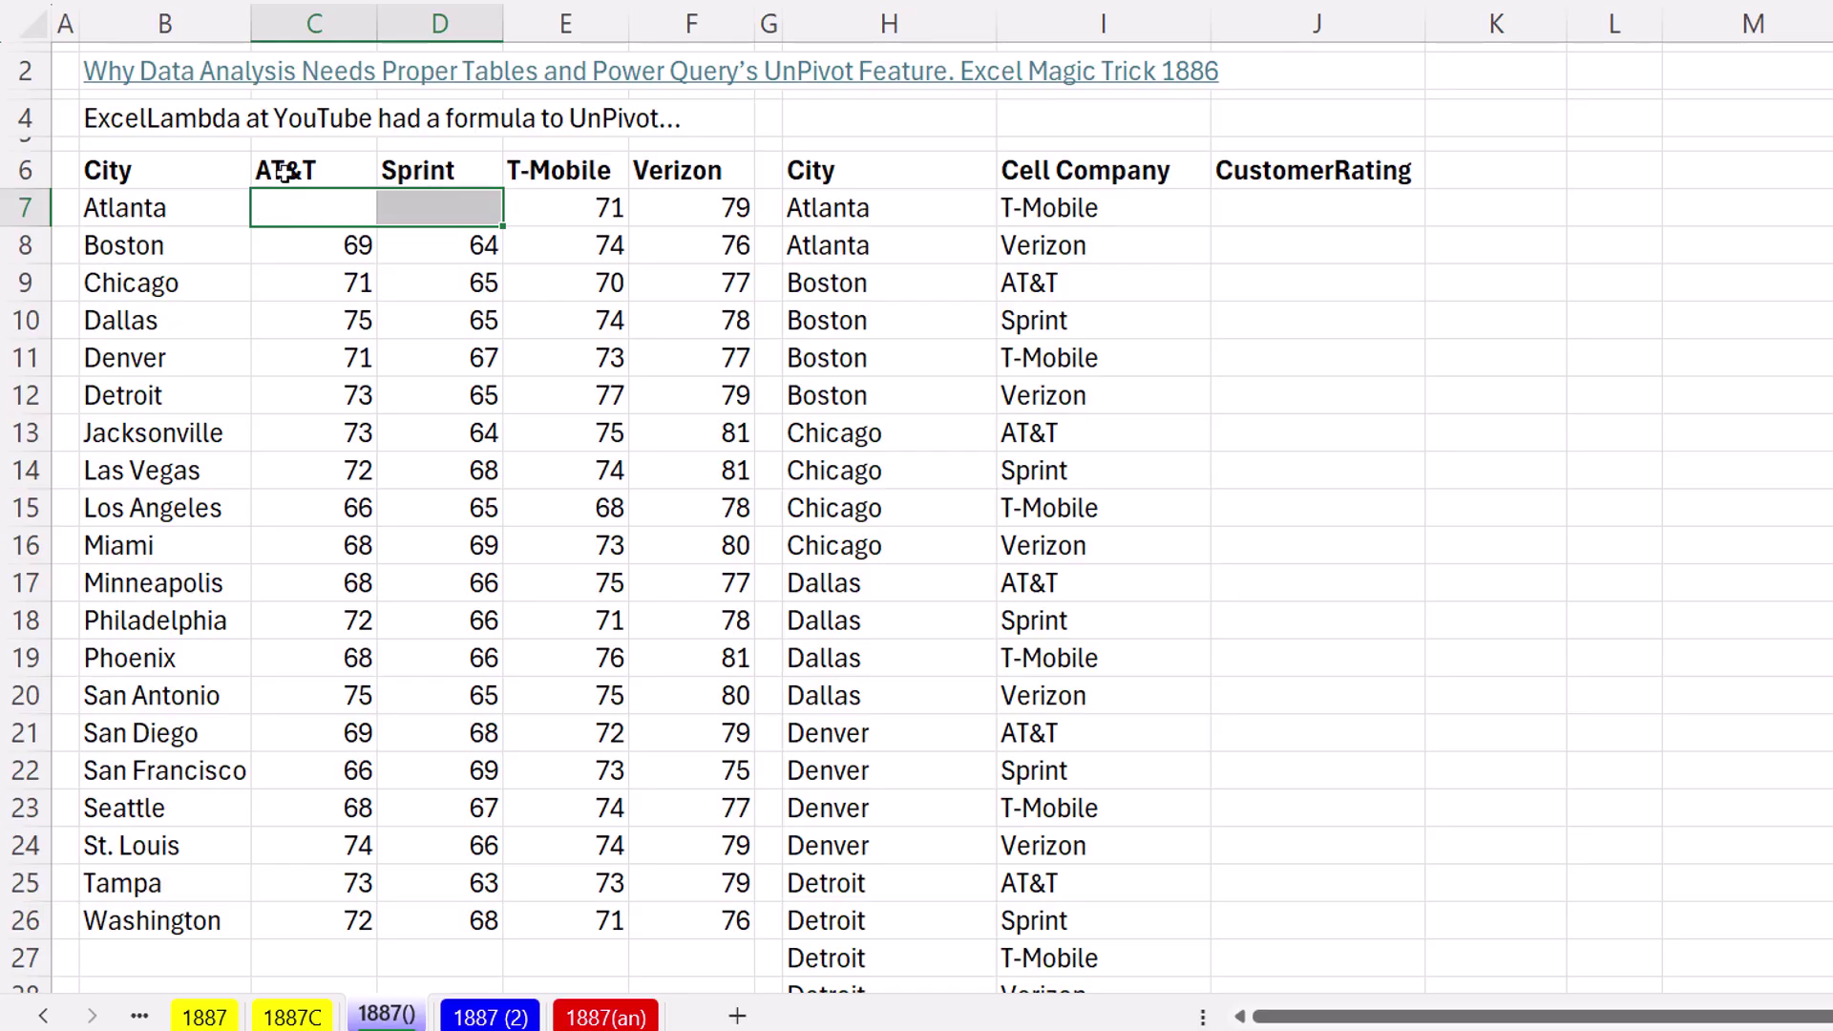
pyautogui.click(270, 204)
pyautogui.click(152, 209)
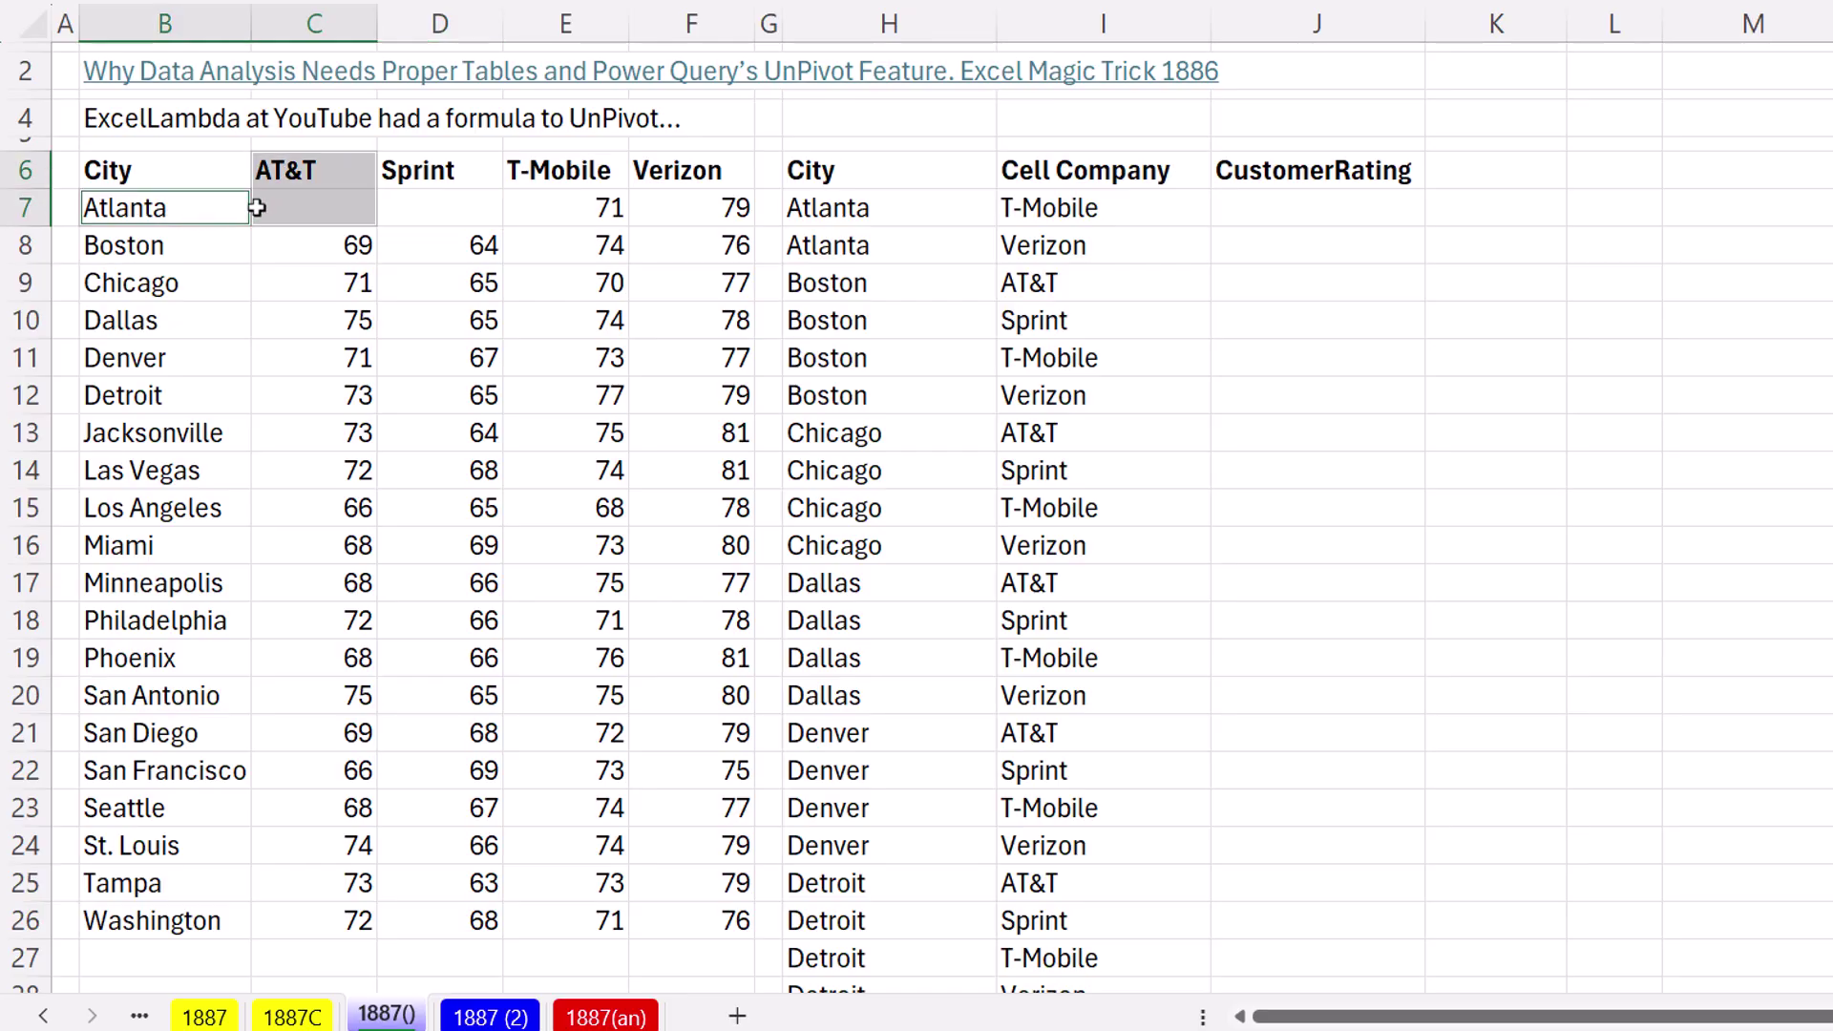
pyautogui.moveTo(438, 171); pyautogui.dragTo(438, 194)
pyautogui.hotkey('ctrl', 'z')
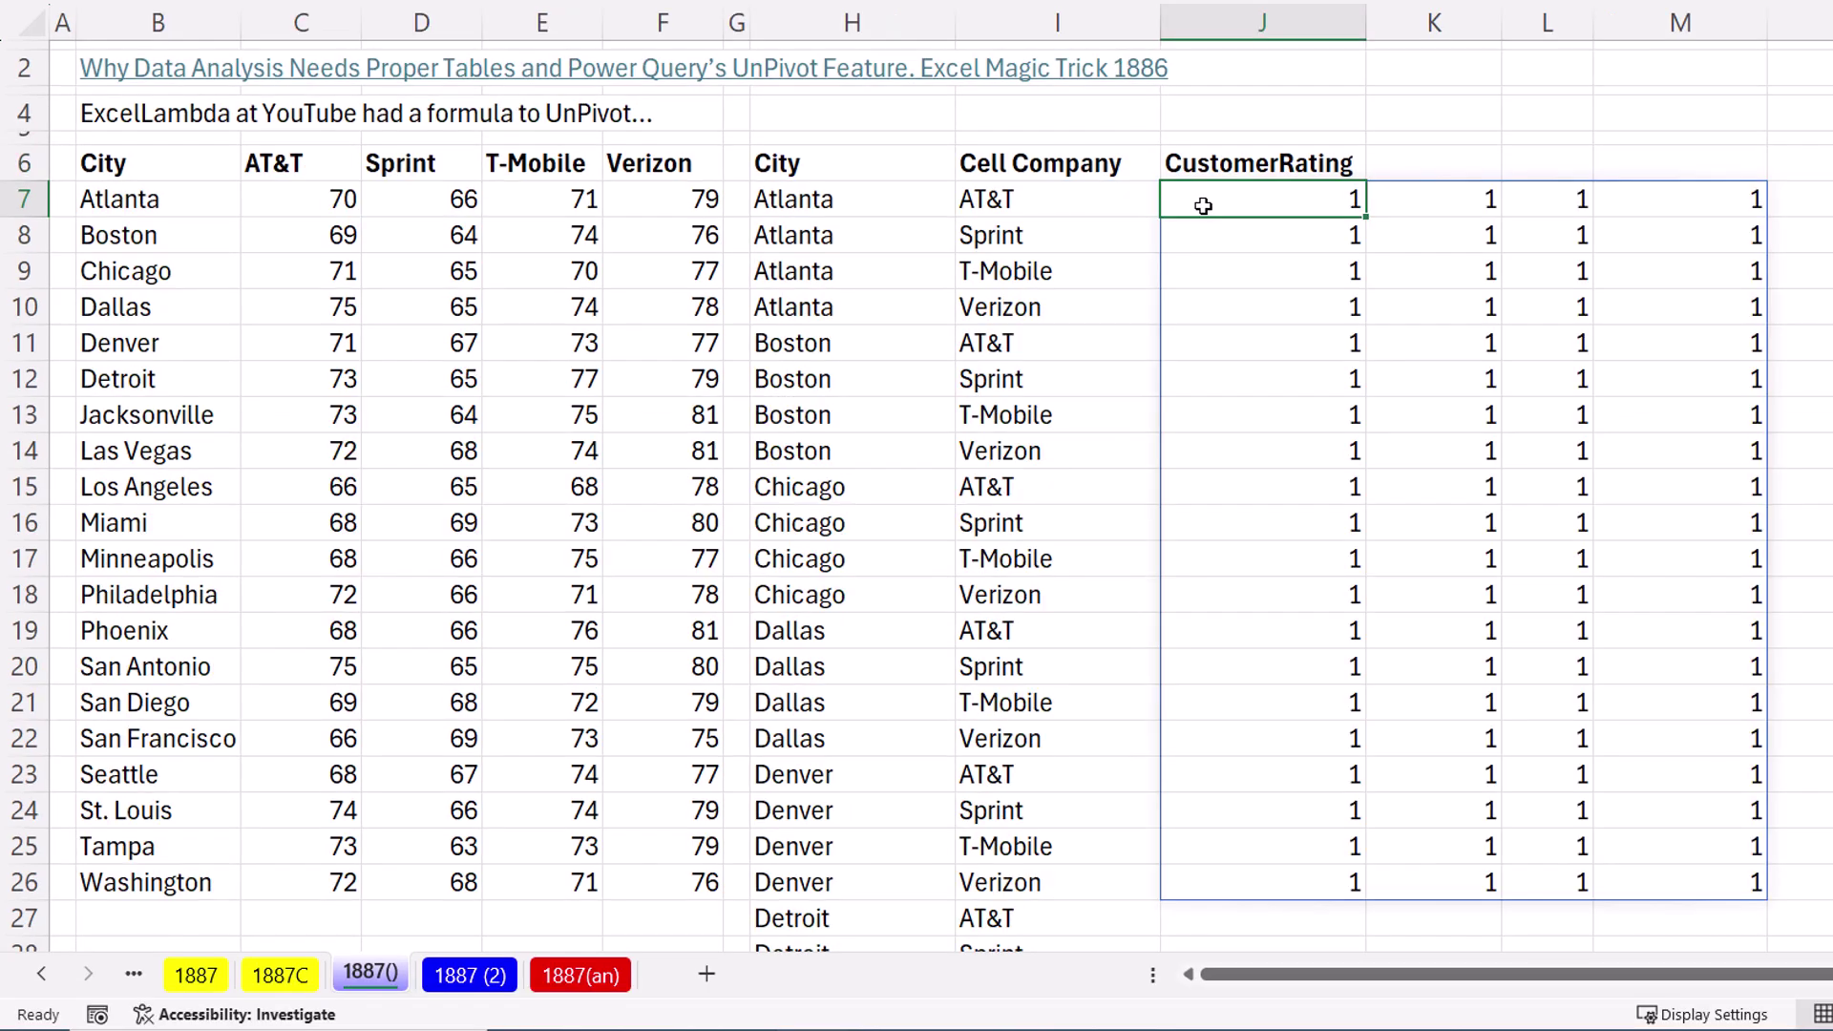
# Wrap J7's IFS in IF returning C7:F26 values, test a blank C7, then restore it
pyautogui.doubleClick(1203, 207)
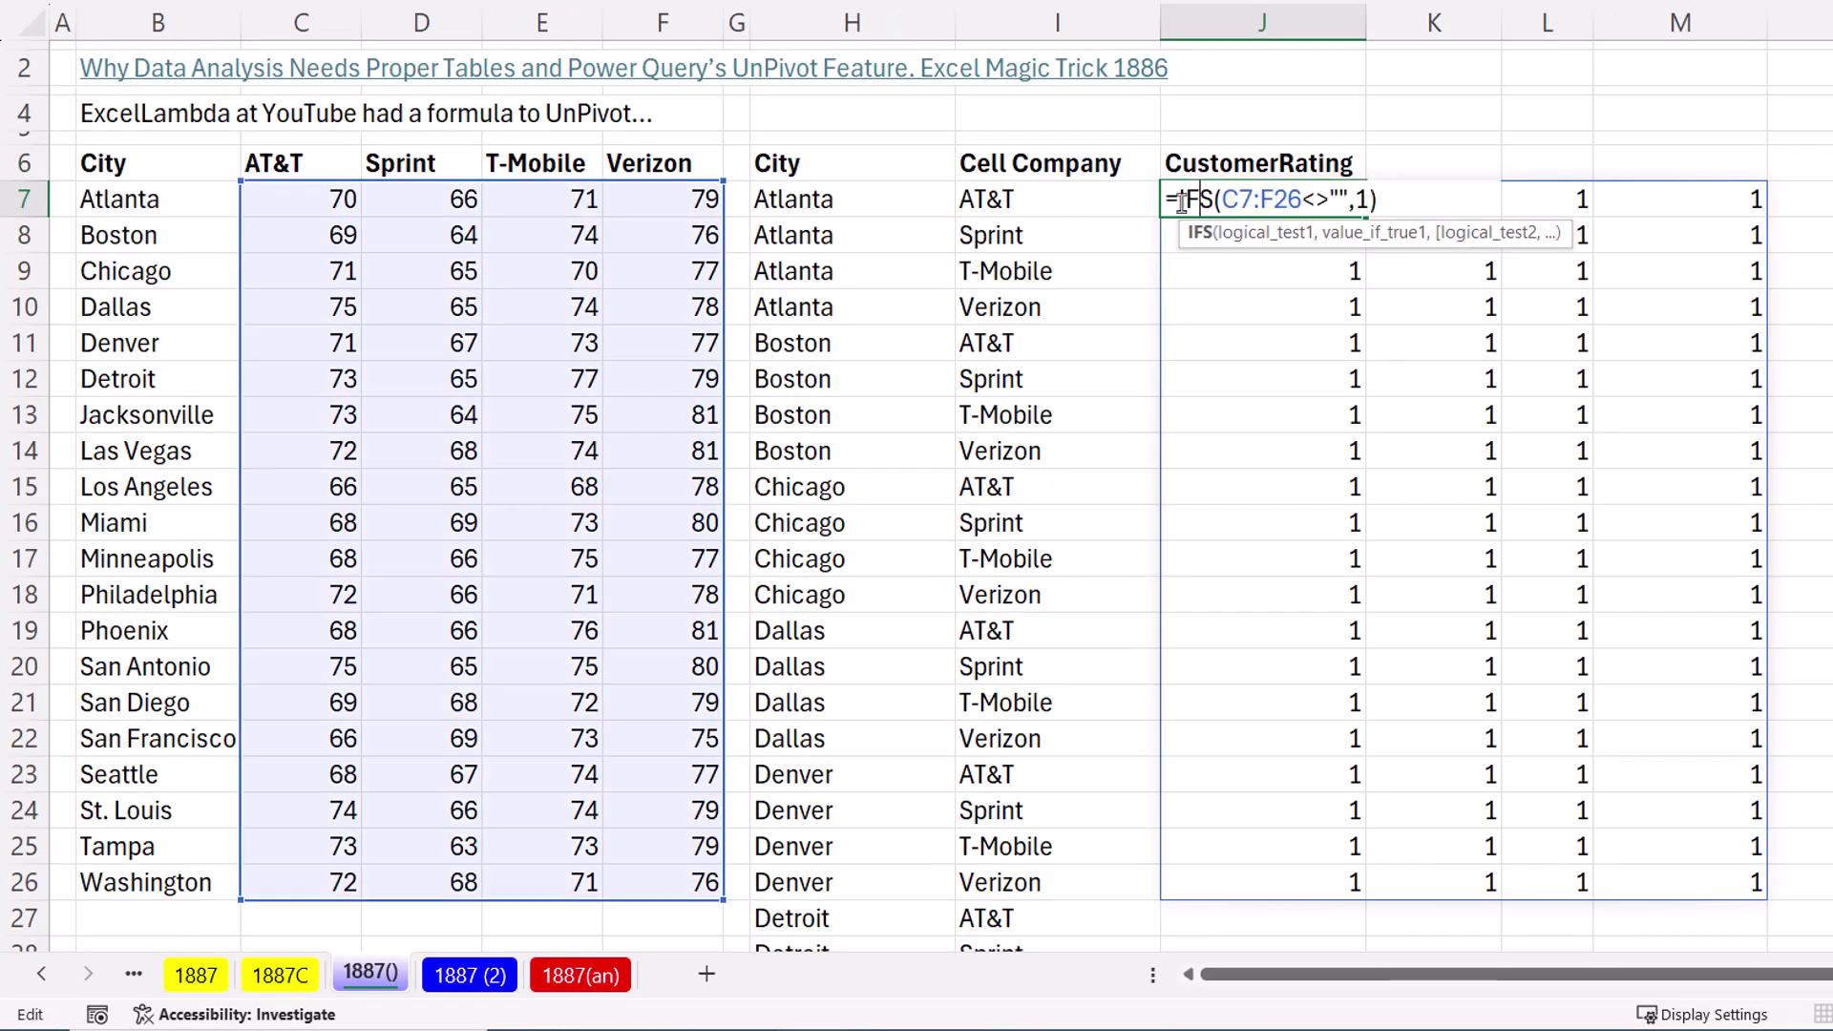
pyautogui.click(1179, 199)
pyautogui.write('if(')
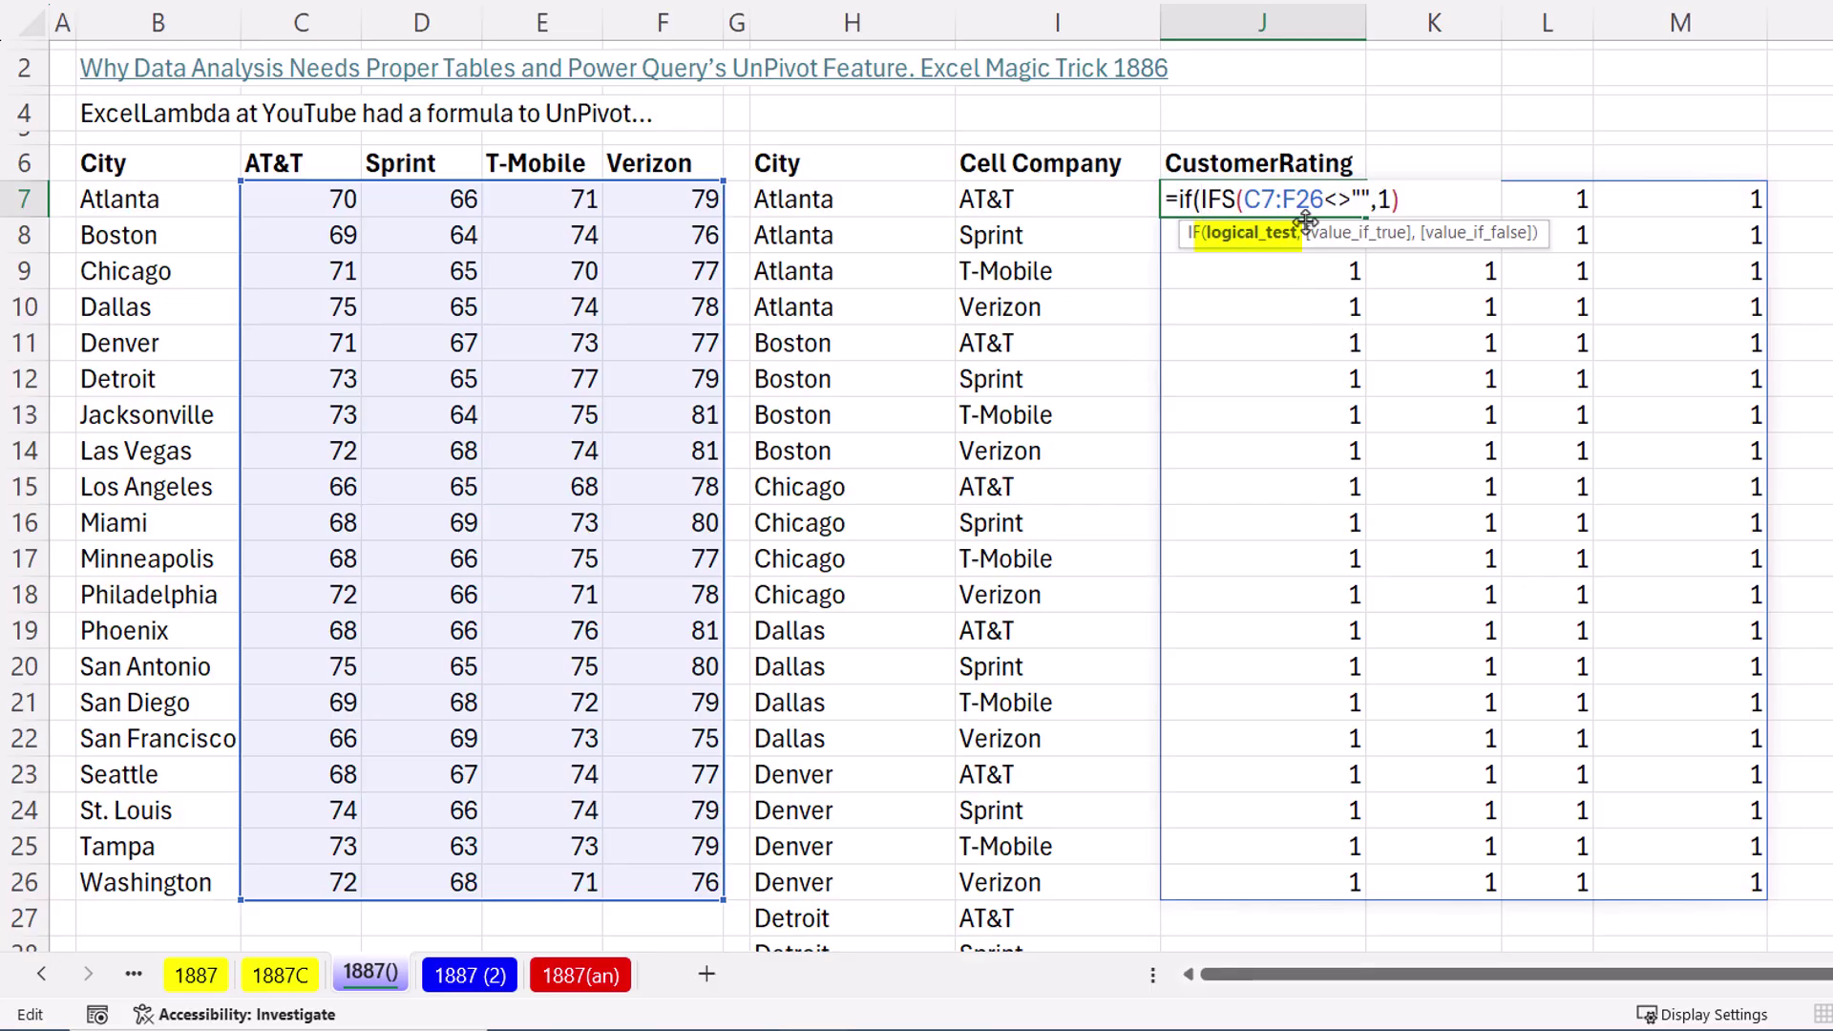
pyautogui.write(',')
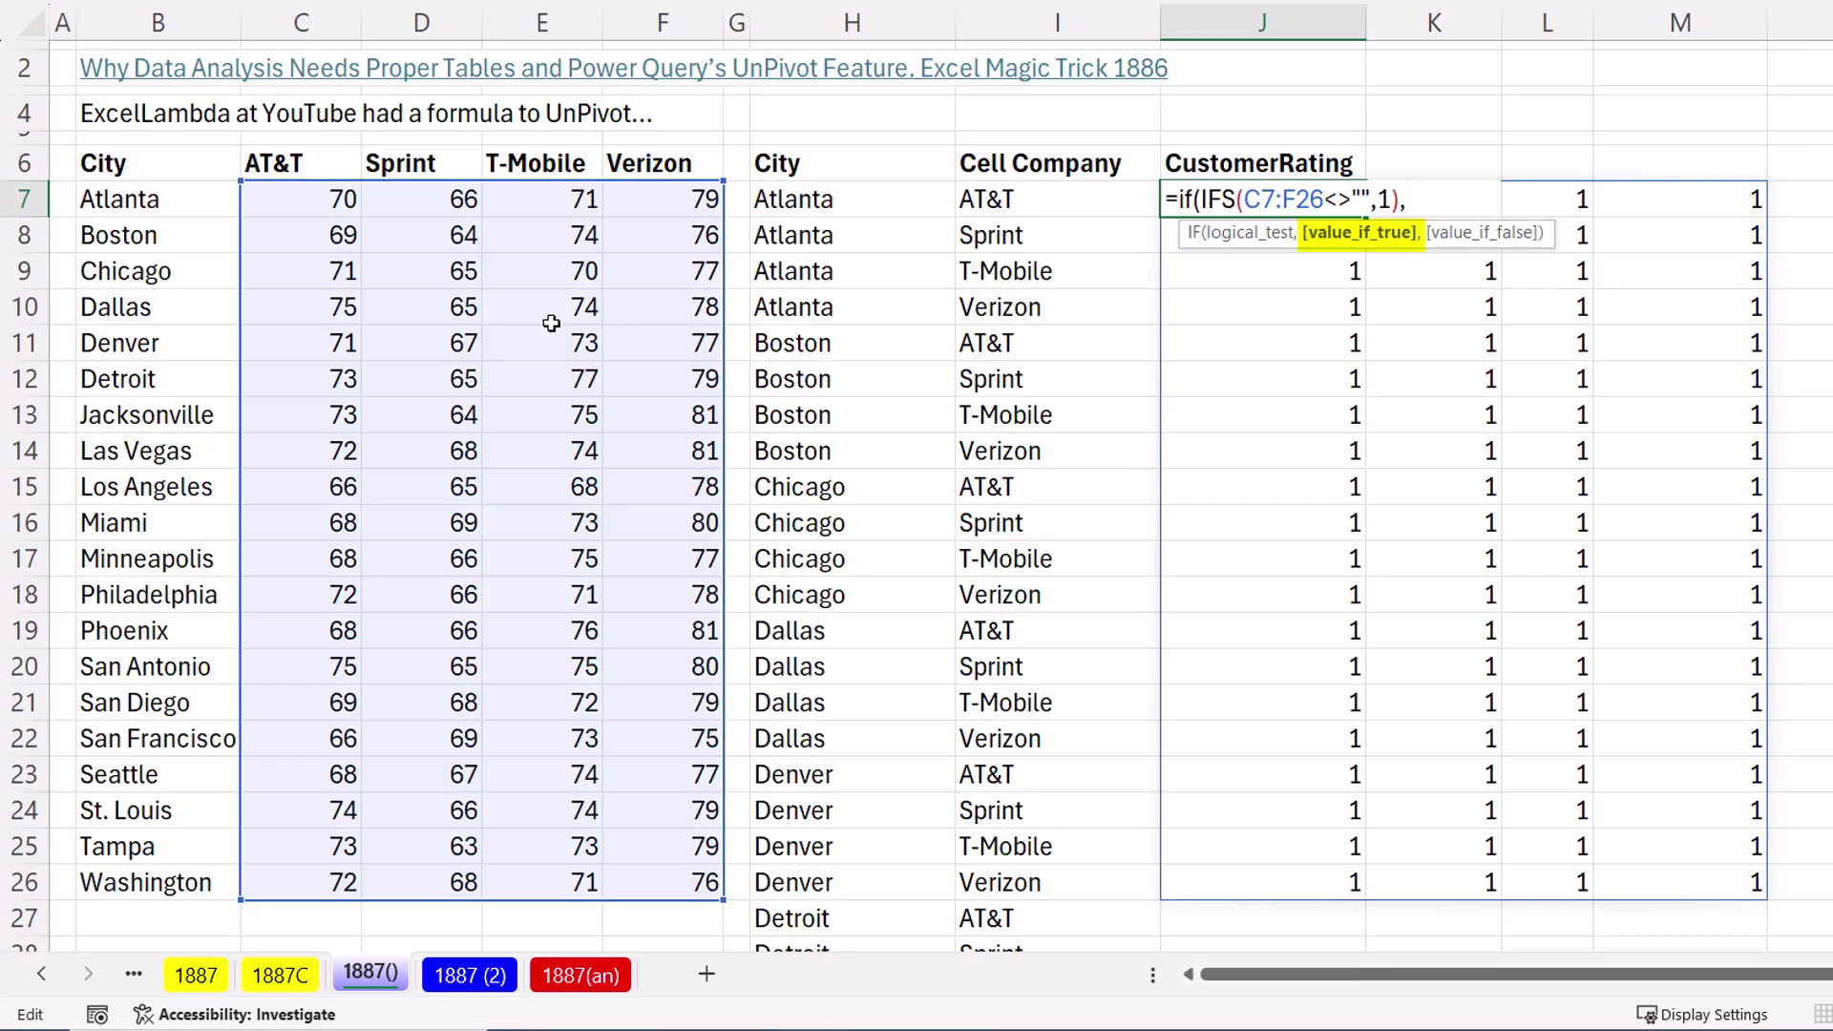
pyautogui.moveTo(296, 196); pyautogui.dragTo(667, 867)
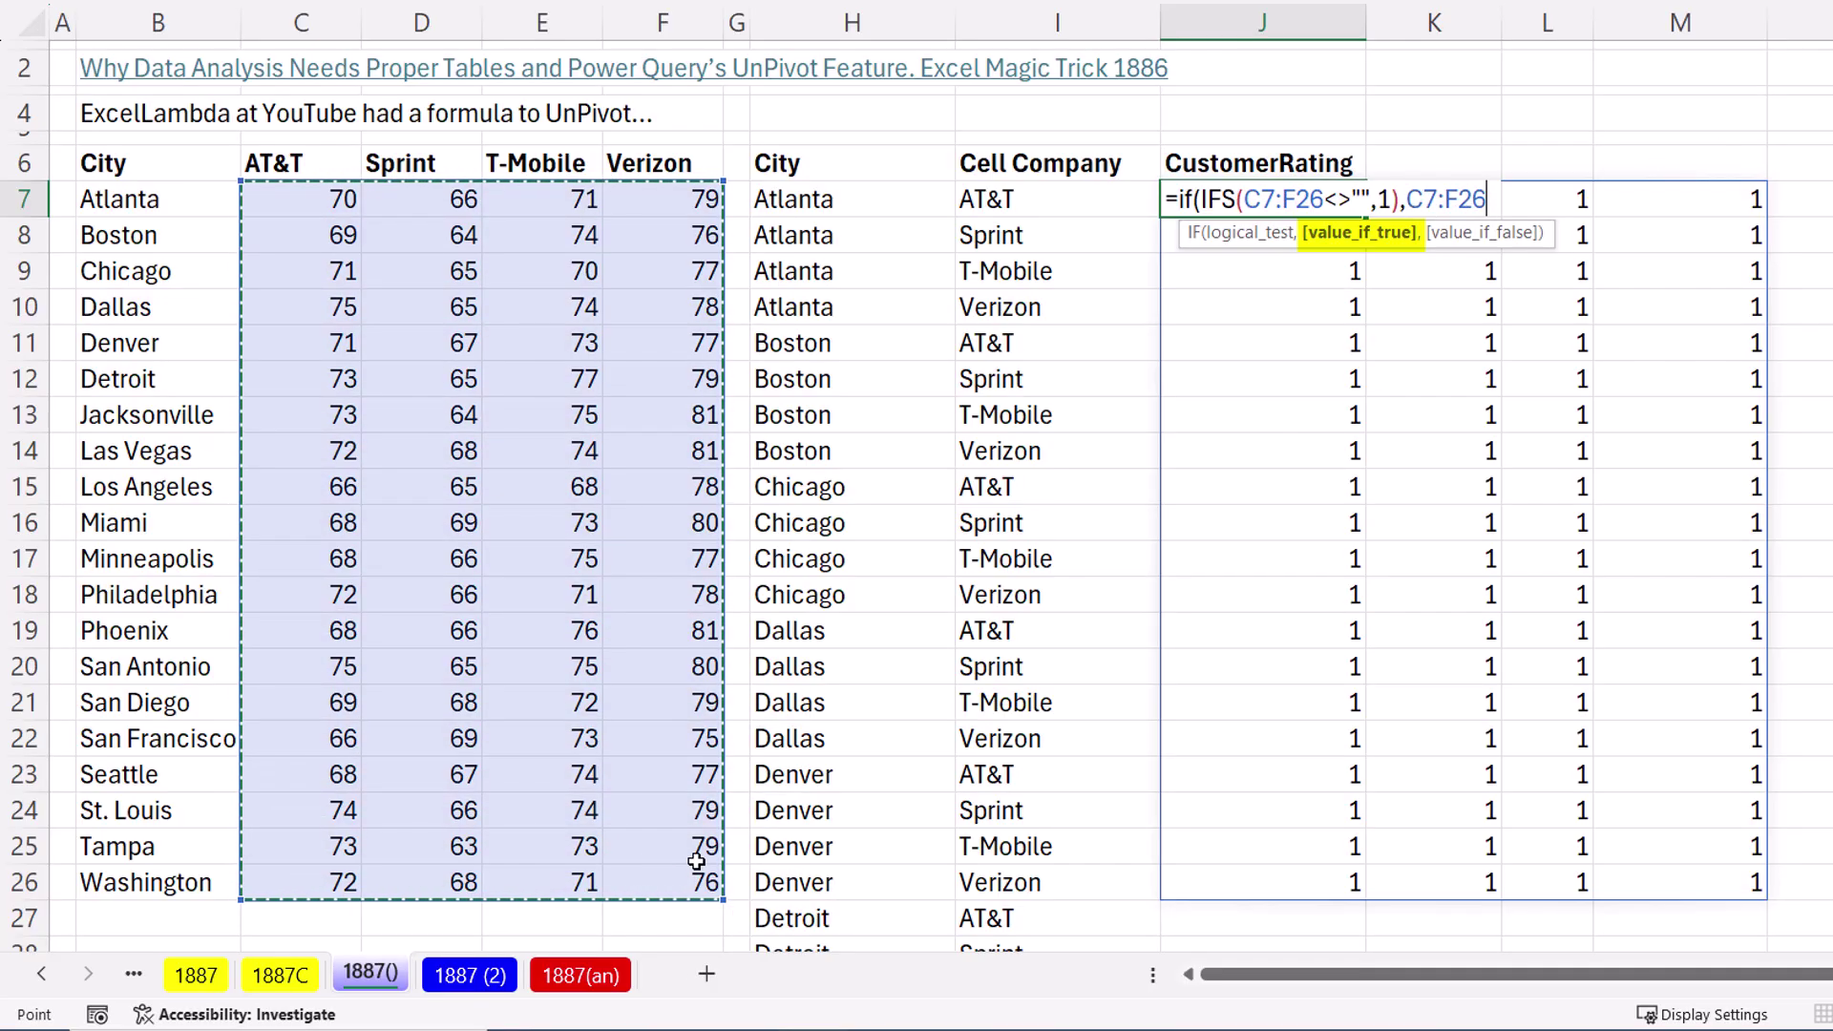
pyautogui.hotkey('ctrl', 'Return')
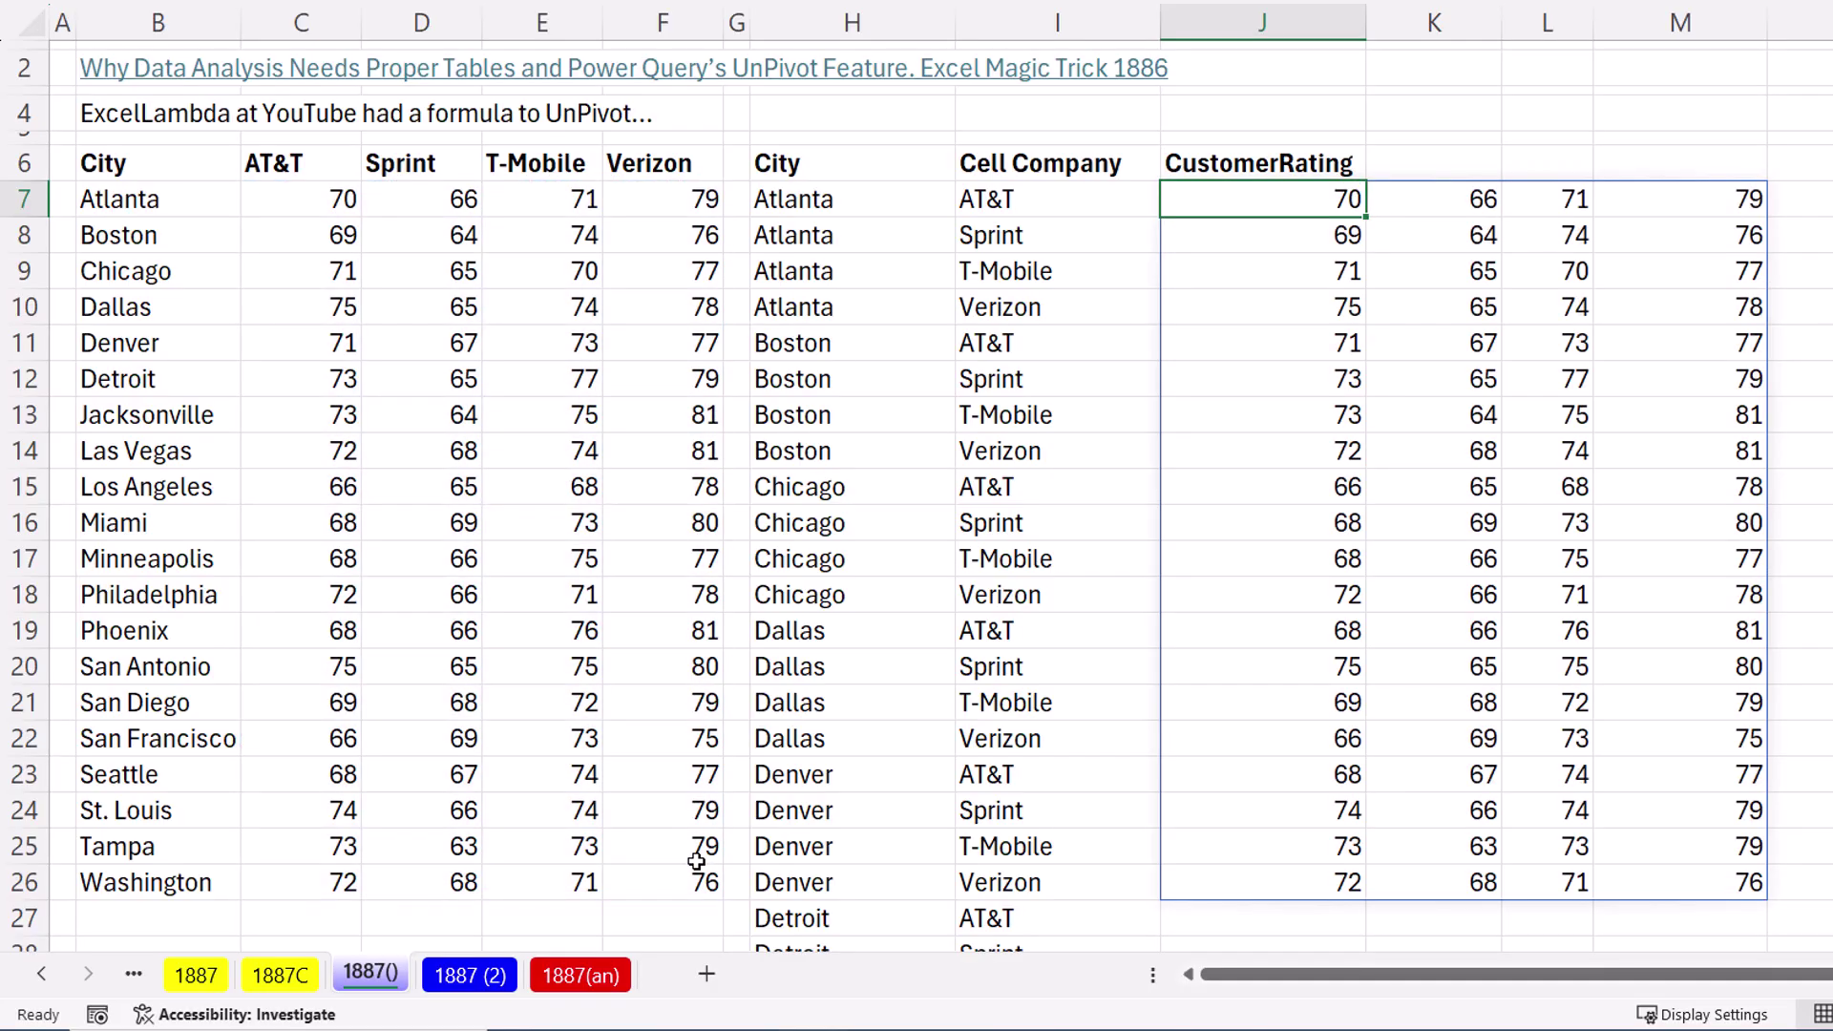
pyautogui.click(254, 205)
pyautogui.press('Delete')
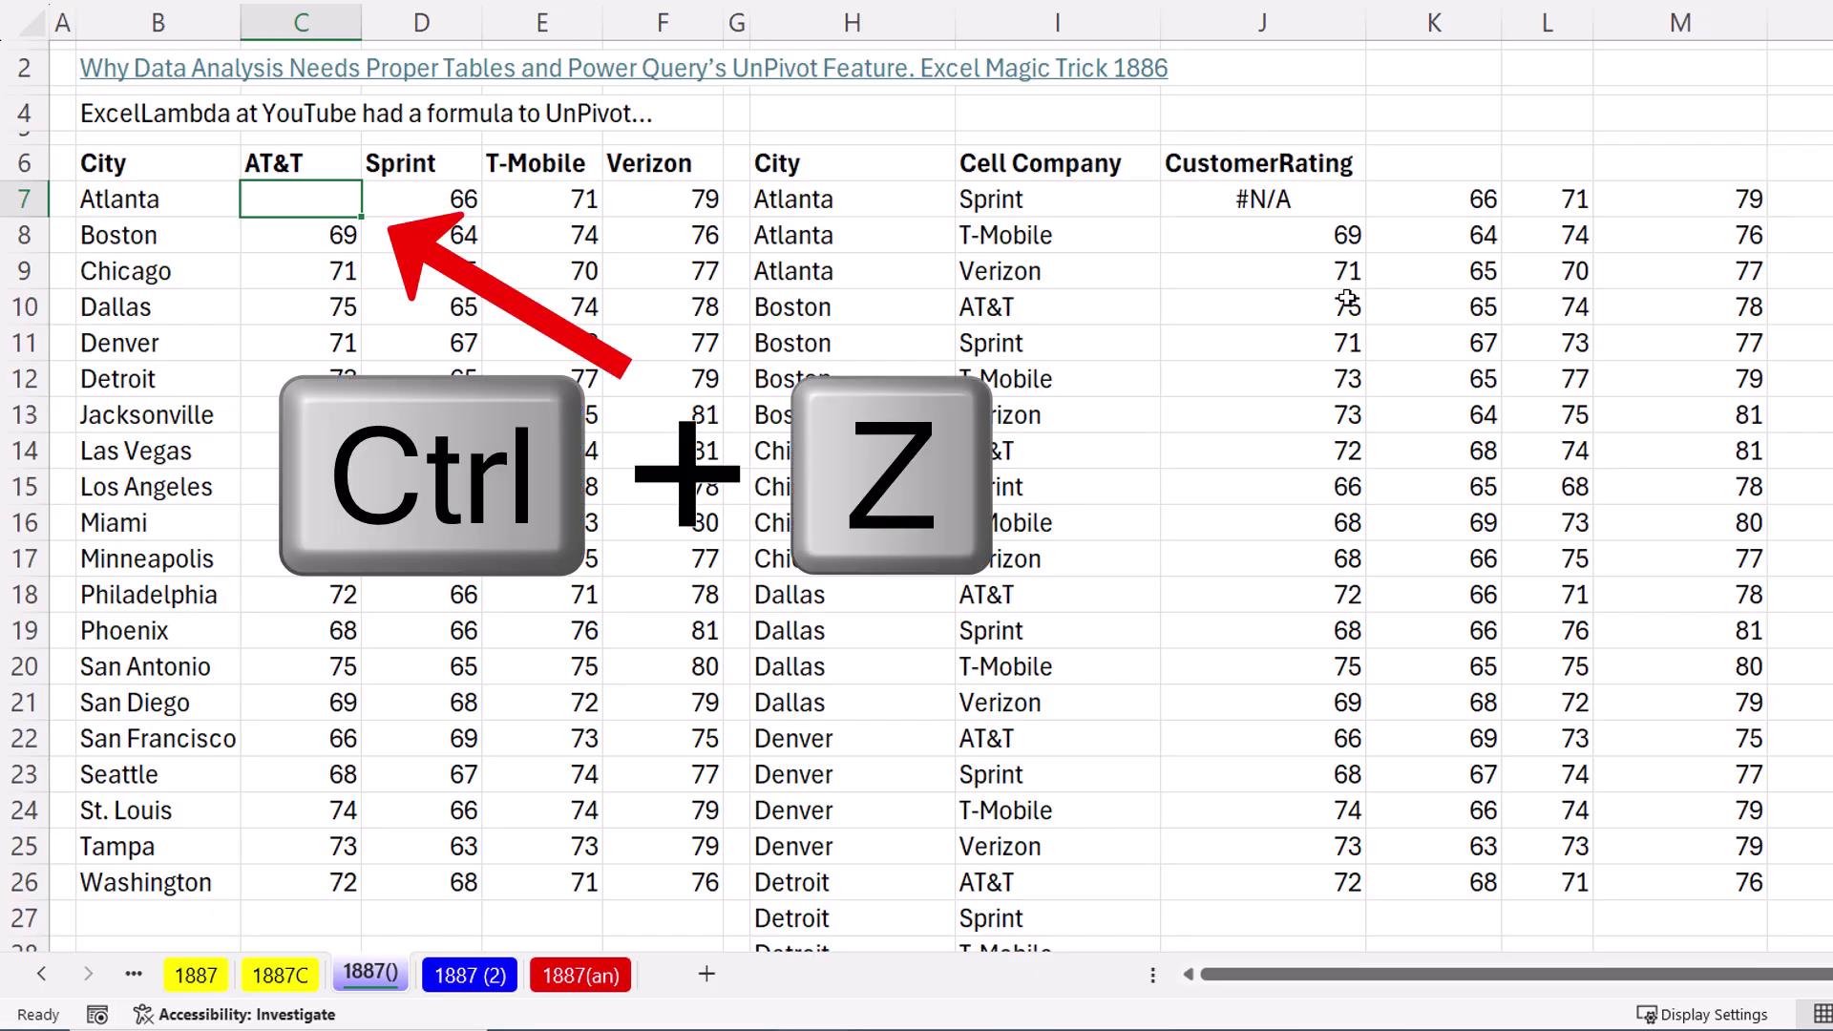
pyautogui.hotkey('ctrl', 'z')
# Add TOCOL's ignore-errors 2 to J7, test clearing C7:D7, then undo
pyautogui.doubleClick(1260, 199)
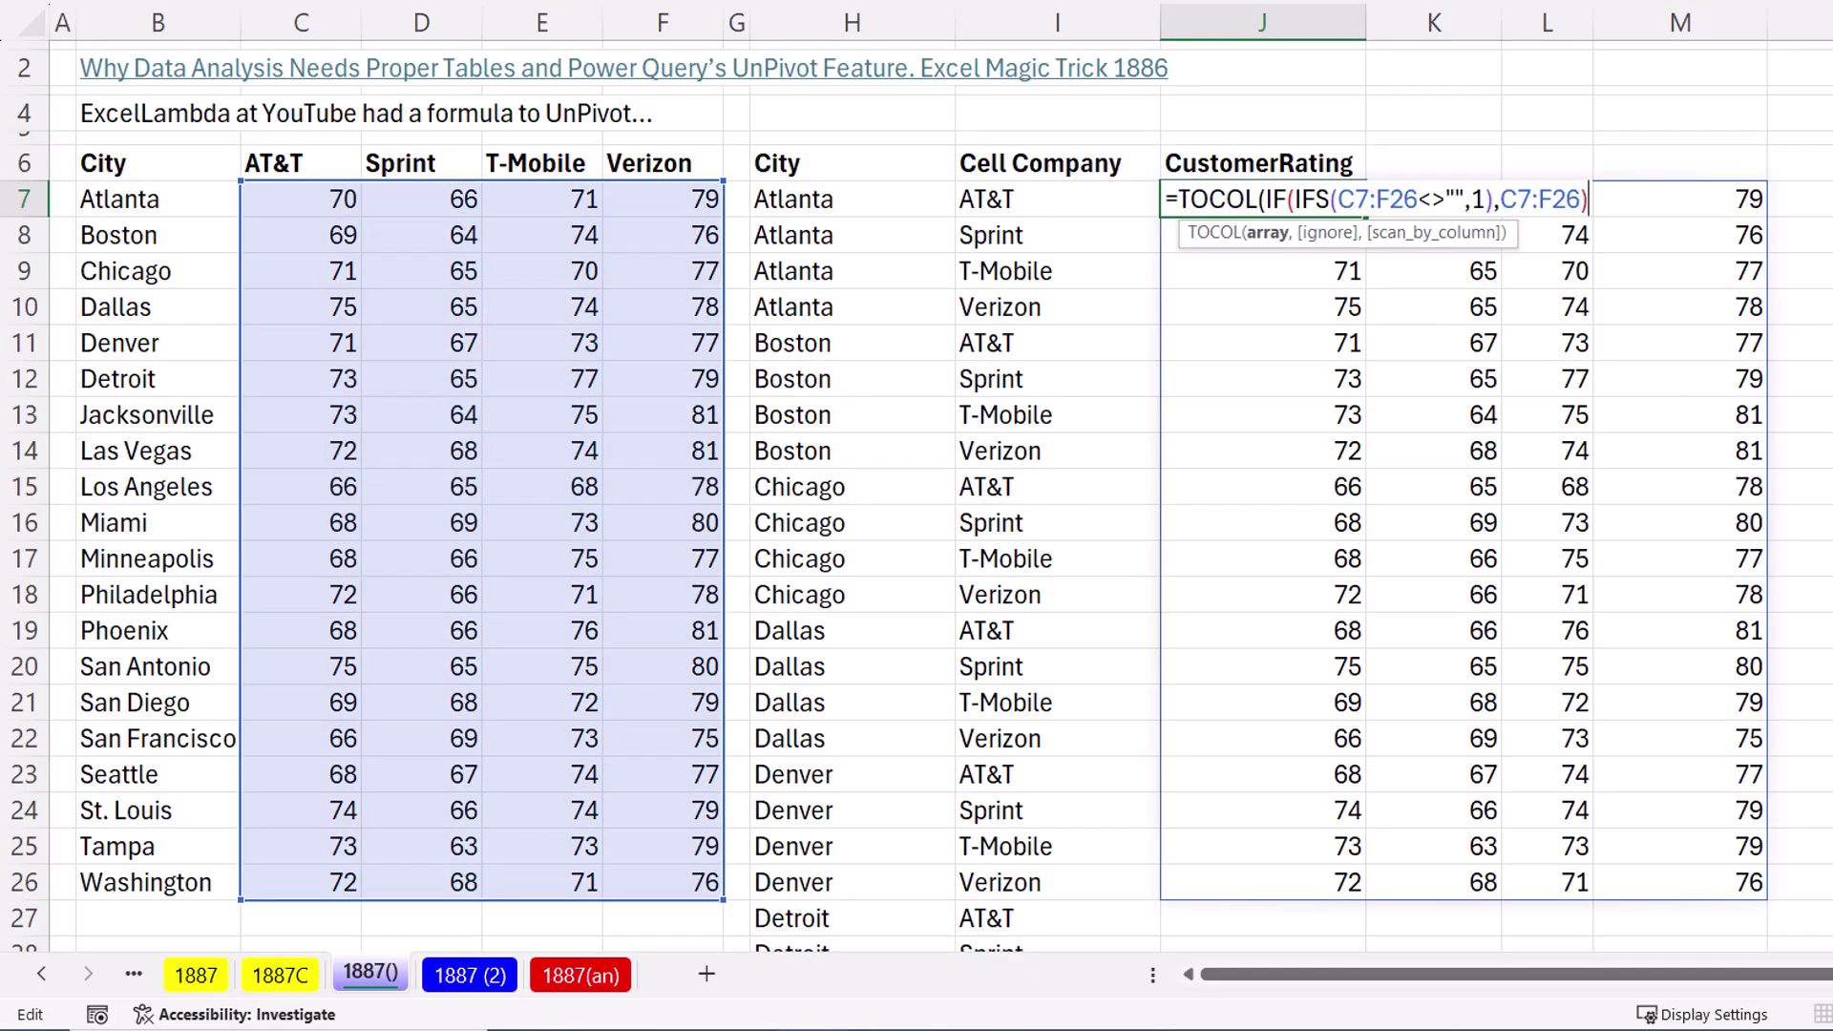
pyautogui.write(',2)')
pyautogui.hotkey('ctrl', 'Return')
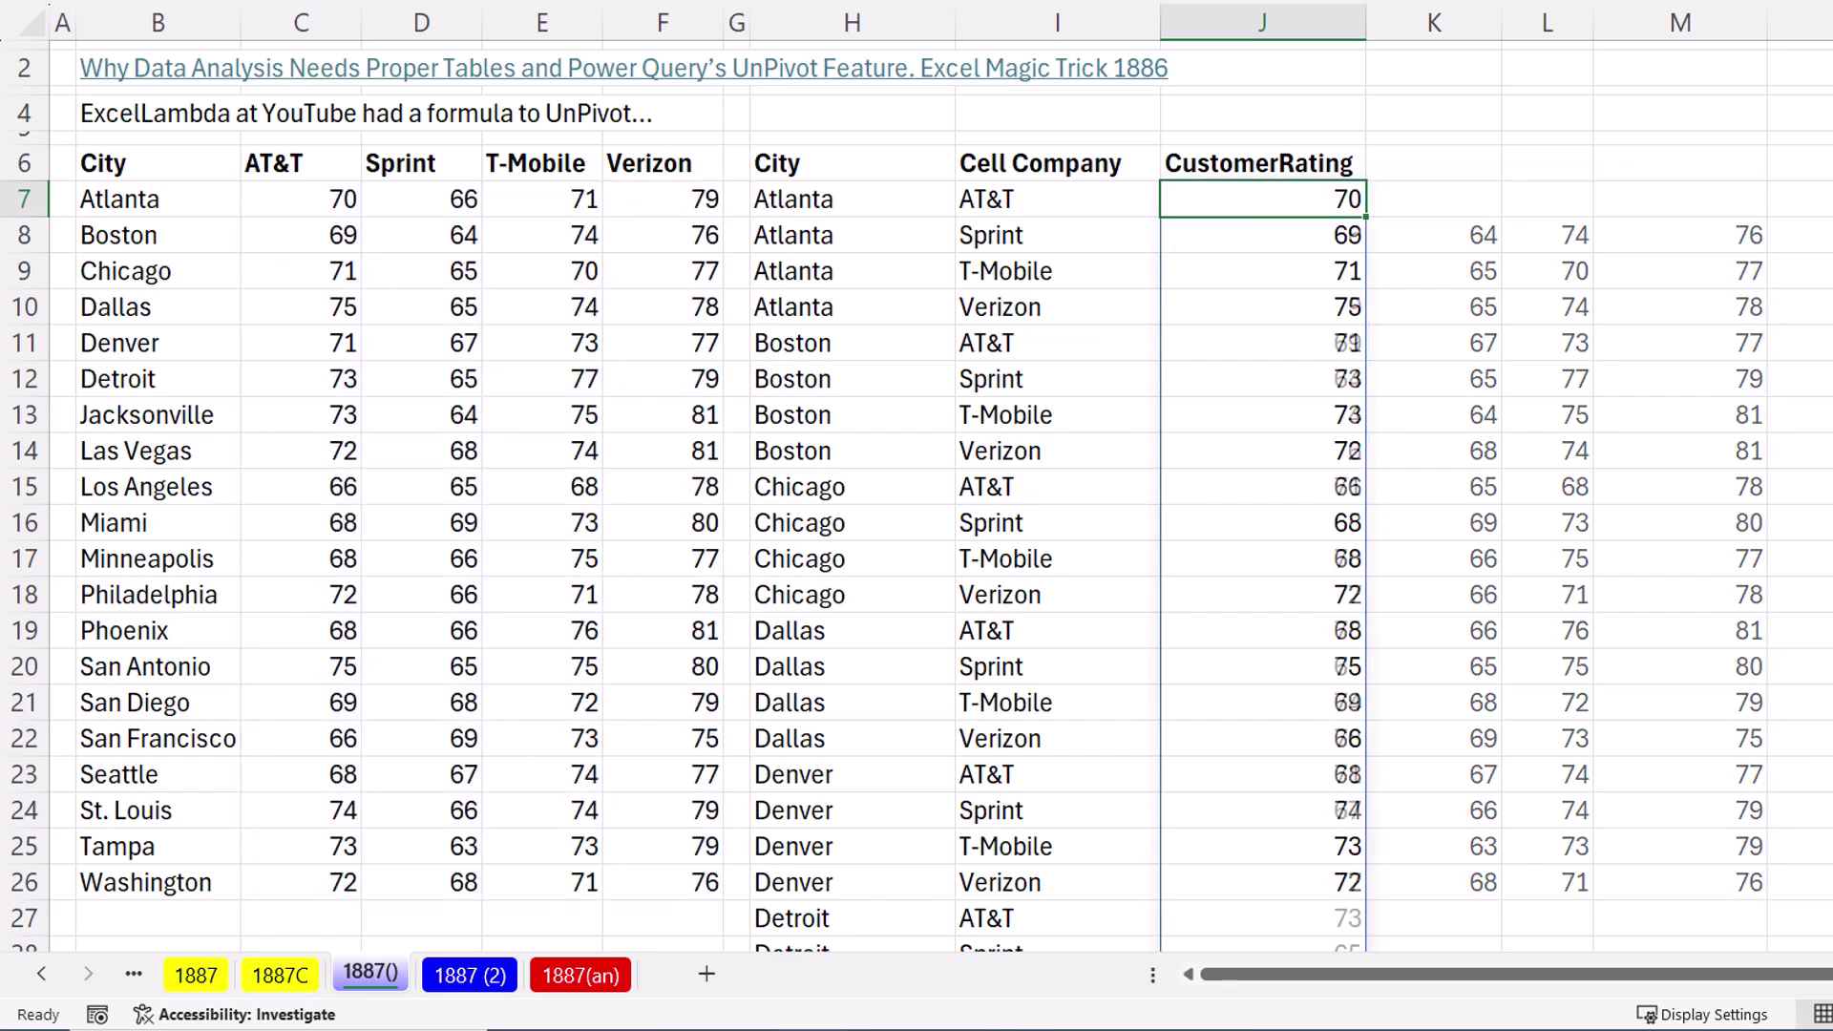
pyautogui.moveTo(331, 199); pyautogui.dragTo(381, 197)
pyautogui.press('Delete')
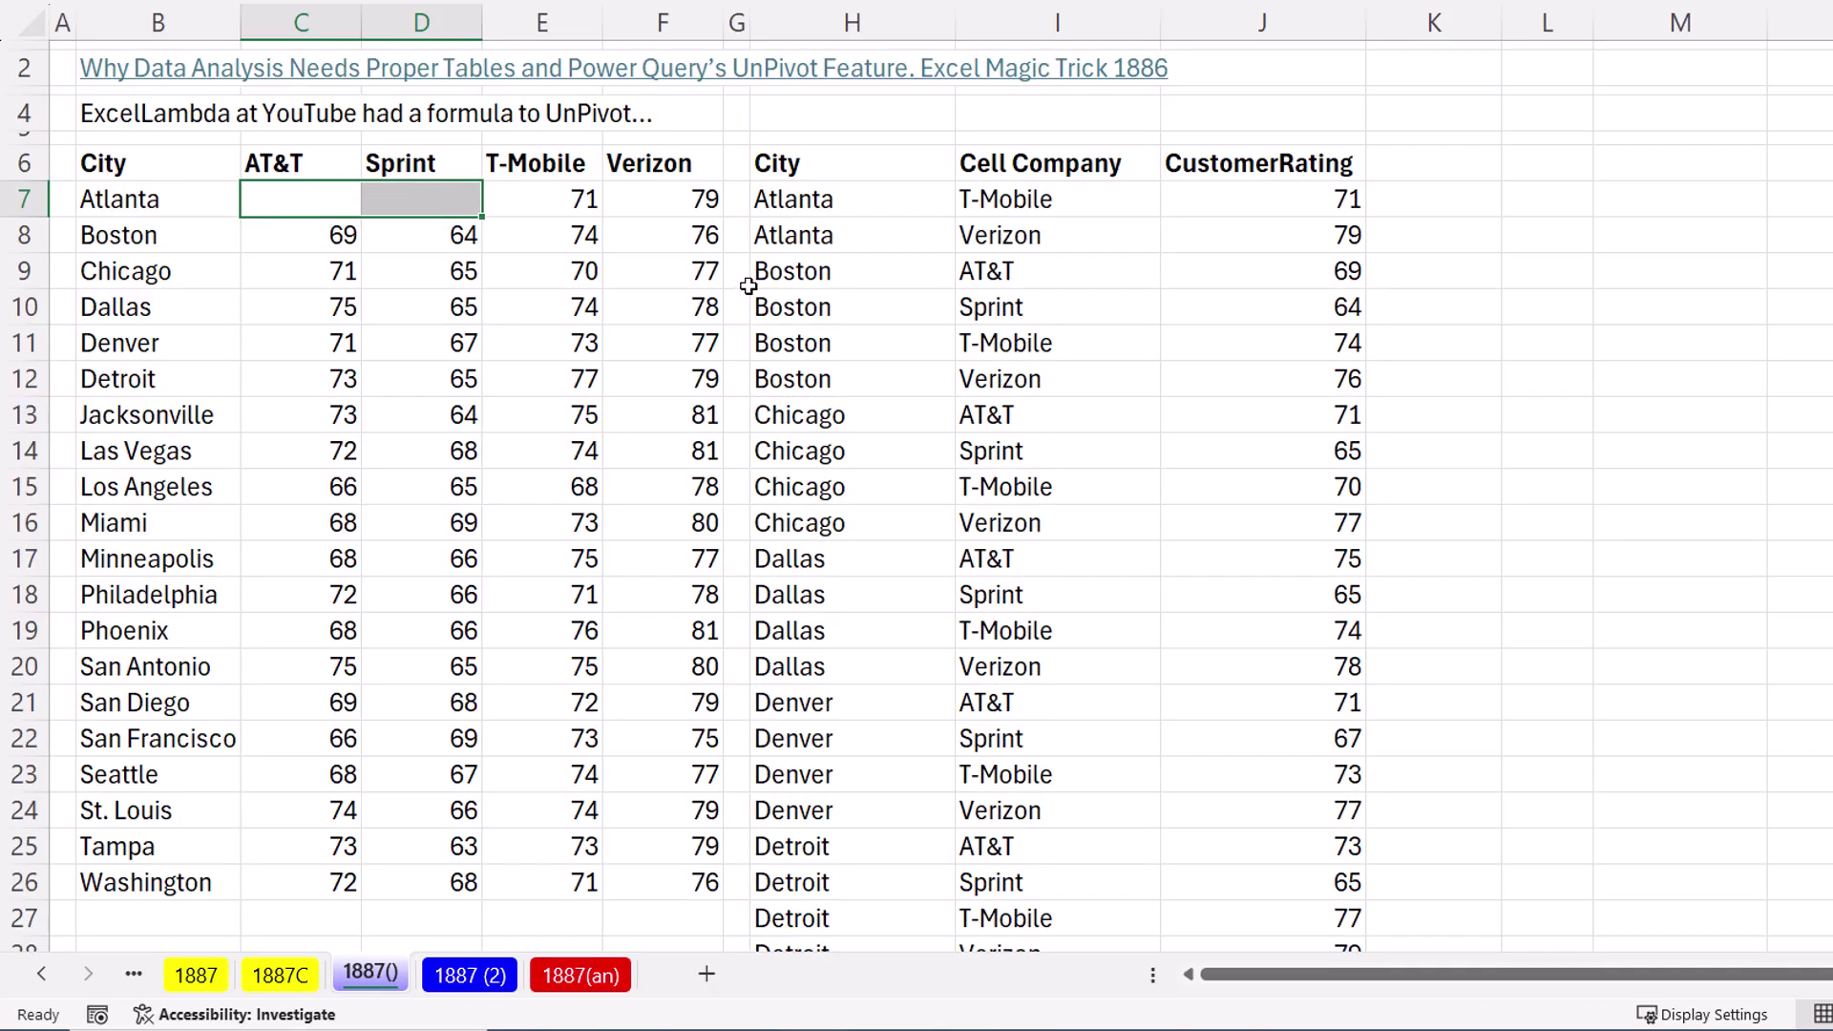
pyautogui.moveTo(807, 206); pyautogui.dragTo(1191, 241)
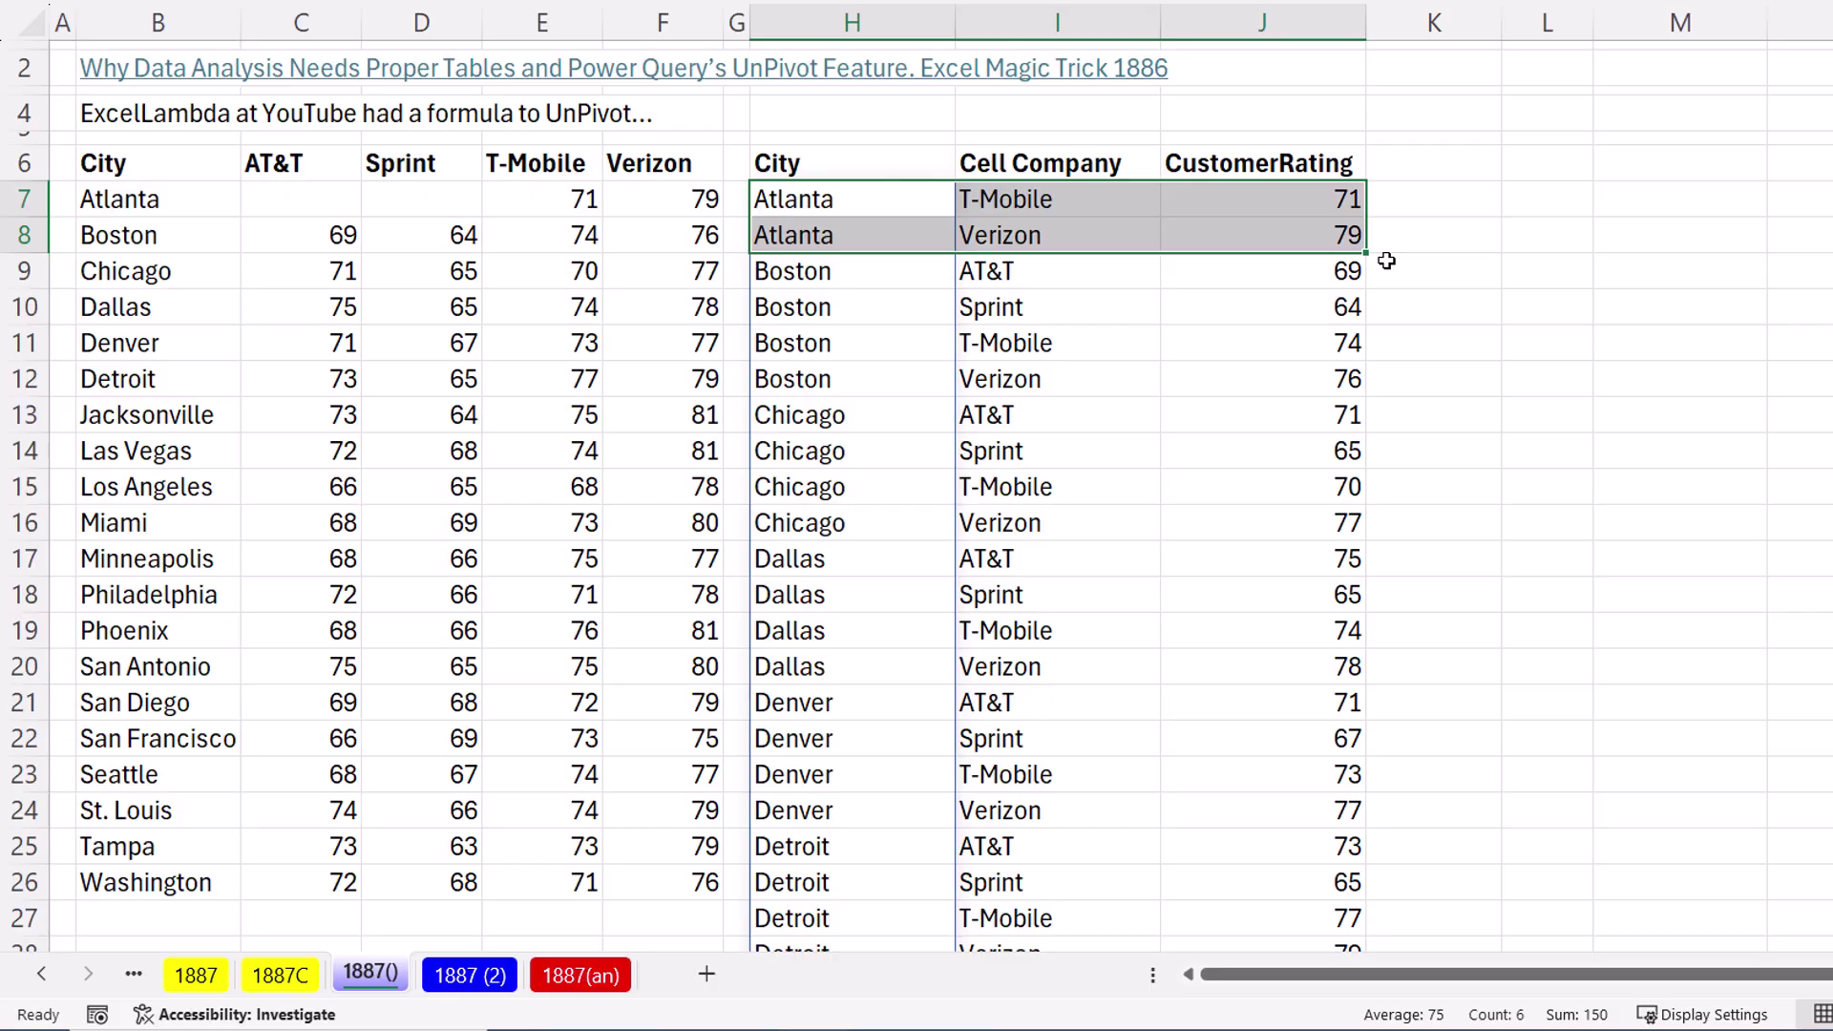
pyautogui.hotkey('ctrl', 'z')
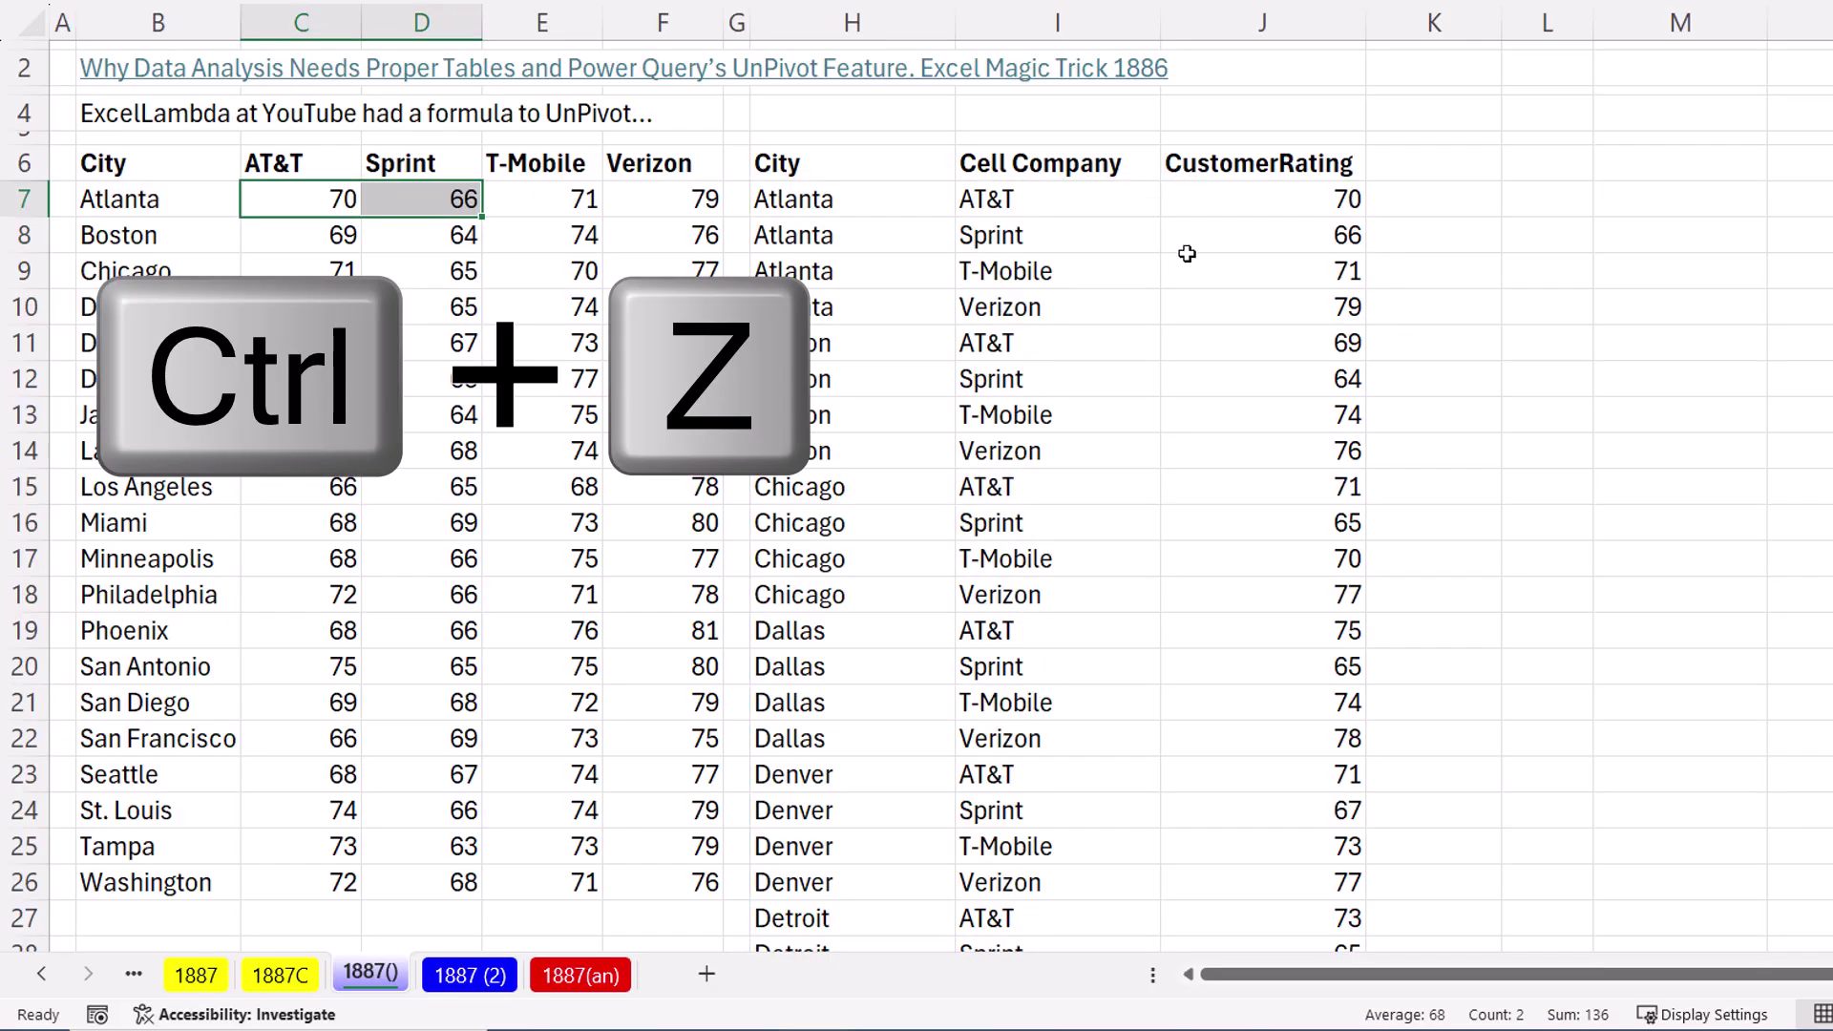
# Copy the City formula from H7 and show the Office Clipboard pane
pyautogui.doubleClick(895, 201)
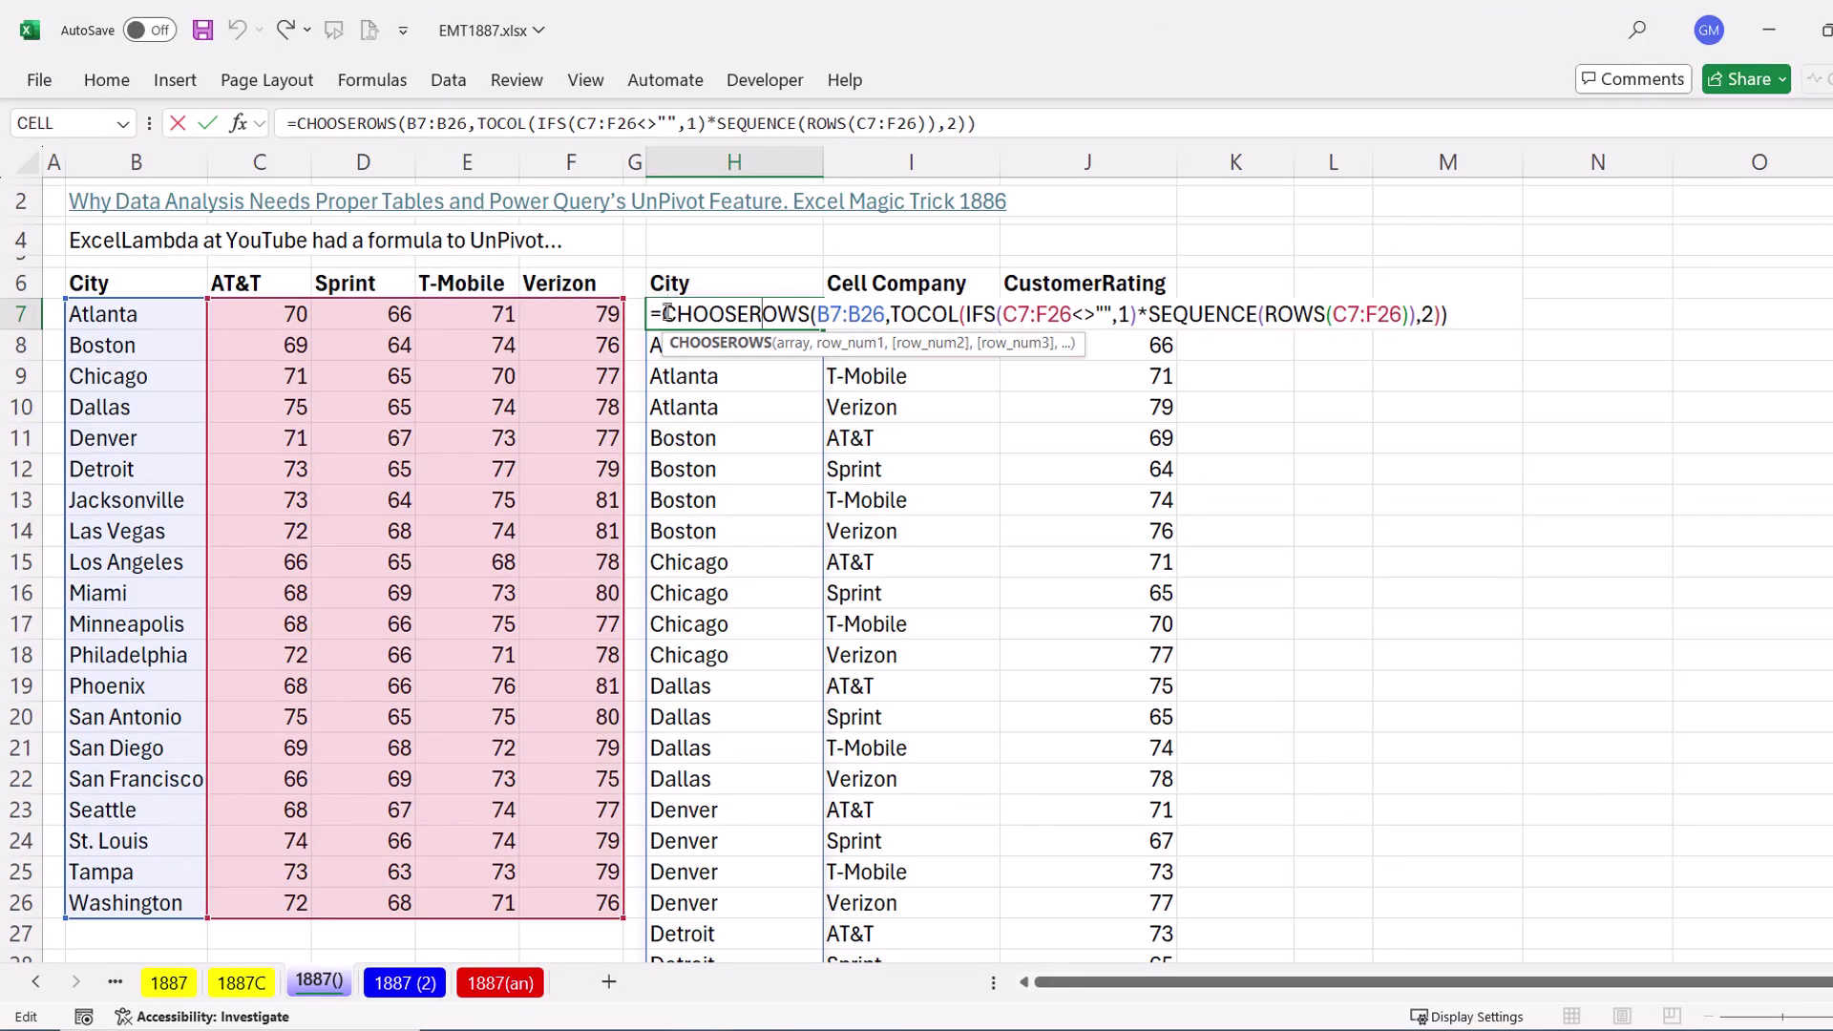
pyautogui.moveTo(663, 315); pyautogui.dragTo(1459, 329)
pyautogui.hotkey('ctrl', 'c')
pyautogui.hotkey('ctrl', 'c')
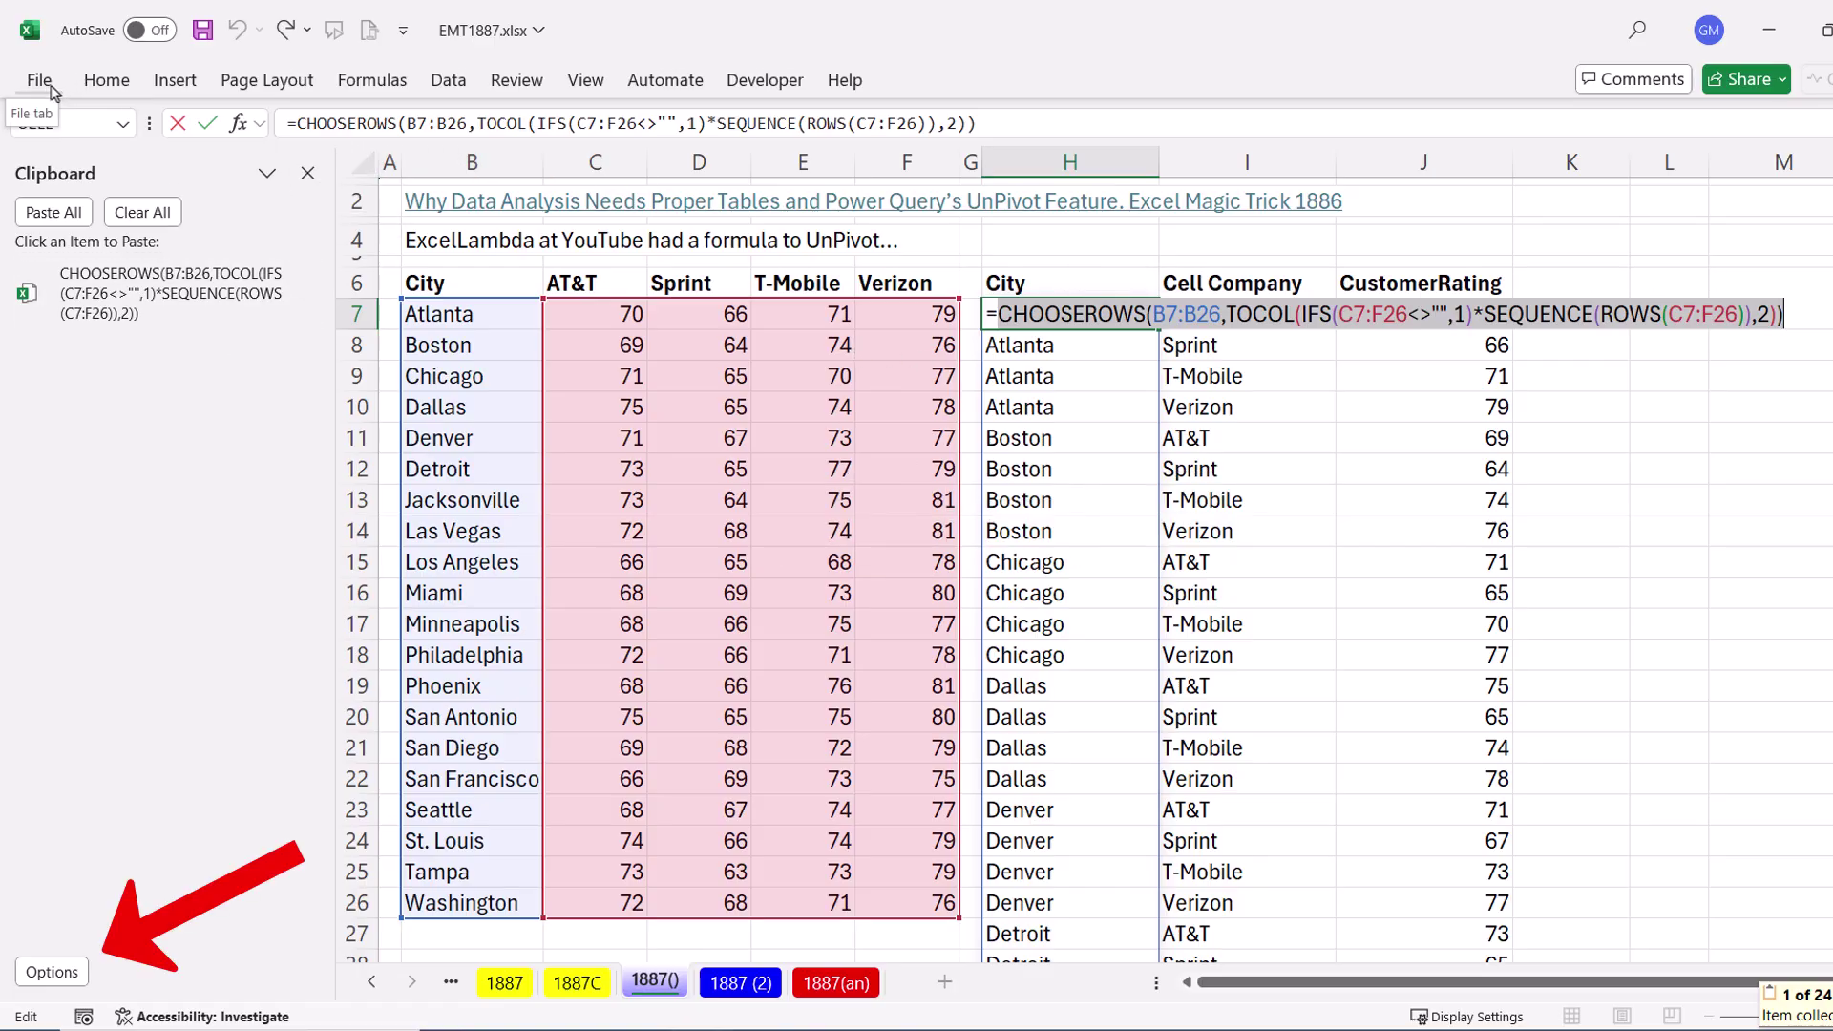
pyautogui.click(106, 80)
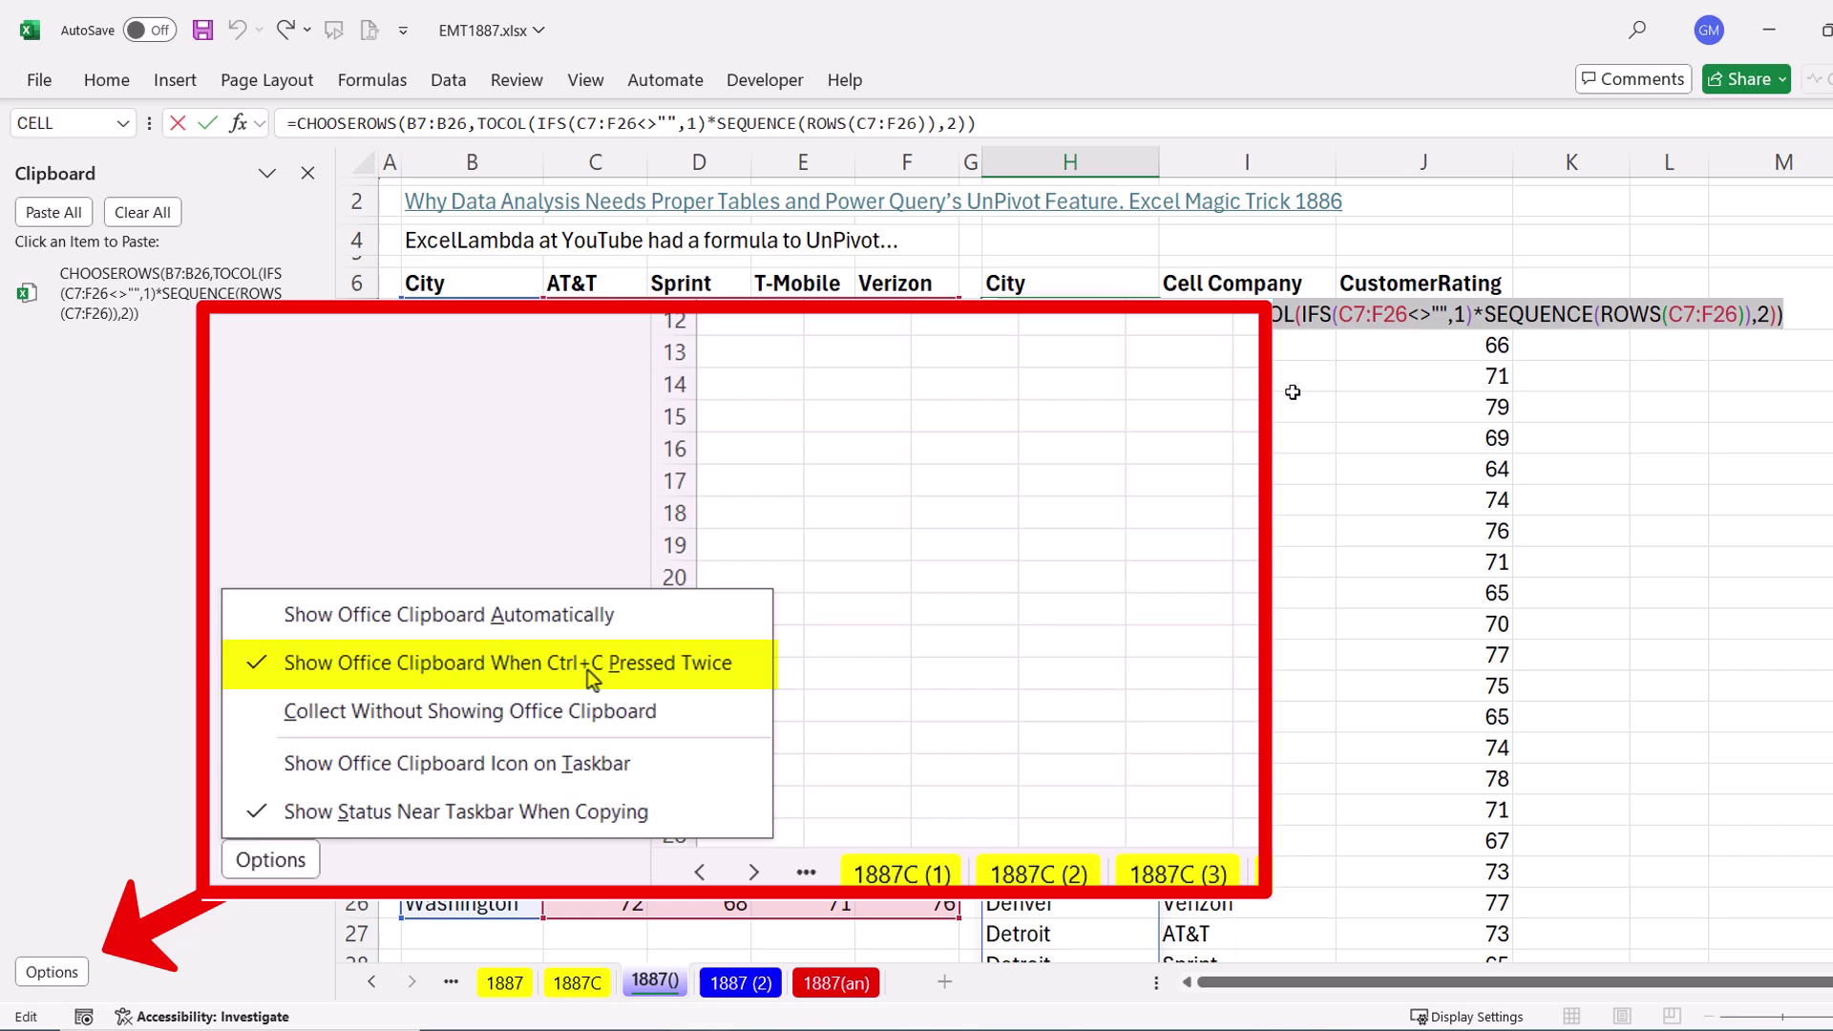
pyautogui.press('Escape')
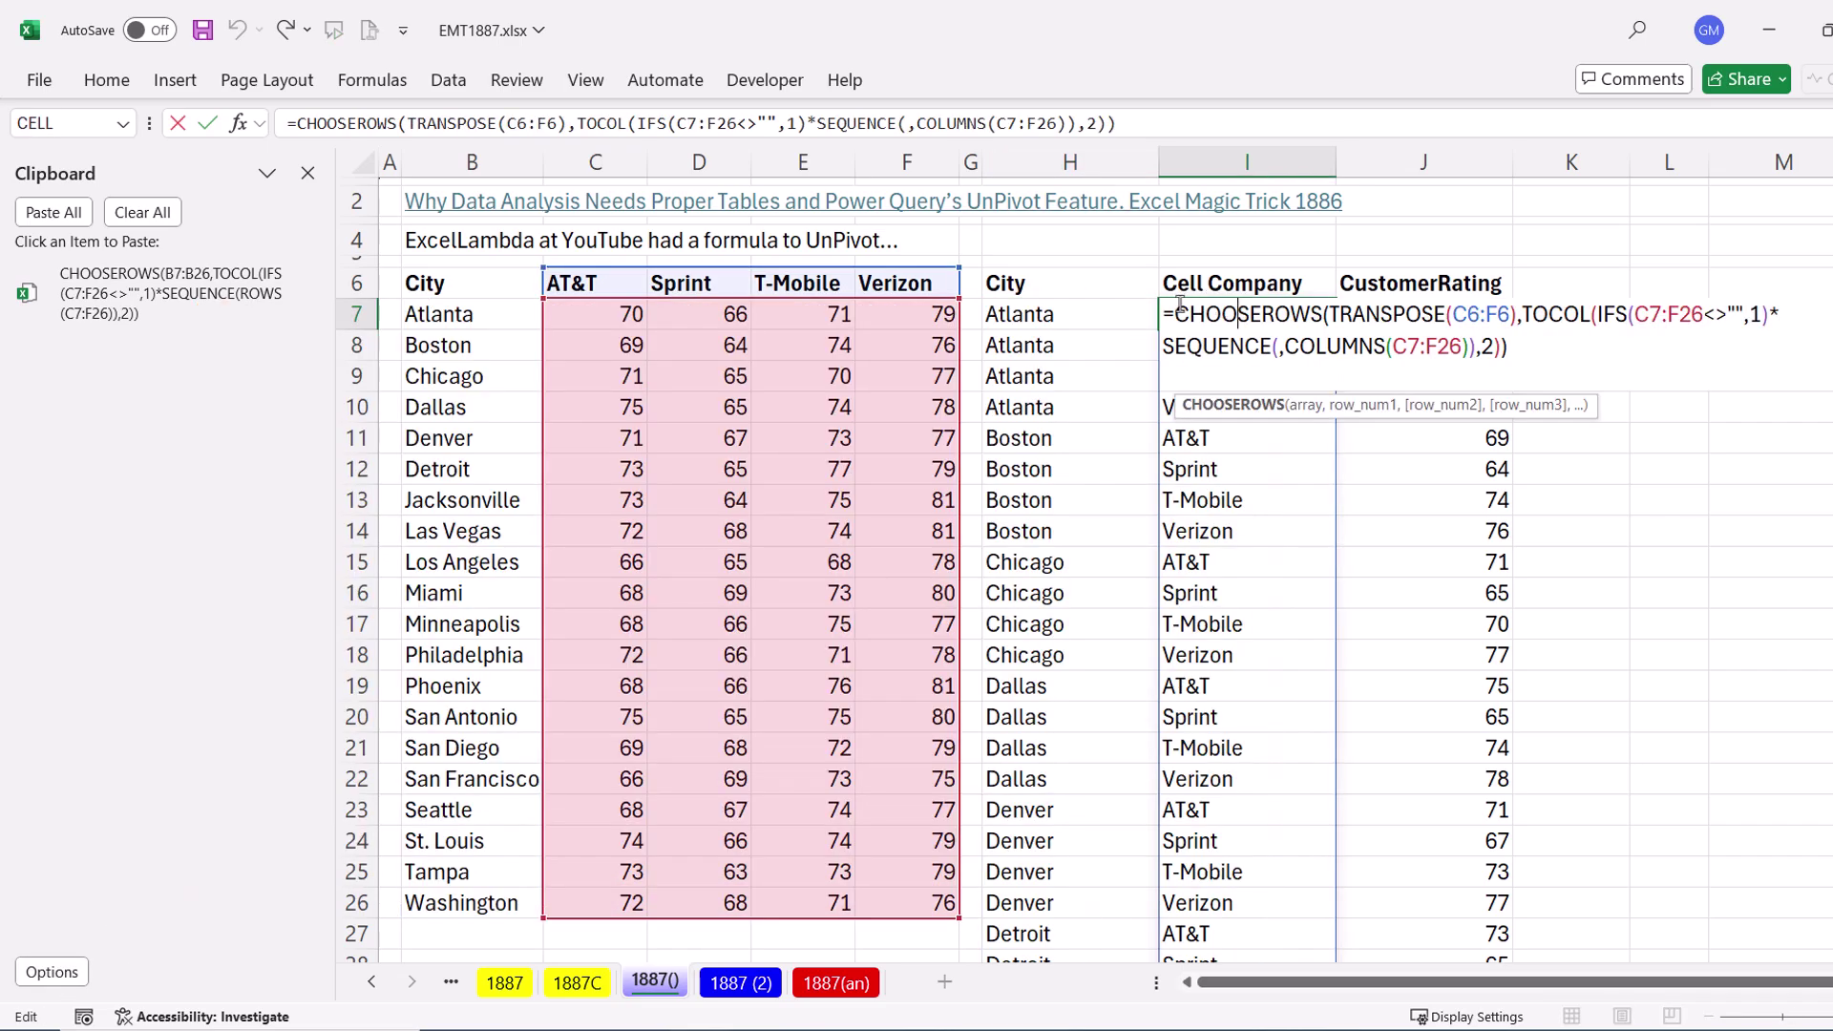
# Copy the Cell Company and CustomerRating formulas to the clipboard, then select H7:J7
pyautogui.moveTo(1181, 303); pyautogui.dragTo(1629, 363)
pyautogui.hotkey('ctrl', 'c')
pyautogui.press('Escape')
pyautogui.doubleClick(1447, 314)
pyautogui.moveTo(1730, 314); pyautogui.dragTo(1350, 314)
pyautogui.hotkey('ctrl', 'c')
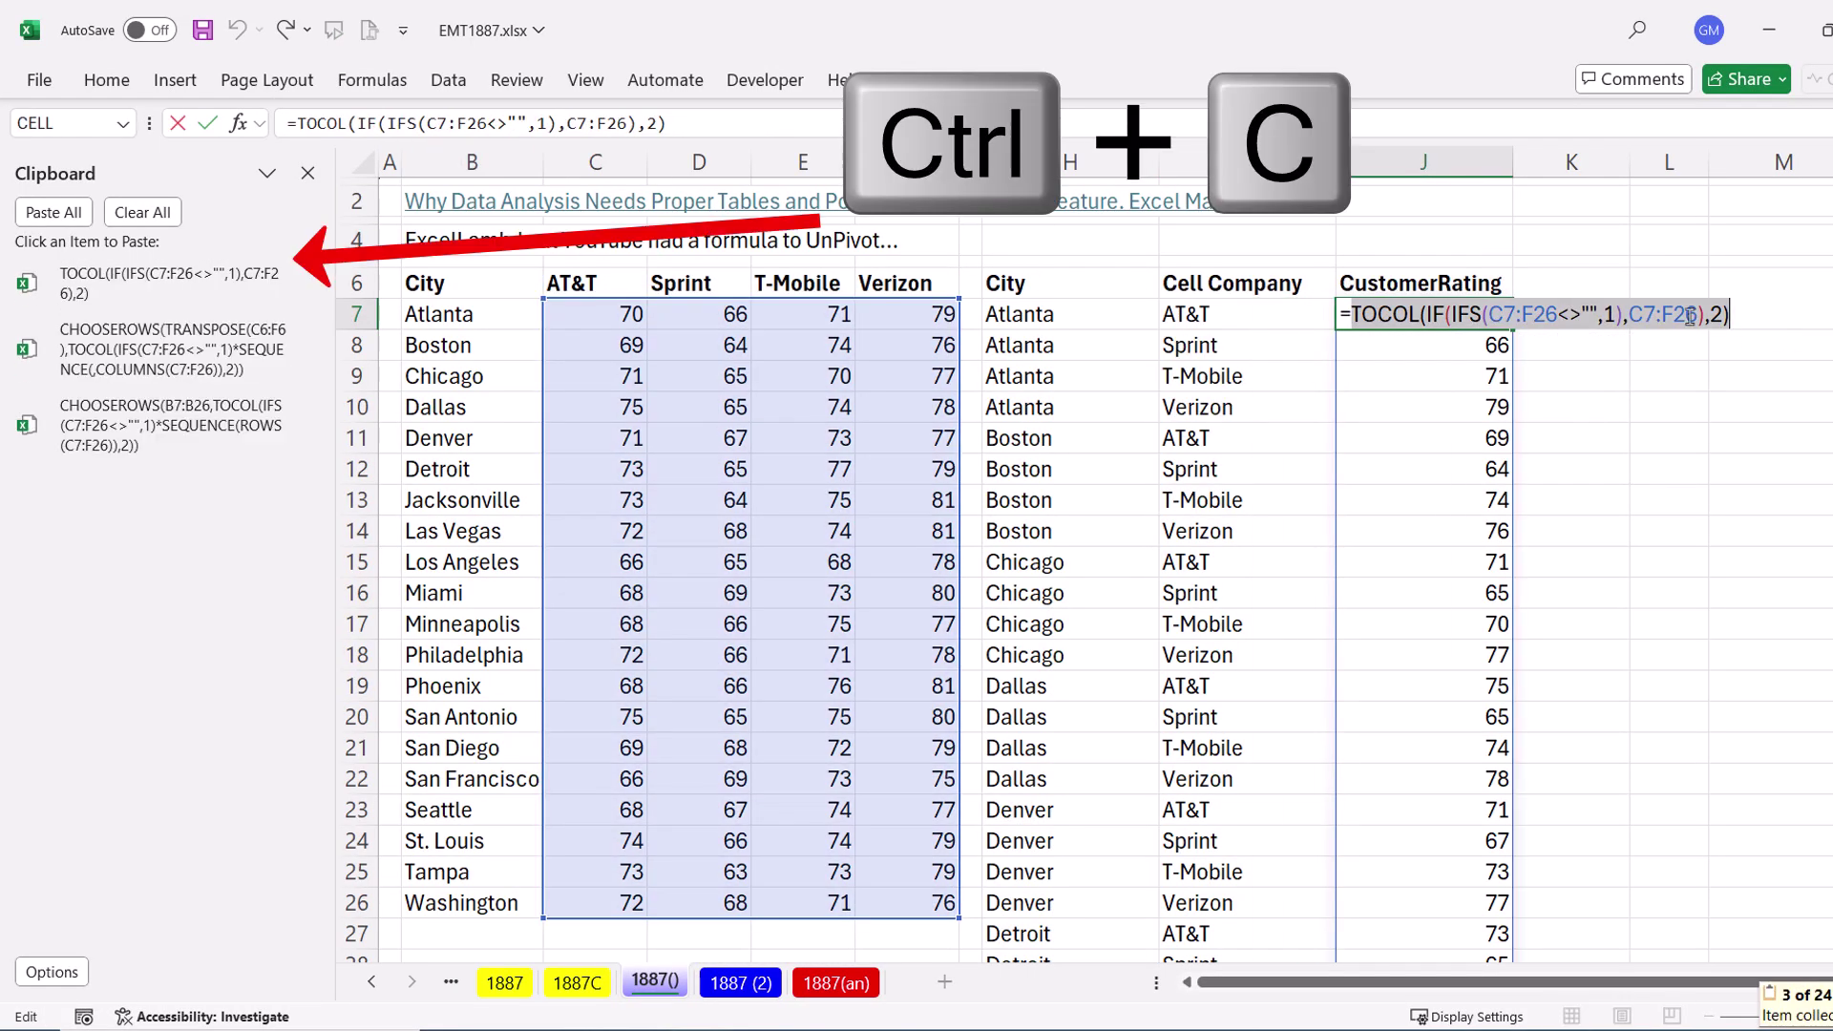
pyautogui.press('Escape')
pyautogui.moveTo(1050, 314); pyautogui.dragTo(1394, 316)
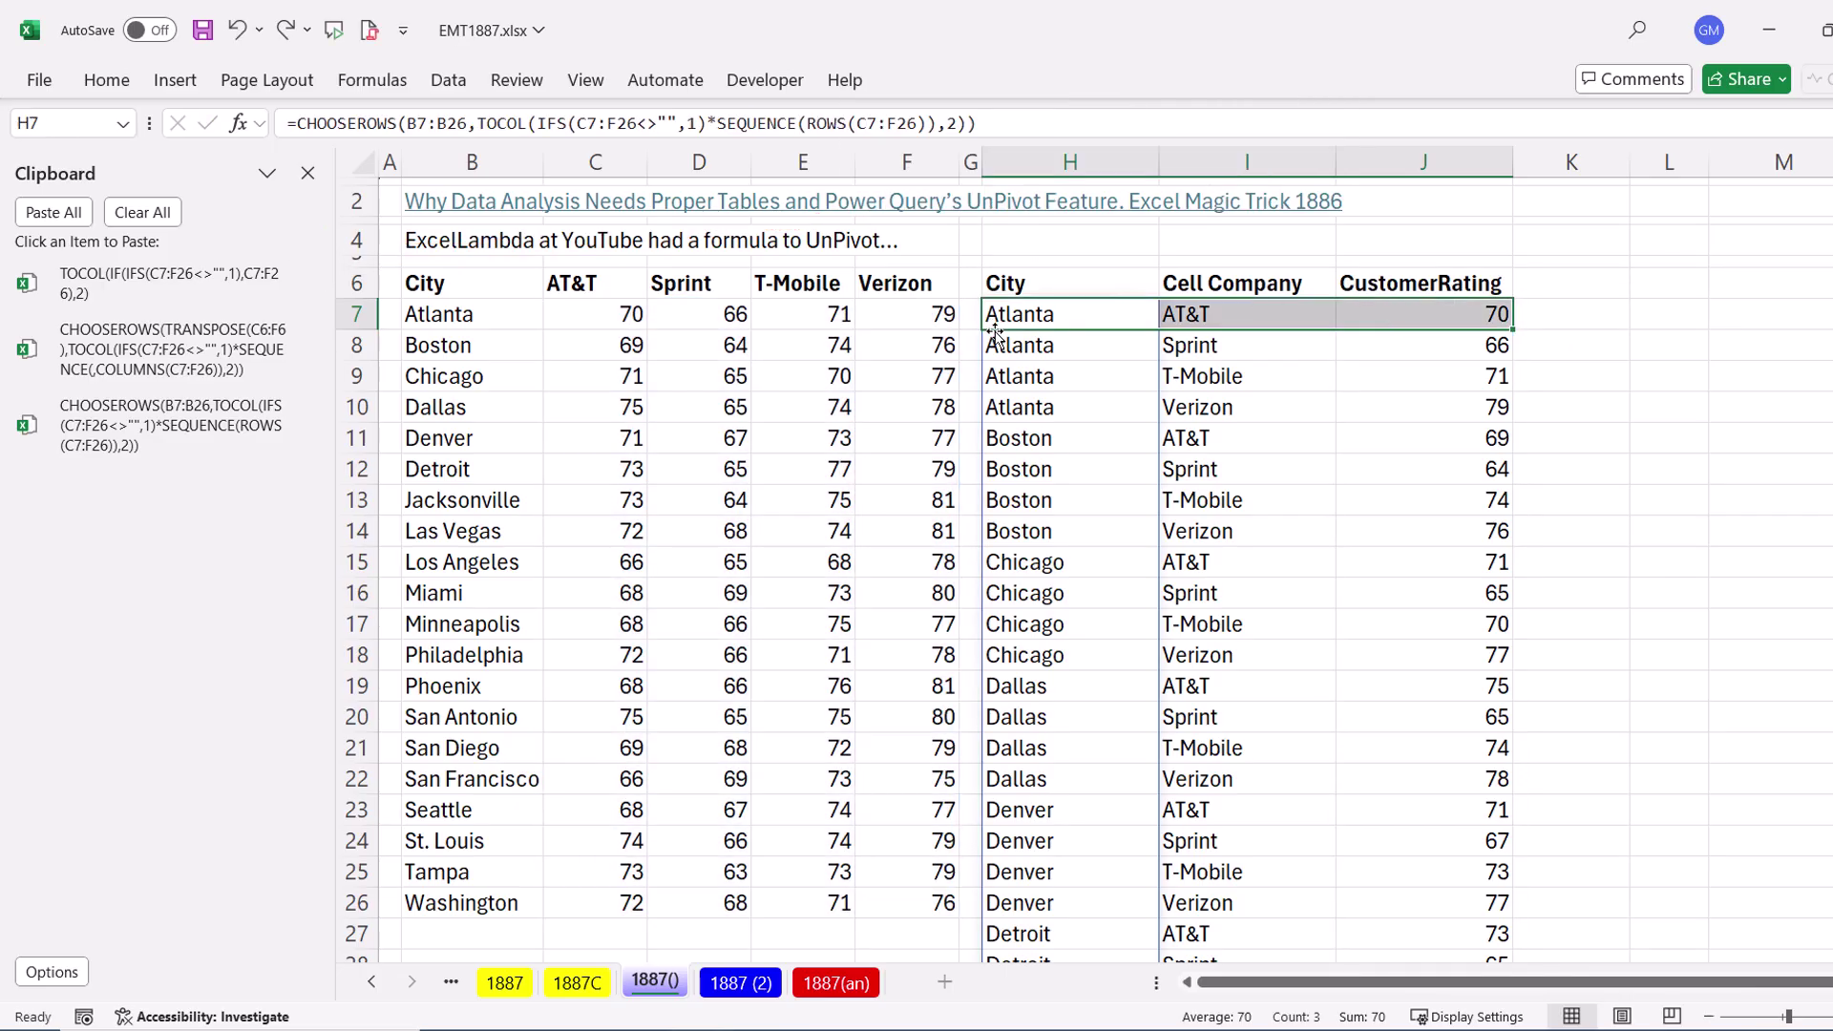
# Move the formulas to L7:N7 and build =HSTACK(city, company, rating) in H7 from clipboard items
pyautogui.moveTo(1005, 332); pyautogui.dragTo(1698, 320)
pyautogui.press('Left')
pyautogui.press('Left')
pyautogui.press('Left')
pyautogui.press('Left')
pyautogui.write('=hs')
pyautogui.press('Tab')
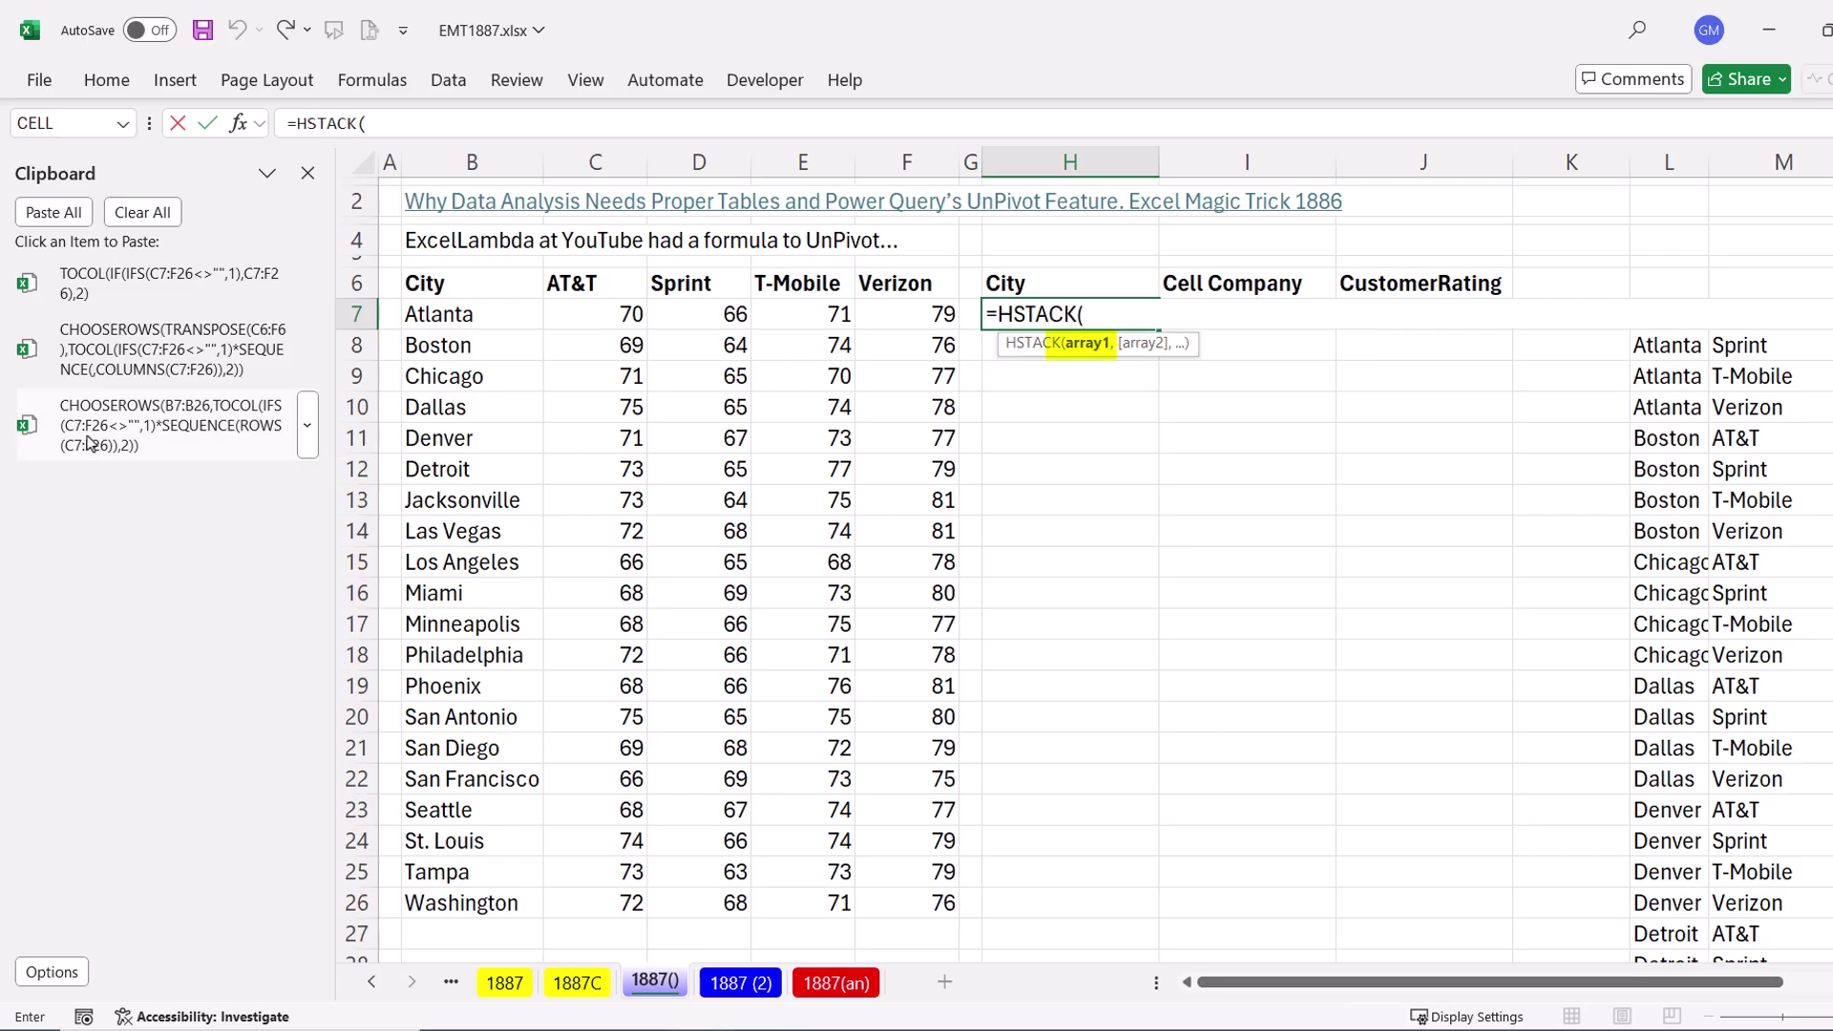
pyautogui.click(88, 435)
pyautogui.write(',')
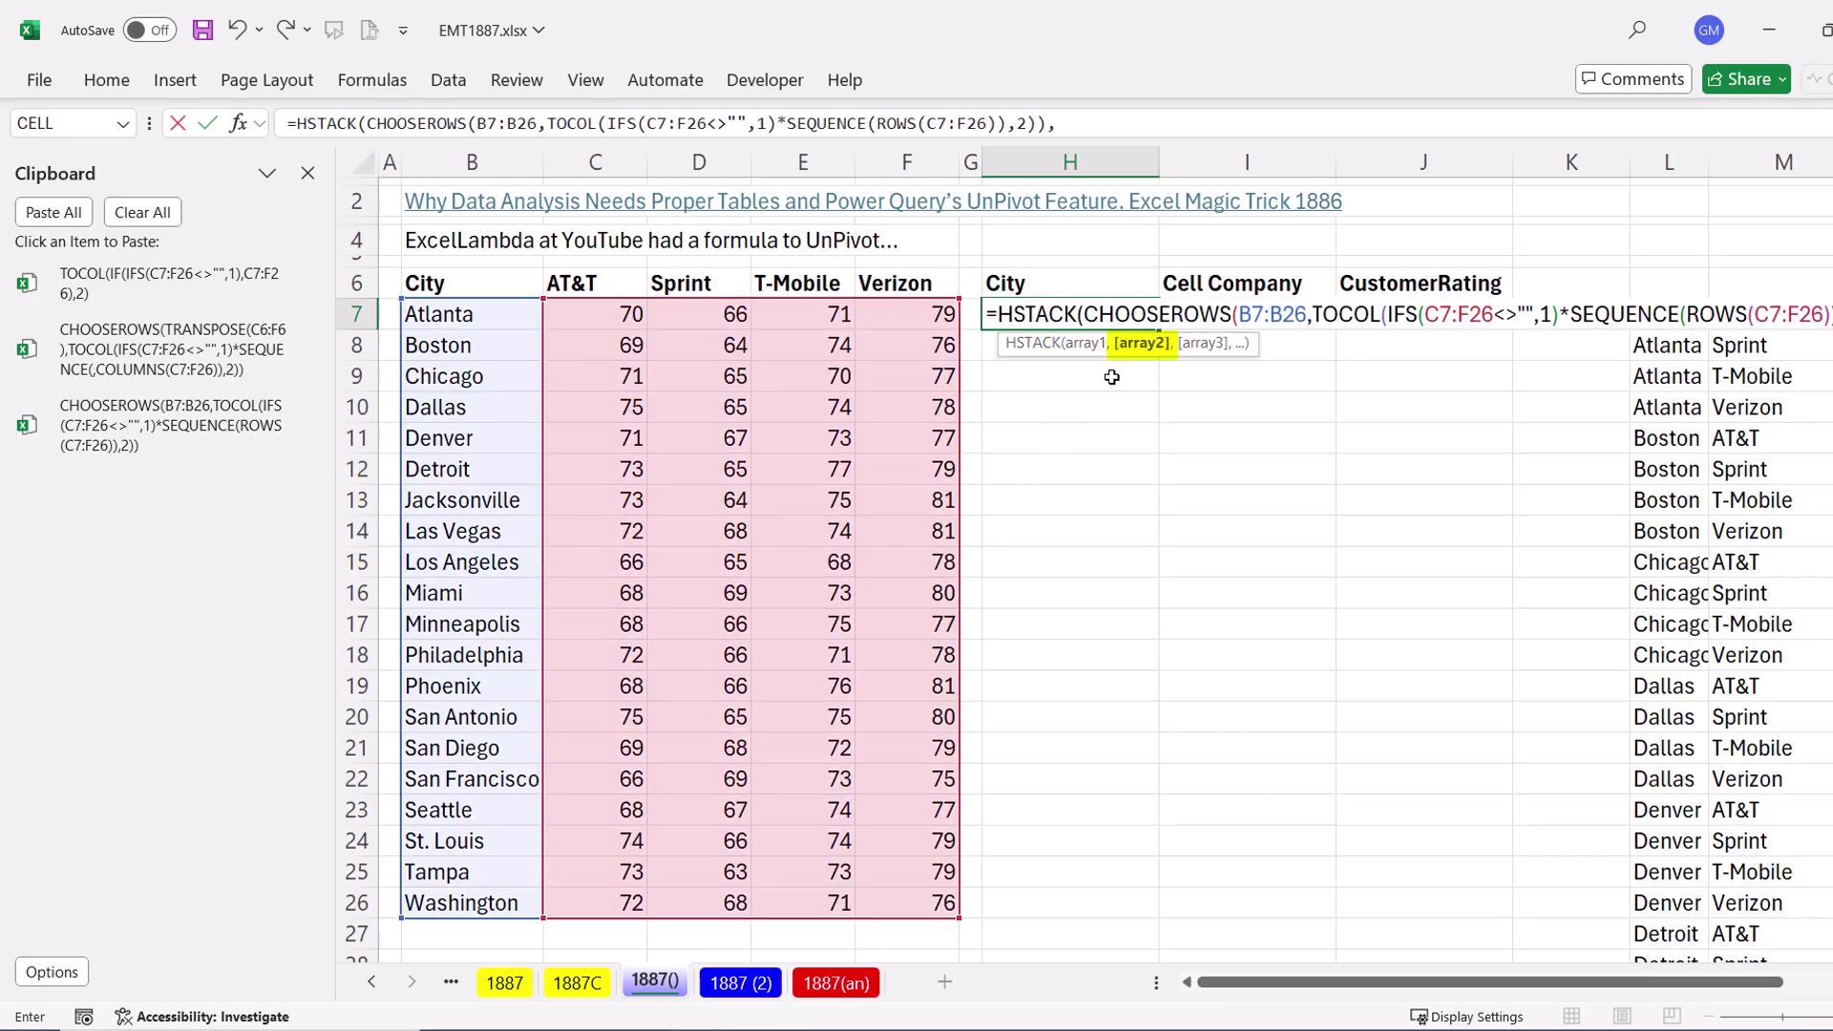
pyautogui.click(272, 332)
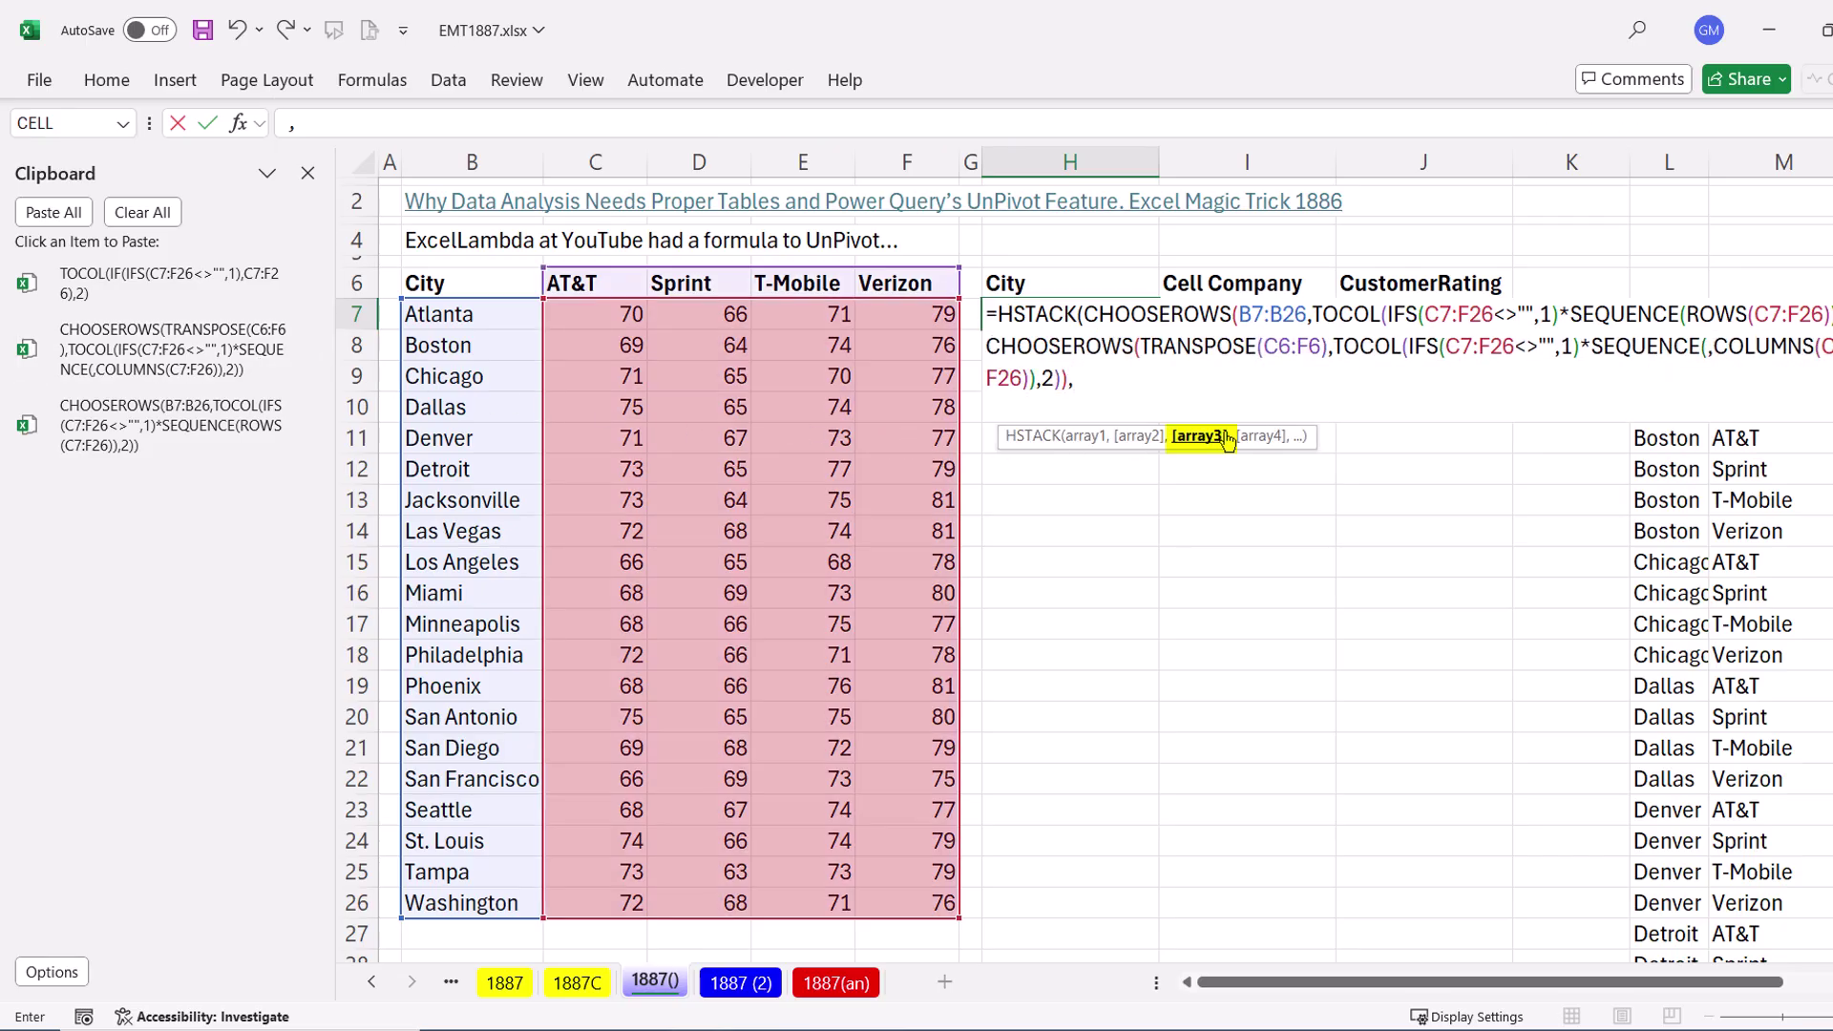
pyautogui.write(',')
pyautogui.click(131, 302)
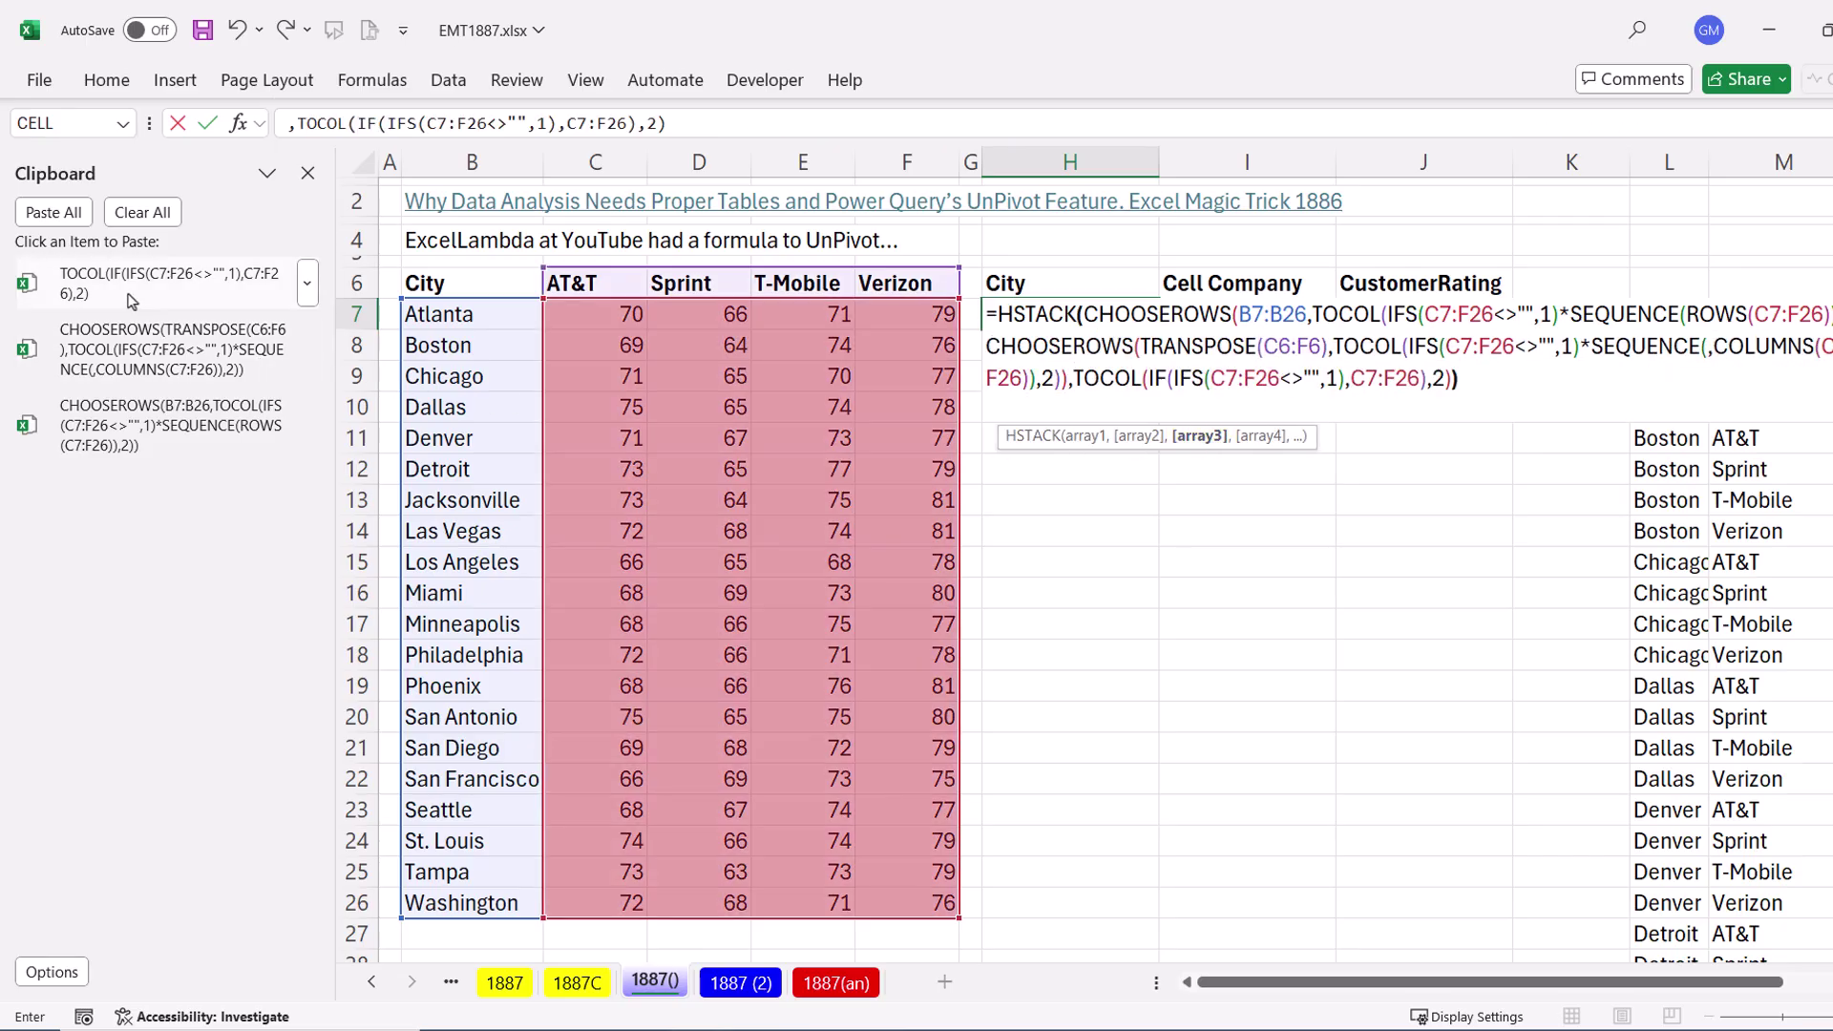
pyautogui.write(')')
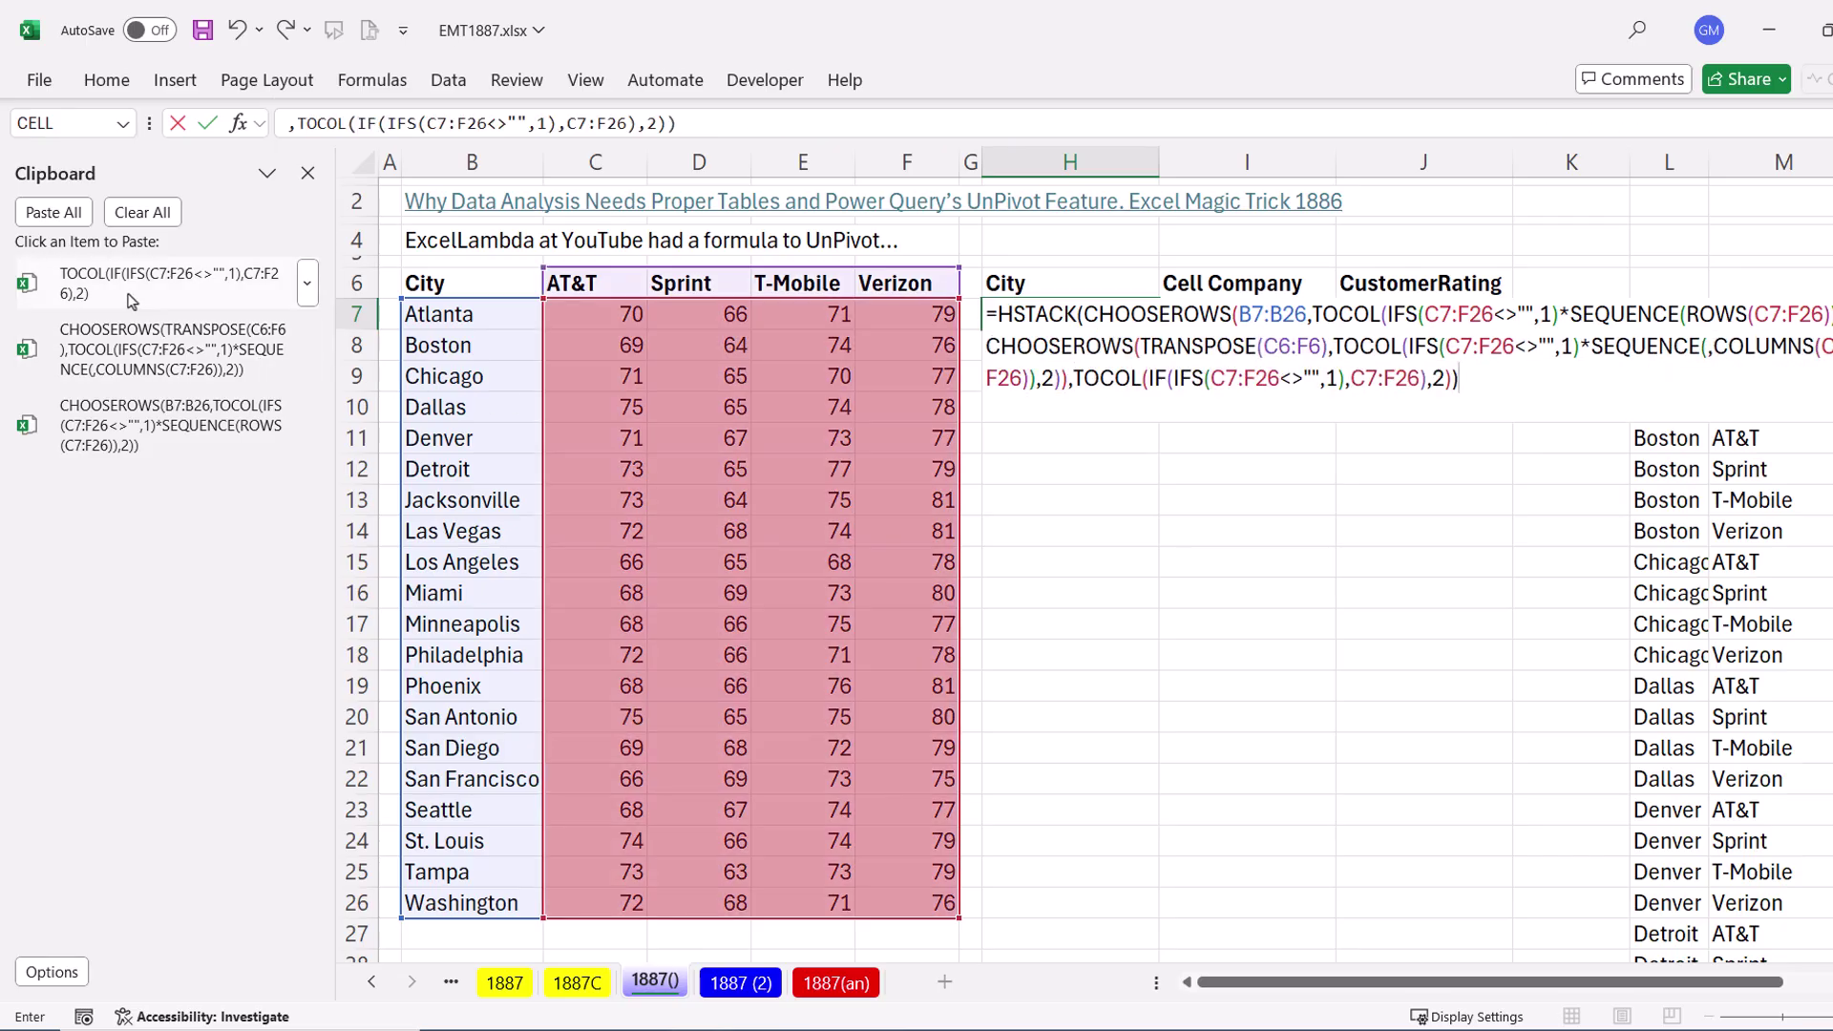
pyautogui.hotkey('ctrl', 'Return')
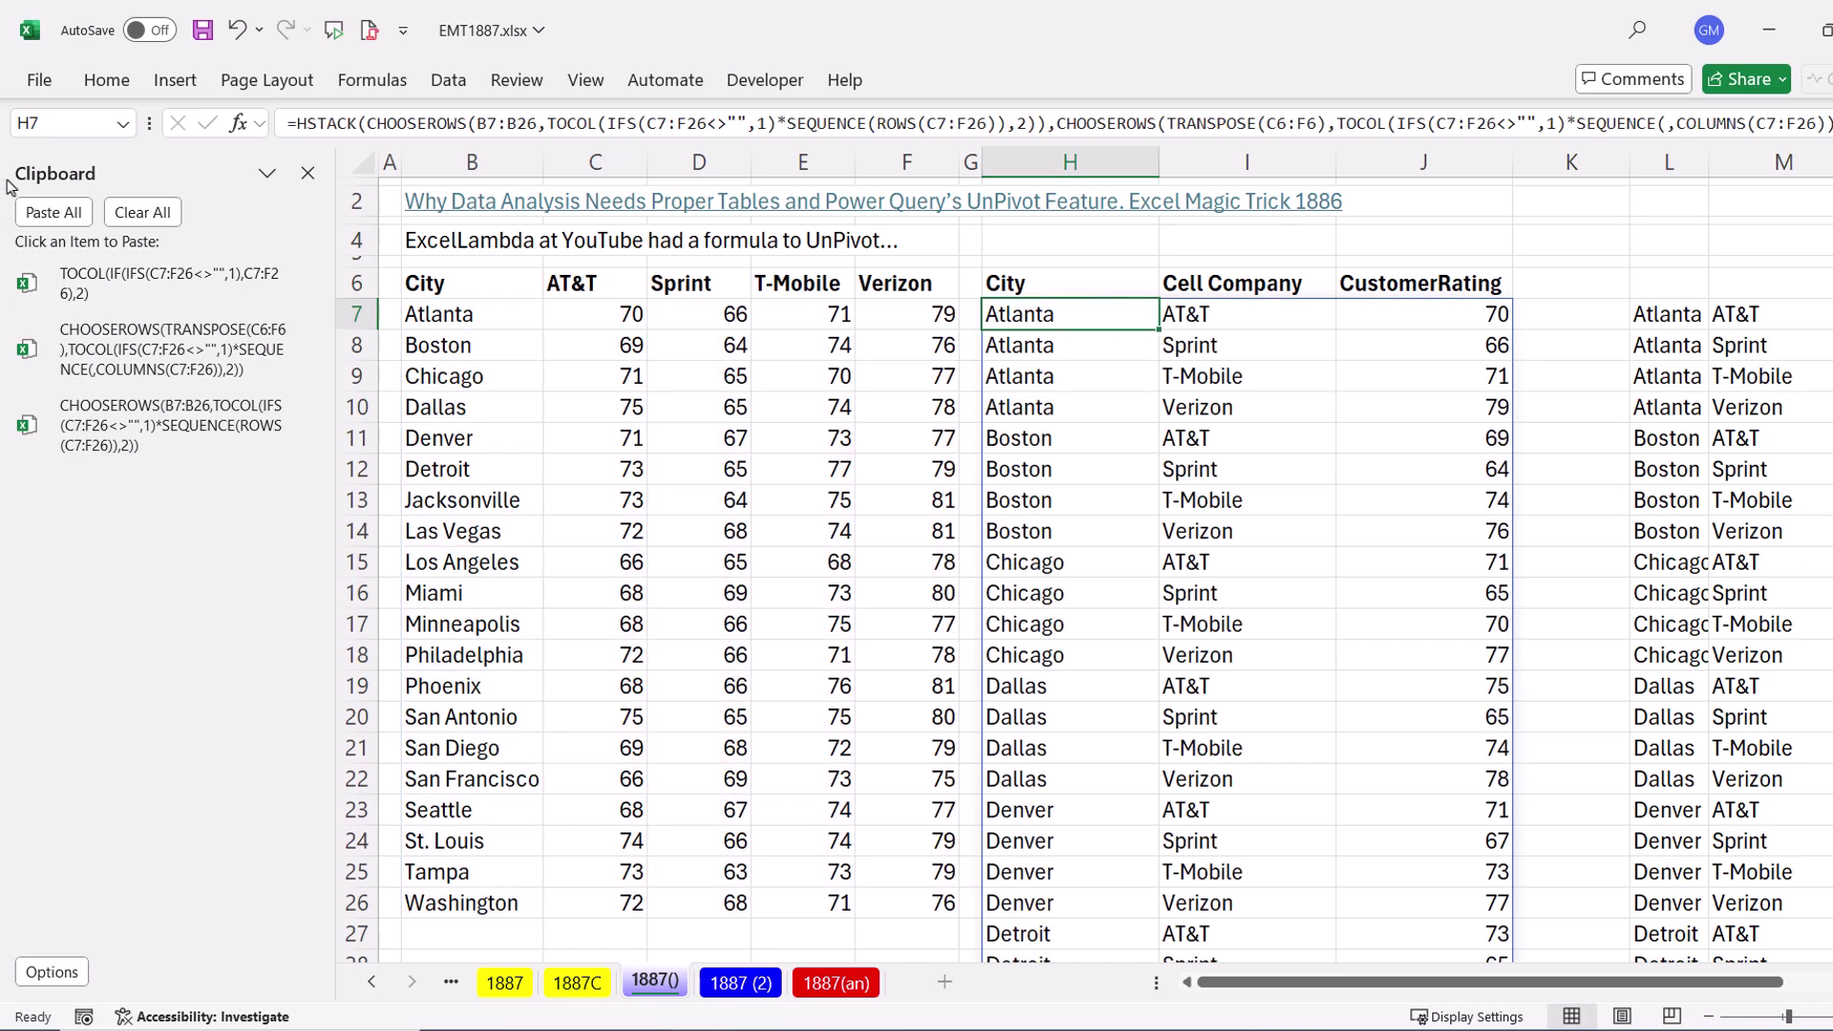
# Test the HSTACK list by clearing Atlanta's AT&T and Sprint ratings, then undo
pyautogui.moveTo(606, 312); pyautogui.dragTo(687, 315)
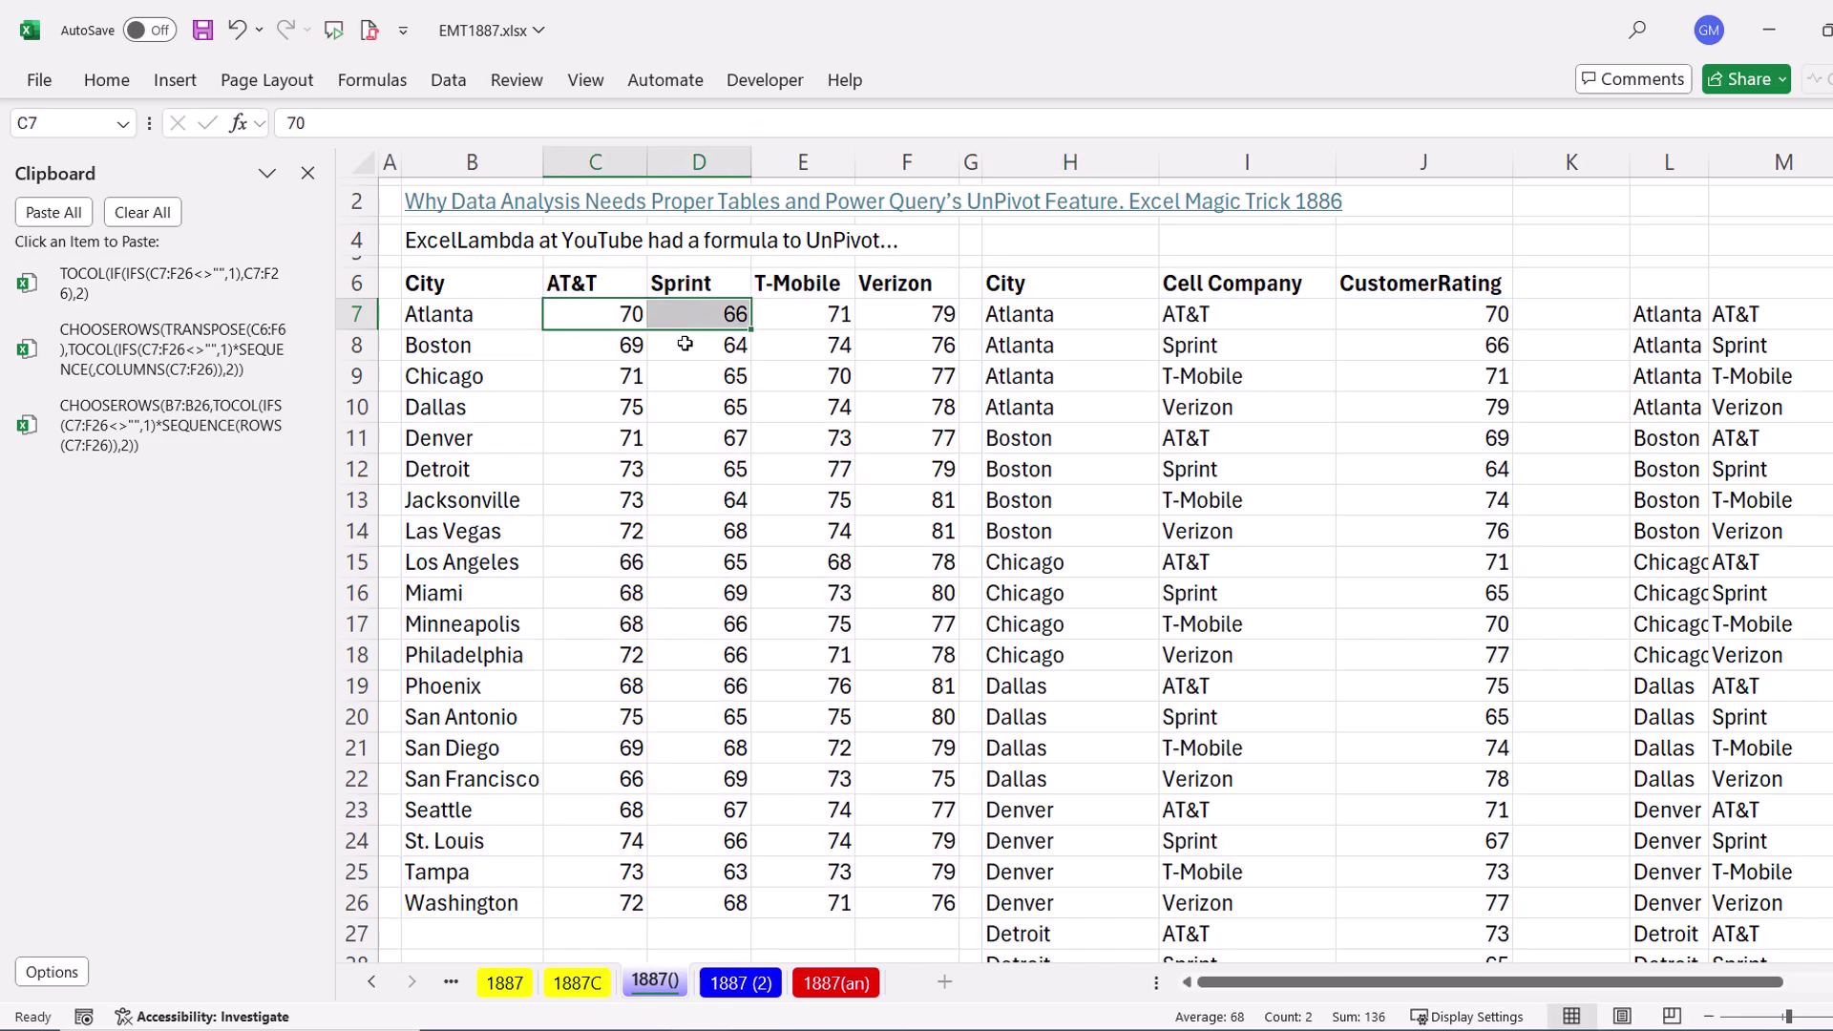
pyautogui.press('Delete')
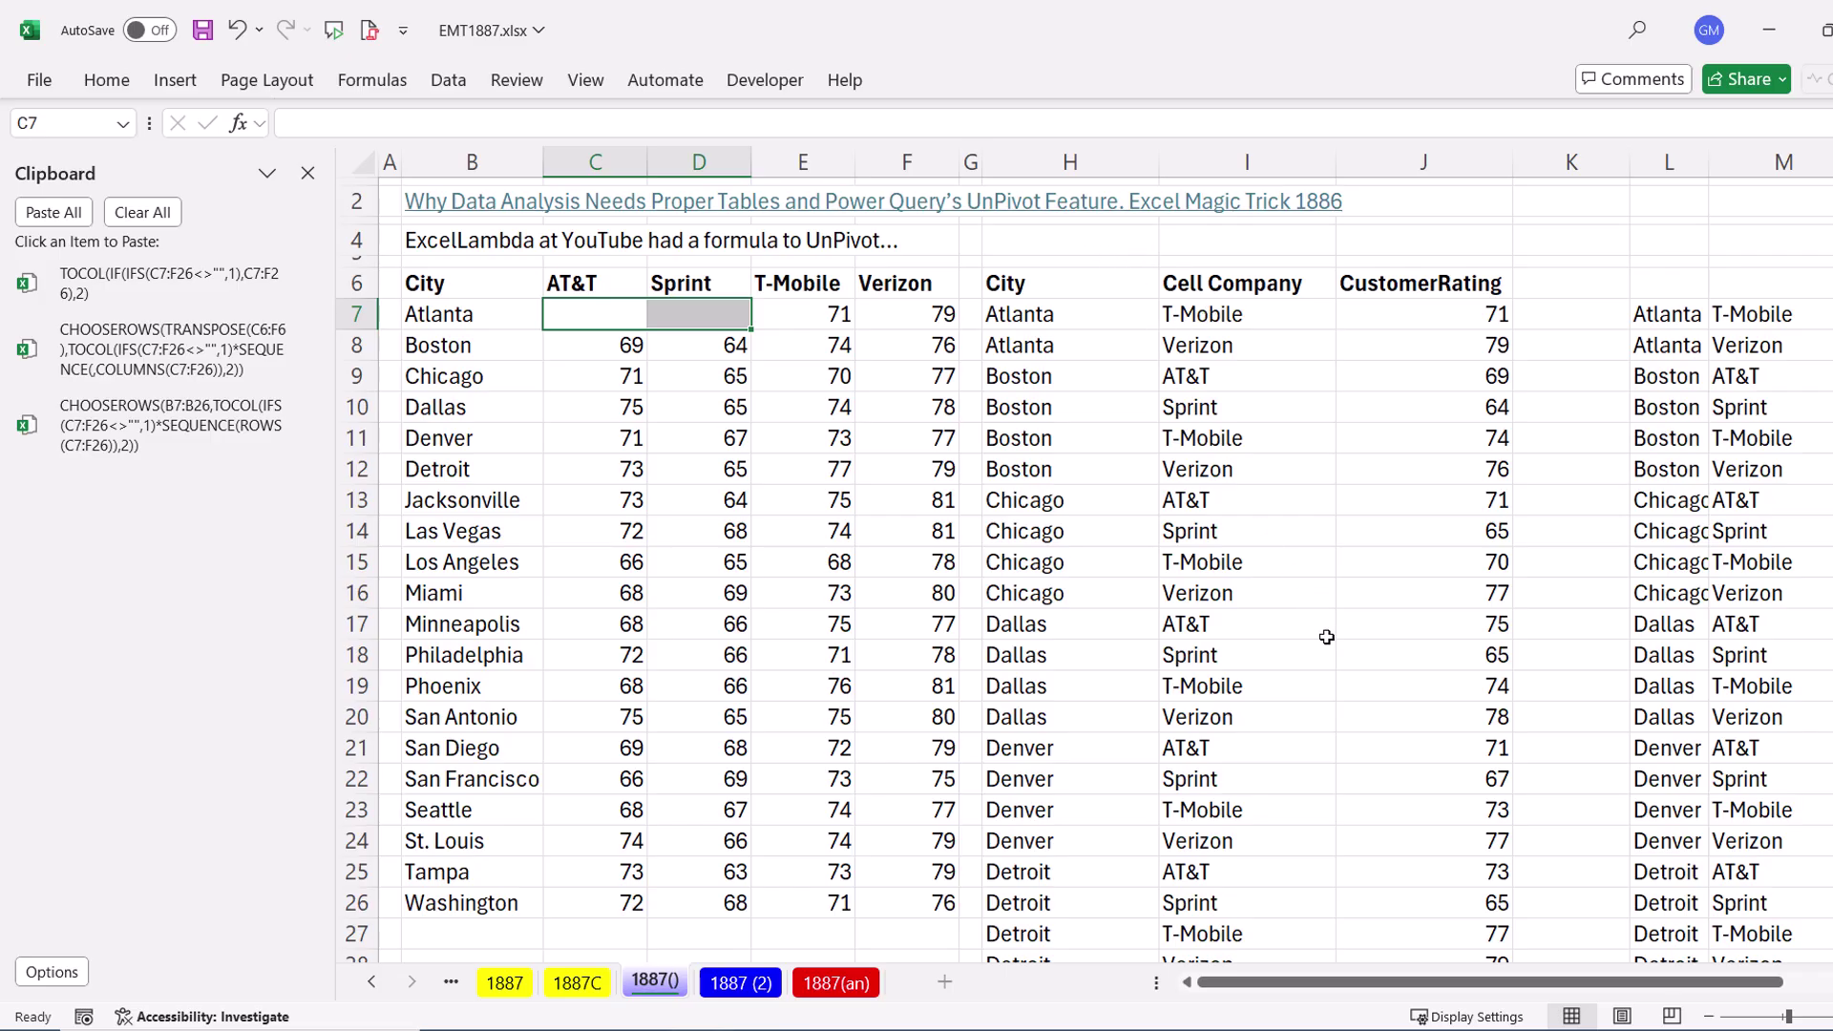
pyautogui.hotkey('ctrl', 'z')
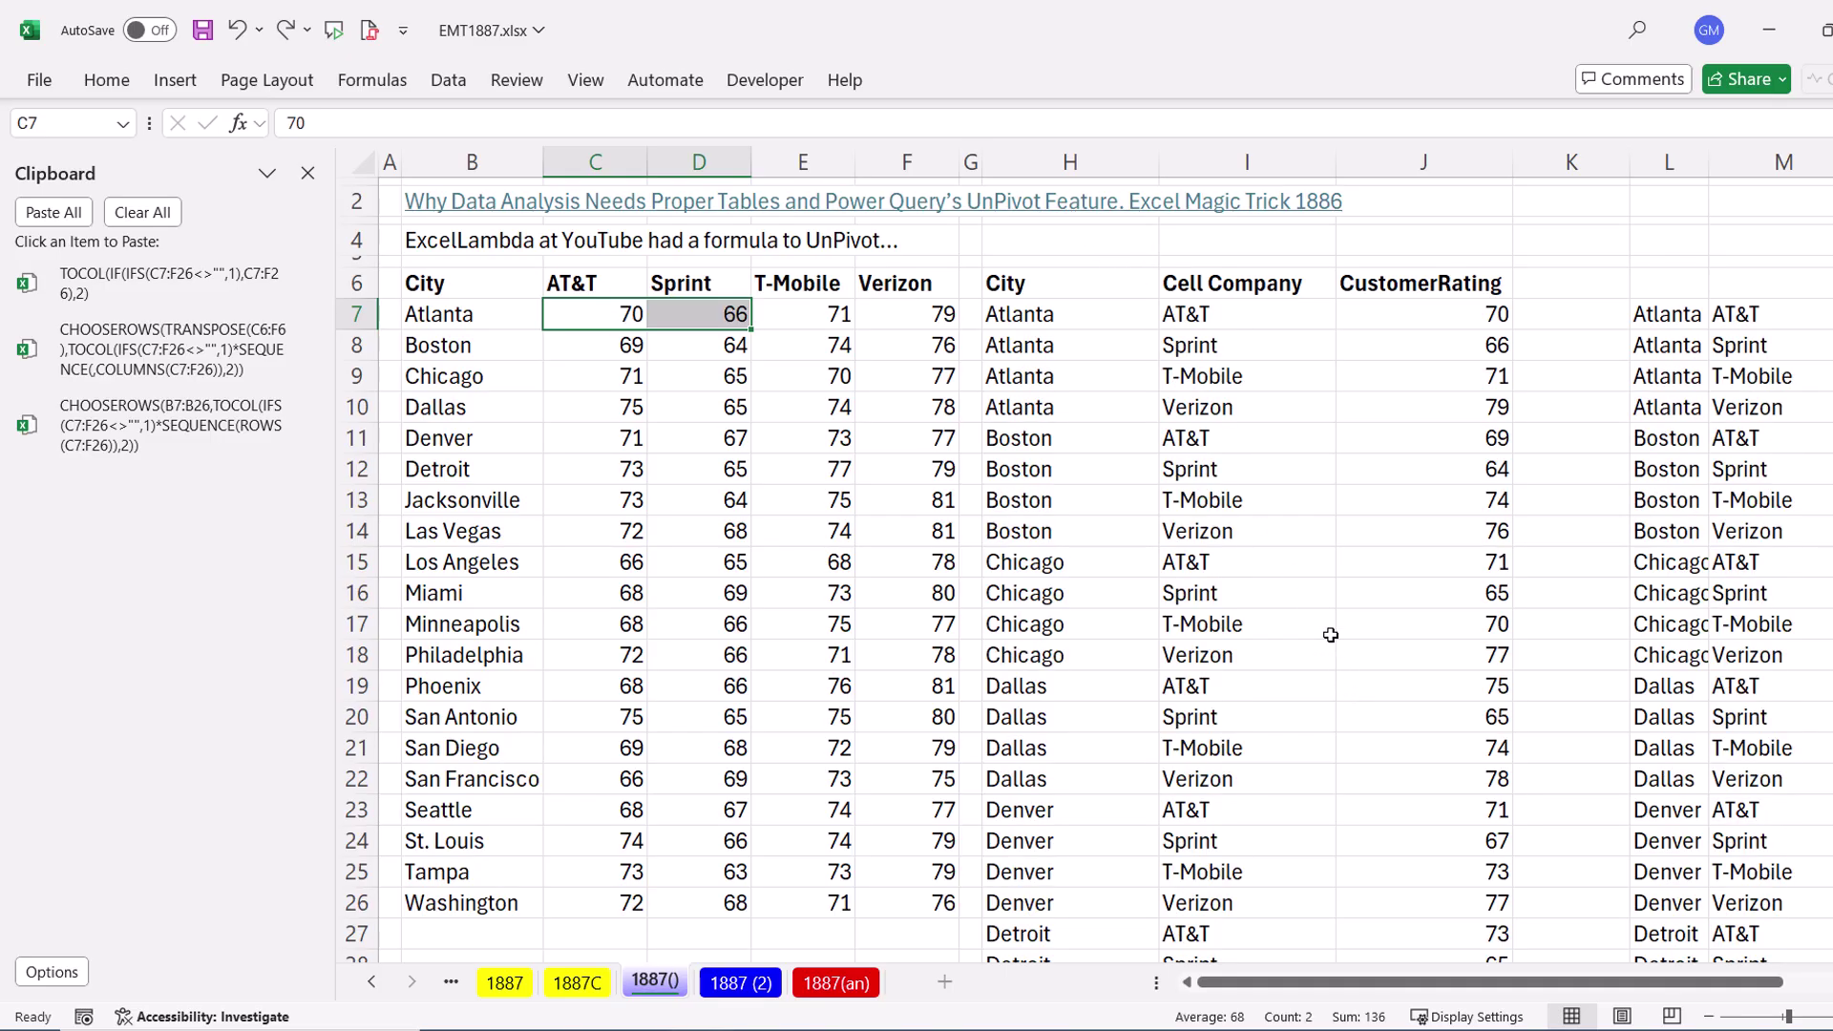
# Shift the existing row-7 HSTACK result formulas to the right to free H7
pyautogui.doubleClick(1085, 315)
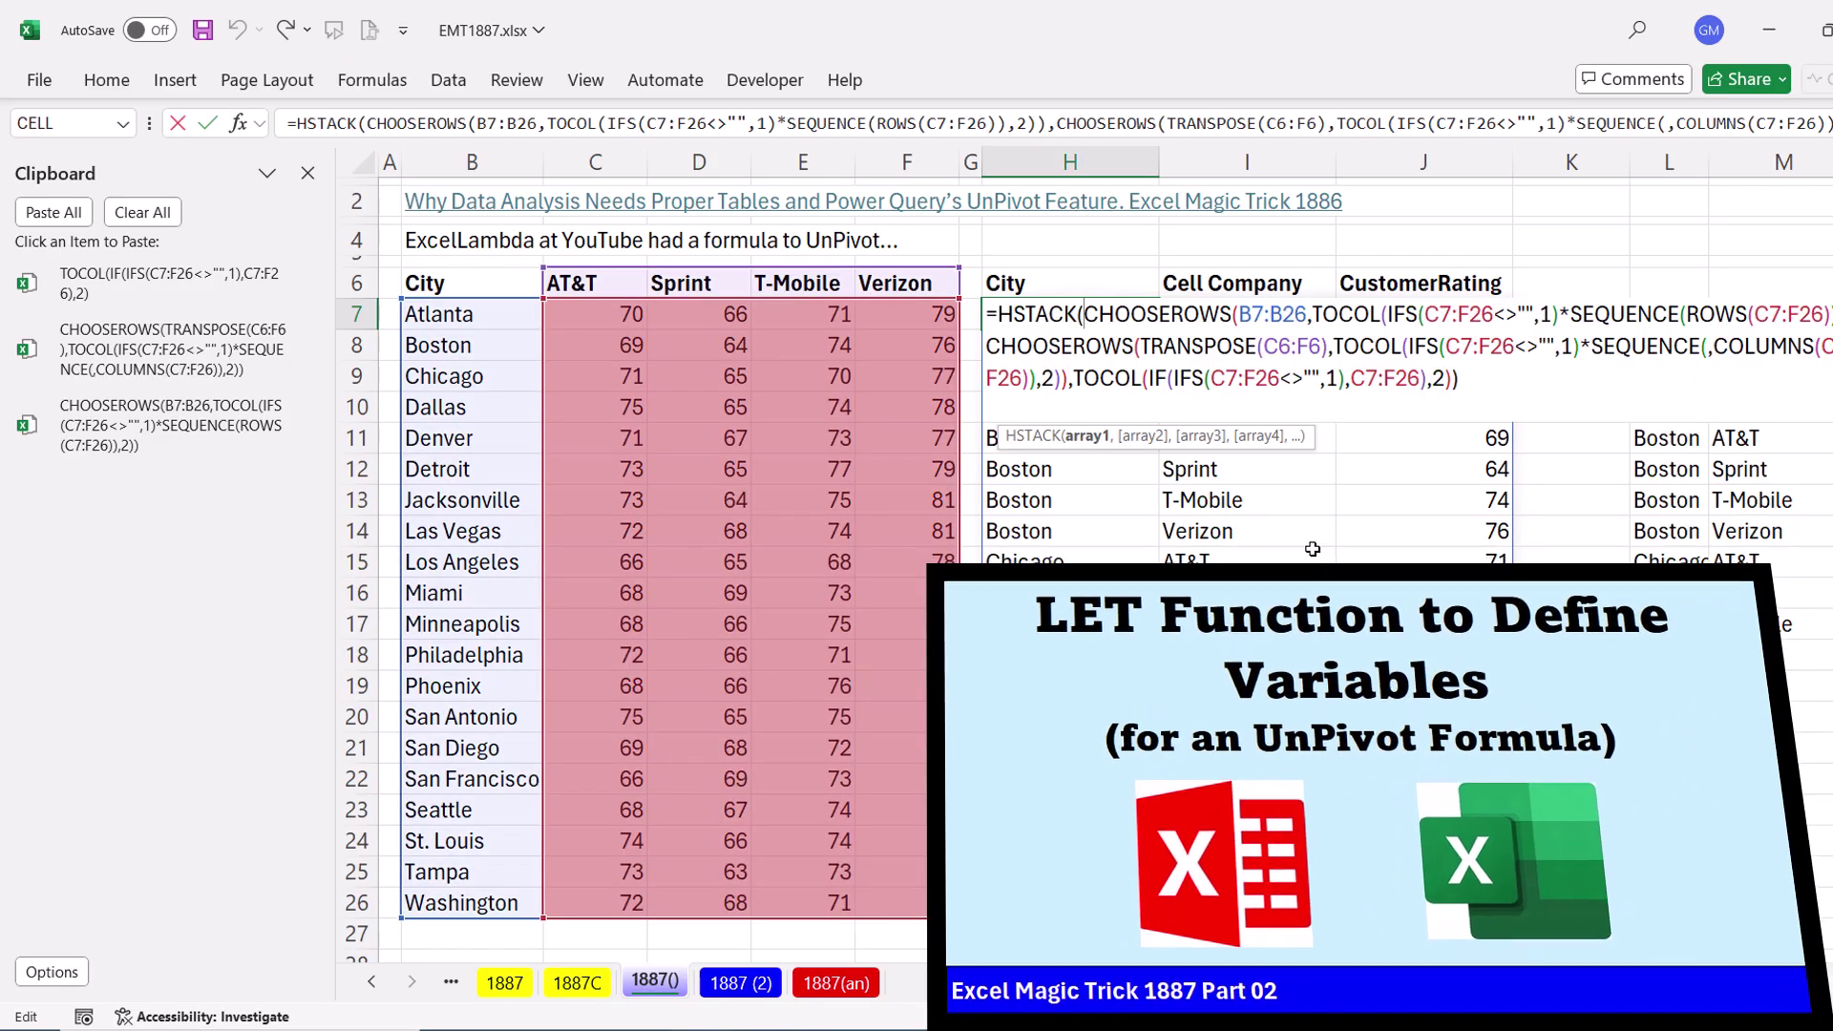
pyautogui.press('Escape')
pyautogui.hotkey('ctrl', 'shift', 'Right')
pyautogui.hotkey('ctrl', 'shift', 'Right')
pyautogui.hotkey('ctrl', 'shift', 'Right')
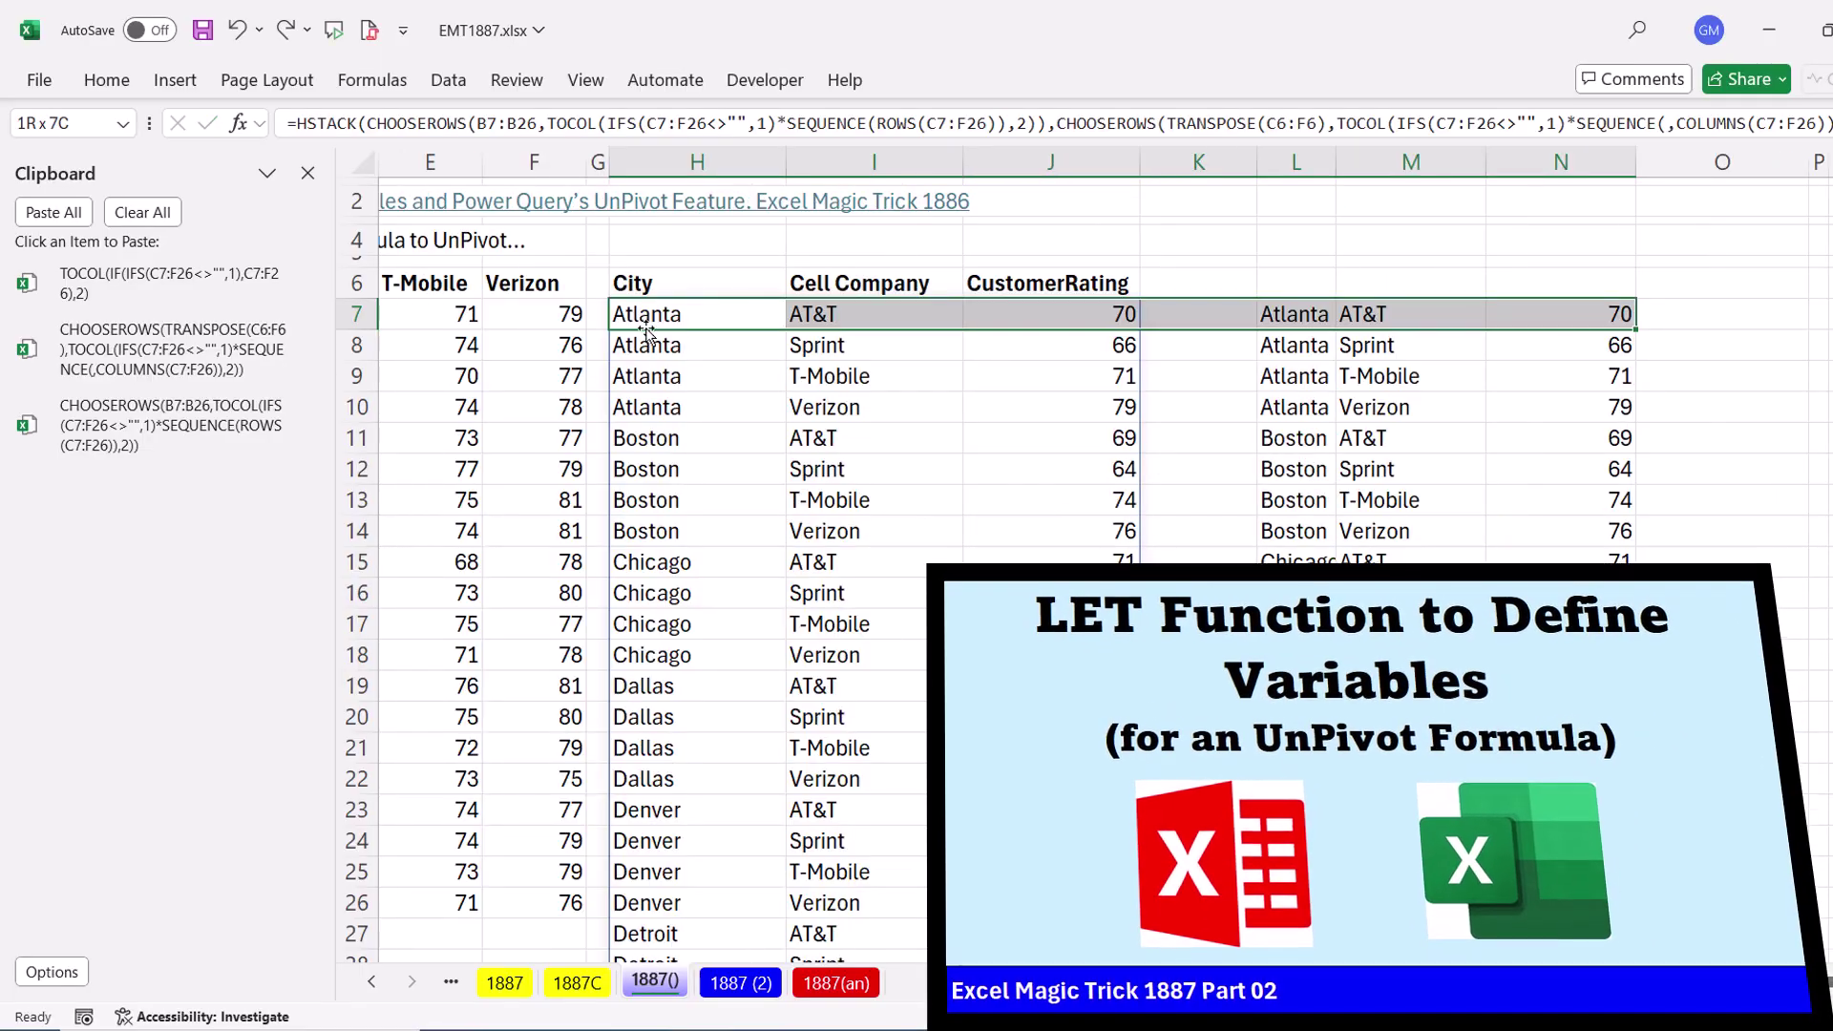
pyautogui.moveTo(645, 329); pyautogui.dragTo(1172, 329)
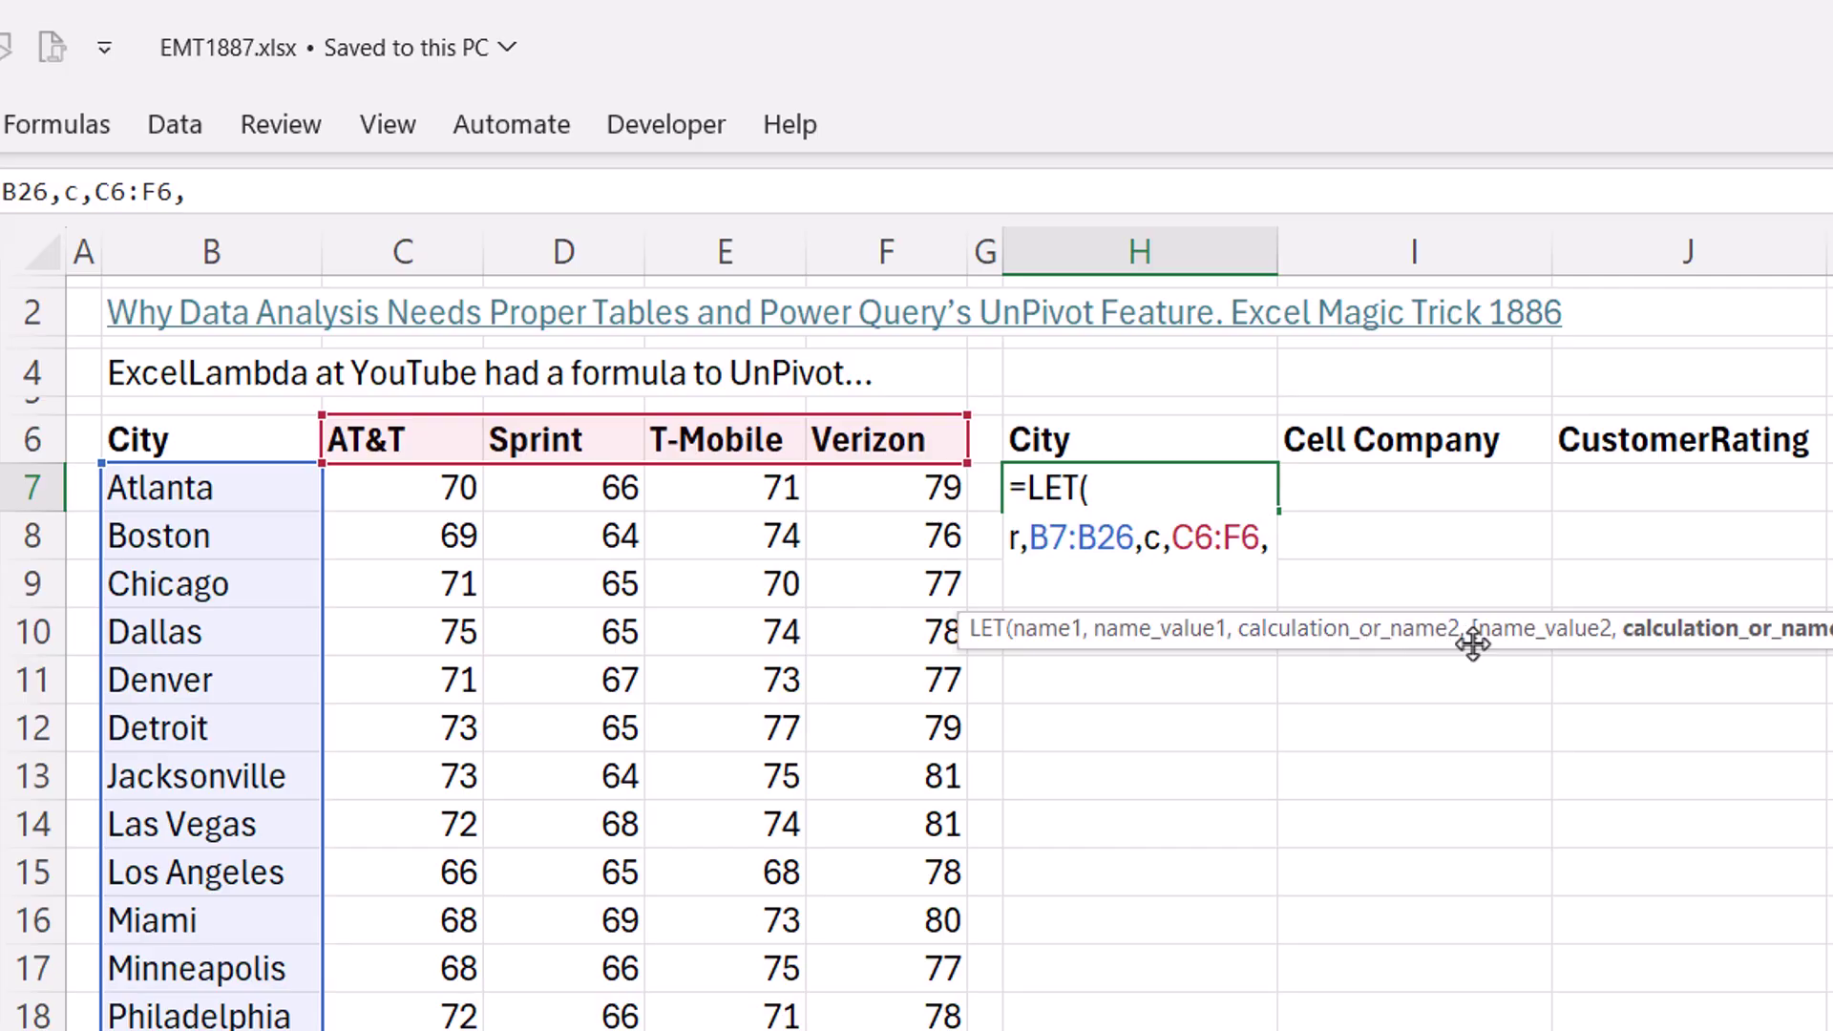
# Continue the H7 LET with v as C7:F26 and, on a new line, i as IFS(v<>"",1)
pyautogui.moveTo(1473, 644); pyautogui.dragTo(955, 632)
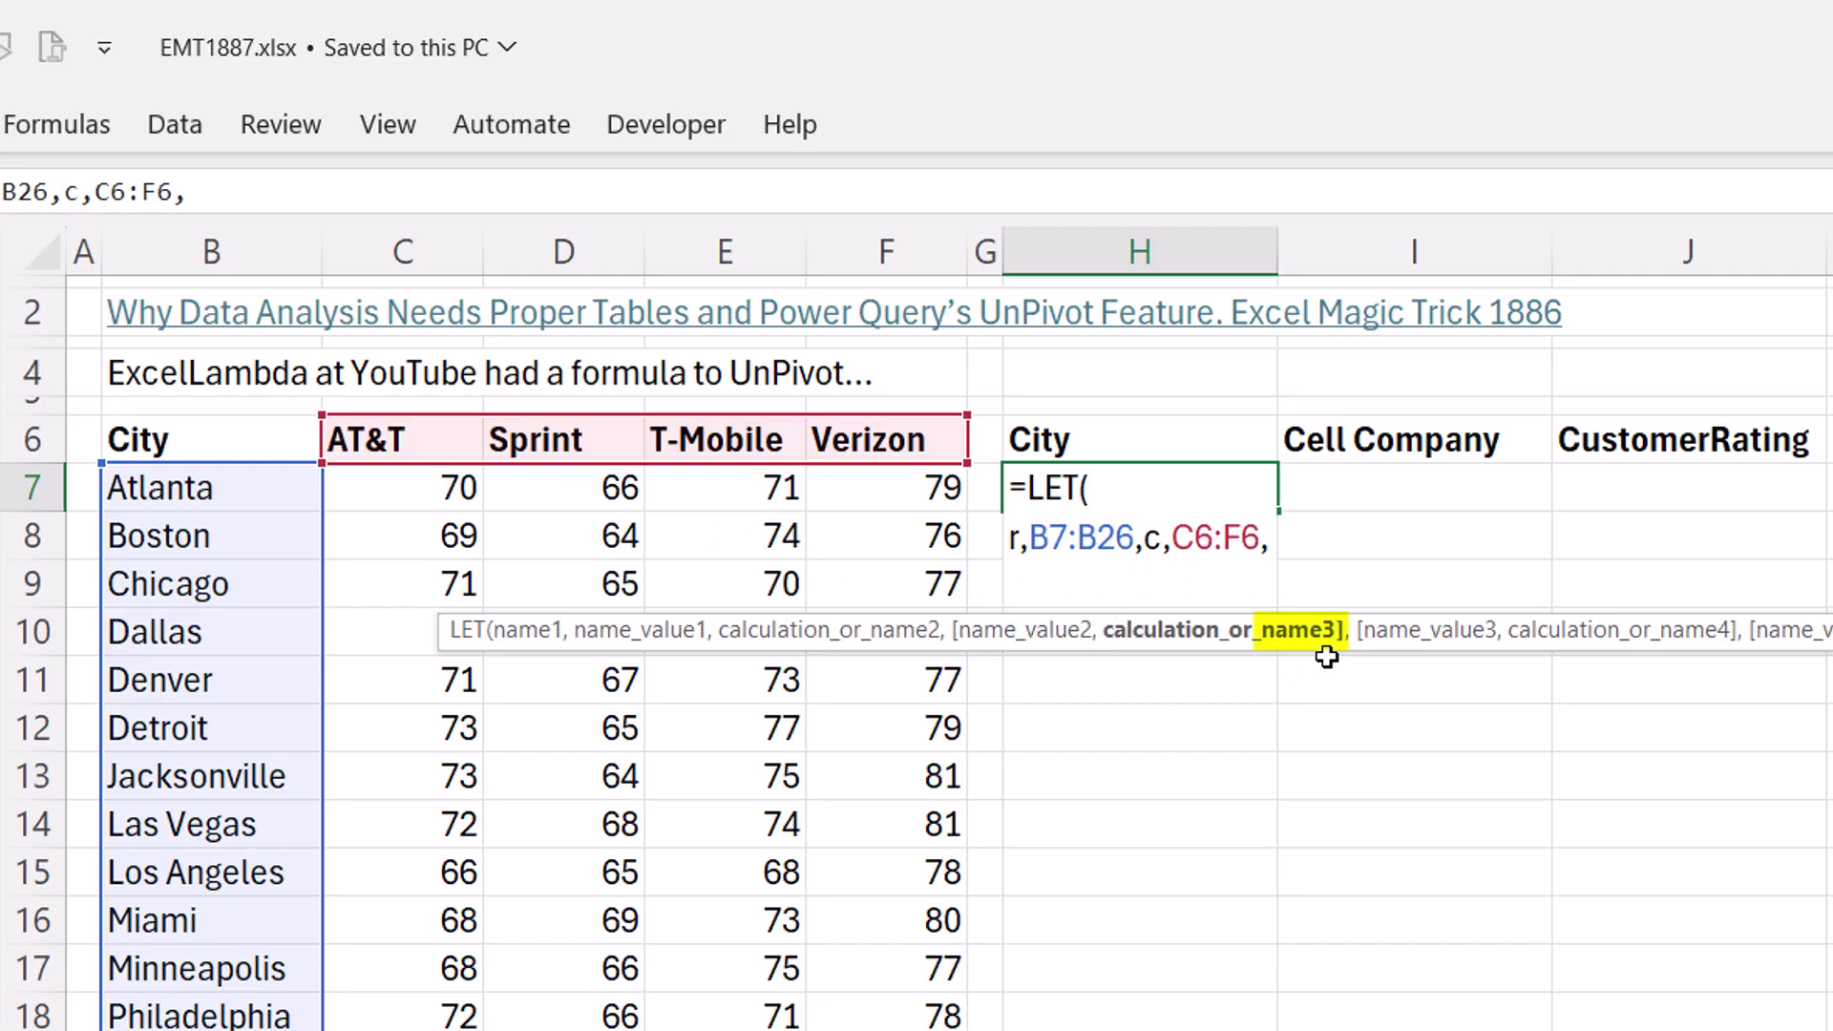
pyautogui.write('v,')
pyautogui.moveTo(429, 485); pyautogui.dragTo(888, 1030)
pyautogui.write(',')
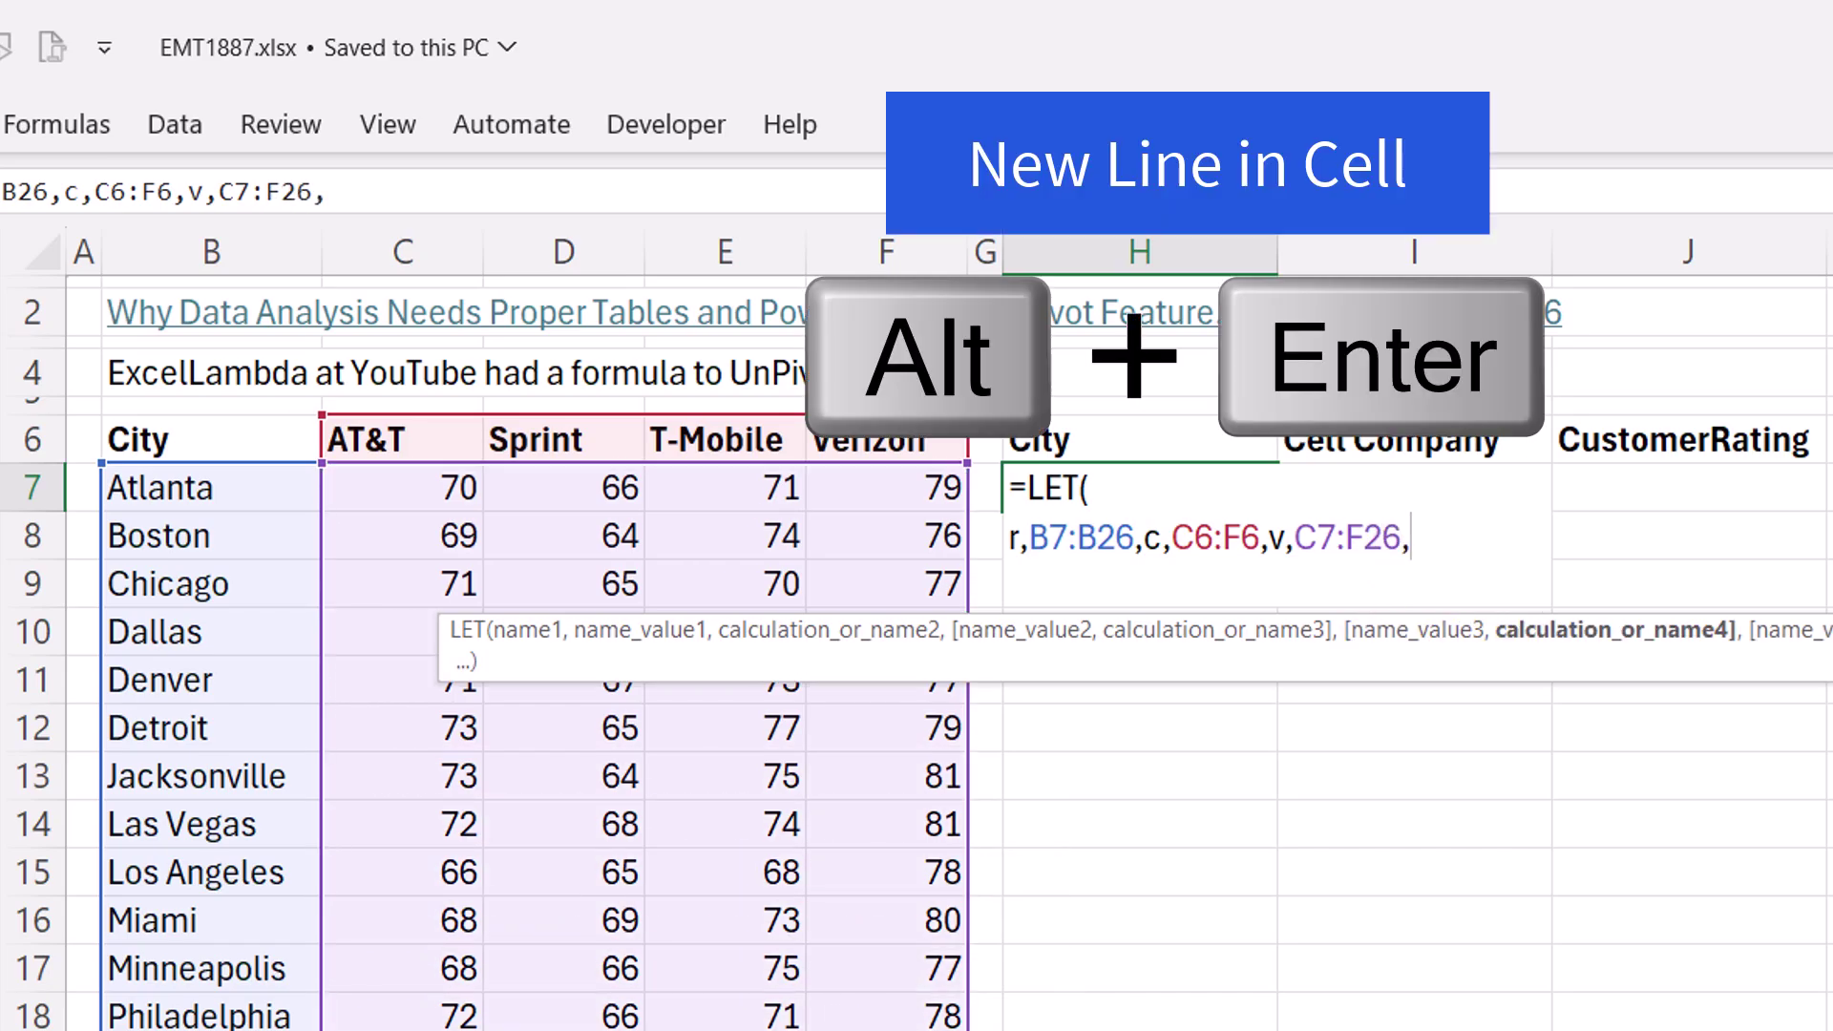
pyautogui.hotkey('alt', 'Return')
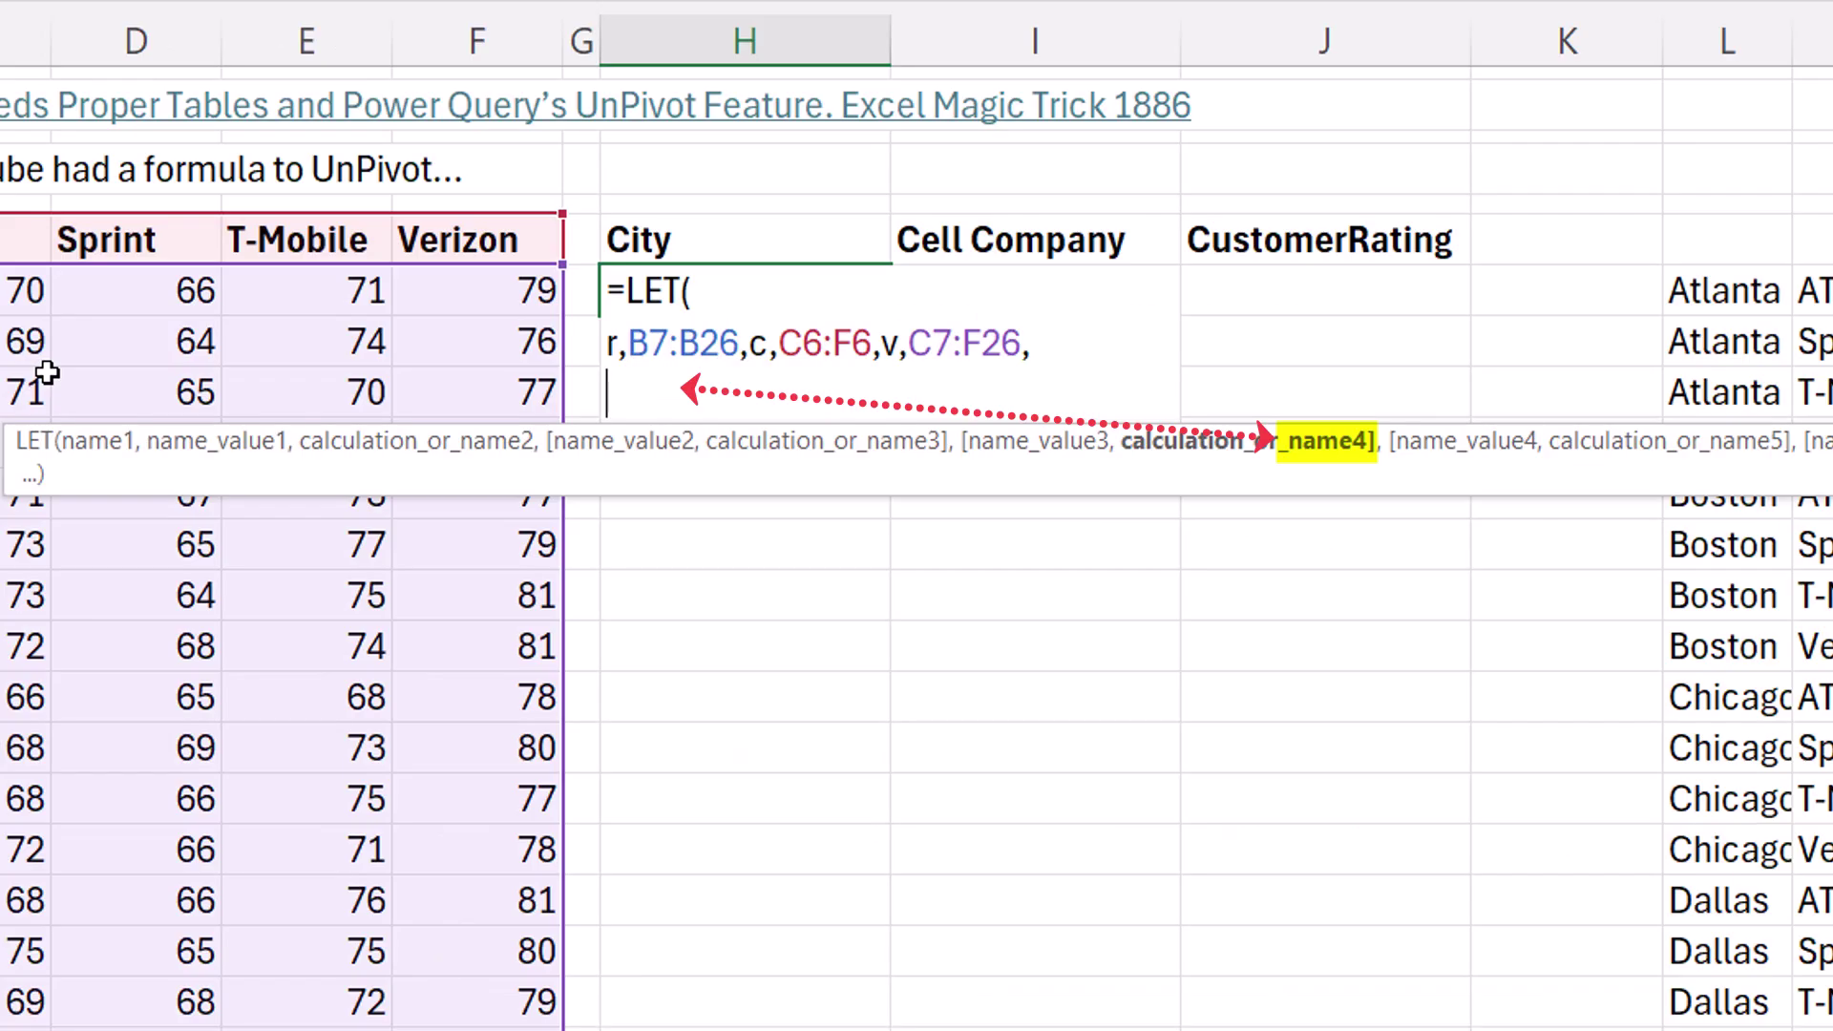
pyautogui.write('i')
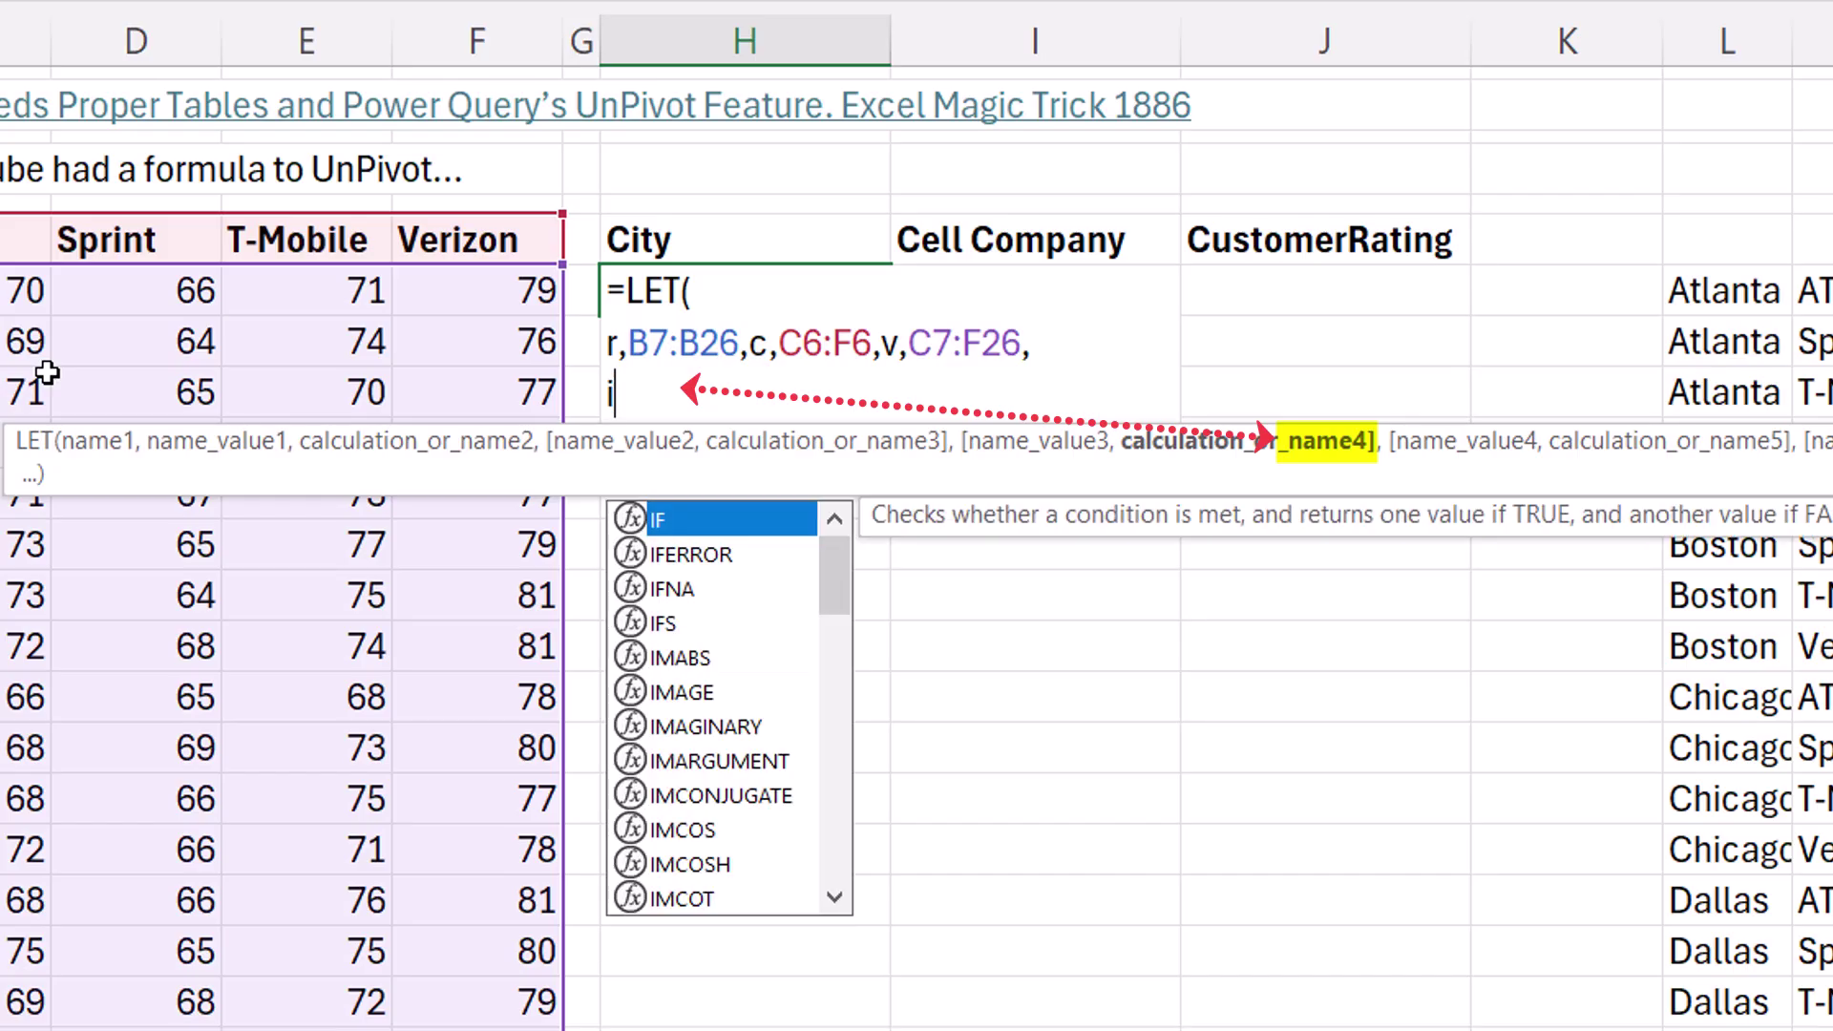
pyautogui.write(',')
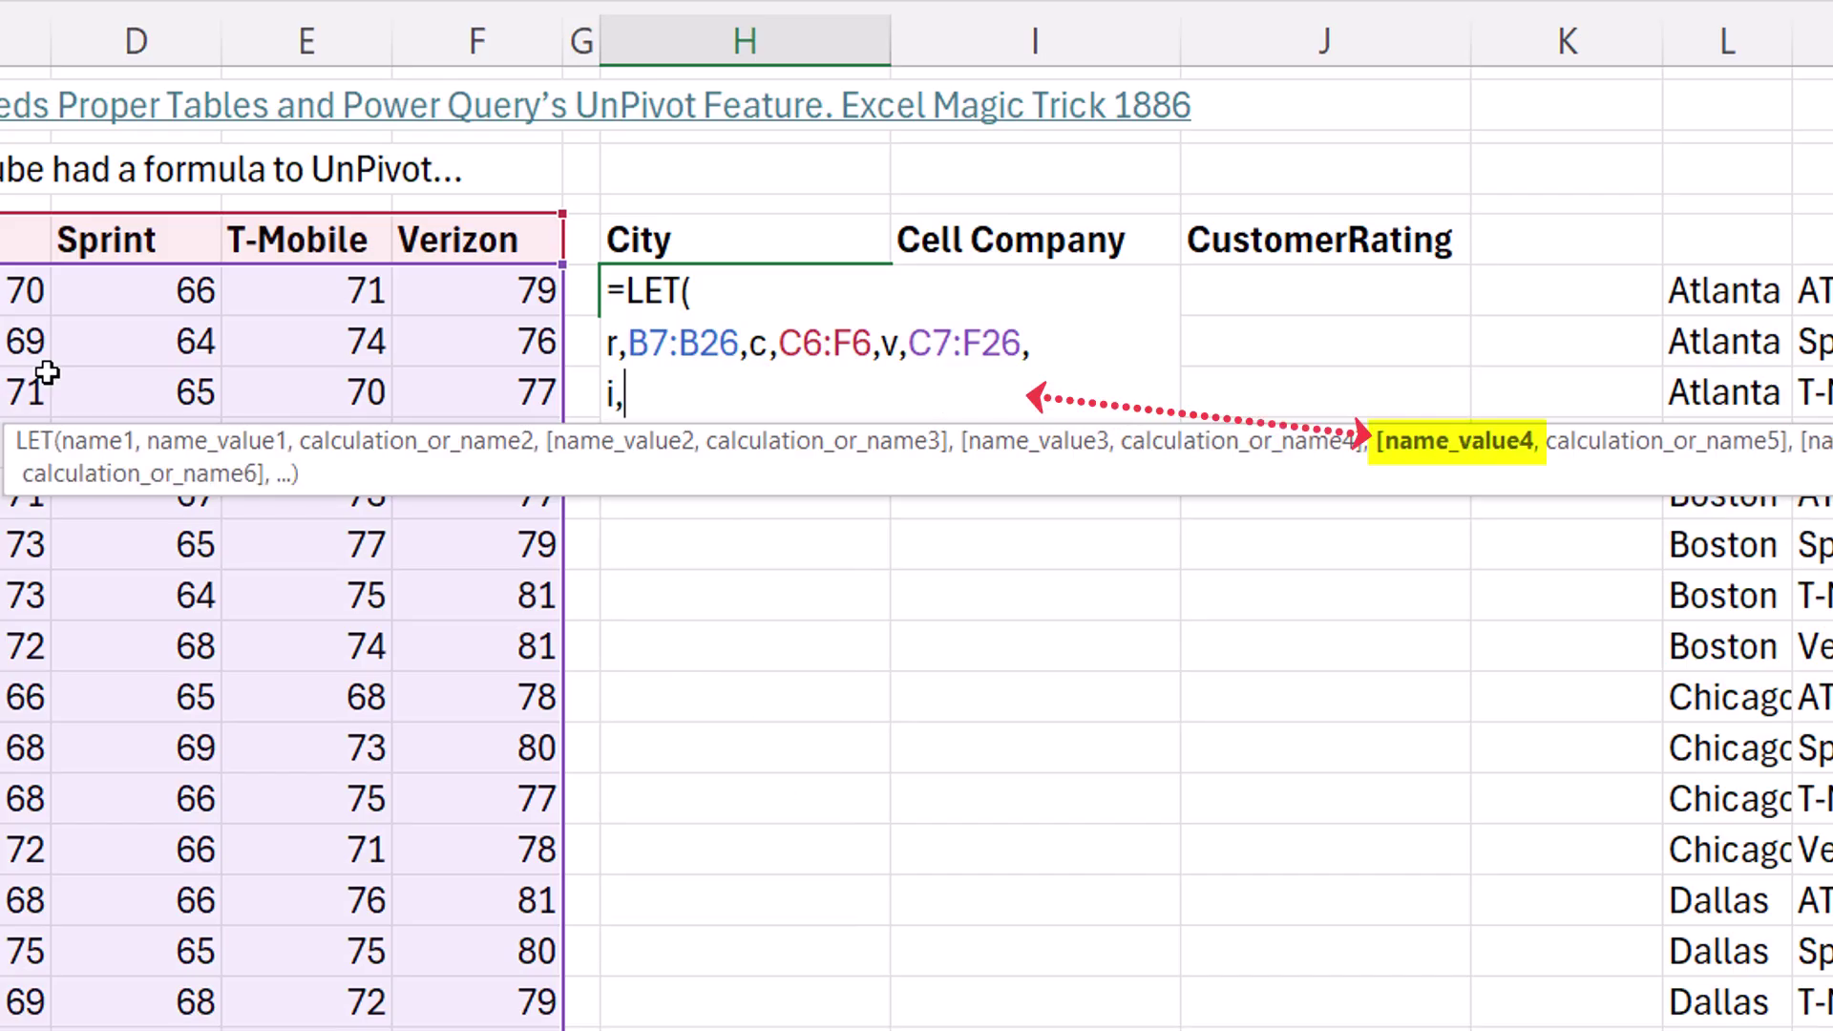
pyautogui.write('IFS(')
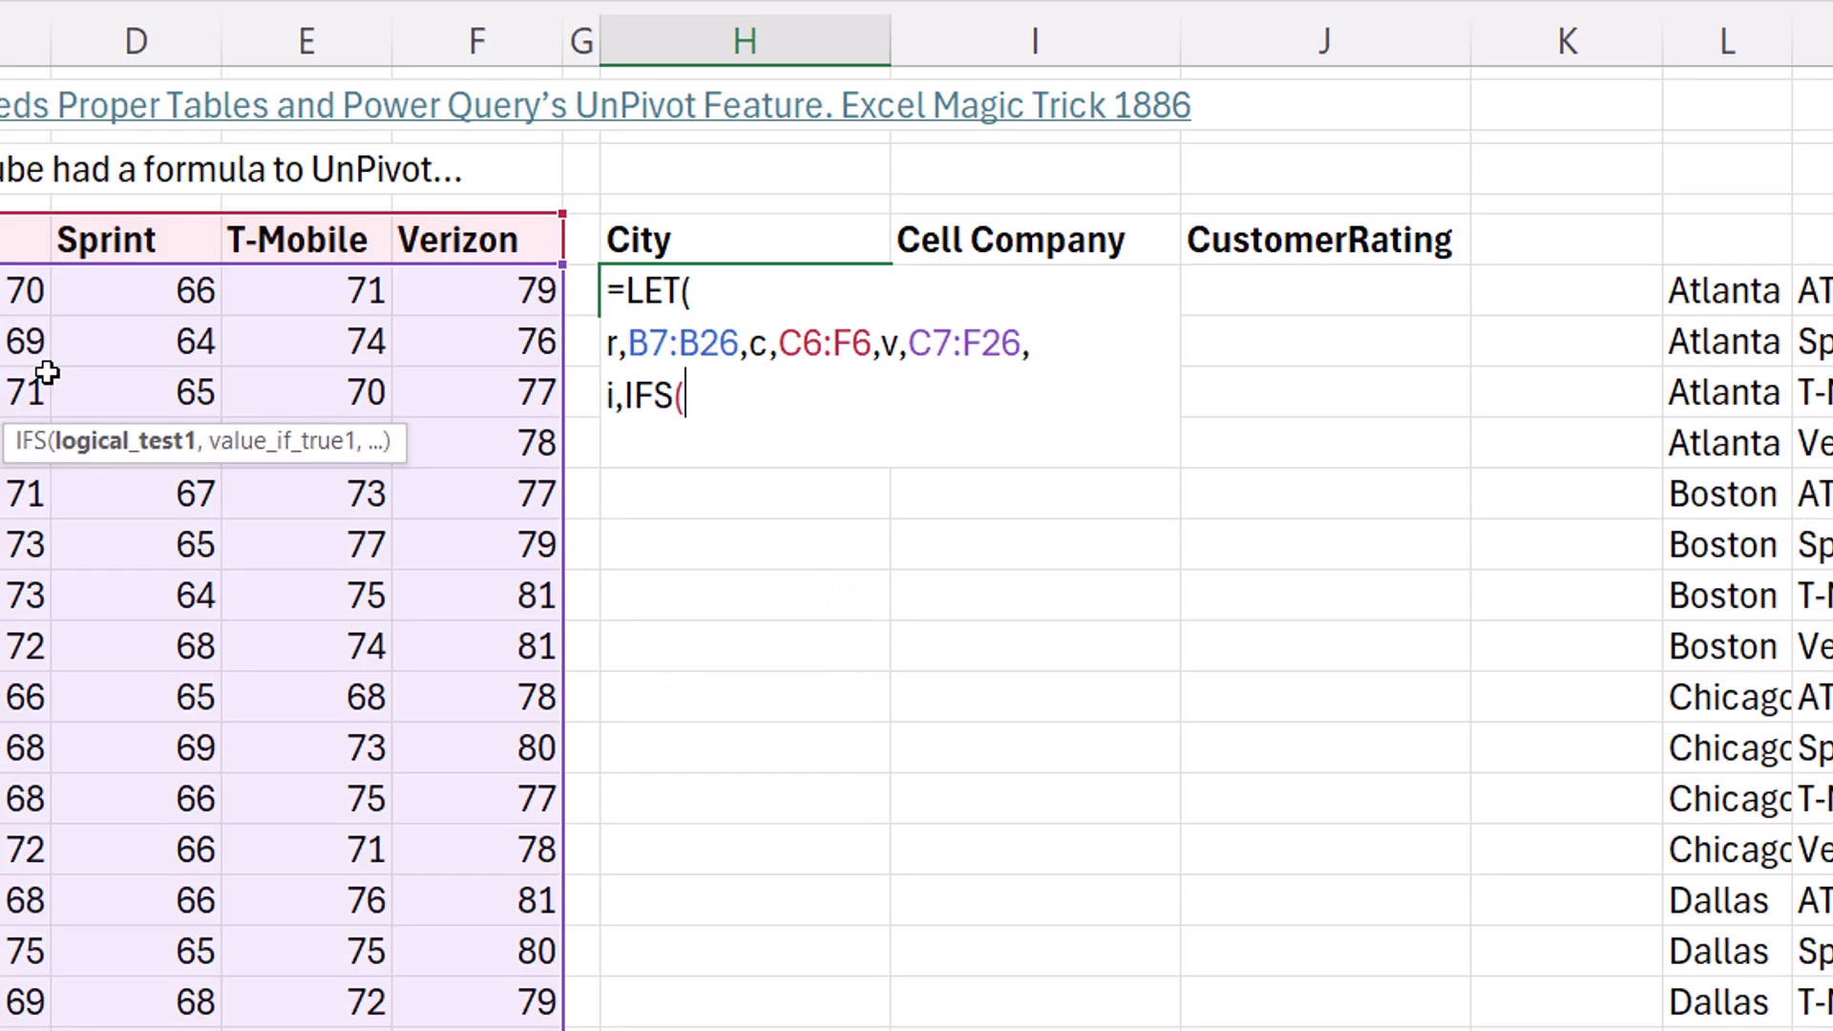
pyautogui.write('v')
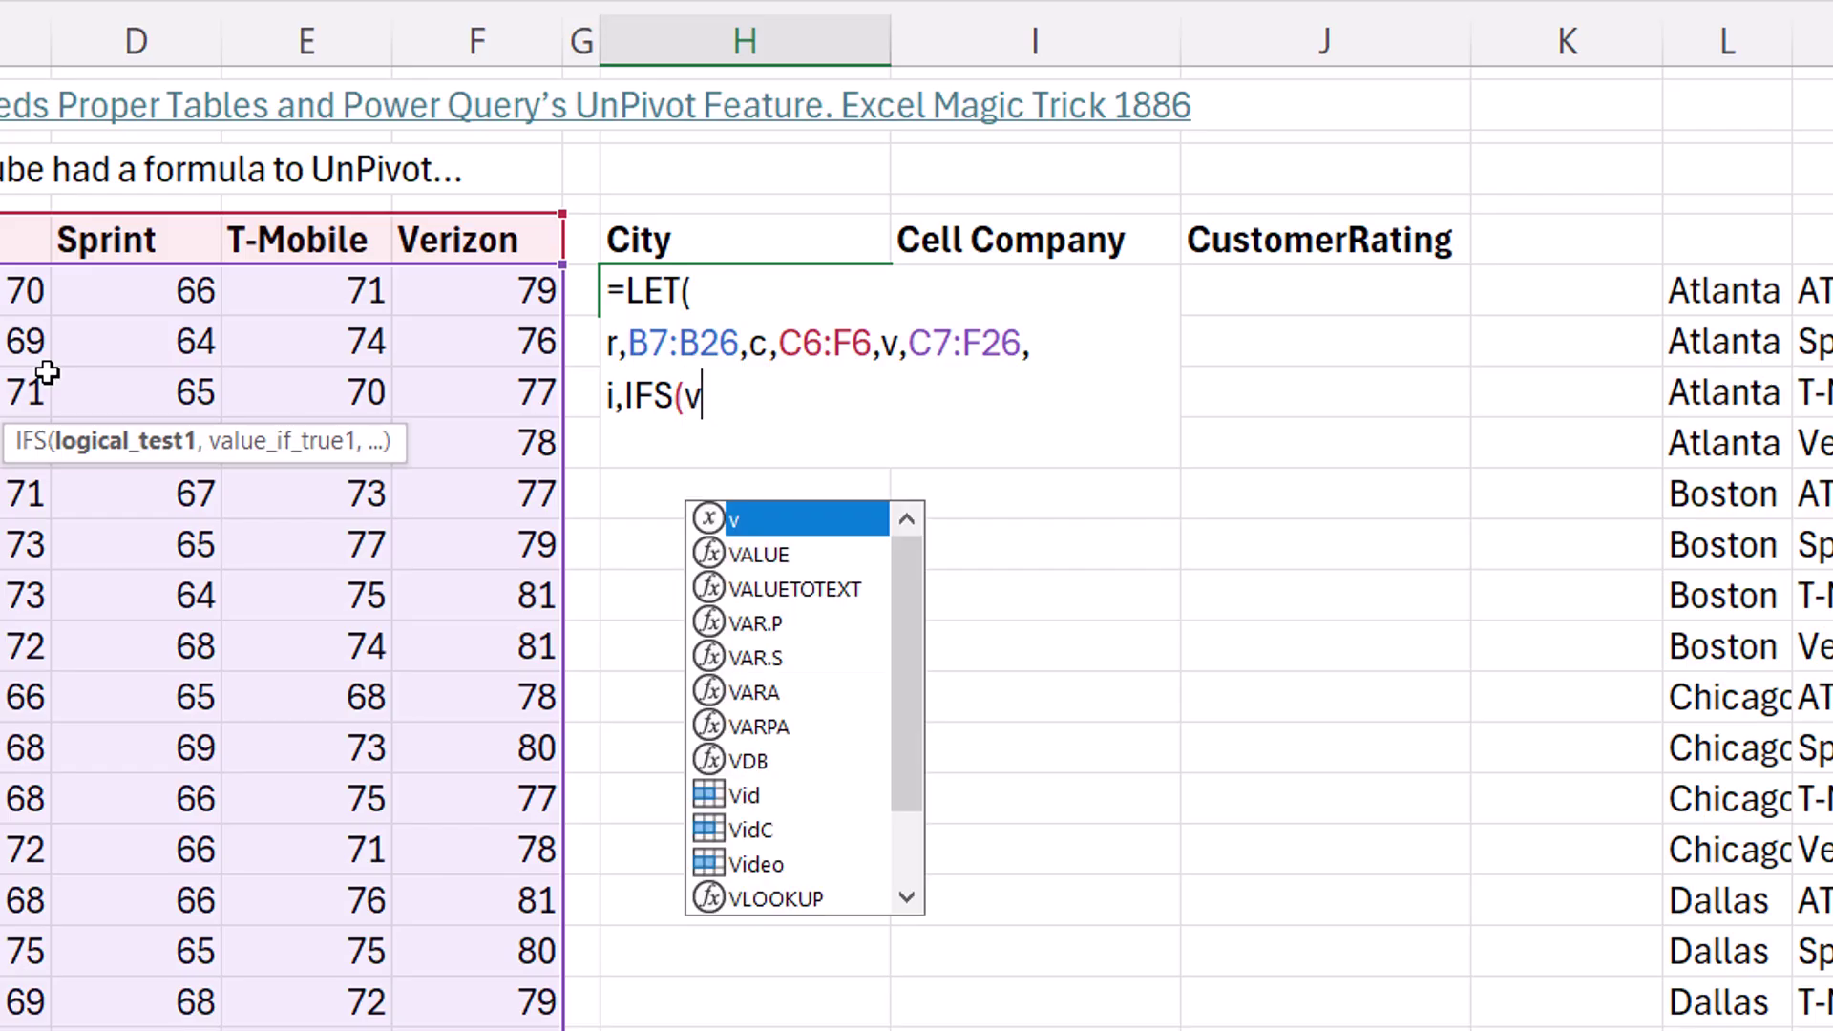
pyautogui.write('<>"",')
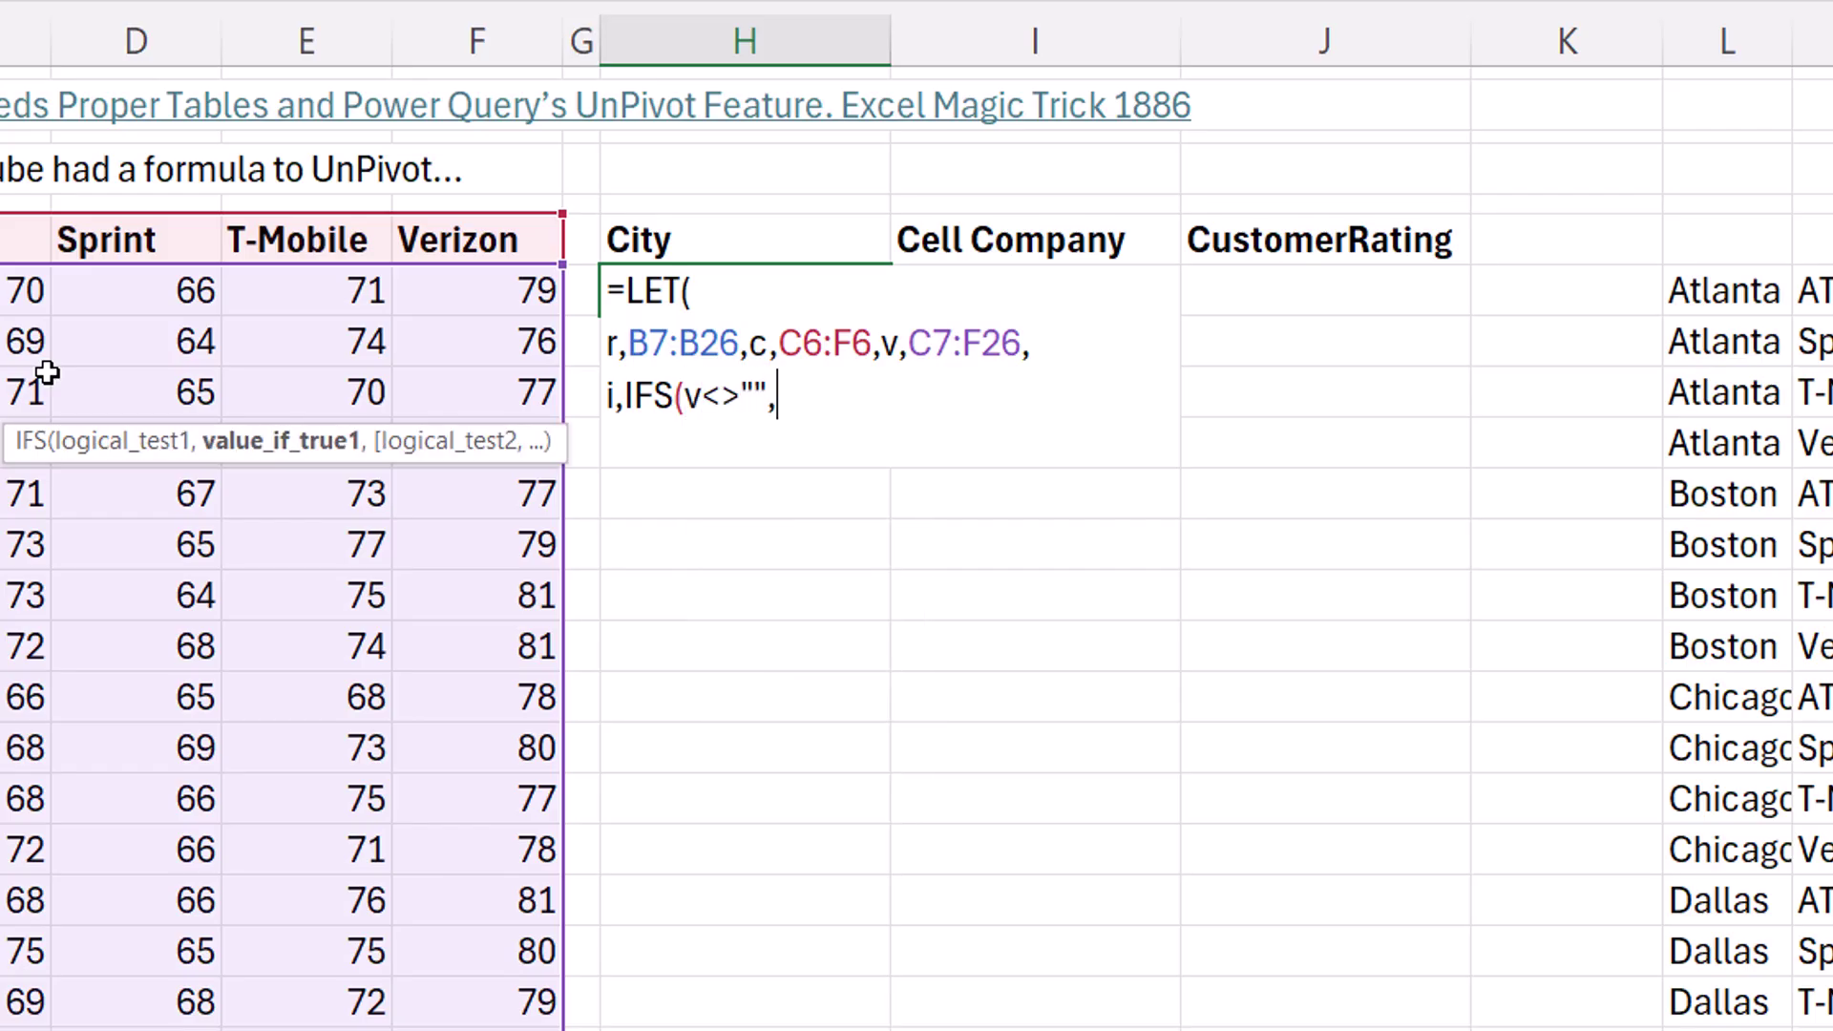
pyautogui.write('1)')
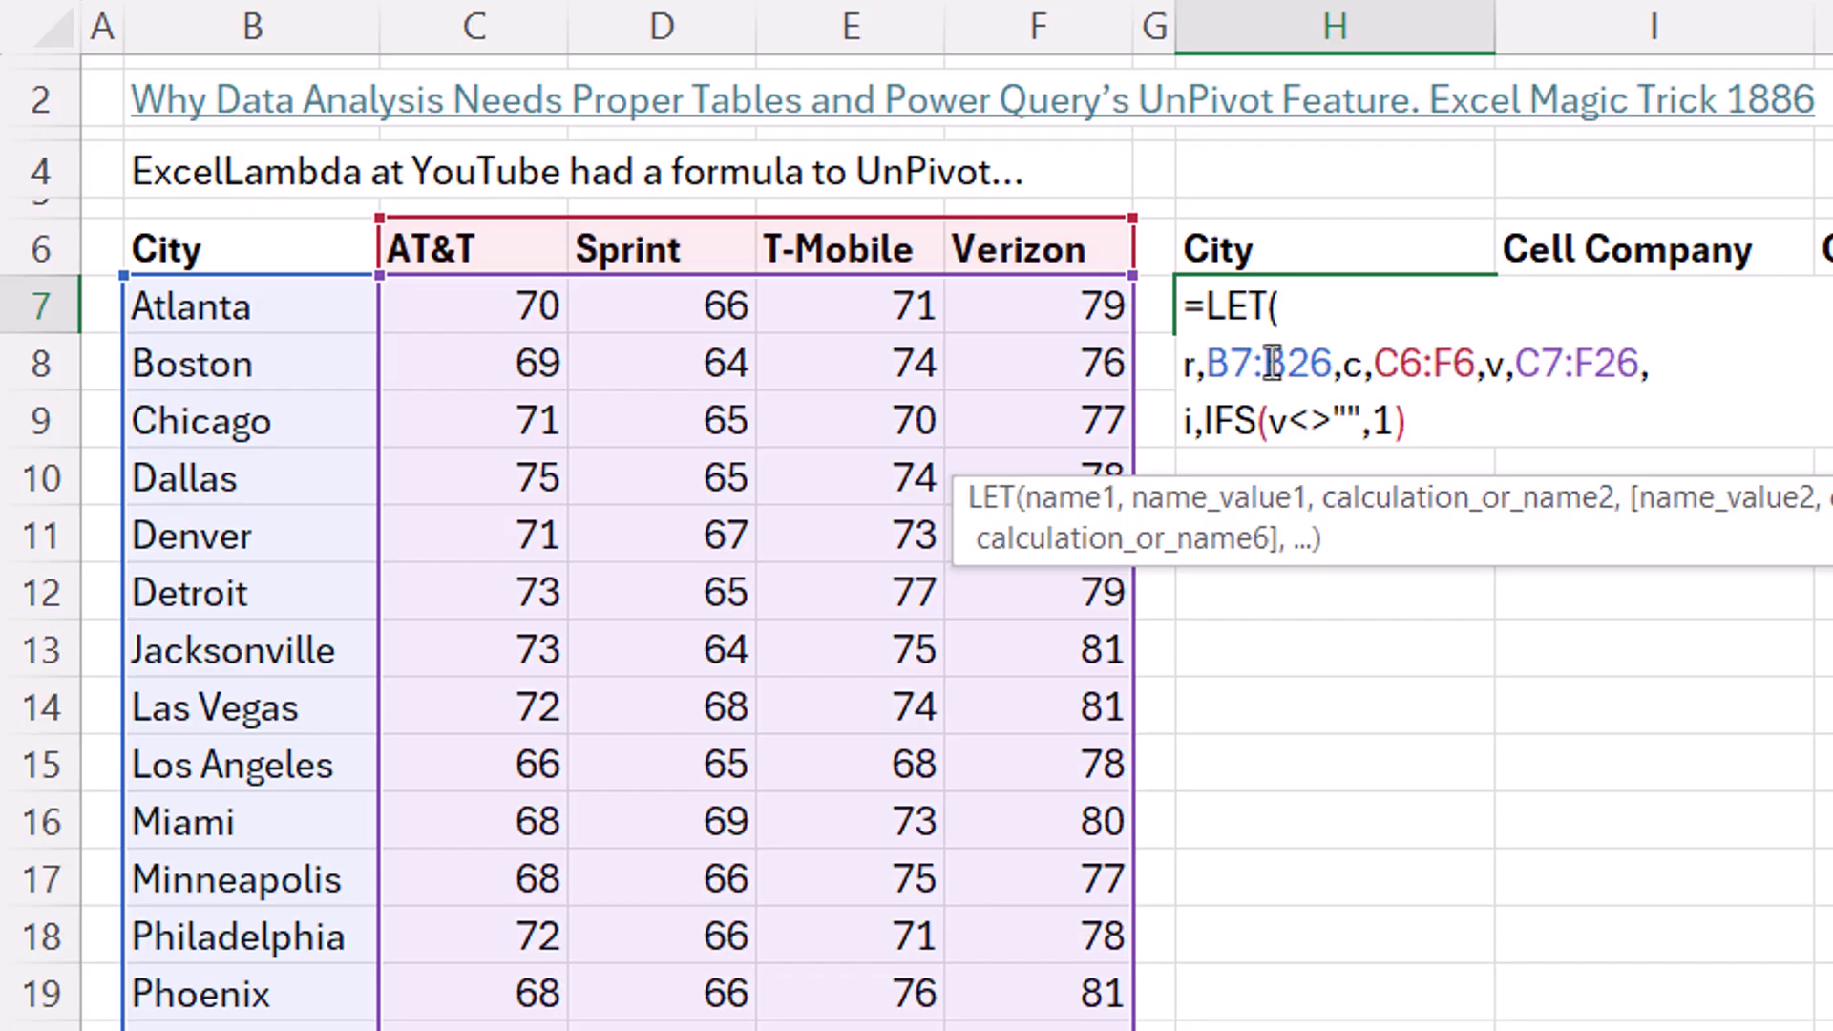
# Check each LET name by previewing r, c, v and the IFS flag result
pyautogui.click(1194, 363)
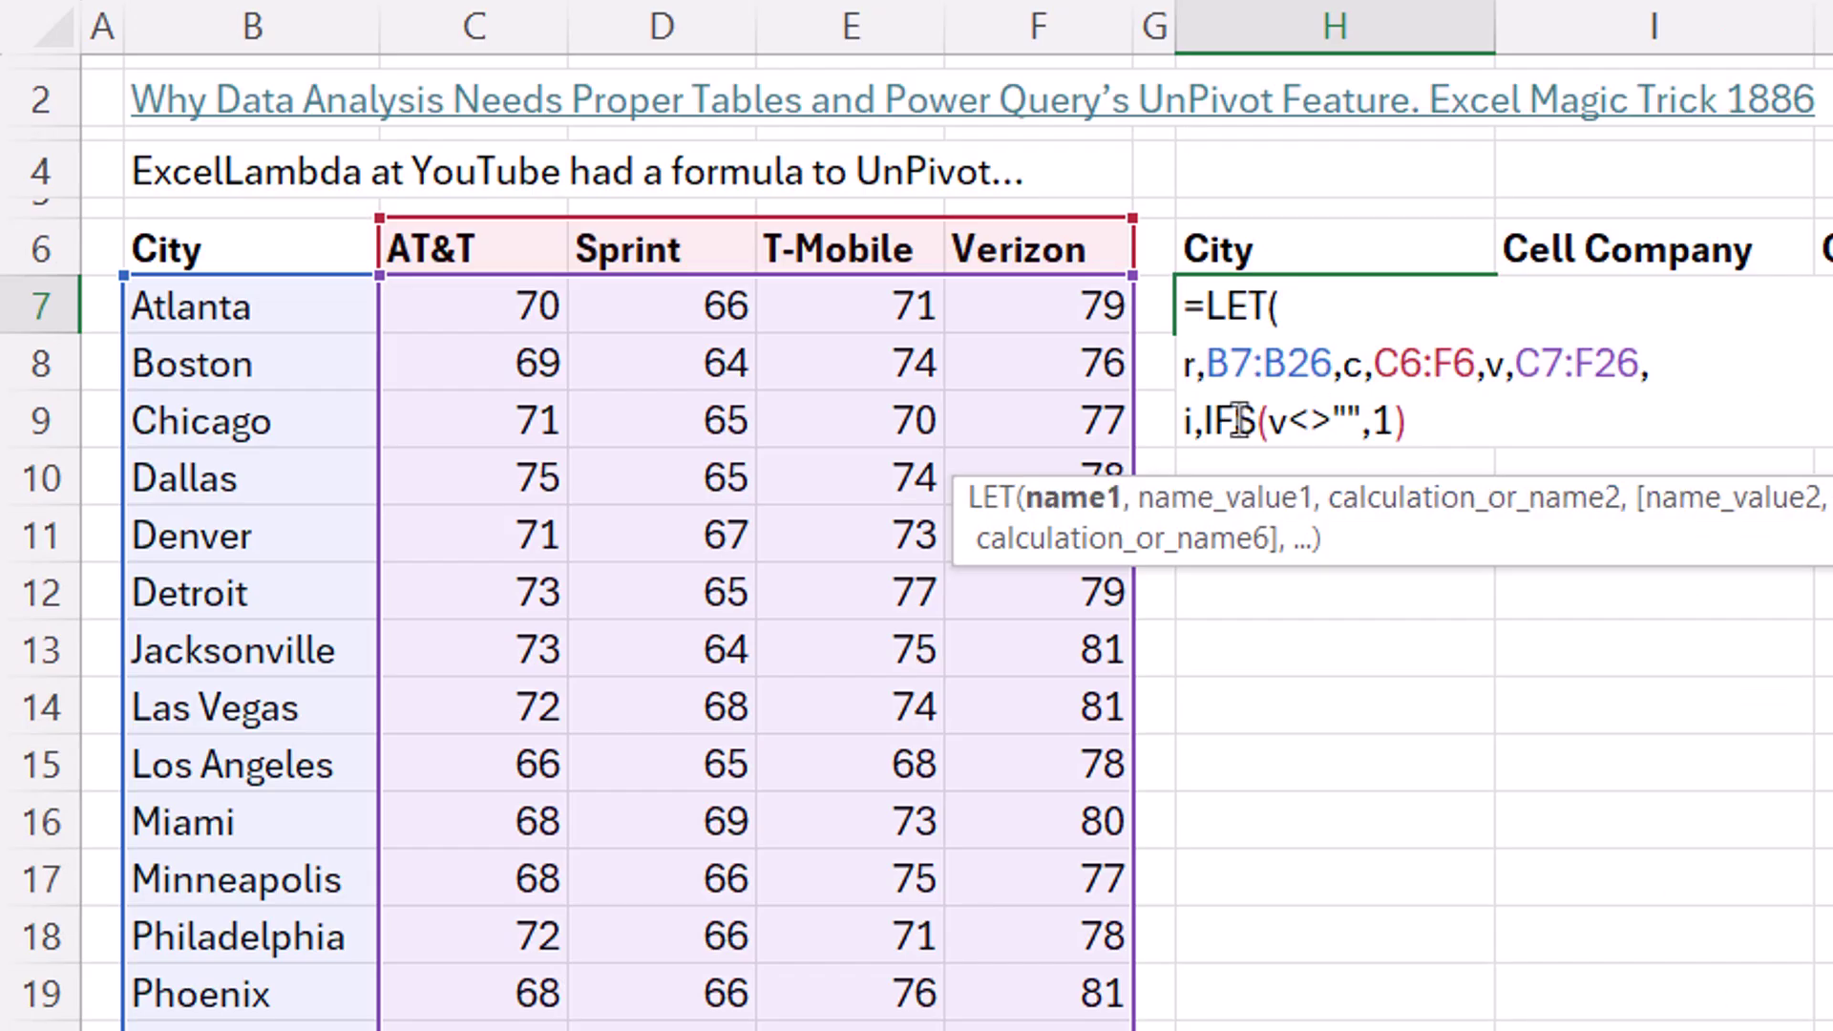
pyautogui.click(1215, 516)
pyautogui.click(1475, 520)
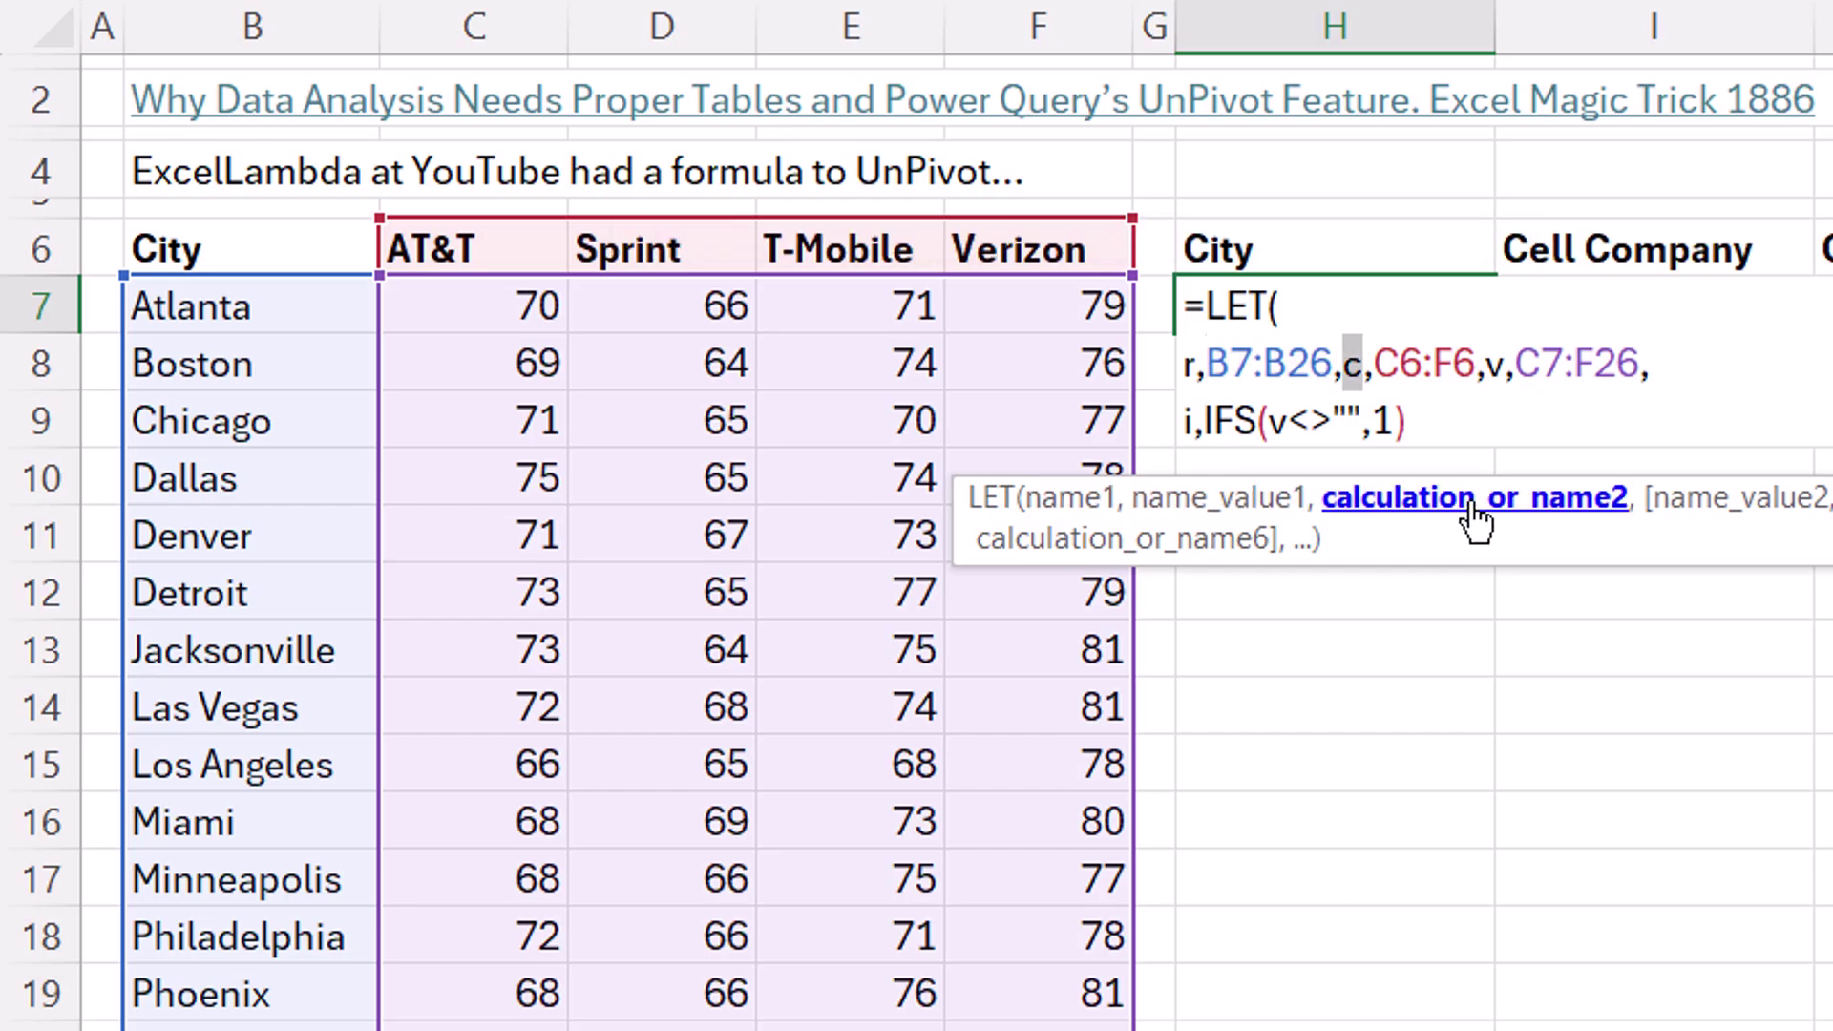
pyautogui.click(1709, 504)
pyautogui.click(1507, 363)
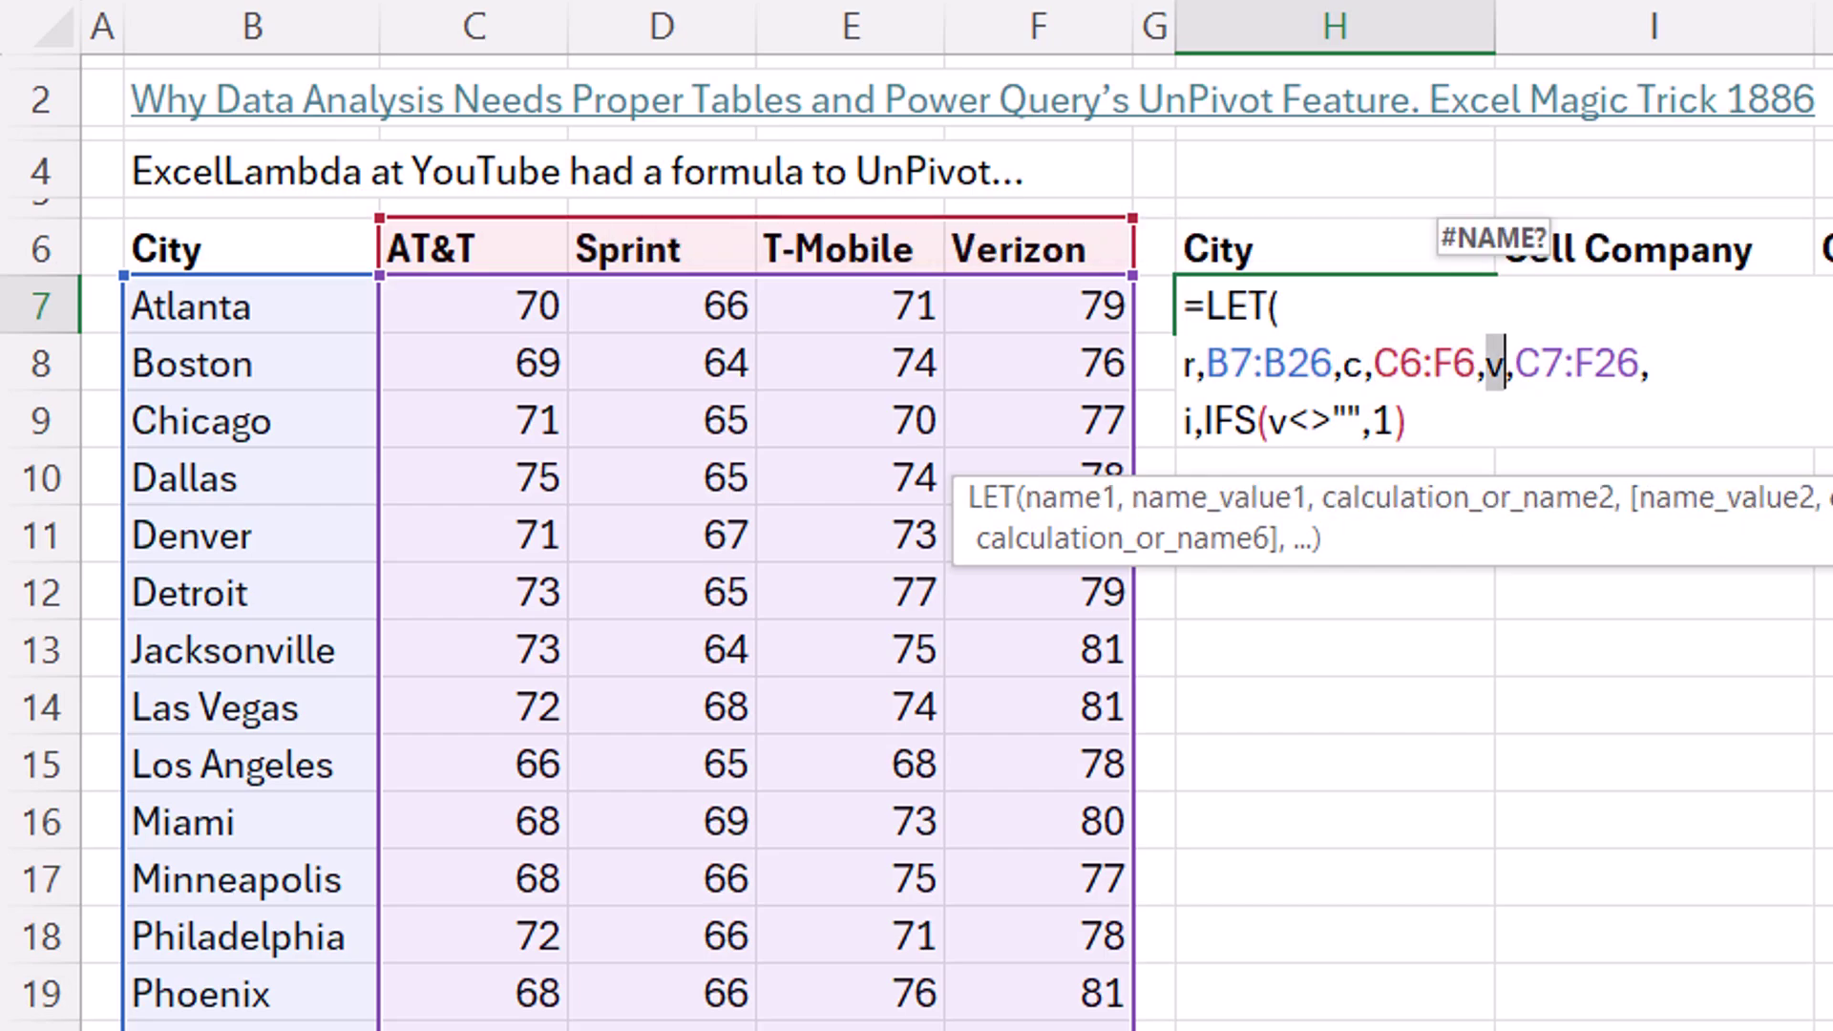
pyautogui.moveTo(1515, 362); pyautogui.dragTo(1640, 362)
pyautogui.click(1201, 420)
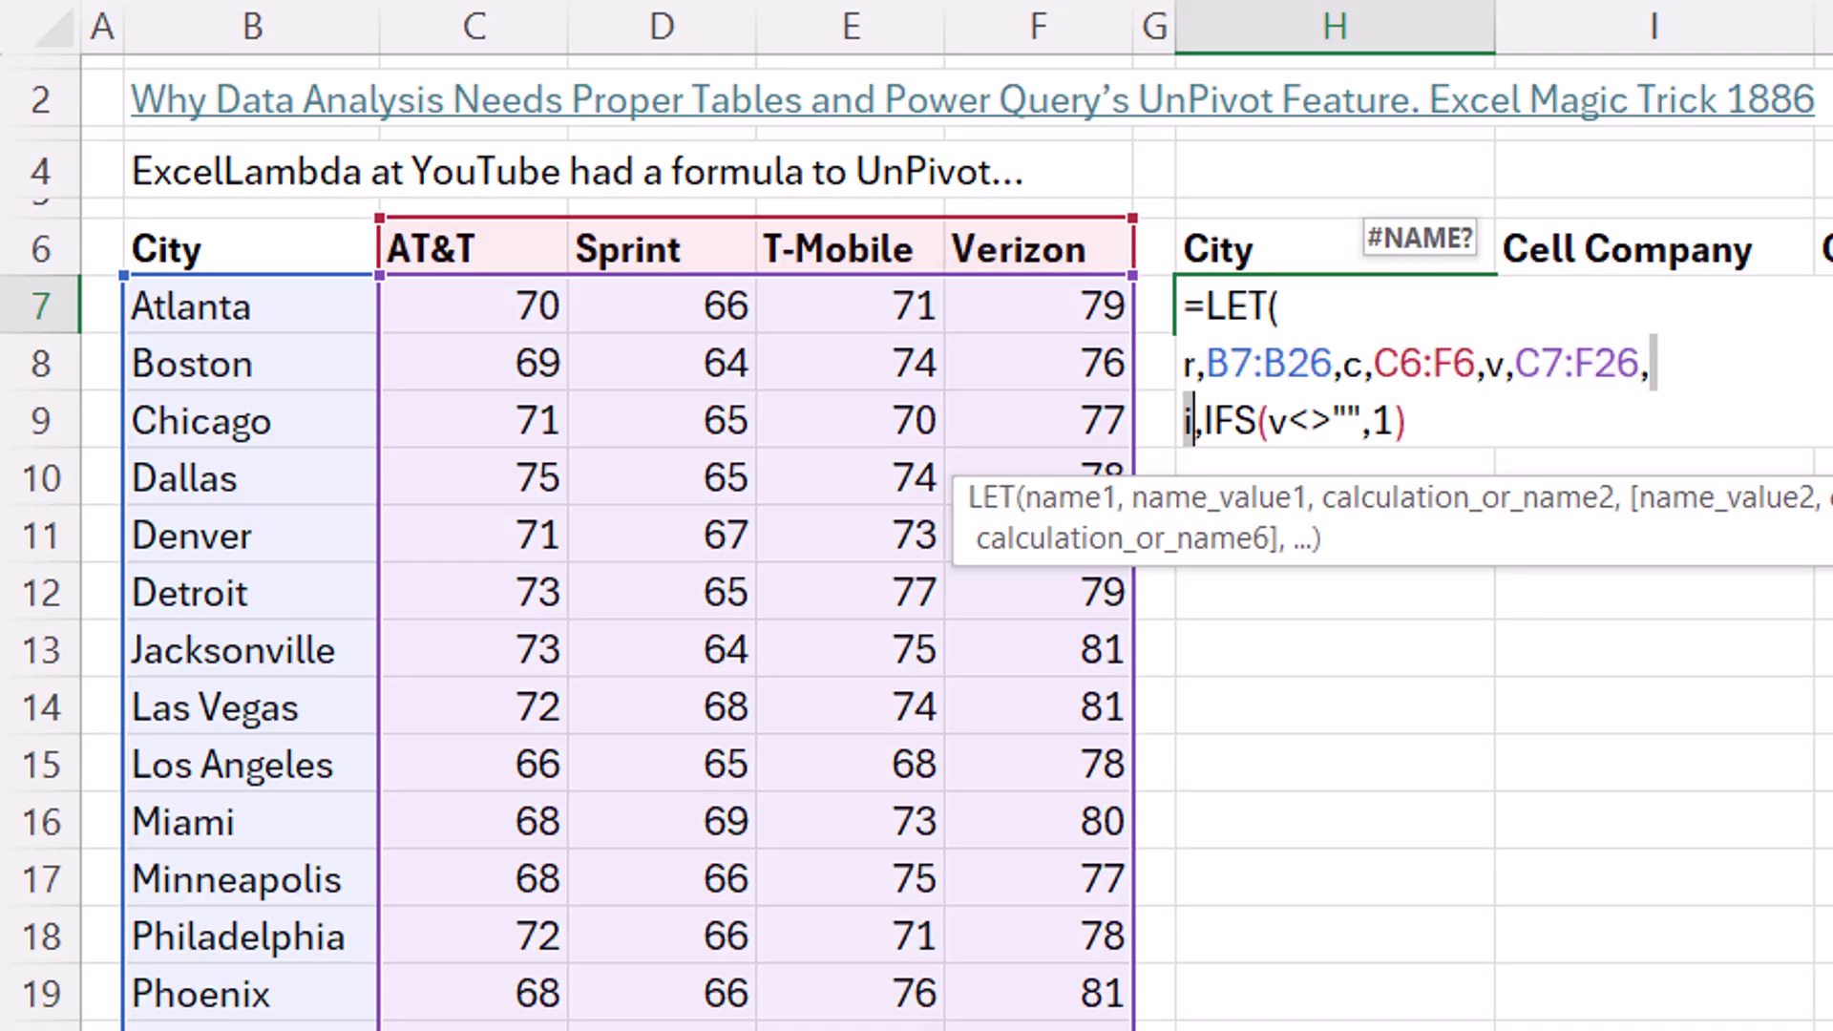
pyautogui.keyDown('shift'); pyautogui.click(1407, 420); pyautogui.keyUp('shift')
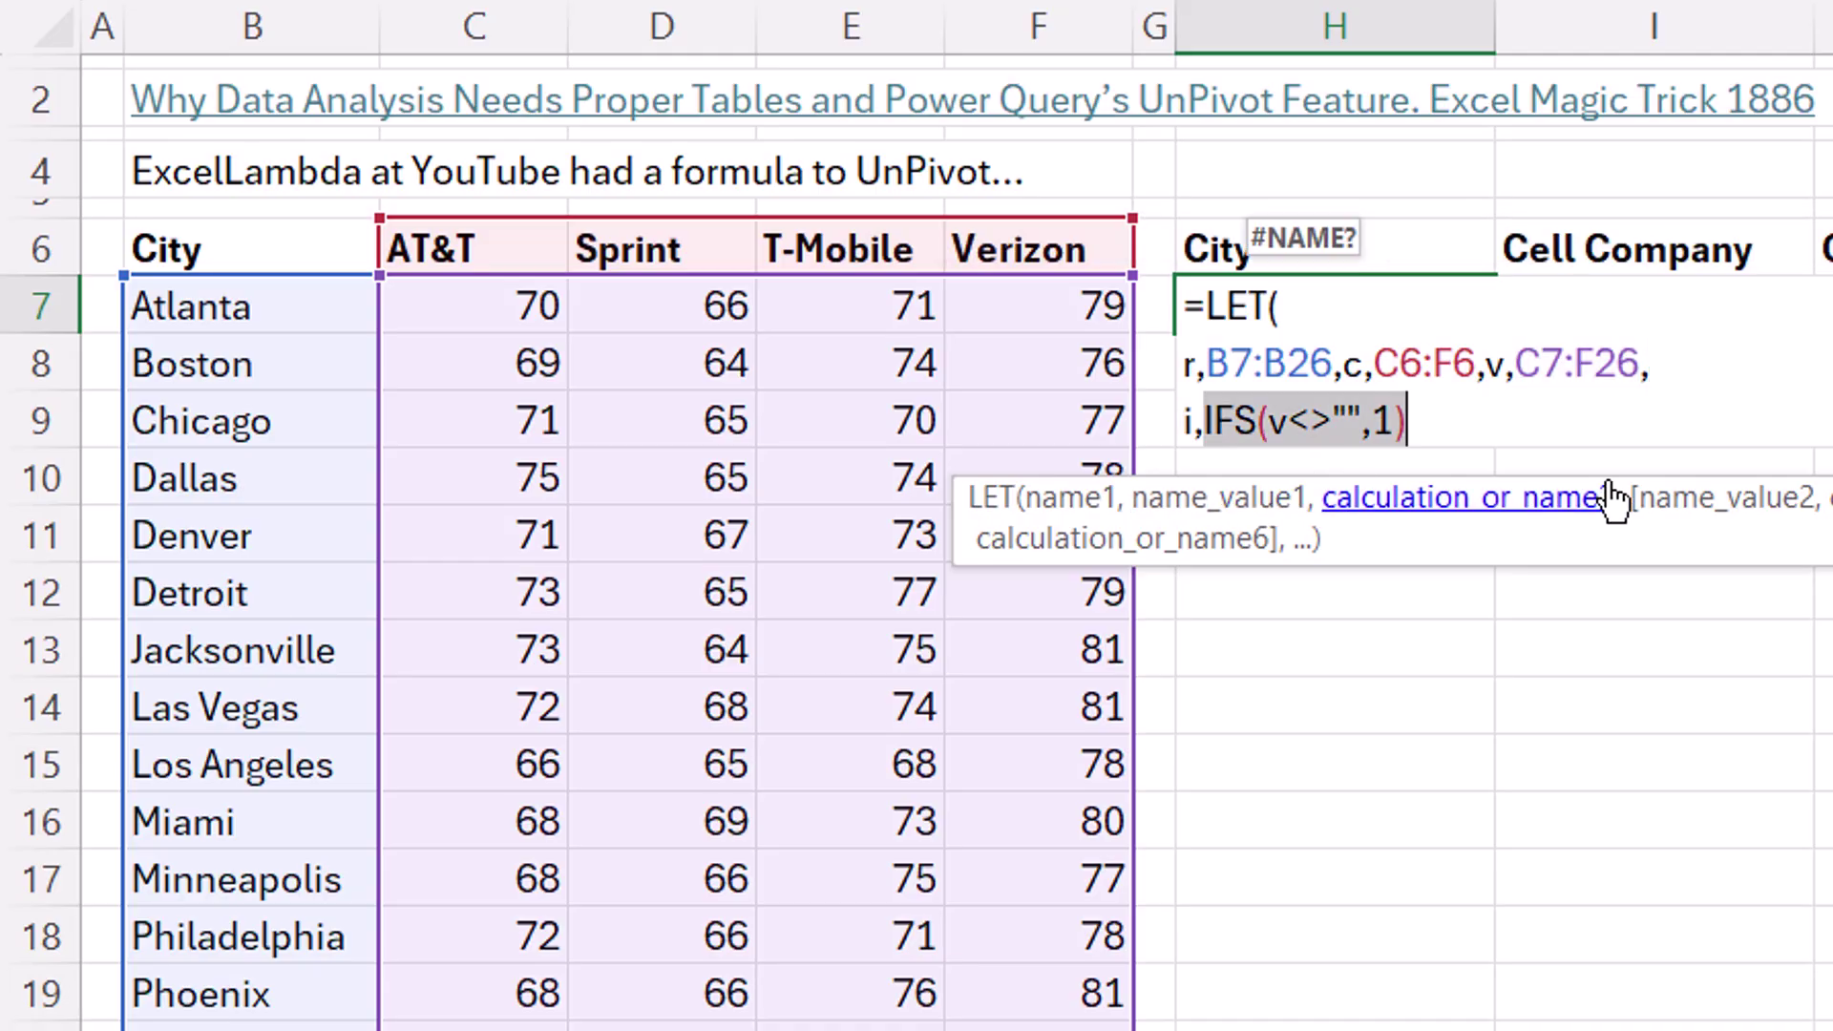
pyautogui.click(1450, 429)
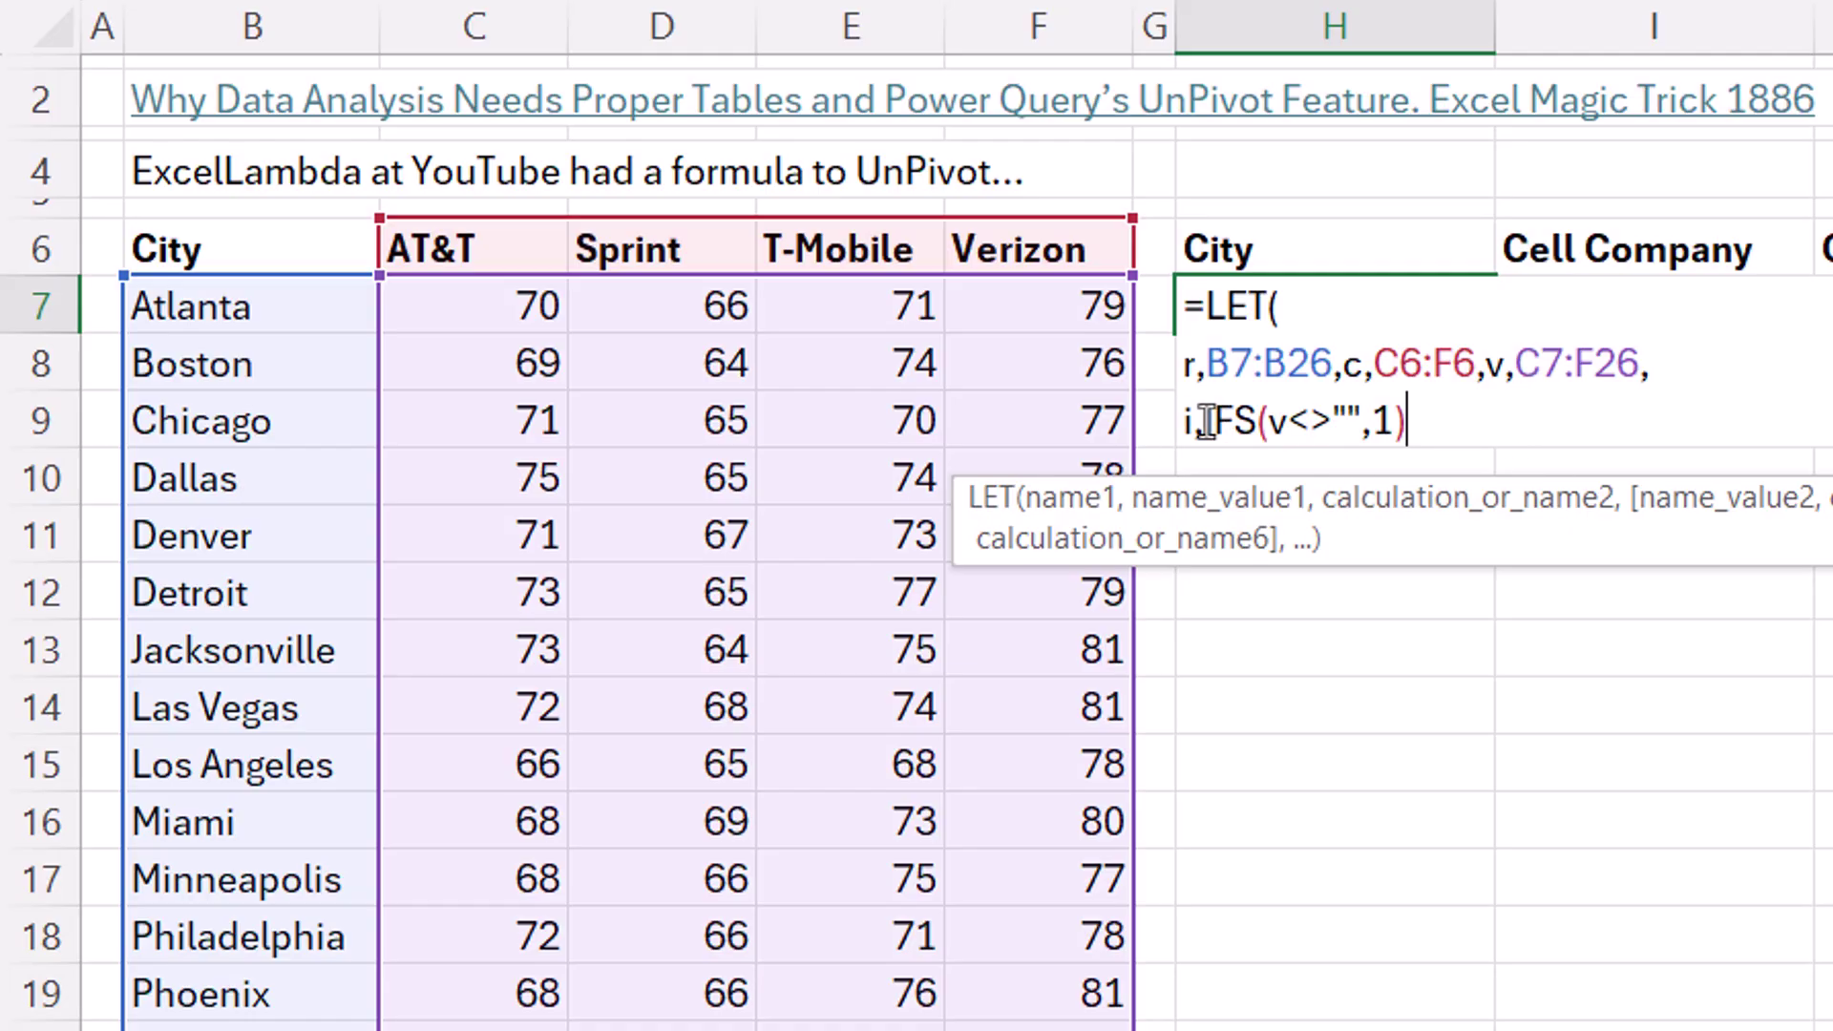
pyautogui.moveTo(1204, 418); pyautogui.dragTo(1441, 420)
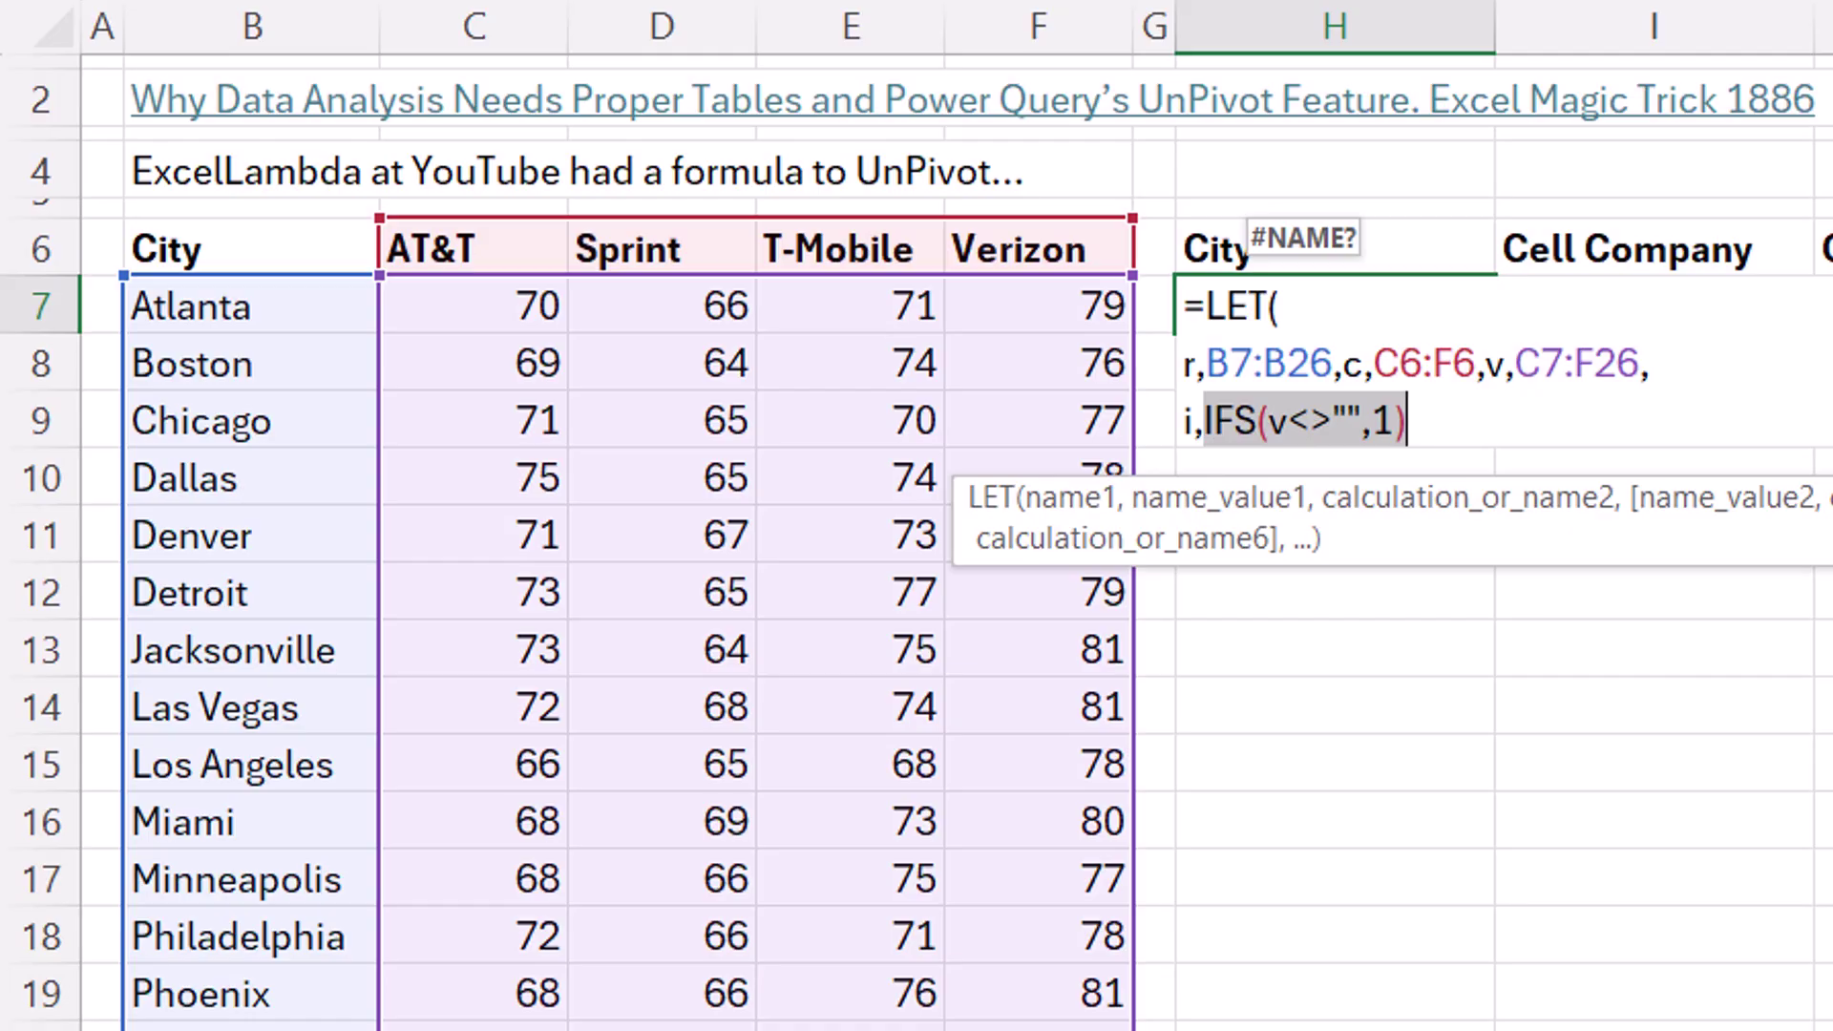
pyautogui.click(1428, 415)
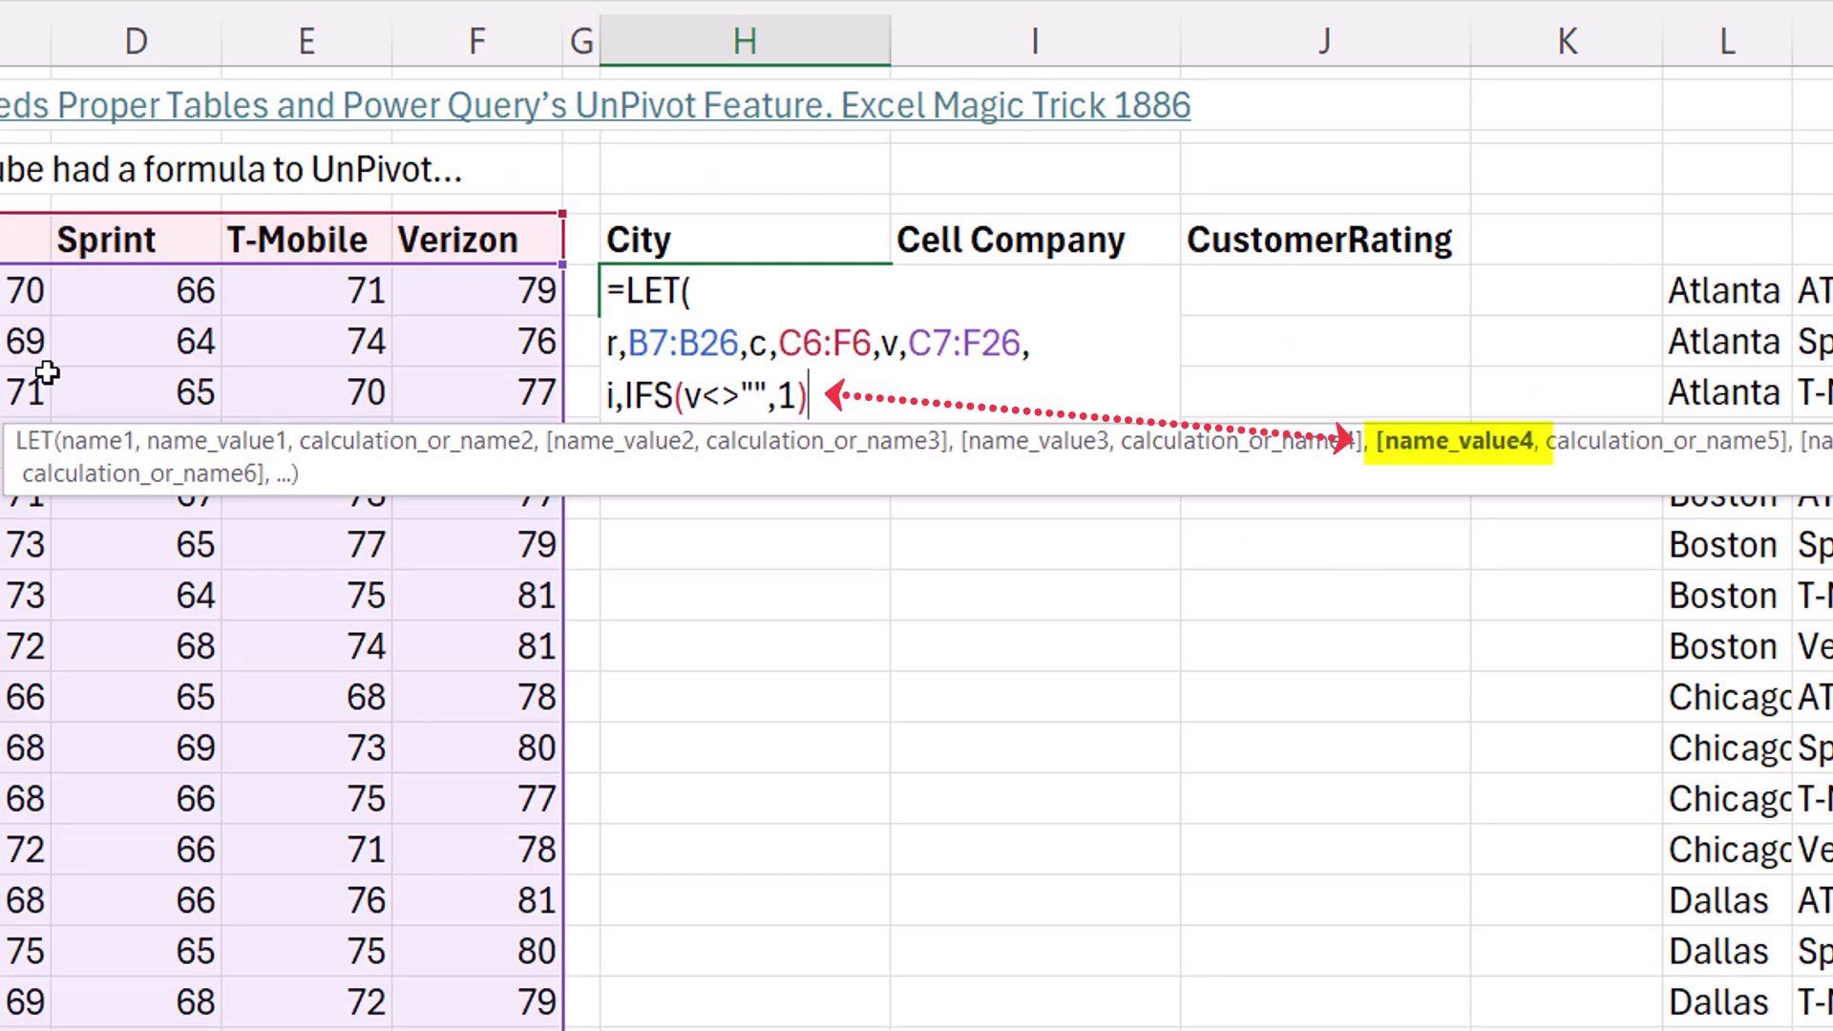
# Add a final line returning i) to close the LET formula
pyautogui.write(',')
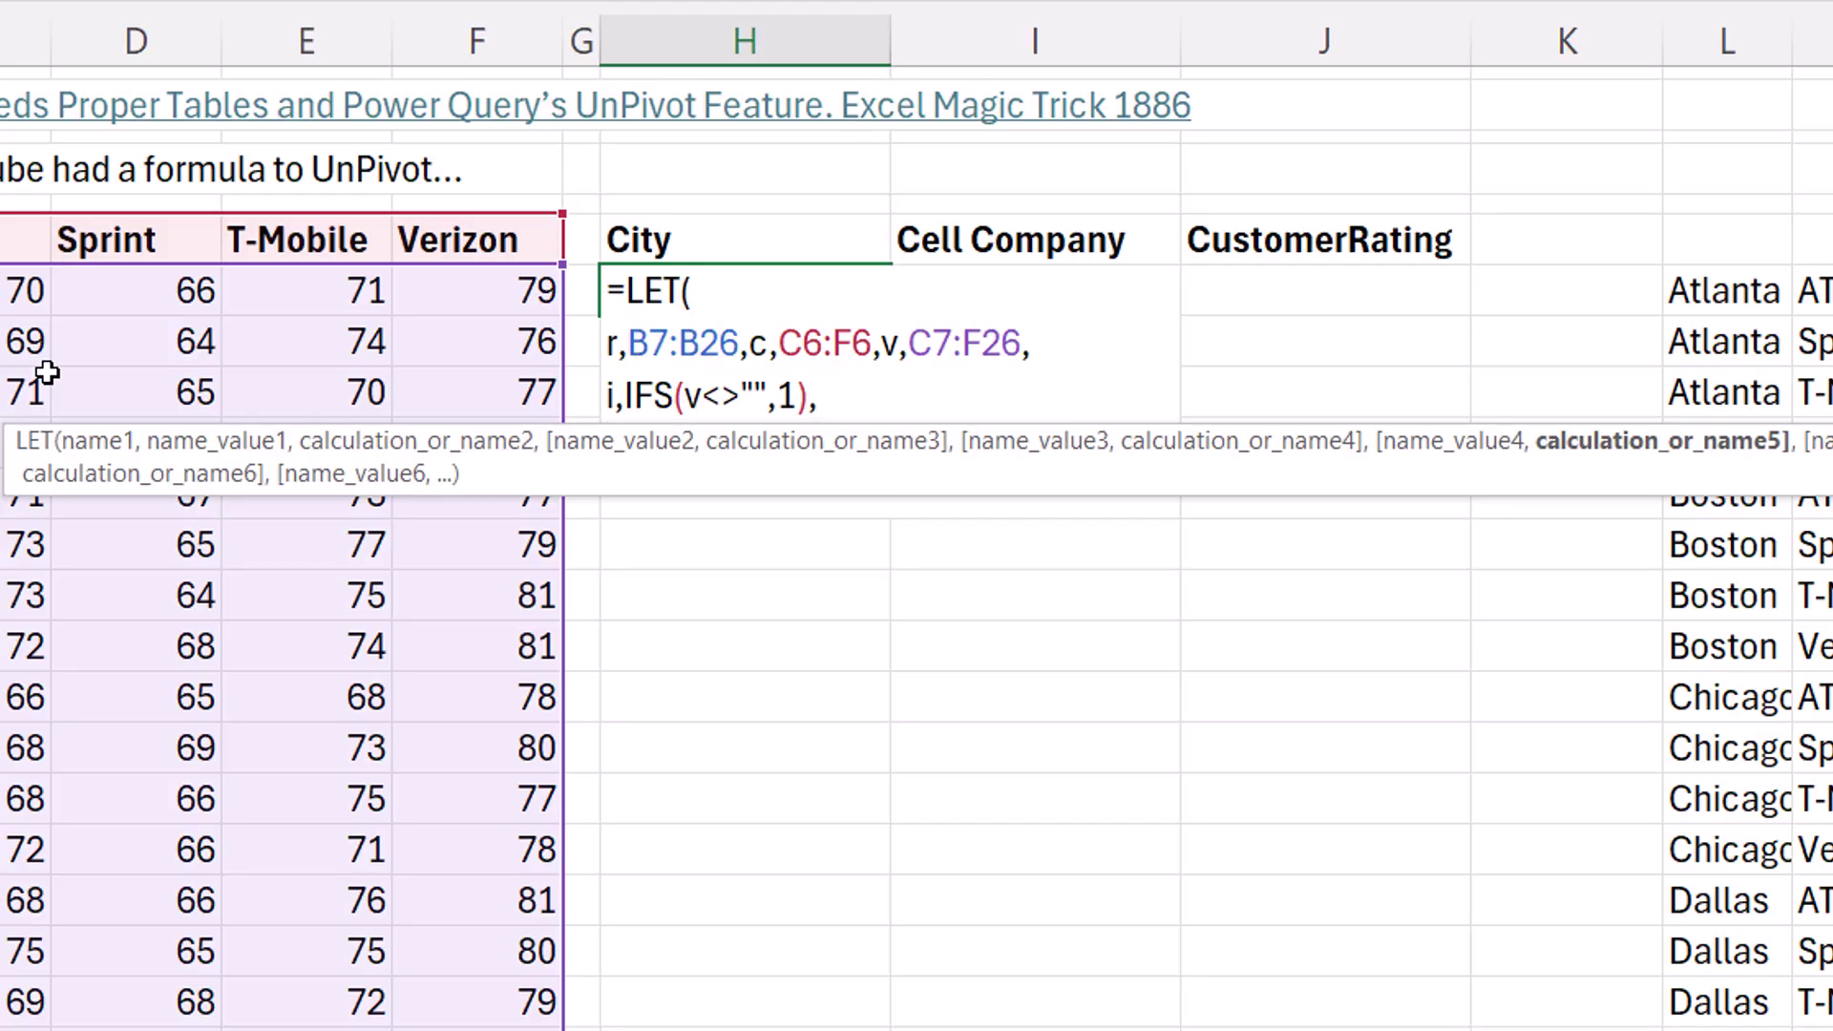
pyautogui.moveTo(871, 479); pyautogui.dragTo(791, 648)
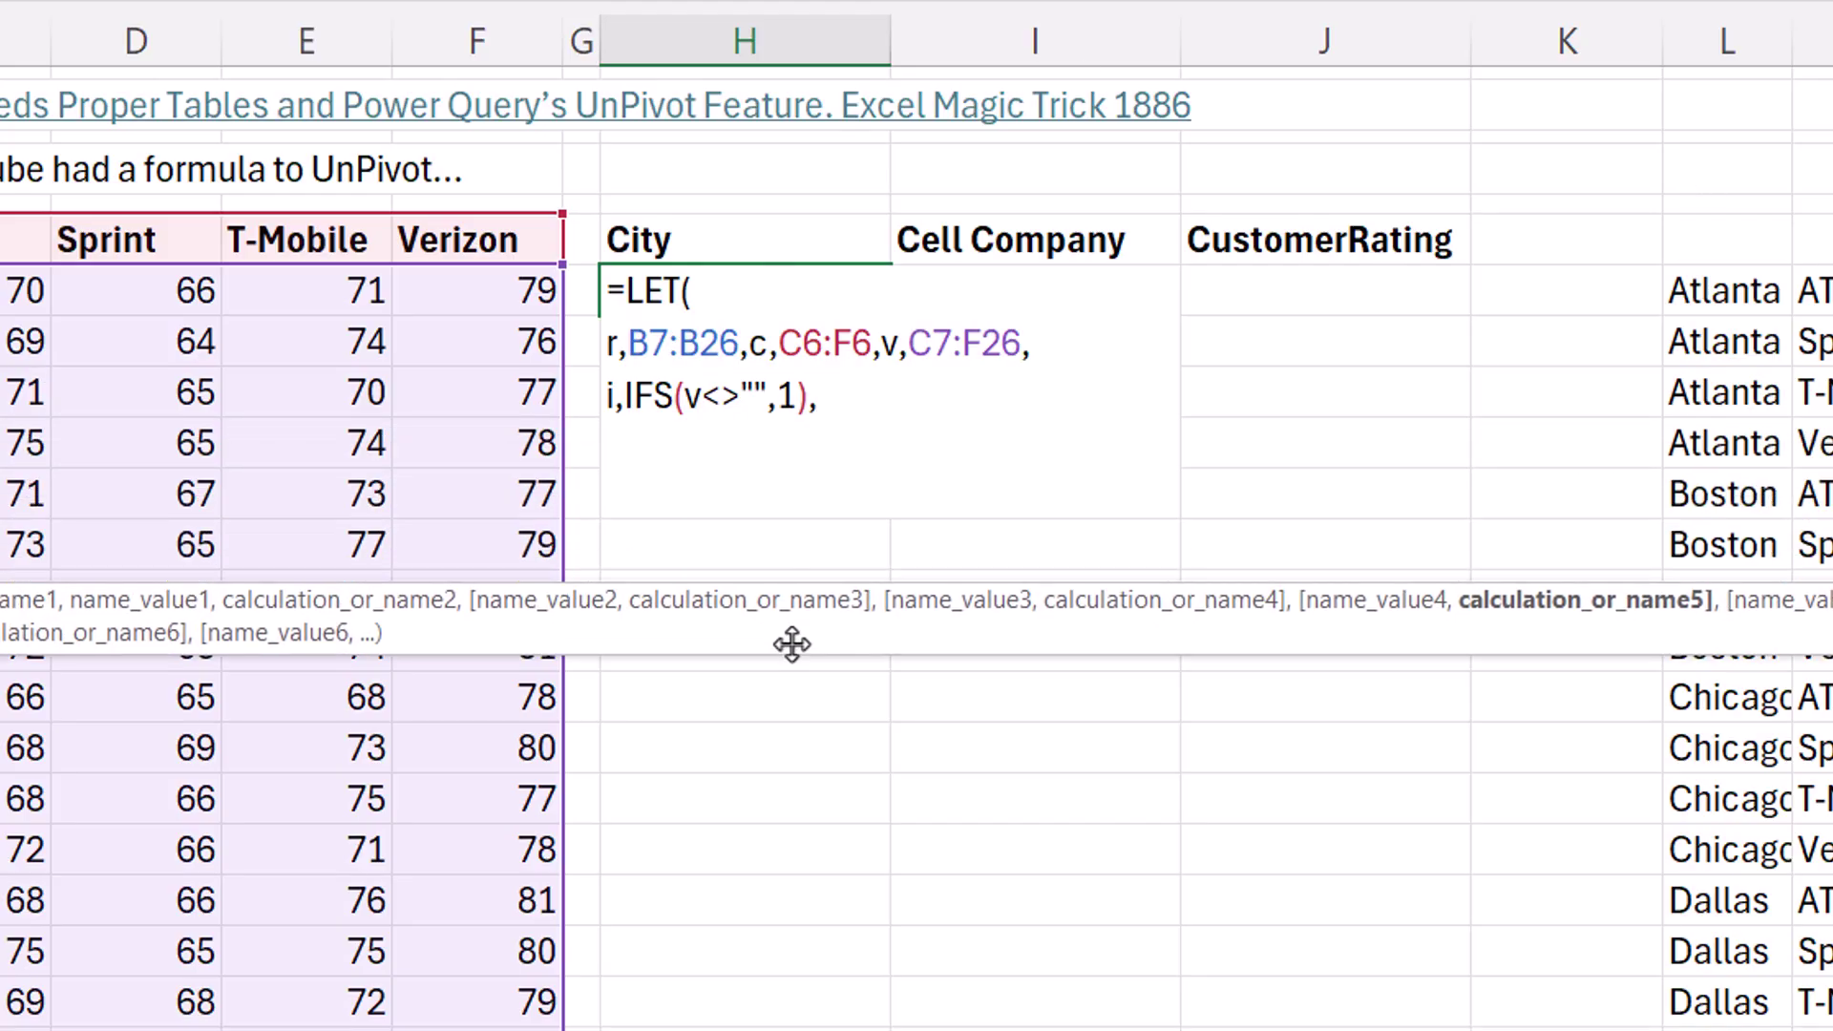
pyautogui.hotkey('alt', 'Return')
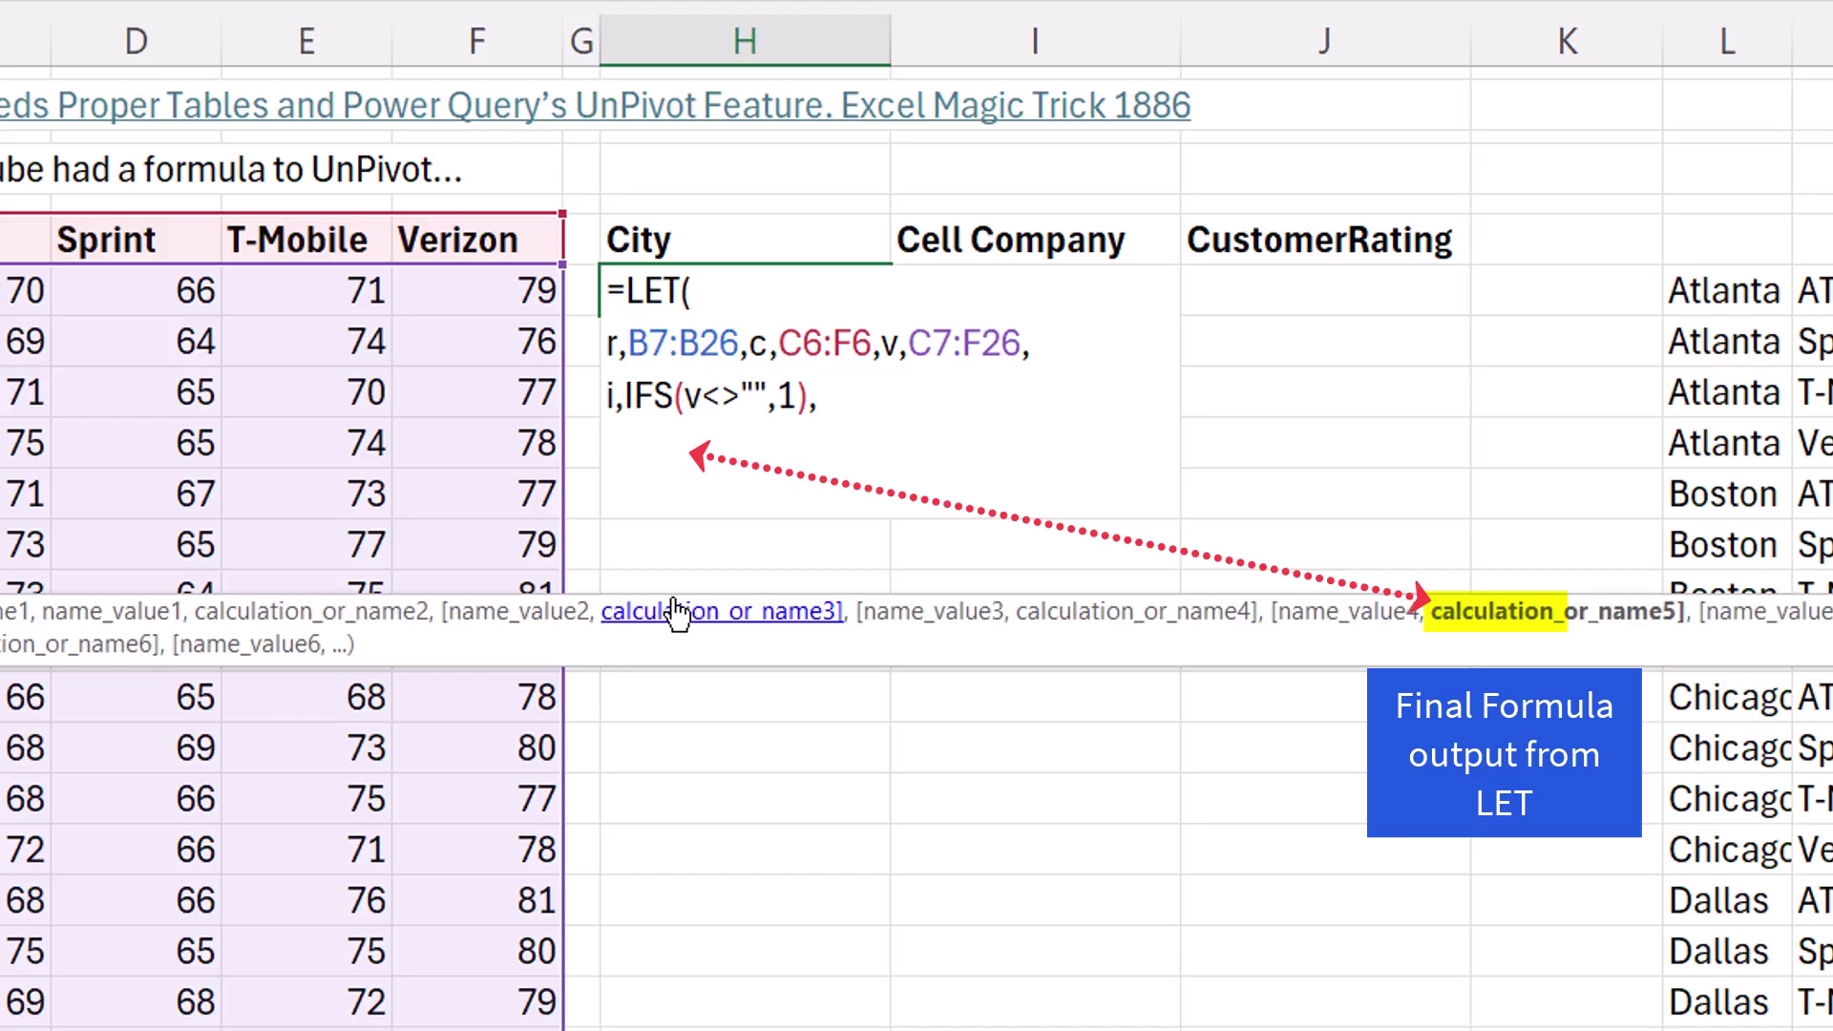
pyautogui.write('i)')
# Replace the i output with rr, pasting the saved CHOOSEROWS formula and using r for B7:B26
pyautogui.hotkey('ctrl', 'Return')
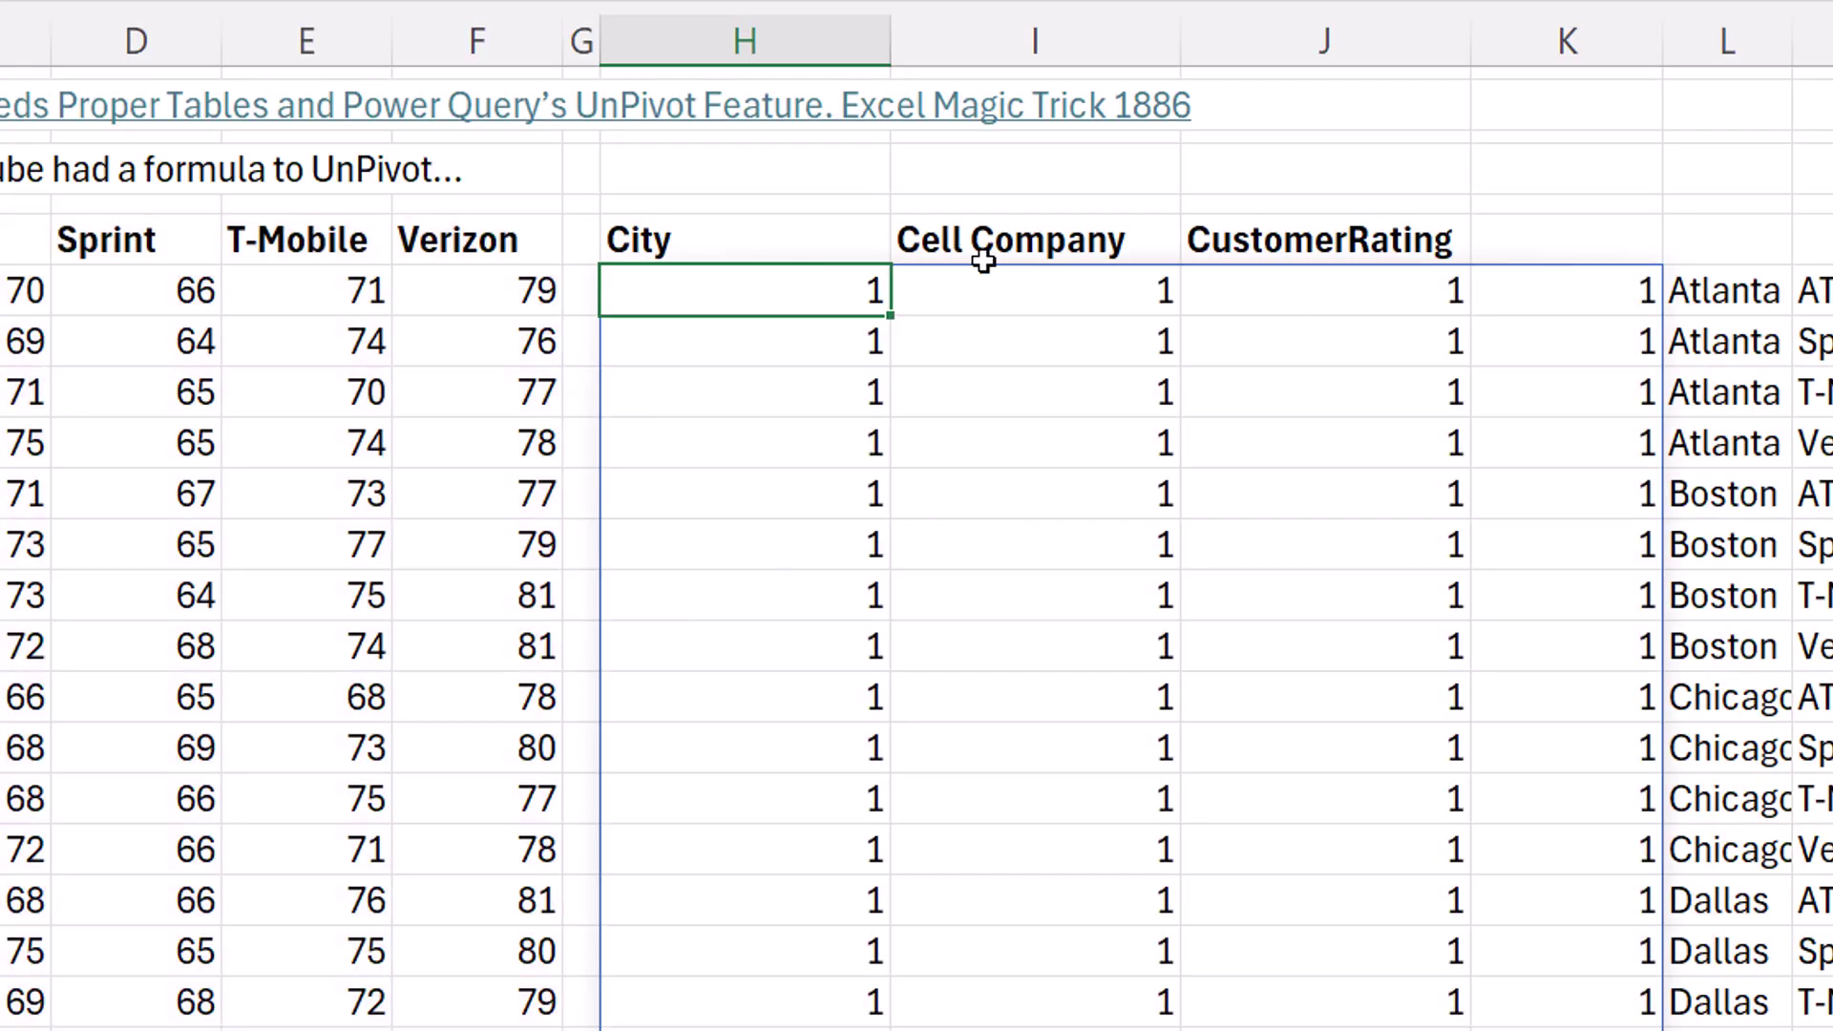
pyautogui.press('F2')
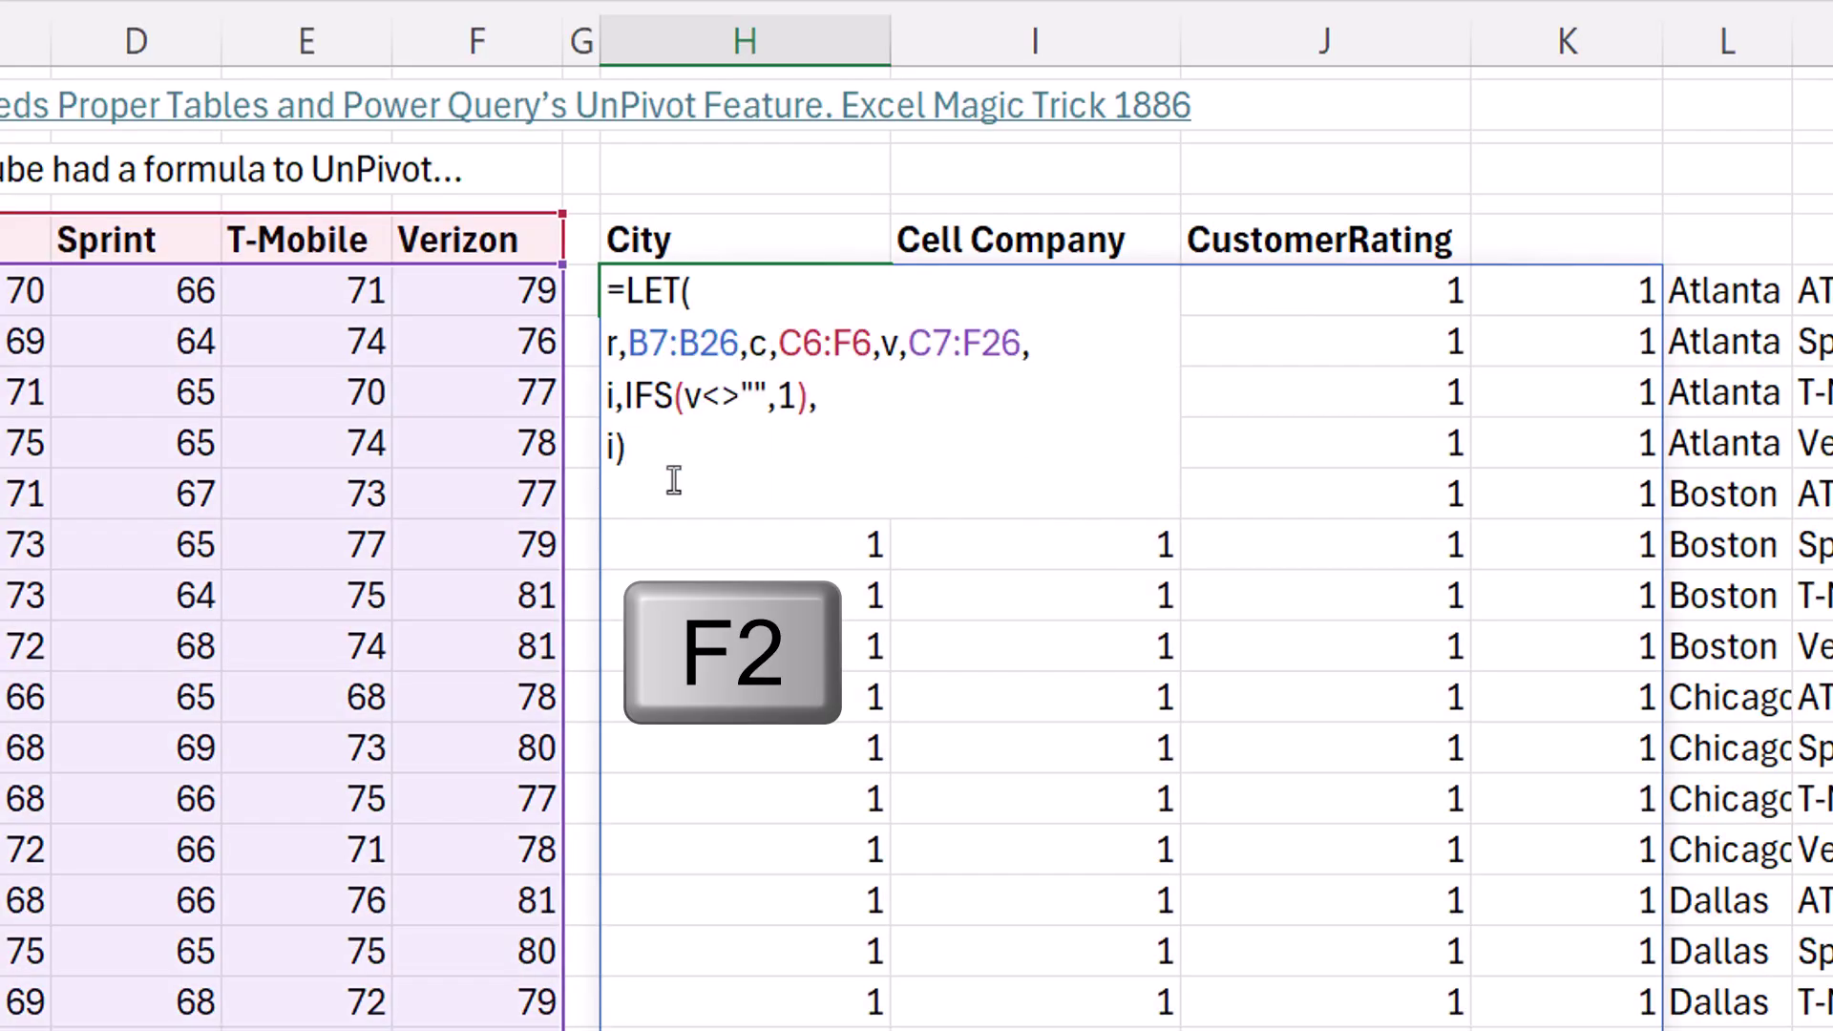
pyautogui.press('BackSpace')
pyautogui.press('BackSpace')
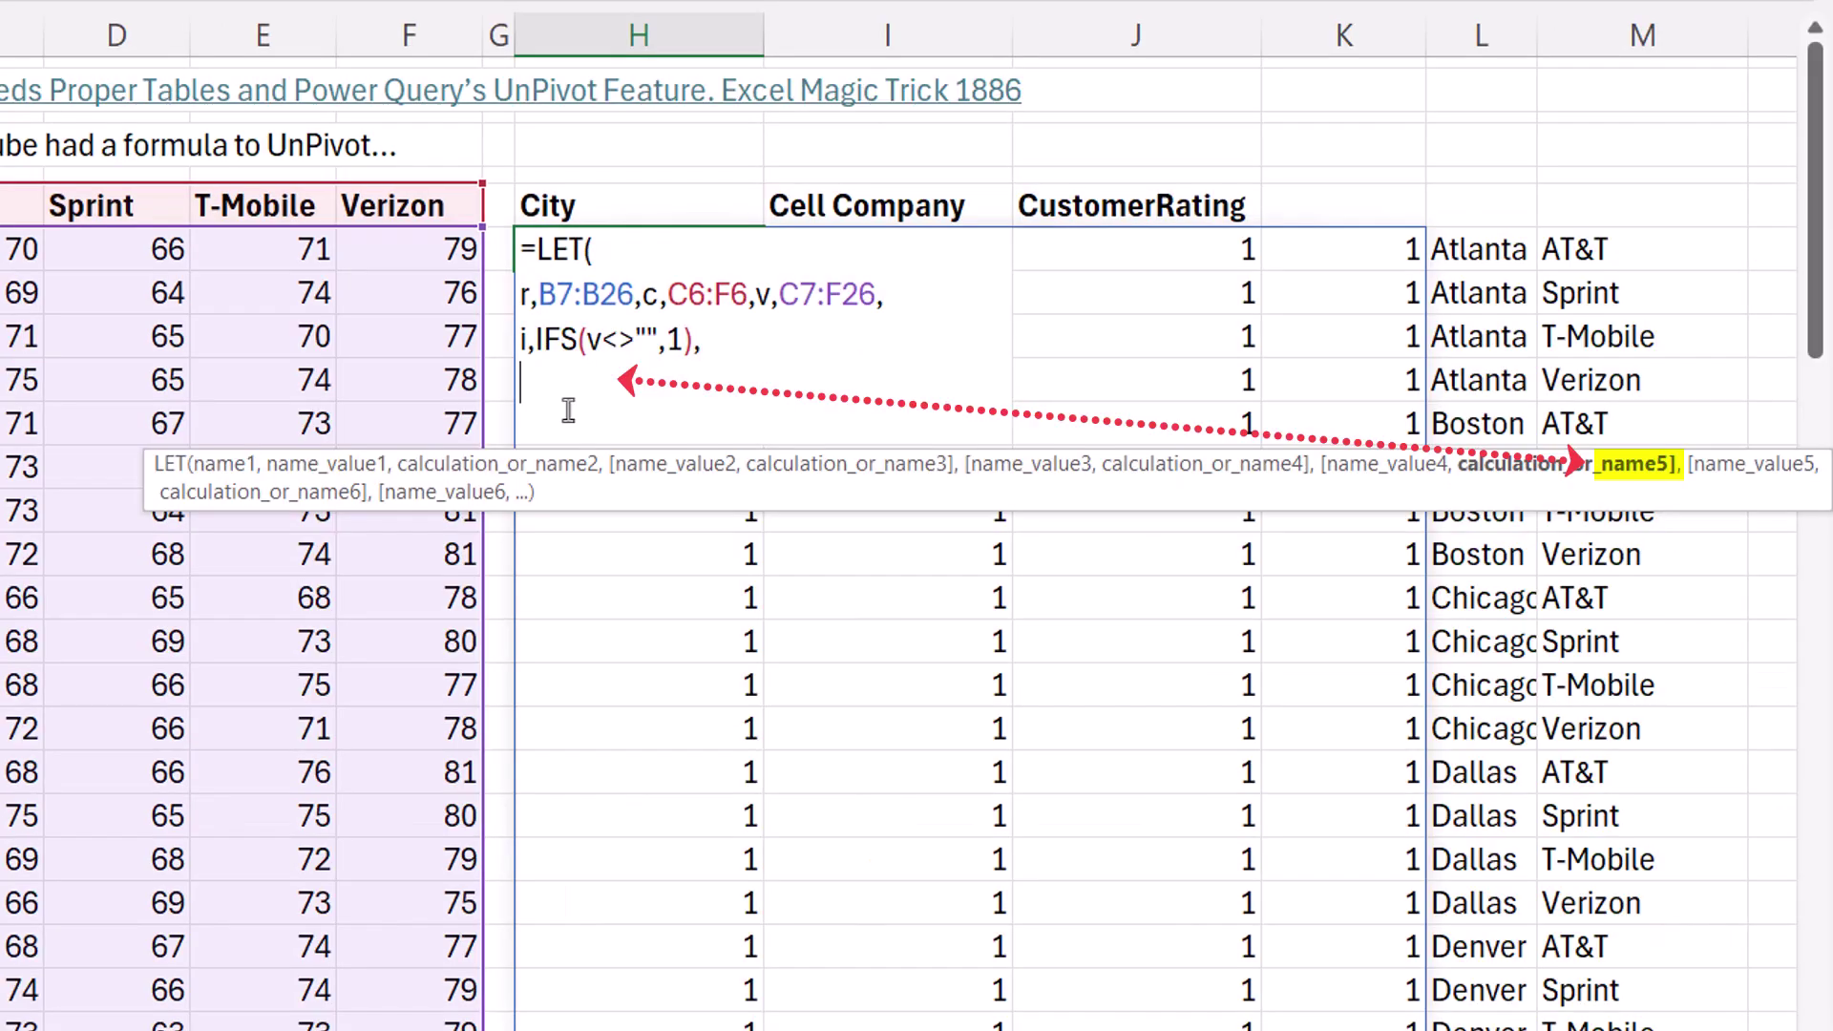
pyautogui.write('rr')
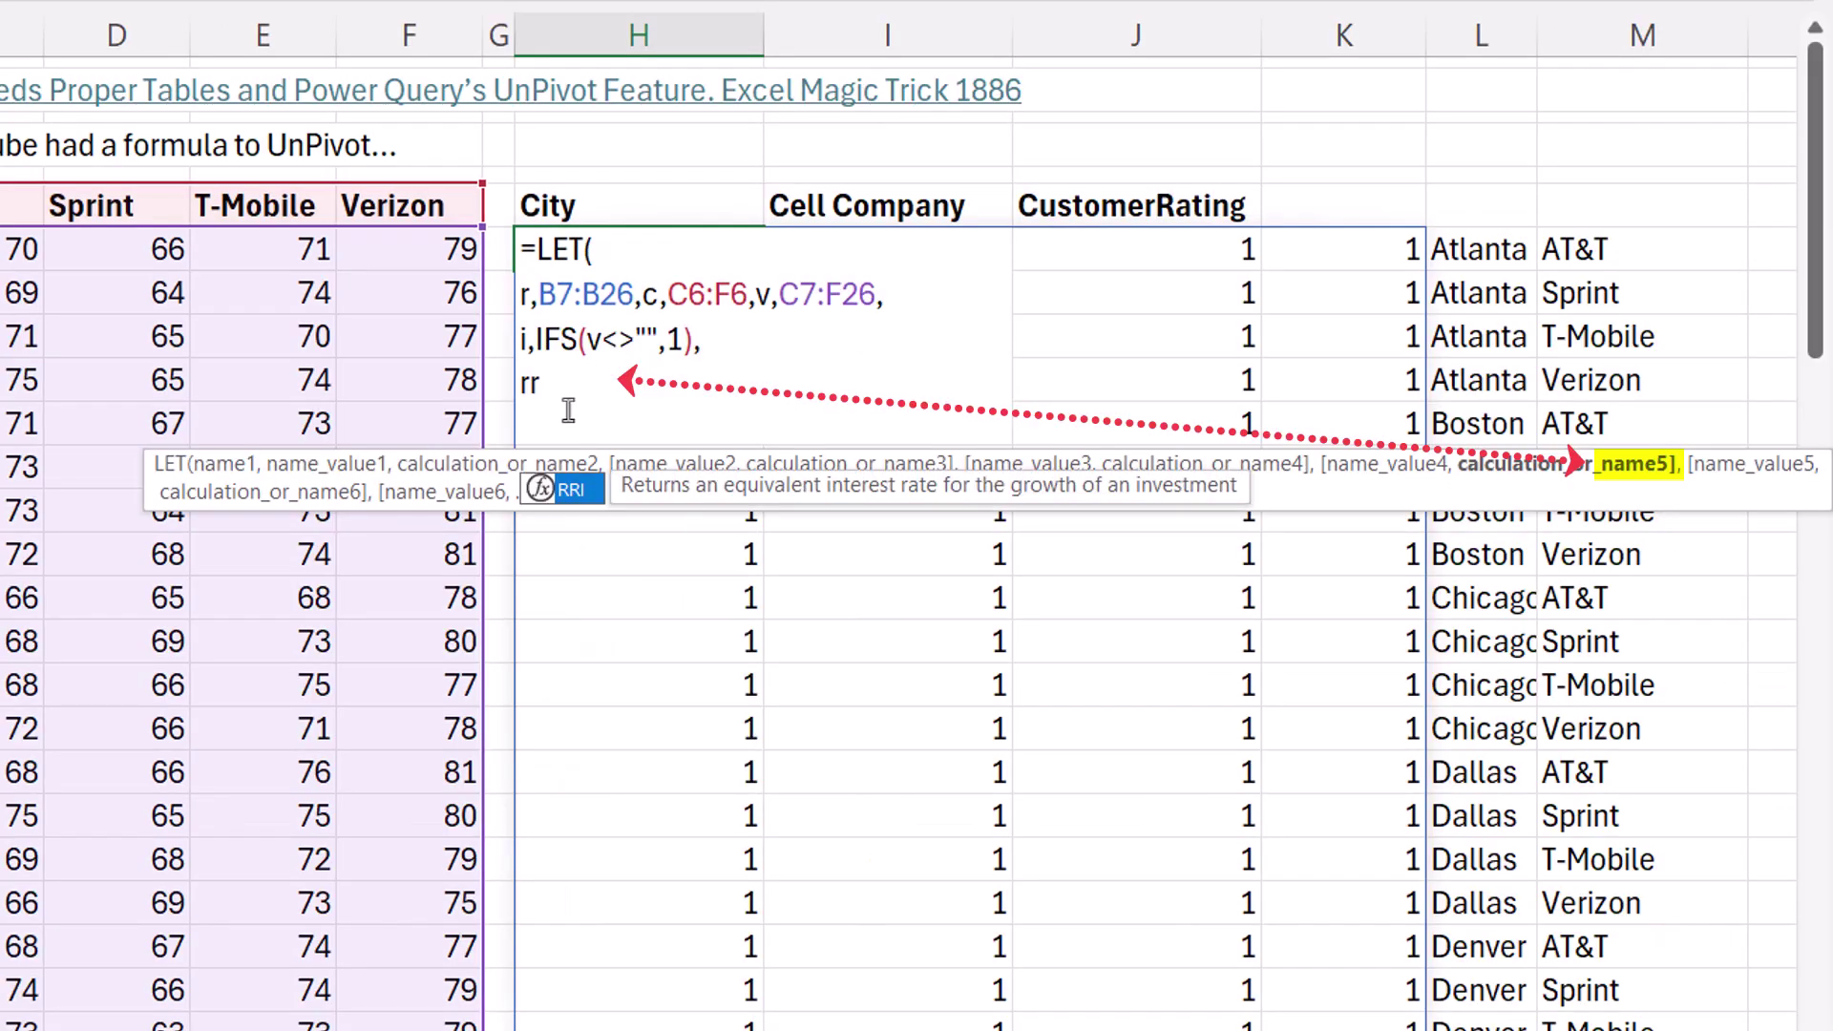
pyautogui.write(',')
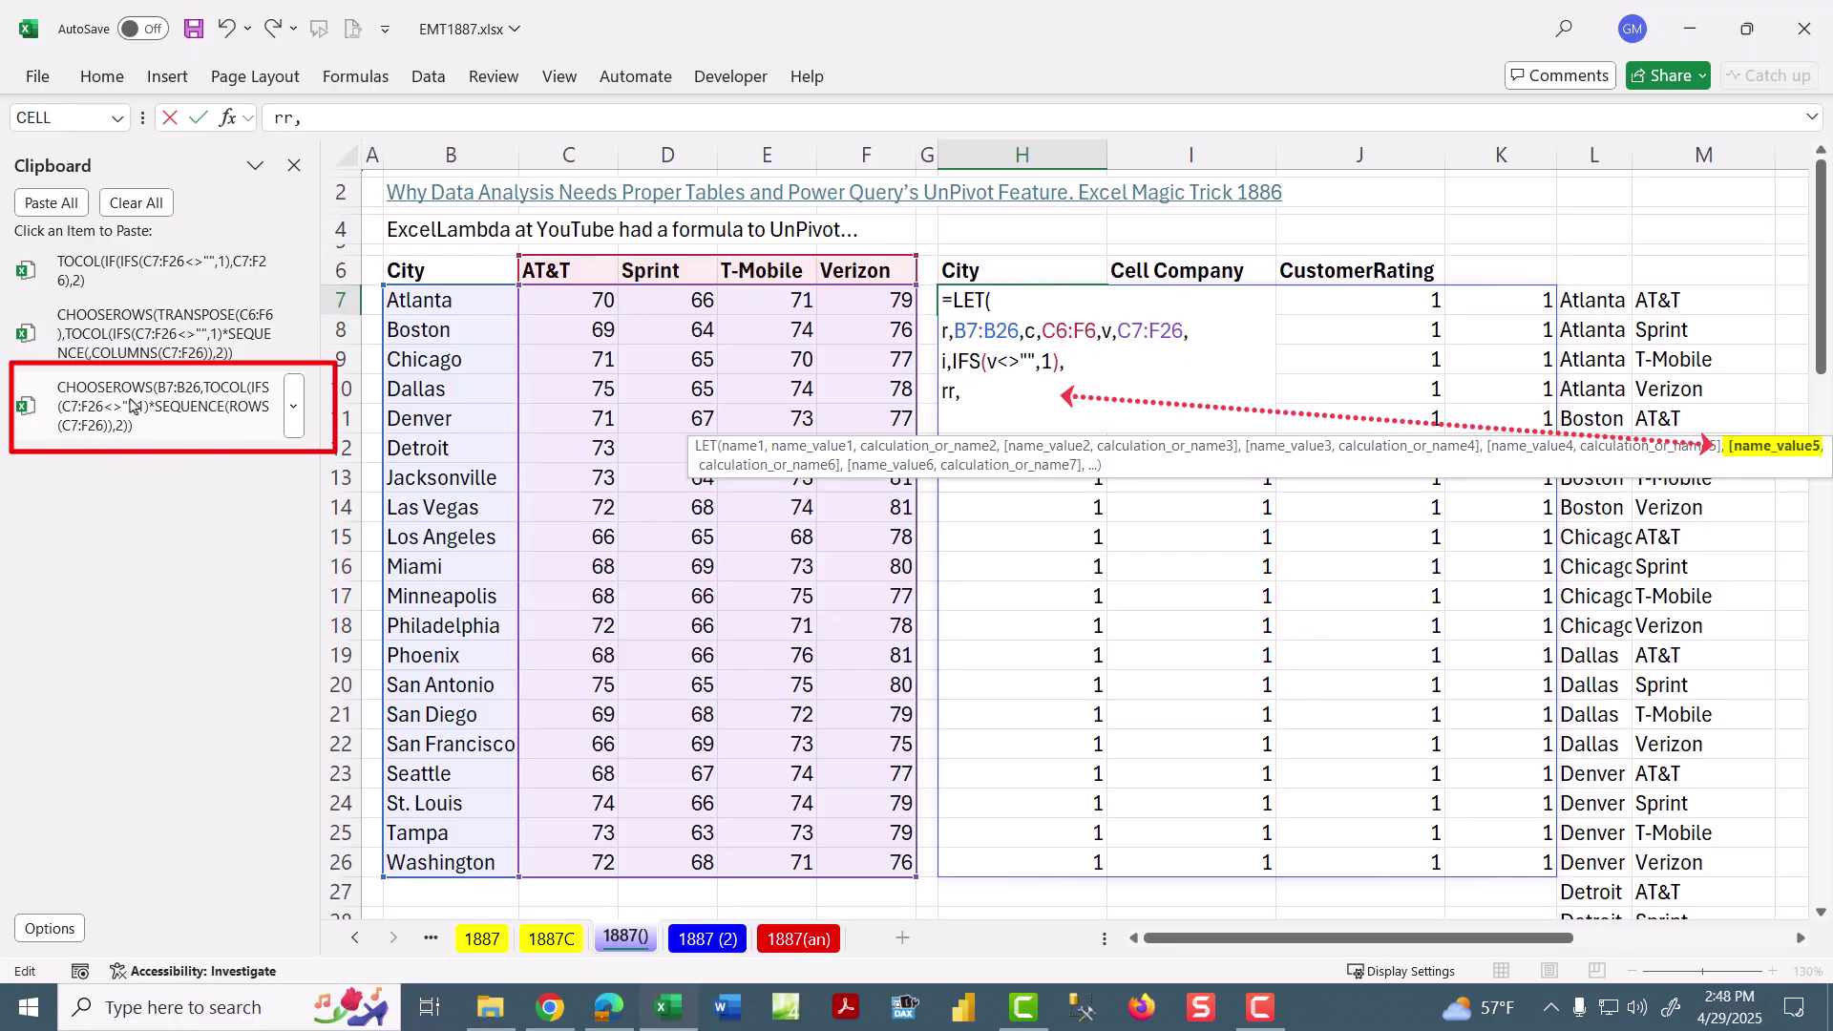
pyautogui.click(130, 406)
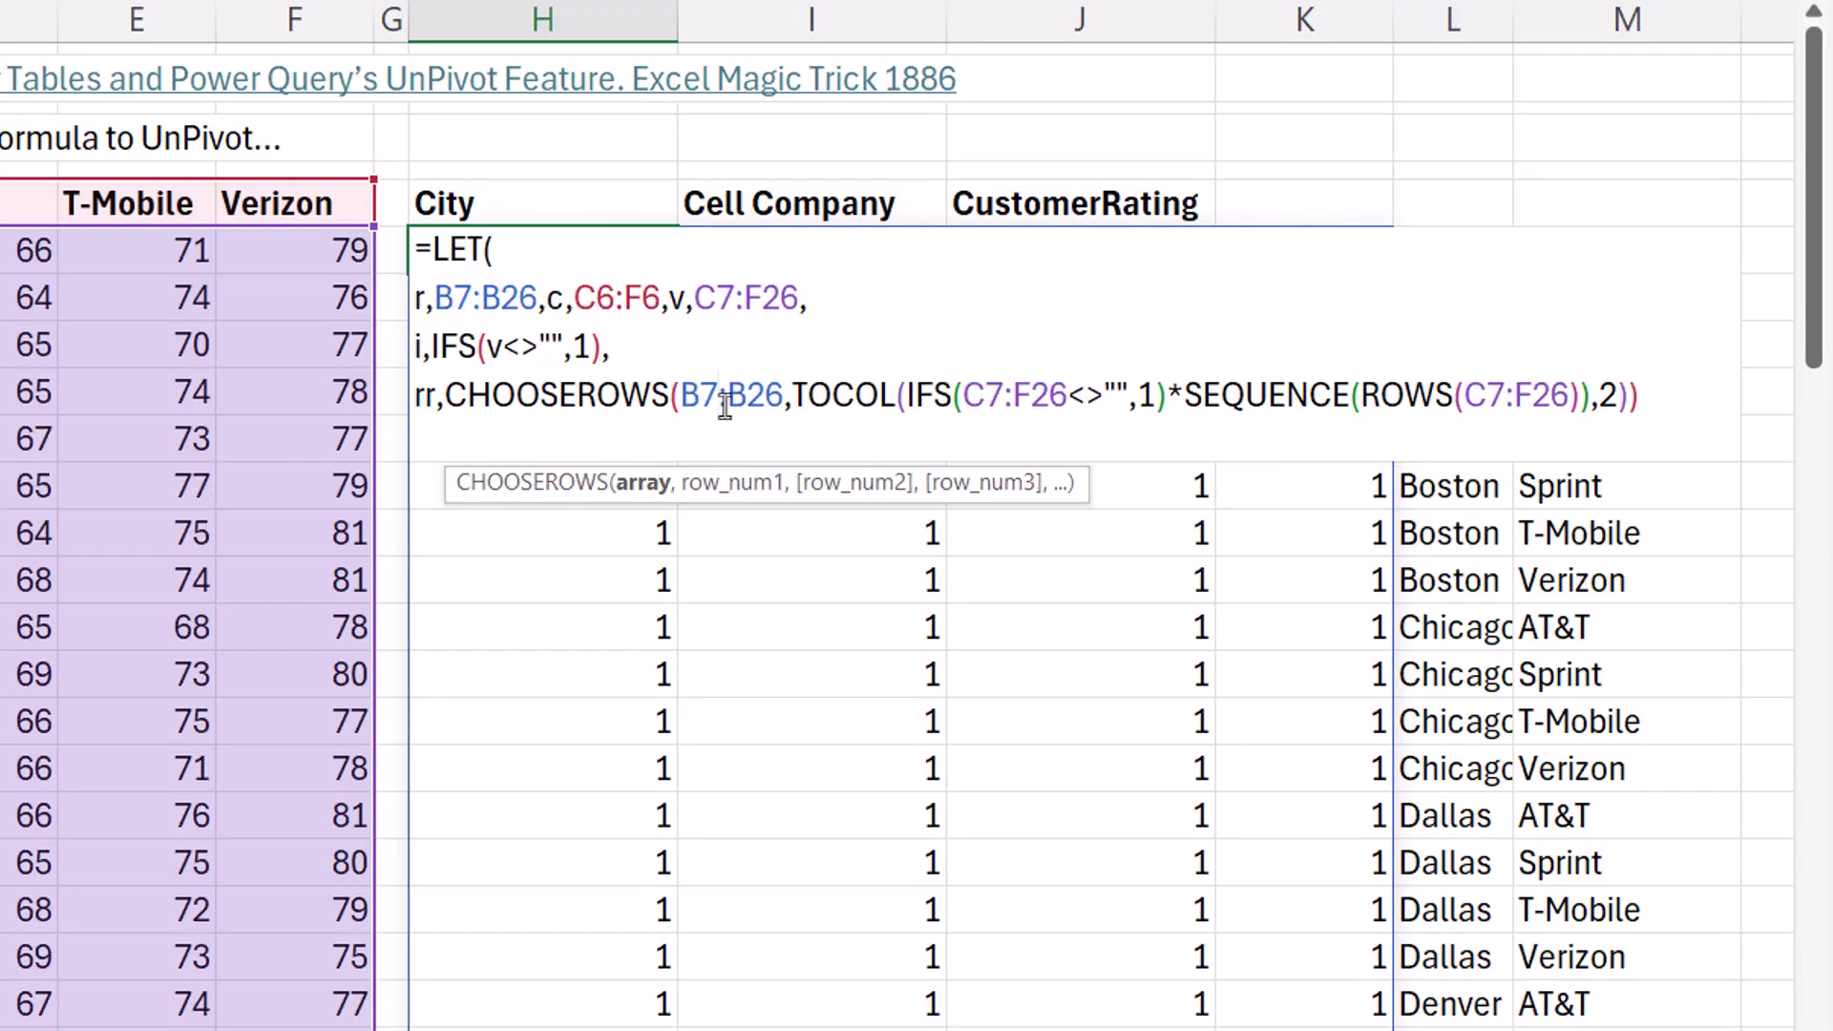
pyautogui.doubleClick(1137, 397)
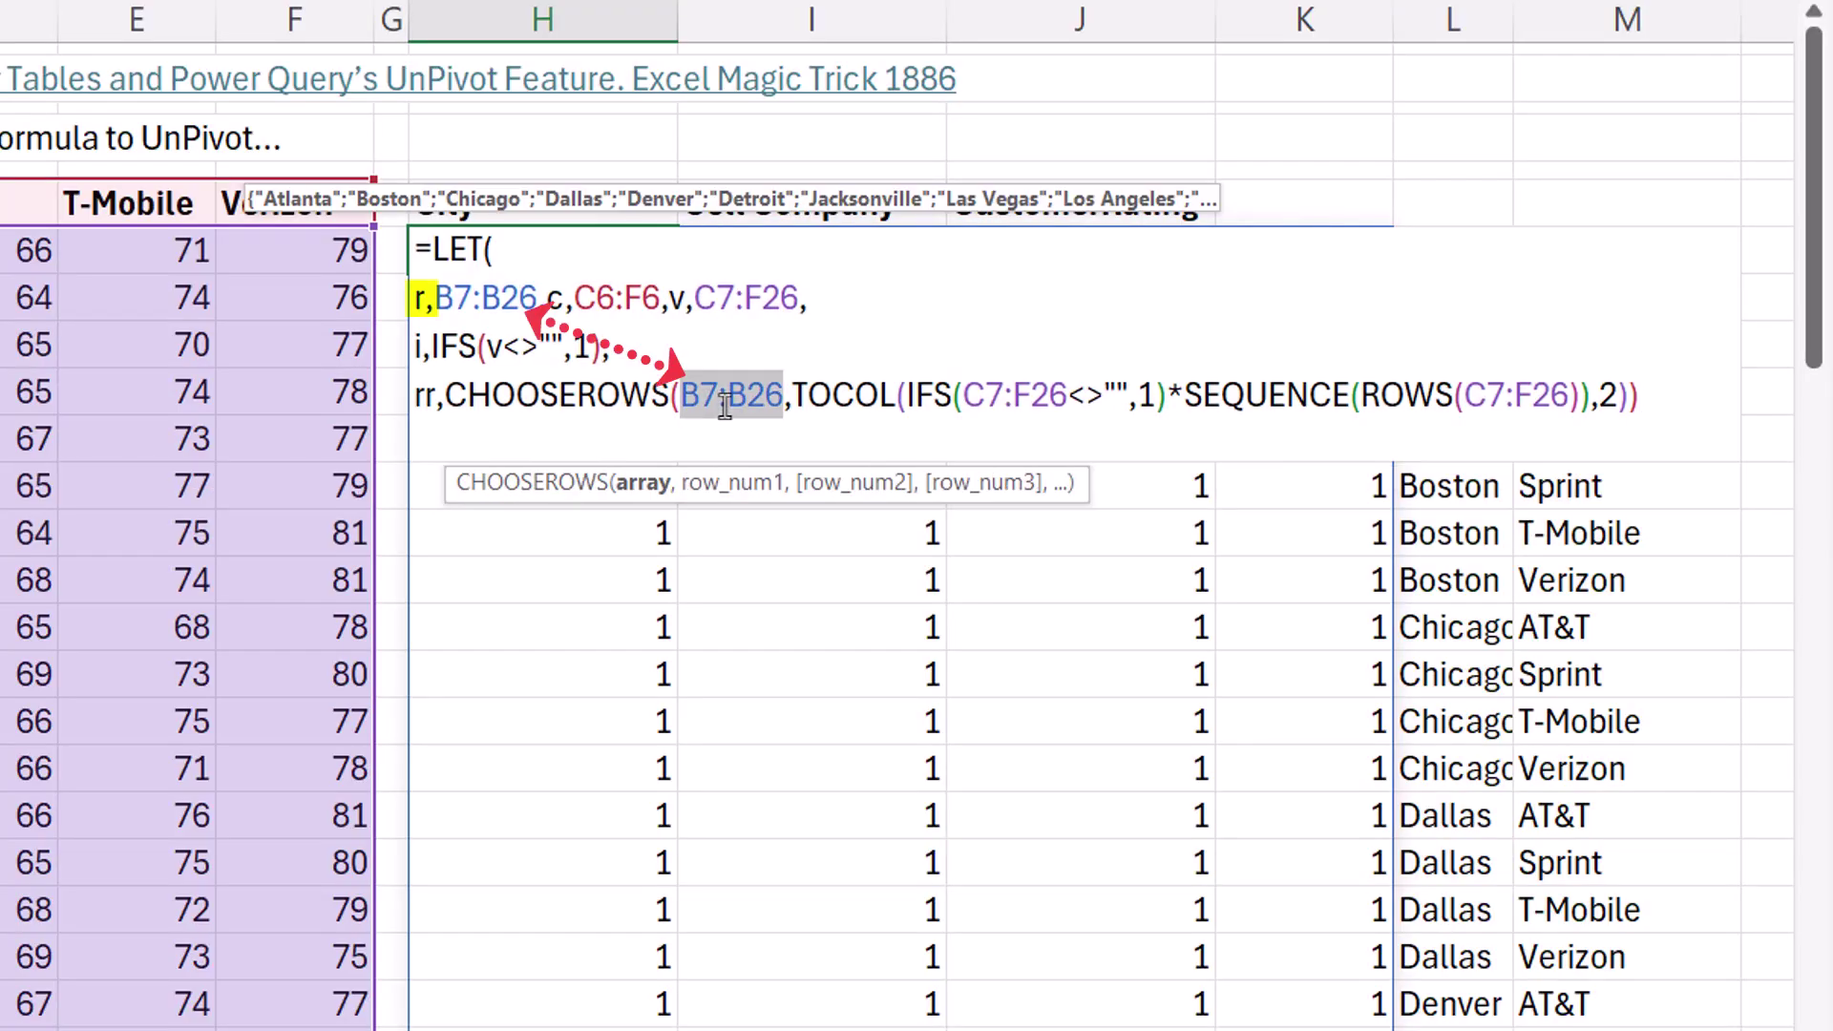
pyautogui.write('r')
# Swap the IFS expression and C7:F26 inside CHOOSEROWS for the names i and v
pyautogui.click(823, 398)
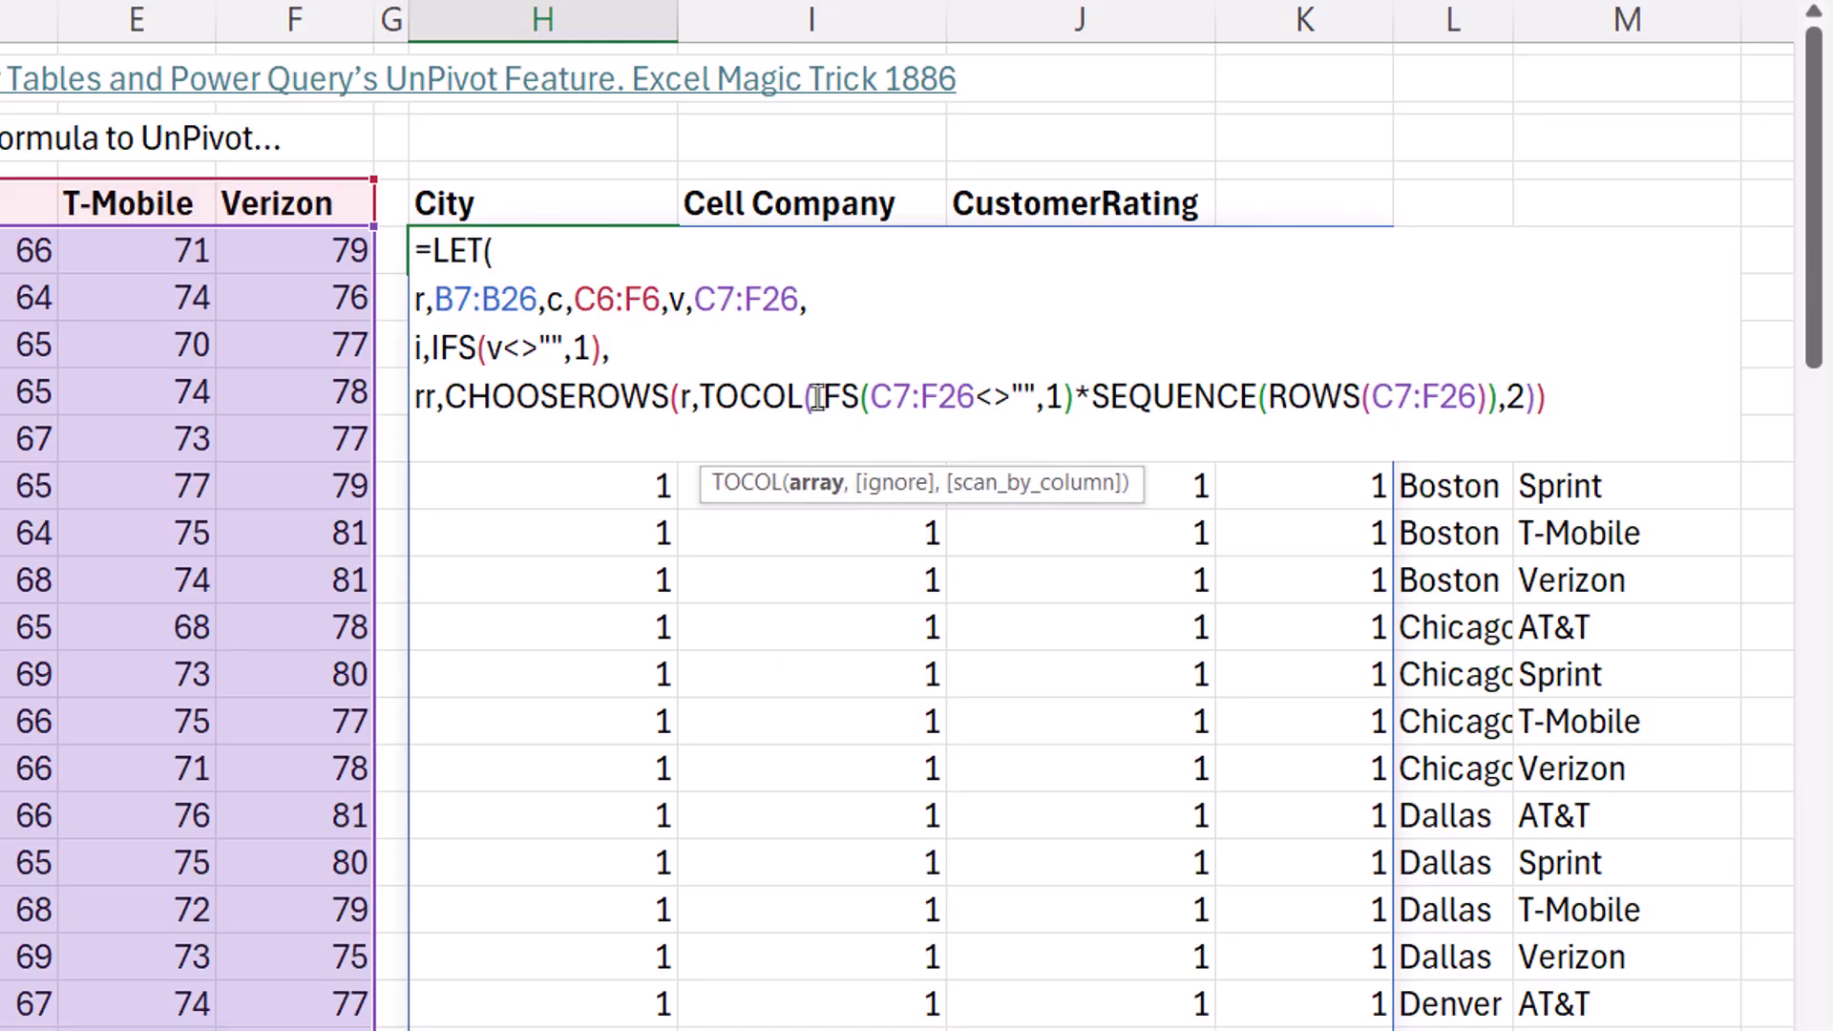
pyautogui.moveTo(829, 397); pyautogui.dragTo(1084, 397)
pyautogui.write('i')
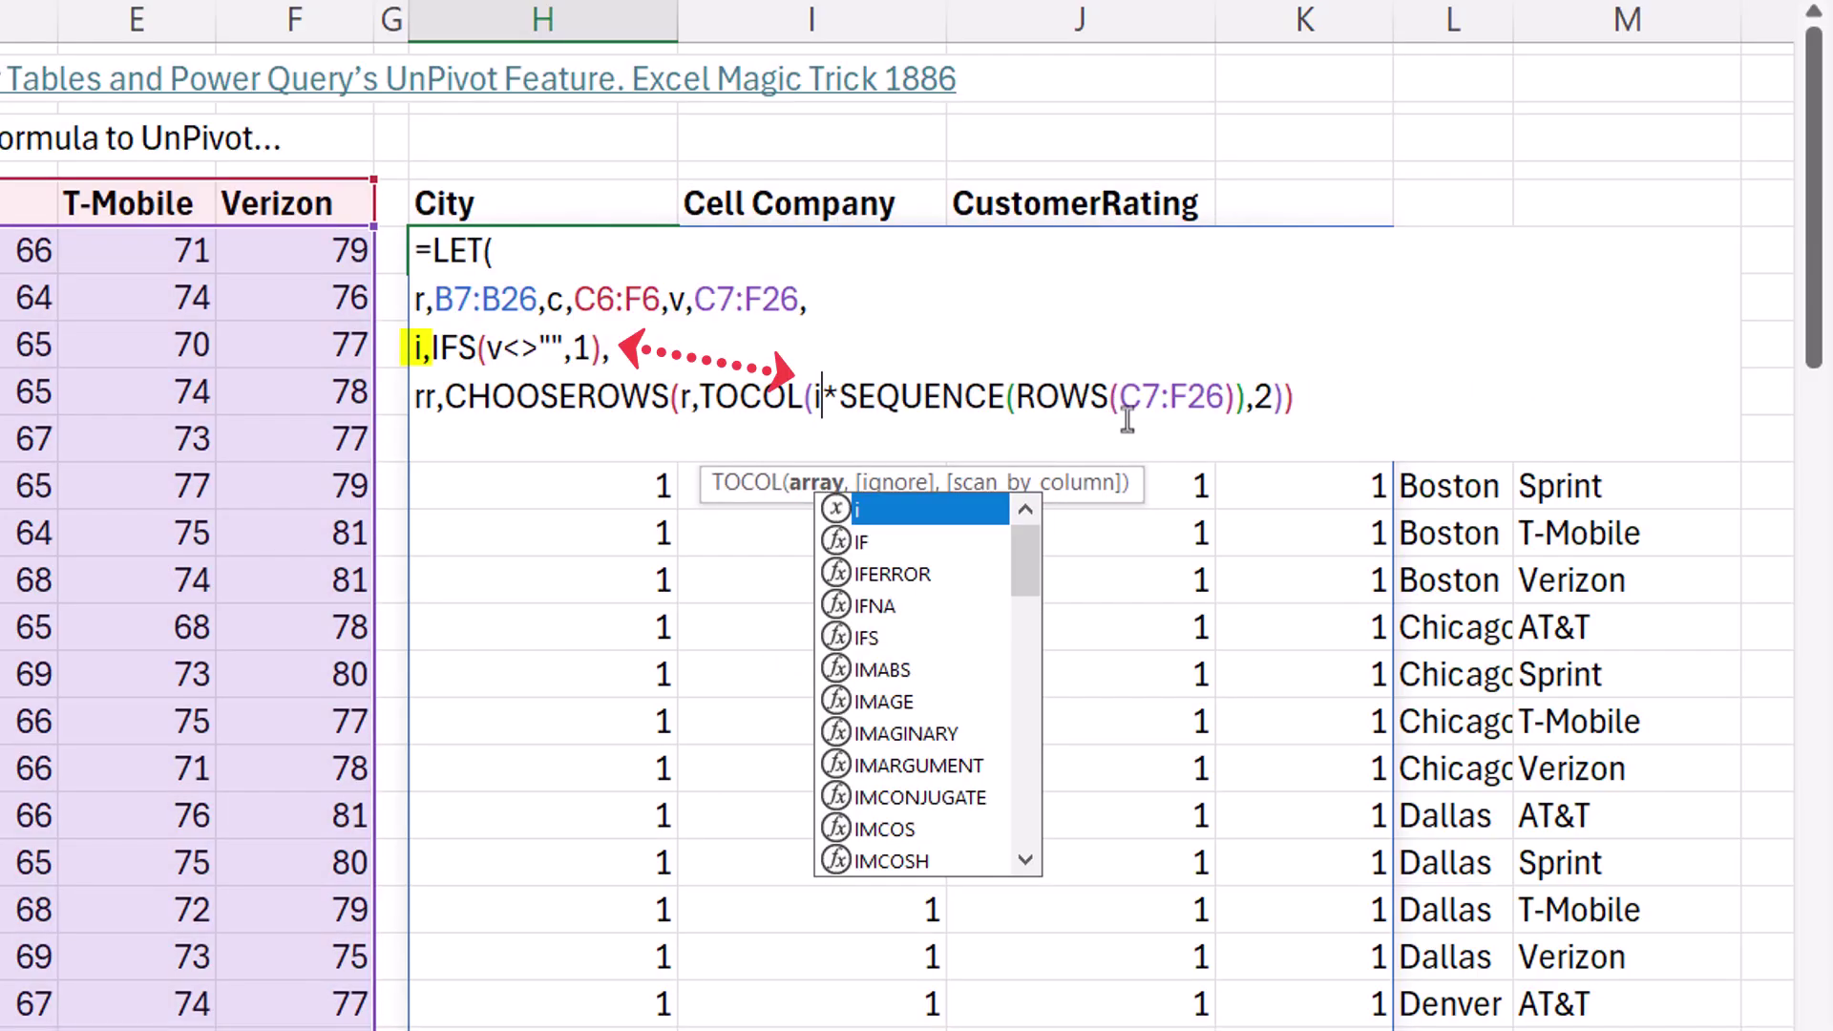
pyautogui.press('Escape')
pyautogui.doubleClick(1181, 397)
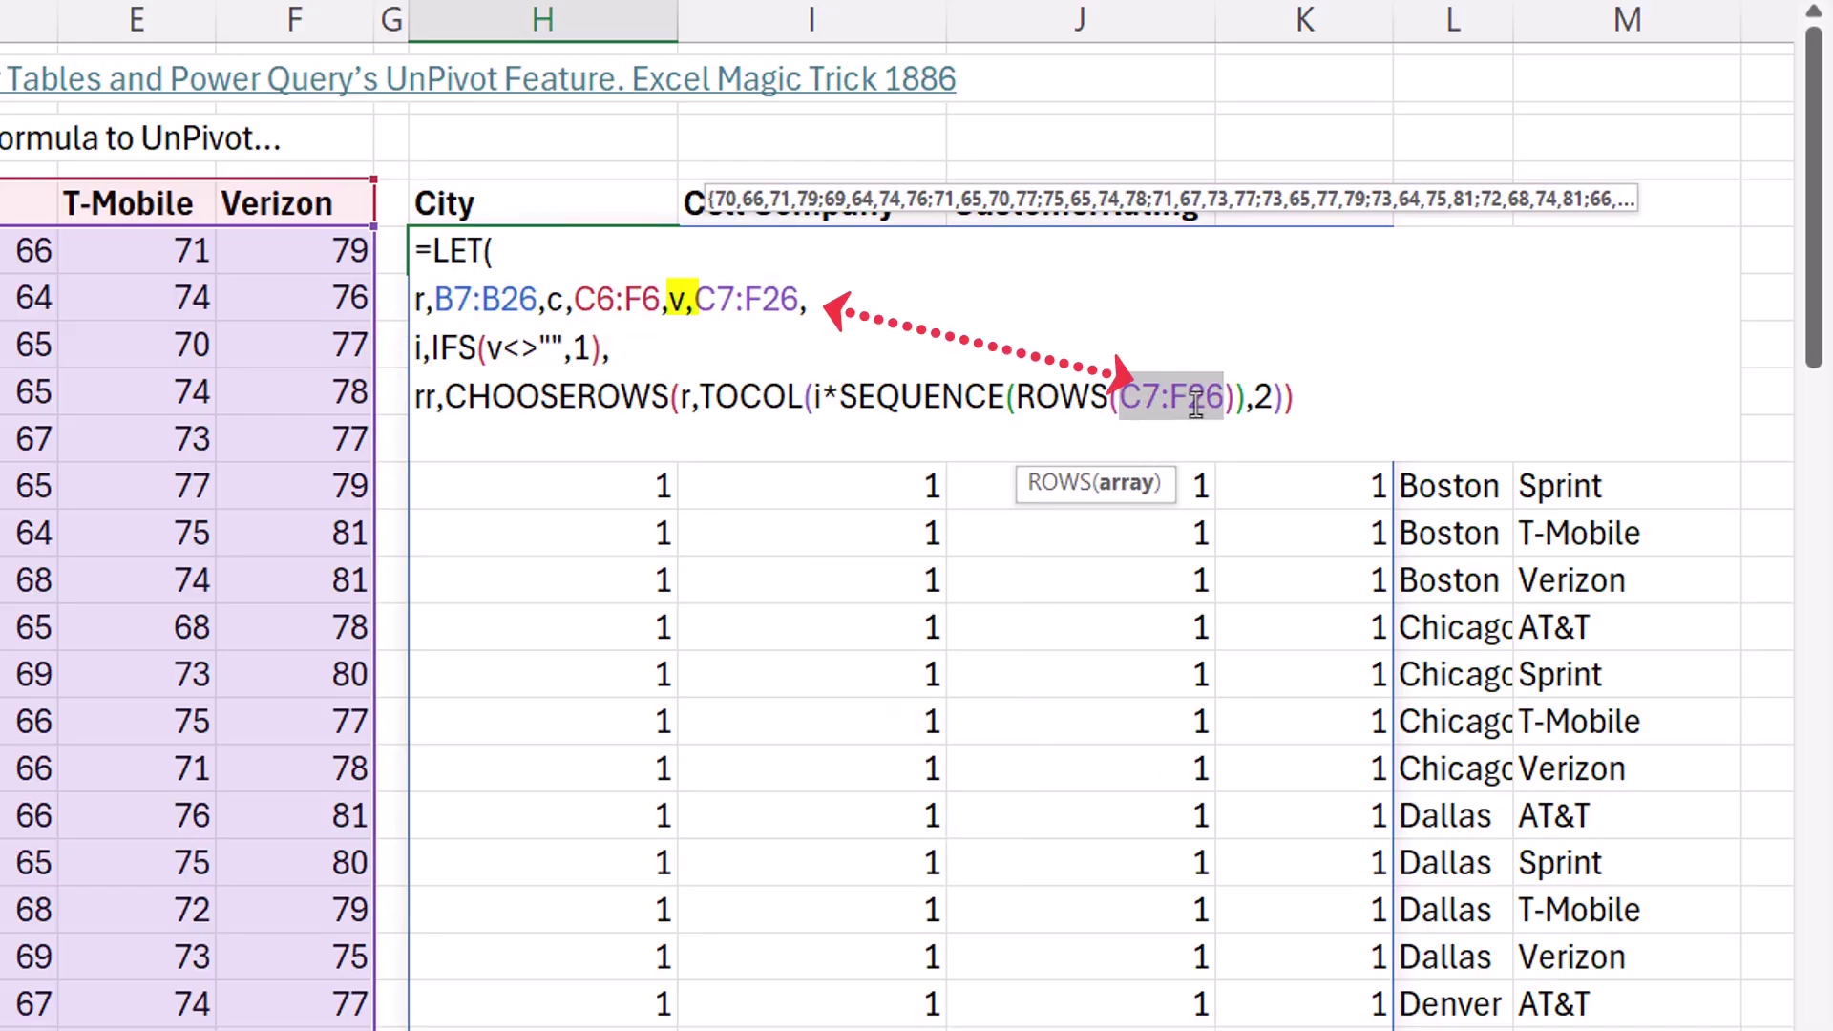
pyautogui.press('Delete')
pyautogui.write('v')
# Return rr so column H spills each city repeated four times
pyautogui.click(1265, 406)
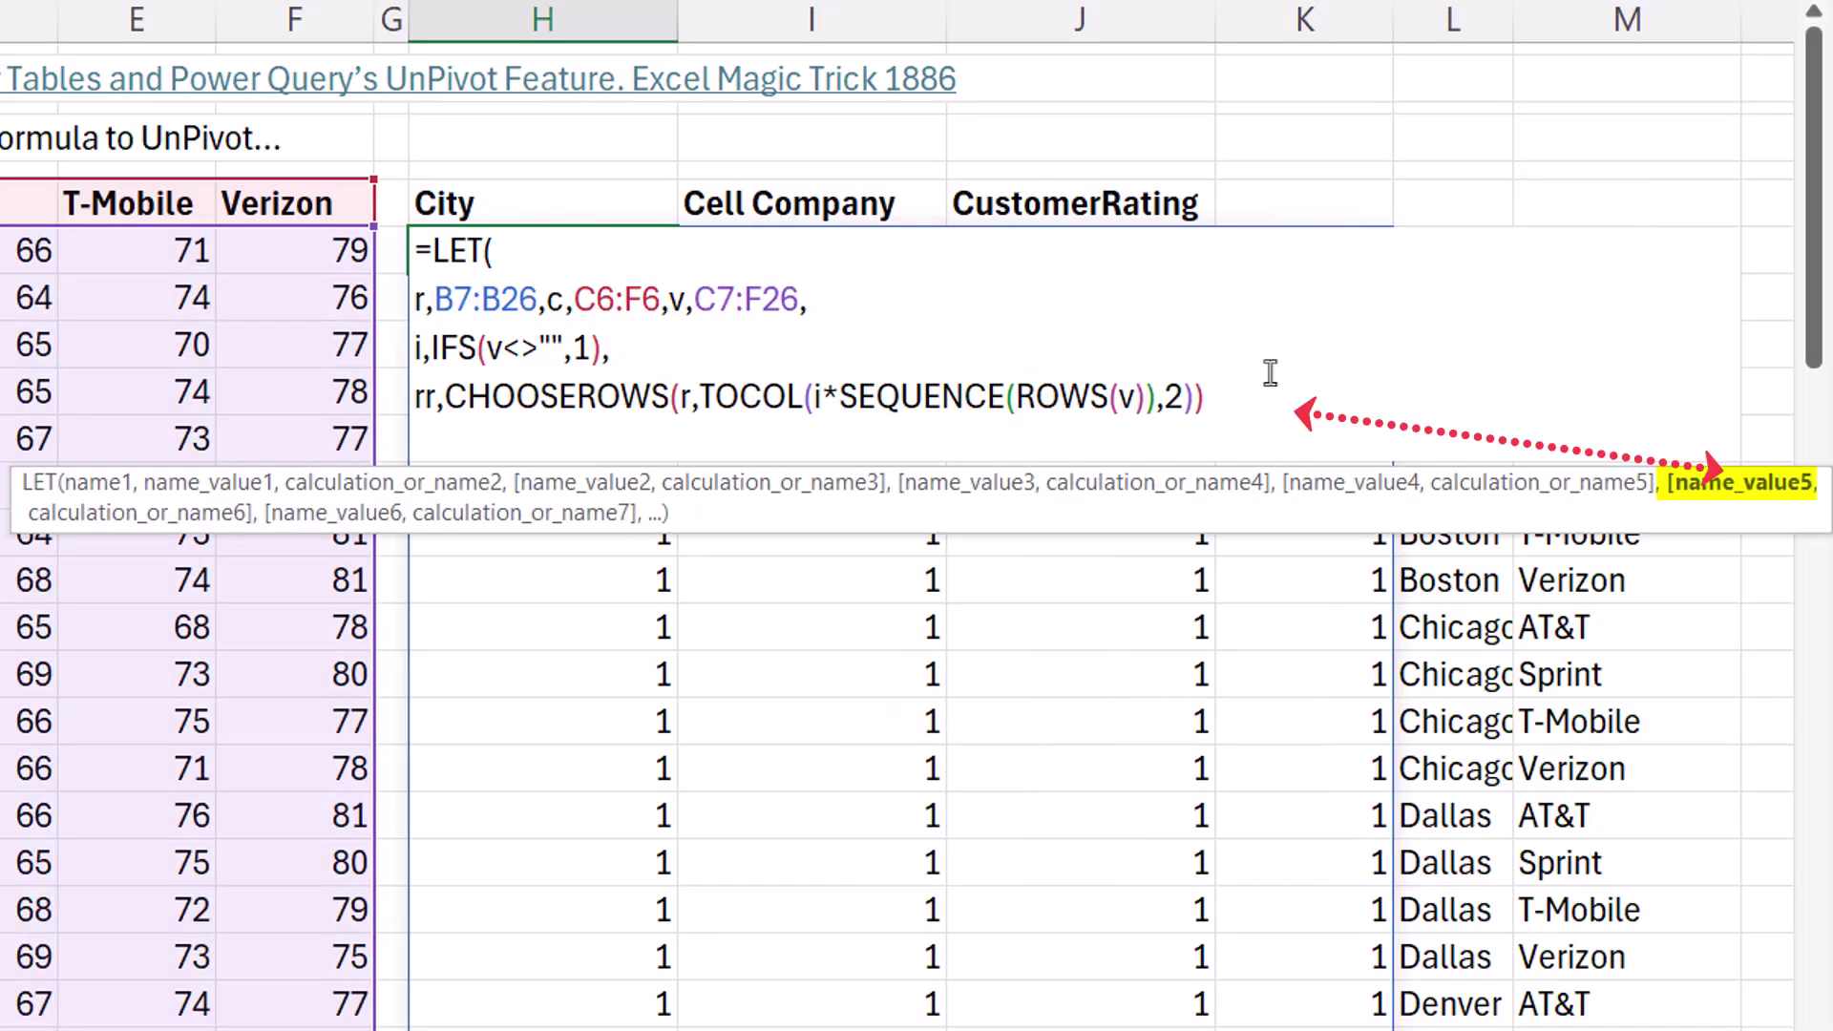
pyautogui.write(',')
pyautogui.hotkey('alt', 'Return')
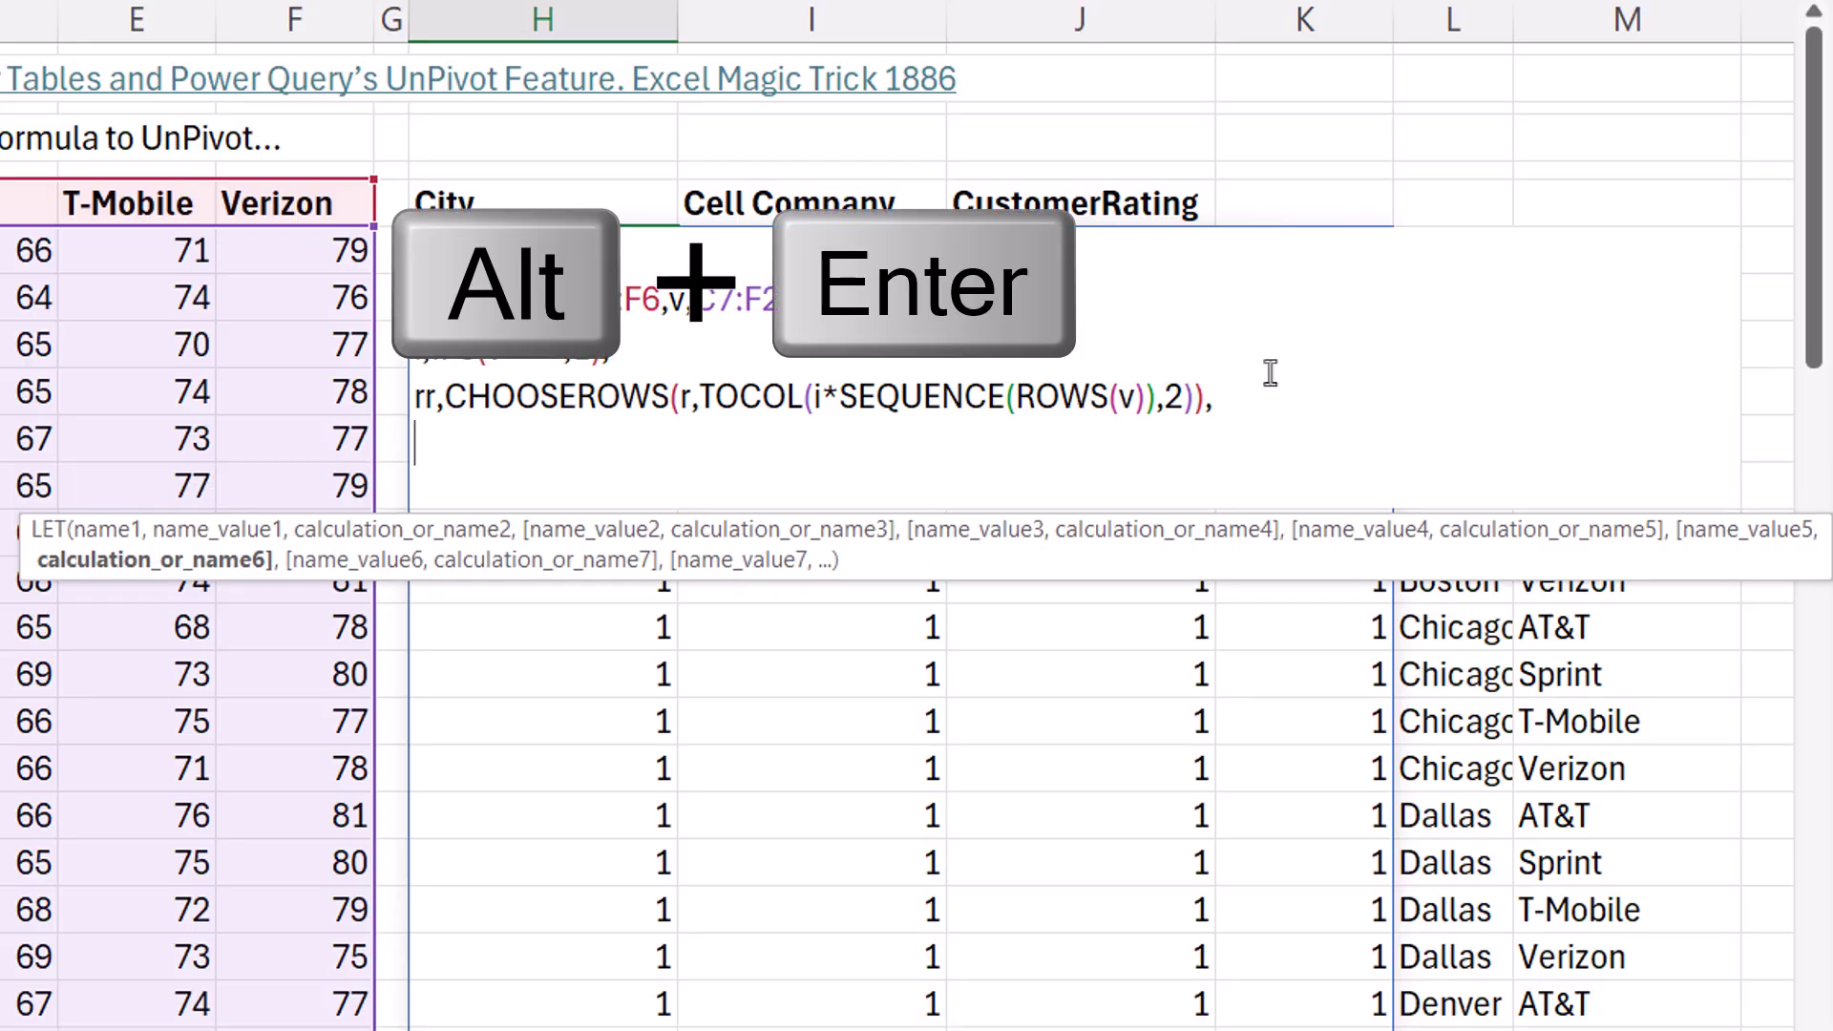
pyautogui.write('rr')
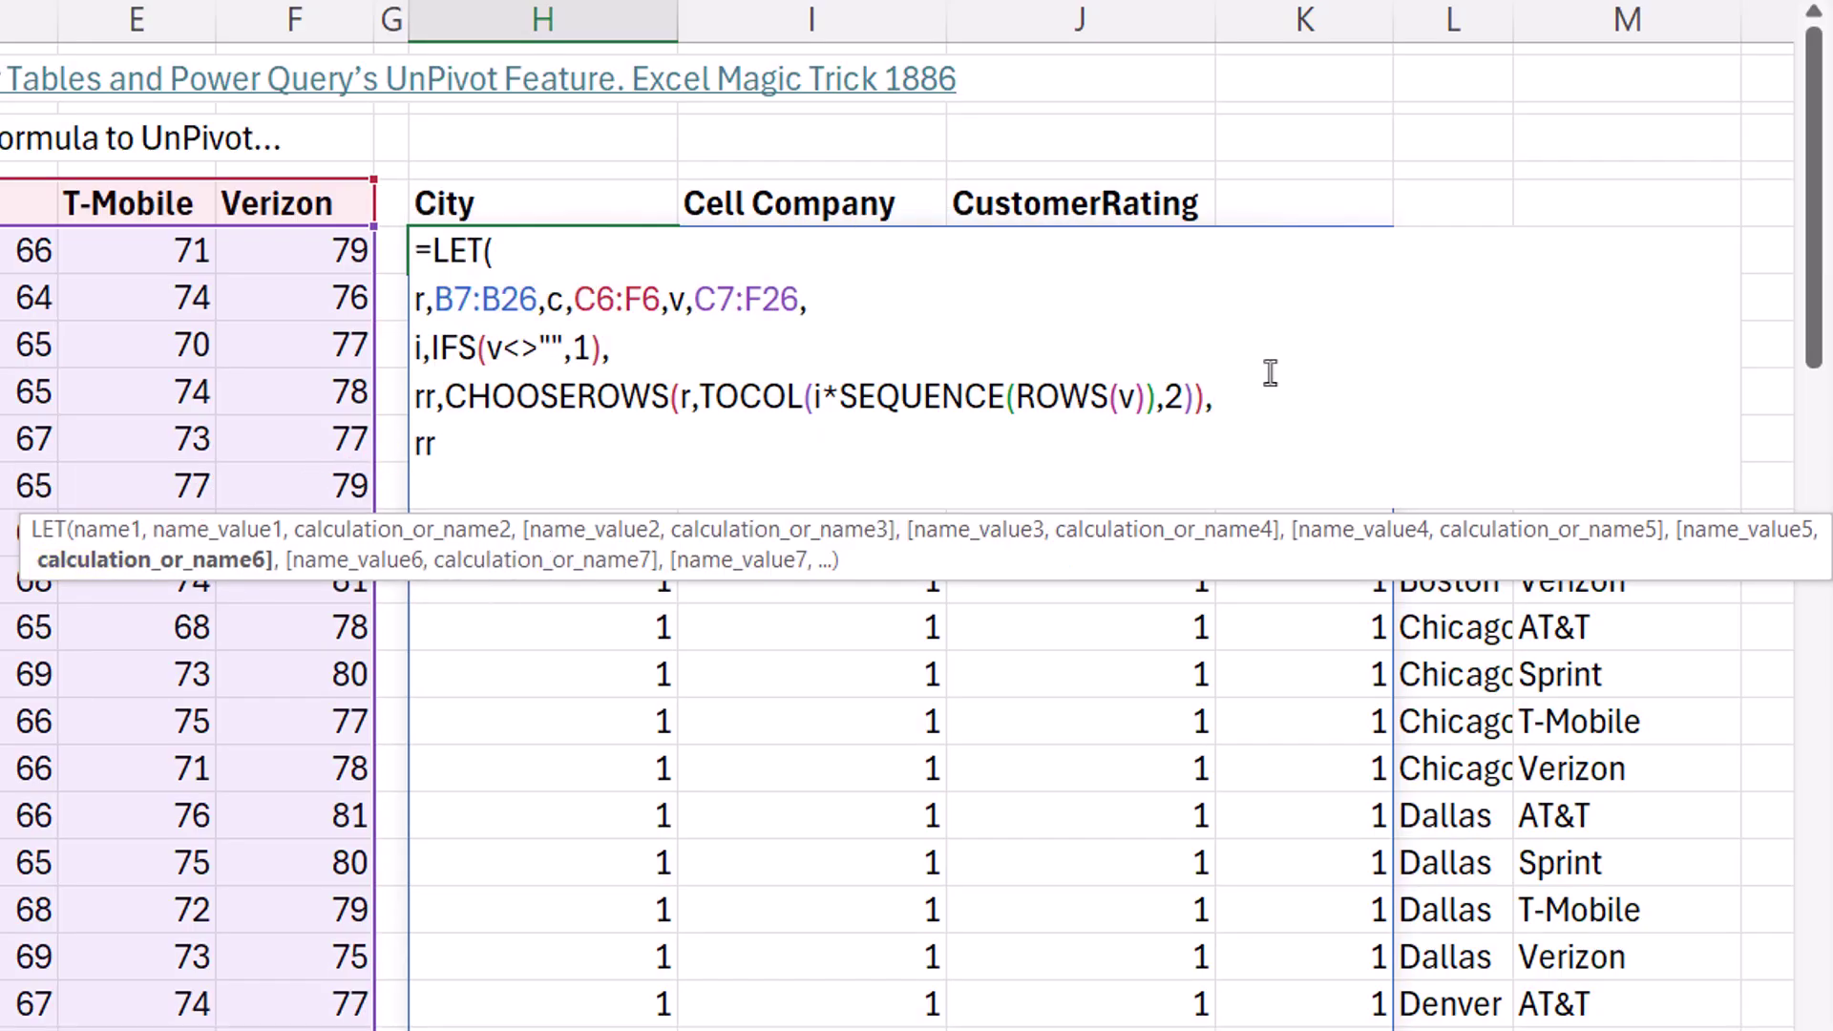
pyautogui.write(')')
pyautogui.hotkey('ctrl', 'Return')
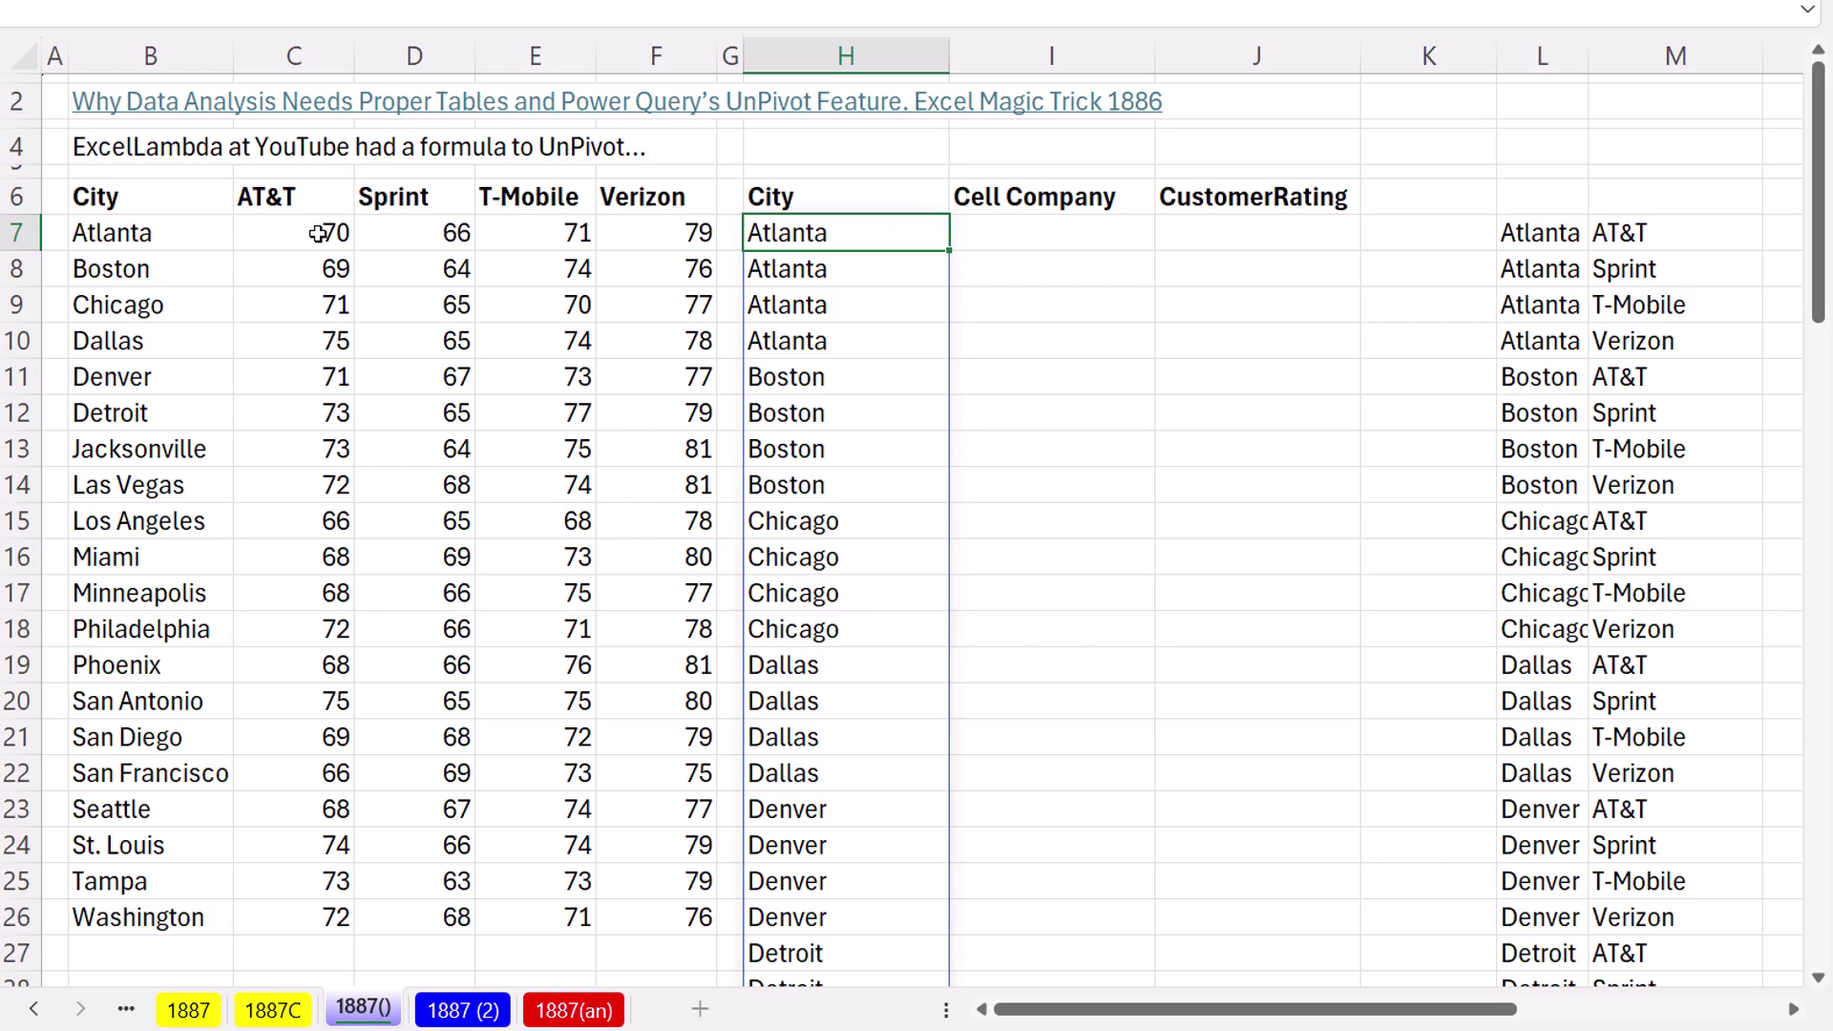
# Blank C7's 70 rating to see Atlanta drop to three rows, undo, and reopen H7's formula
pyautogui.click(319, 234)
pyautogui.press('Delete')
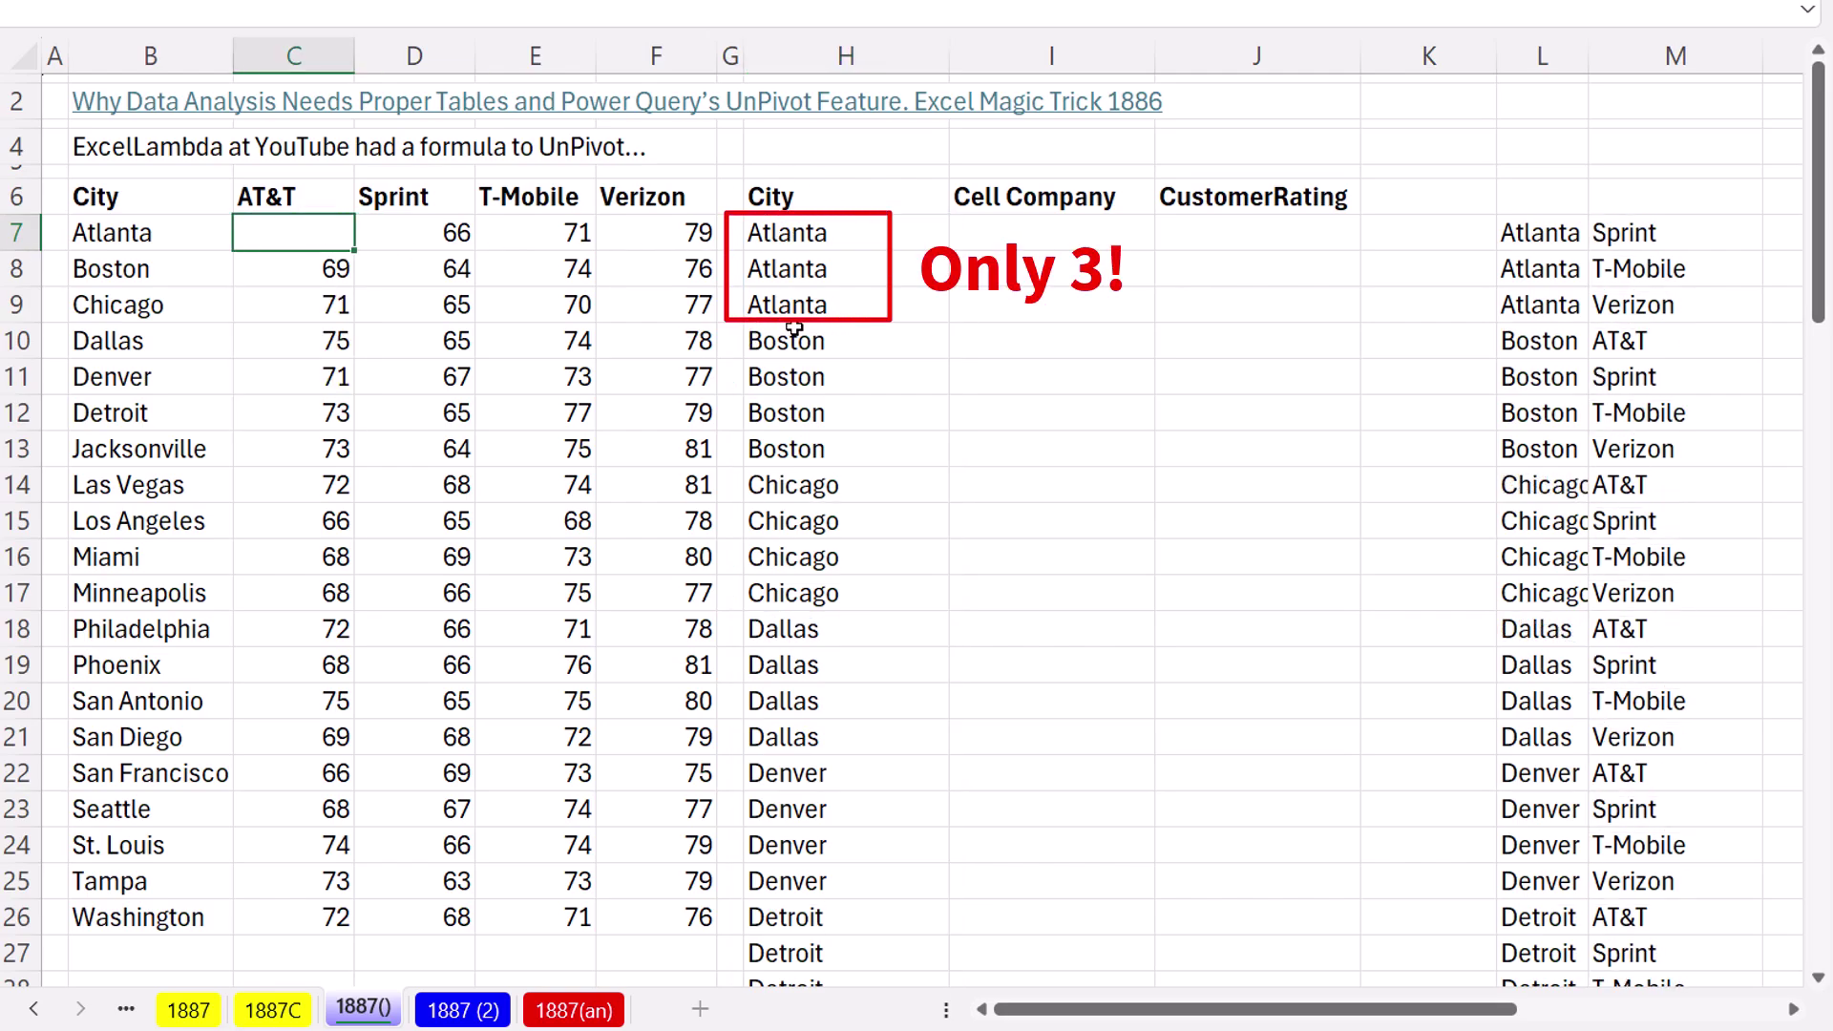
pyautogui.hotkey('ctrl', 'z')
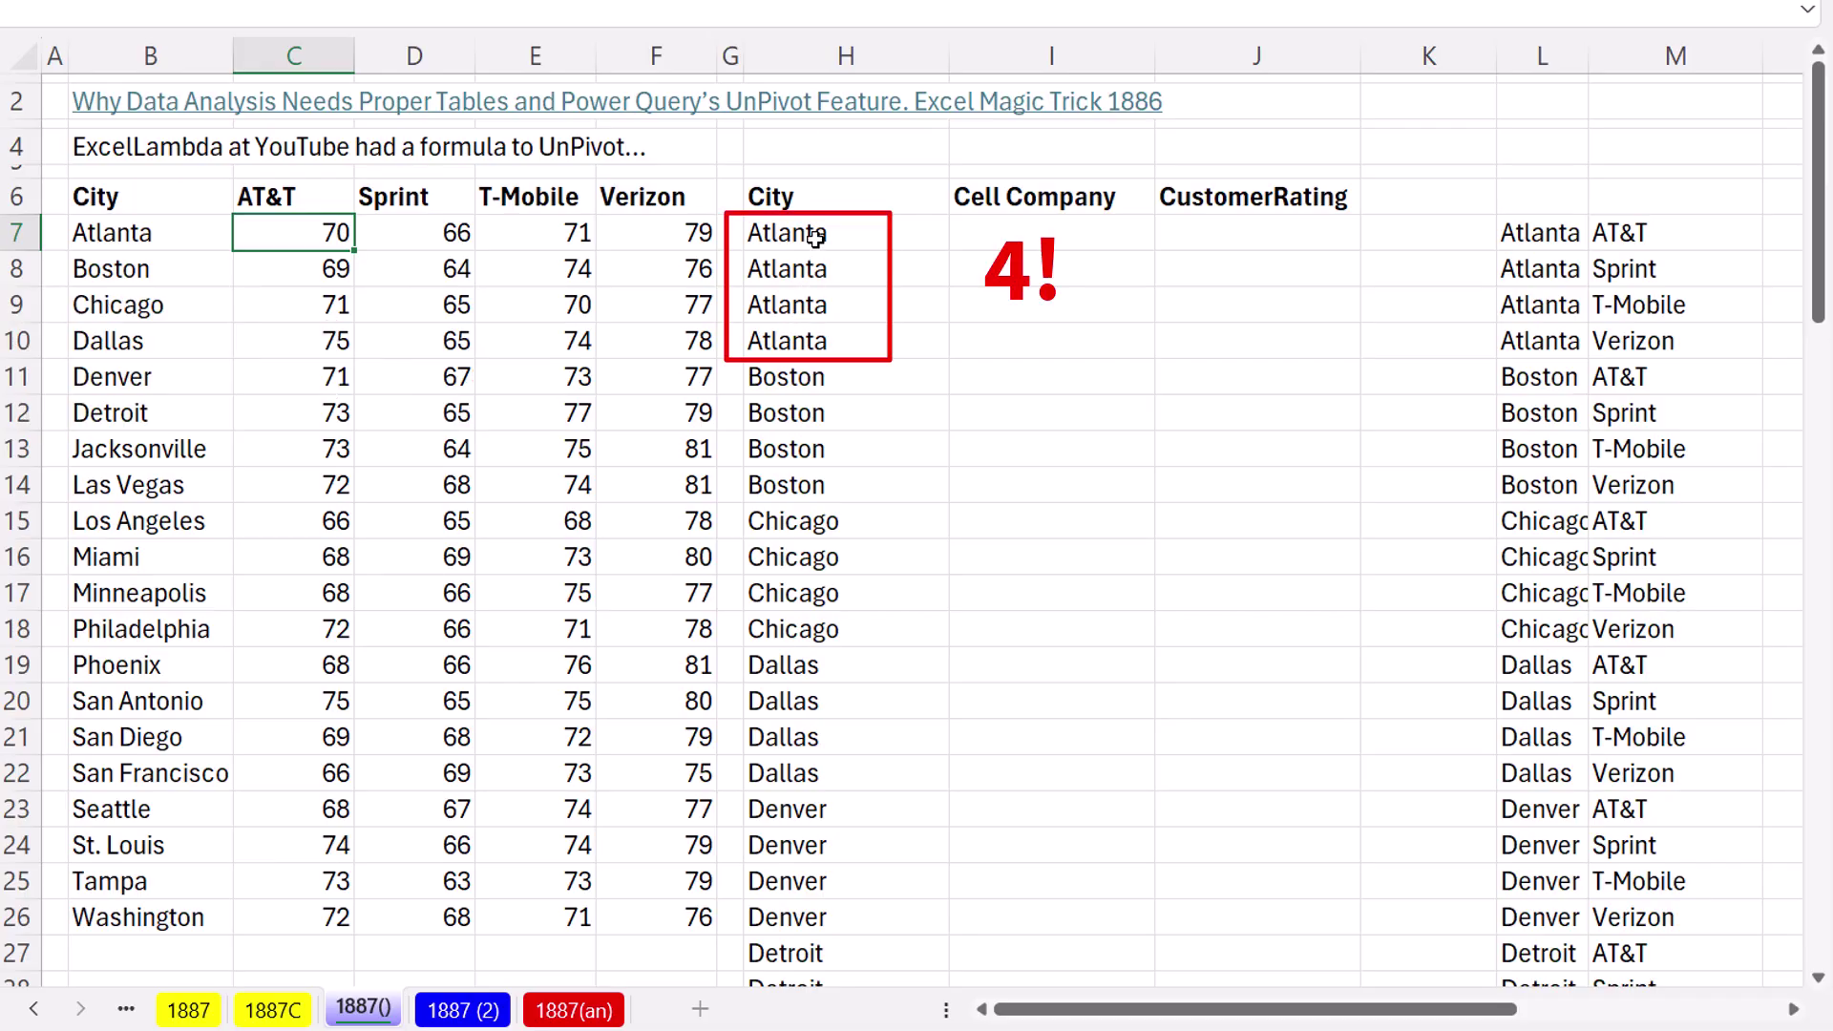
pyautogui.click(815, 238)
pyautogui.press('F2')
# Replace the rr output with a cc line from the saved CHOOSEROWS(TRANSPOSE formula using c, i and v
pyautogui.press('BackSpace')
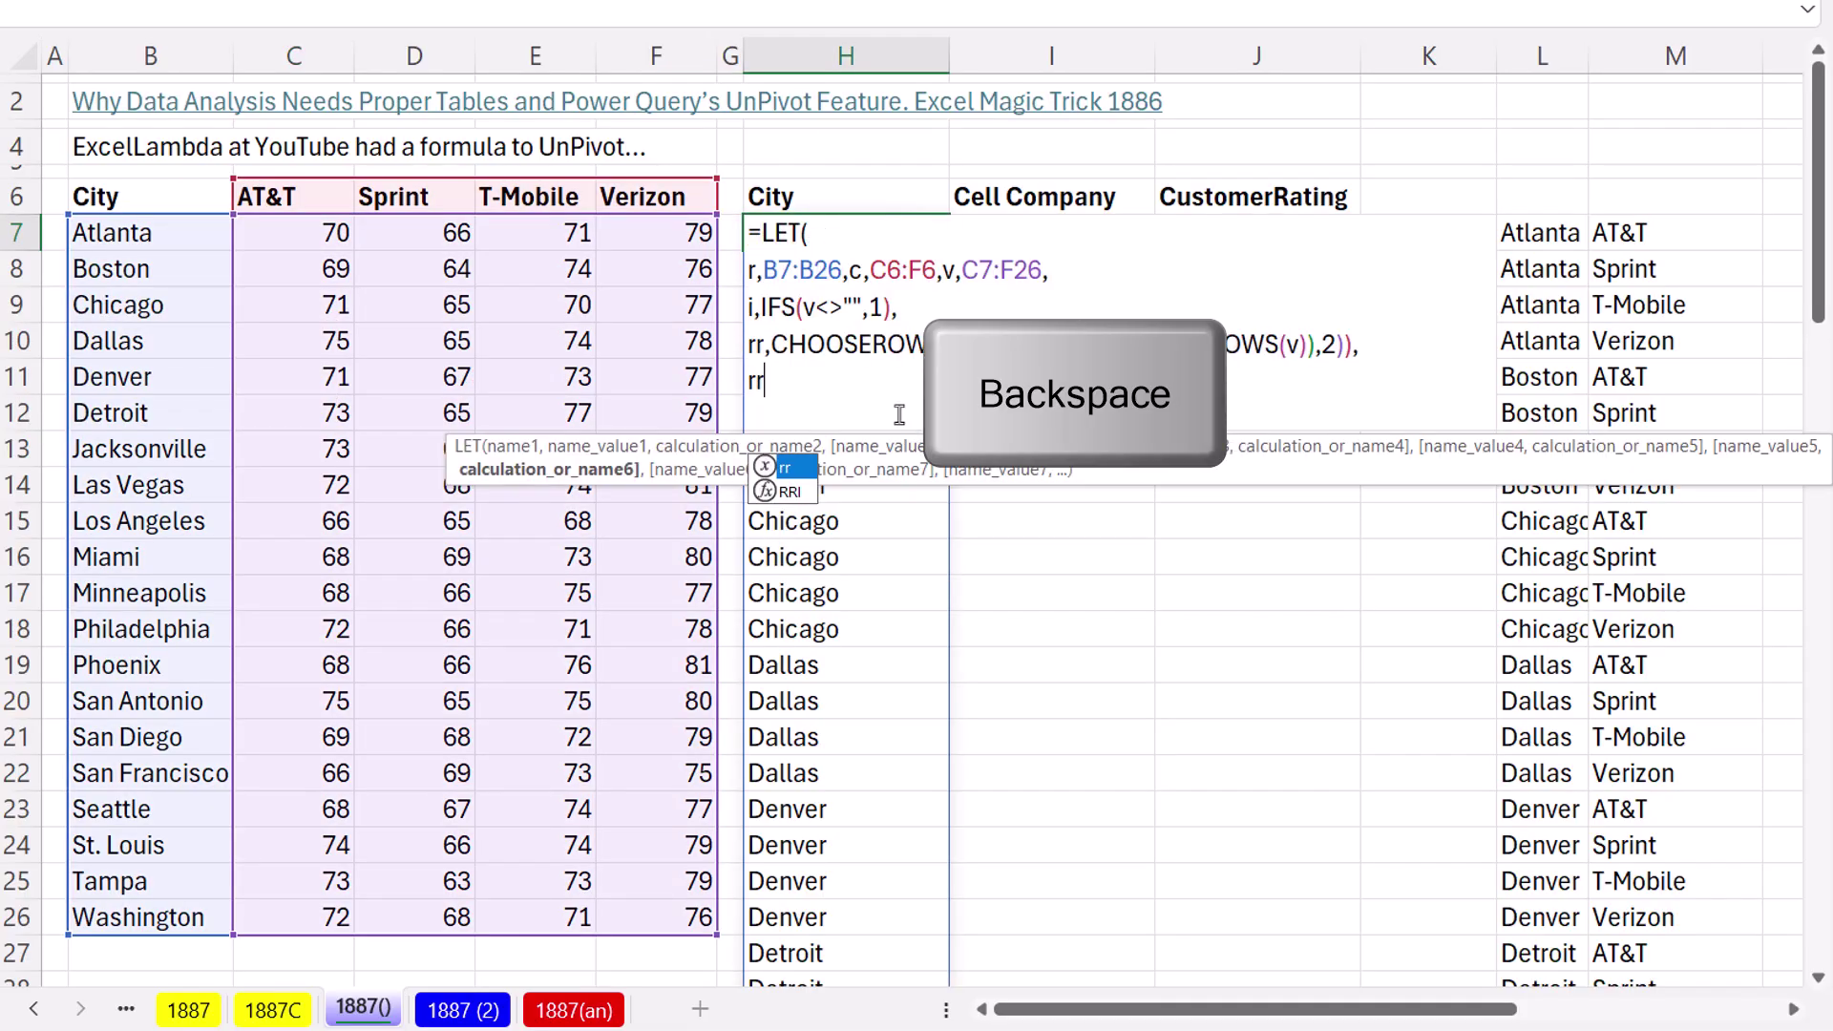
pyautogui.press('BackSpace')
pyautogui.press('BackSpace')
pyautogui.write('cc,')
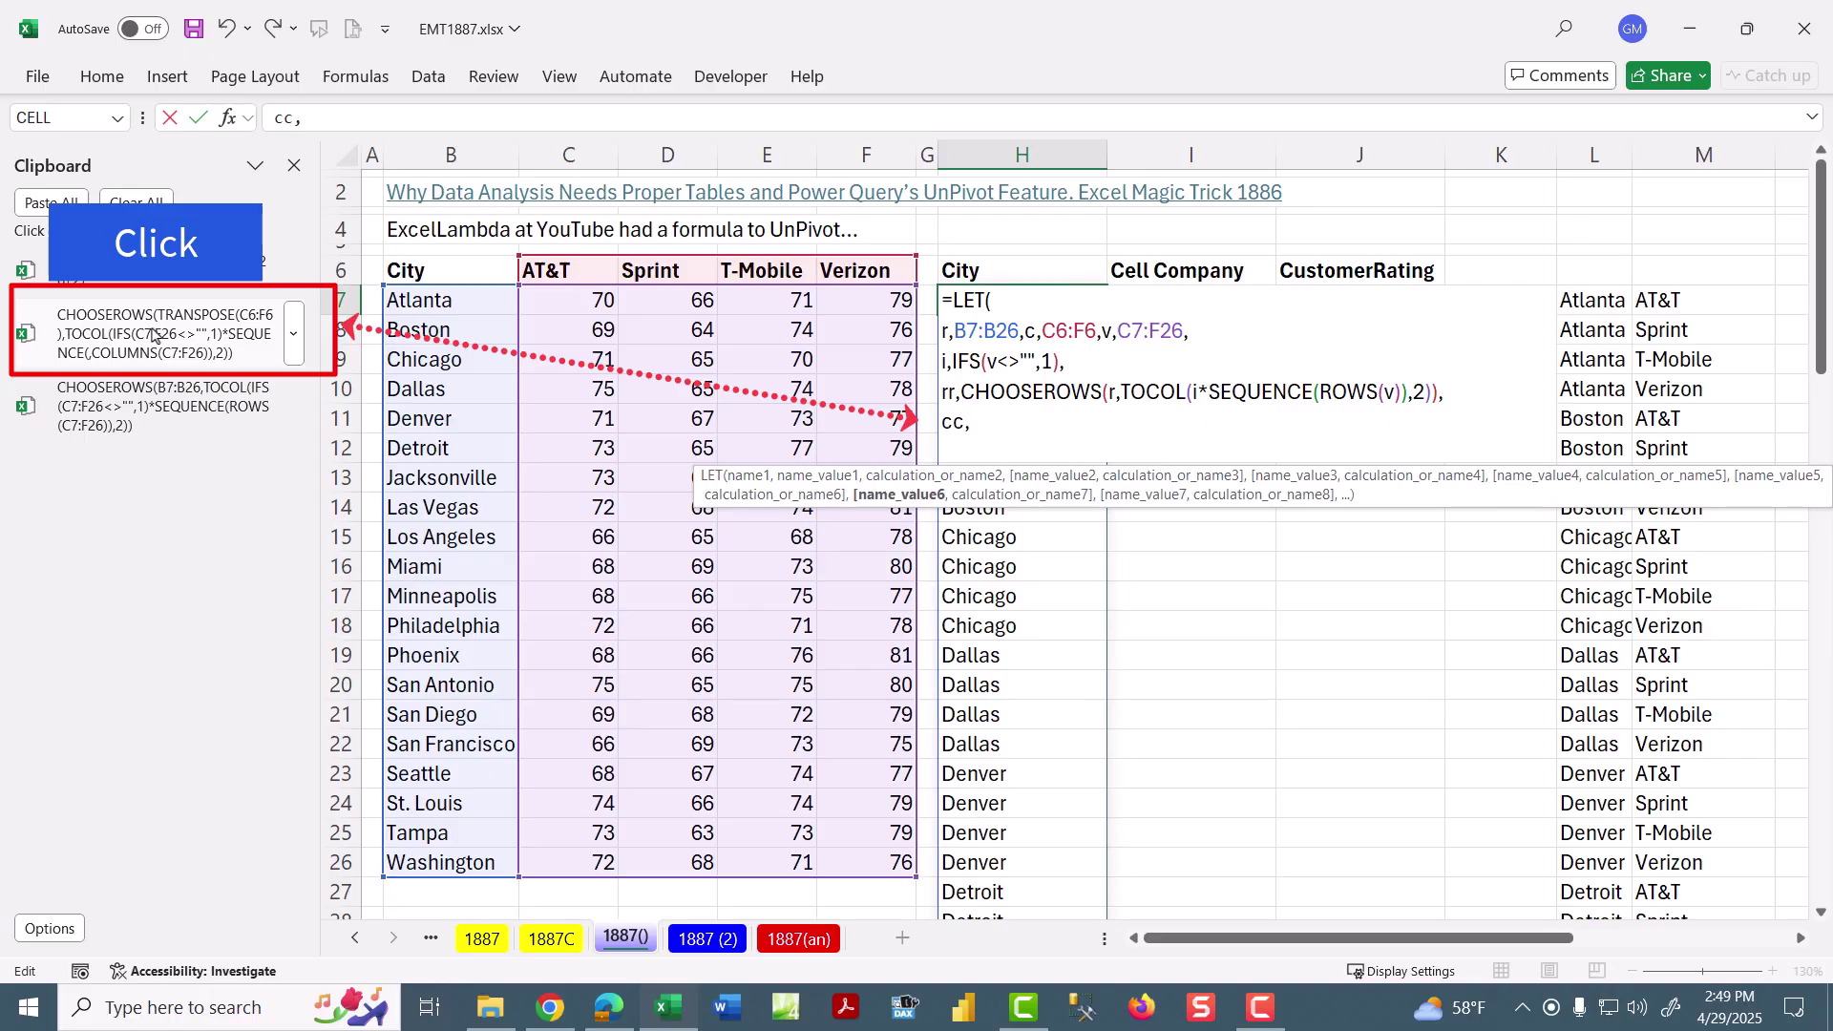
pyautogui.click(152, 334)
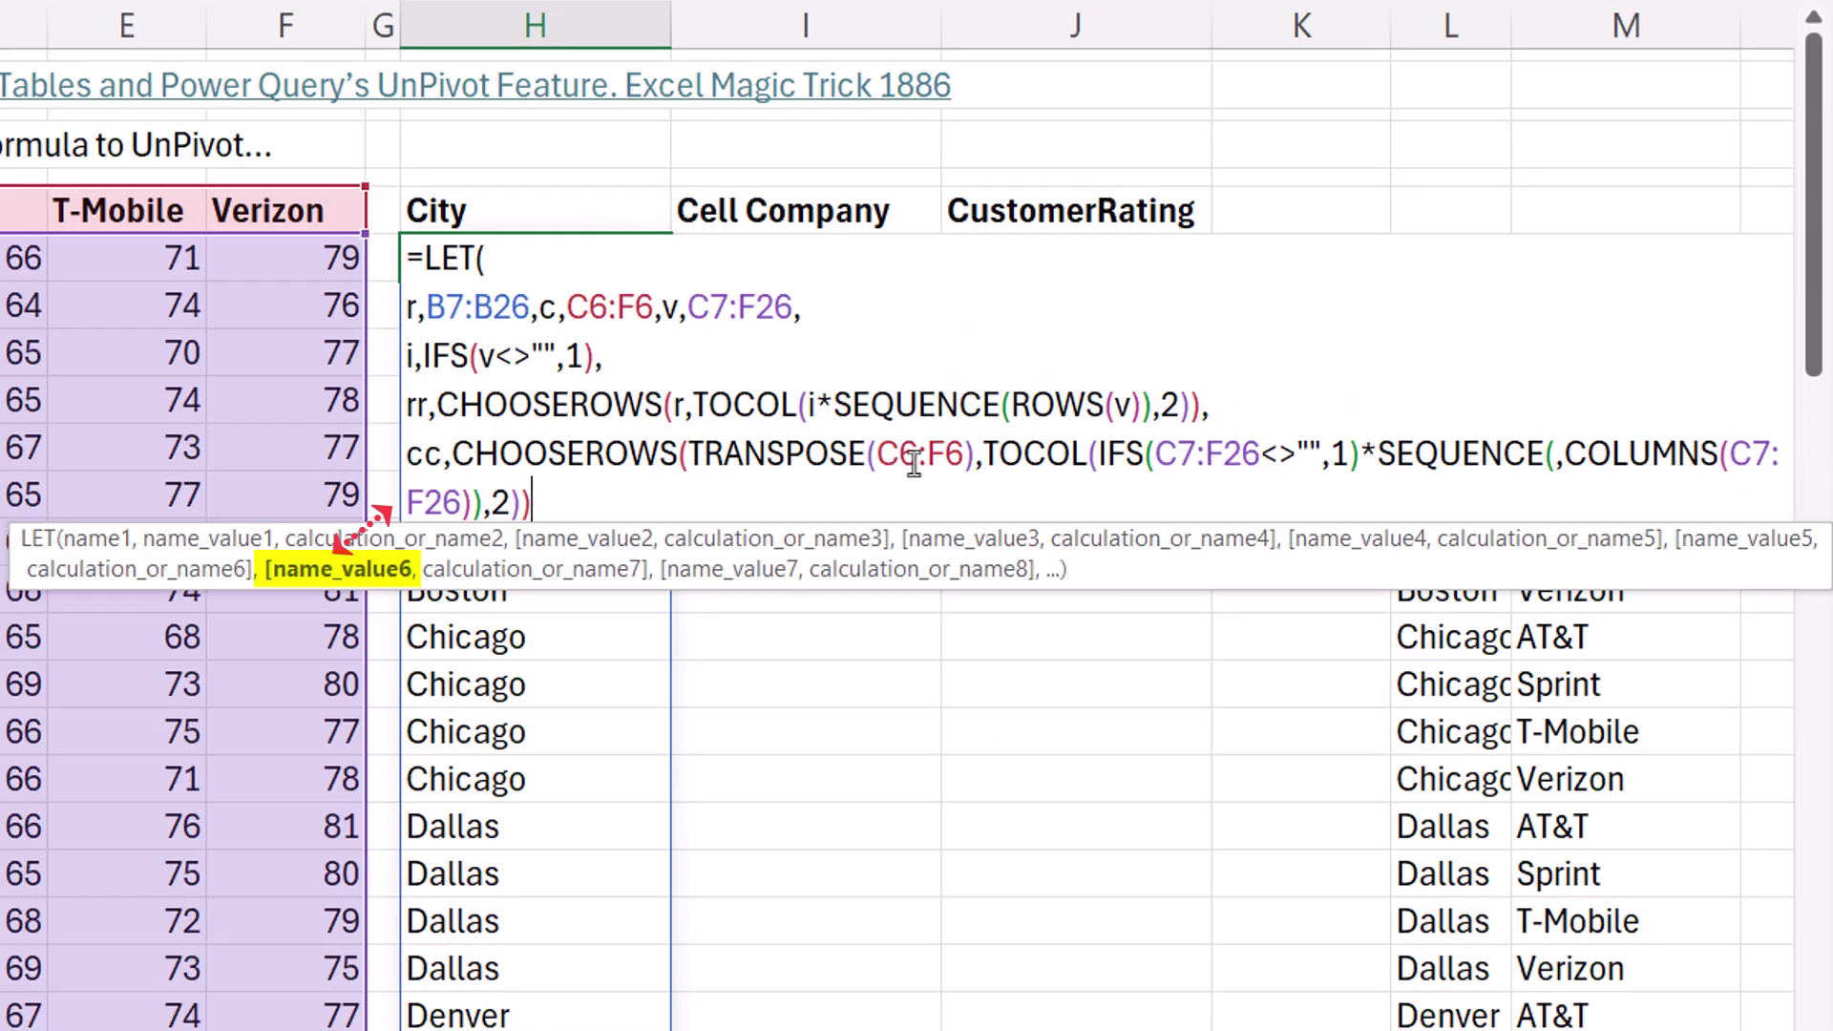
pyautogui.doubleClick(1263, 439)
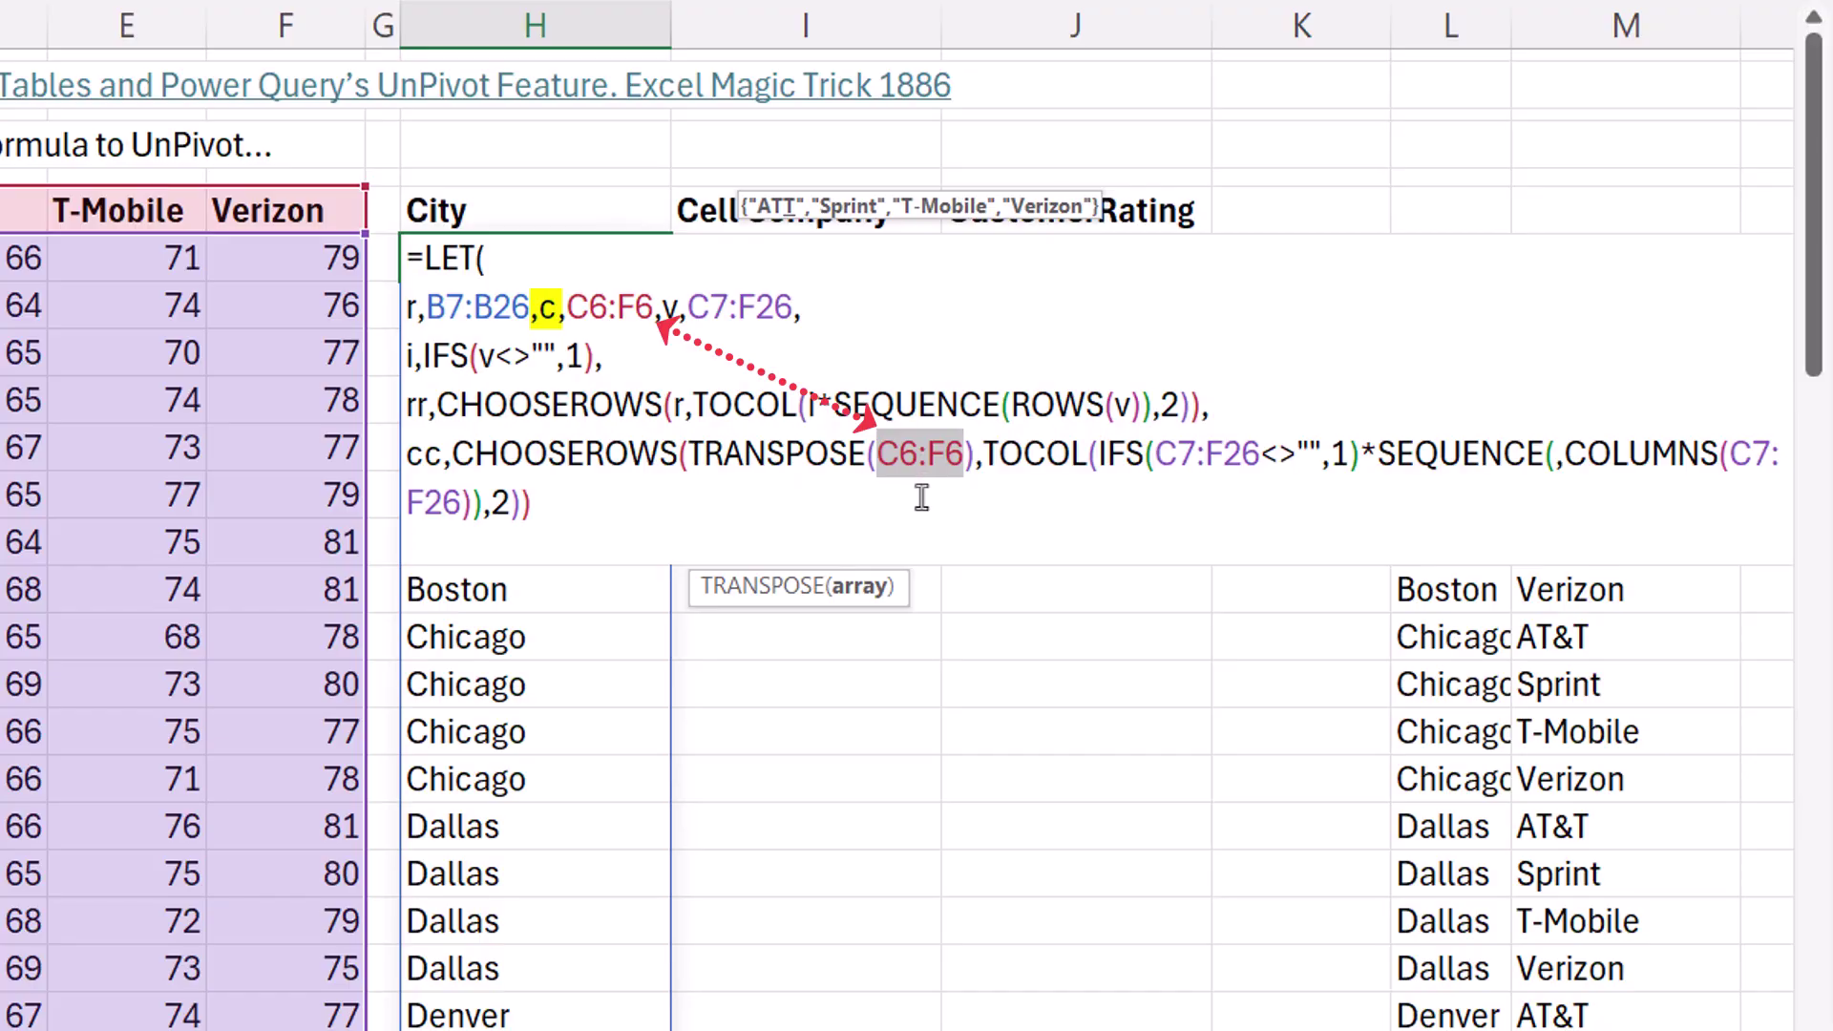
pyautogui.write('c')
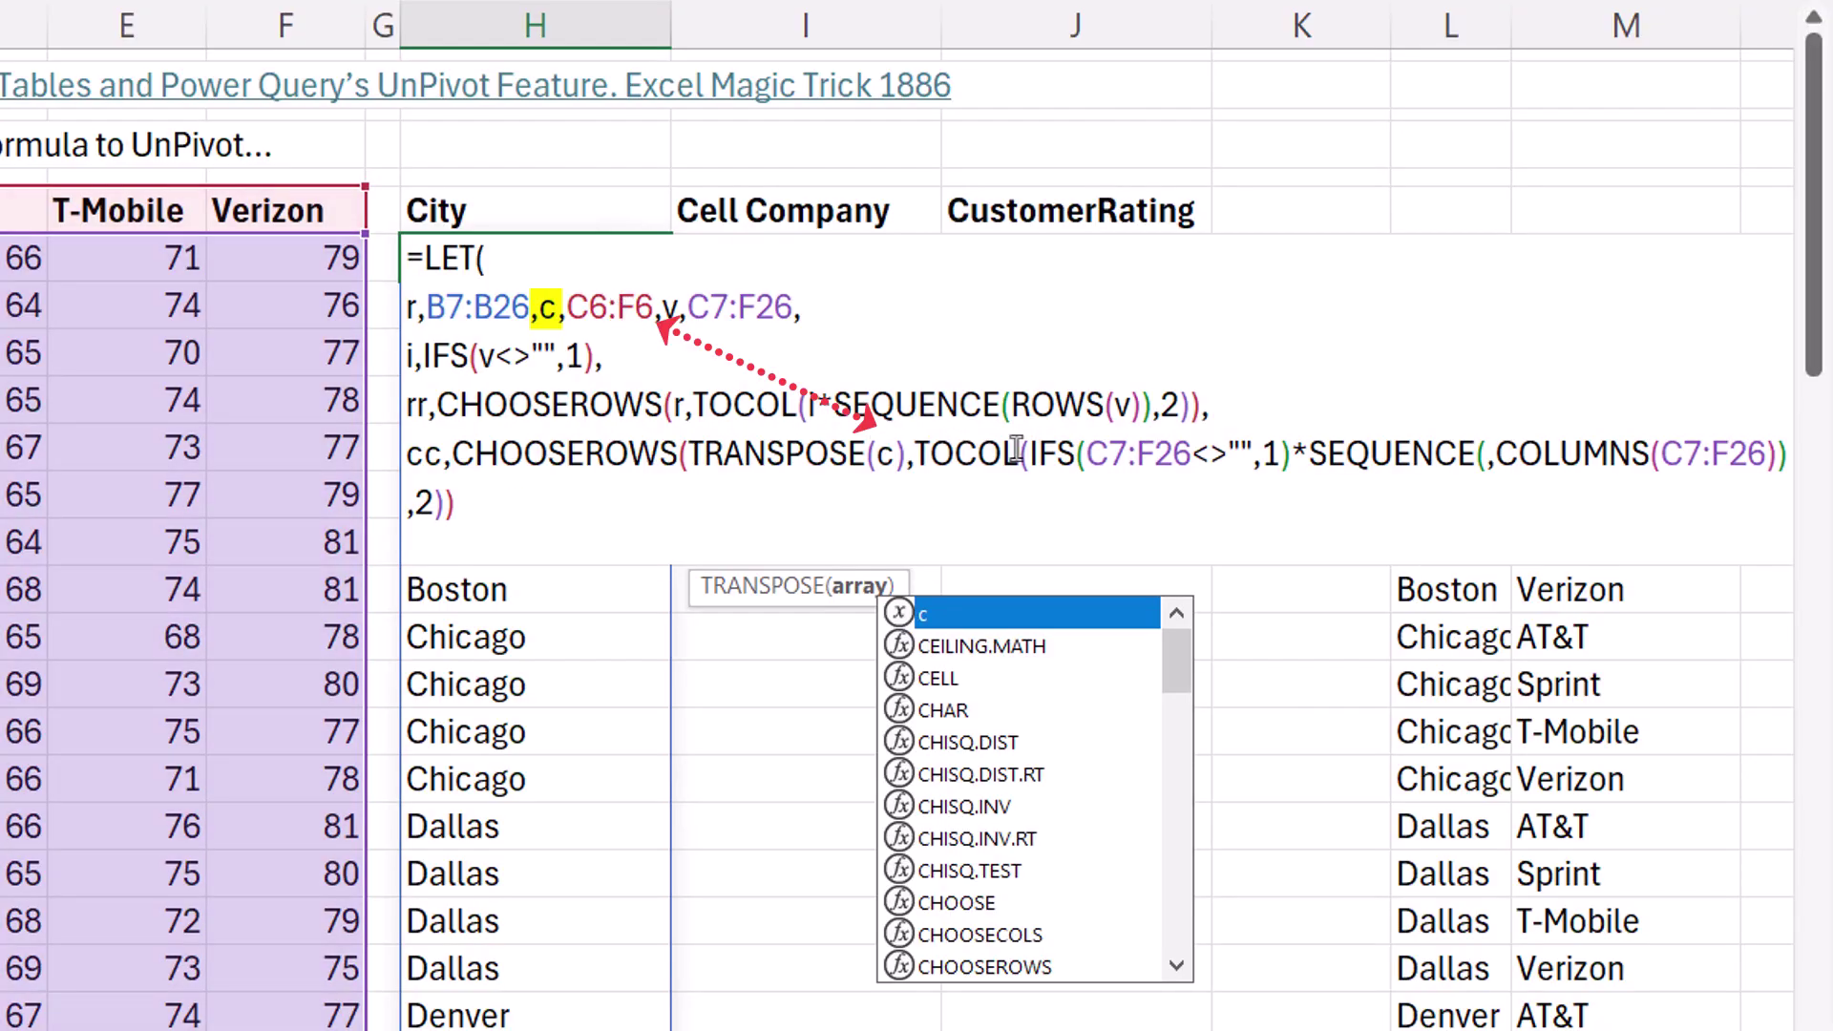
pyautogui.moveTo(1028, 455); pyautogui.dragTo(1294, 468)
pyautogui.write('i')
pyautogui.doubleClick(1457, 454)
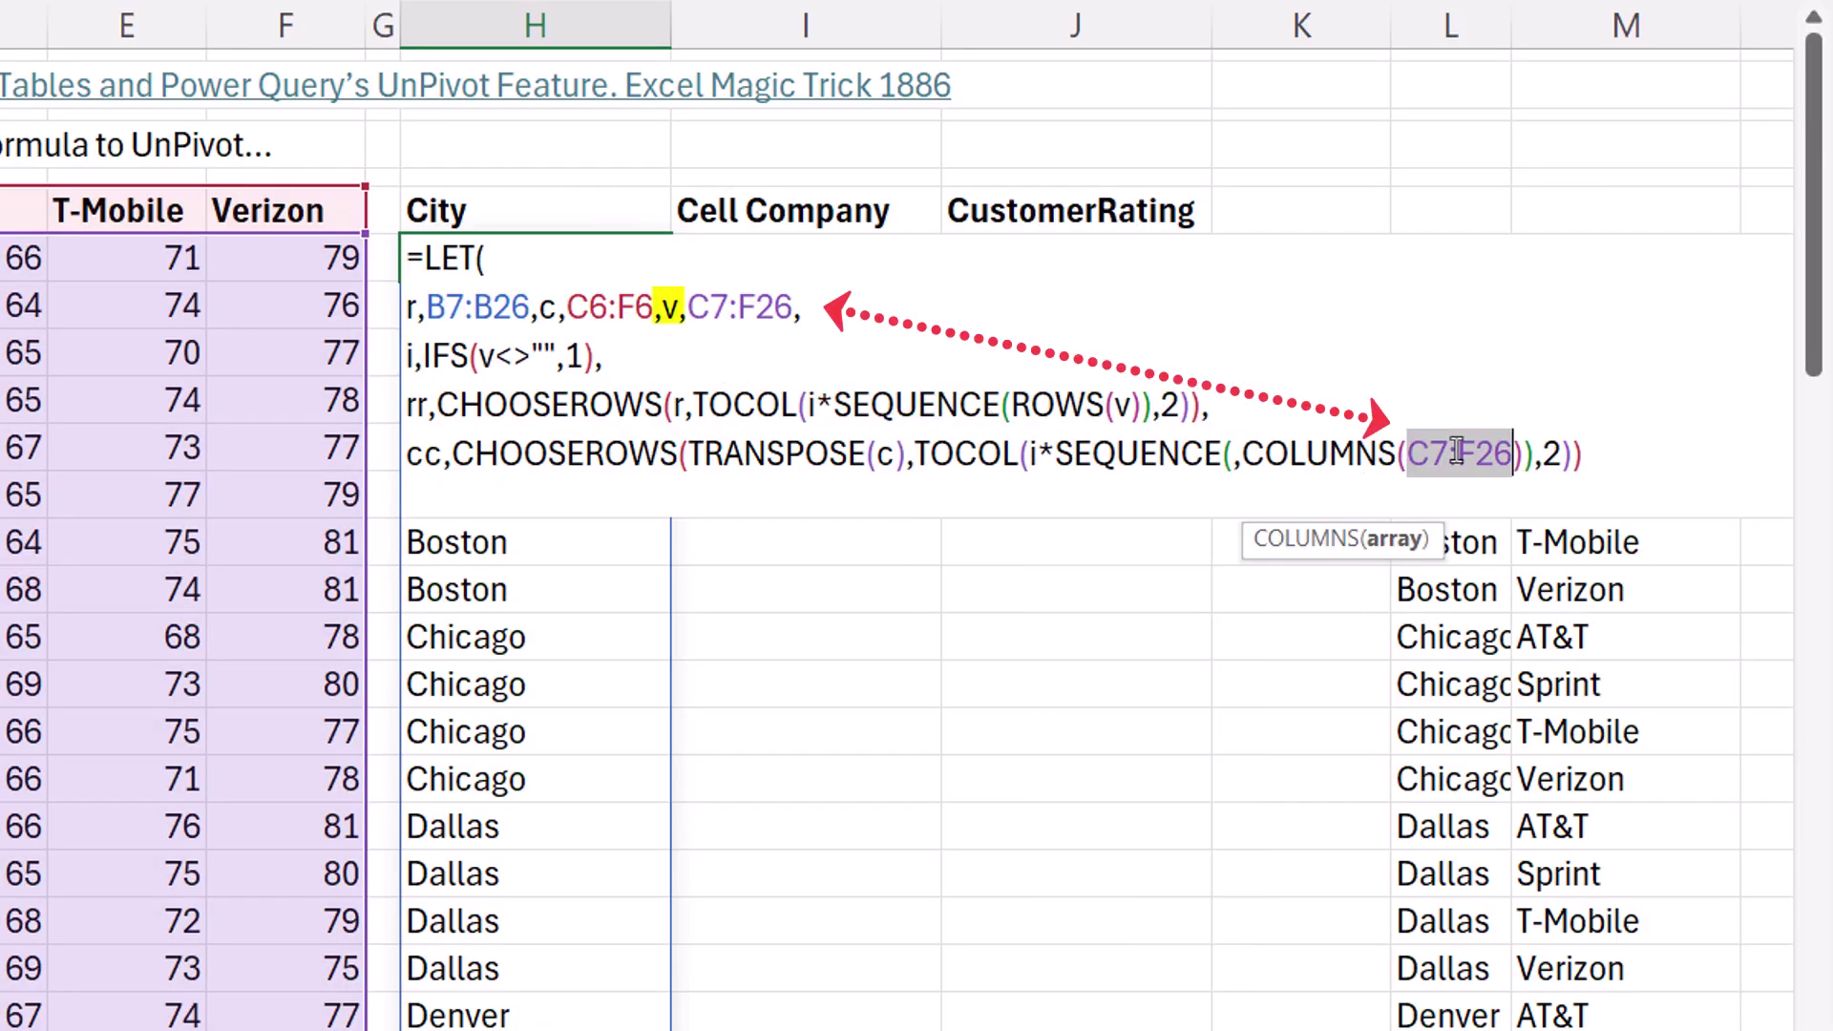
pyautogui.write('v')
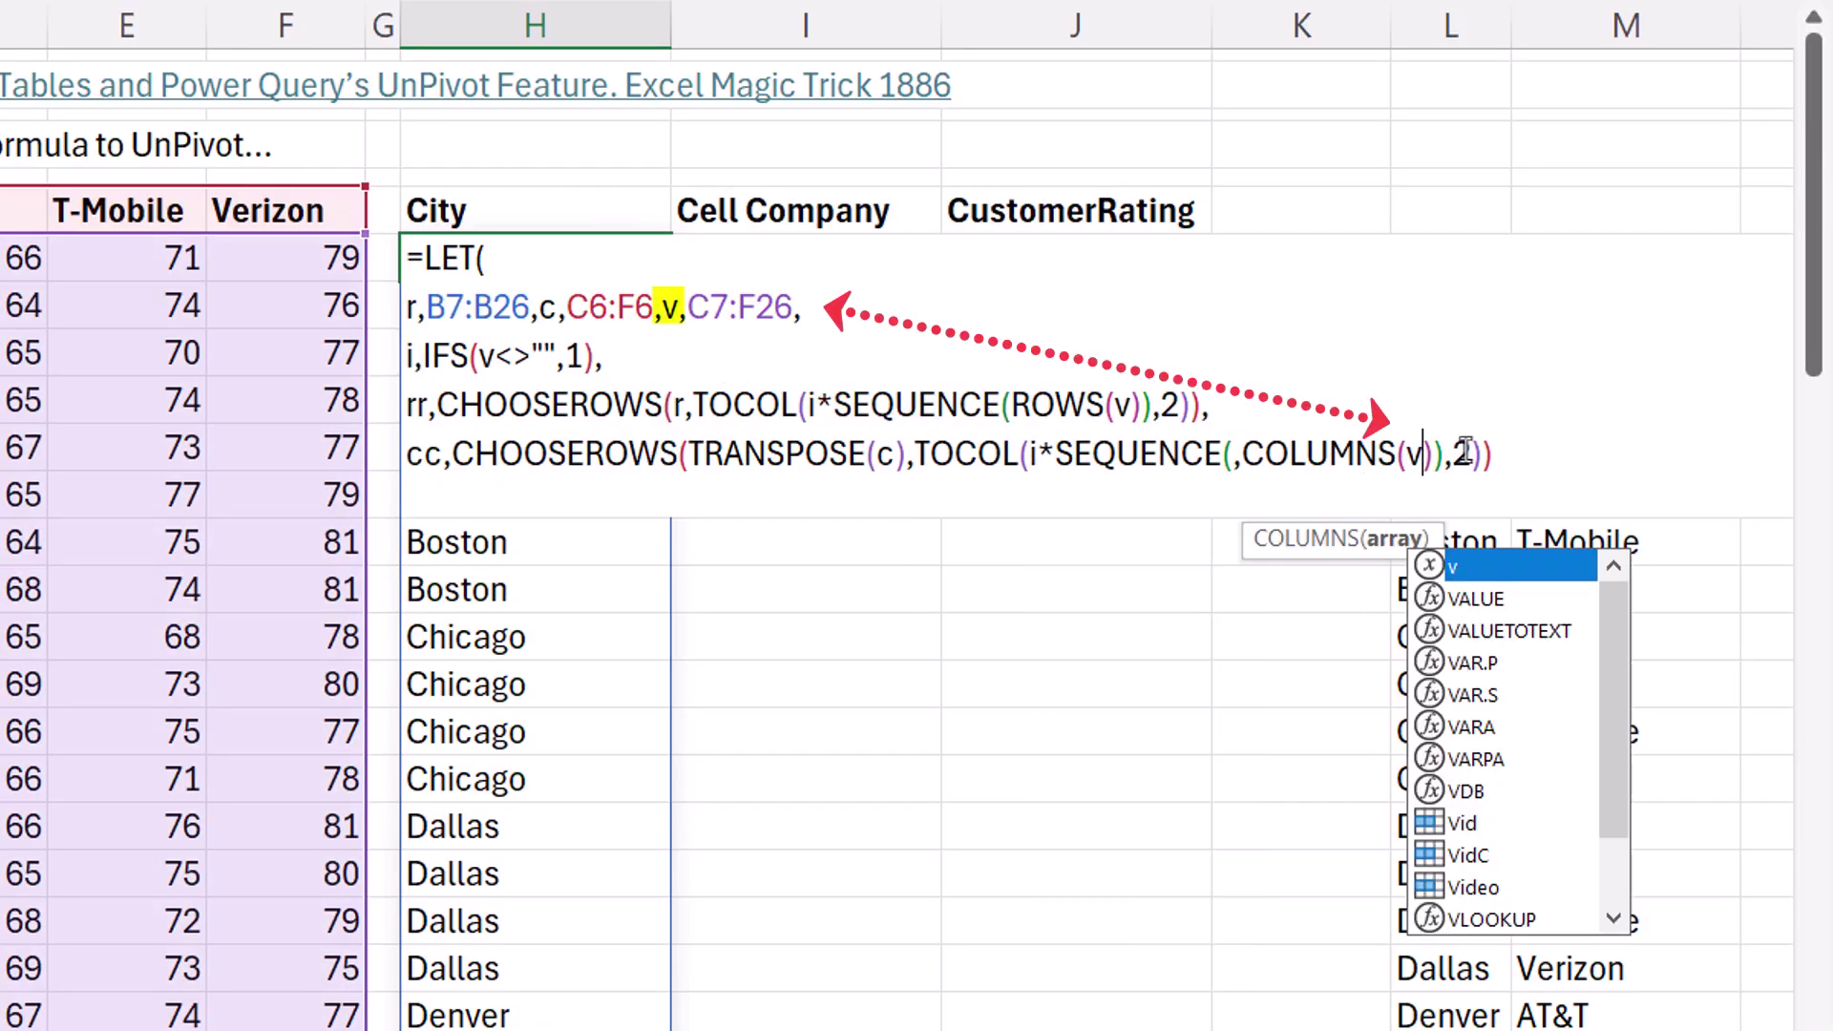
# Return cc to spill AT&T, Sprint, T-Mobile, Verizon repeatedly
pyautogui.click(1519, 456)
pyautogui.write(',')
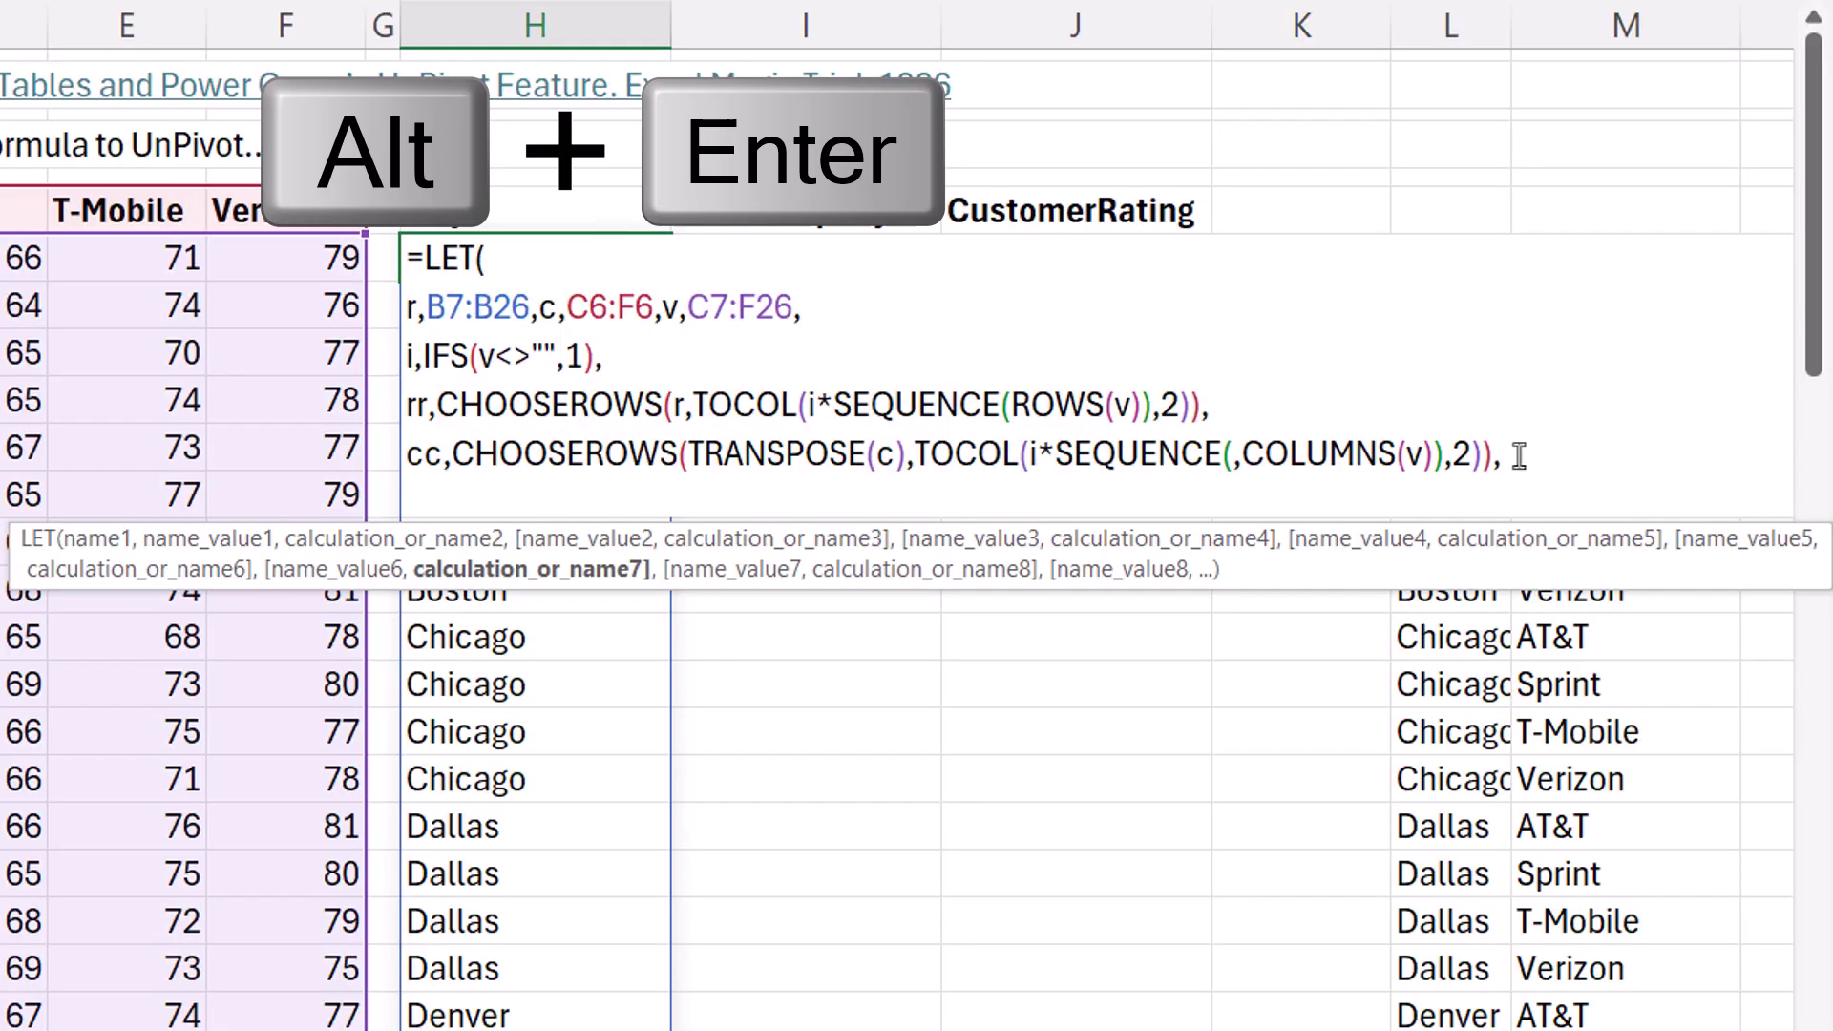
pyautogui.hotkey('alt', 'Return')
pyautogui.write('cc)')
pyautogui.hotkey('ctrl', 'Return')
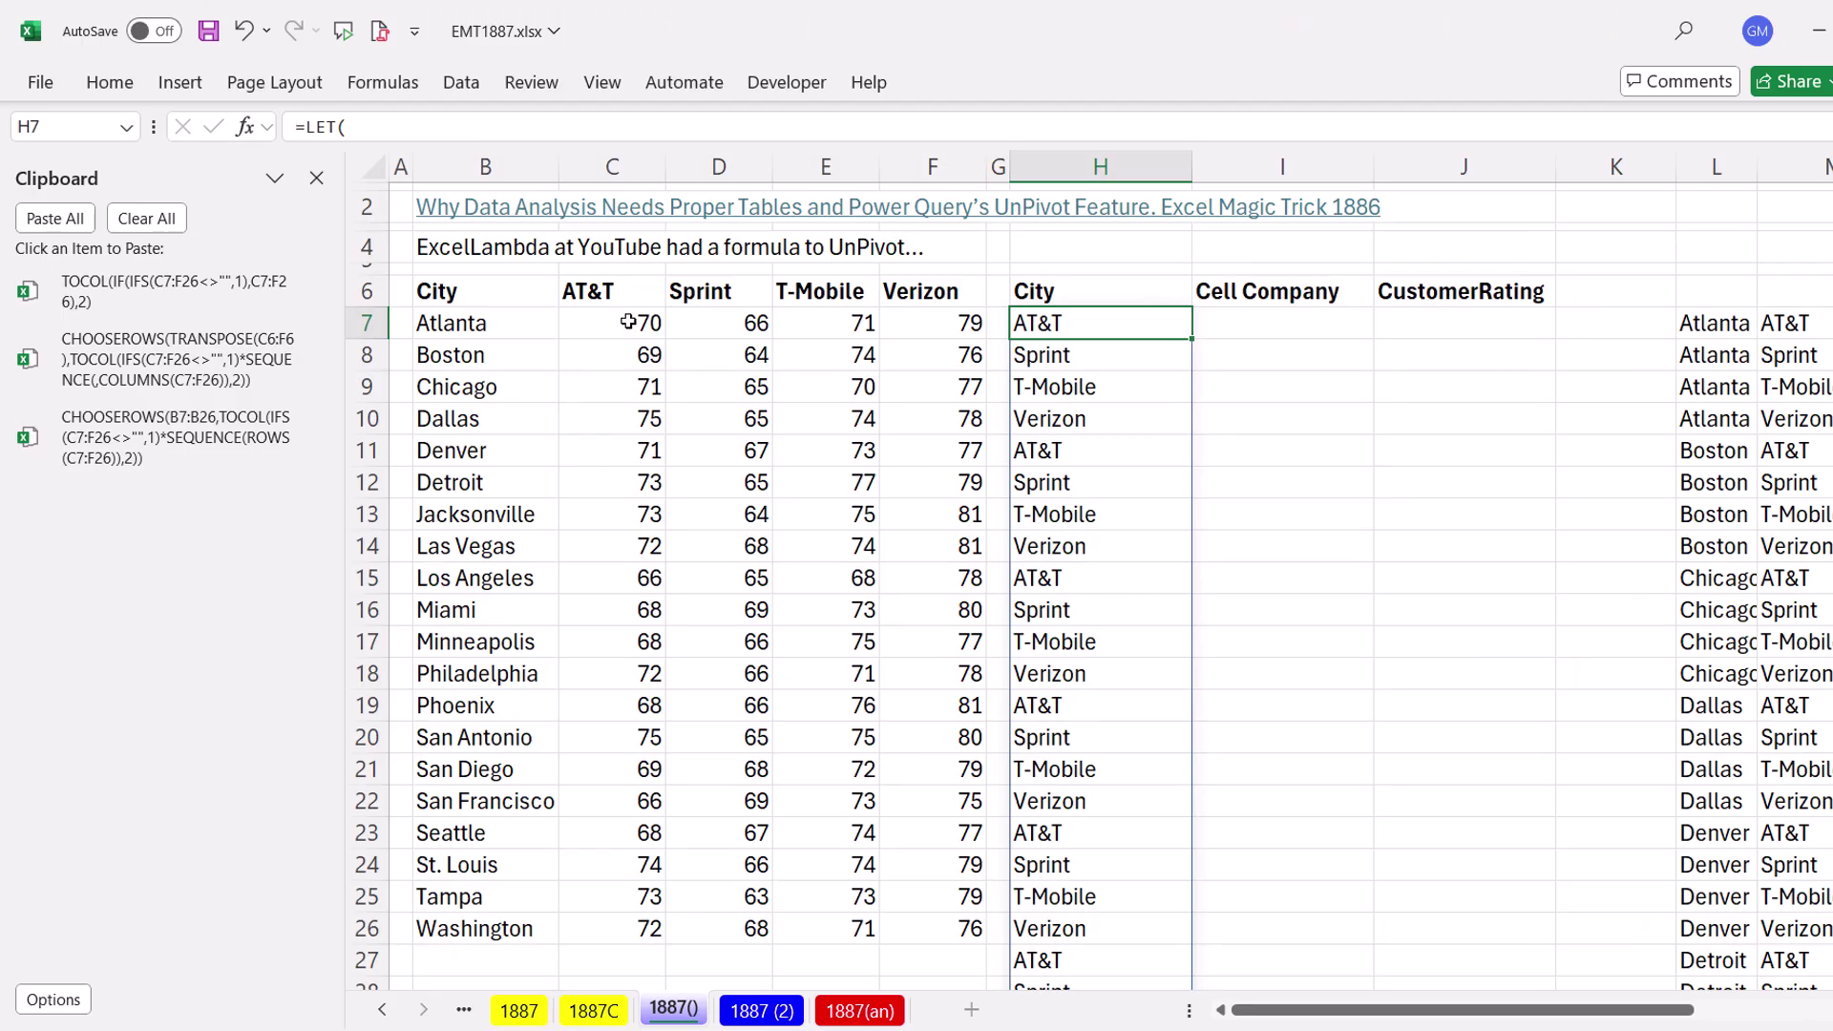
# Test by clearing and restoring Atlanta's AT&T and Sprint ratings, then reselect H7
pyautogui.moveTo(628, 322); pyautogui.dragTo(713, 327)
pyautogui.press('Delete')
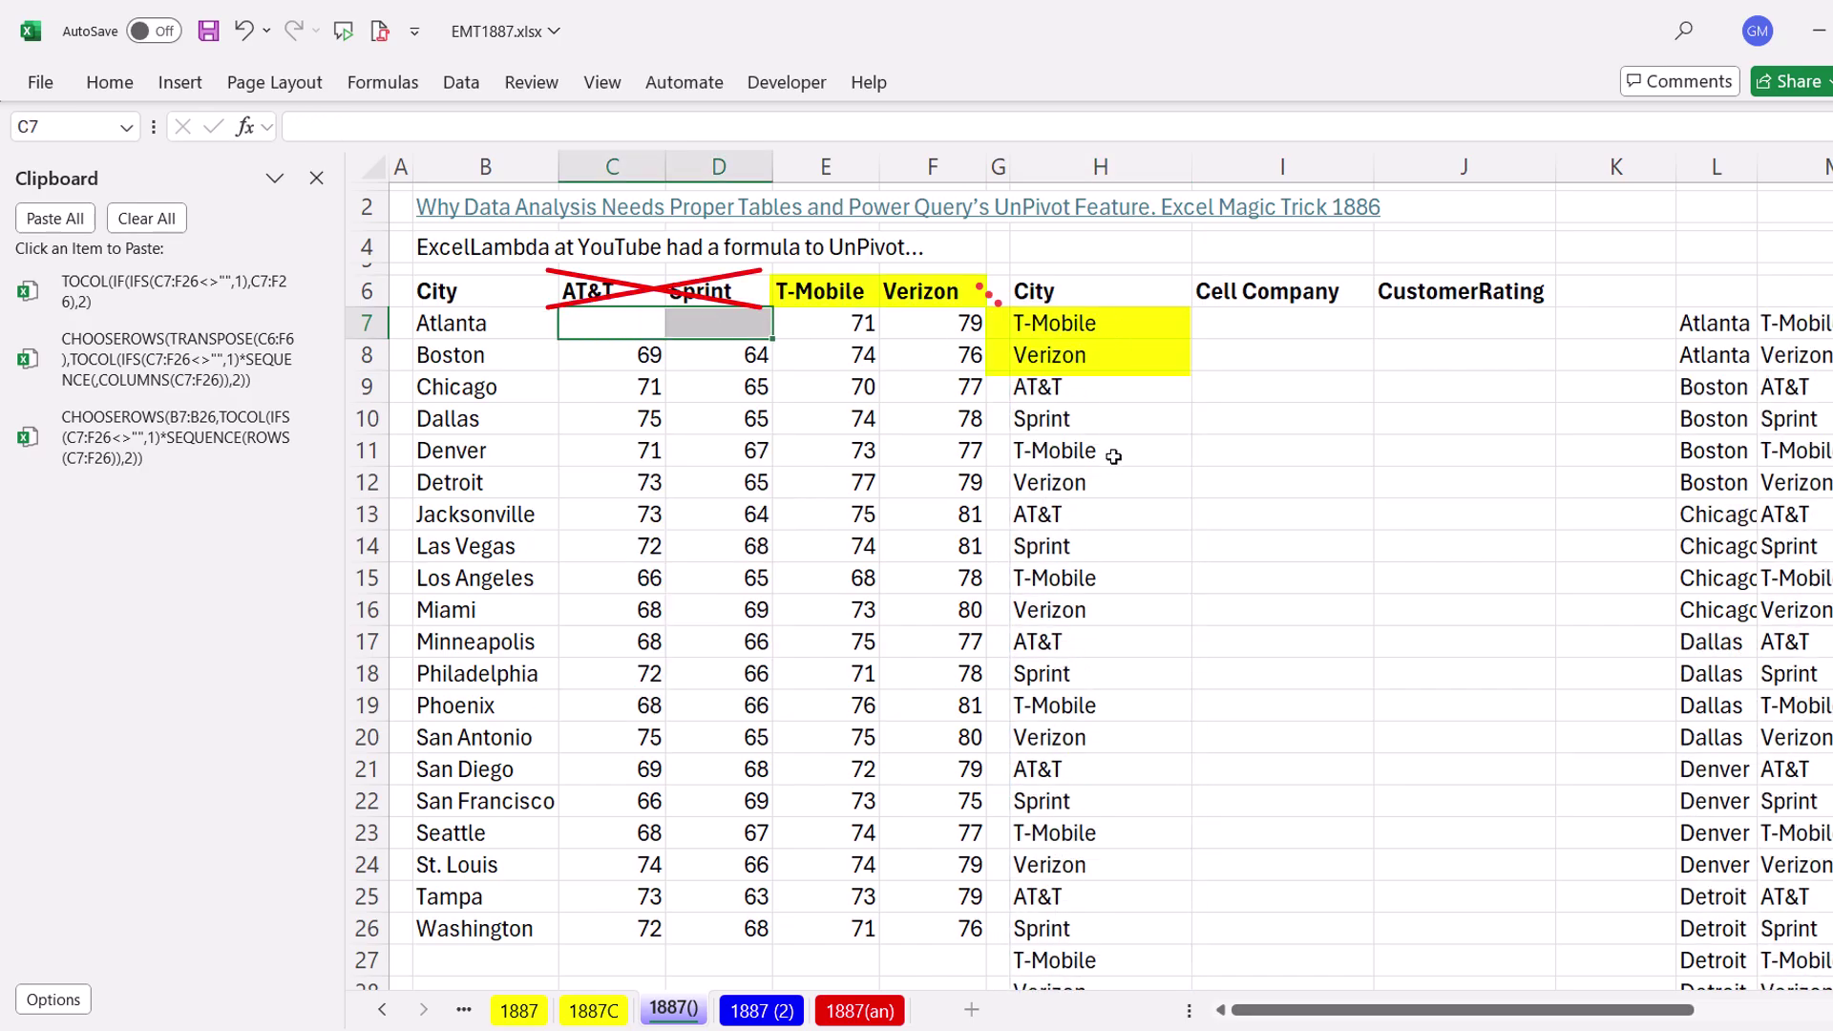
pyautogui.hotkey('ctrl', 'z')
pyautogui.click(1060, 336)
# Replace the cc test line with vv defined as TOCOL(IF(i,v),2) from the saved expression
pyautogui.press('F2')
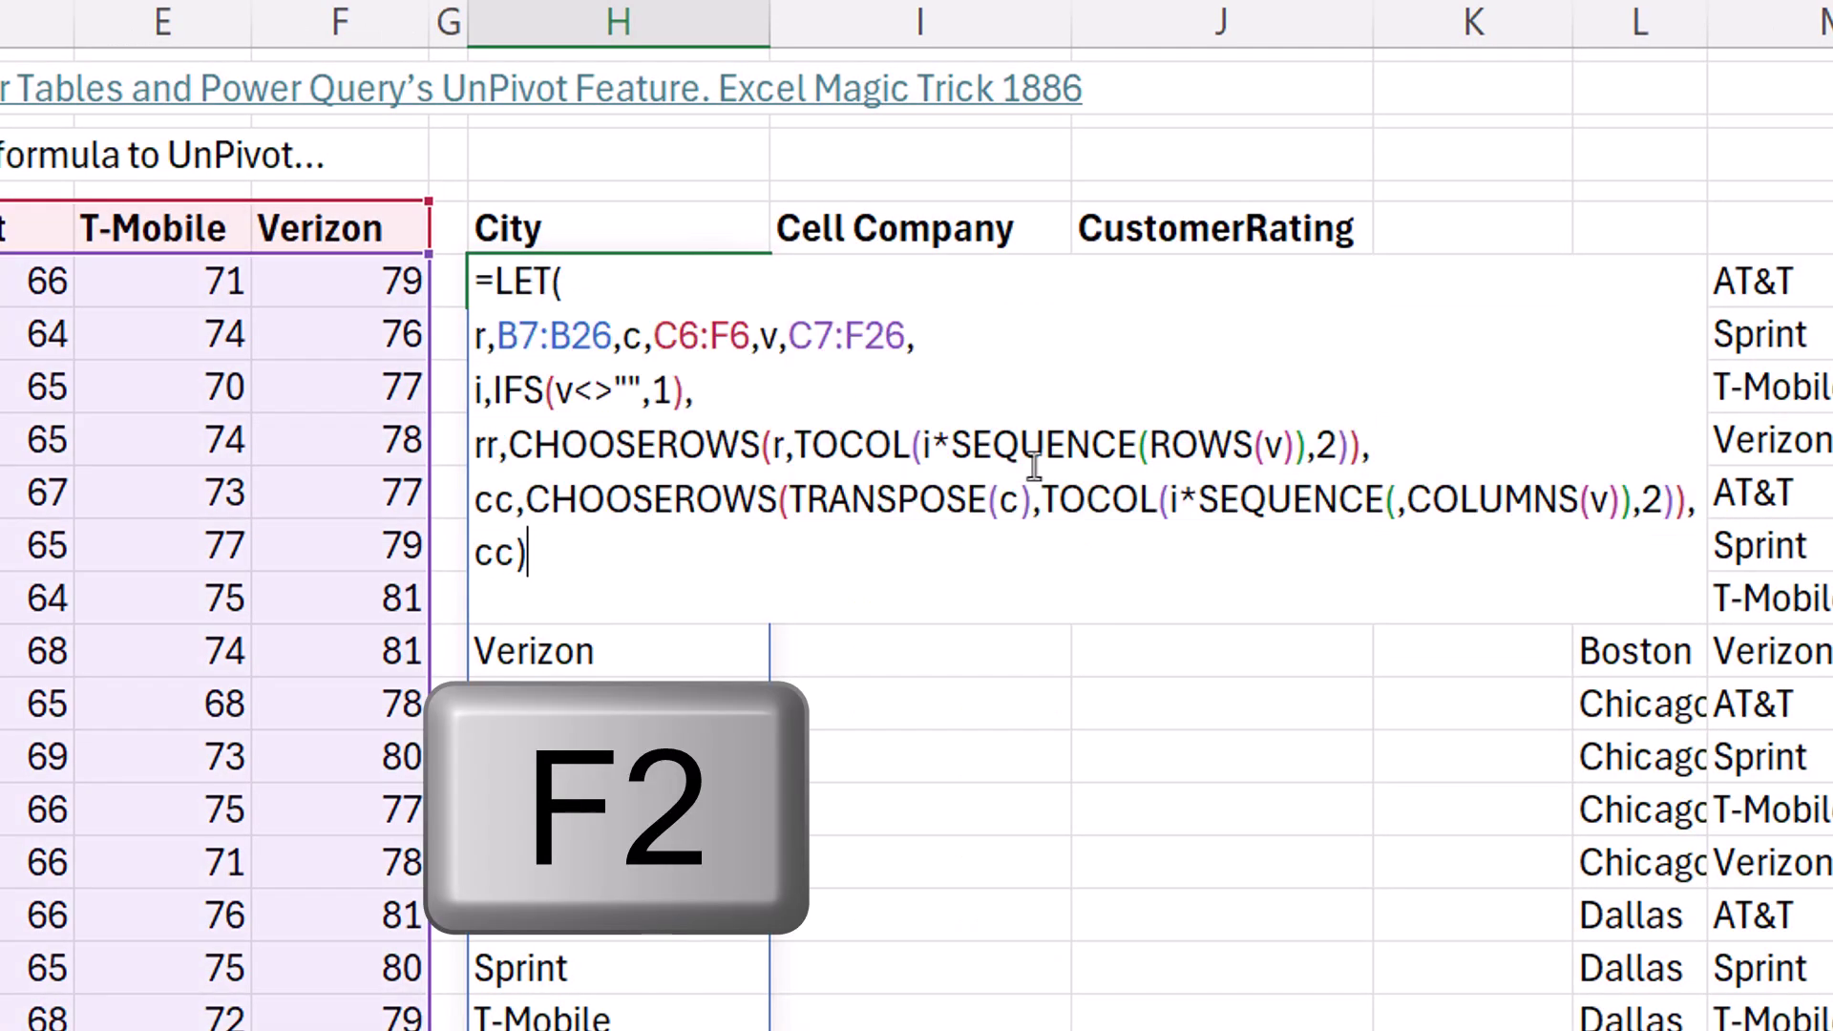
pyautogui.press('BackSpace')
pyautogui.press('BackSpace')
pyautogui.press('BackSpace')
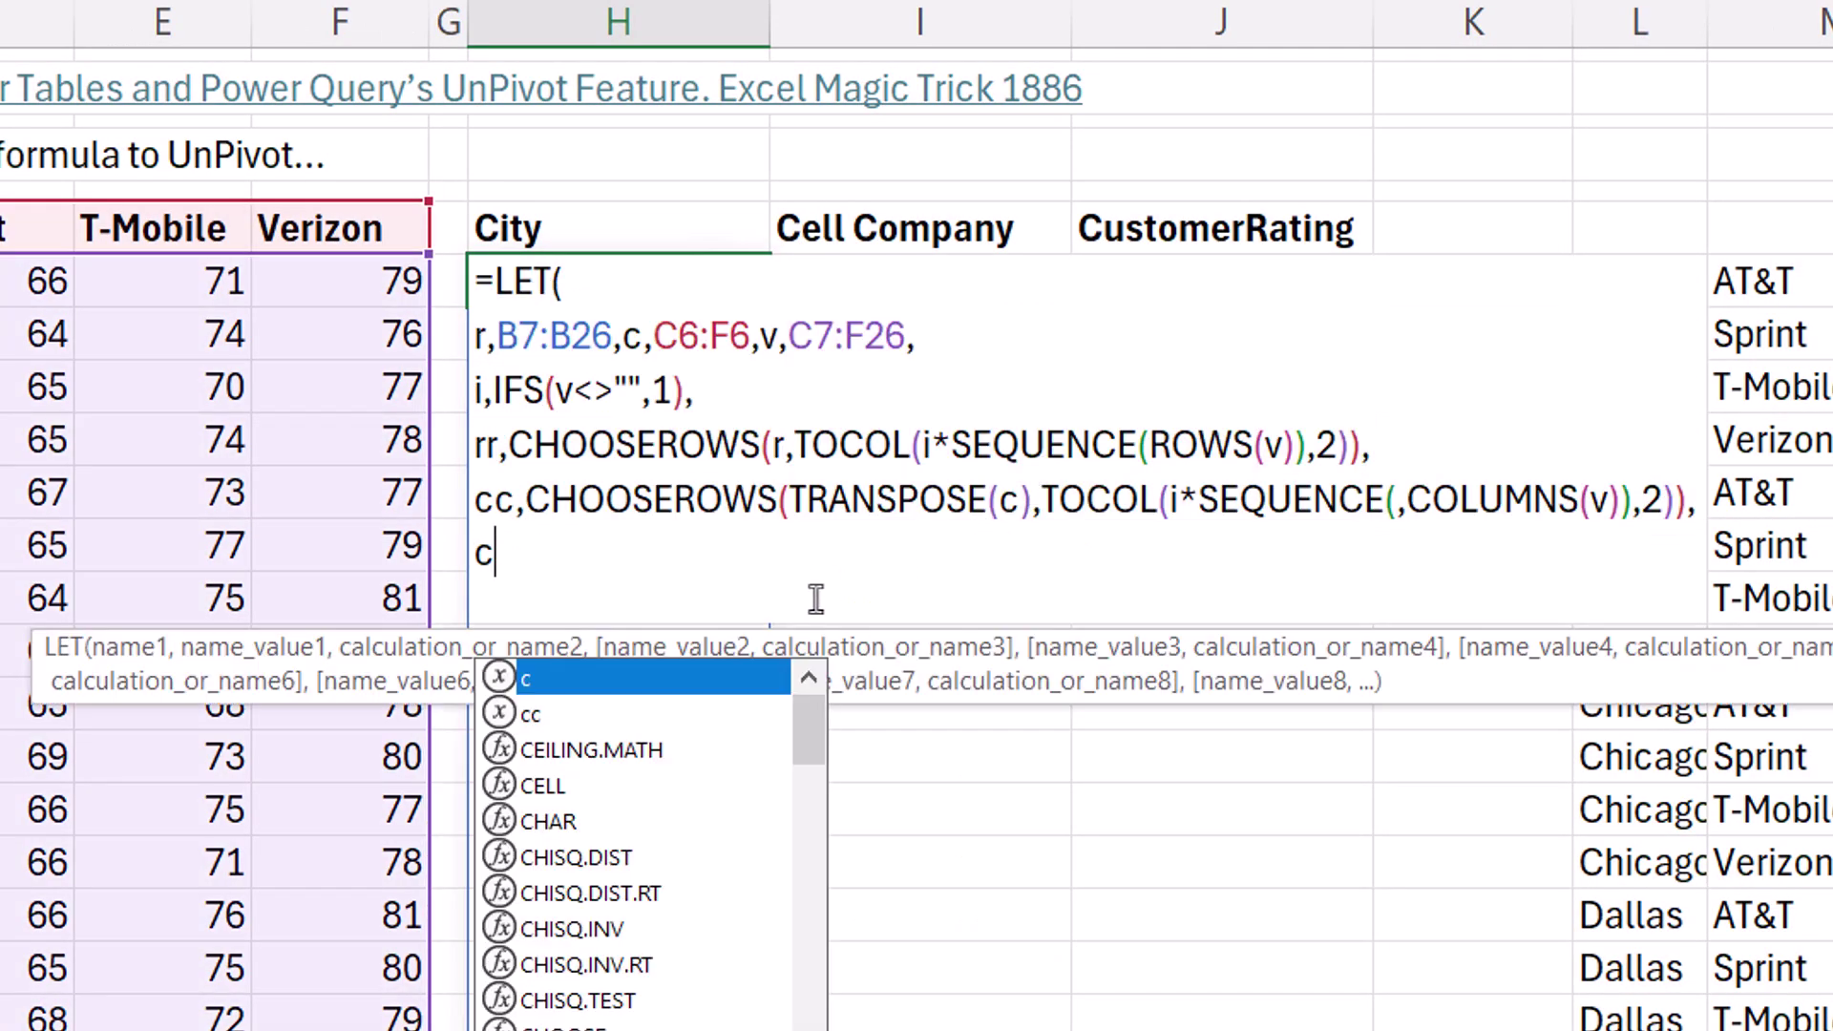
pyautogui.write('vv,')
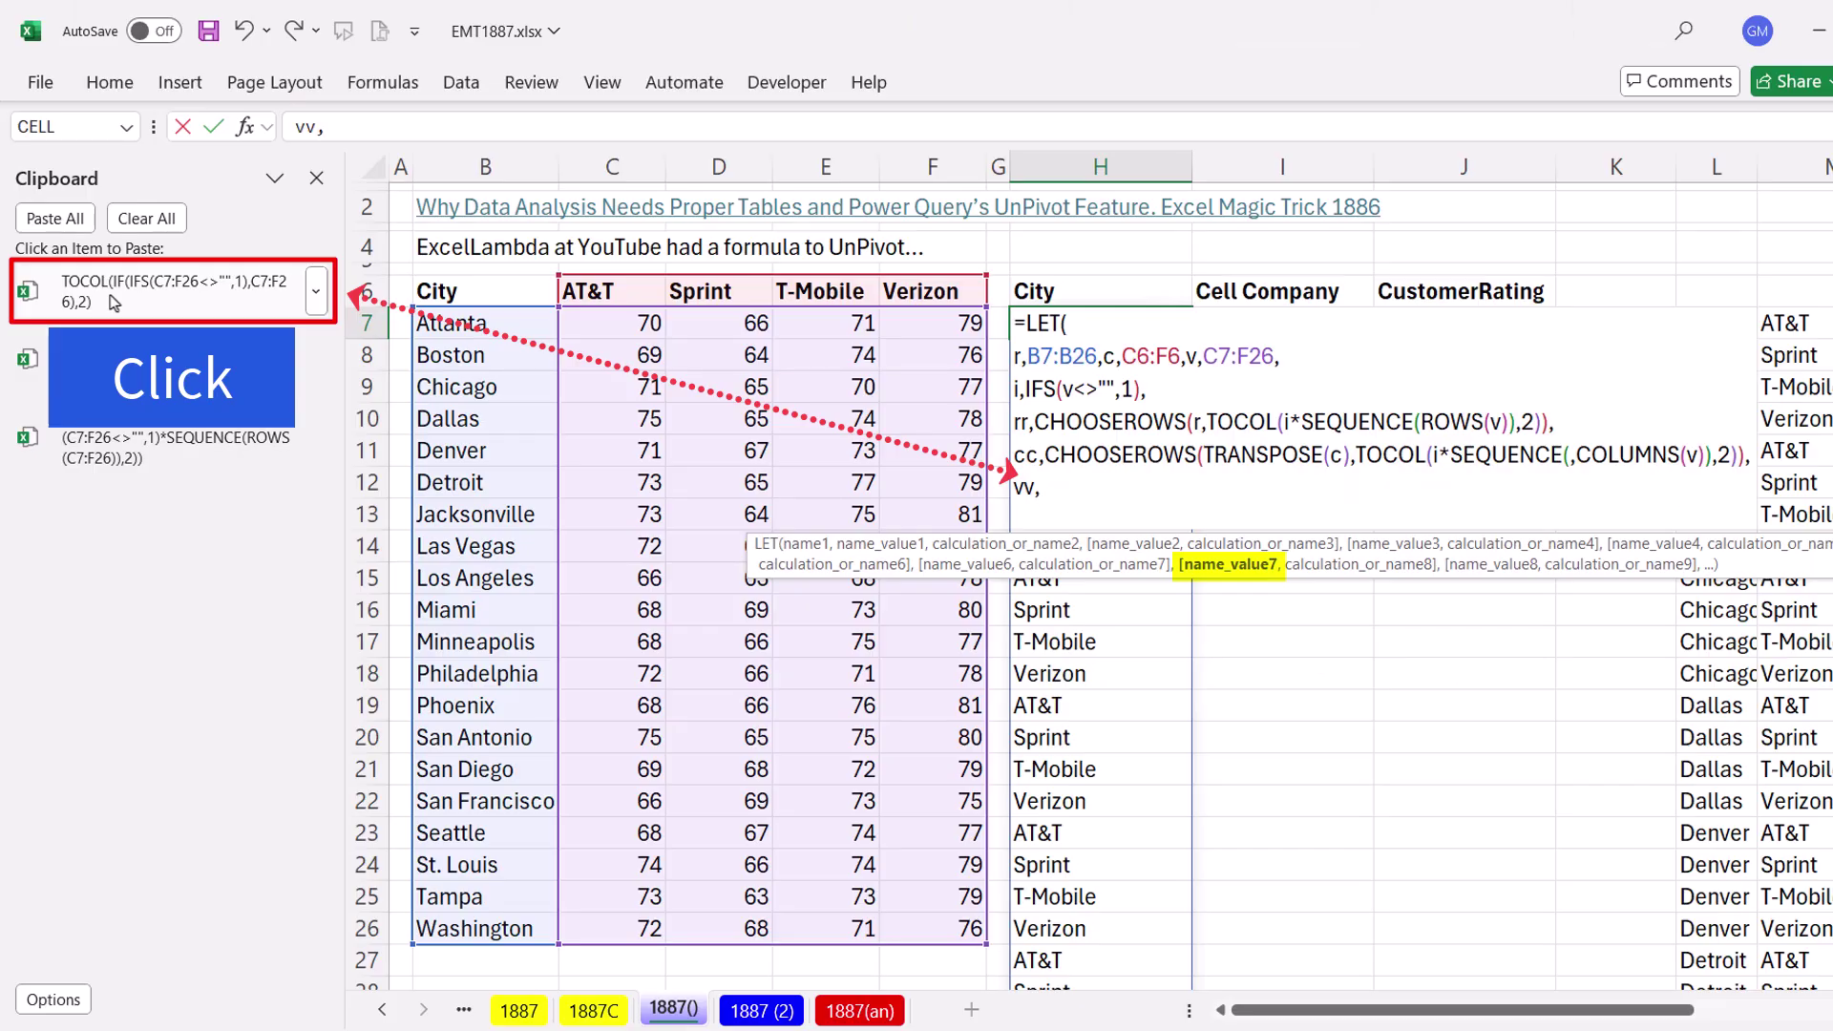
pyautogui.click(113, 303)
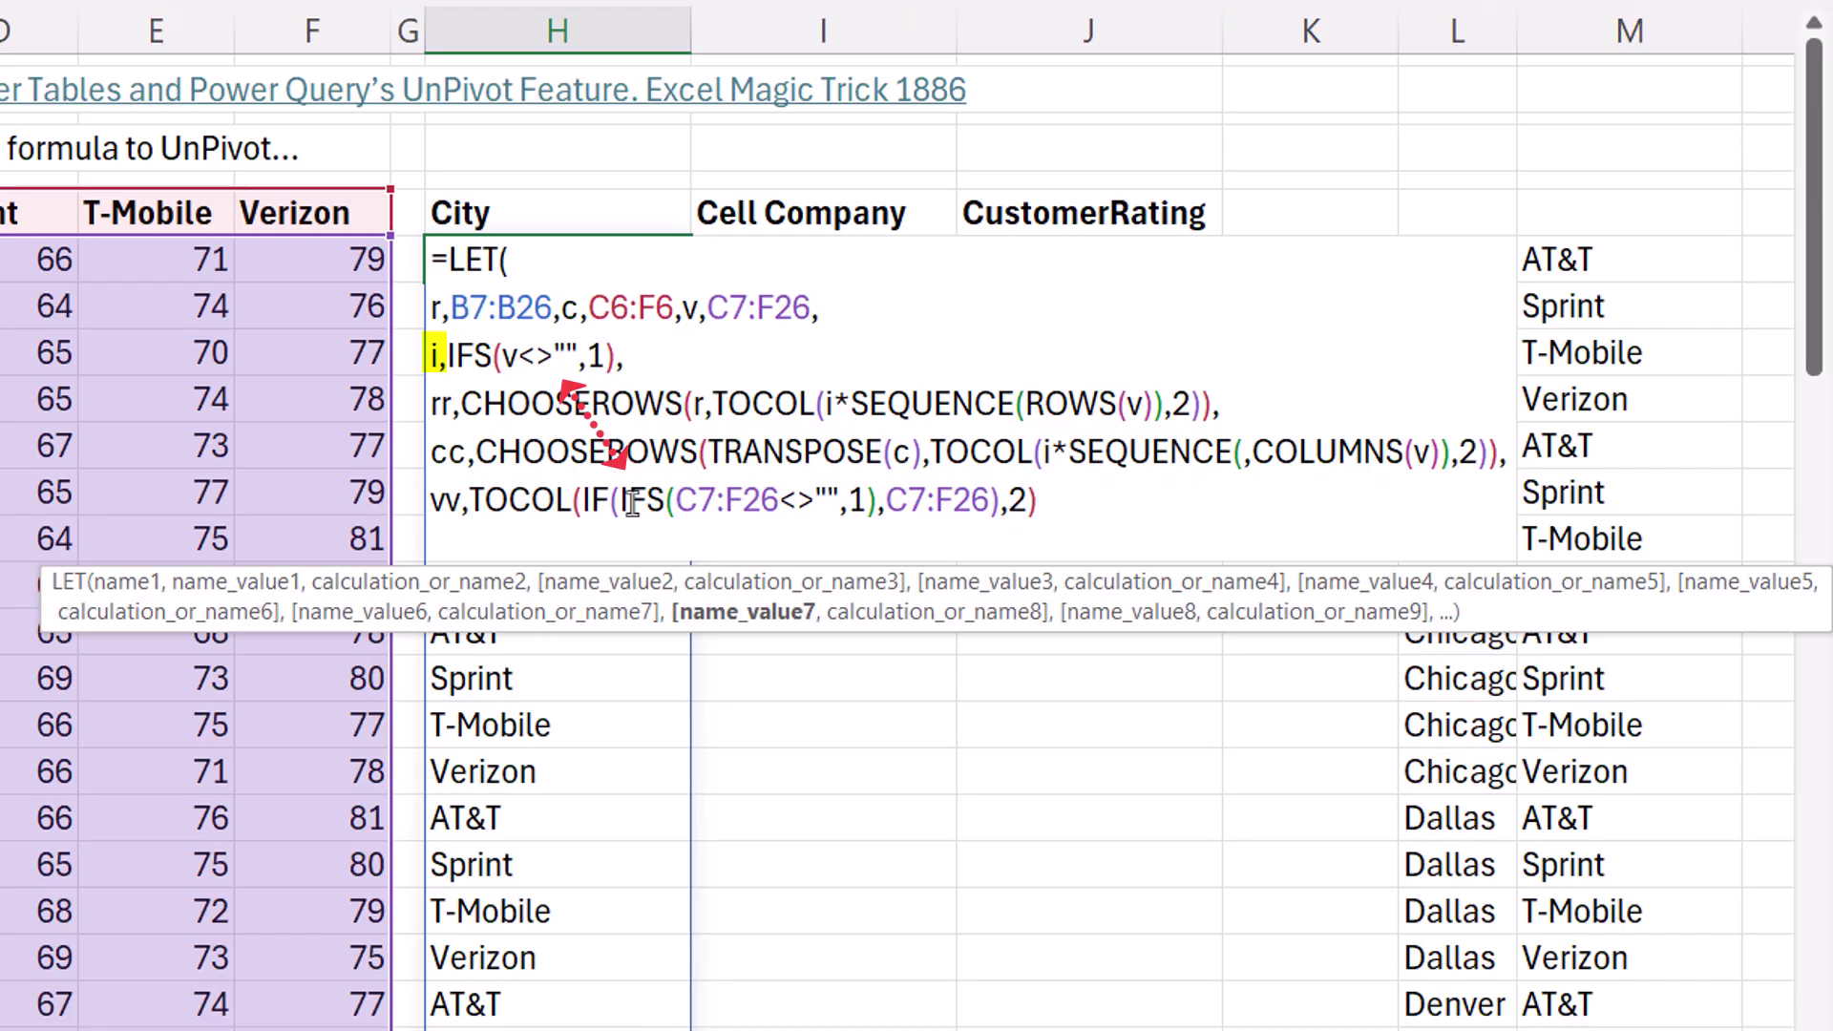
pyautogui.moveTo(1141, 482); pyautogui.dragTo(1311, 493)
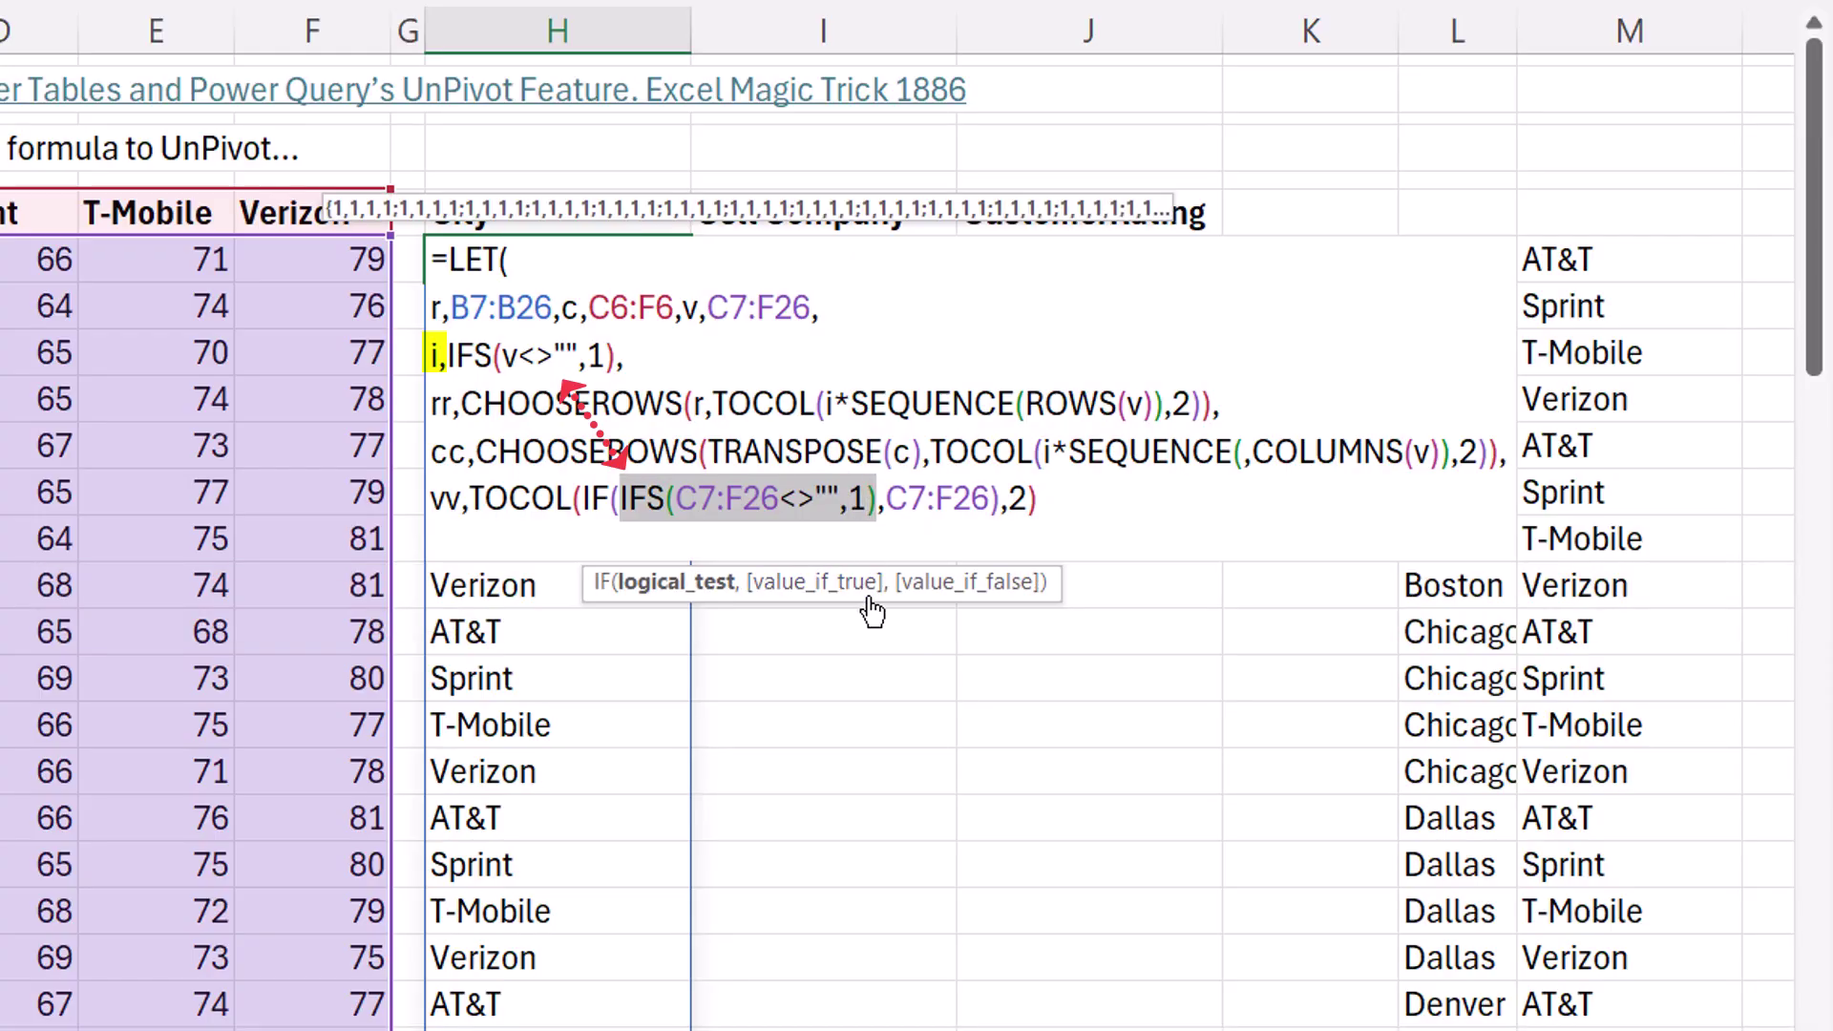
pyautogui.write('i')
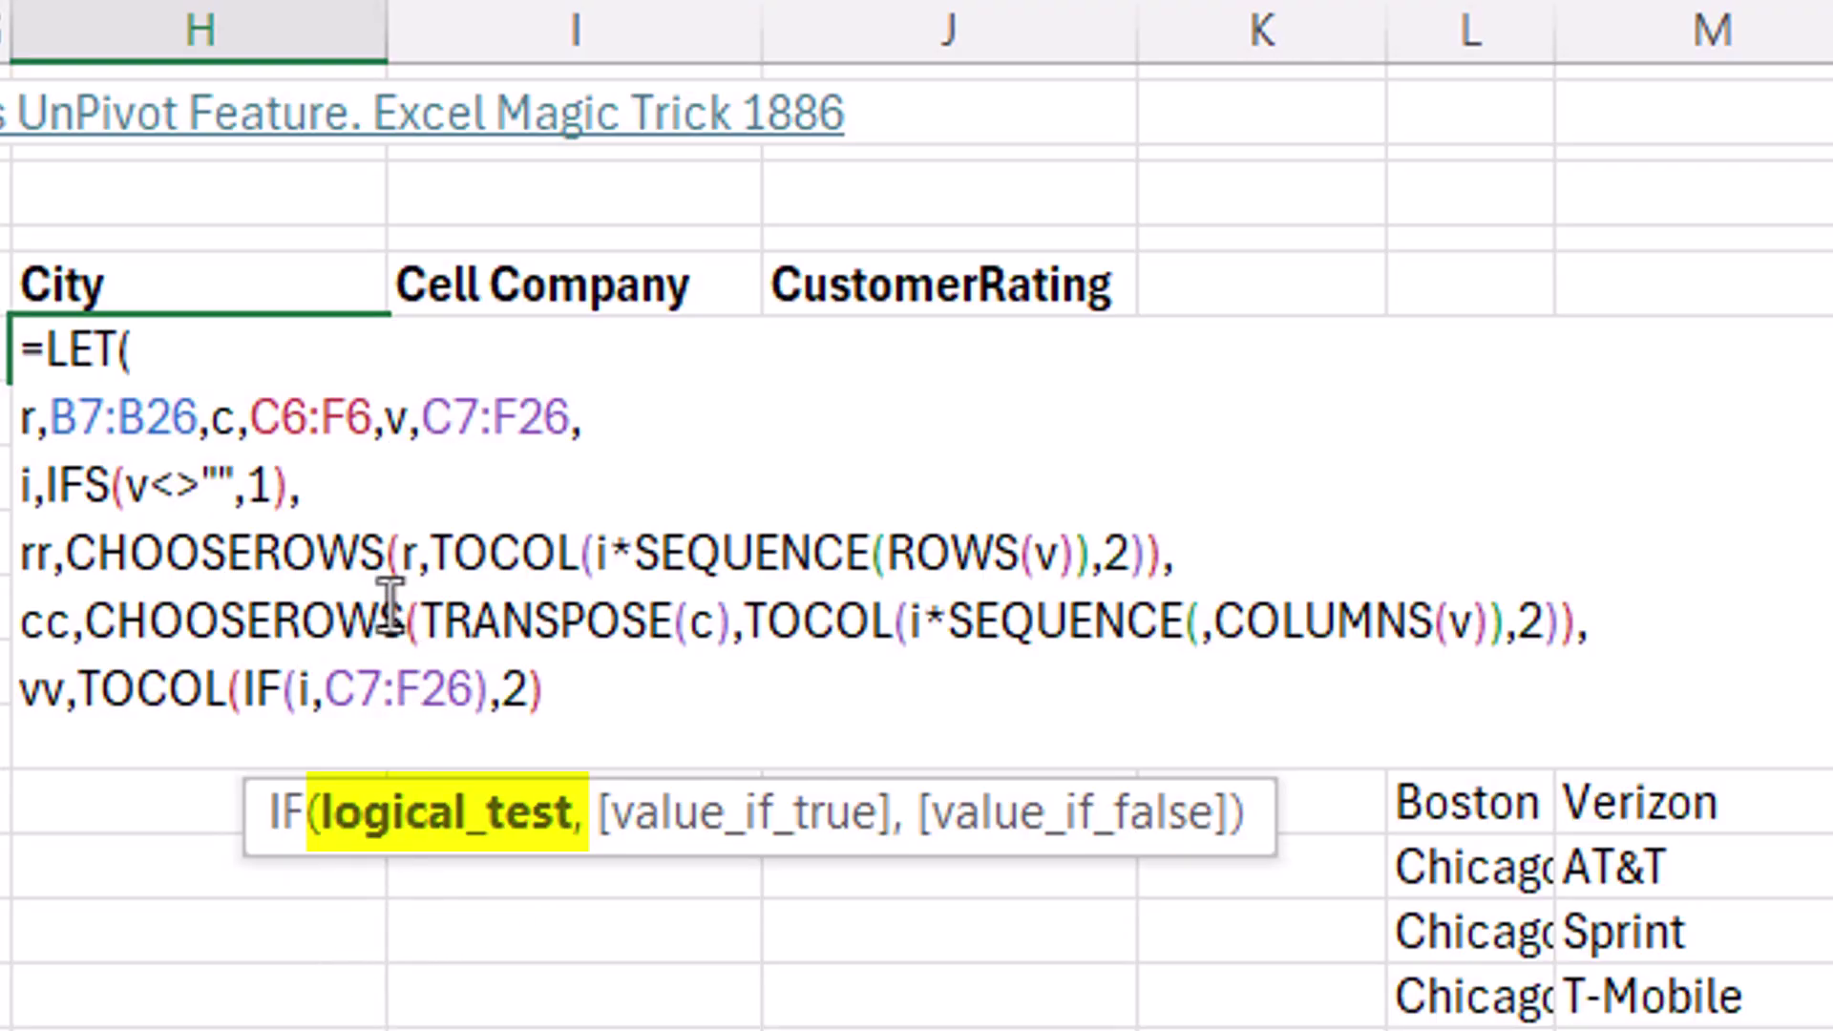
pyautogui.doubleClick(406, 716)
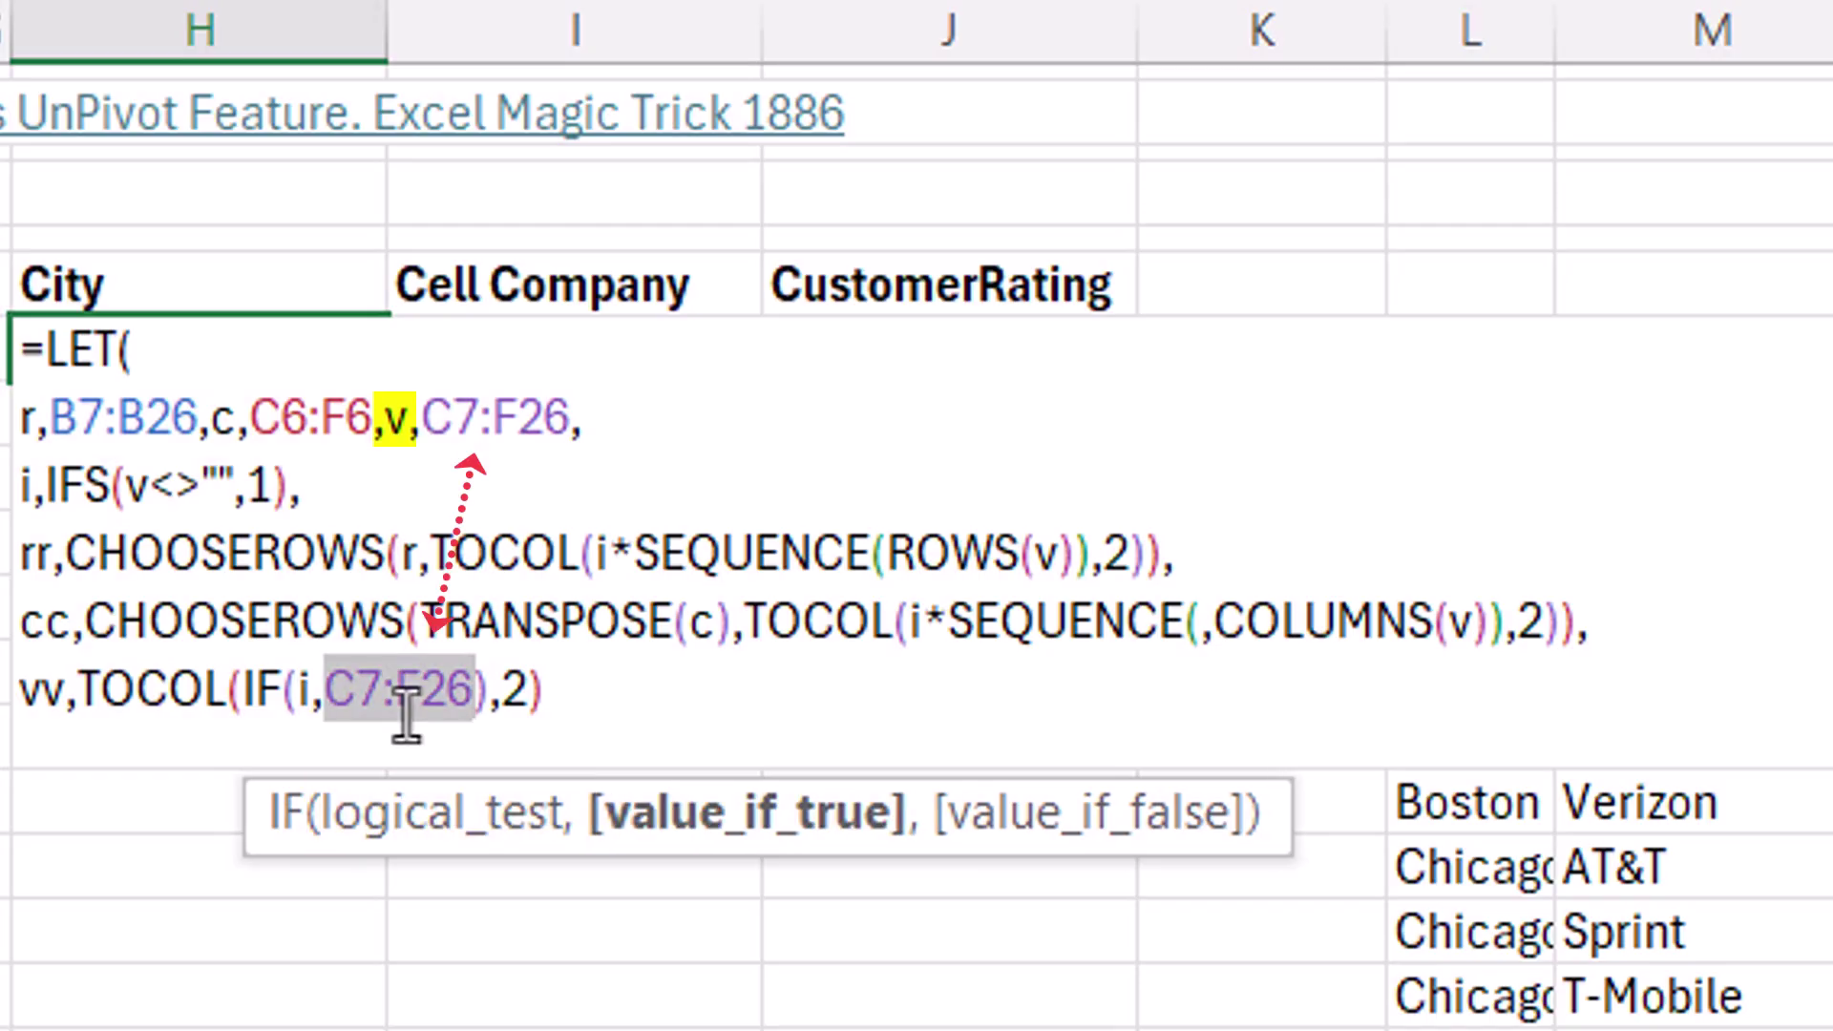
pyautogui.write('v')
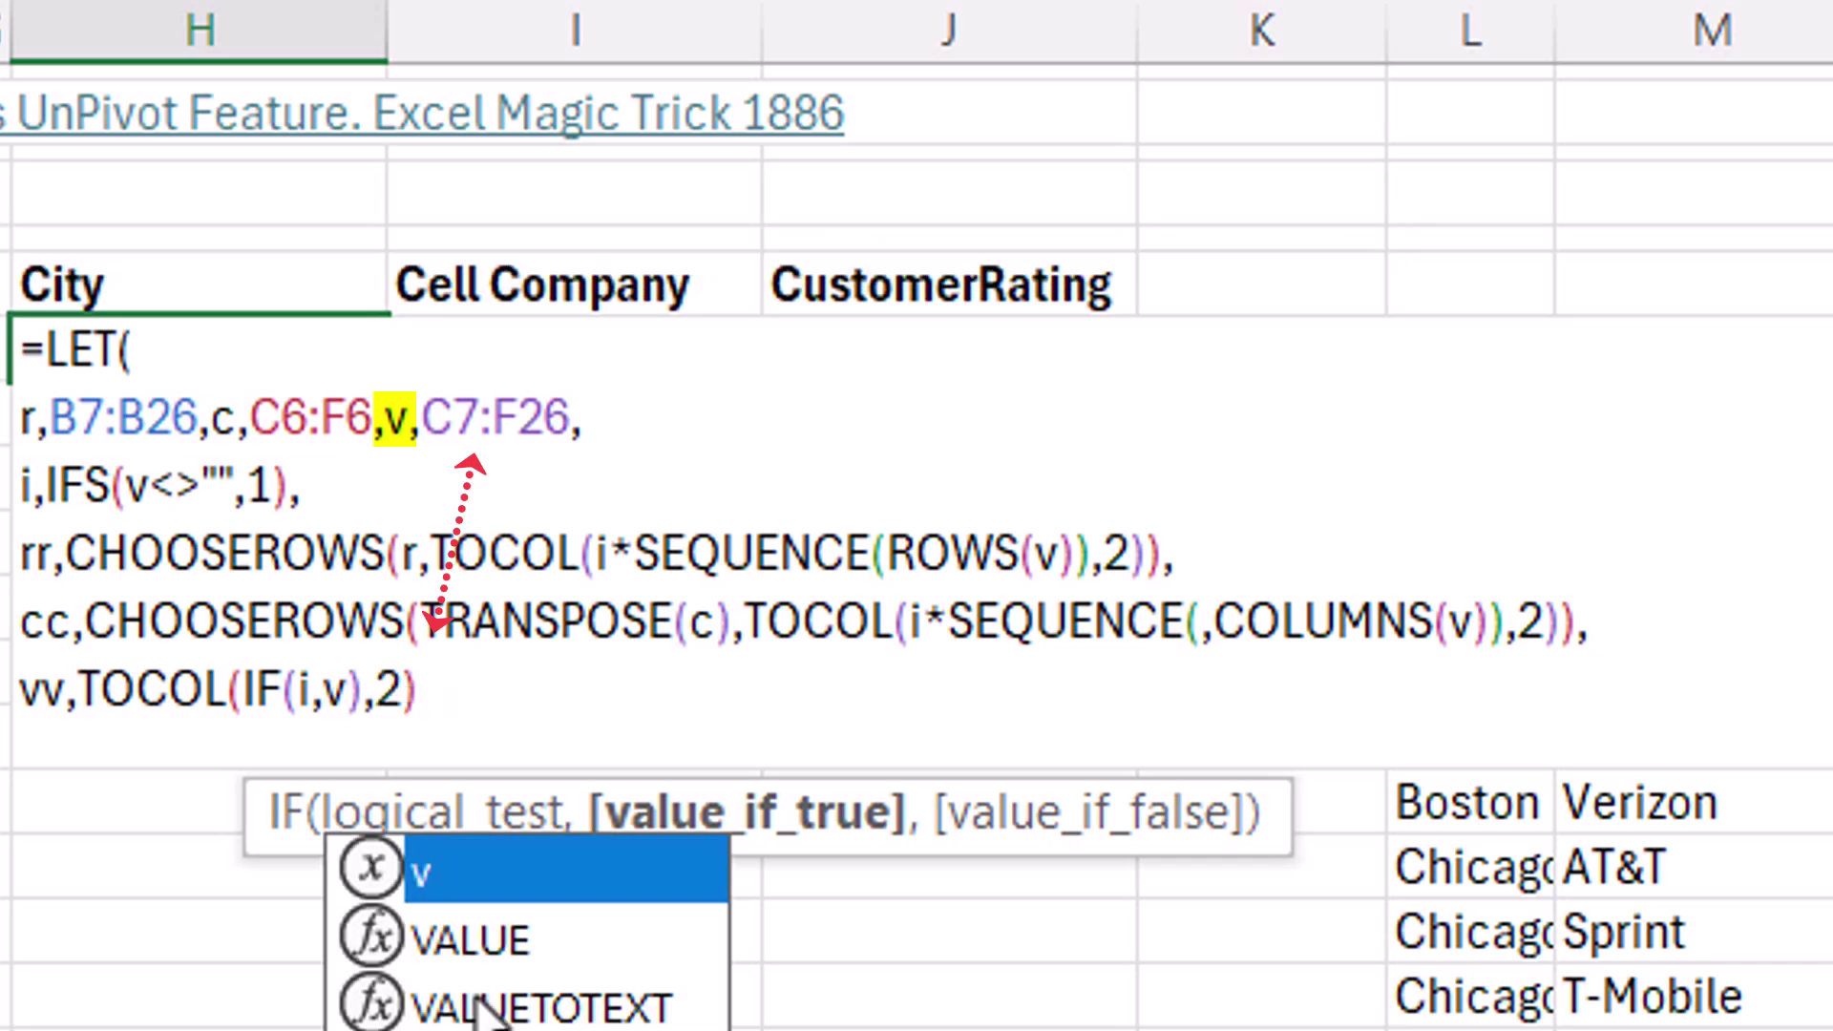
# Return vv to spill the non-blank ratings 70, 66, 71… in one column
pyautogui.click(434, 695)
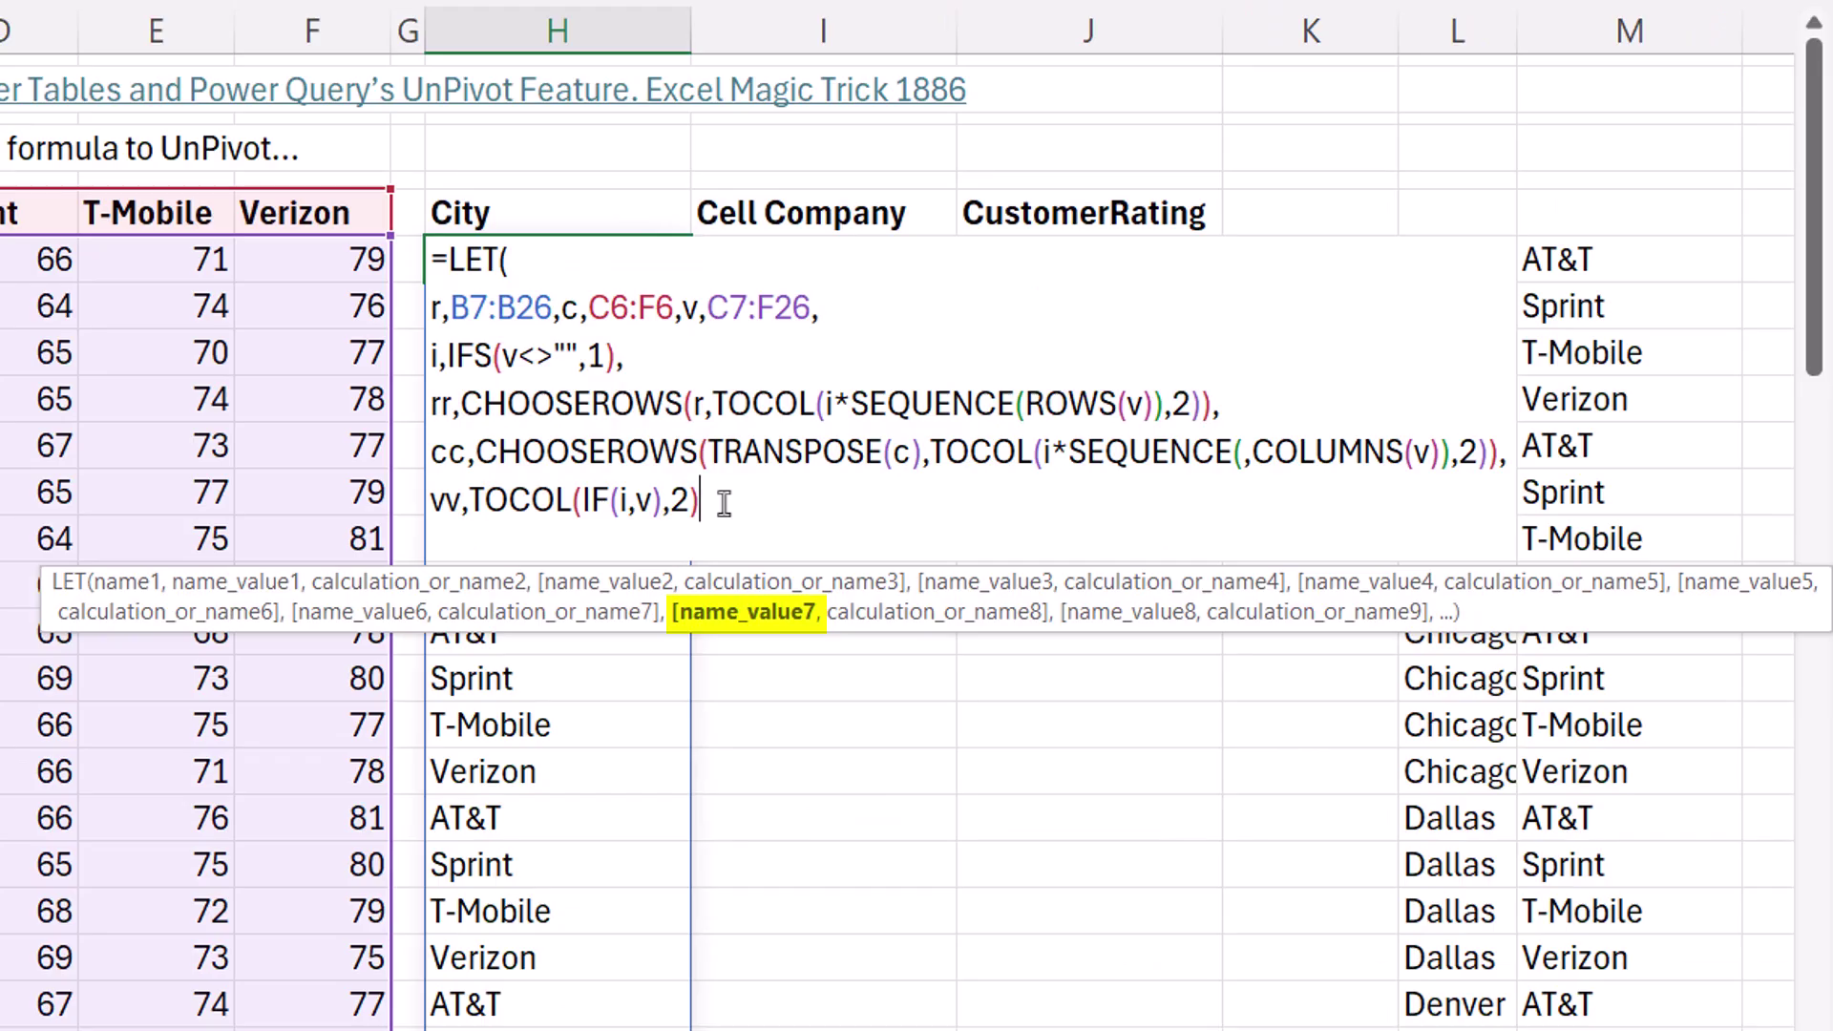
pyautogui.write(',')
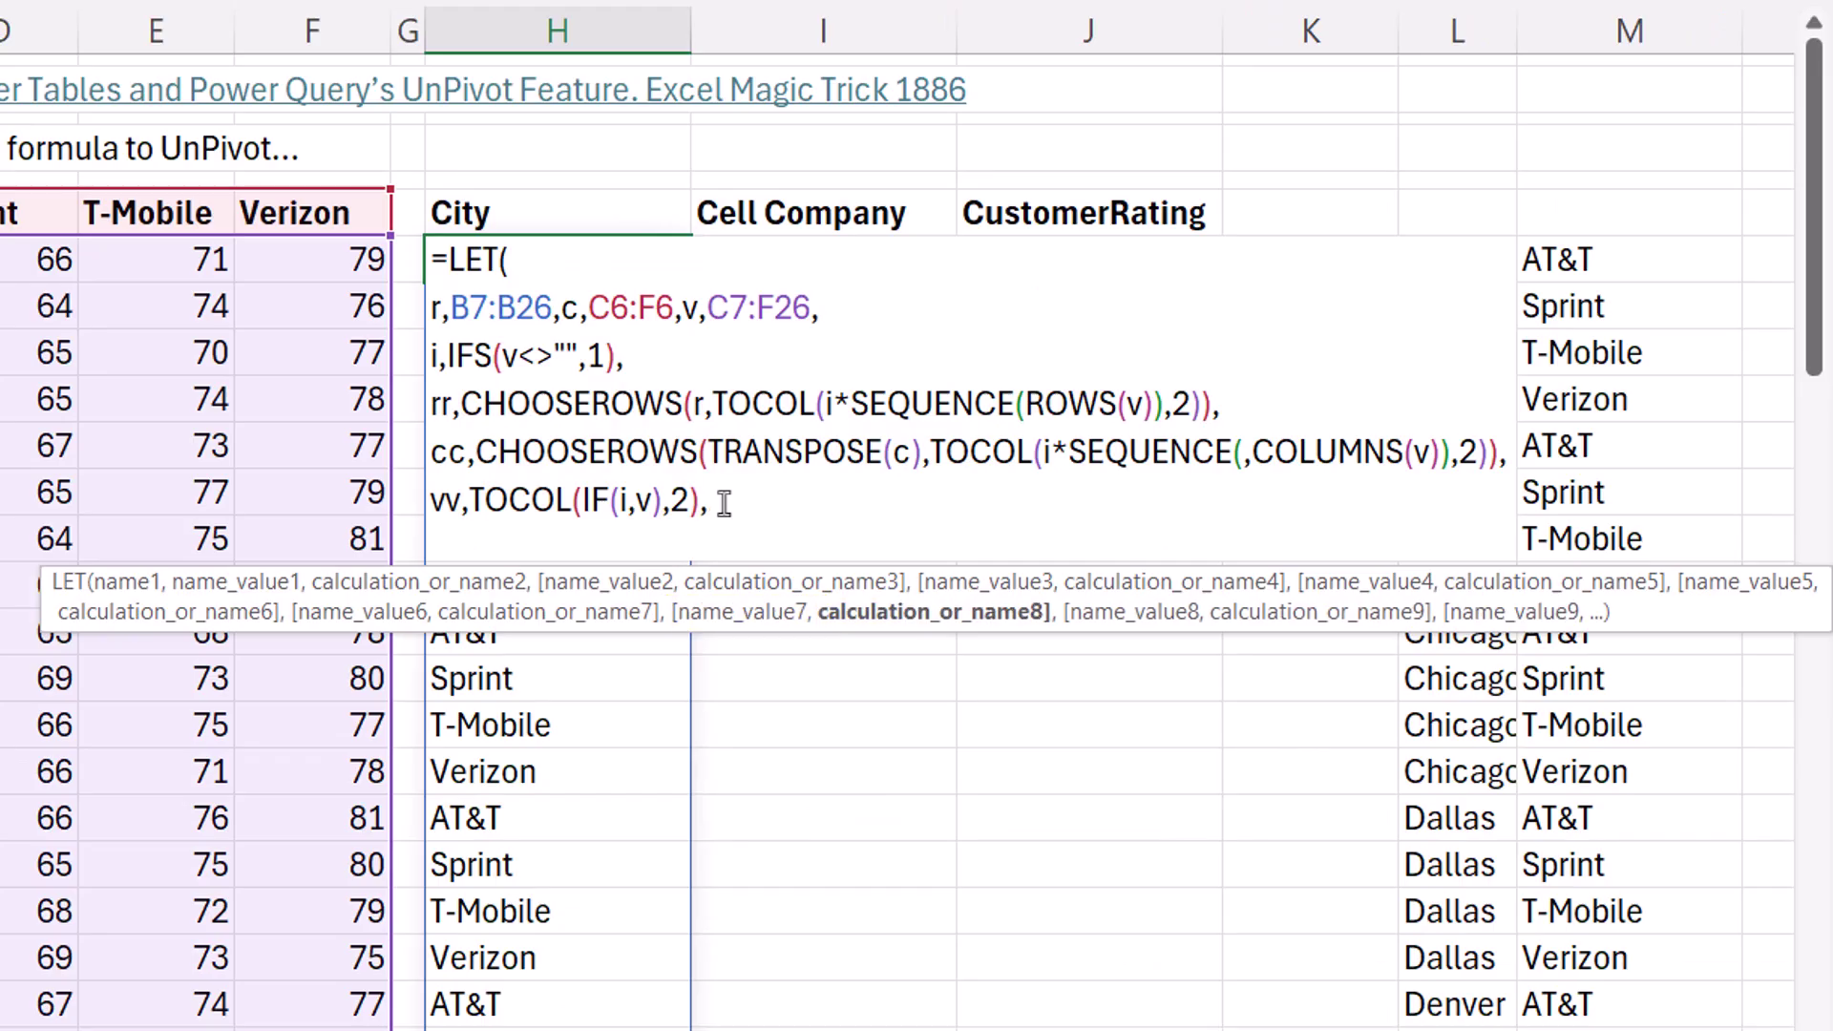
pyautogui.hotkey('alt', 'Return')
pyautogui.write('vv)')
pyautogui.hotkey('ctrl', 'Return')
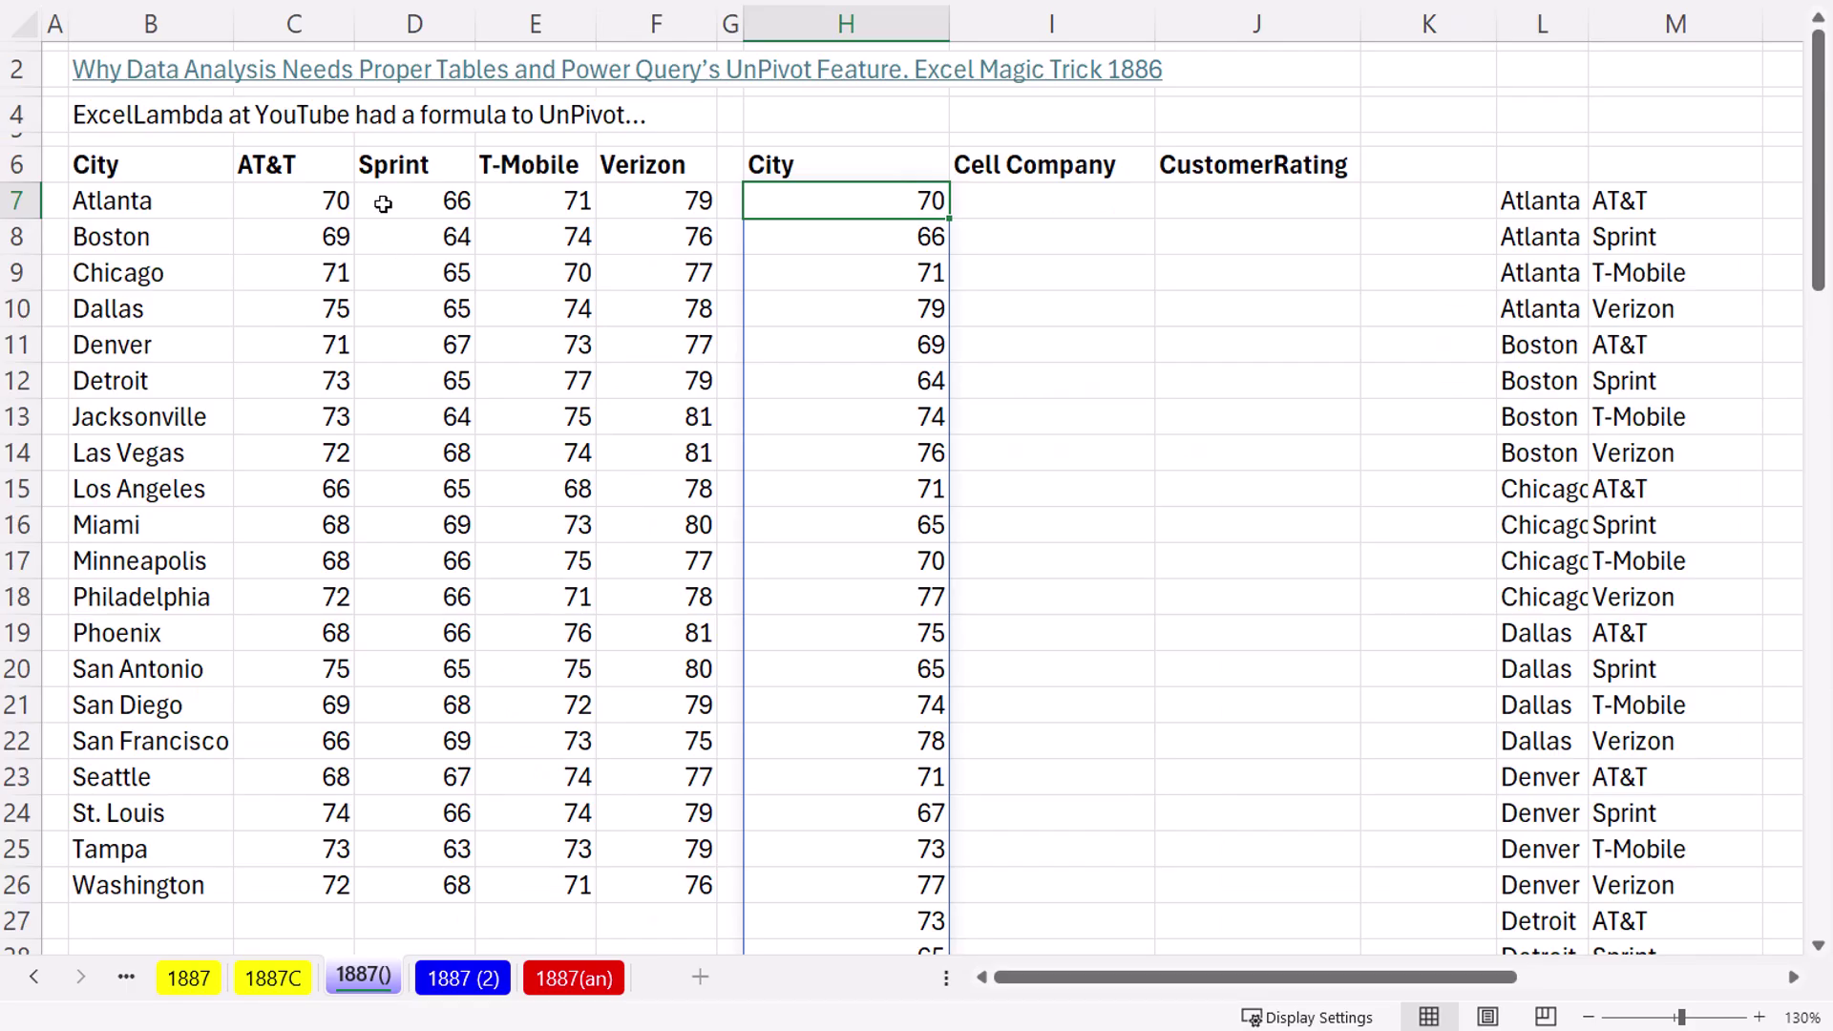
# Test blanks by clearing and restoring Atlanta's AT&T and Sprint ratings, then remove the vv test output
pyautogui.moveTo(335, 198); pyautogui.dragTo(392, 201)
pyautogui.press('Delete')
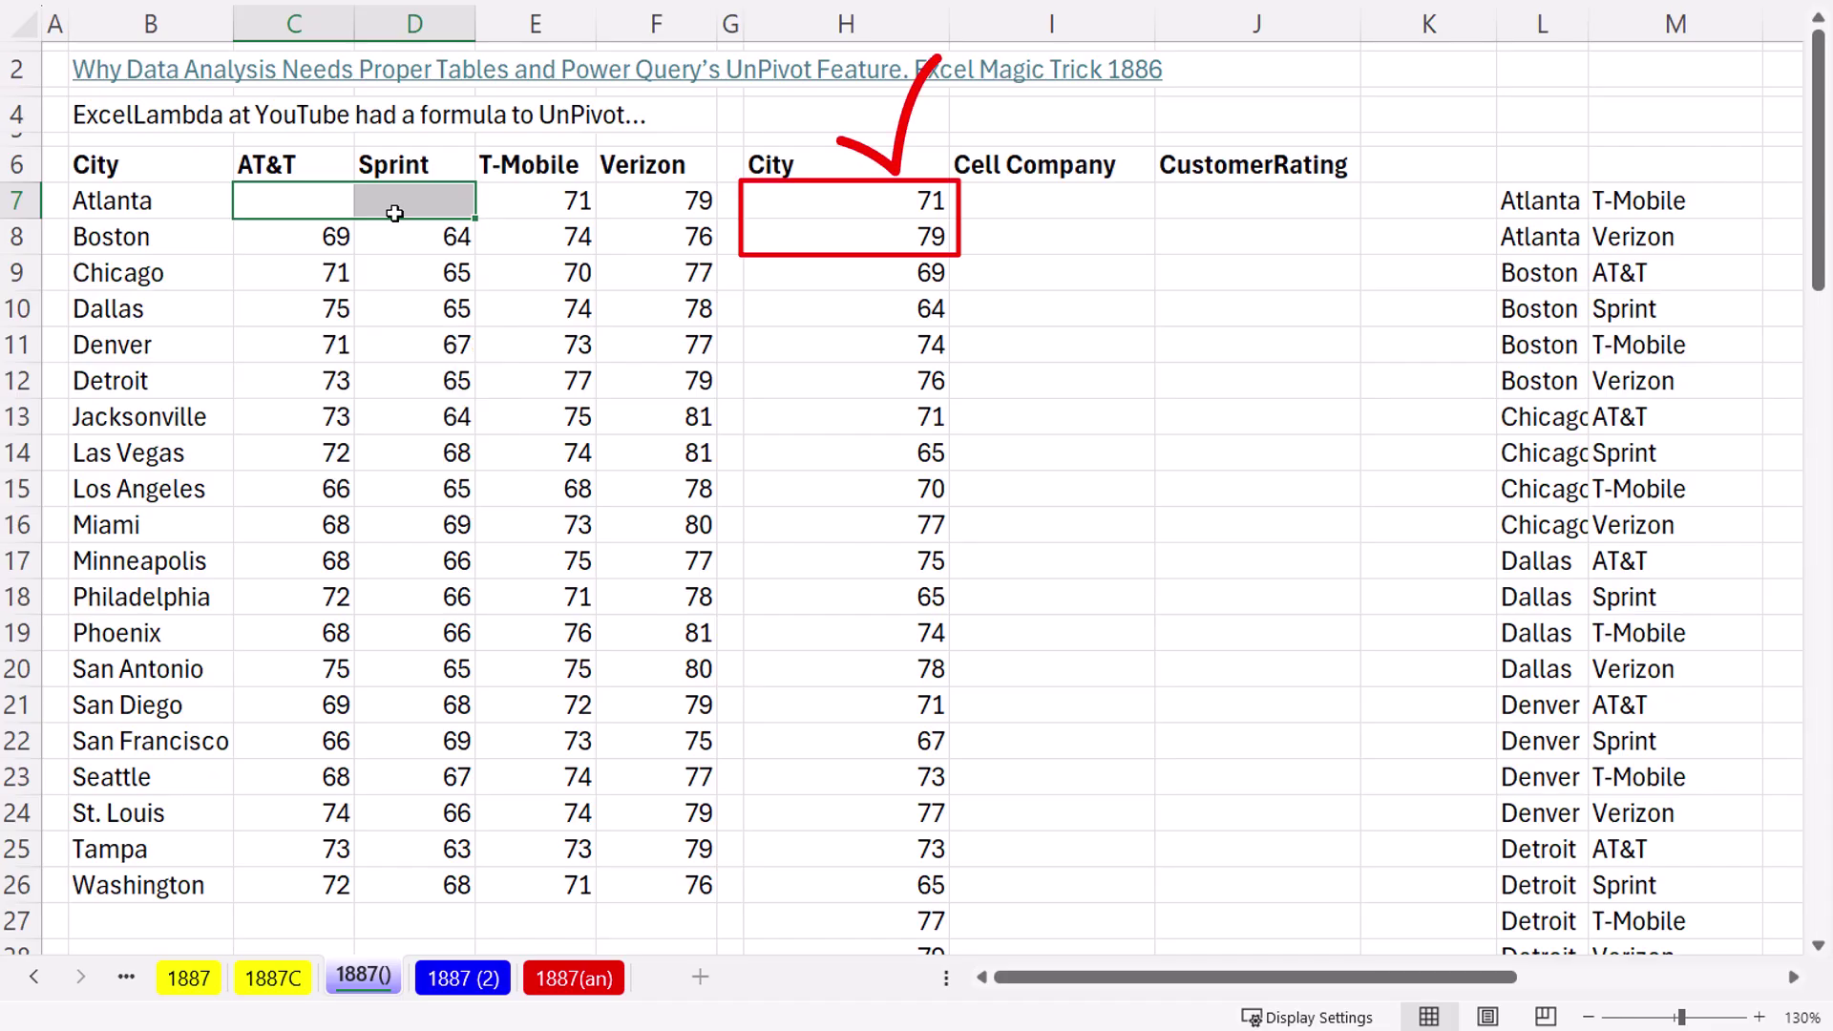
pyautogui.hotkey('ctrl', 'z')
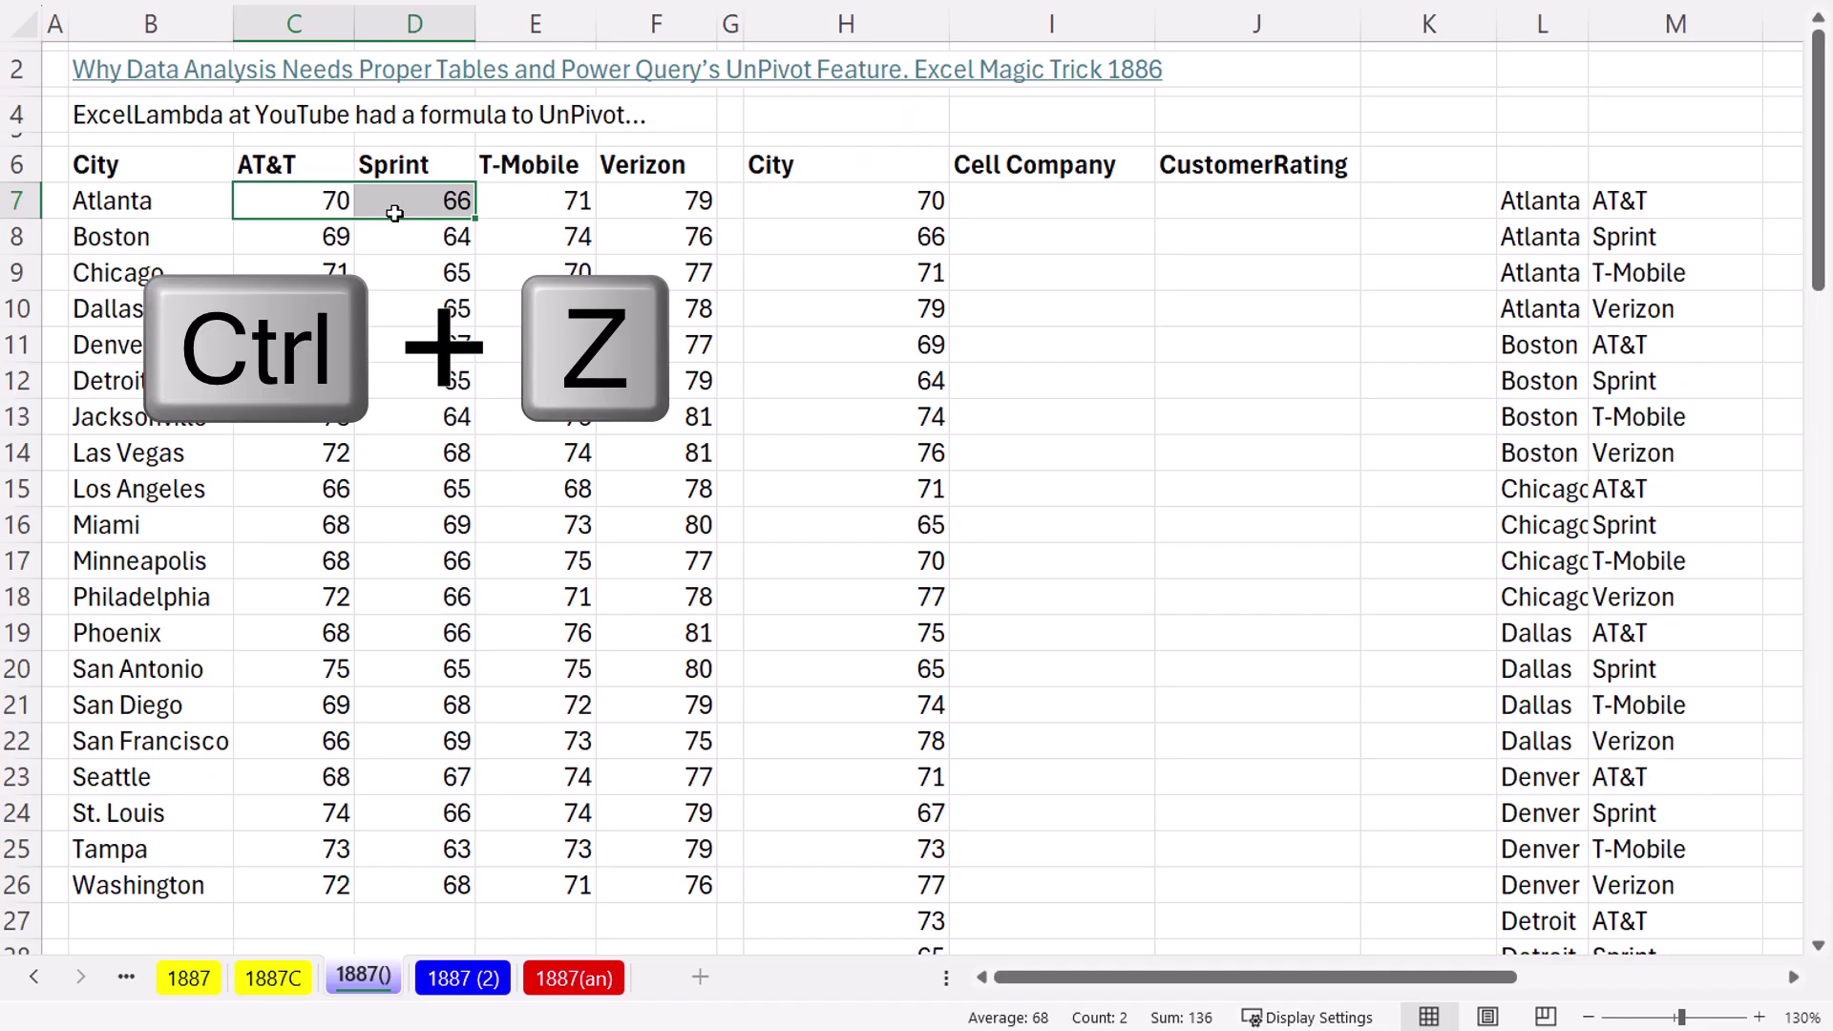
pyautogui.doubleClick(807, 201)
pyautogui.press('BackSpace')
pyautogui.press('BackSpace')
pyautogui.press('BackSpace')
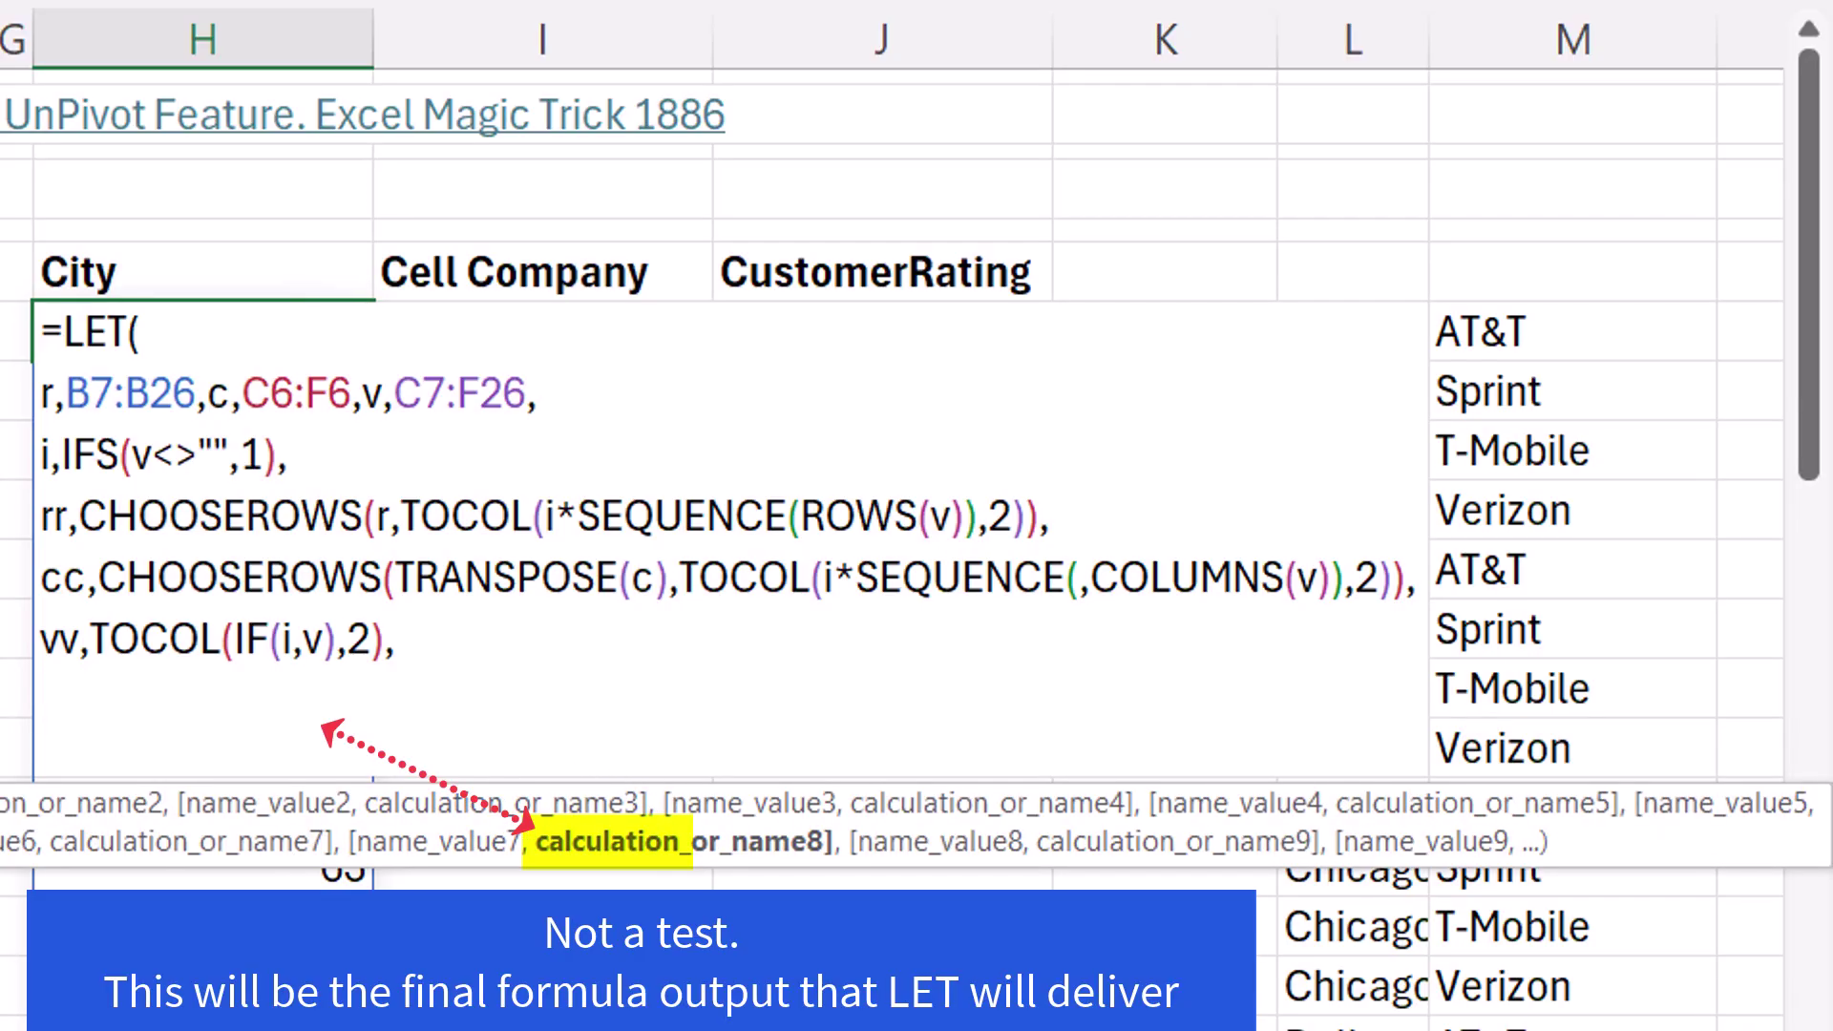
# End the LET with HSTACK(rr,cc,vv) to output city, carrier and rating side by side
pyautogui.write('hs')
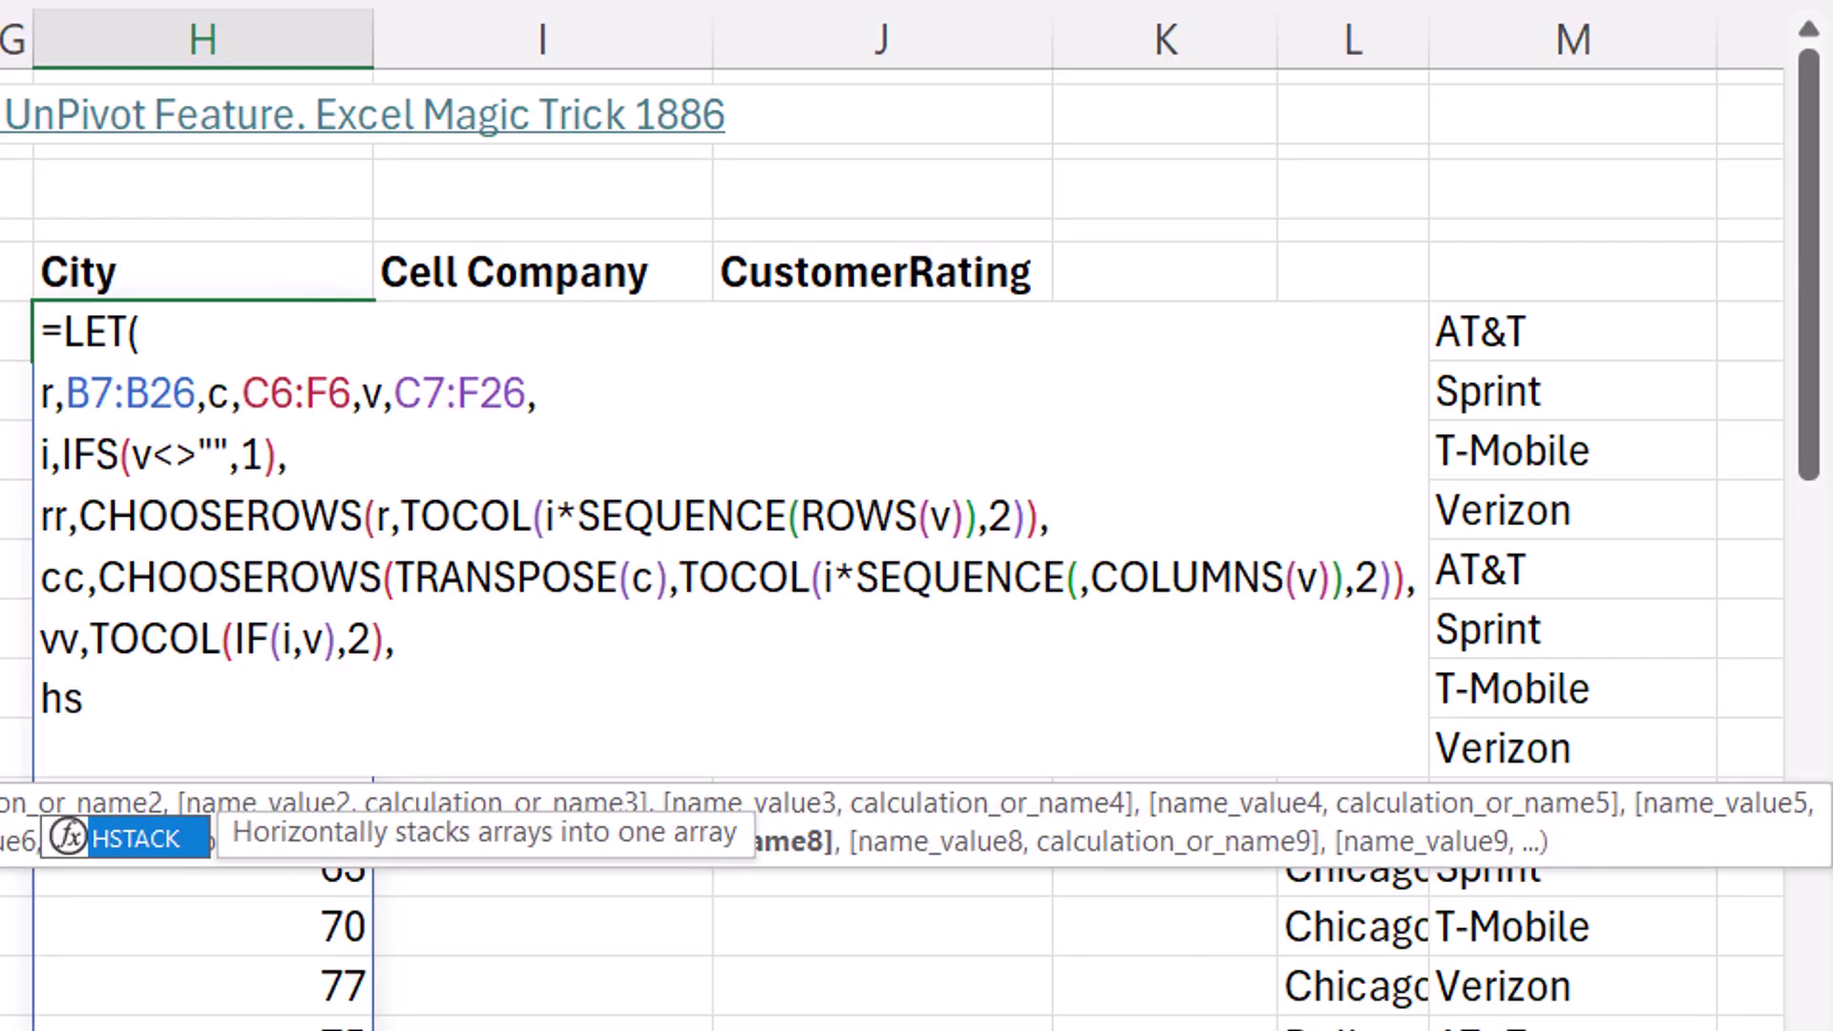
pyautogui.press('Tab')
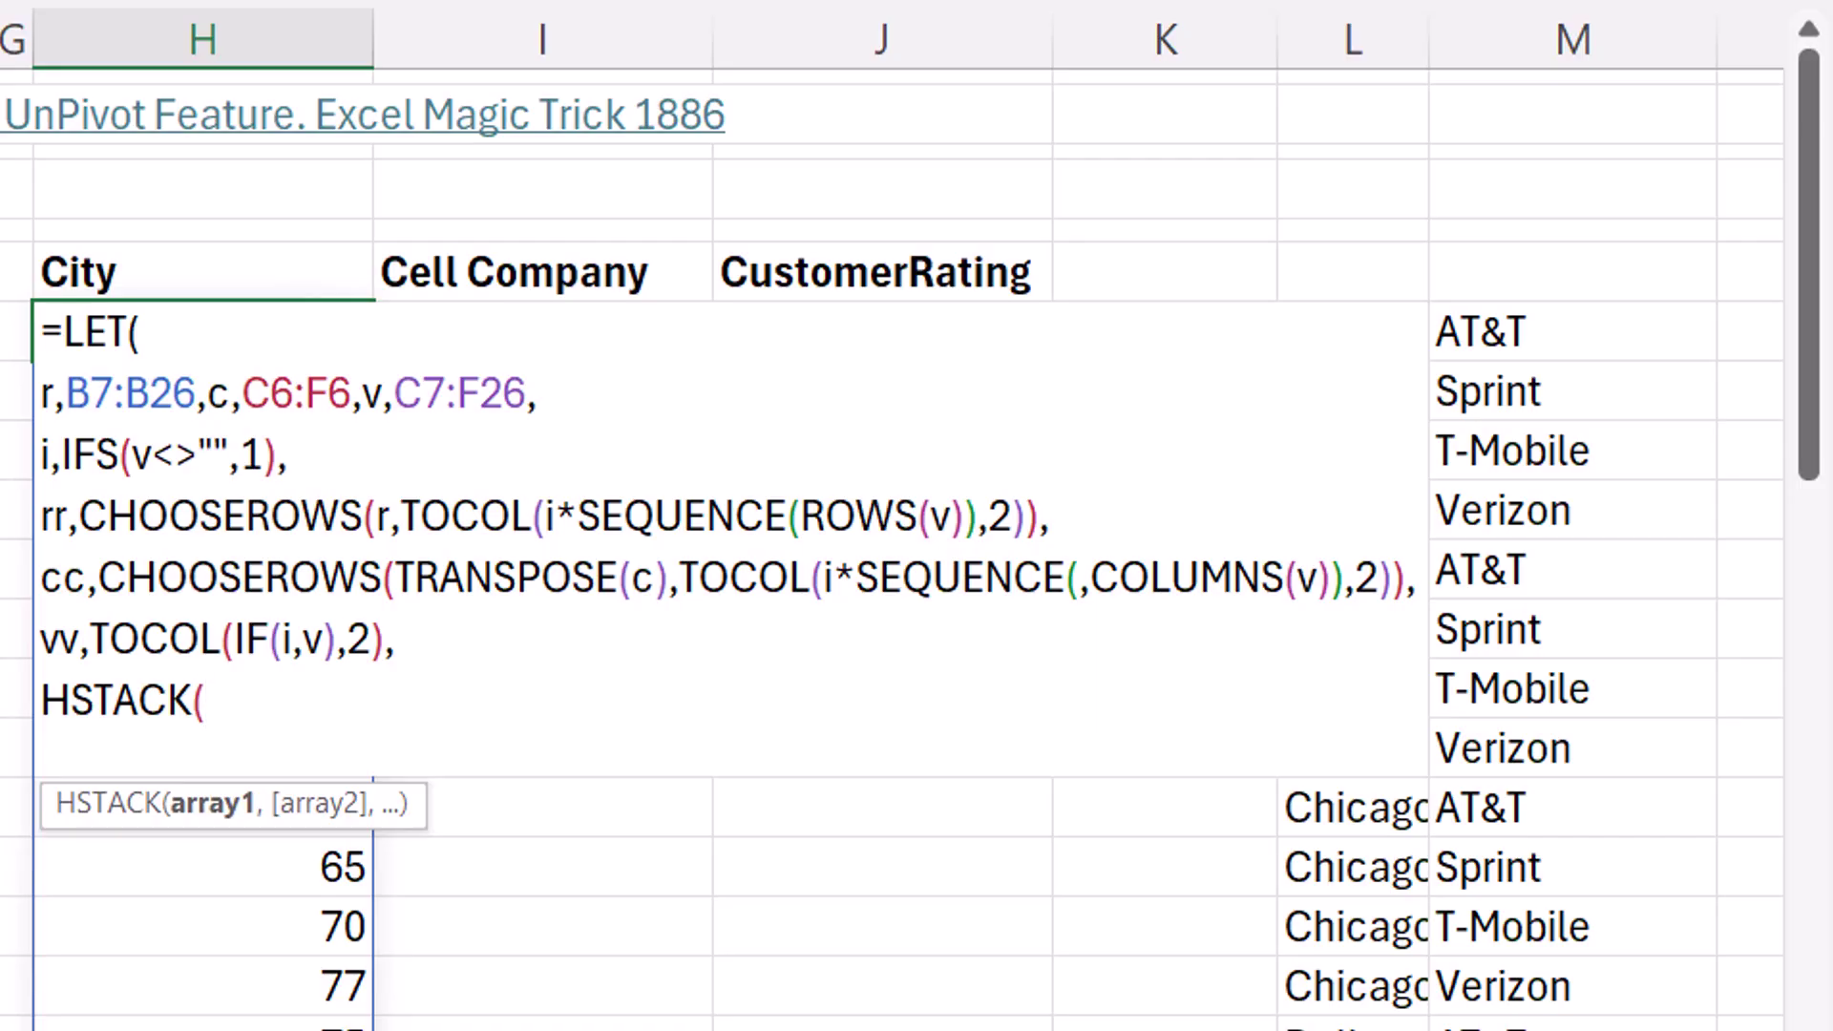
pyautogui.write('rr,')
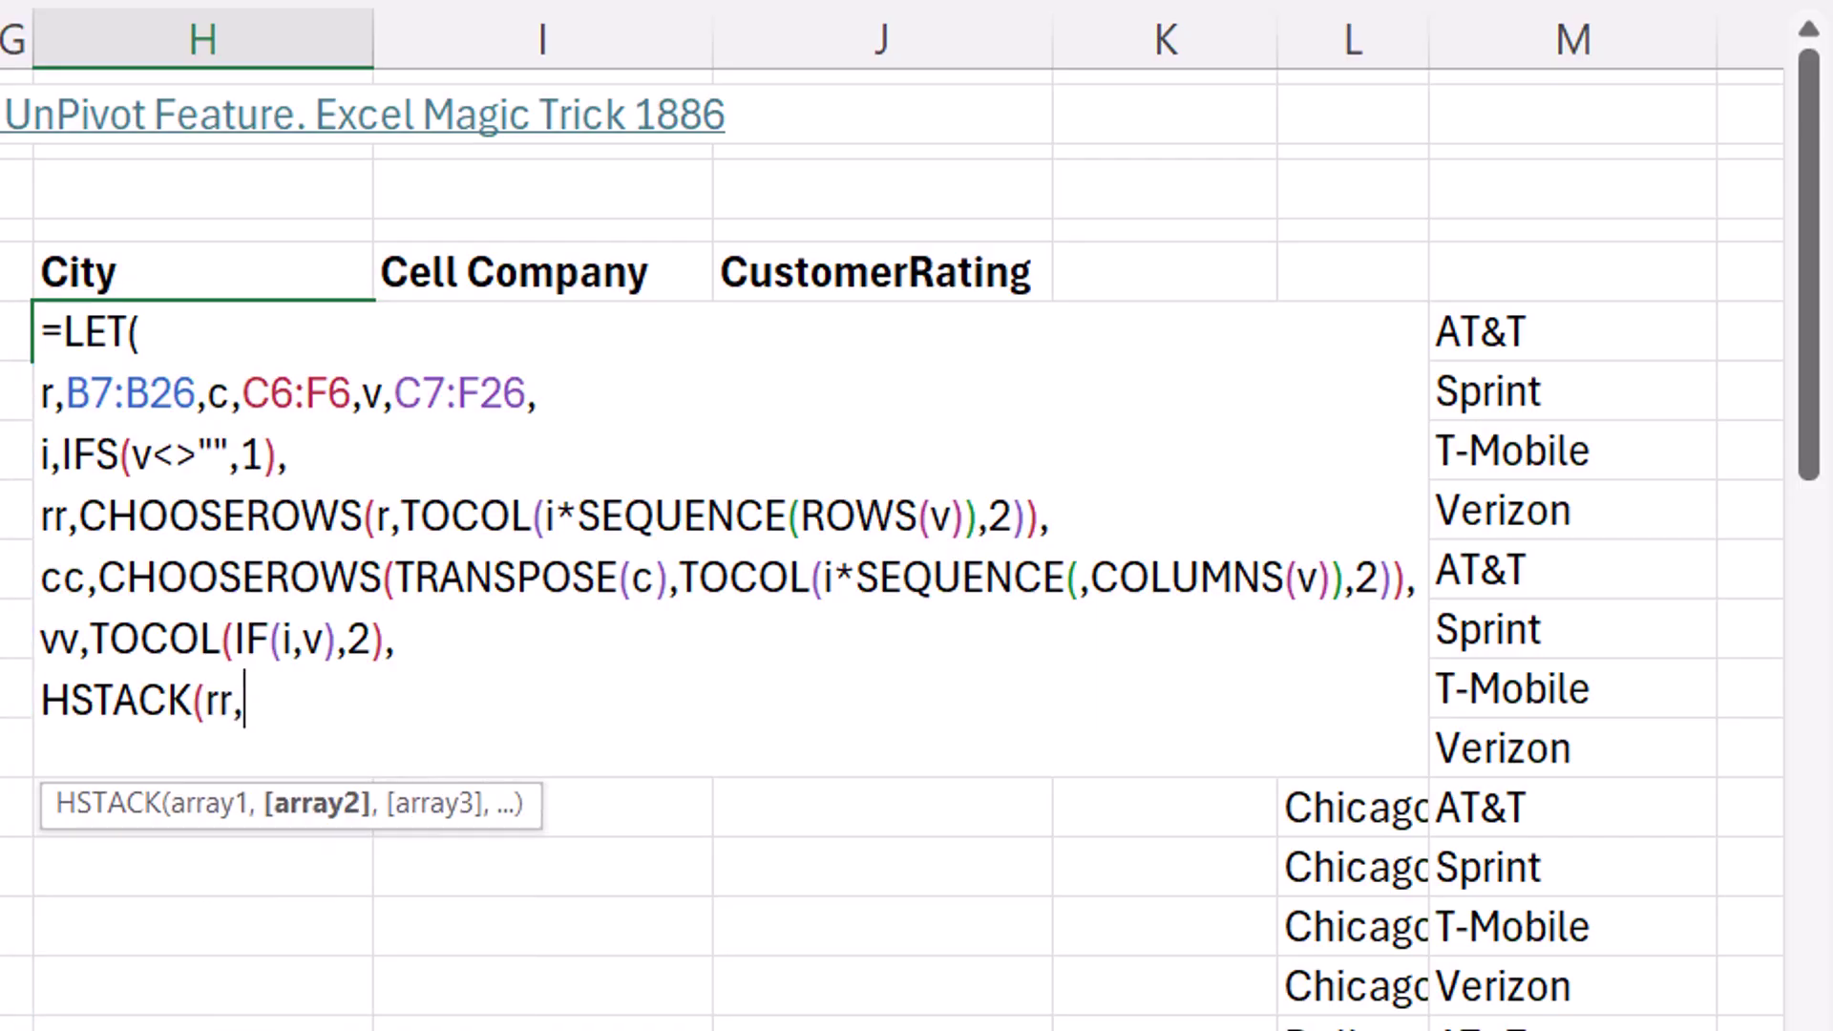
pyautogui.write('cc,vv')
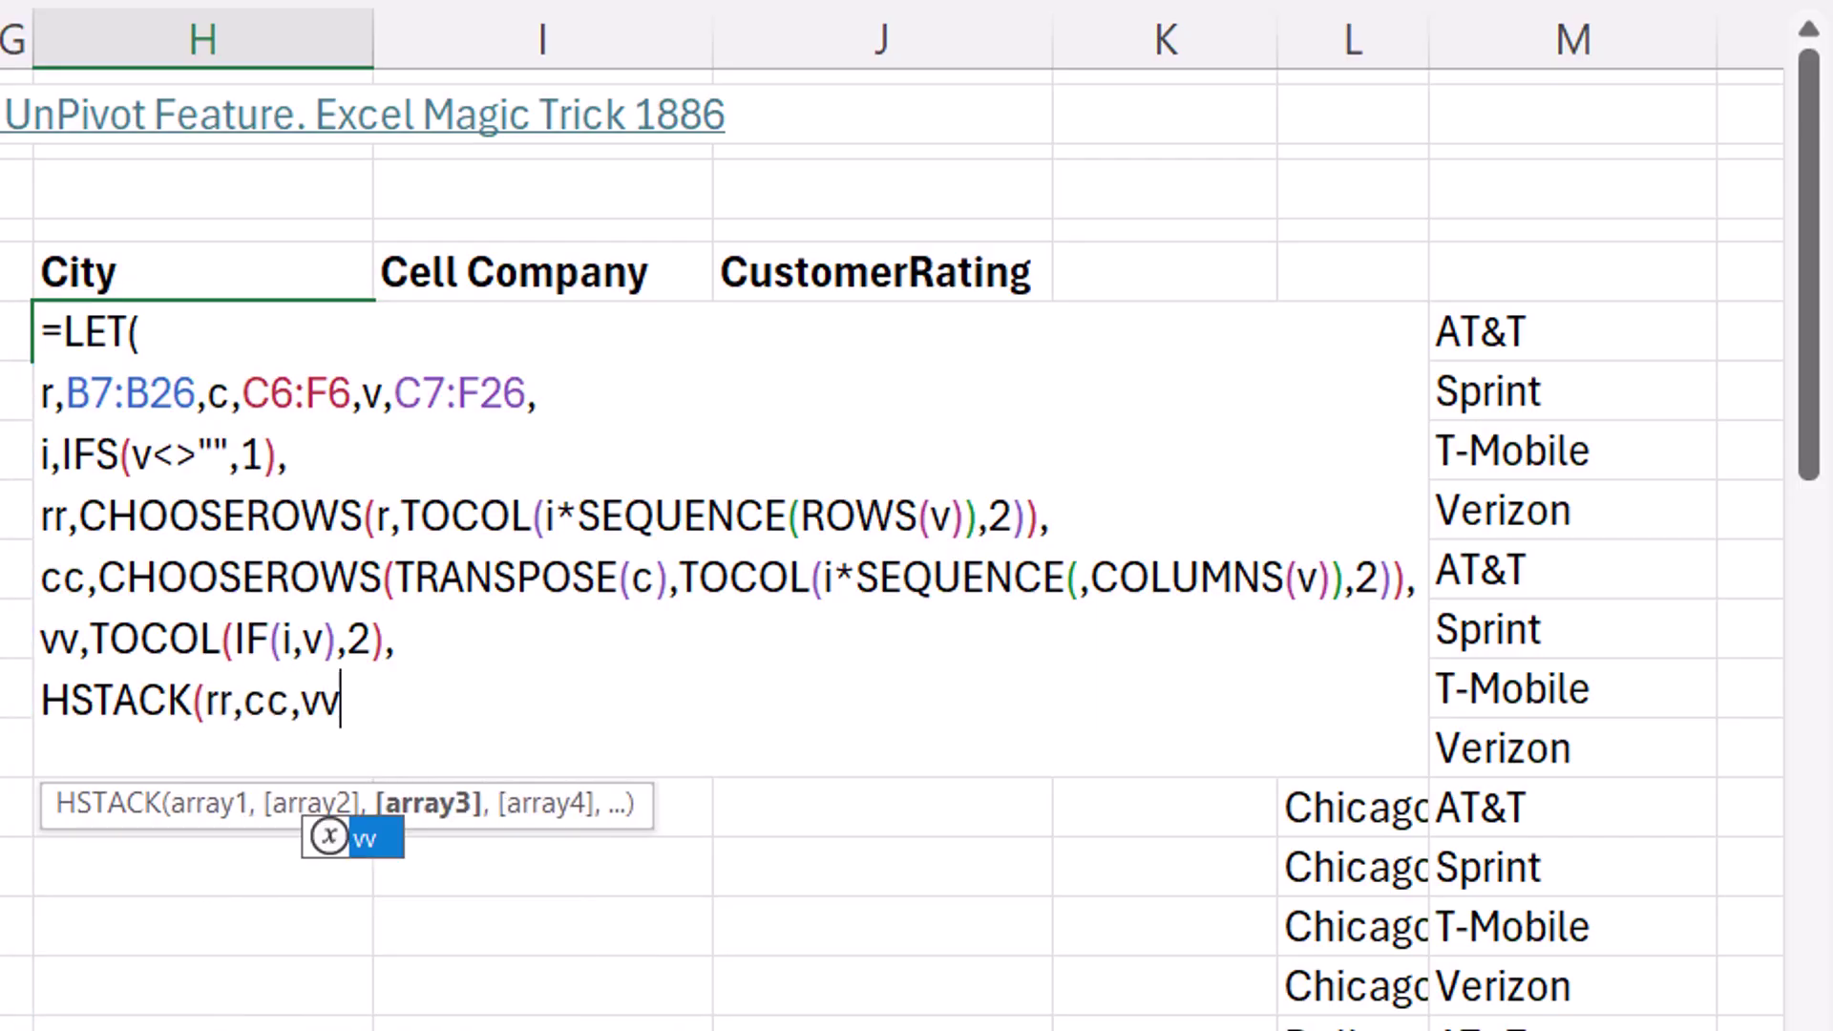
pyautogui.write('))')
pyautogui.hotkey('ctrl', 'Return')
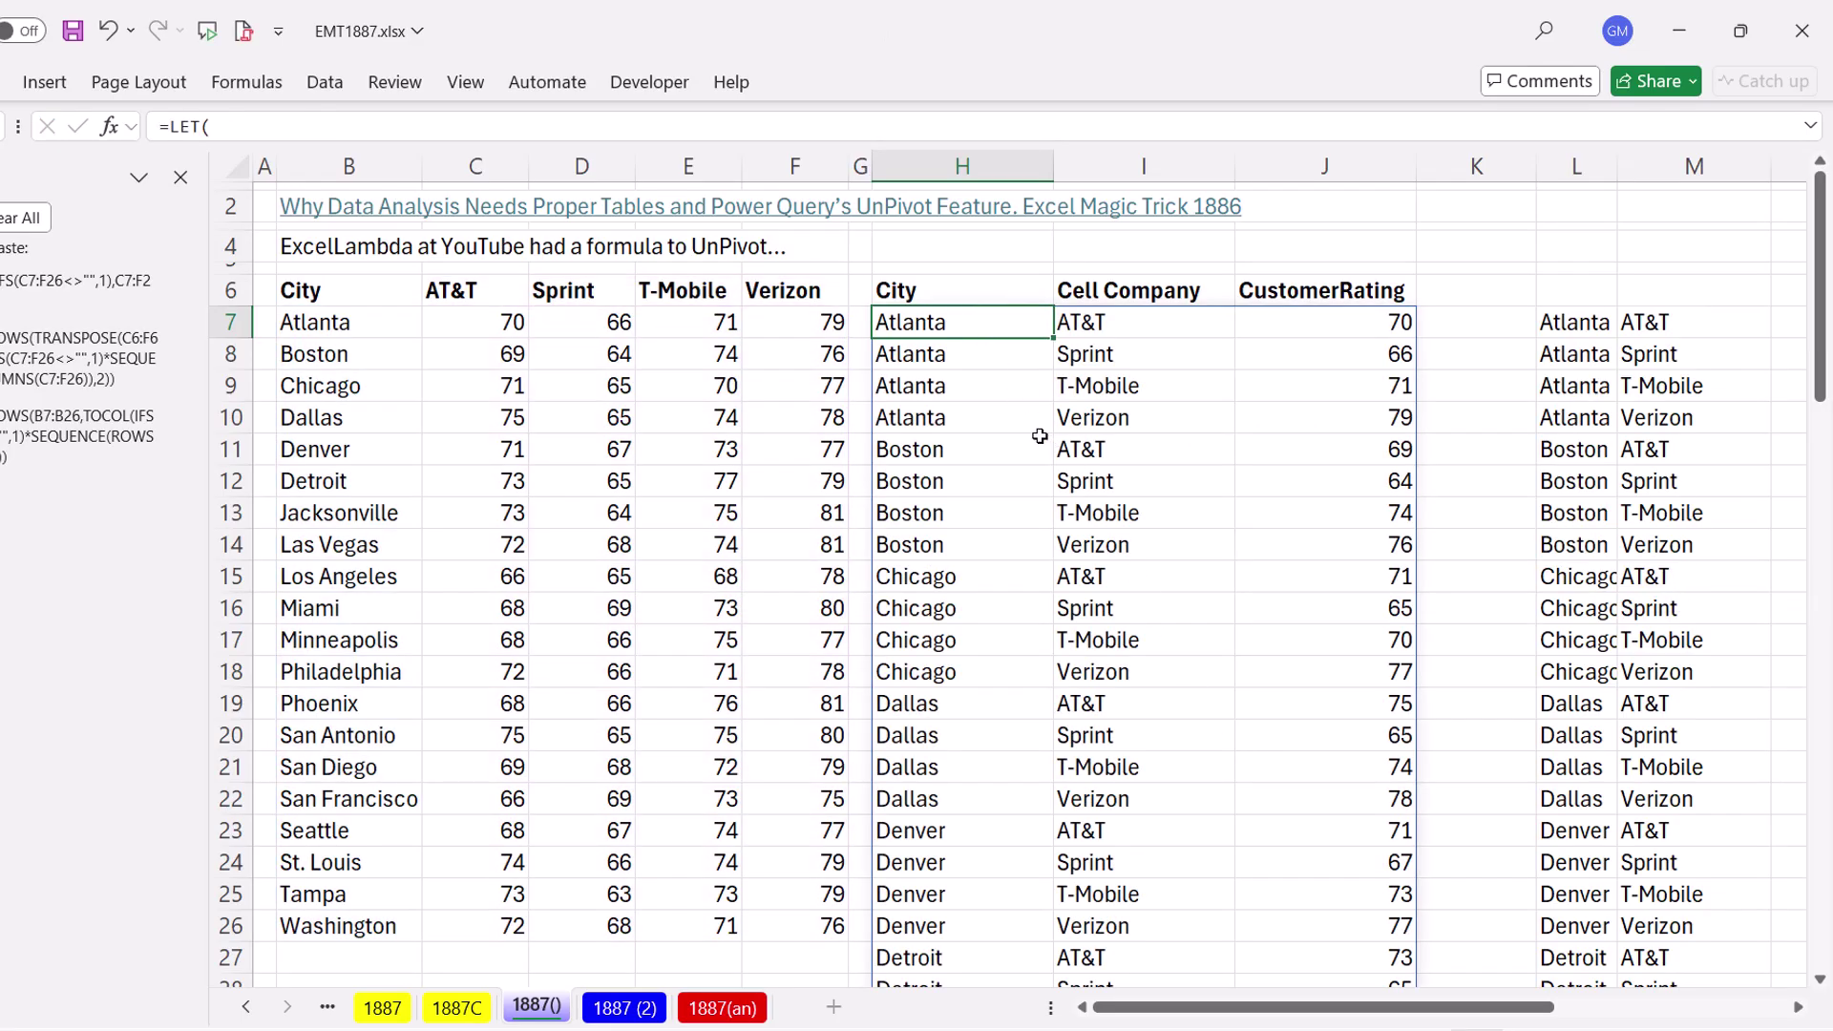
# Test the unpivoted list by clearing and restoring Atlanta's AT&T and Sprint ratings
pyautogui.moveTo(477, 330); pyautogui.dragTo(591, 328)
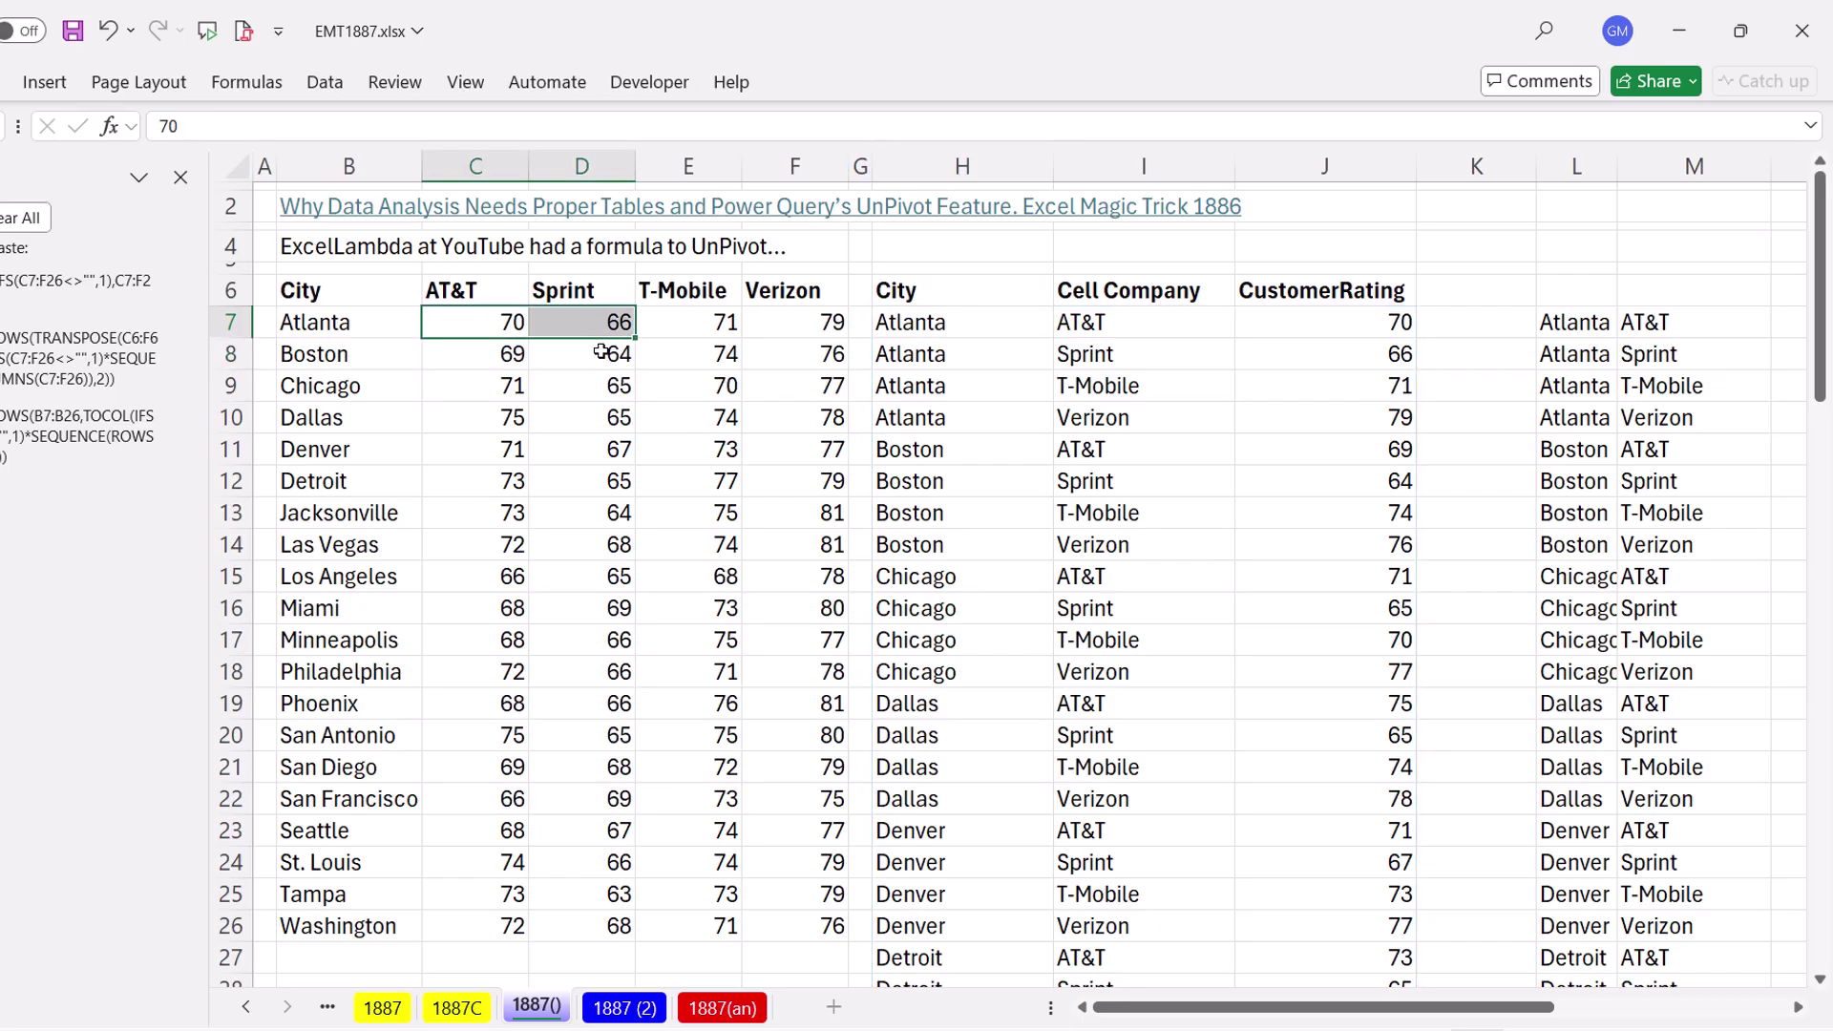
pyautogui.press('Delete')
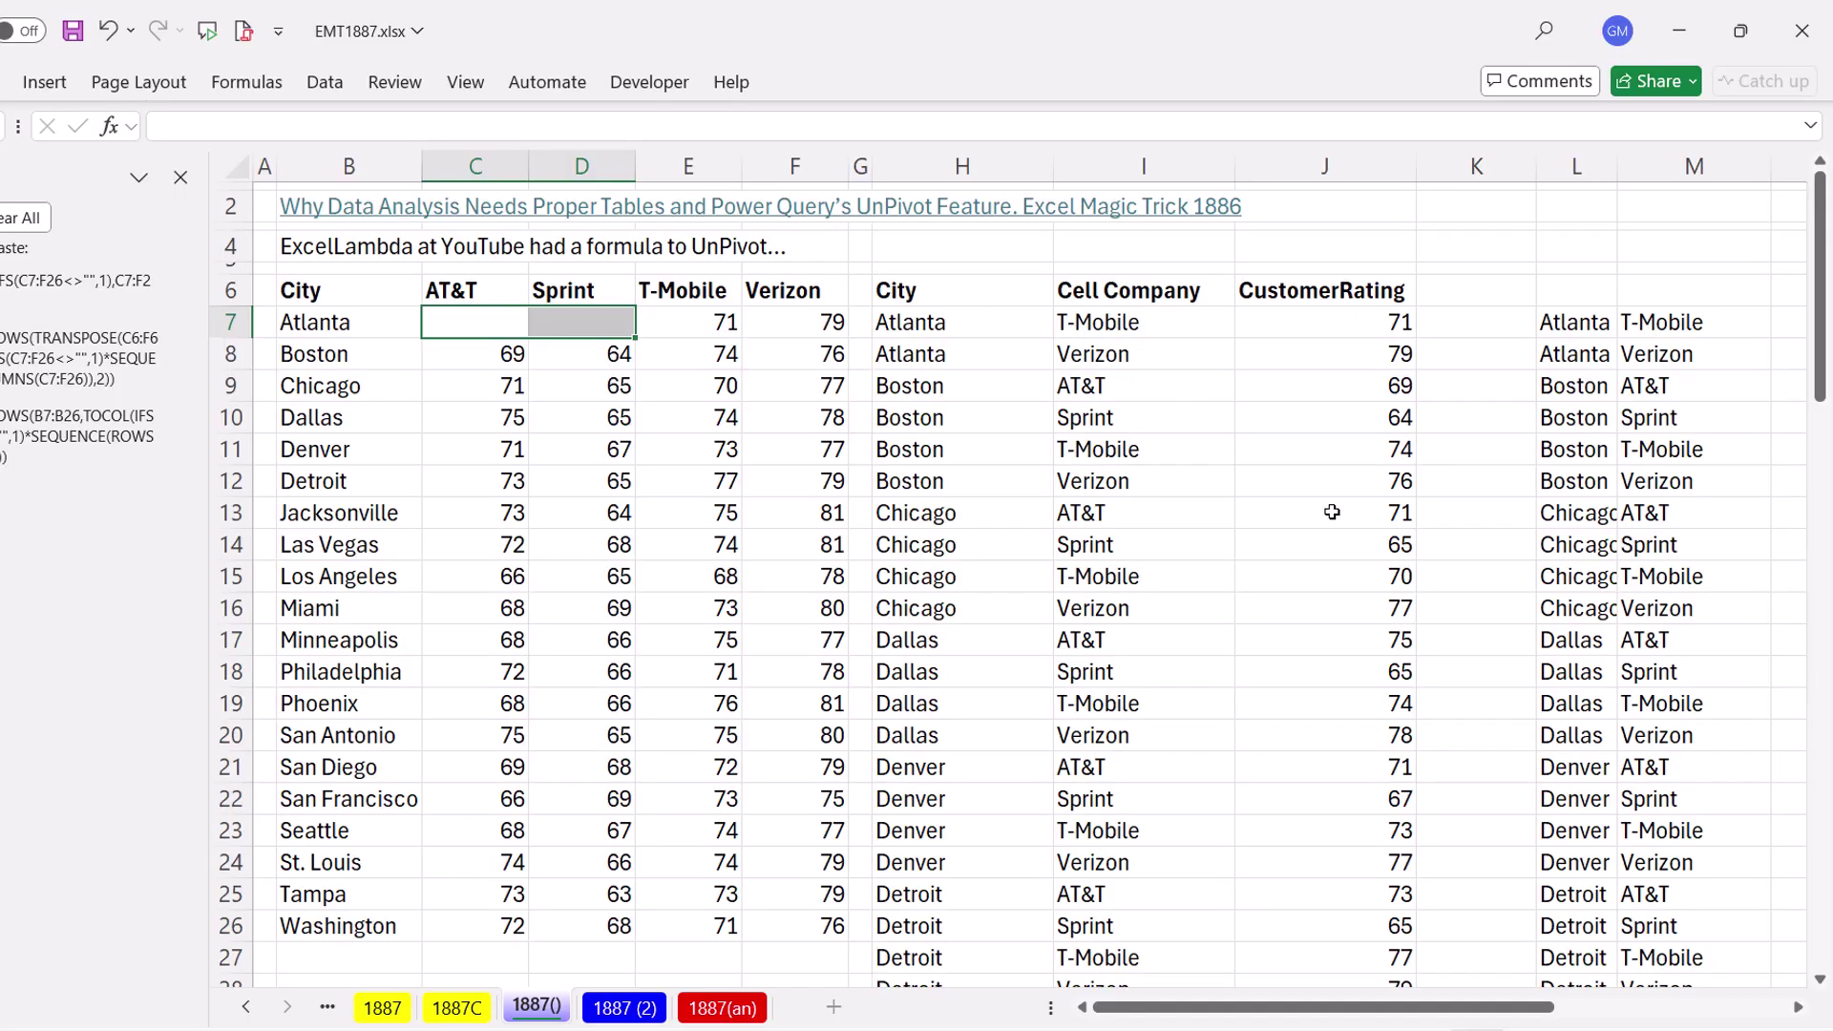
pyautogui.hotkey('ctrl', 'z')
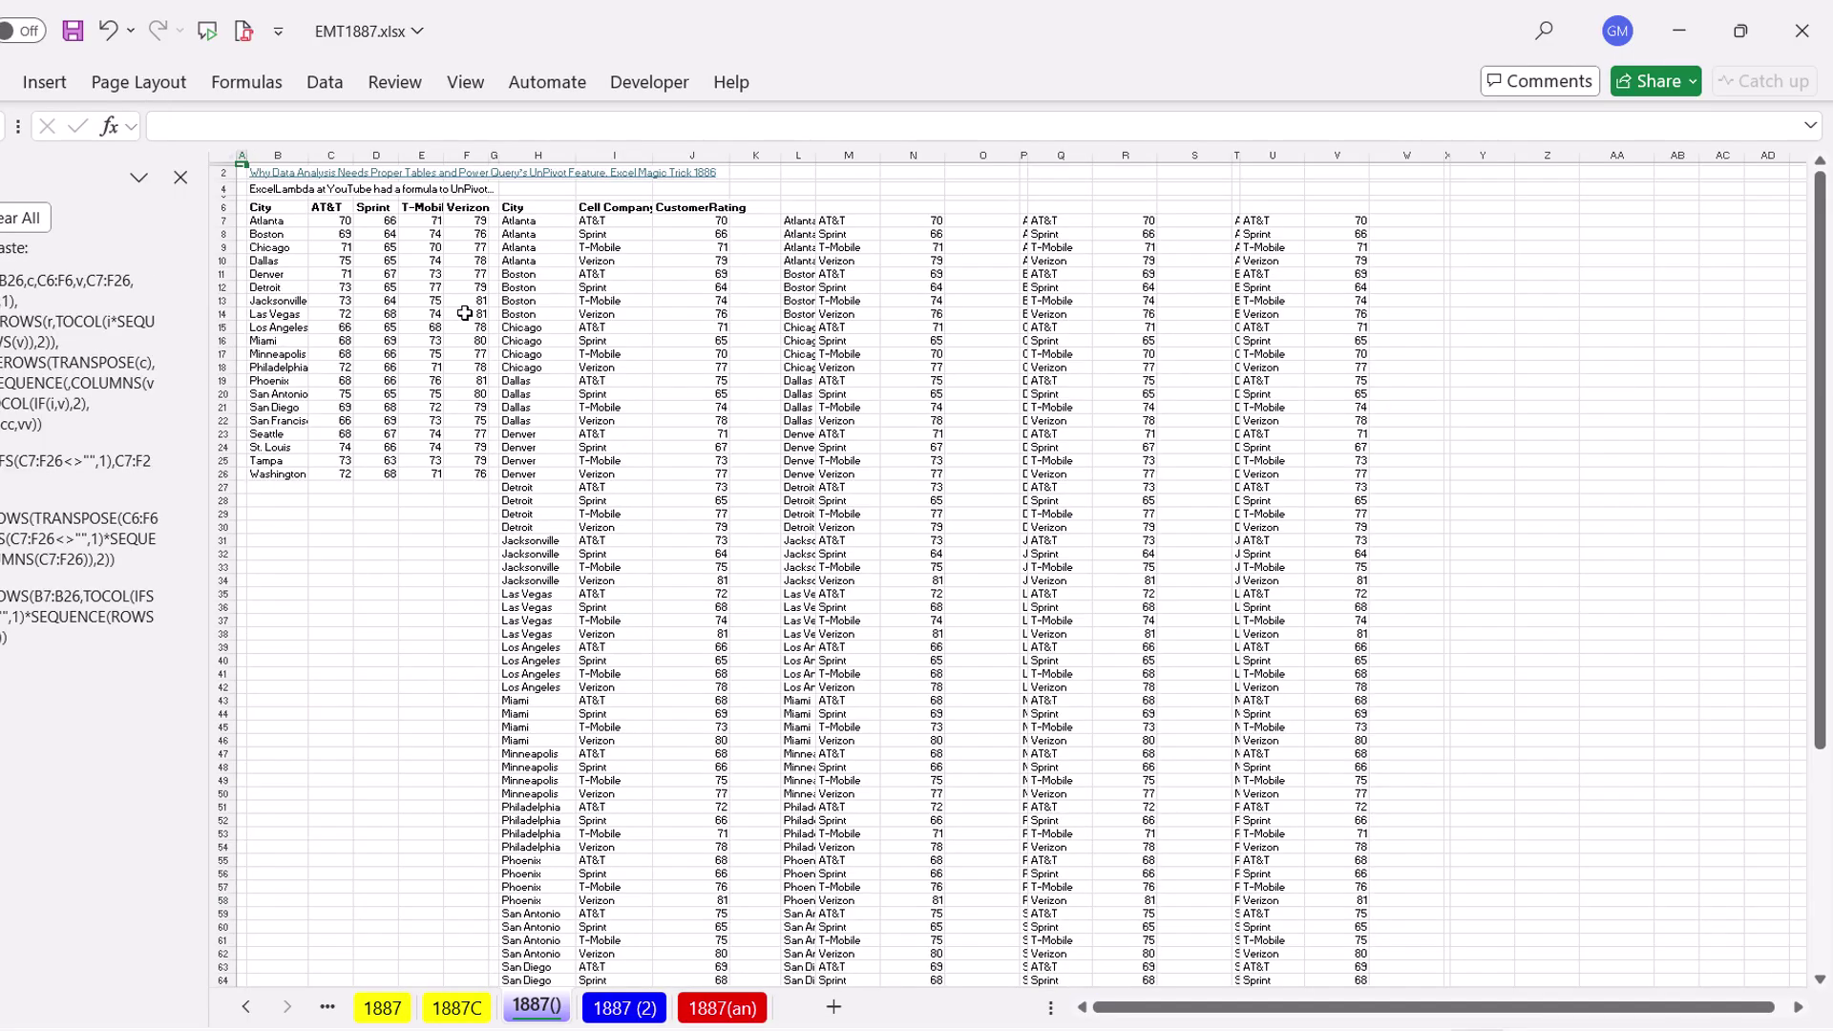
pyautogui.keyDown('ctrl'); pyautogui.scroll(3, 480, 329); pyautogui.keyUp('ctrl')
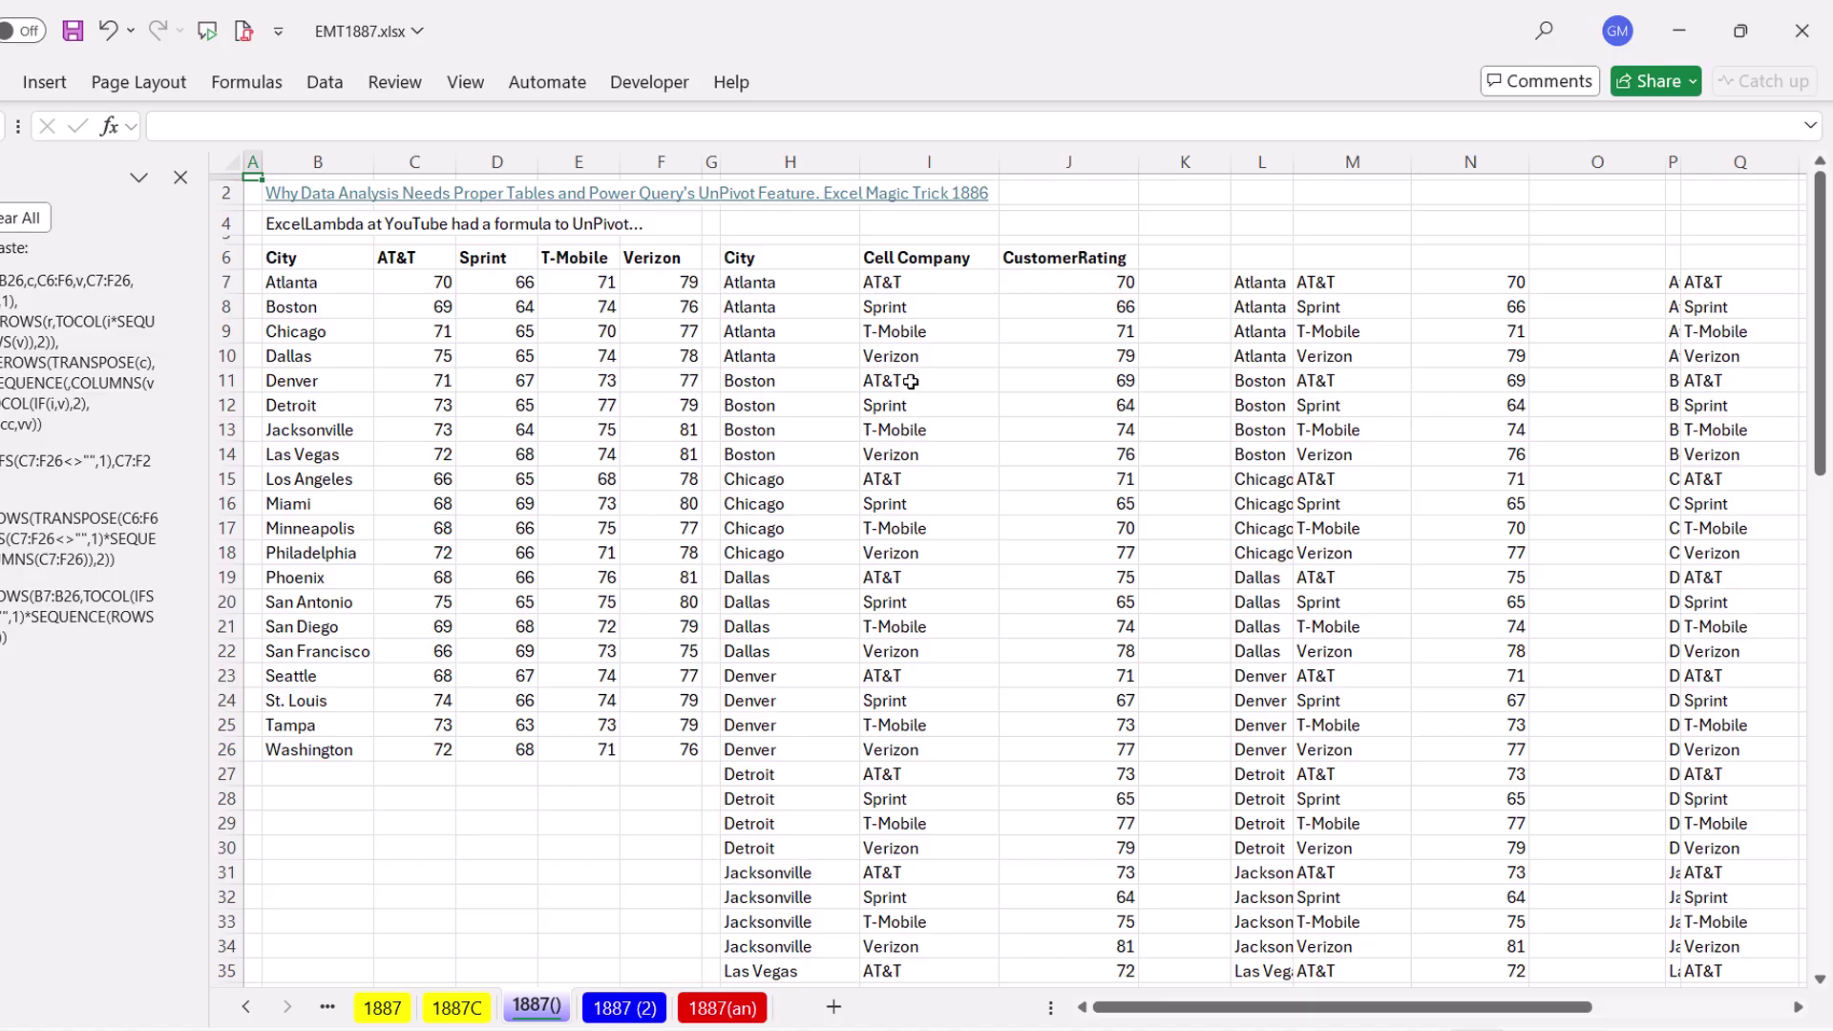
pyautogui.keyDown('ctrl'); pyautogui.scroll(1, 912, 381); pyautogui.keyUp('ctrl')
# Insert LAMBDA( after H7's equals sign, moving LET down and leaving a blank parameter line
pyautogui.click(832, 306)
pyautogui.press('F2')
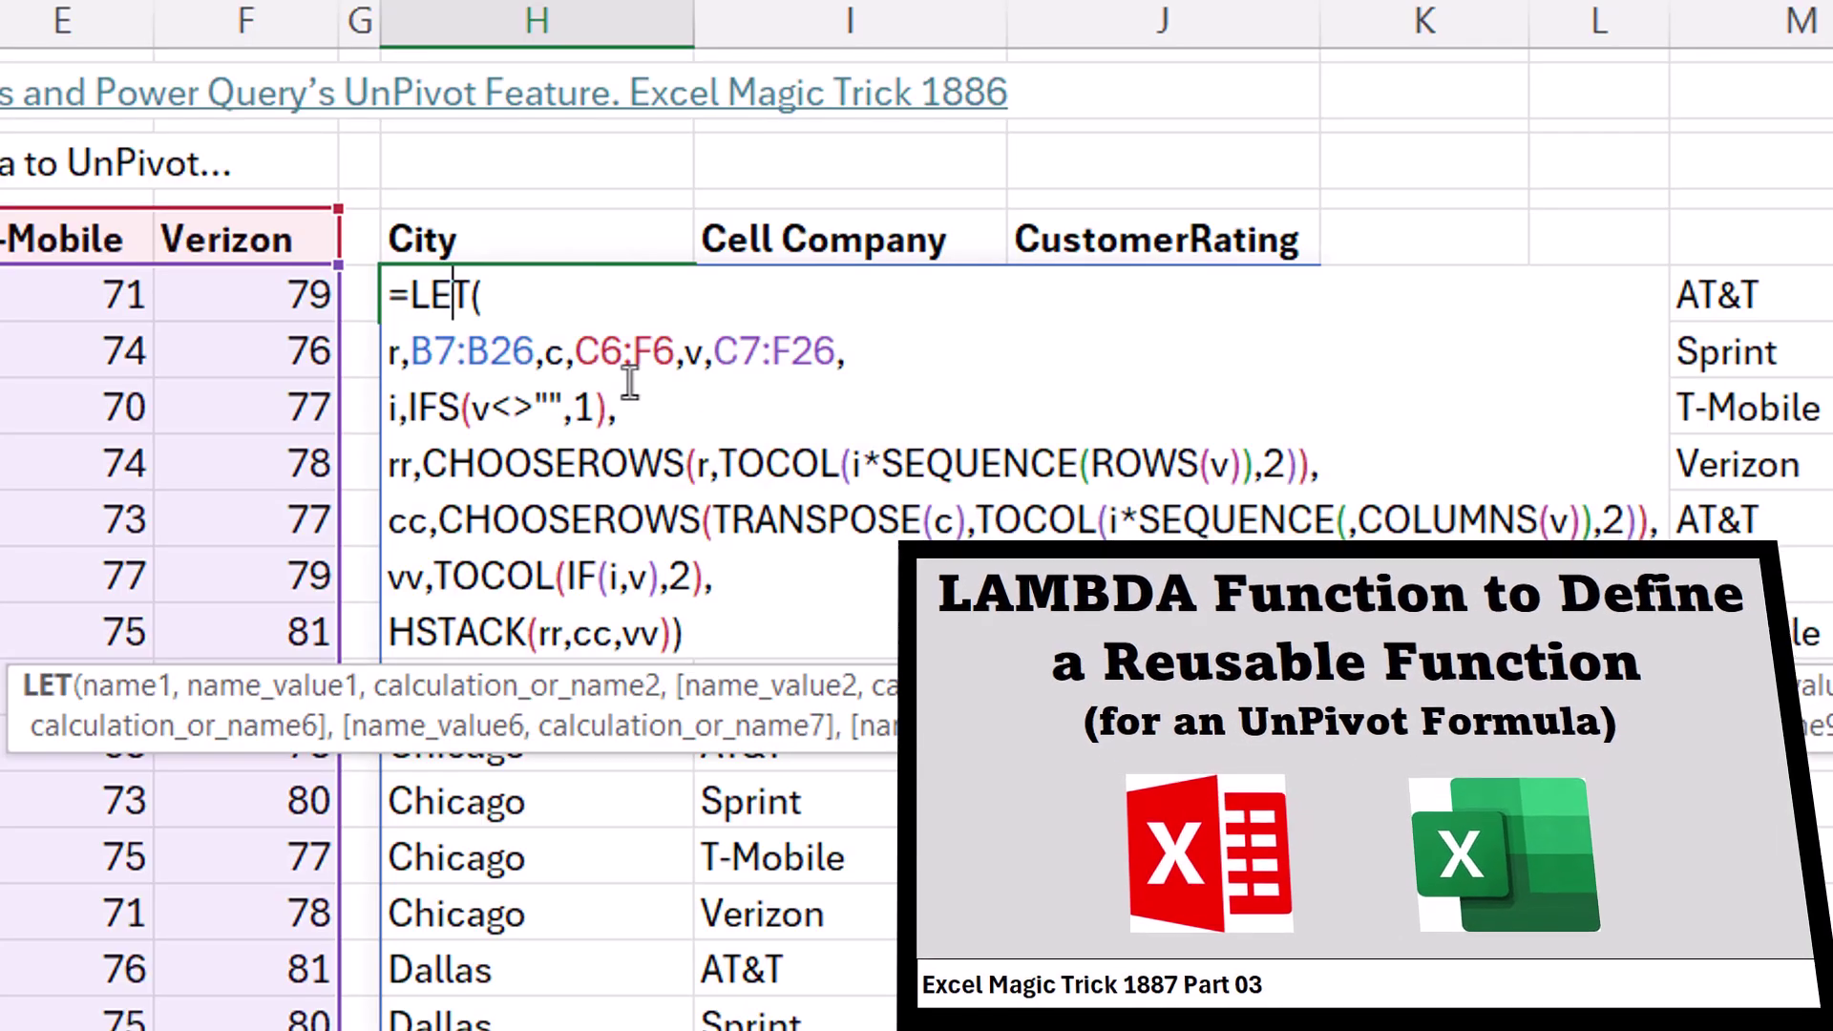
pyautogui.click(418, 303)
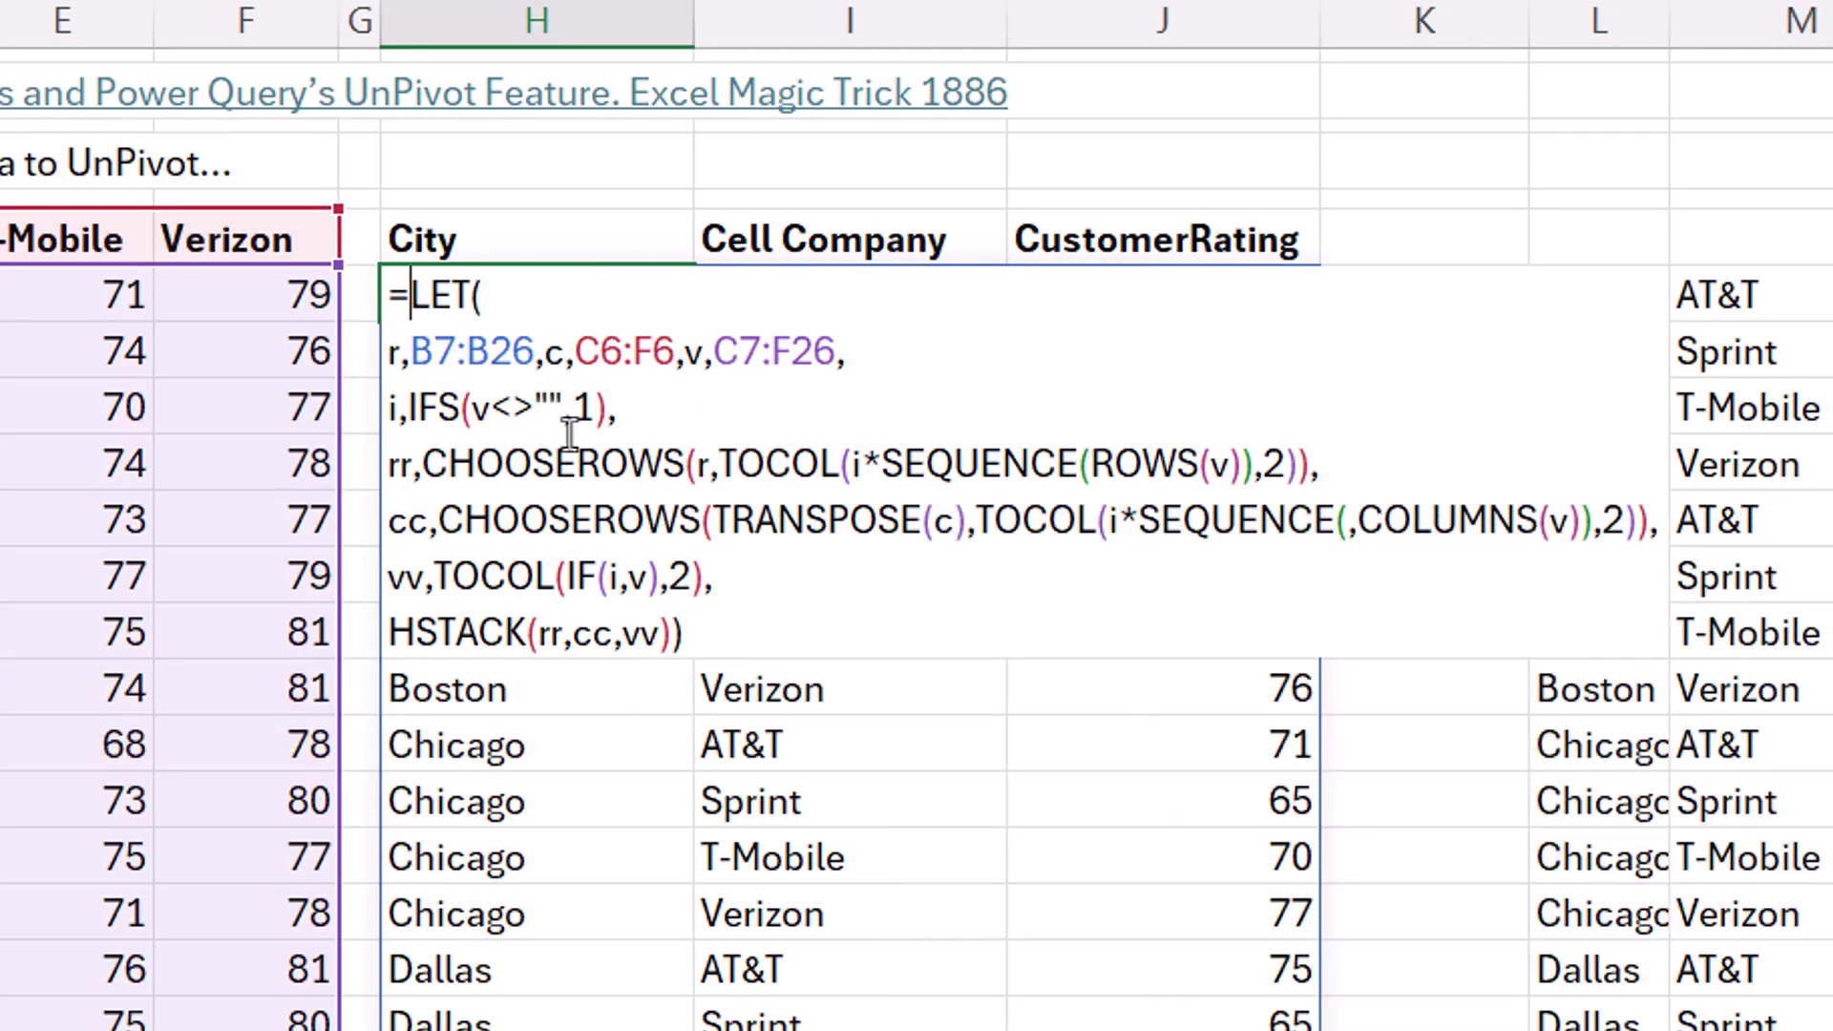
pyautogui.write('LAMBDA')
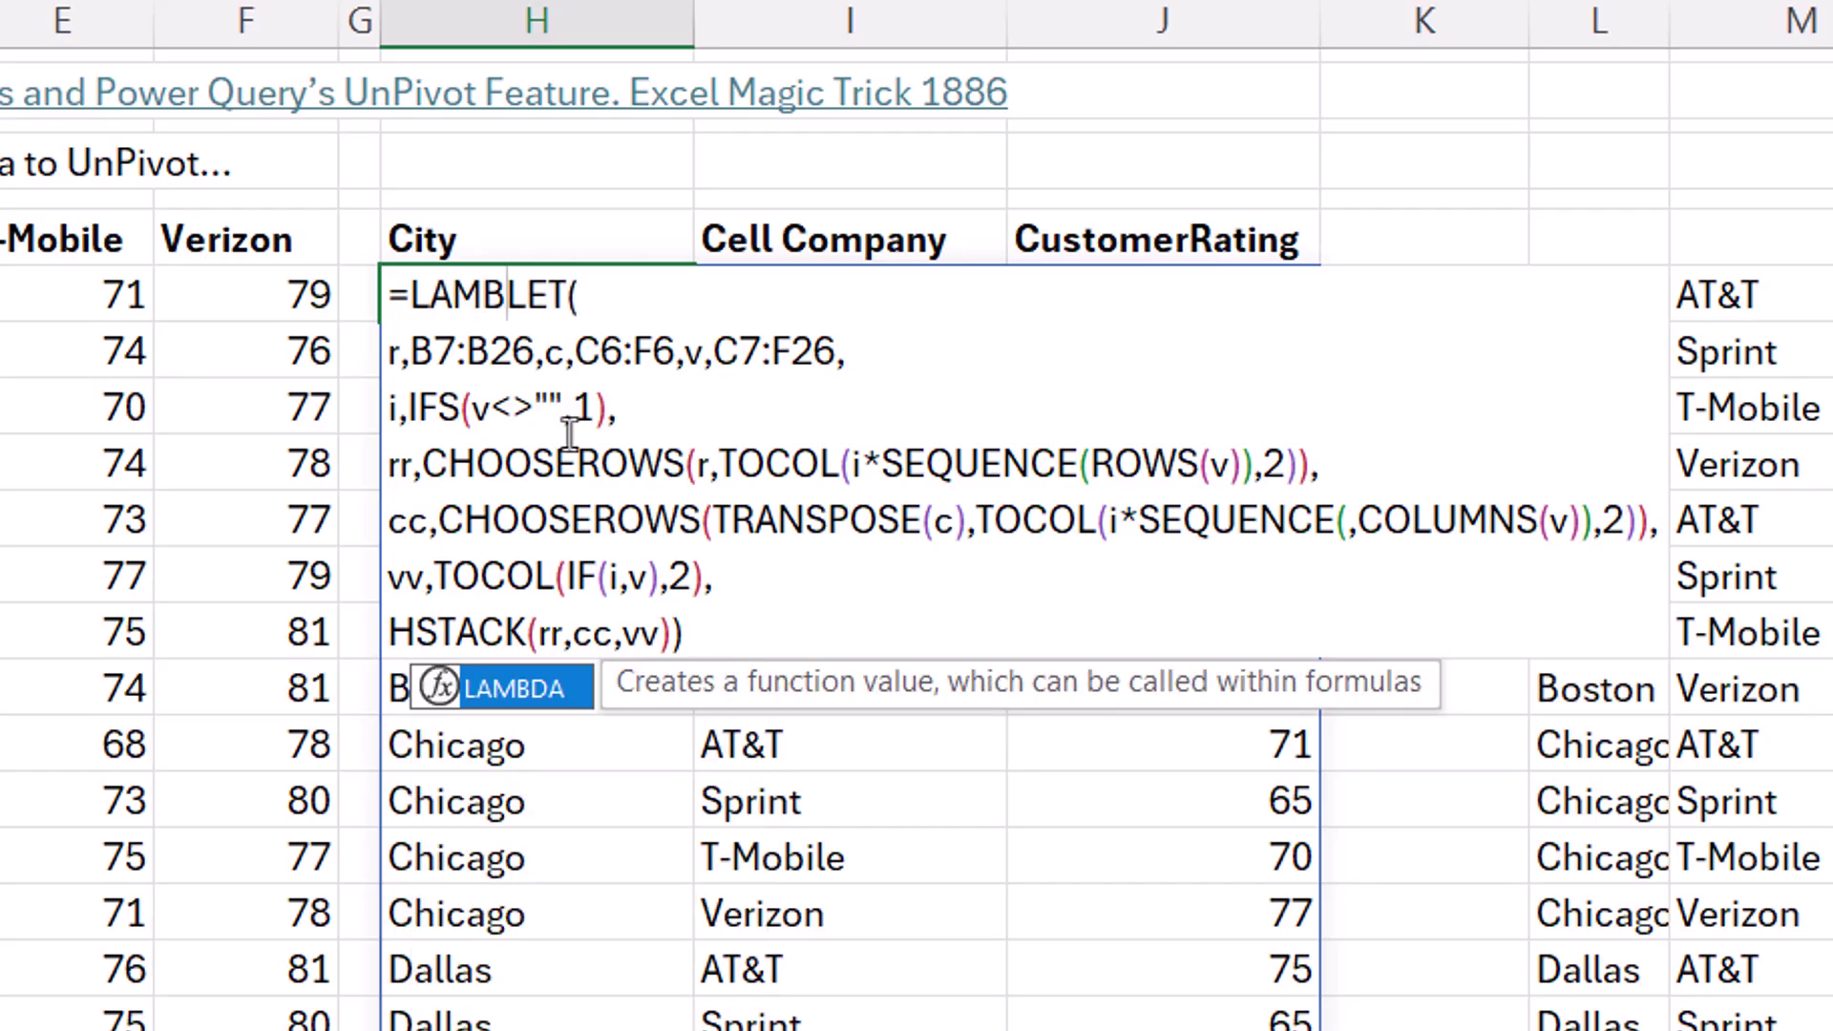
pyautogui.write('(')
pyautogui.hotkey('alt', 'Return')
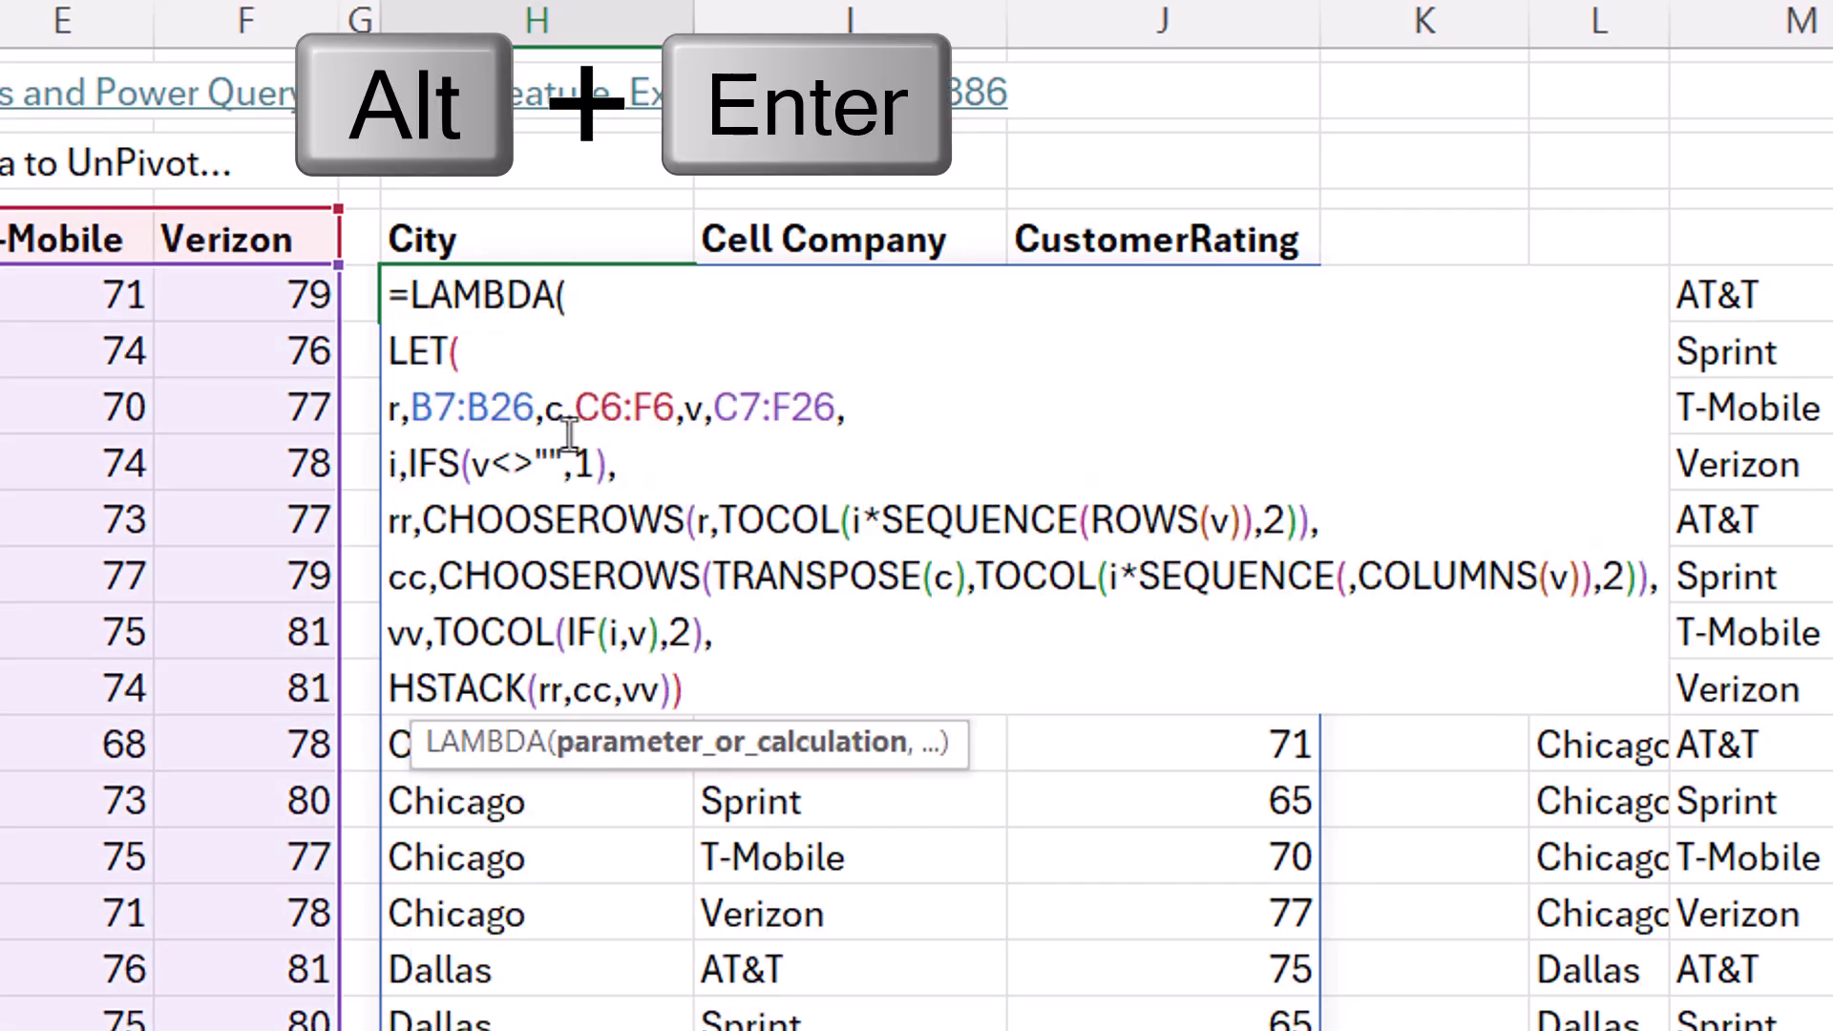
pyautogui.hotkey('alt', 'Return')
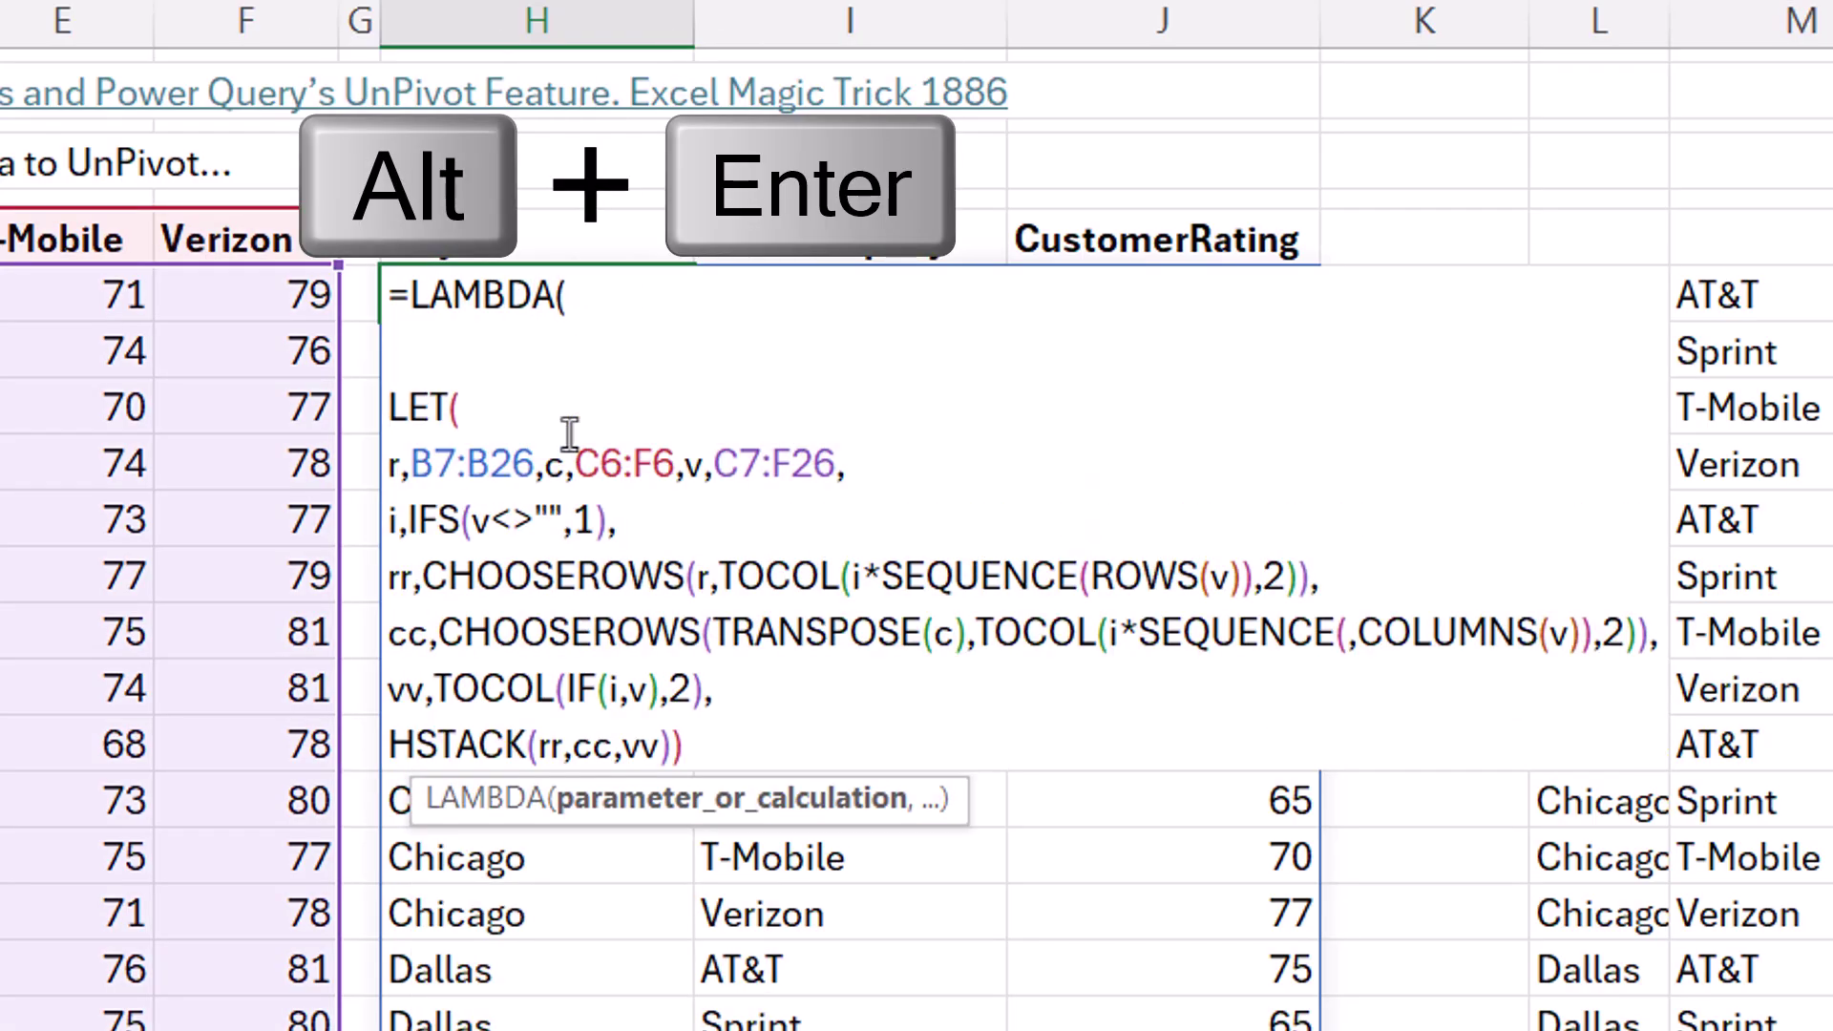
pyautogui.press('Up')
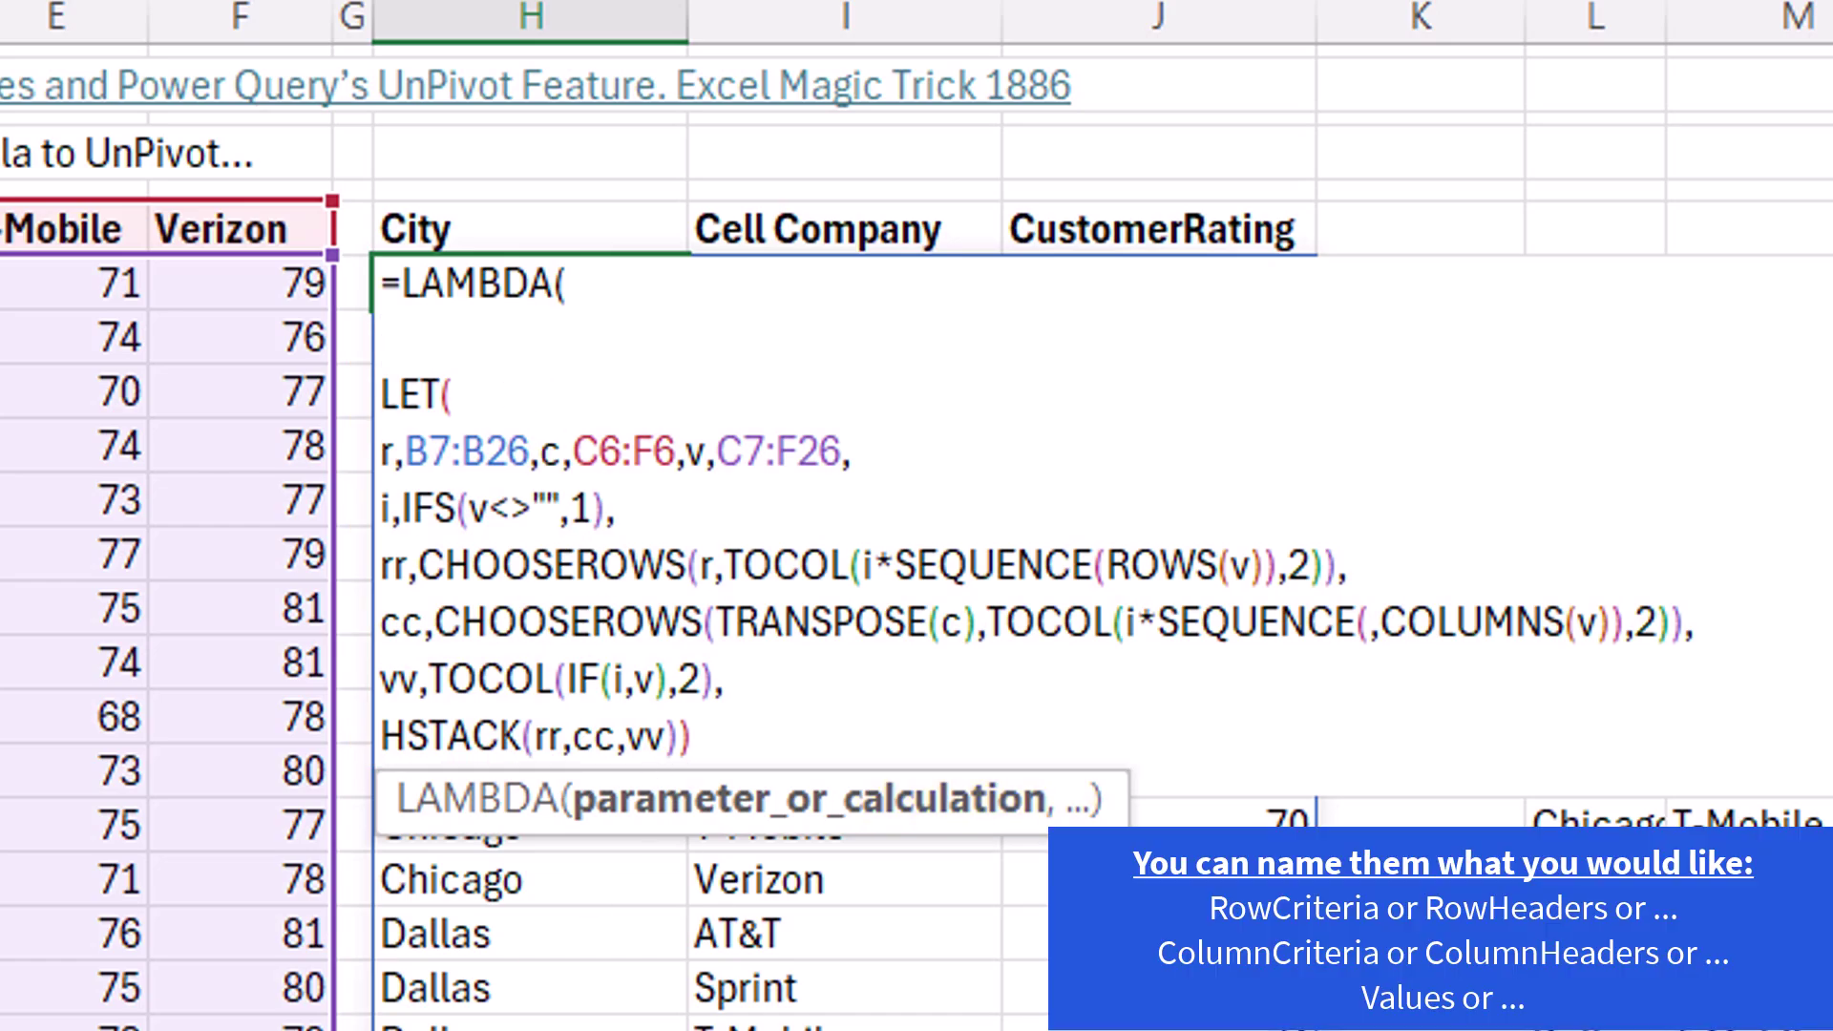
# Type the parameters RowCriteria, ColumnCriteria, Values on the blank line above LET
pyautogui.write('RowCriteria')
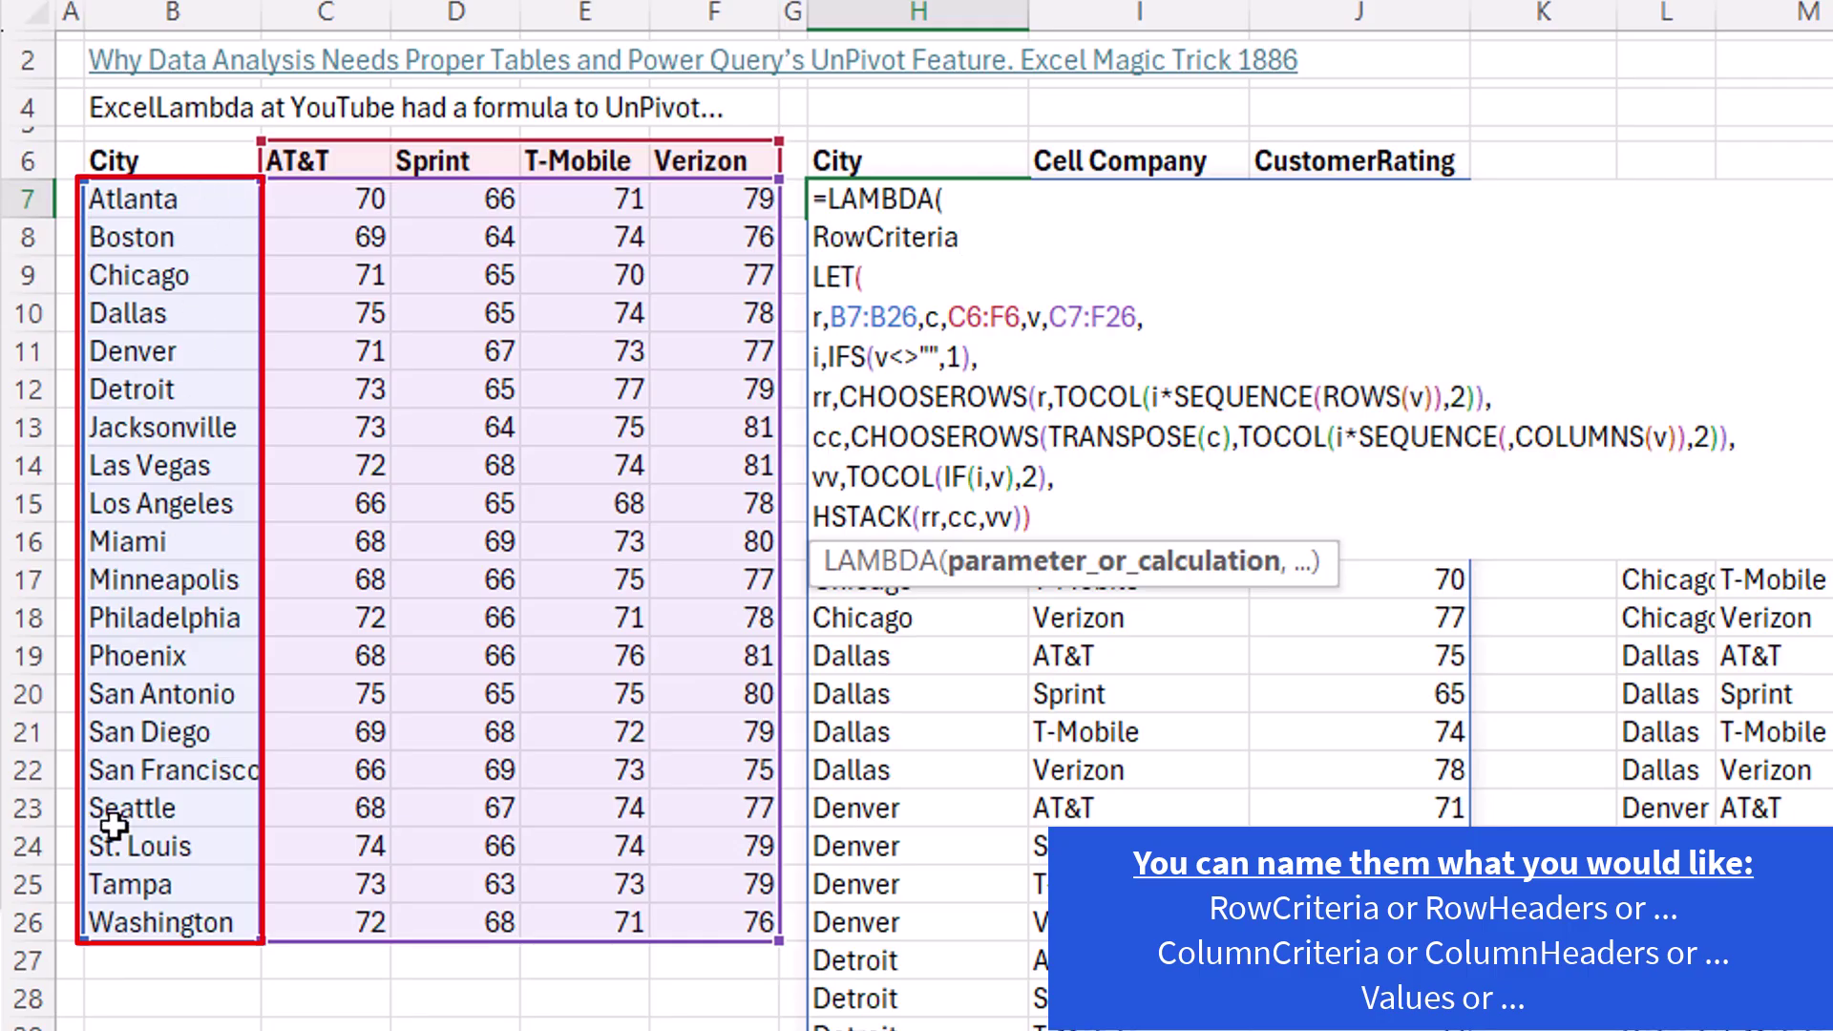
pyautogui.write(',')
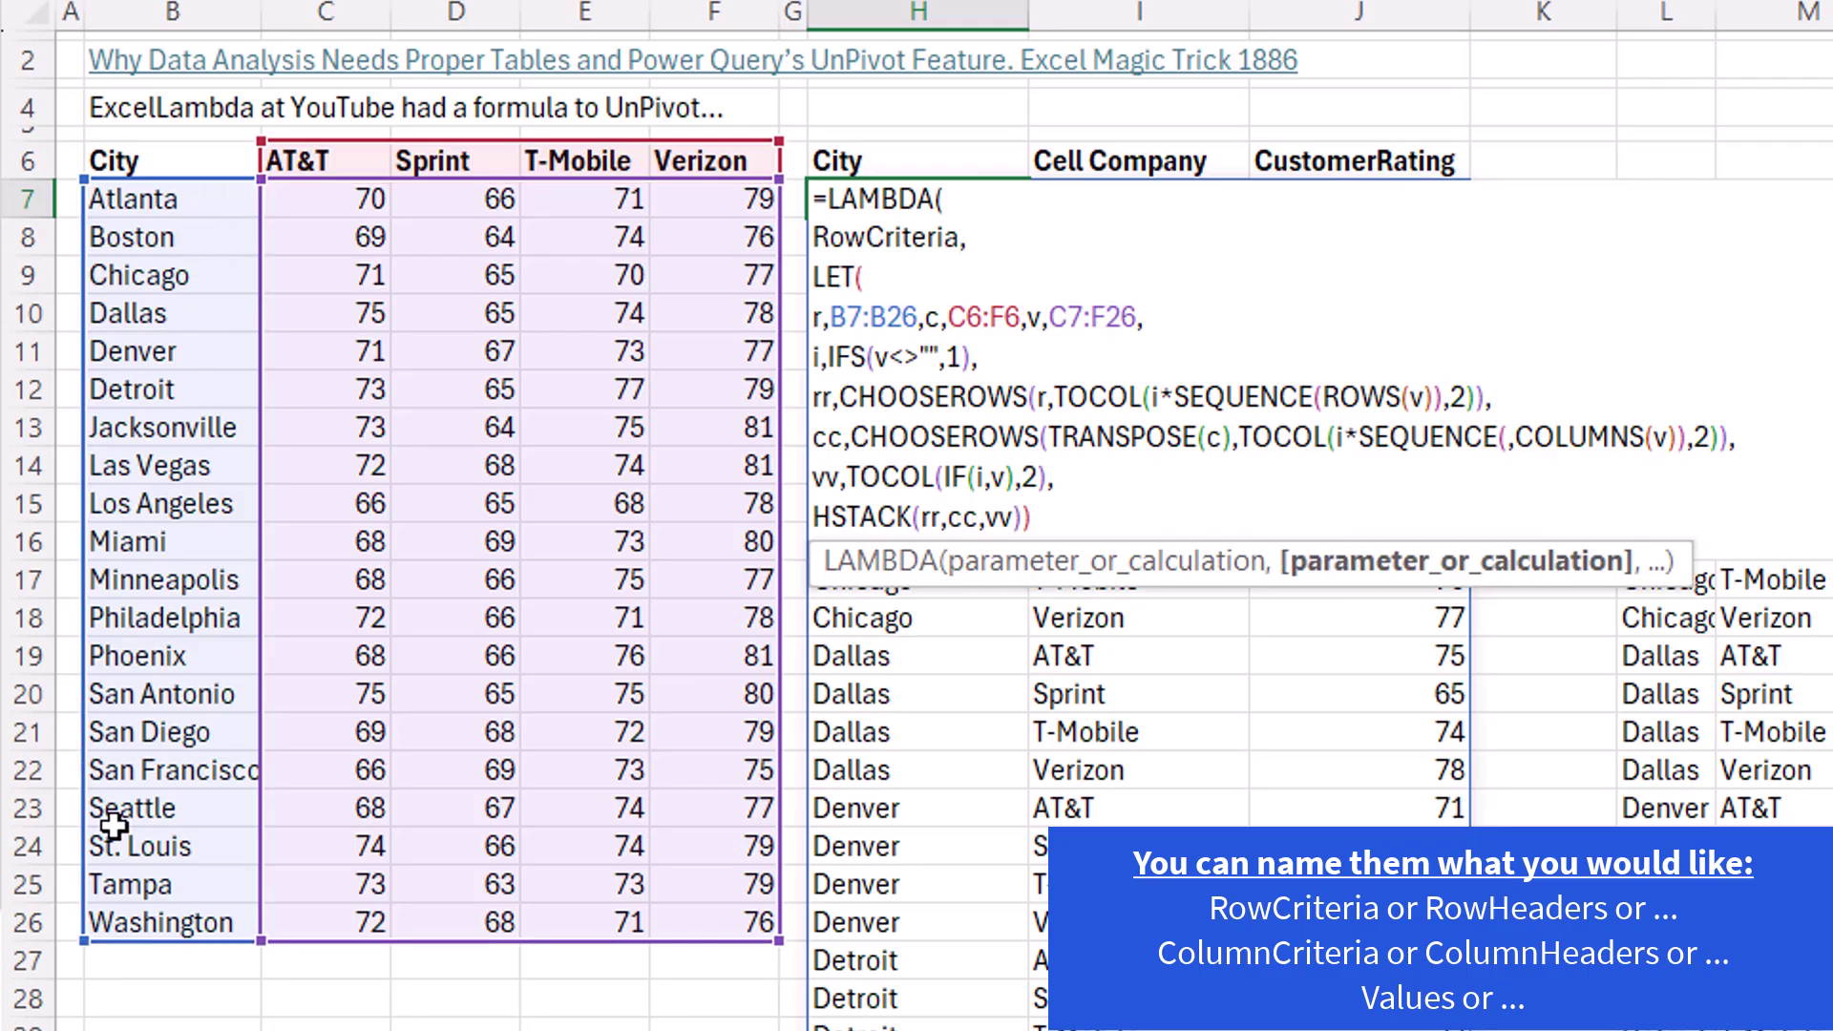
pyautogui.write('ColumnCriteria,')
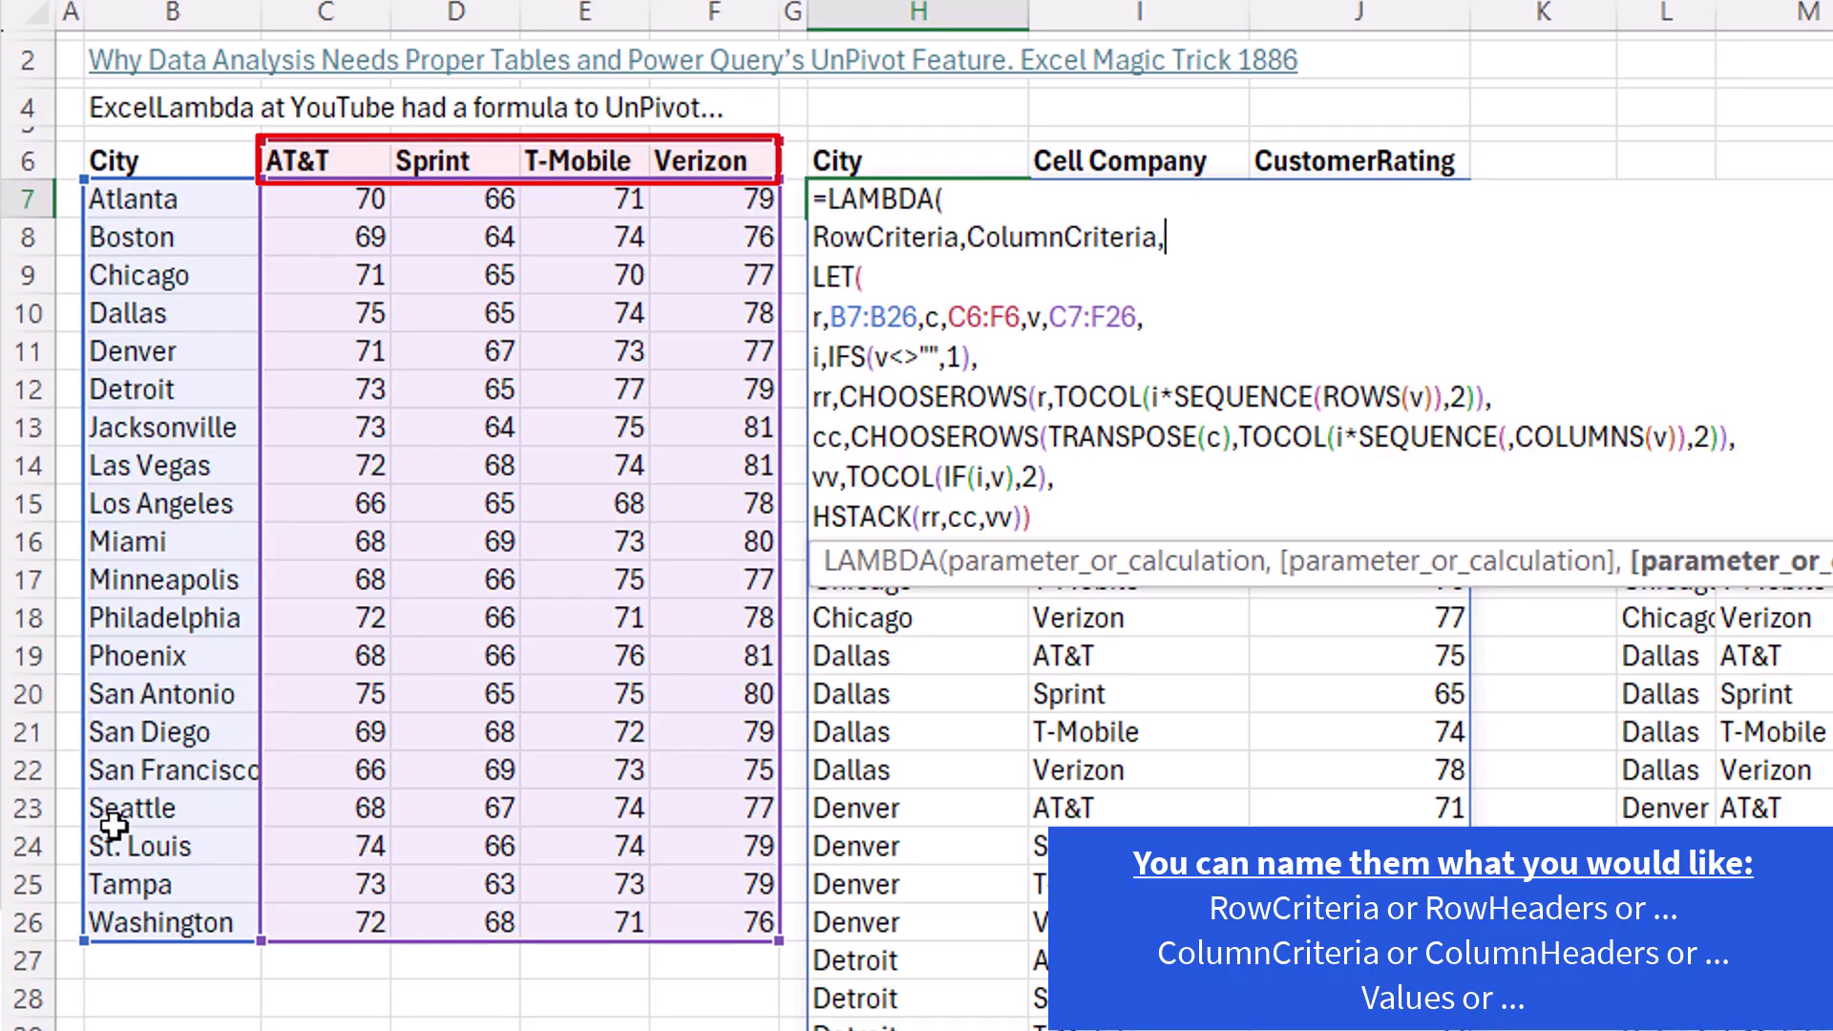
pyautogui.write(' Values')
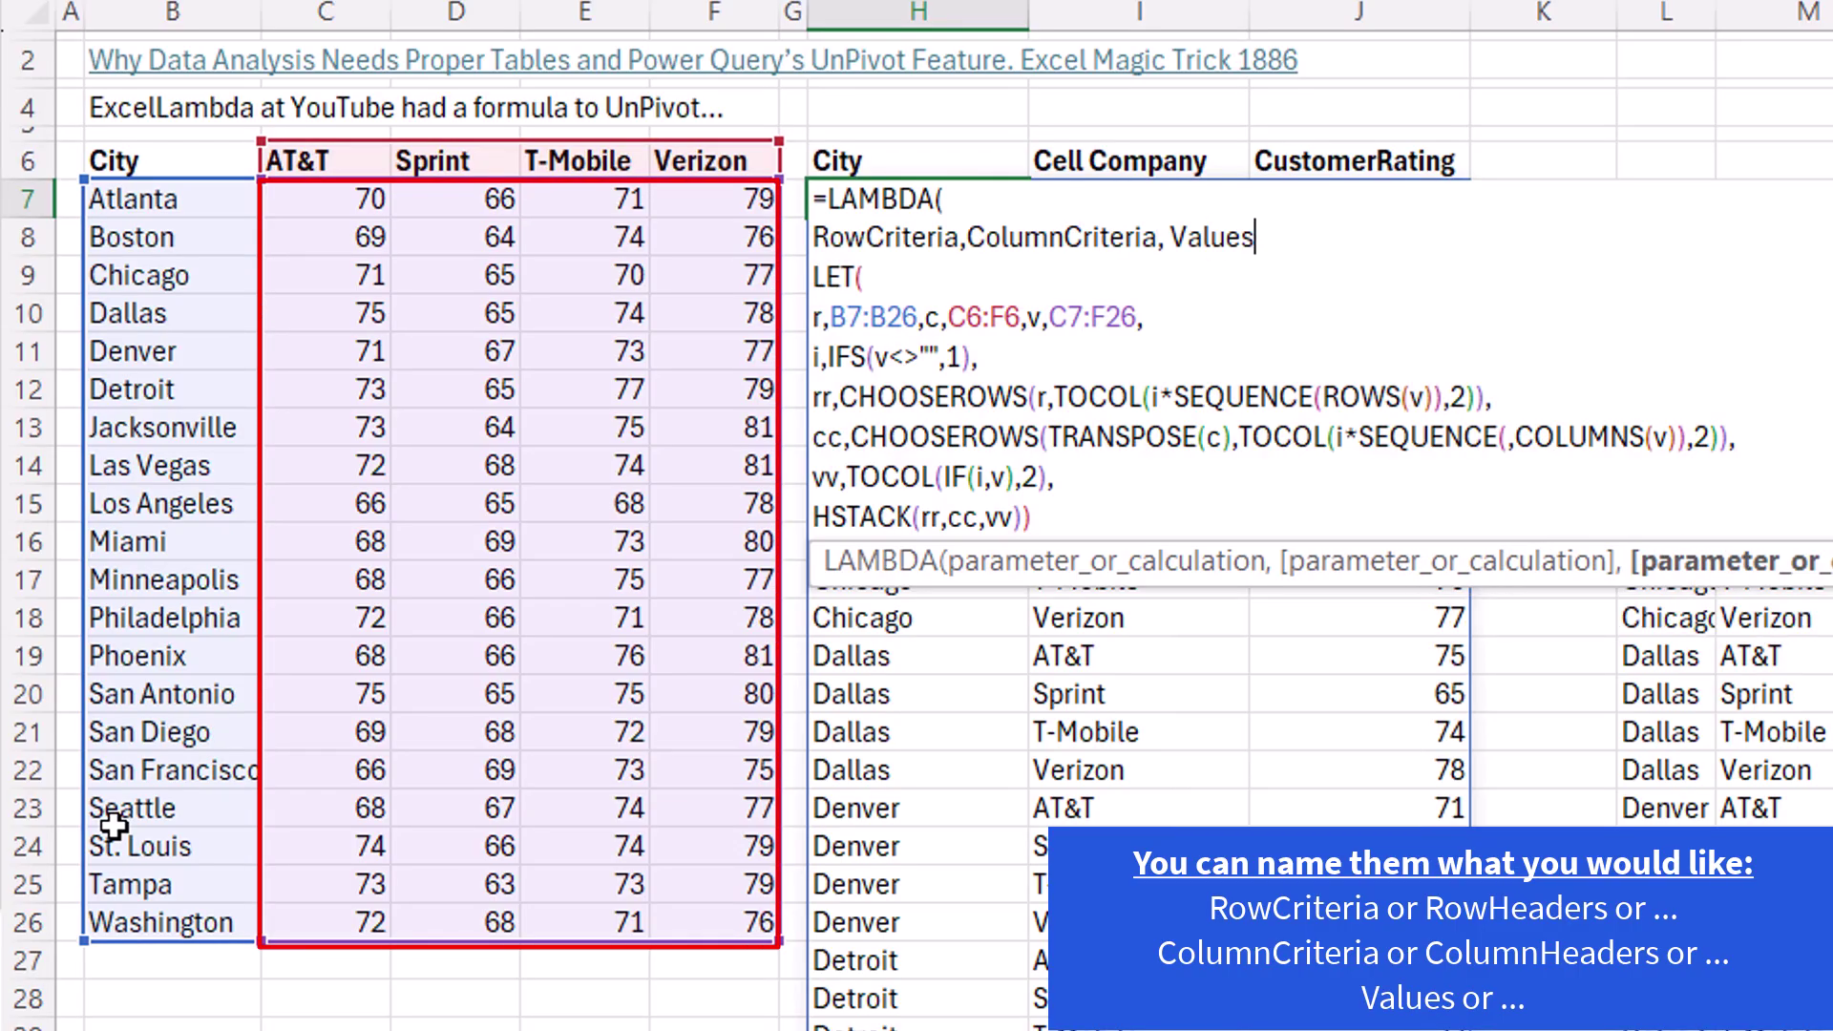
pyautogui.write(',')
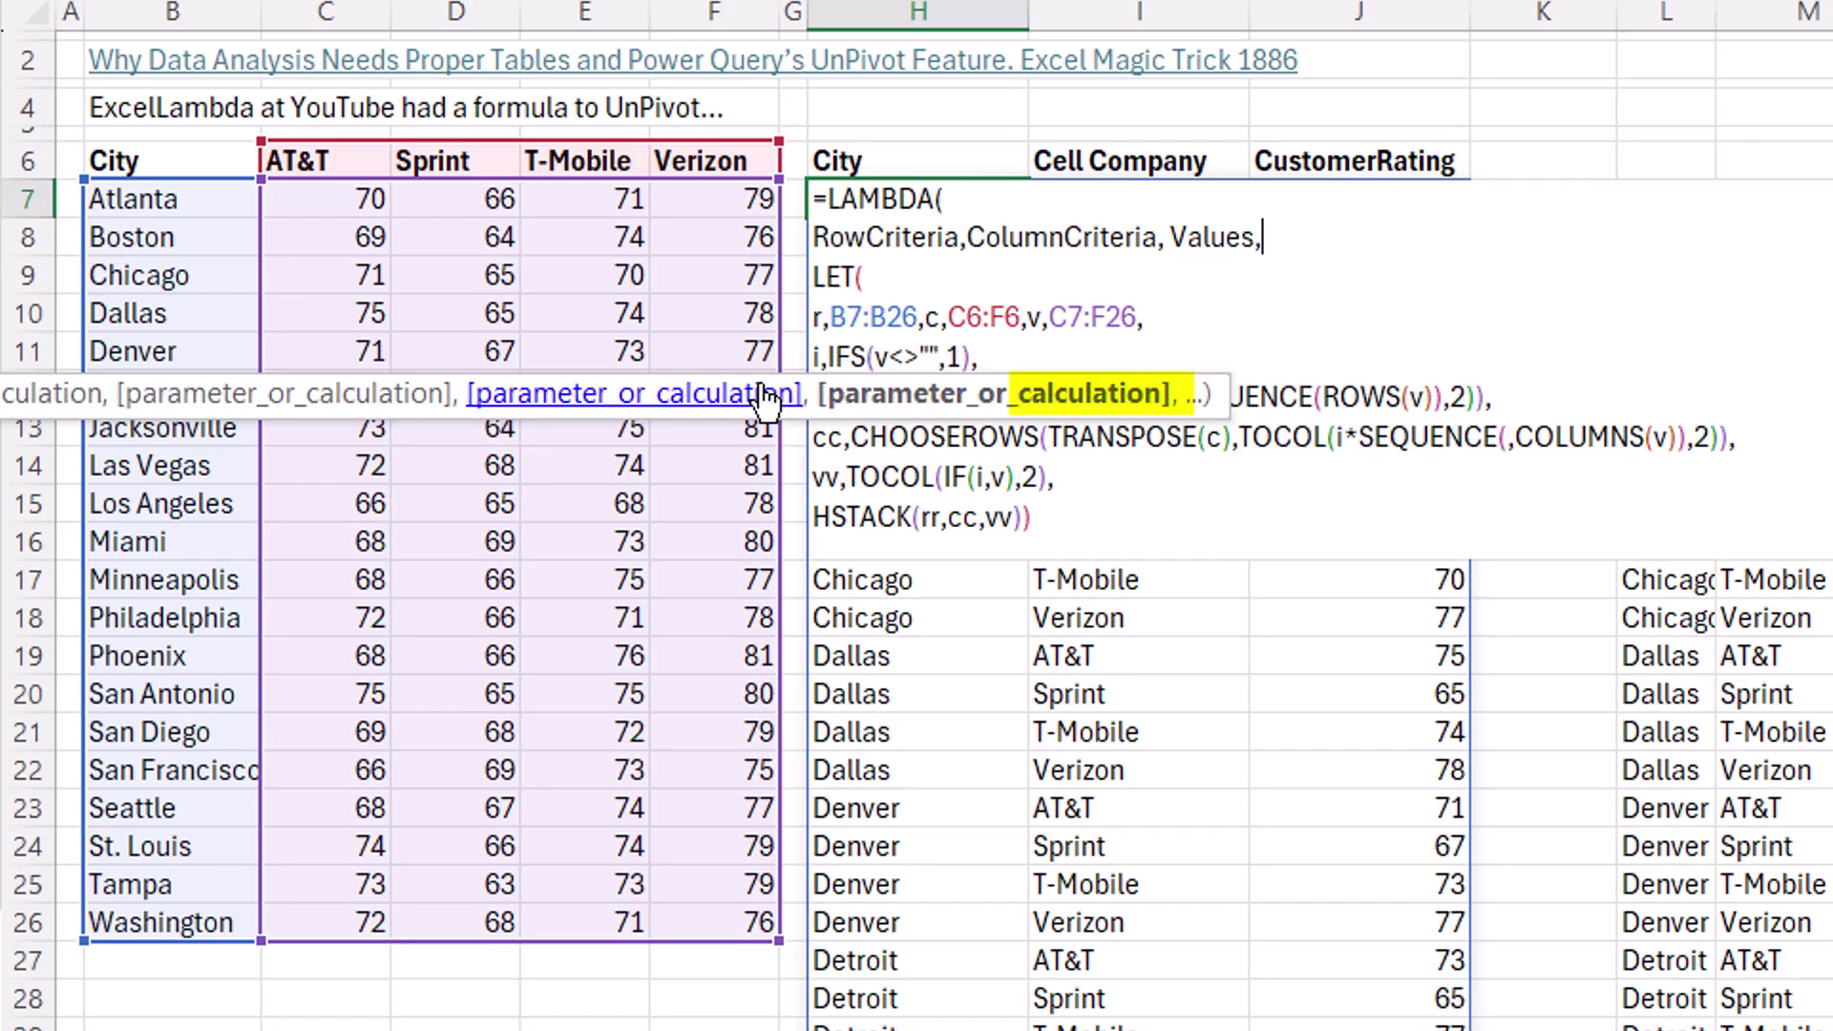
pyautogui.moveTo(812, 411); pyautogui.dragTo(977, 648)
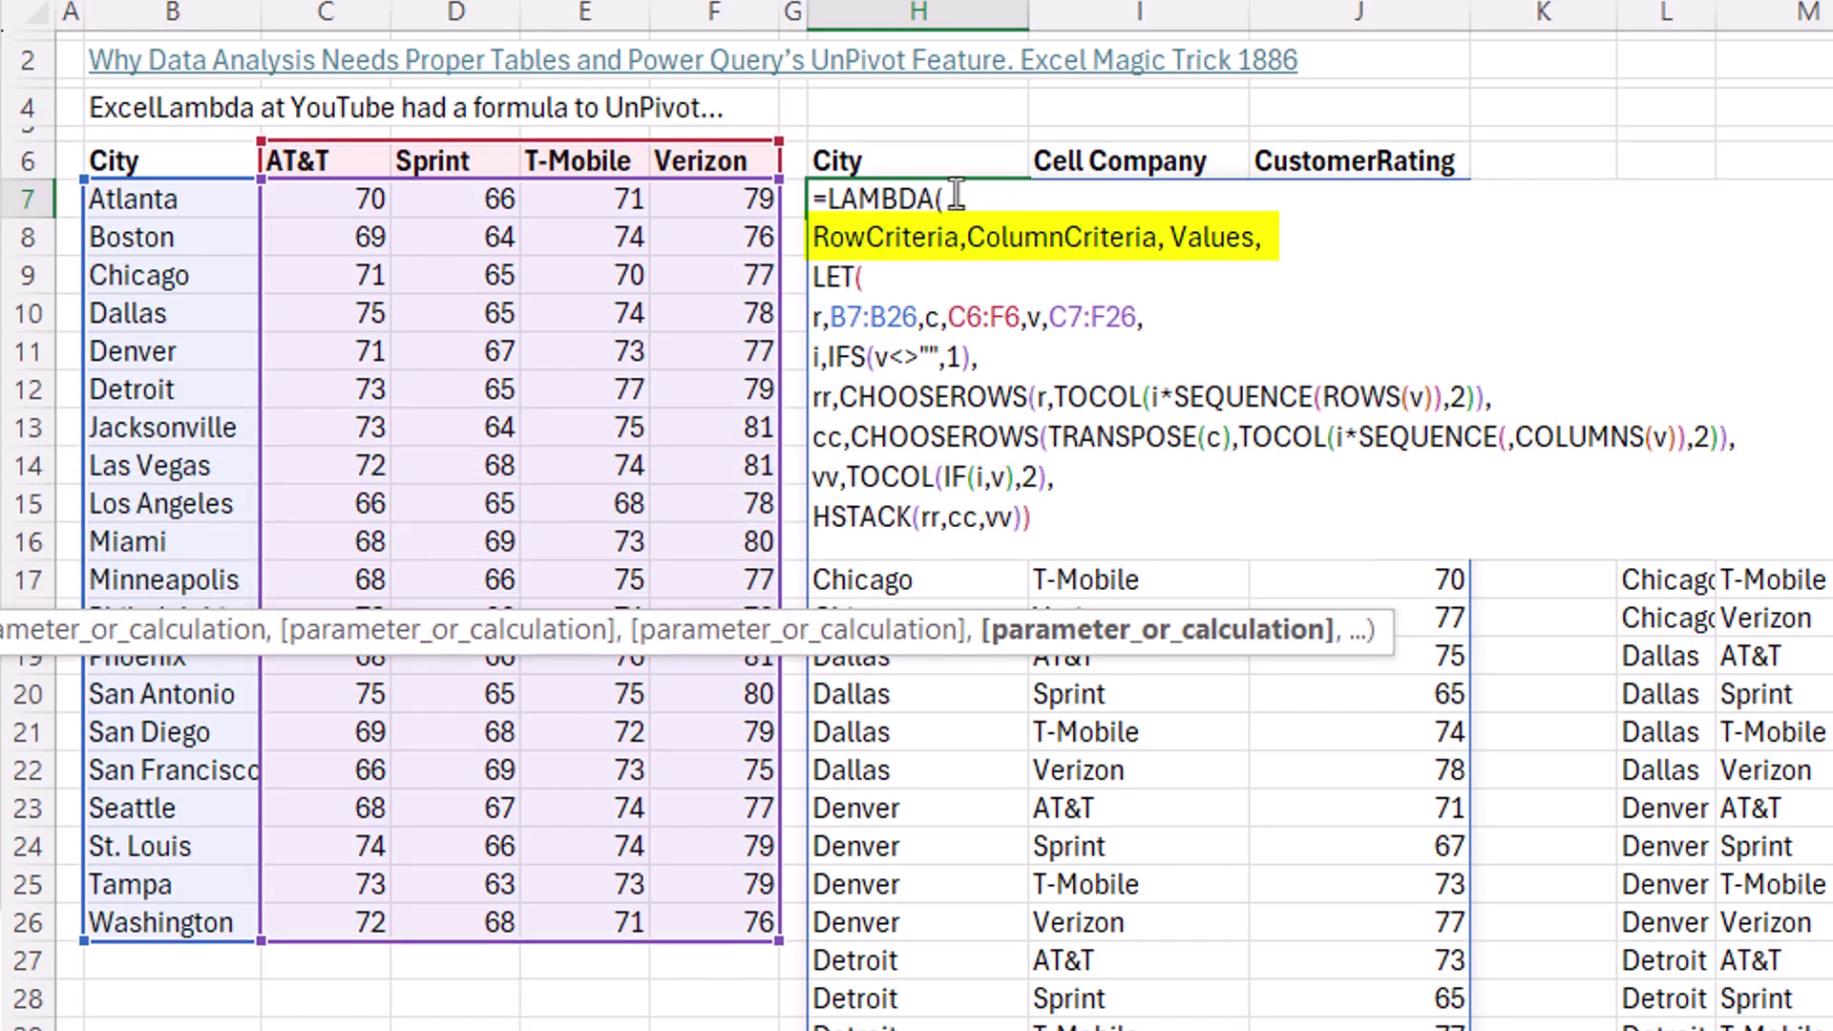
# Paste RowCriteria, ColumnCriteria and Values over B7:B26, C6:F6 and C7:F26 in the LET
pyautogui.doubleClick(900, 237)
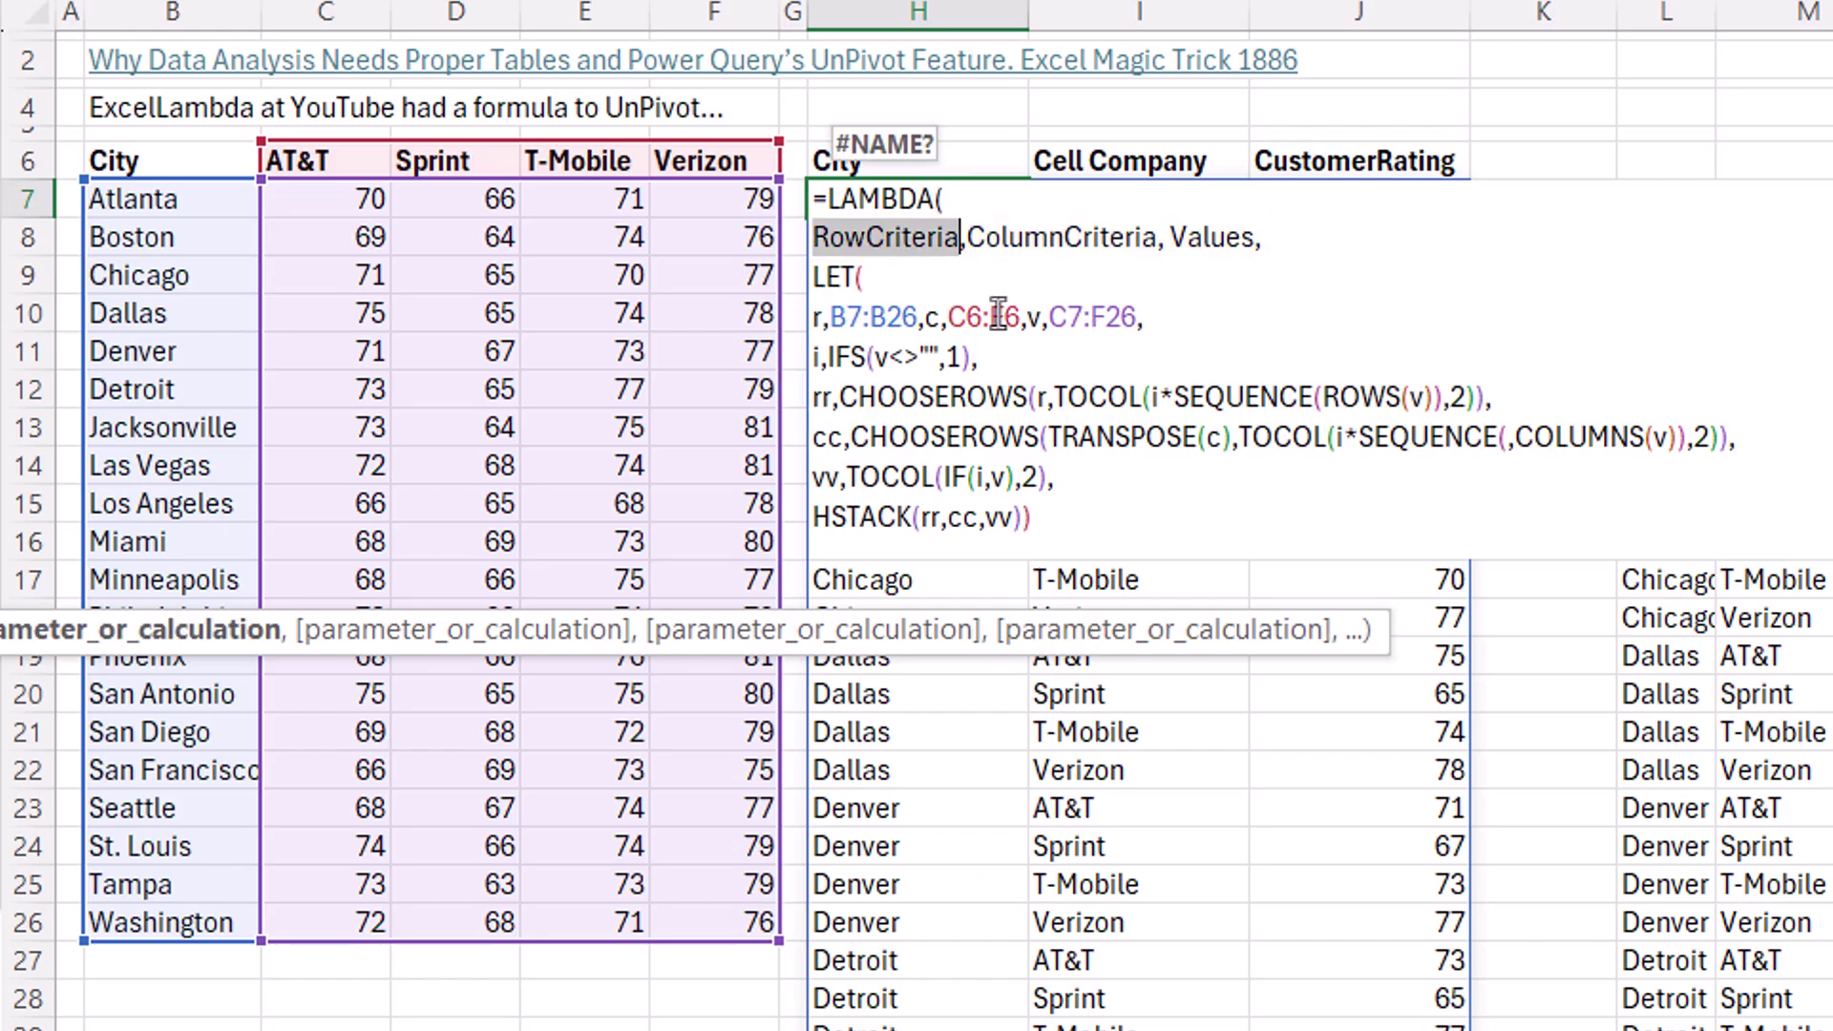
pyautogui.hotkey('ctrl', 'c')
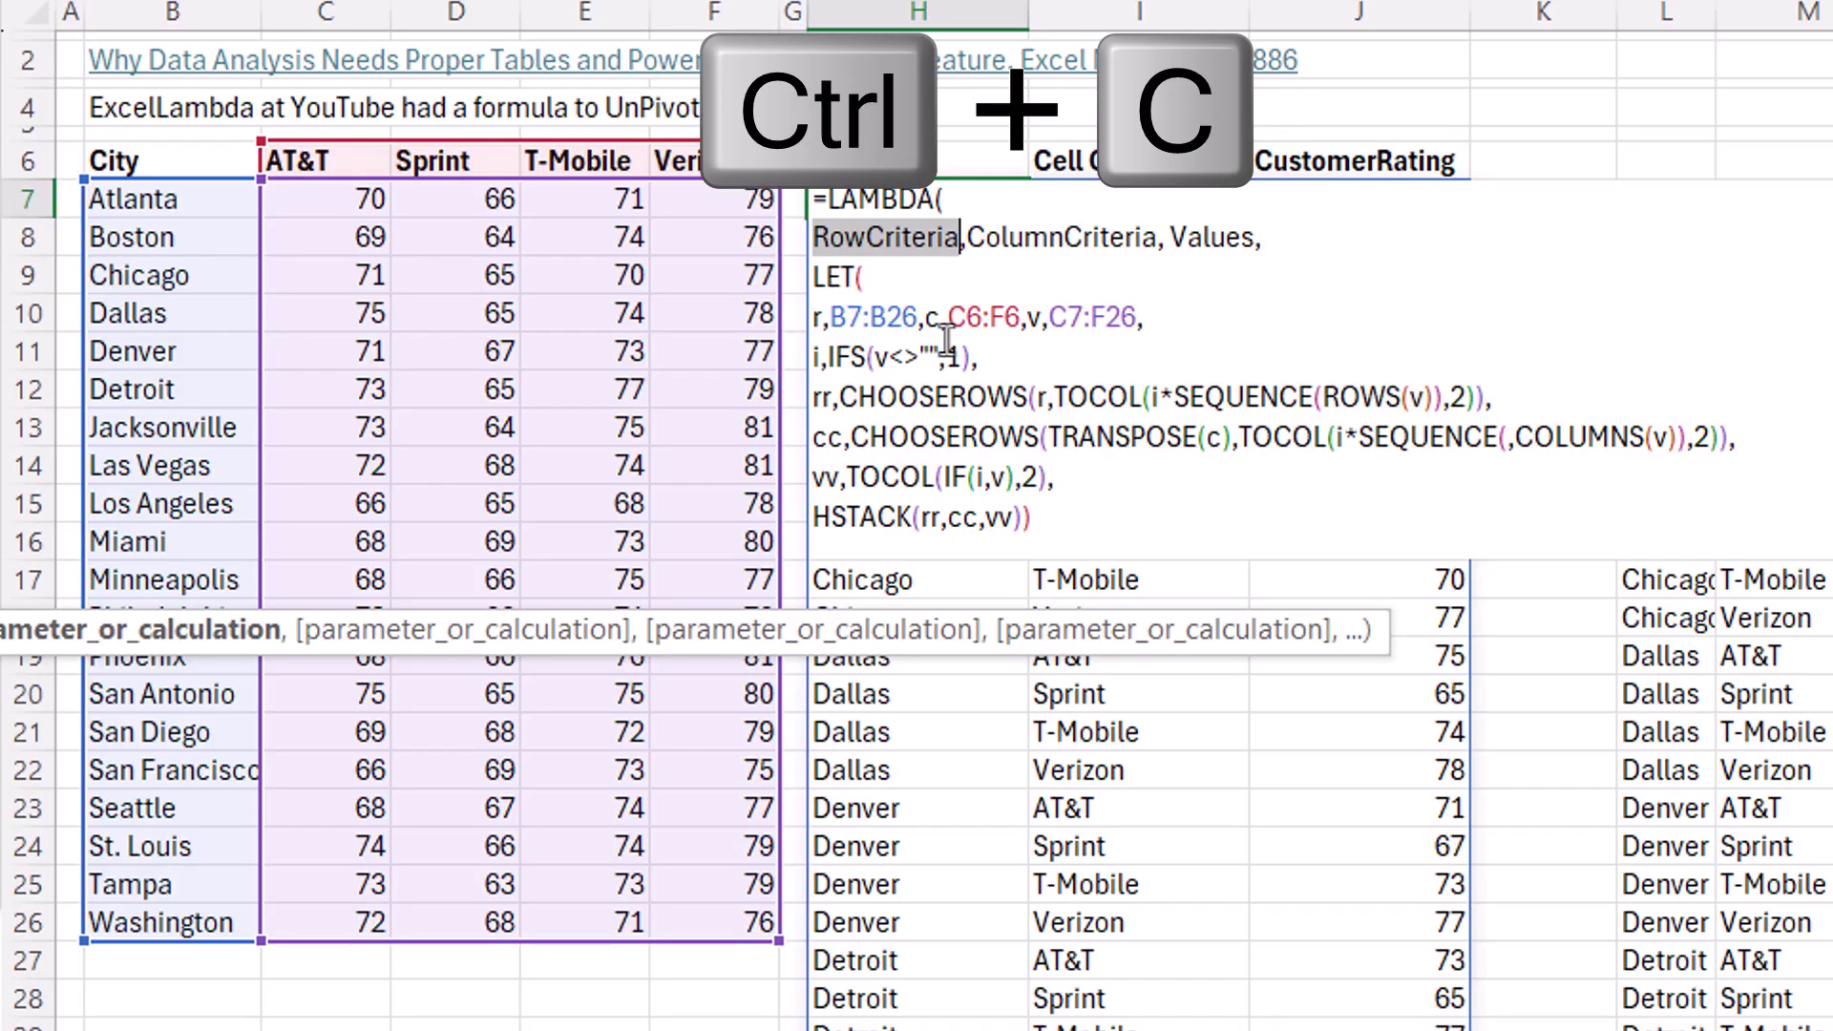
pyautogui.doubleClick(871, 316)
pyautogui.hotkey('ctrl', 'v')
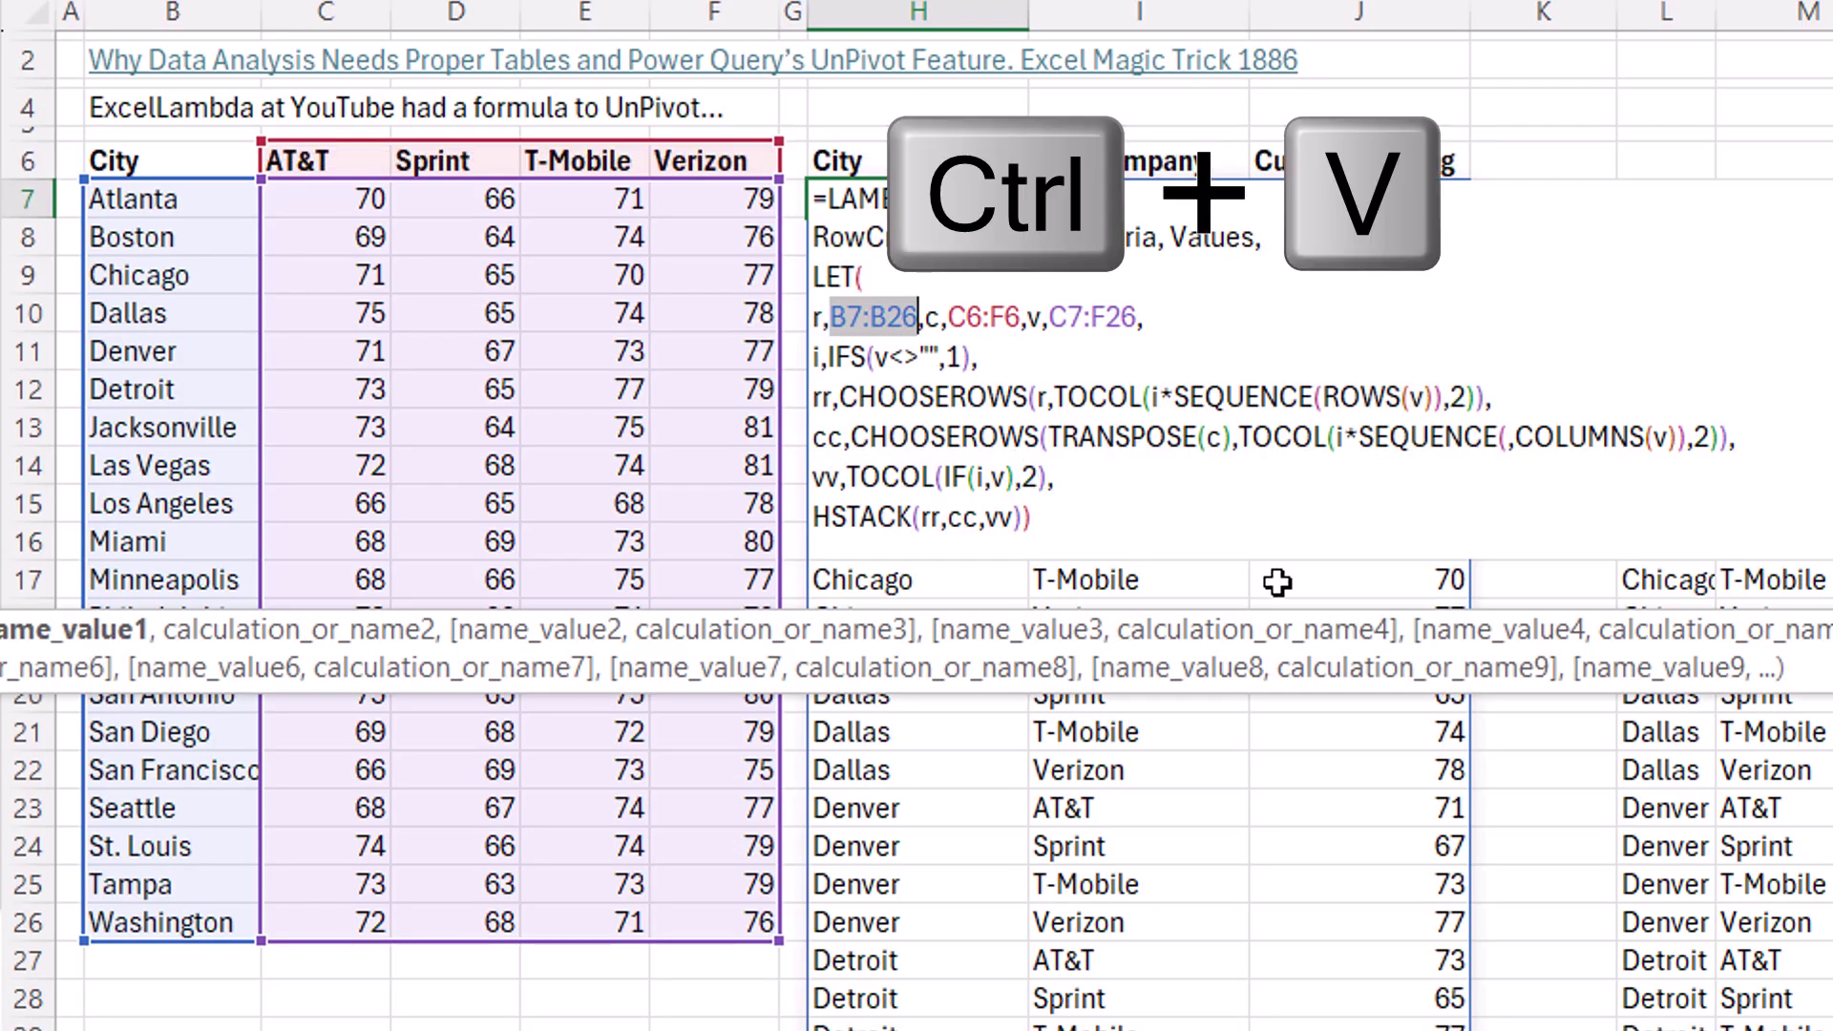
pyautogui.doubleClick(1058, 239)
pyautogui.hotkey('ctrl', 'c')
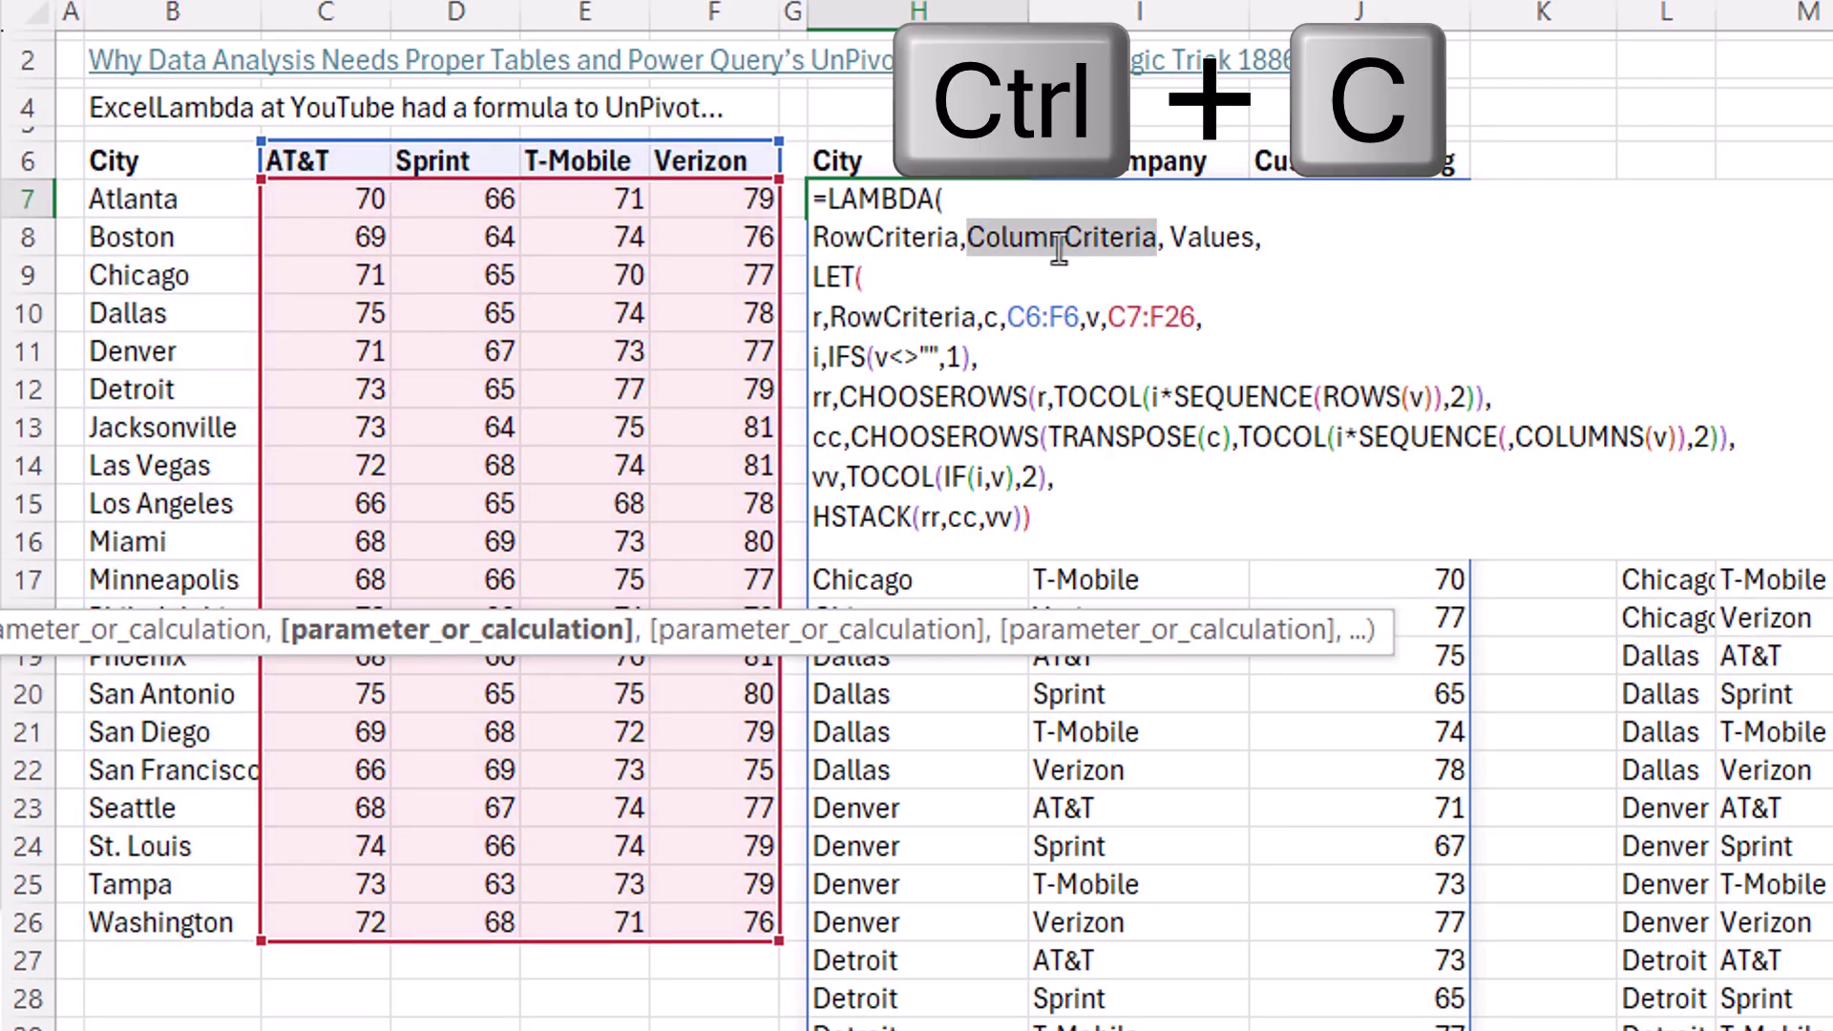
pyautogui.doubleClick(1045, 316)
pyautogui.hotkey('ctrl', 'v')
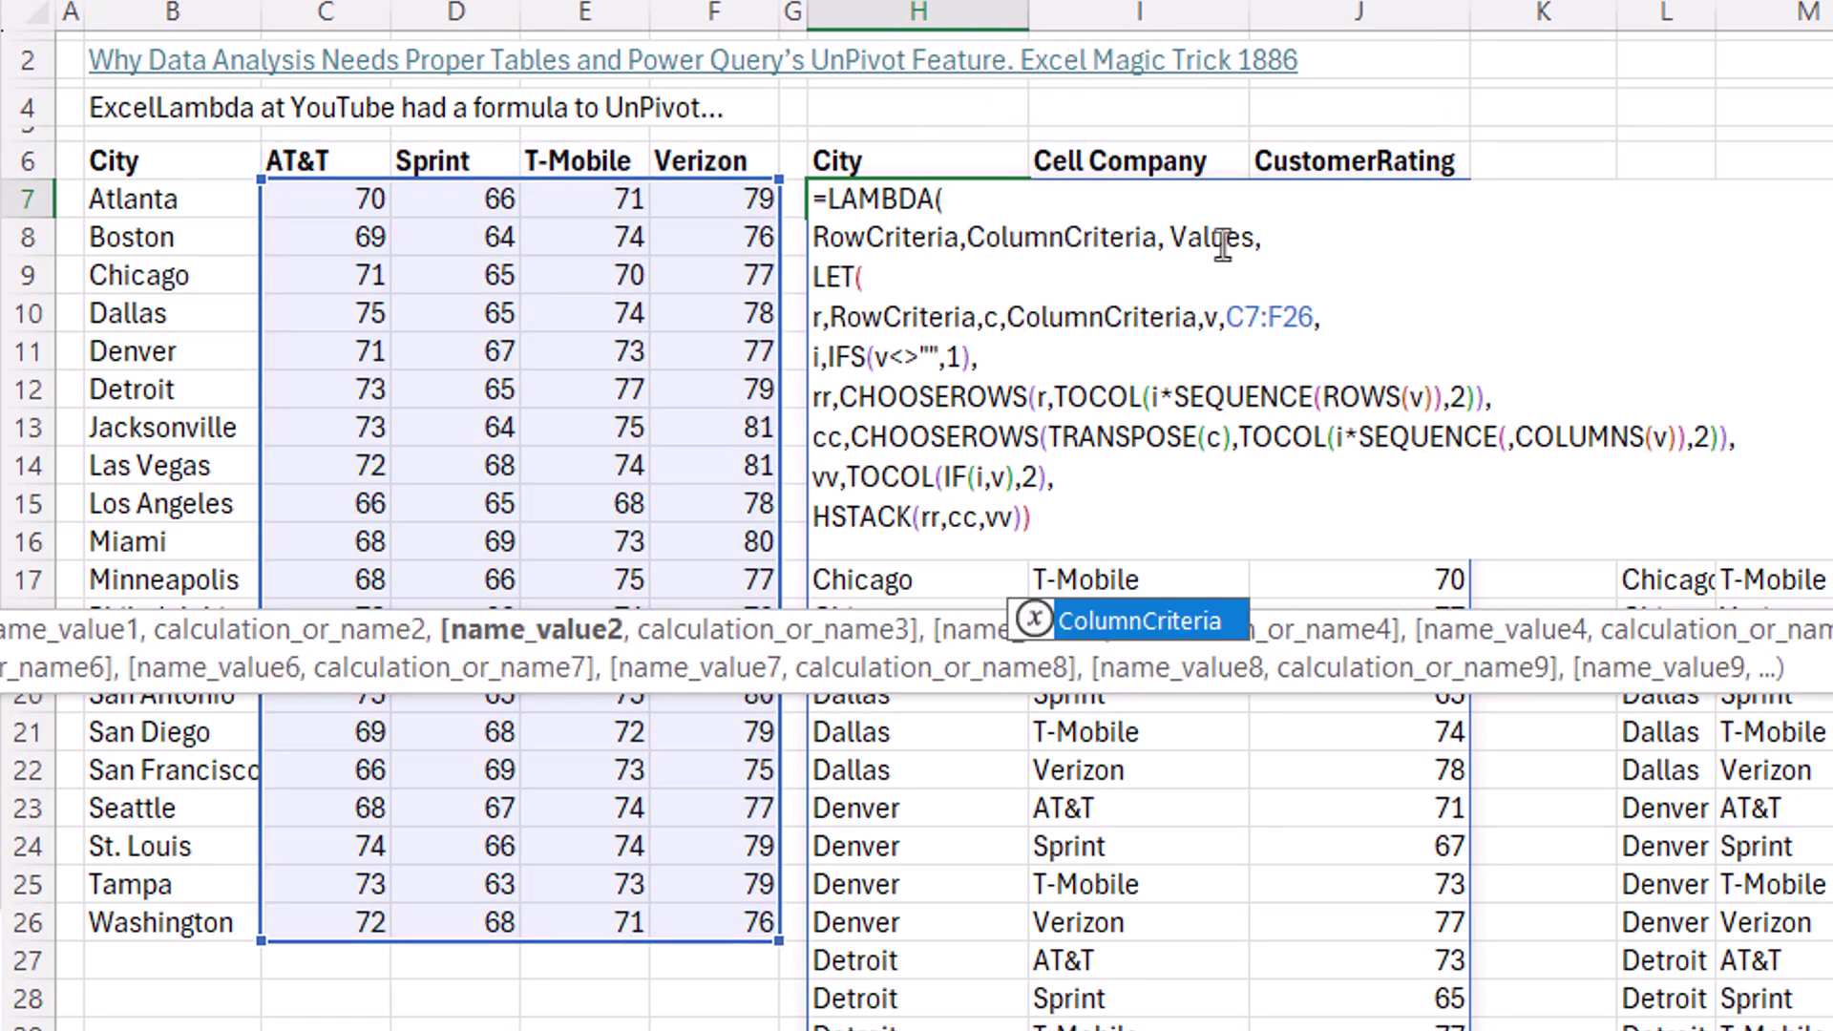
pyautogui.doubleClick(1217, 239)
pyautogui.hotkey('ctrl', 'c')
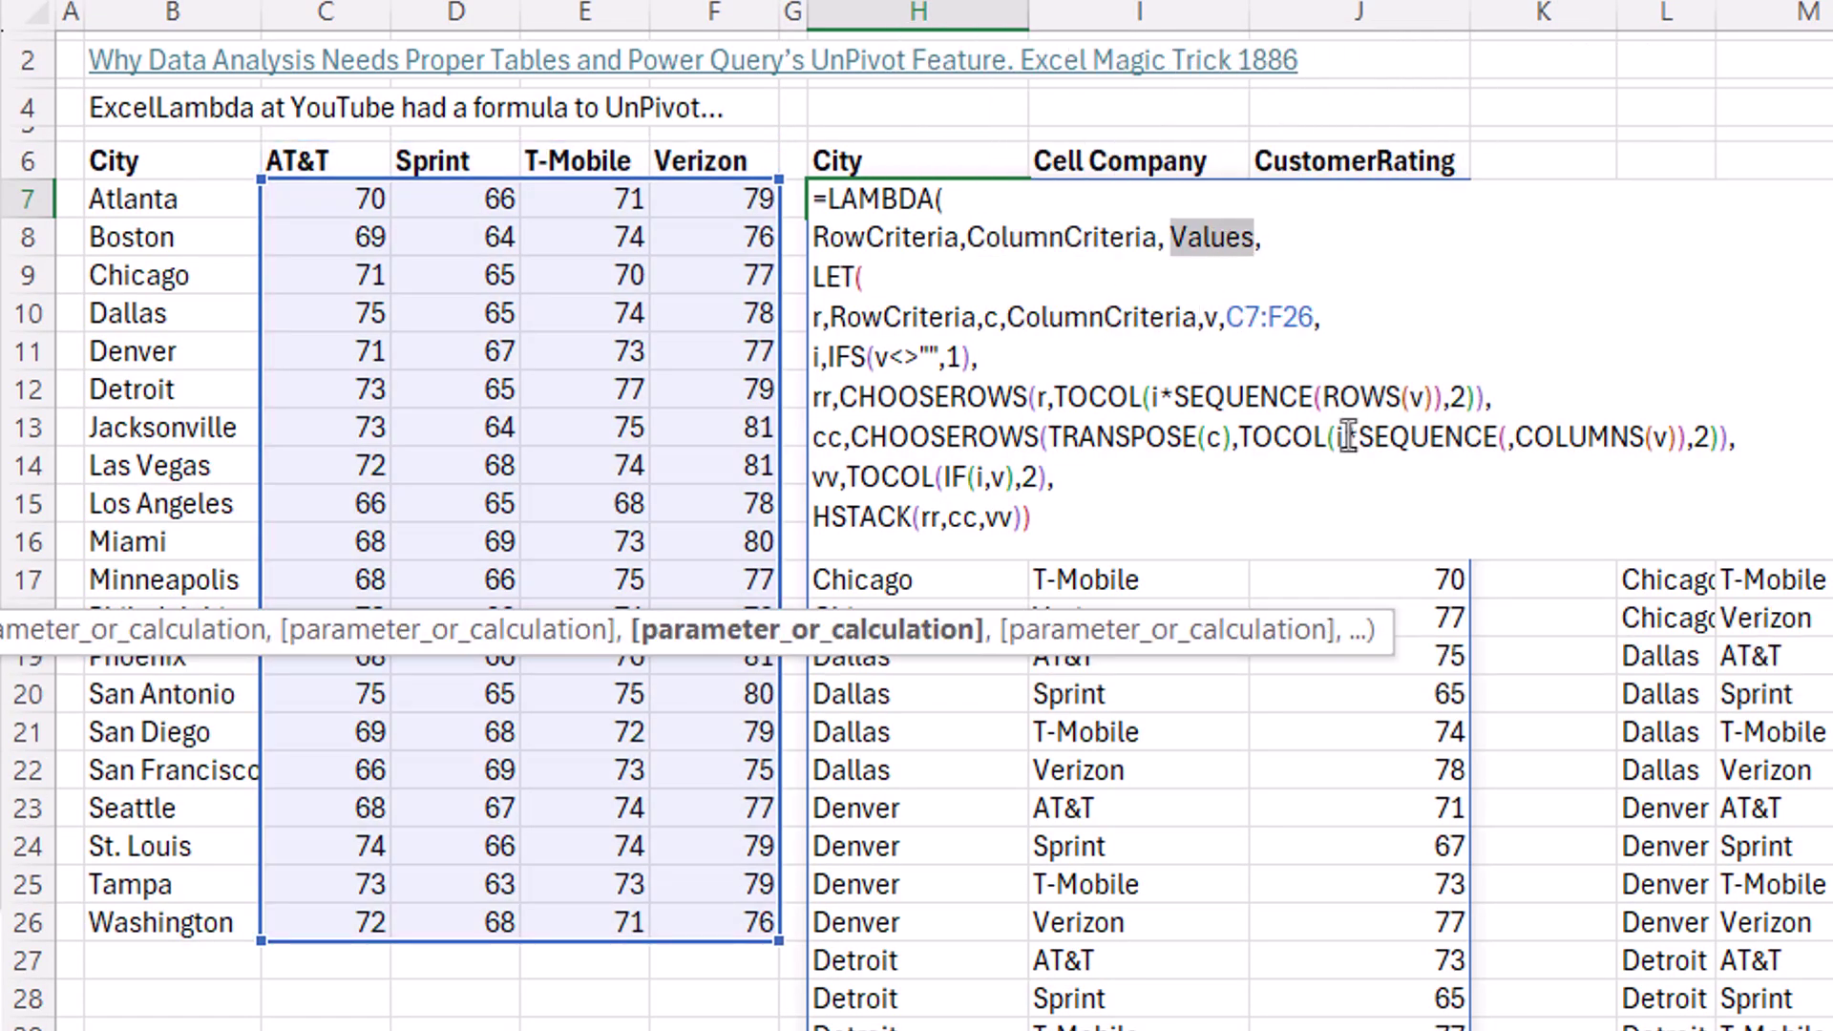
pyautogui.doubleClick(1258, 317)
pyautogui.hotkey('ctrl', 'v')
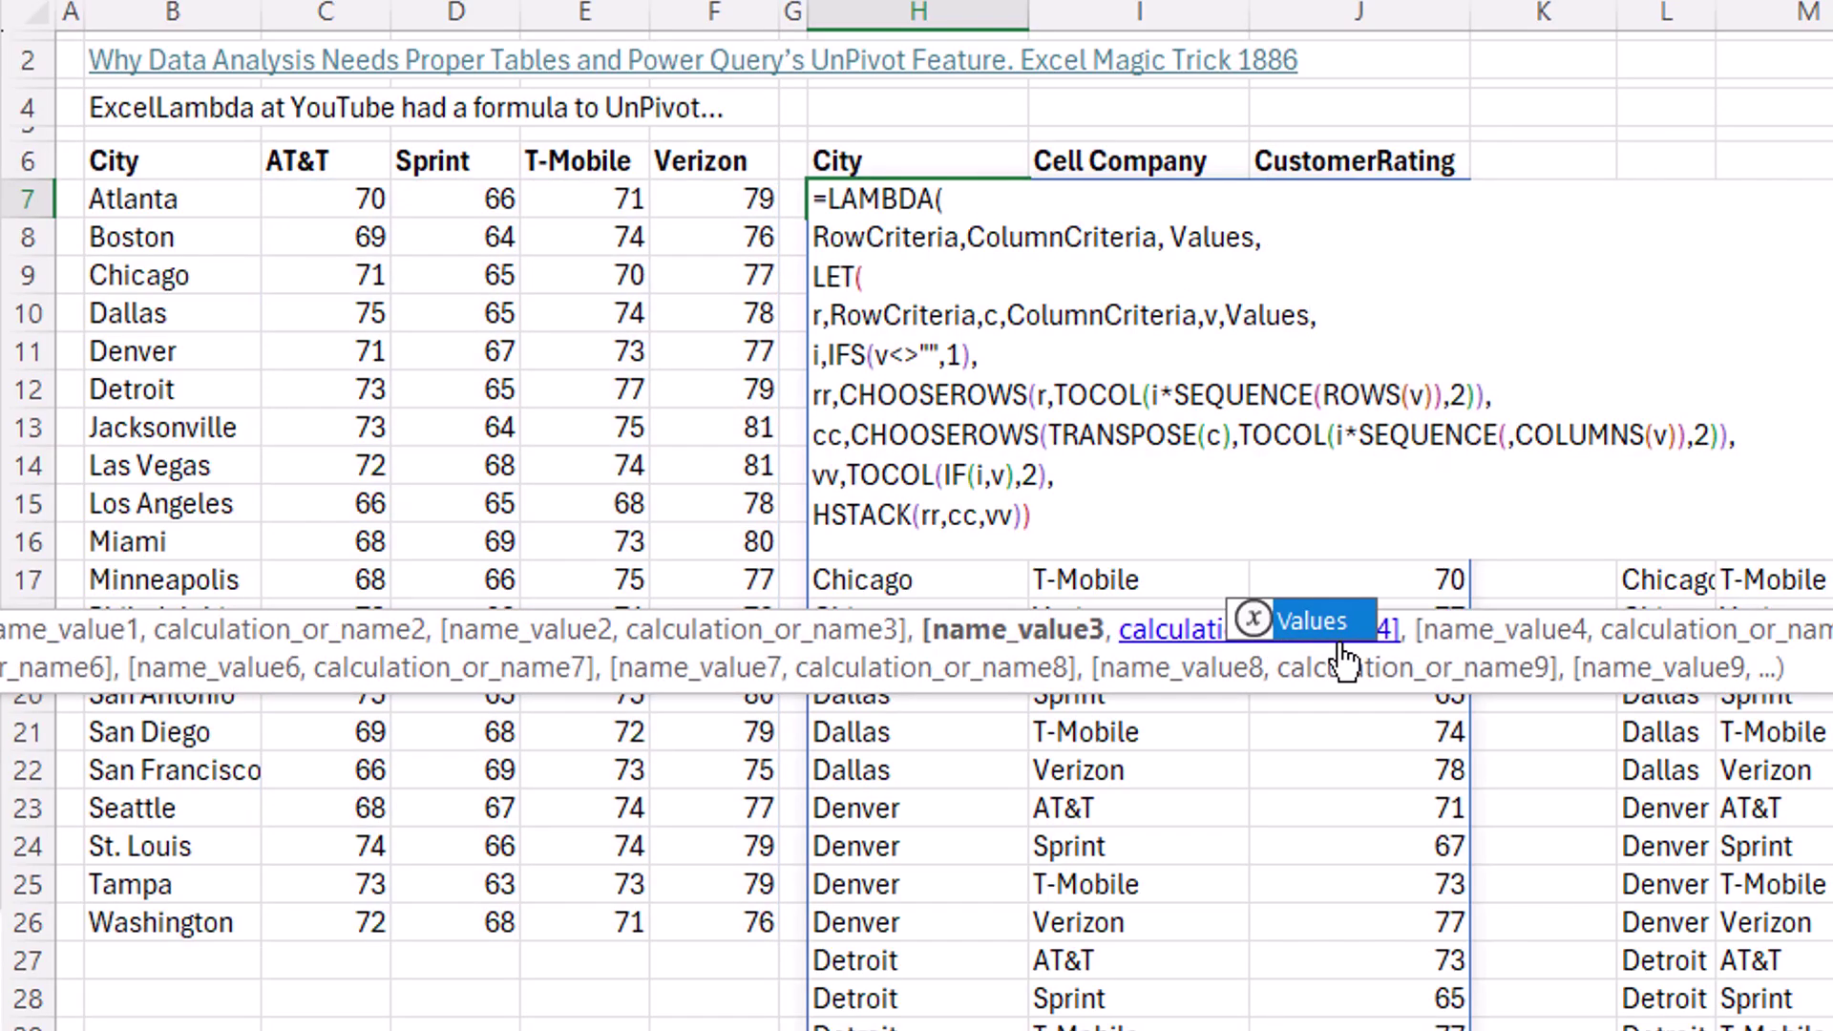
# Add a closing bracket after HSTACK(rr,cc,vv) in H7's formula to close the LAMBDA
pyautogui.click(1117, 516)
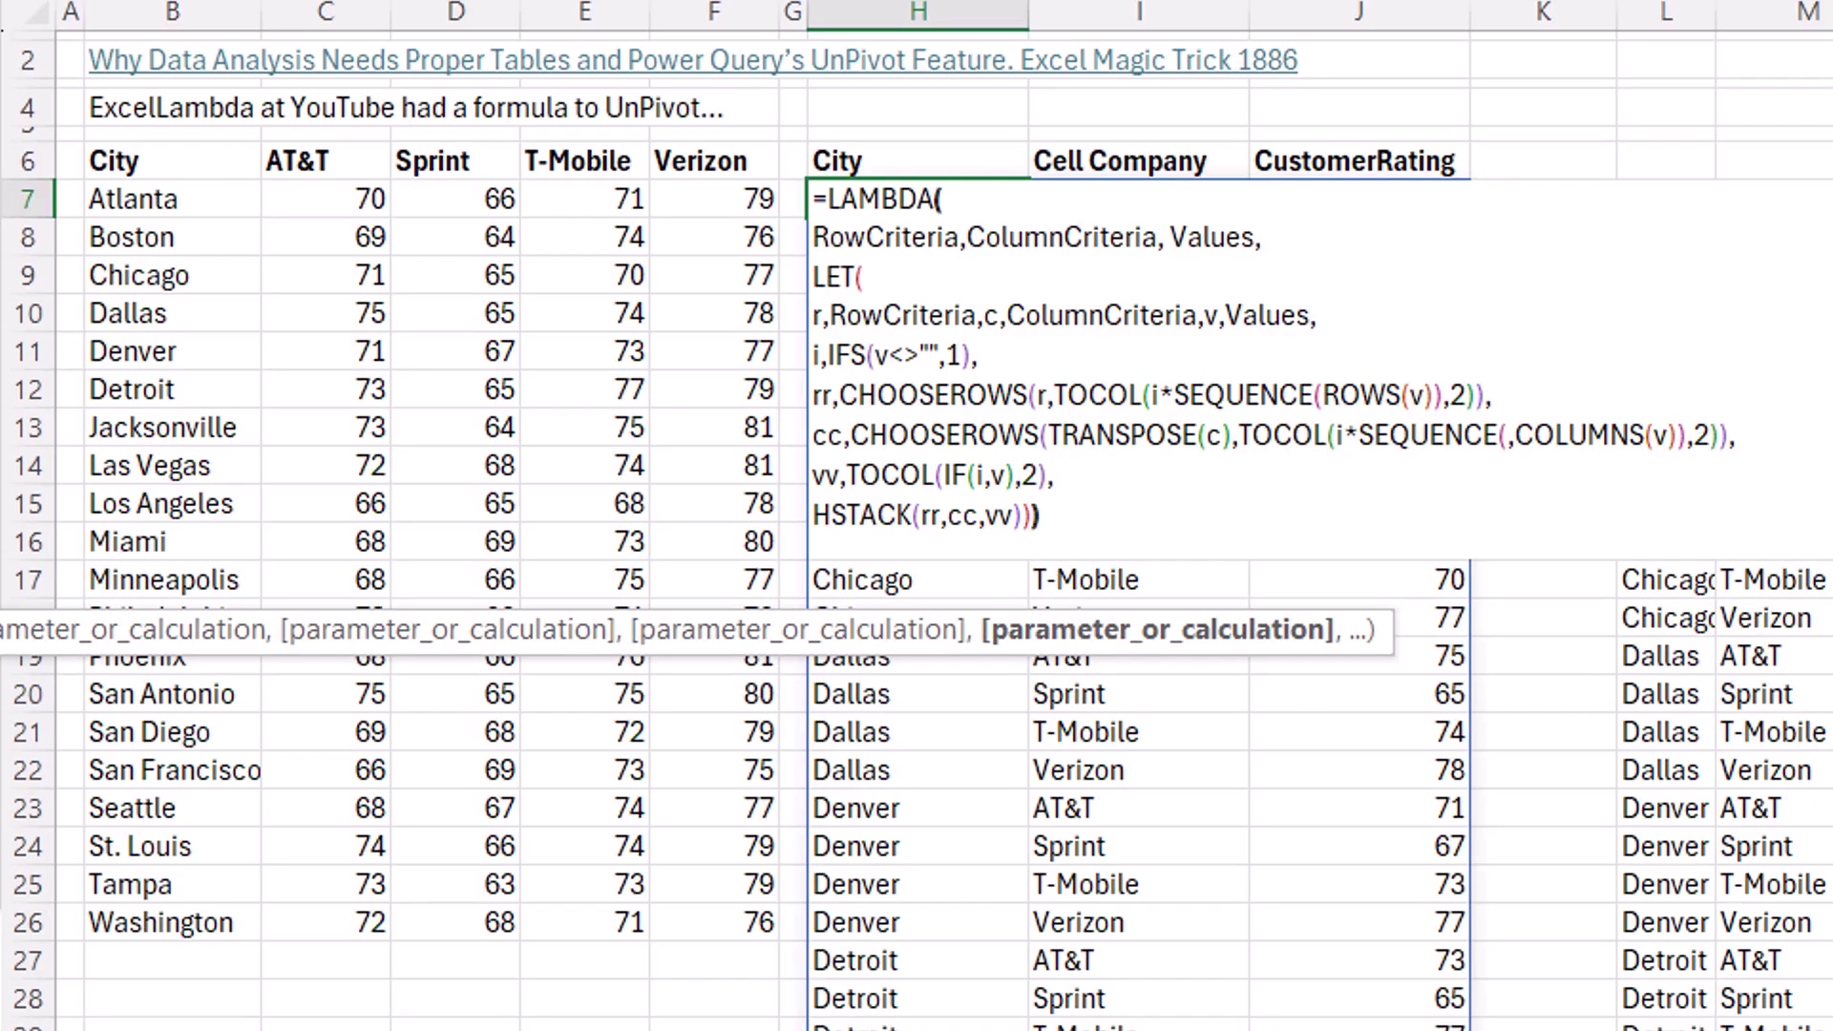
pyautogui.write(')(')
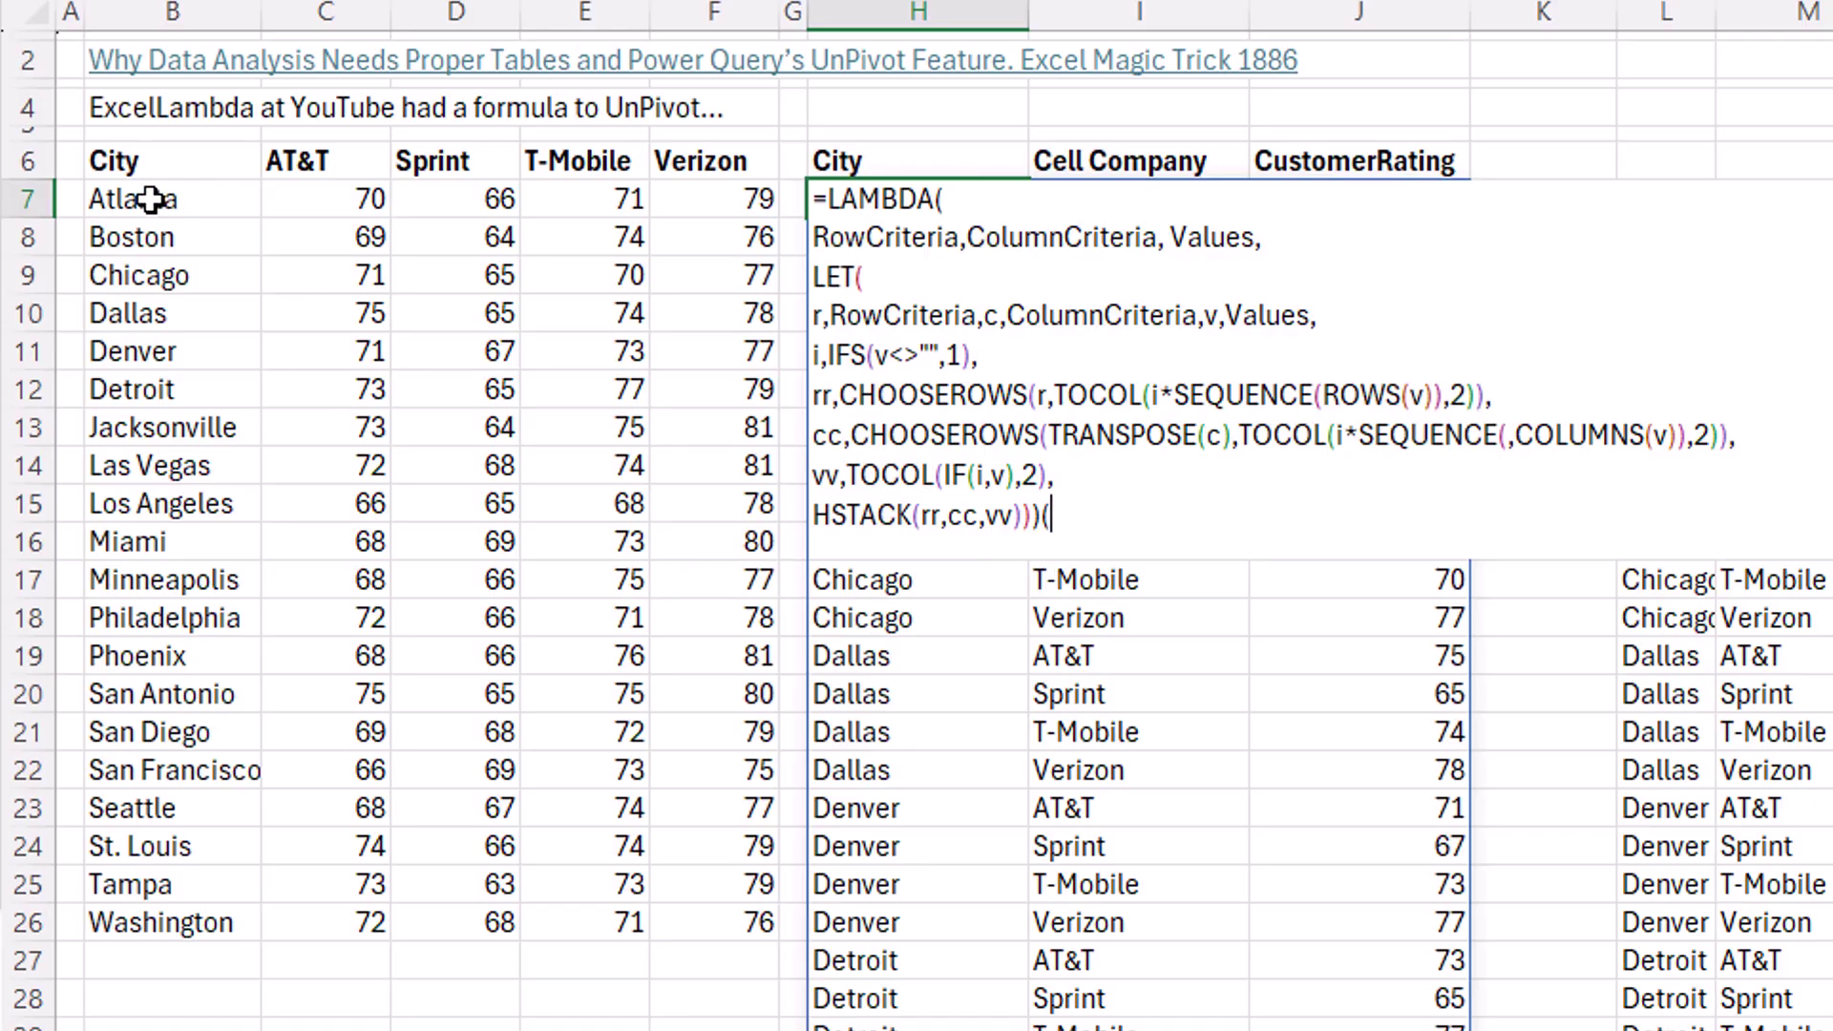
# Call the LAMBDA in H7 with arguments (B7:B26,C6:F6,C7:F26) to spill the unpivoted list
pyautogui.moveTo(147, 191); pyautogui.dragTo(224, 928)
pyautogui.write(',')
pyautogui.moveTo(291, 164); pyautogui.dragTo(748, 184)
pyautogui.write(',C6:F6,')
pyautogui.moveTo(308, 195); pyautogui.dragTo(725, 890)
pyautogui.write(')')
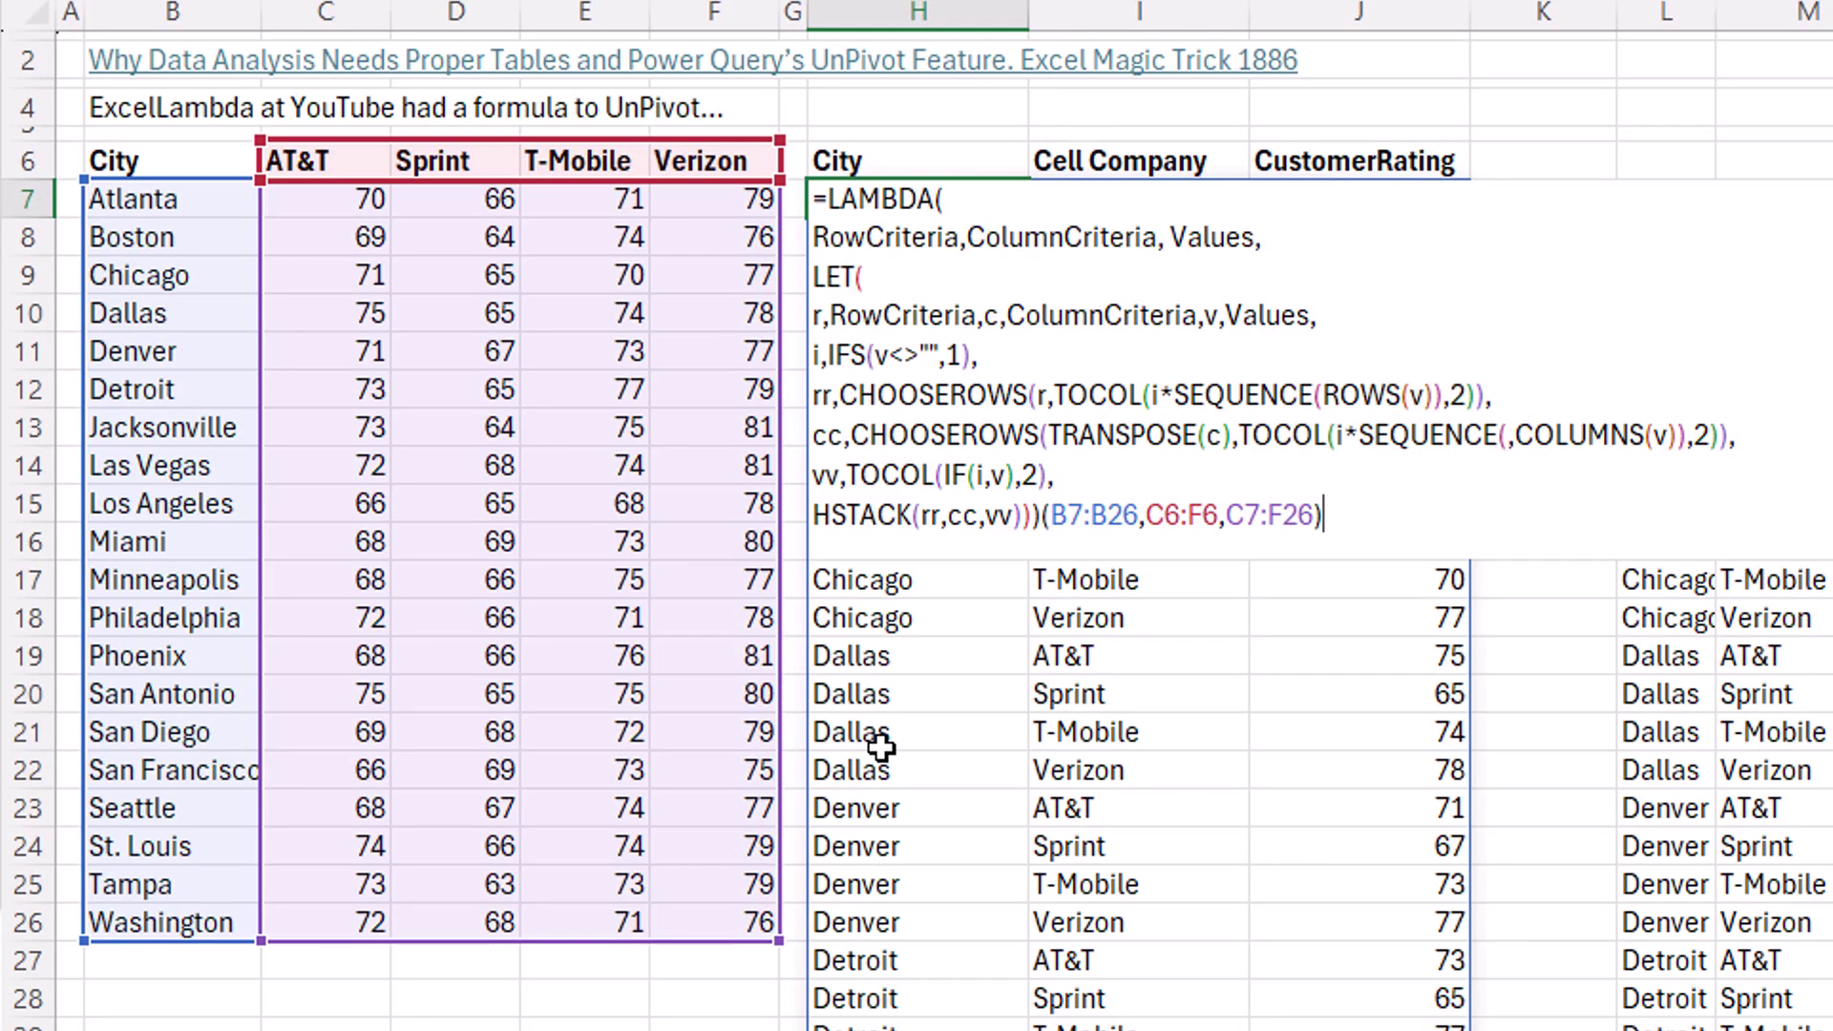
pyautogui.hotkey('ctrl', 'Return')
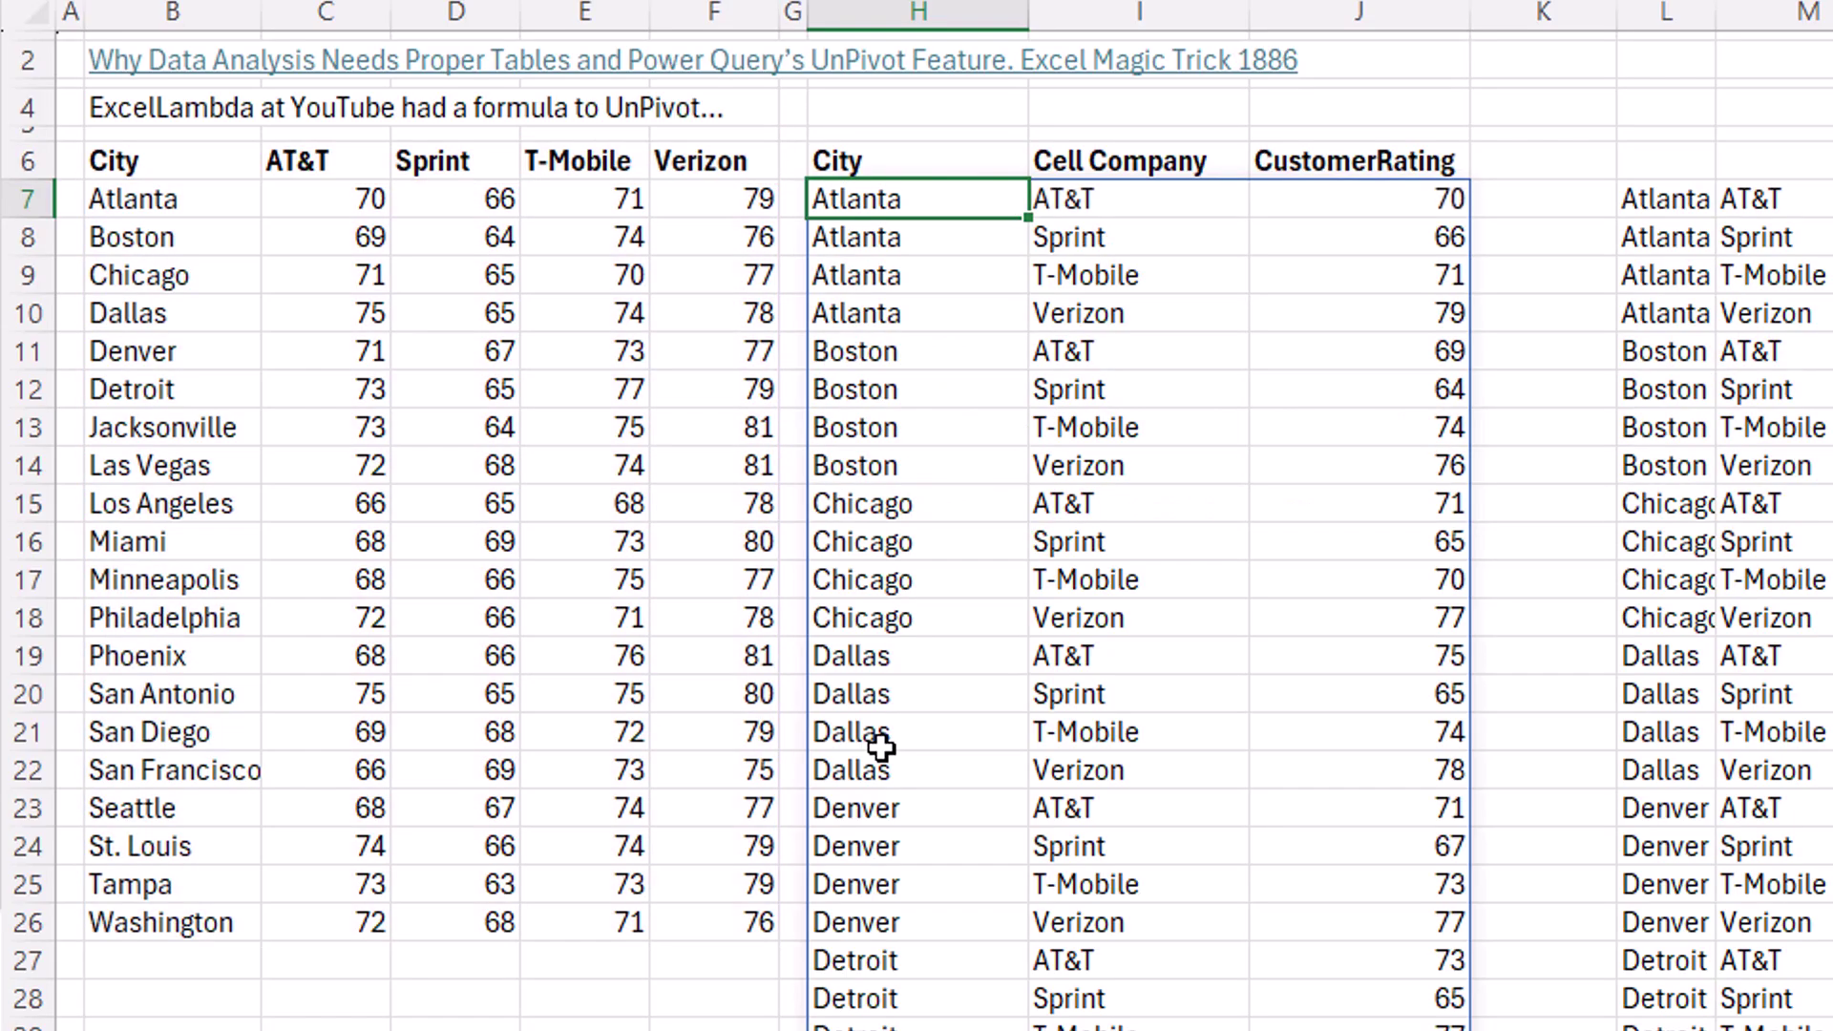
# Clear Atlanta's AT&T and Sprint ratings in C7:D7 to test the spill, then undo
pyautogui.moveTo(359, 204); pyautogui.dragTo(414, 203)
pyautogui.press('Delete')
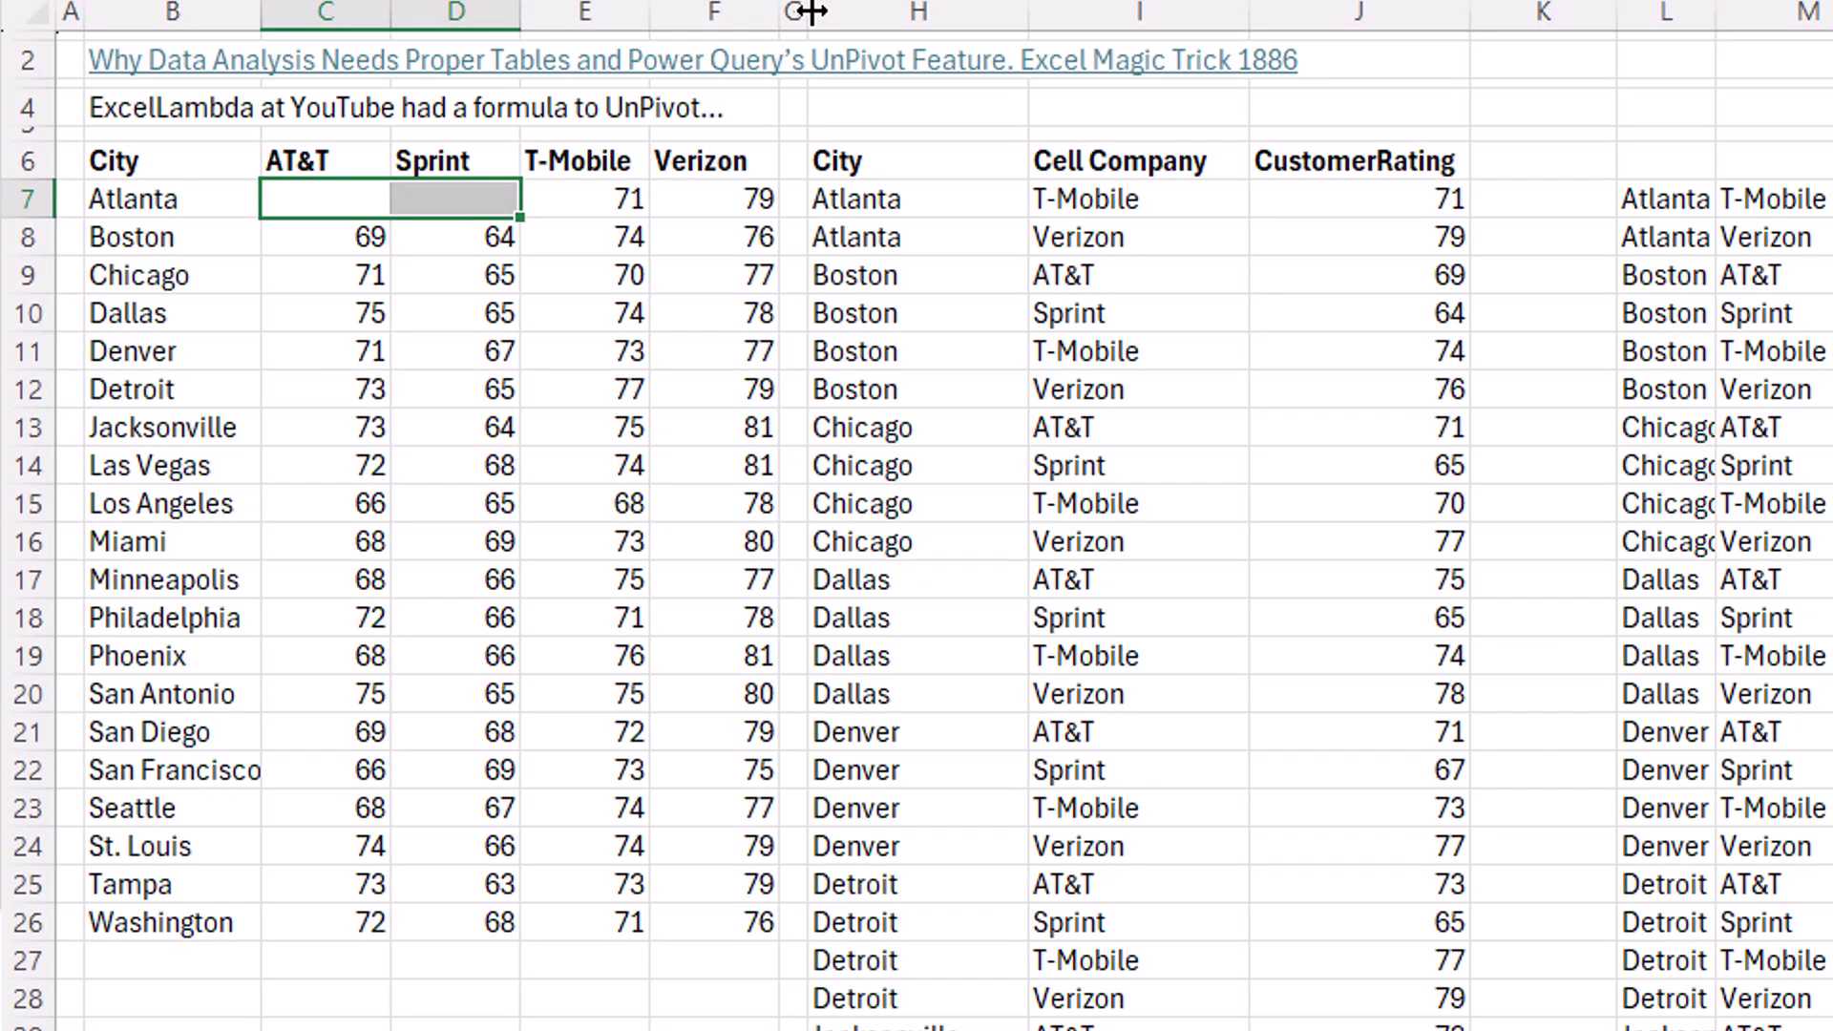
pyautogui.hotkey('ctrl', 'z')
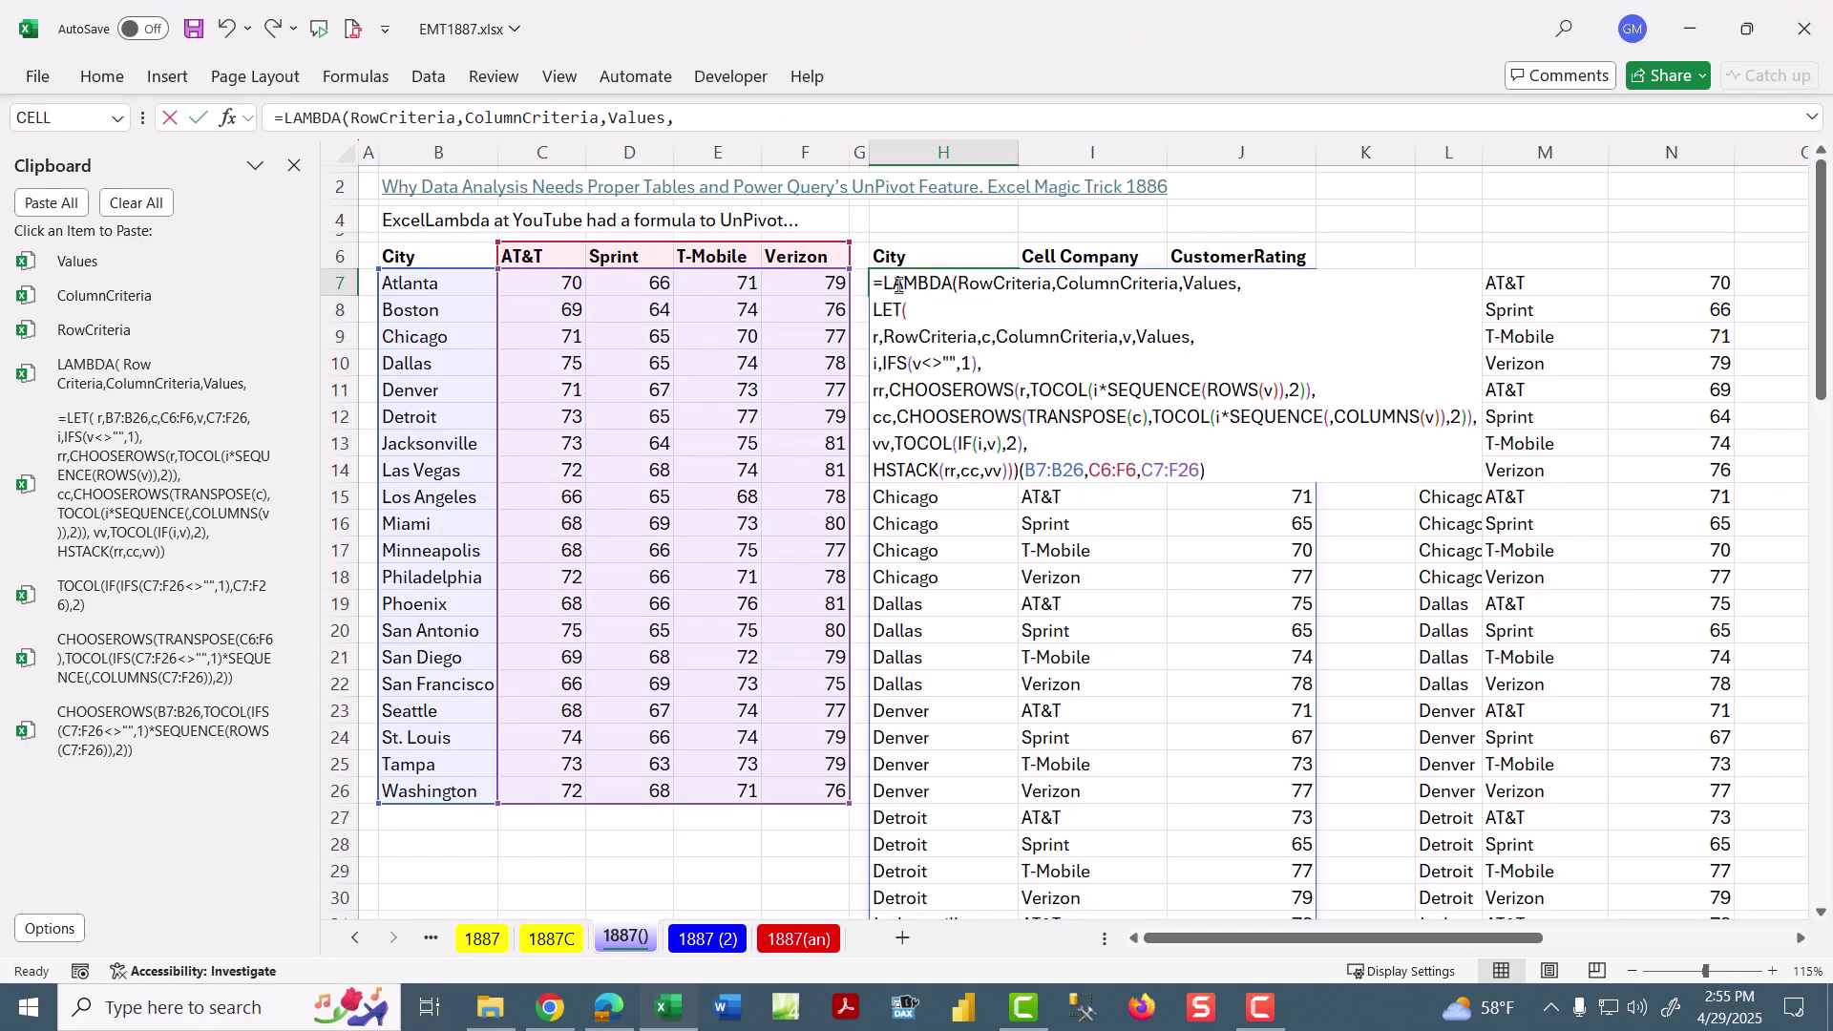
# Copy the LAMBDA formula text from H7 without changing the cell
pyautogui.doubleClick(831, 195)
pyautogui.moveTo(876, 281); pyautogui.dragTo(1398, 508)
pyautogui.hotkey('ctrl', 'c')
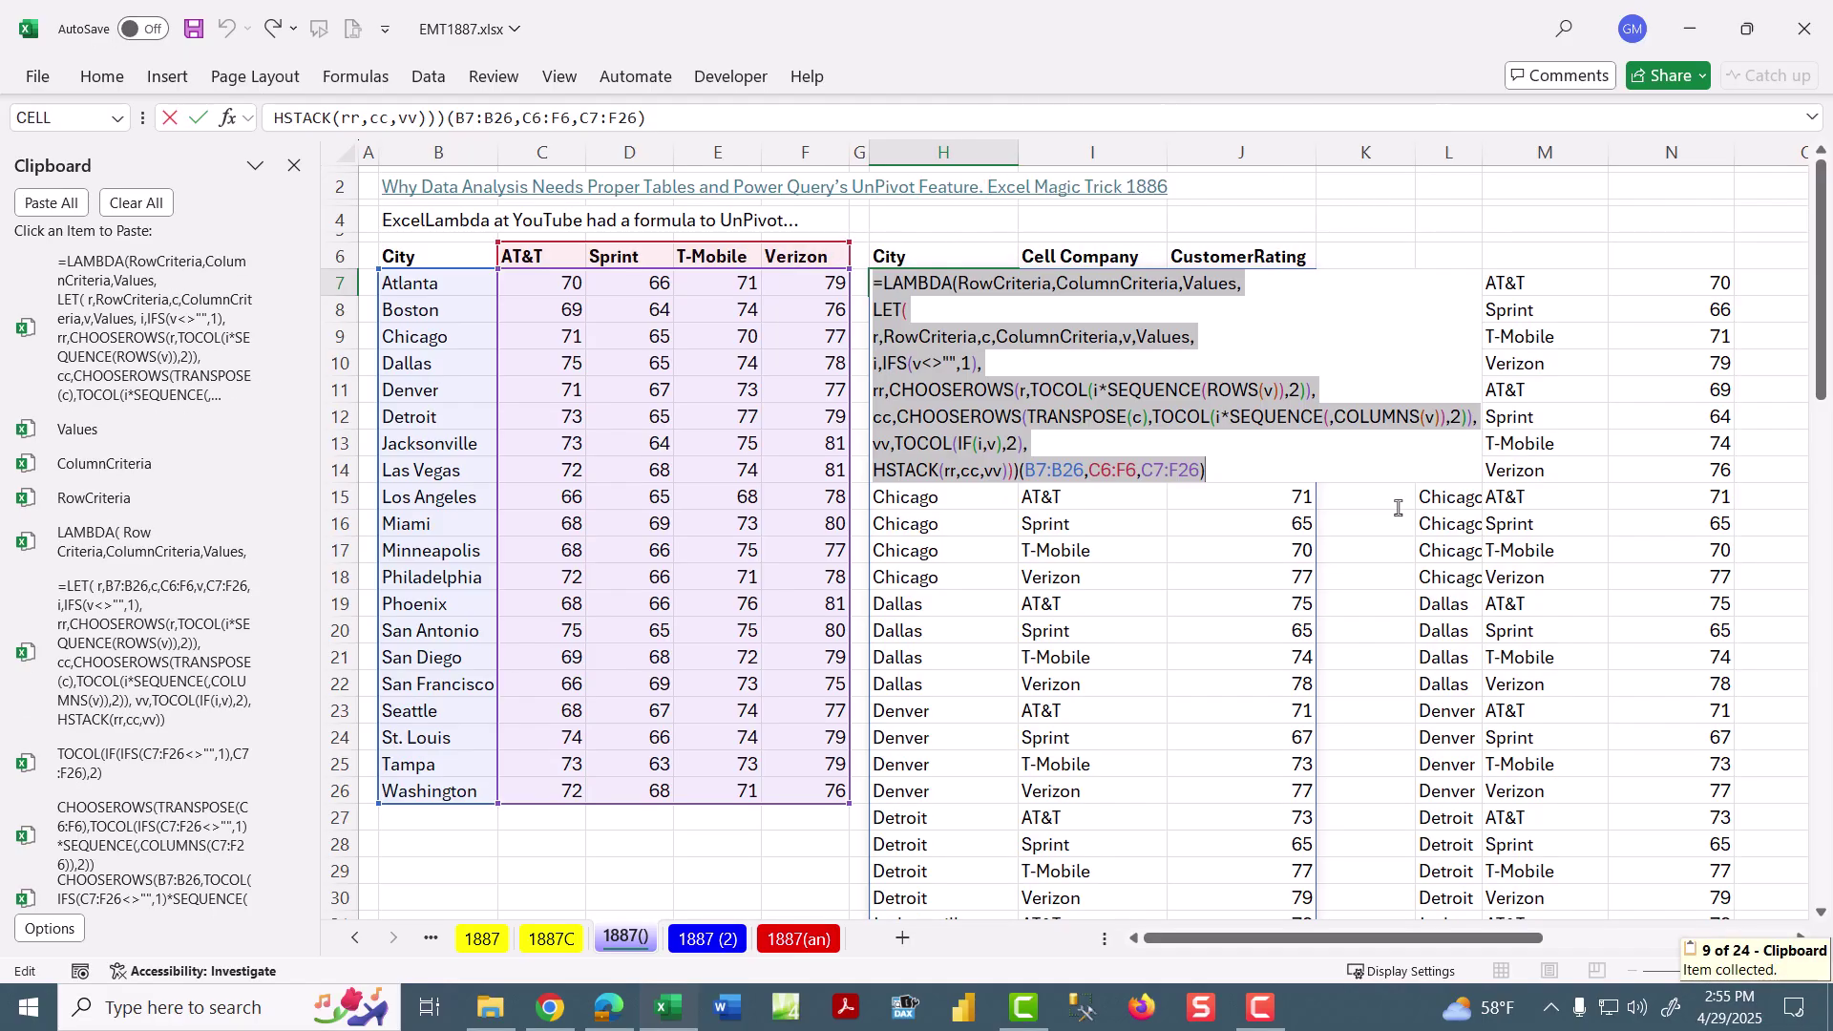
pyautogui.press('Escape')
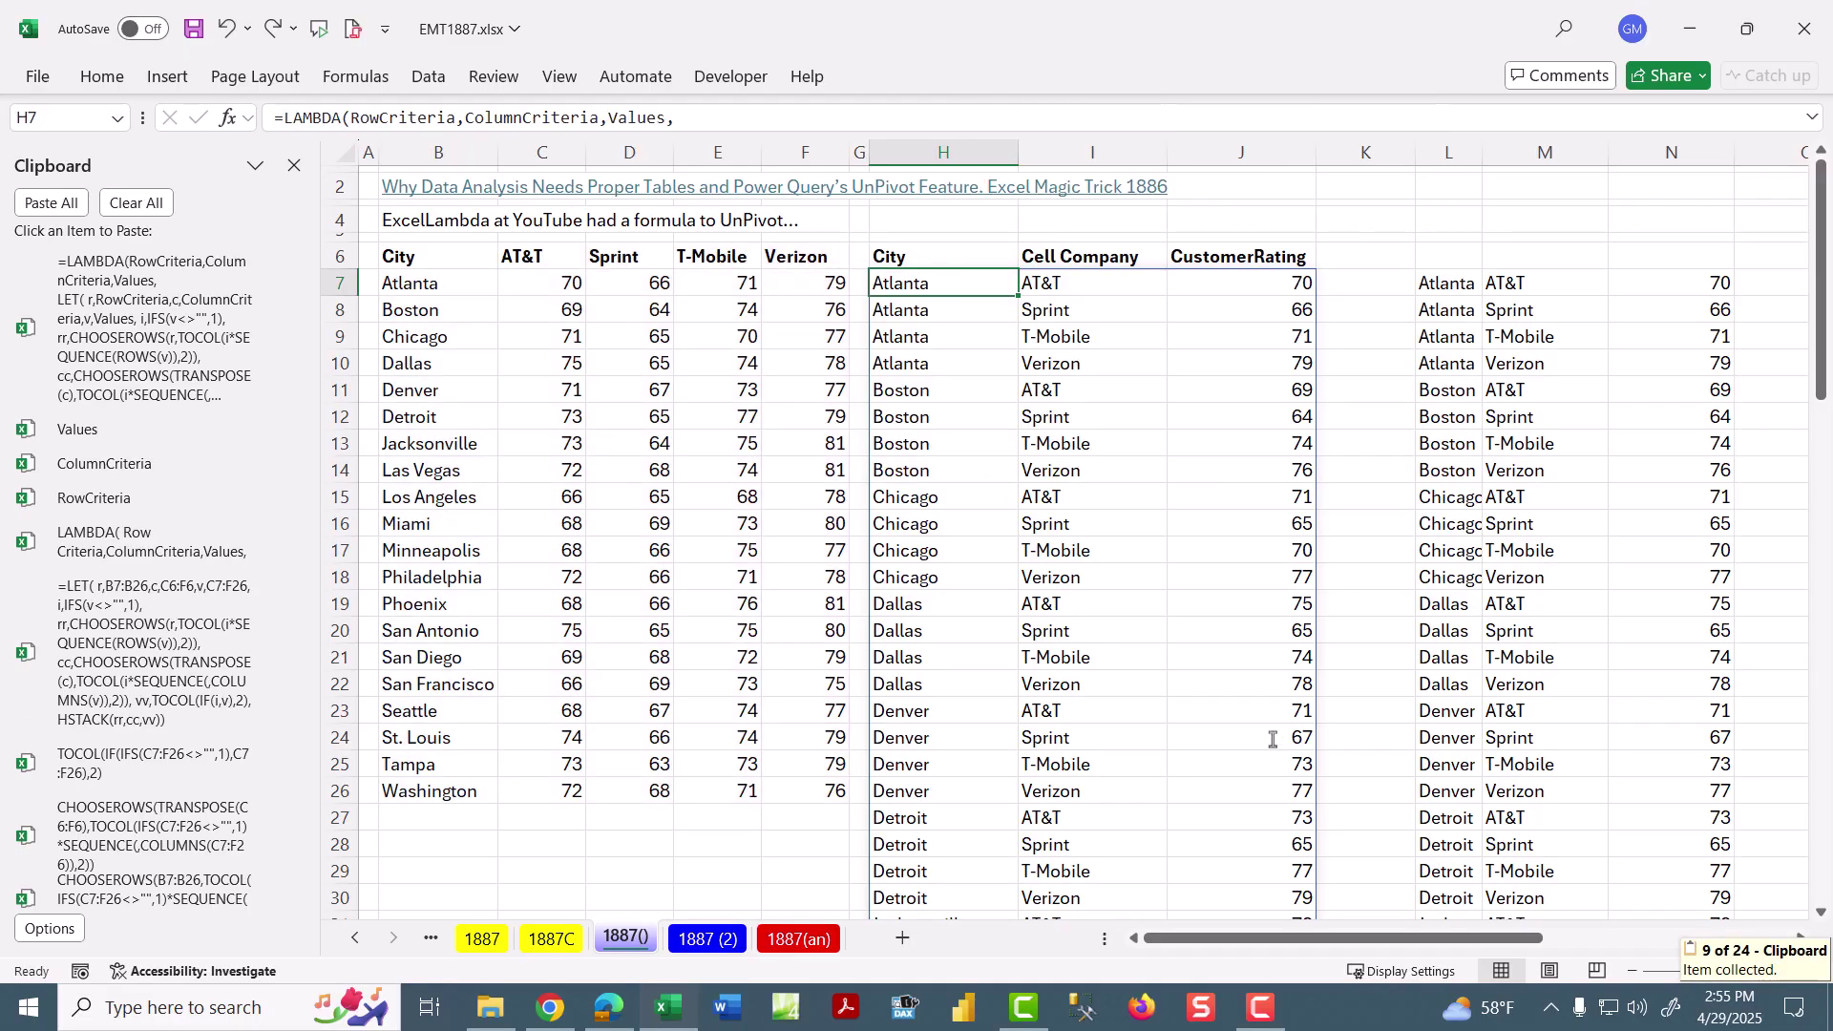
# On sheet 1887 (2), paste the LAMBDA into K4, repointed at City/State columns, headers D3:I4 and ratings from D5
pyautogui.click(709, 943)
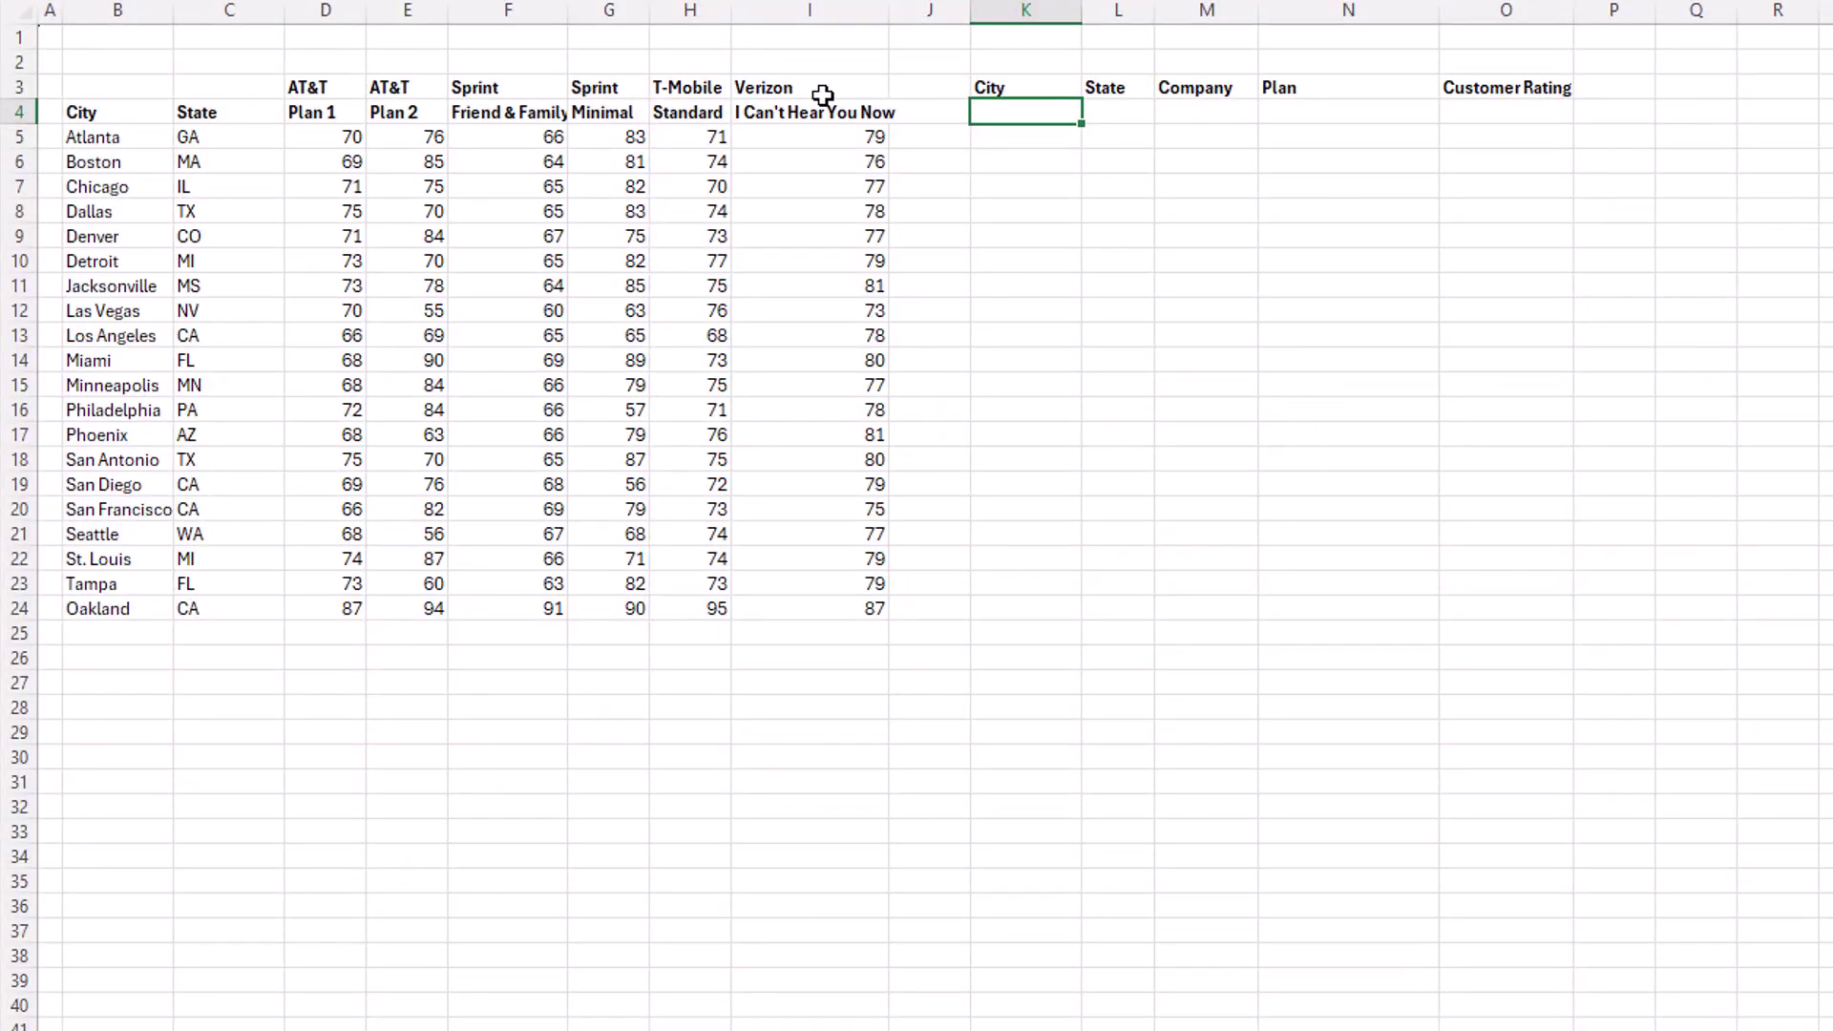
pyautogui.doubleClick(1031, 111)
pyautogui.hotkey('ctrl', 'v')
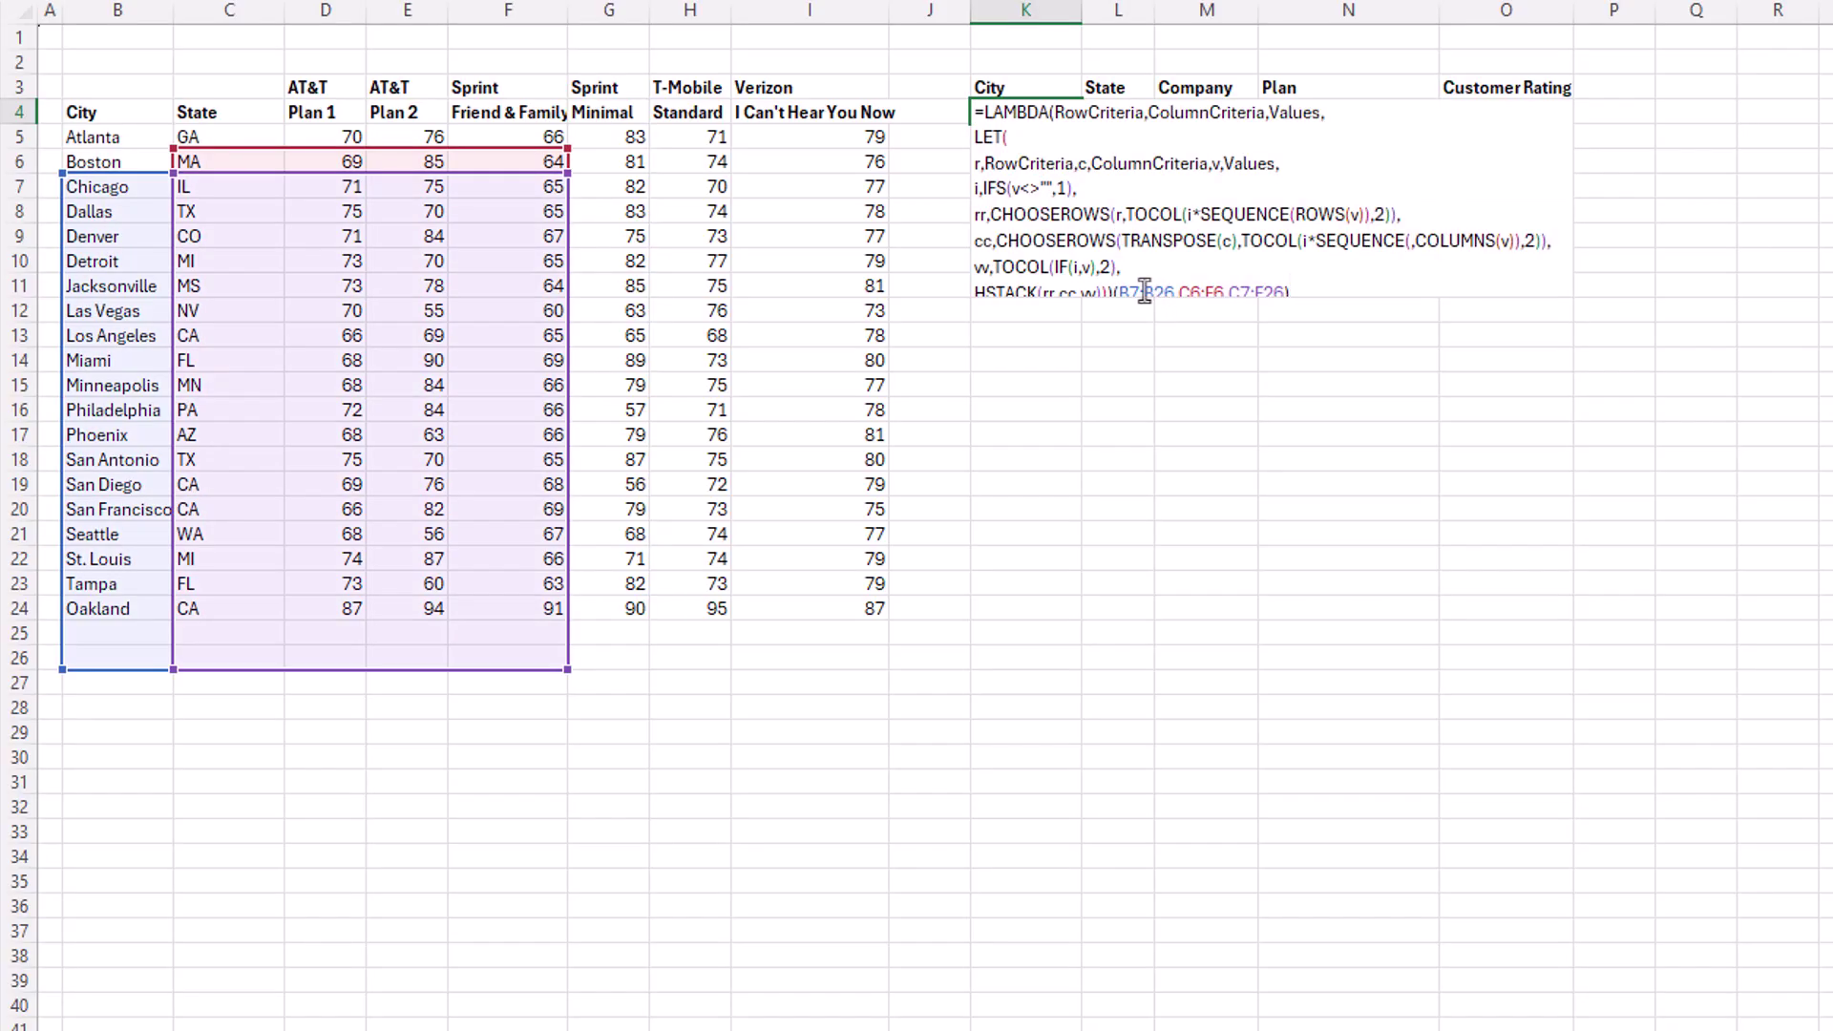
pyautogui.doubleClick(1142, 288)
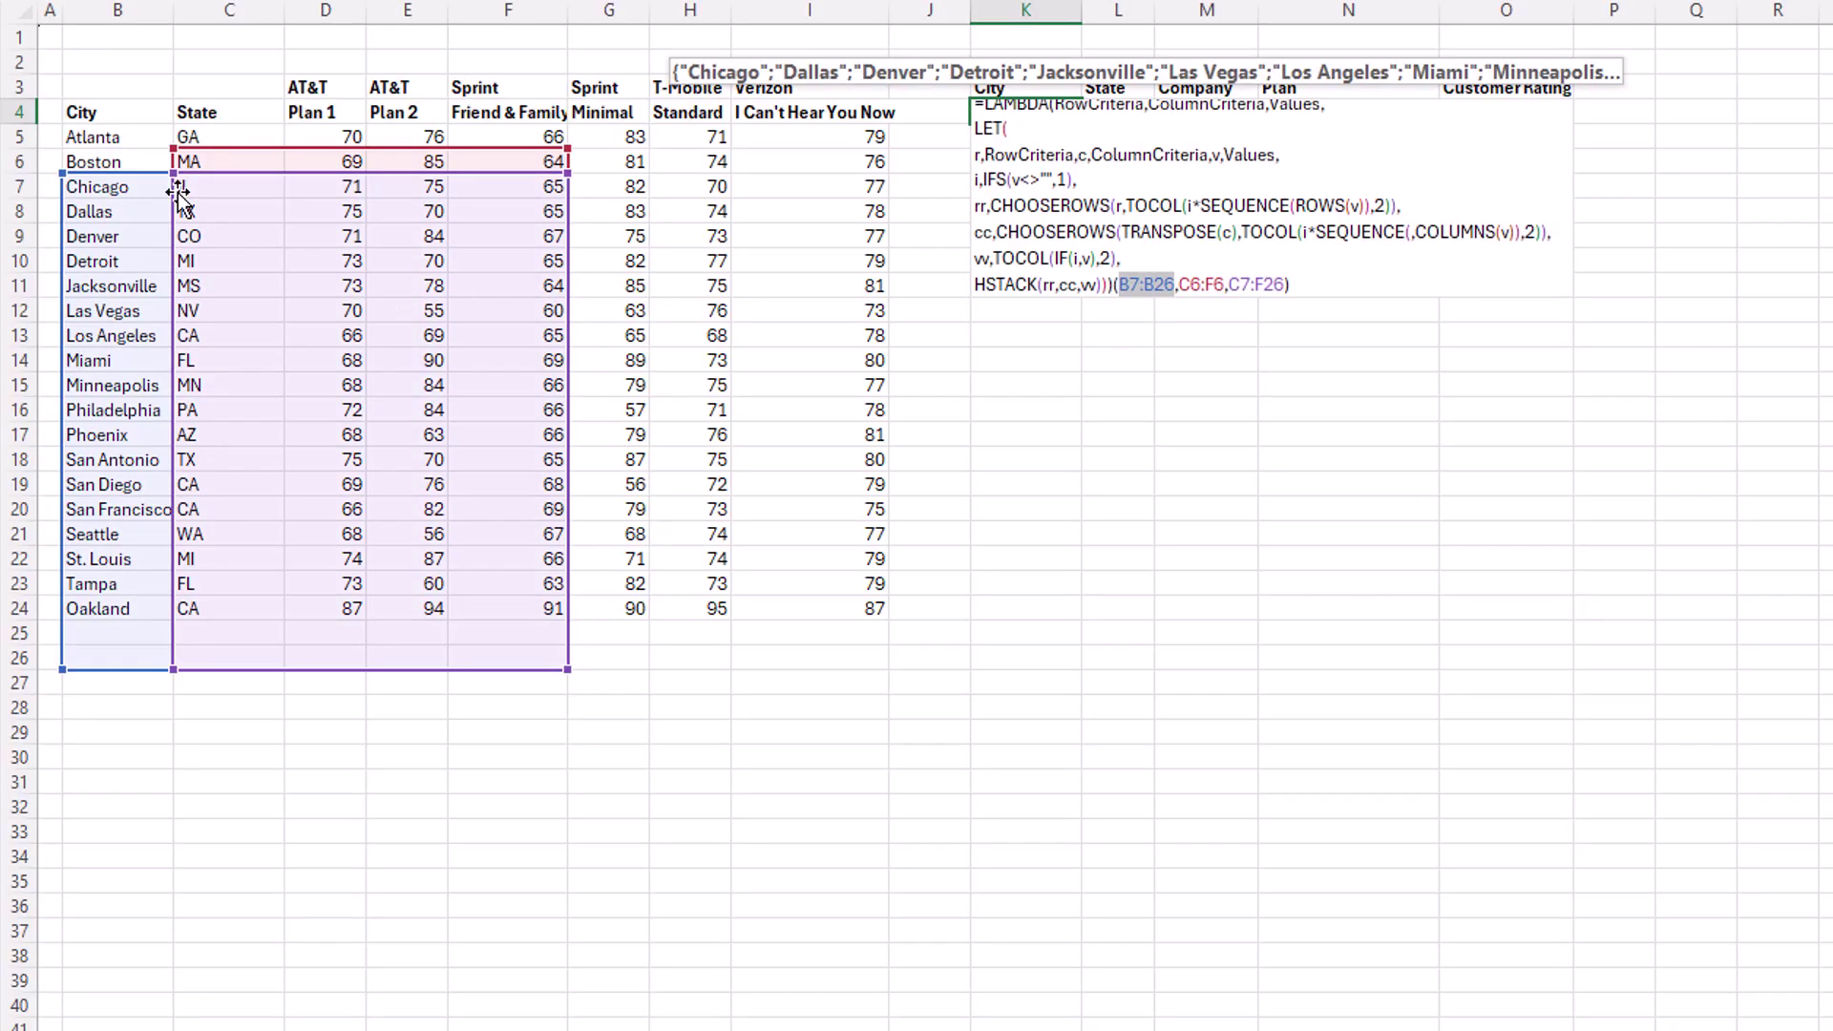
pyautogui.moveTo(103, 133); pyautogui.dragTo(205, 610)
pyautogui.doubleClick(1203, 296)
pyautogui.moveTo(333, 88); pyautogui.dragTo(886, 113)
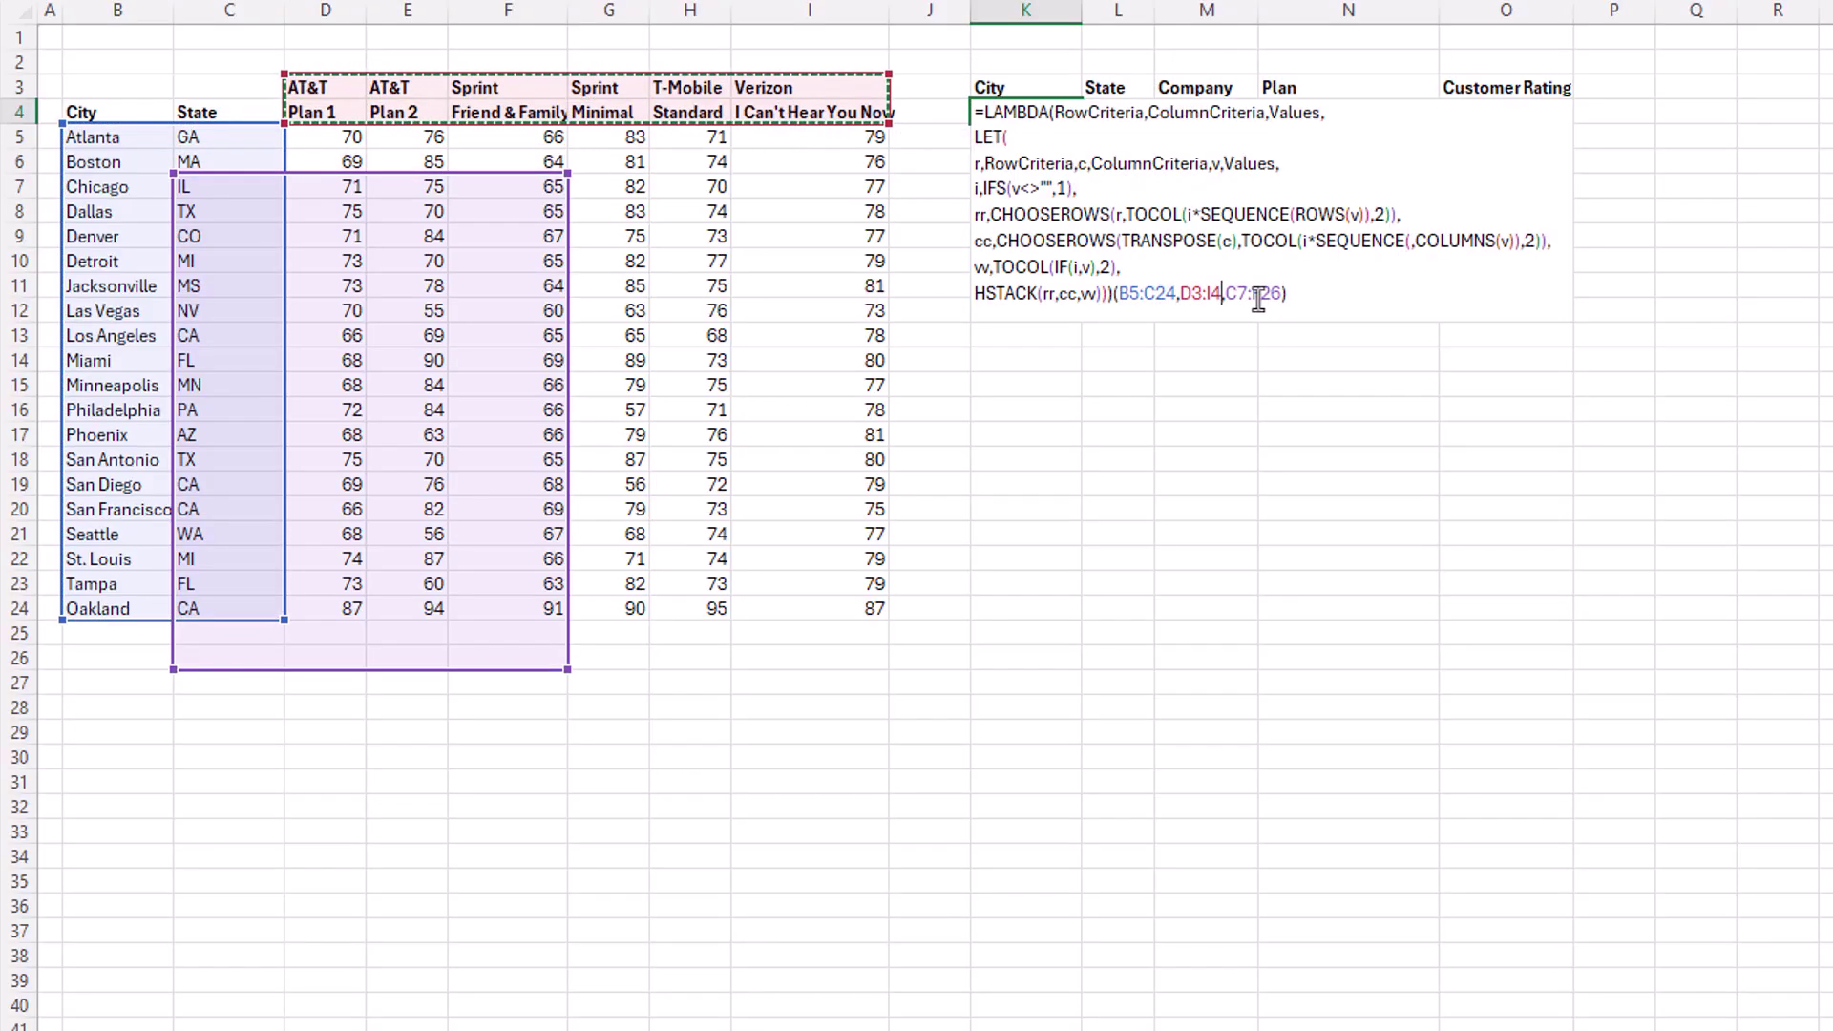
pyautogui.doubleClick(1225, 292)
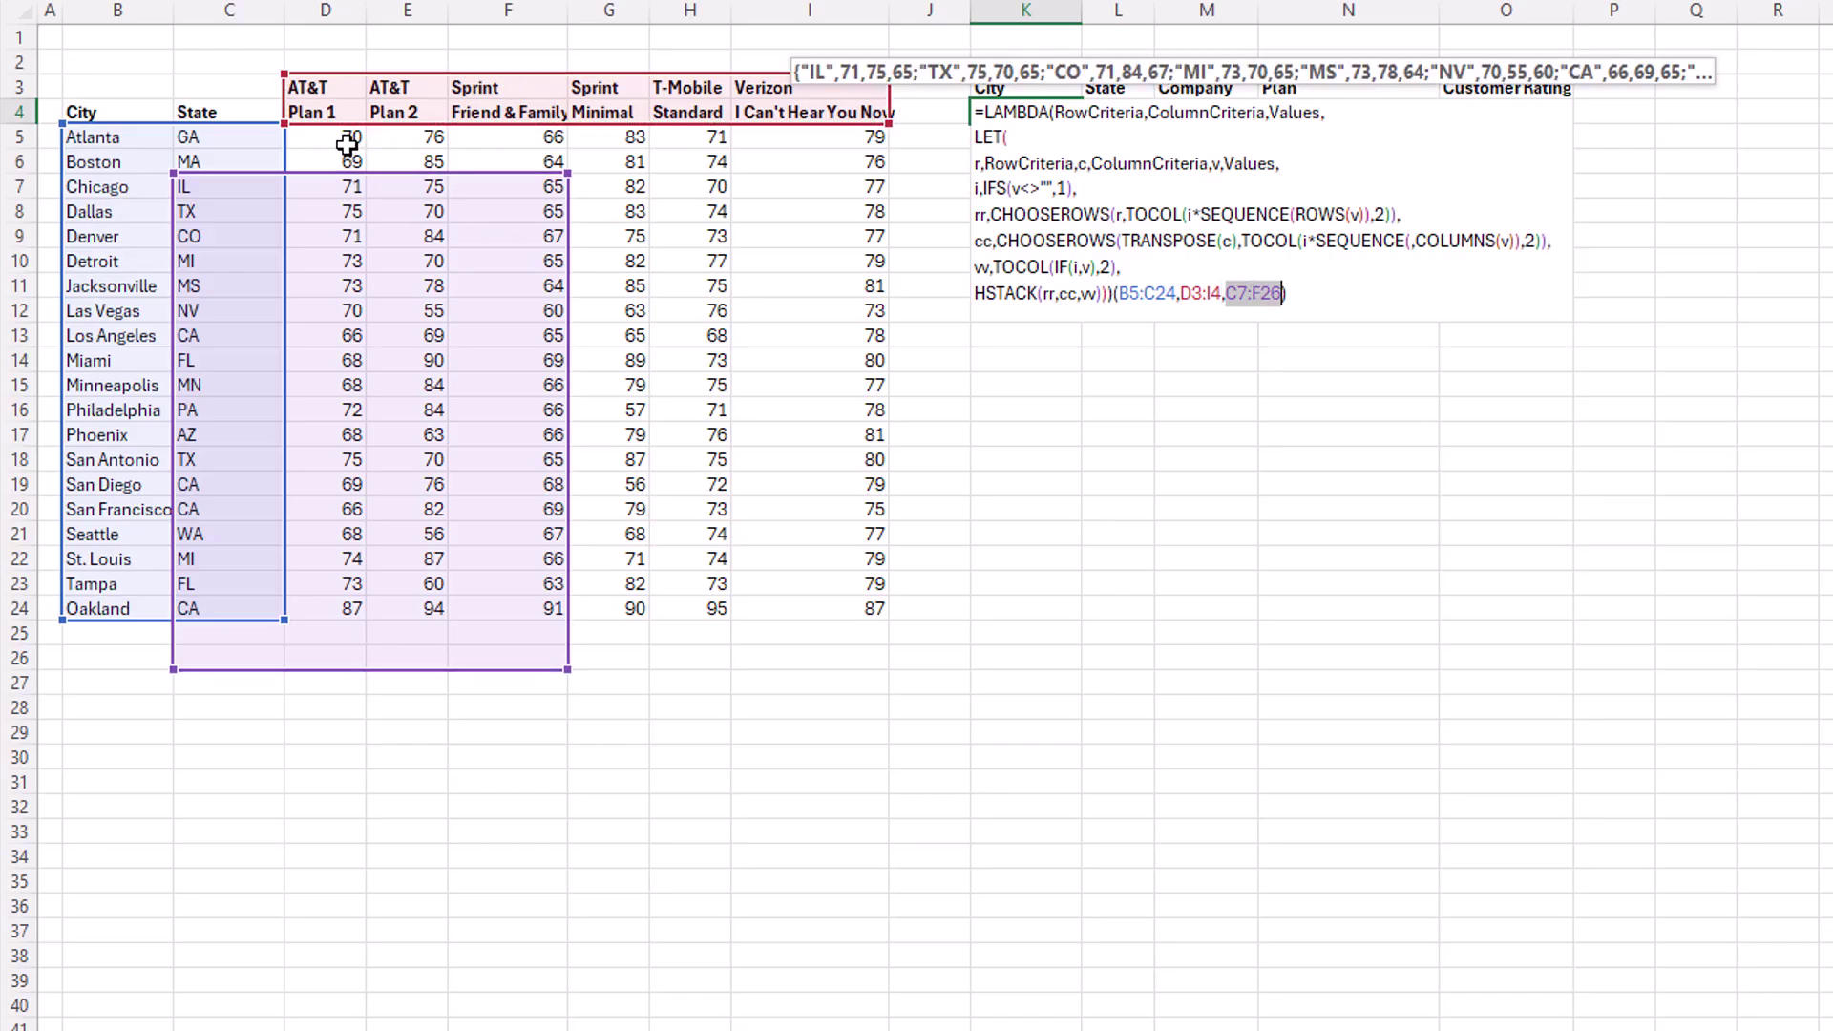
pyautogui.moveTo(352, 141); pyautogui.dragTo(840, 611)
pyautogui.hotkey('ctrl', 'Return')
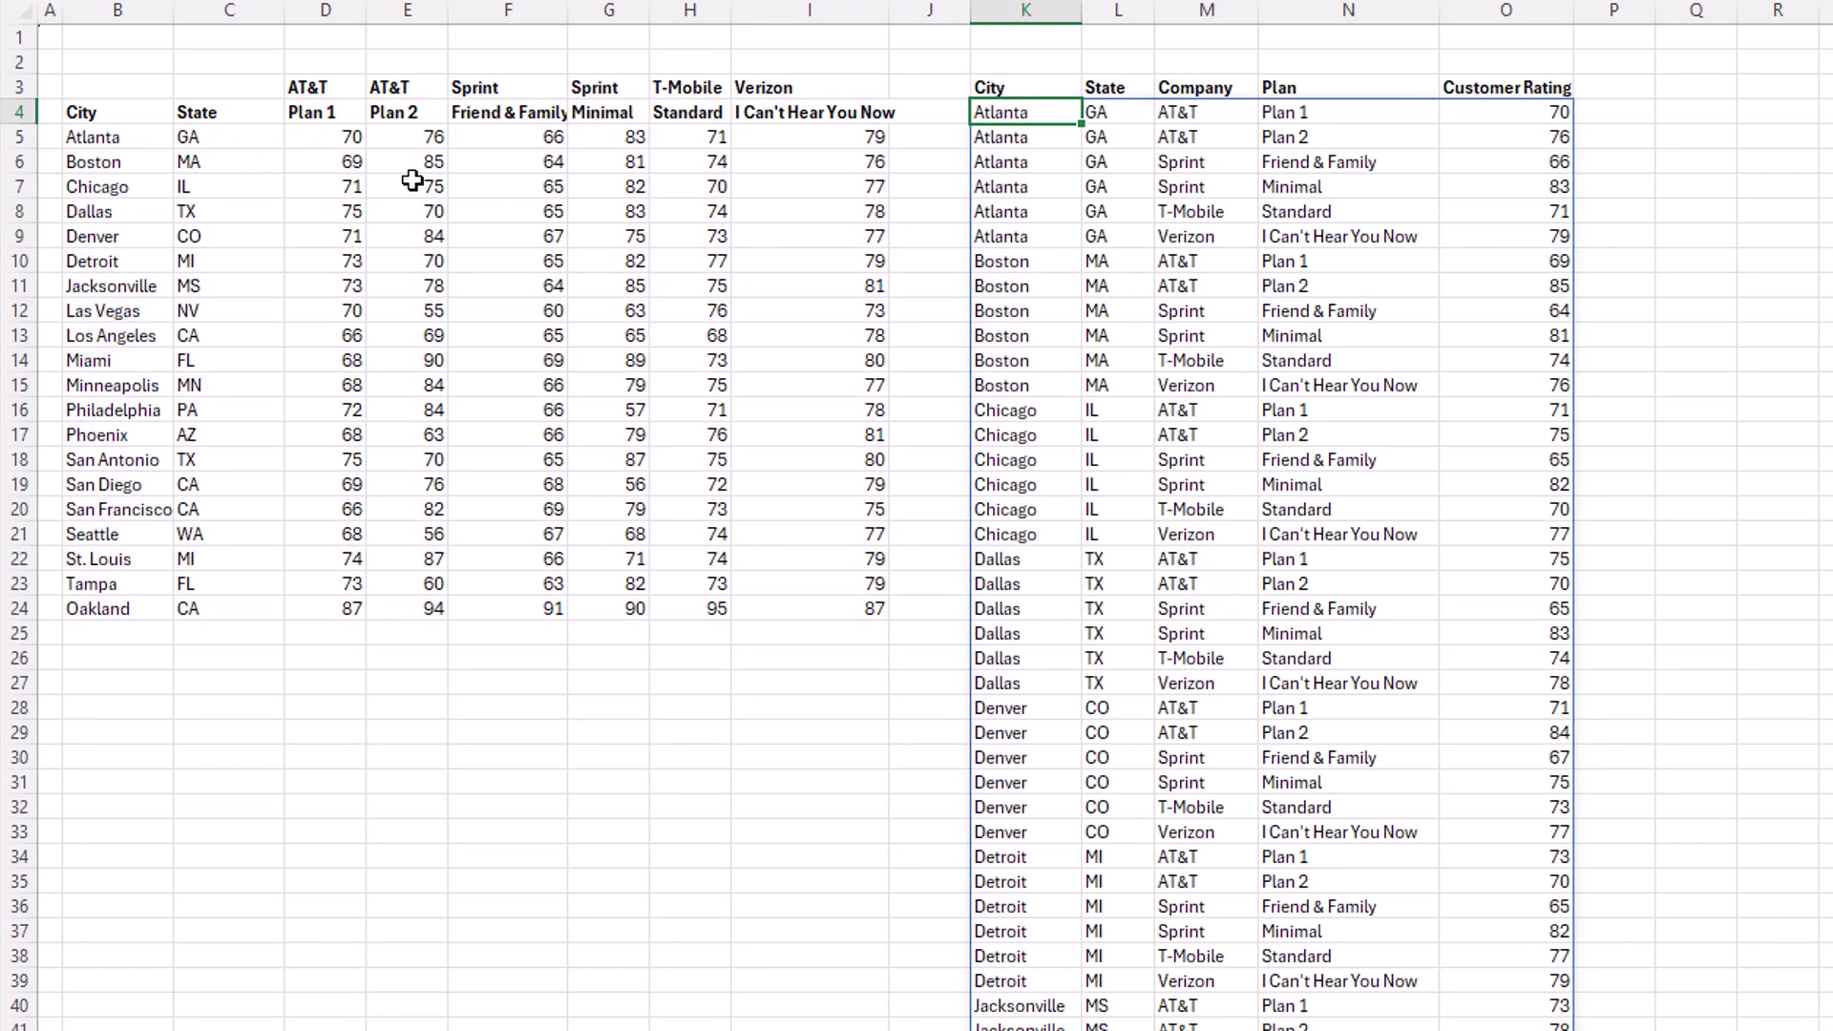
# Clear the ratings in D5:F6 to show the spill update, then undo
pyautogui.moveTo(352, 135); pyautogui.dragTo(471, 156)
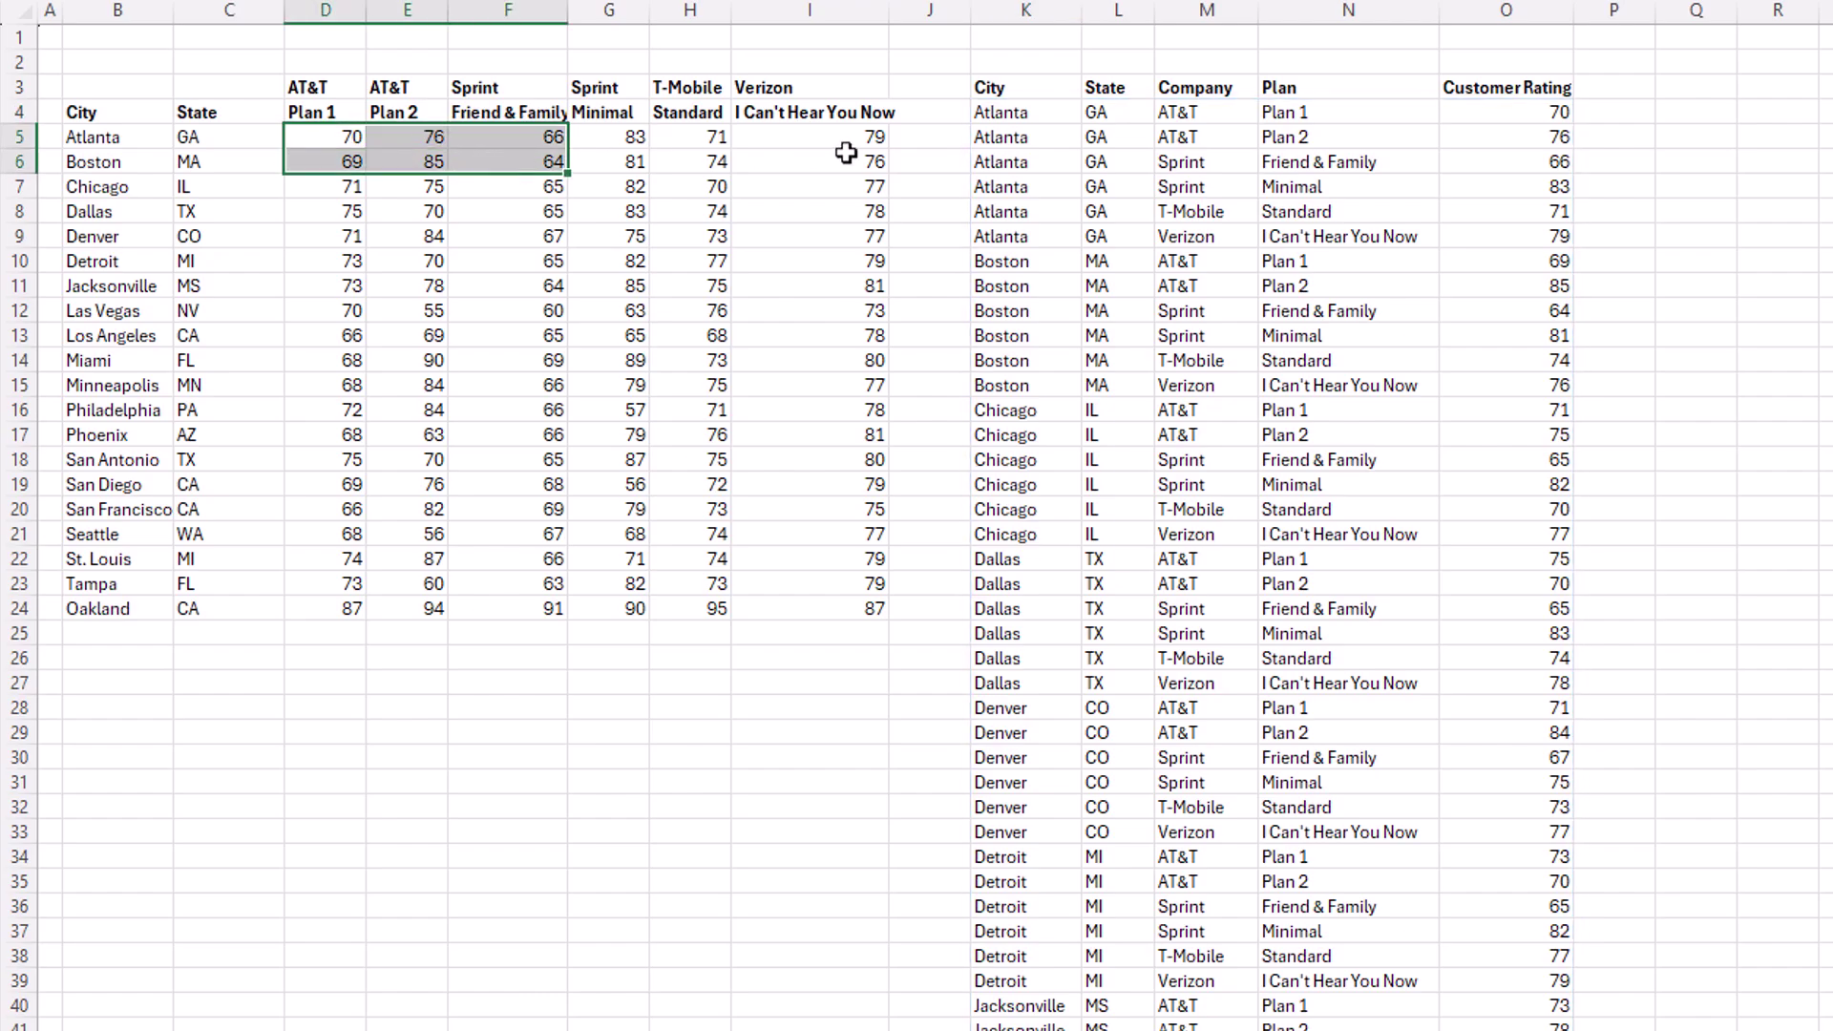
pyautogui.press('Delete')
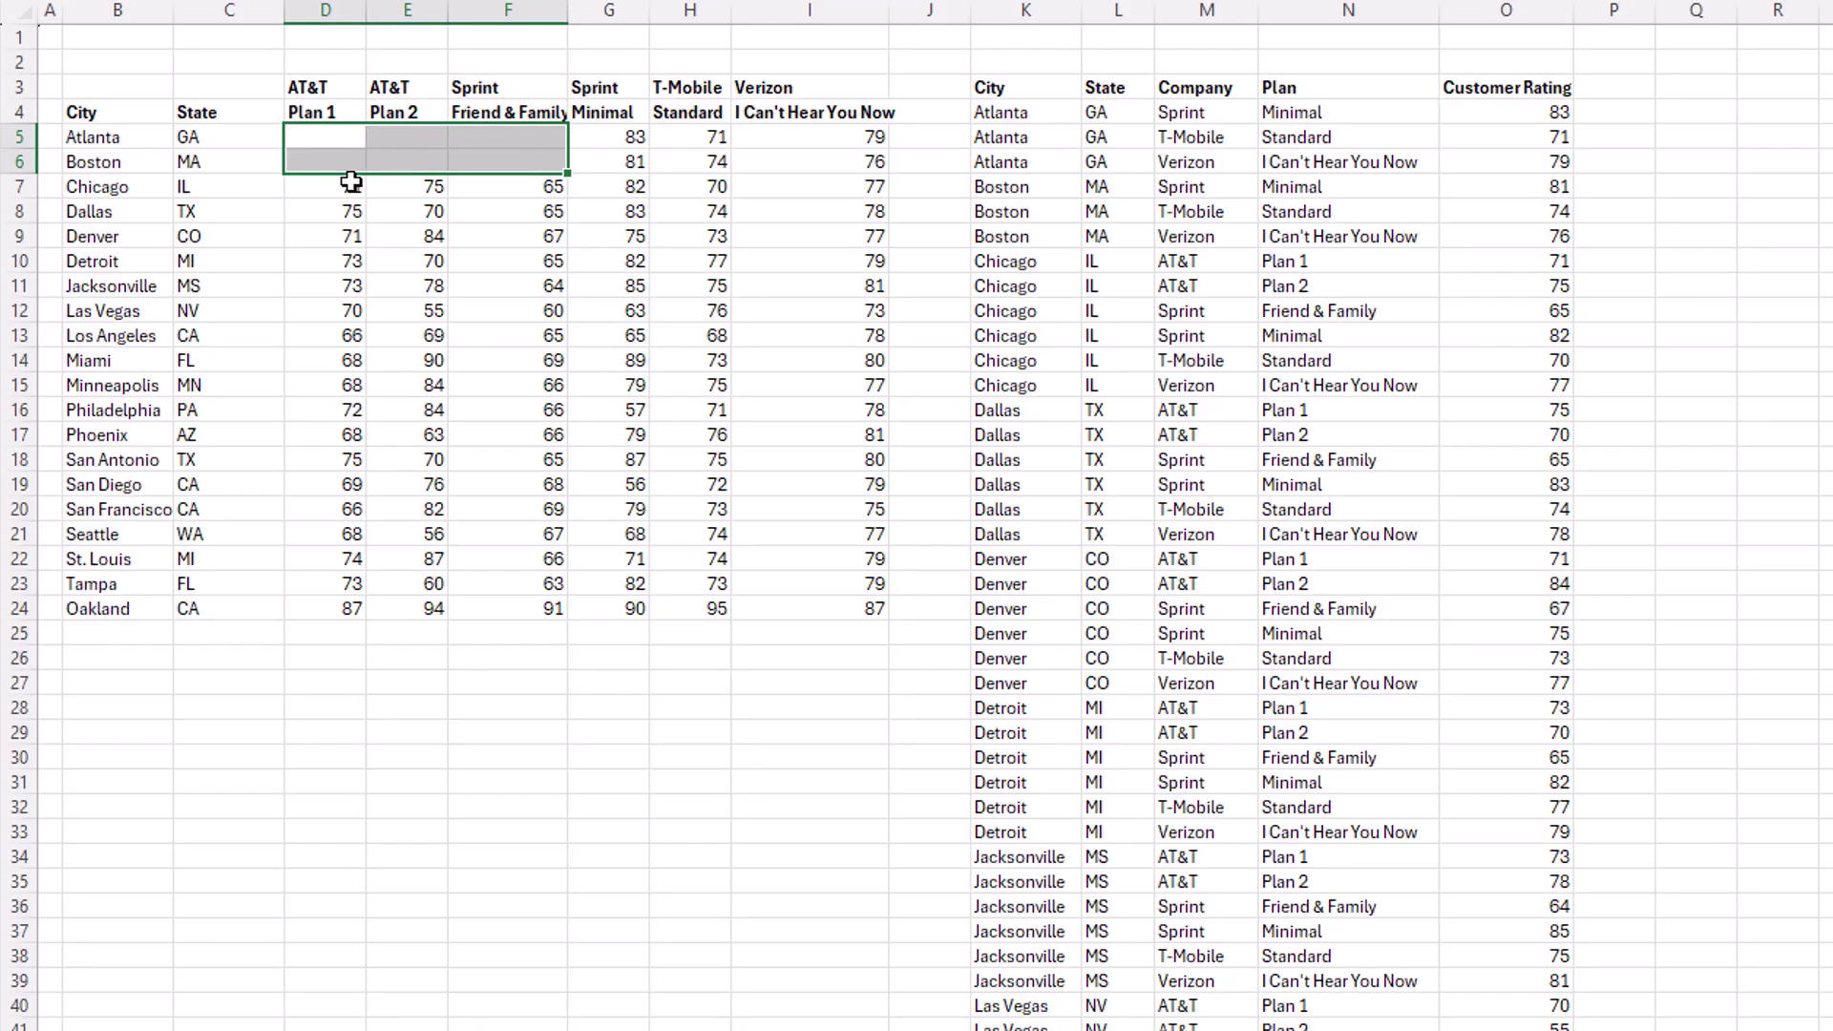
pyautogui.hotkey('ctrl', 'z')
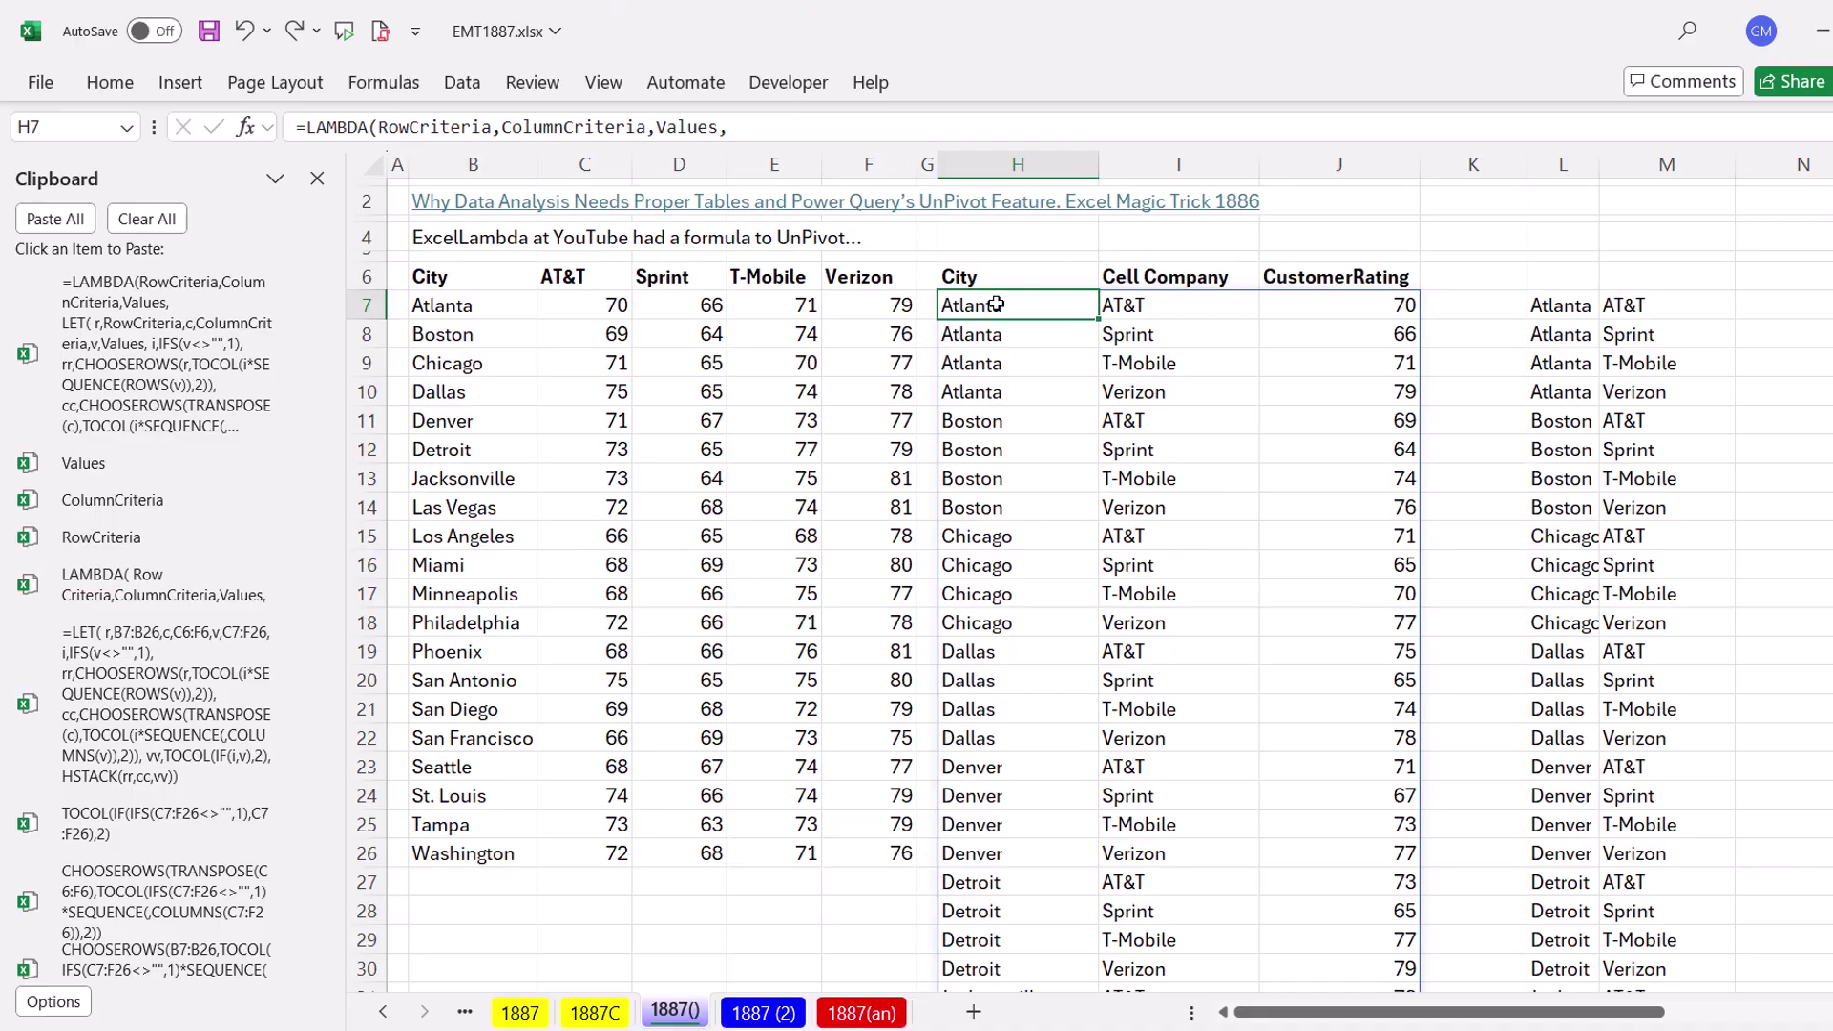
# Copy the full LAMBDA formula text from H7
pyautogui.doubleClick(996, 305)
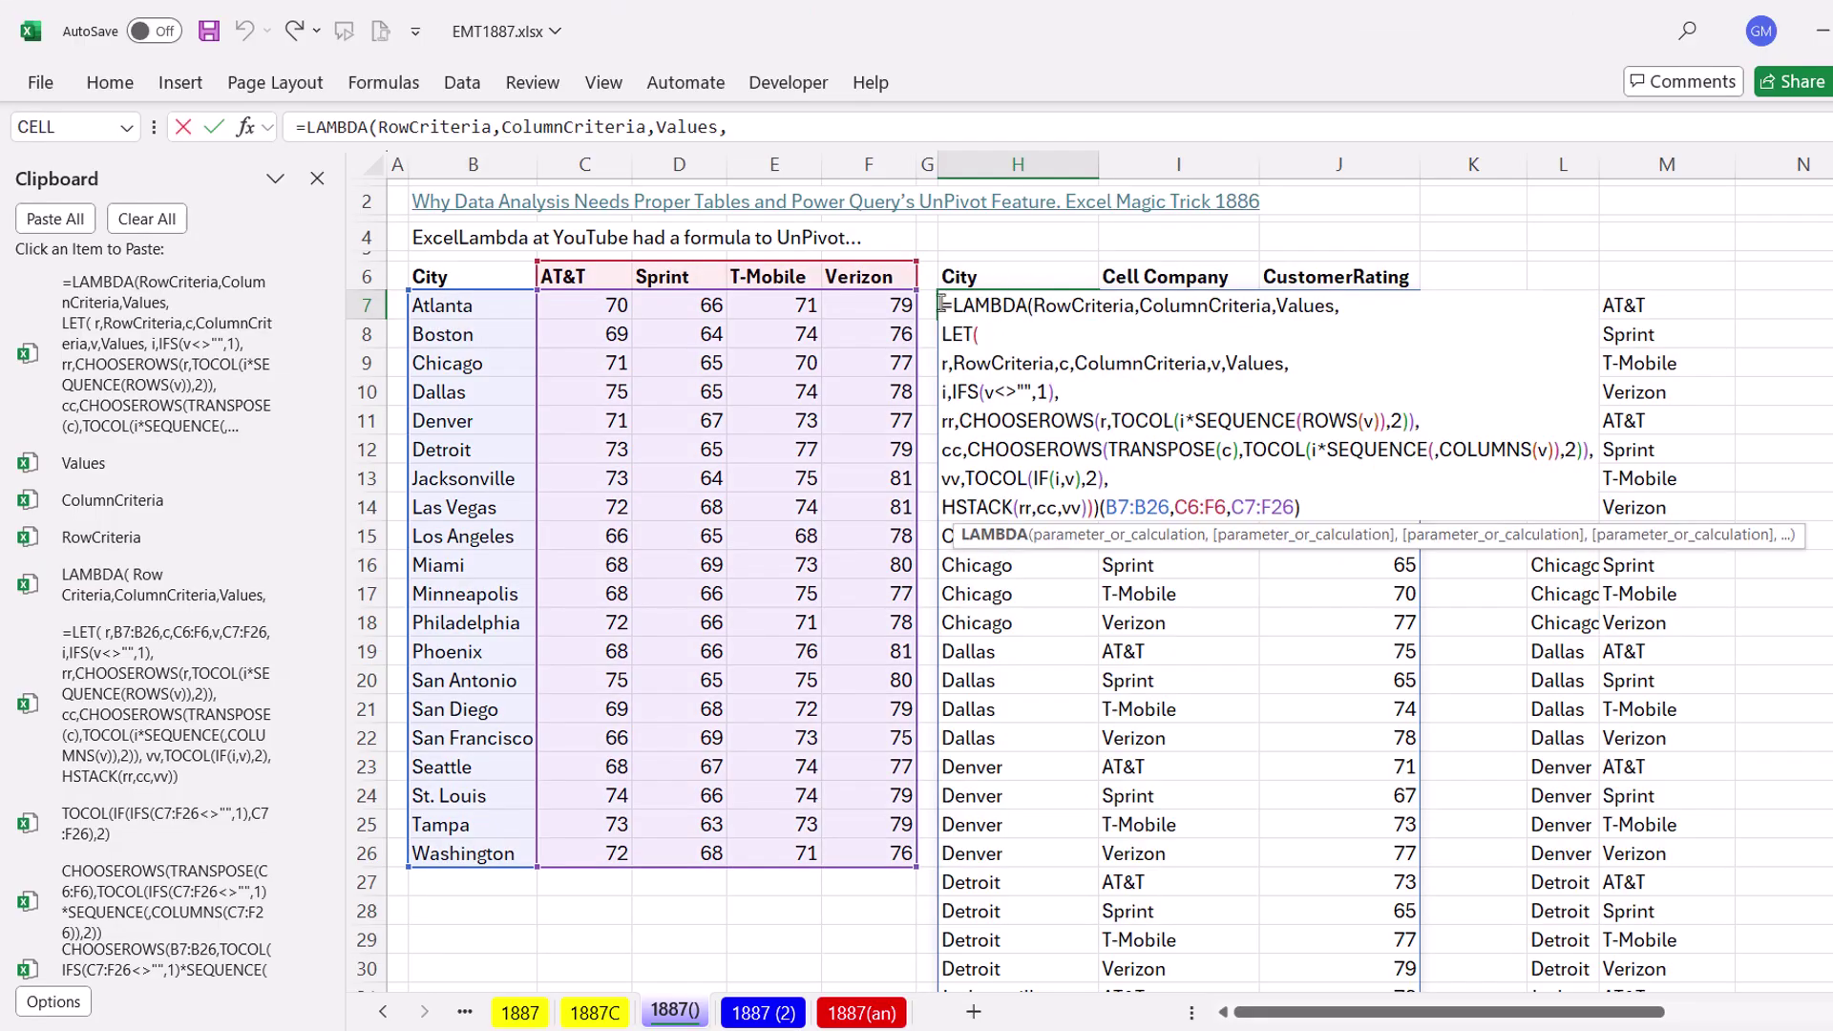
pyautogui.moveTo(943, 305); pyautogui.dragTo(1105, 509)
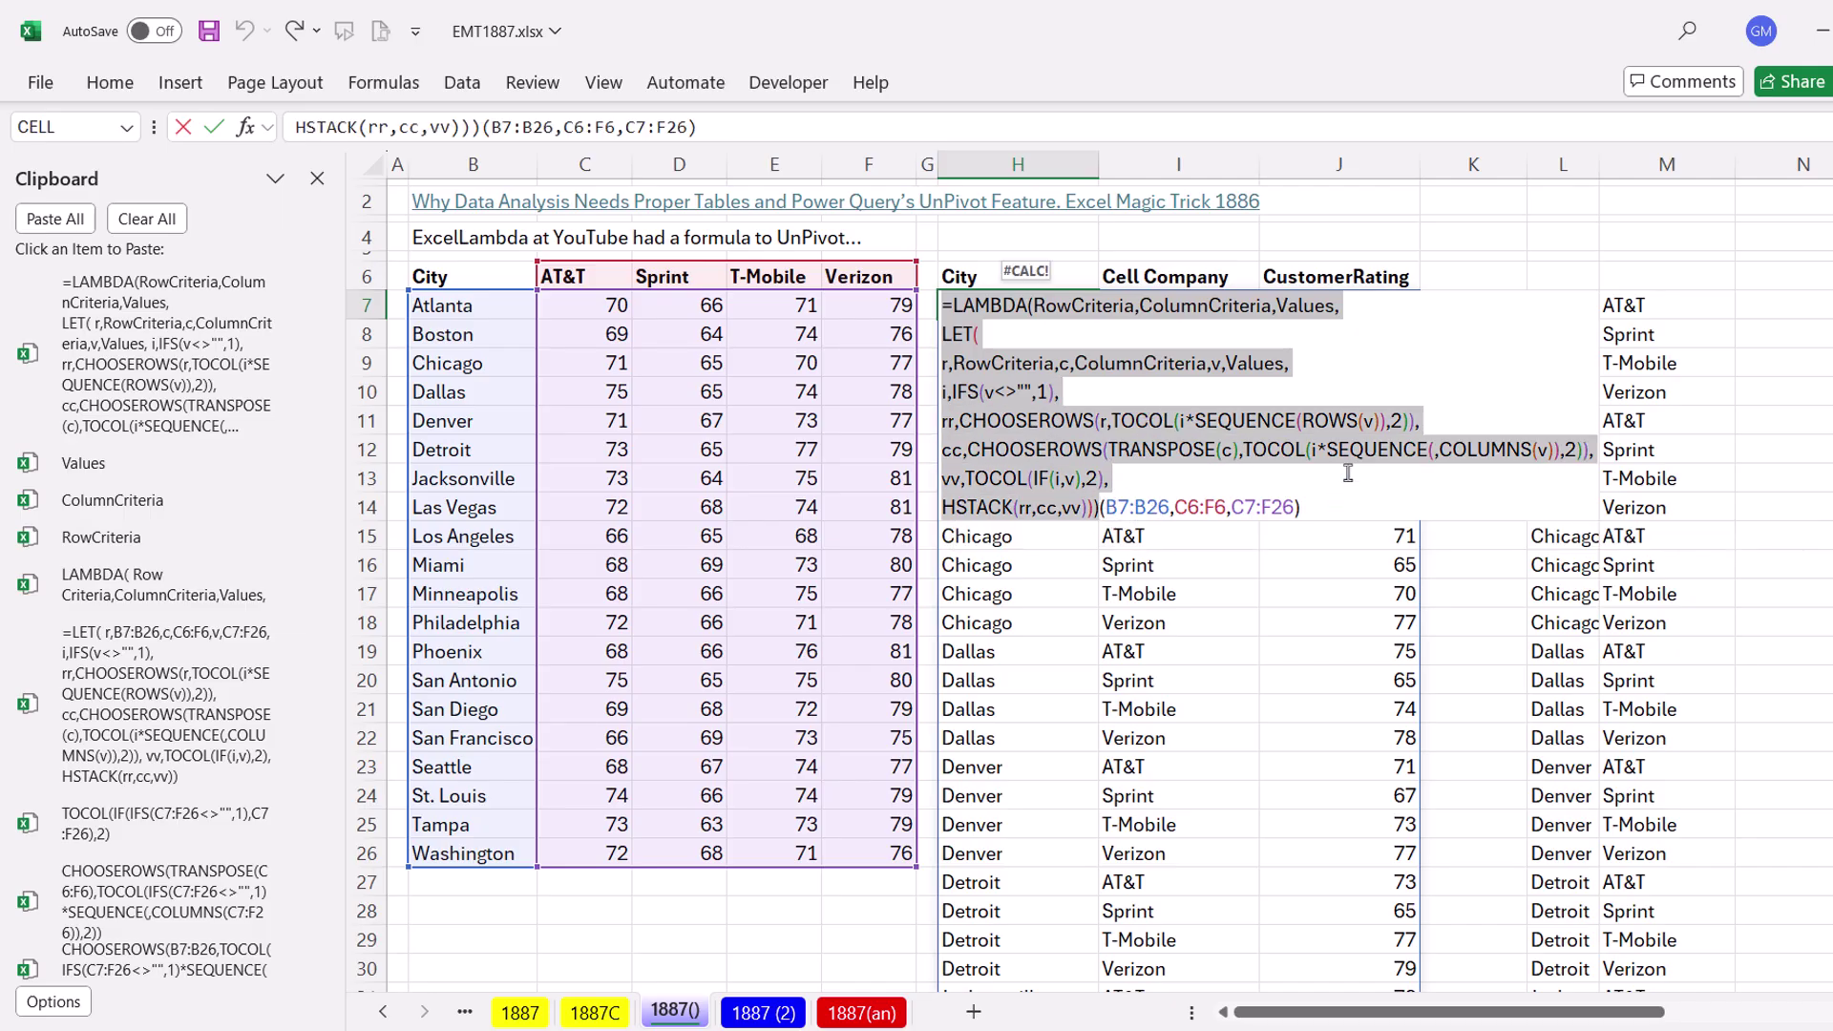
pyautogui.hotkey('ctrl', 'c')
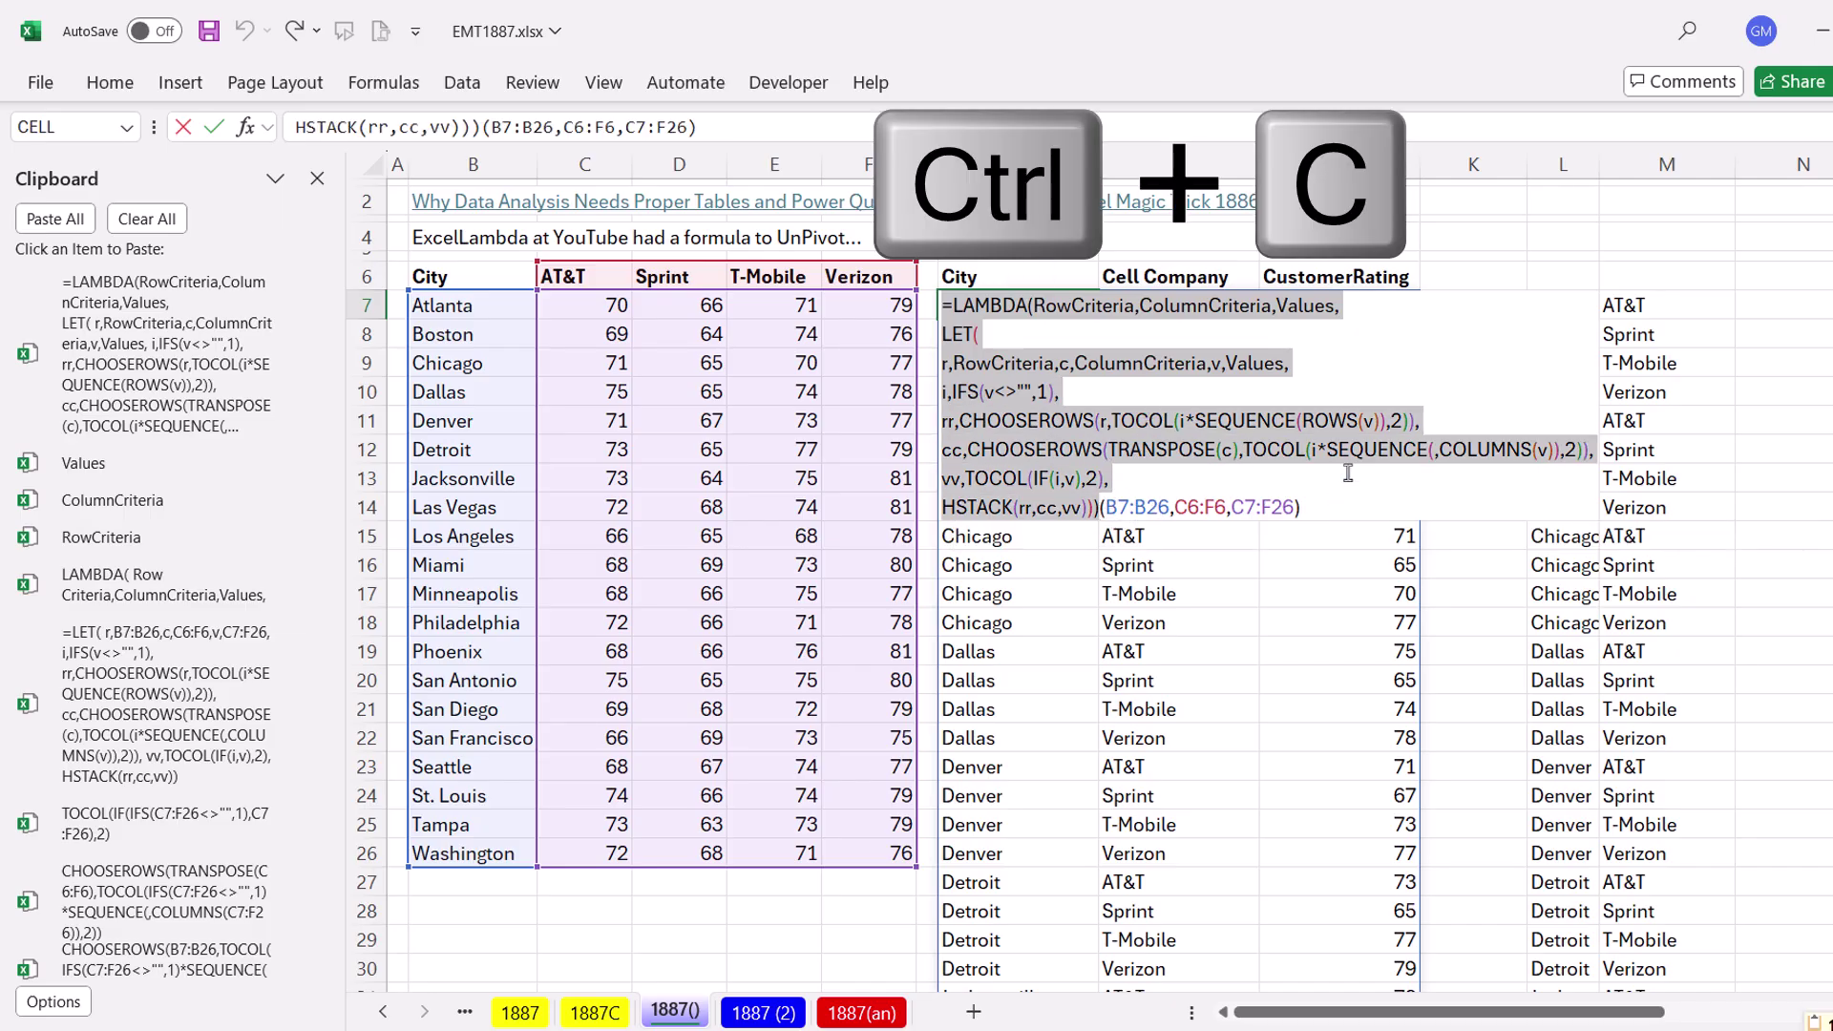
pyautogui.press('Escape')
# Define a new name UnPivot whose Refers to is the pasted LAMBDA formula
pyautogui.hotkey('ctrl', 'F3')
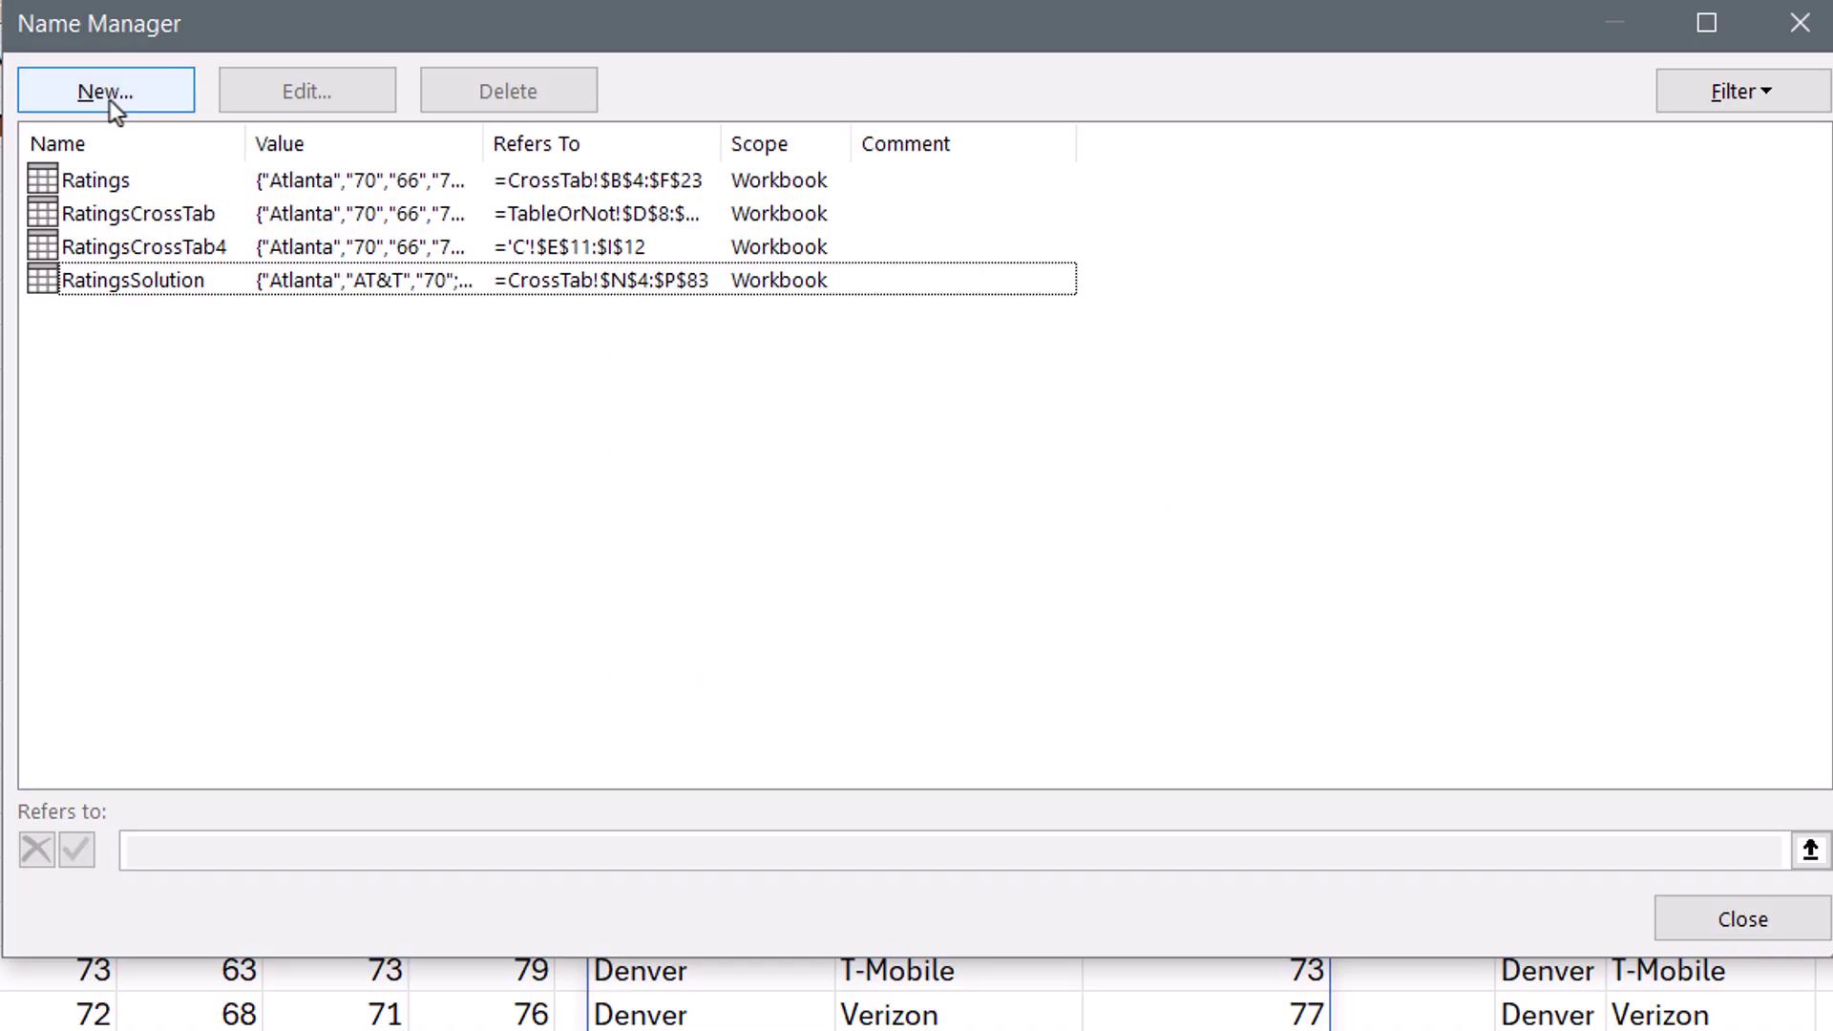
pyautogui.click(108, 99)
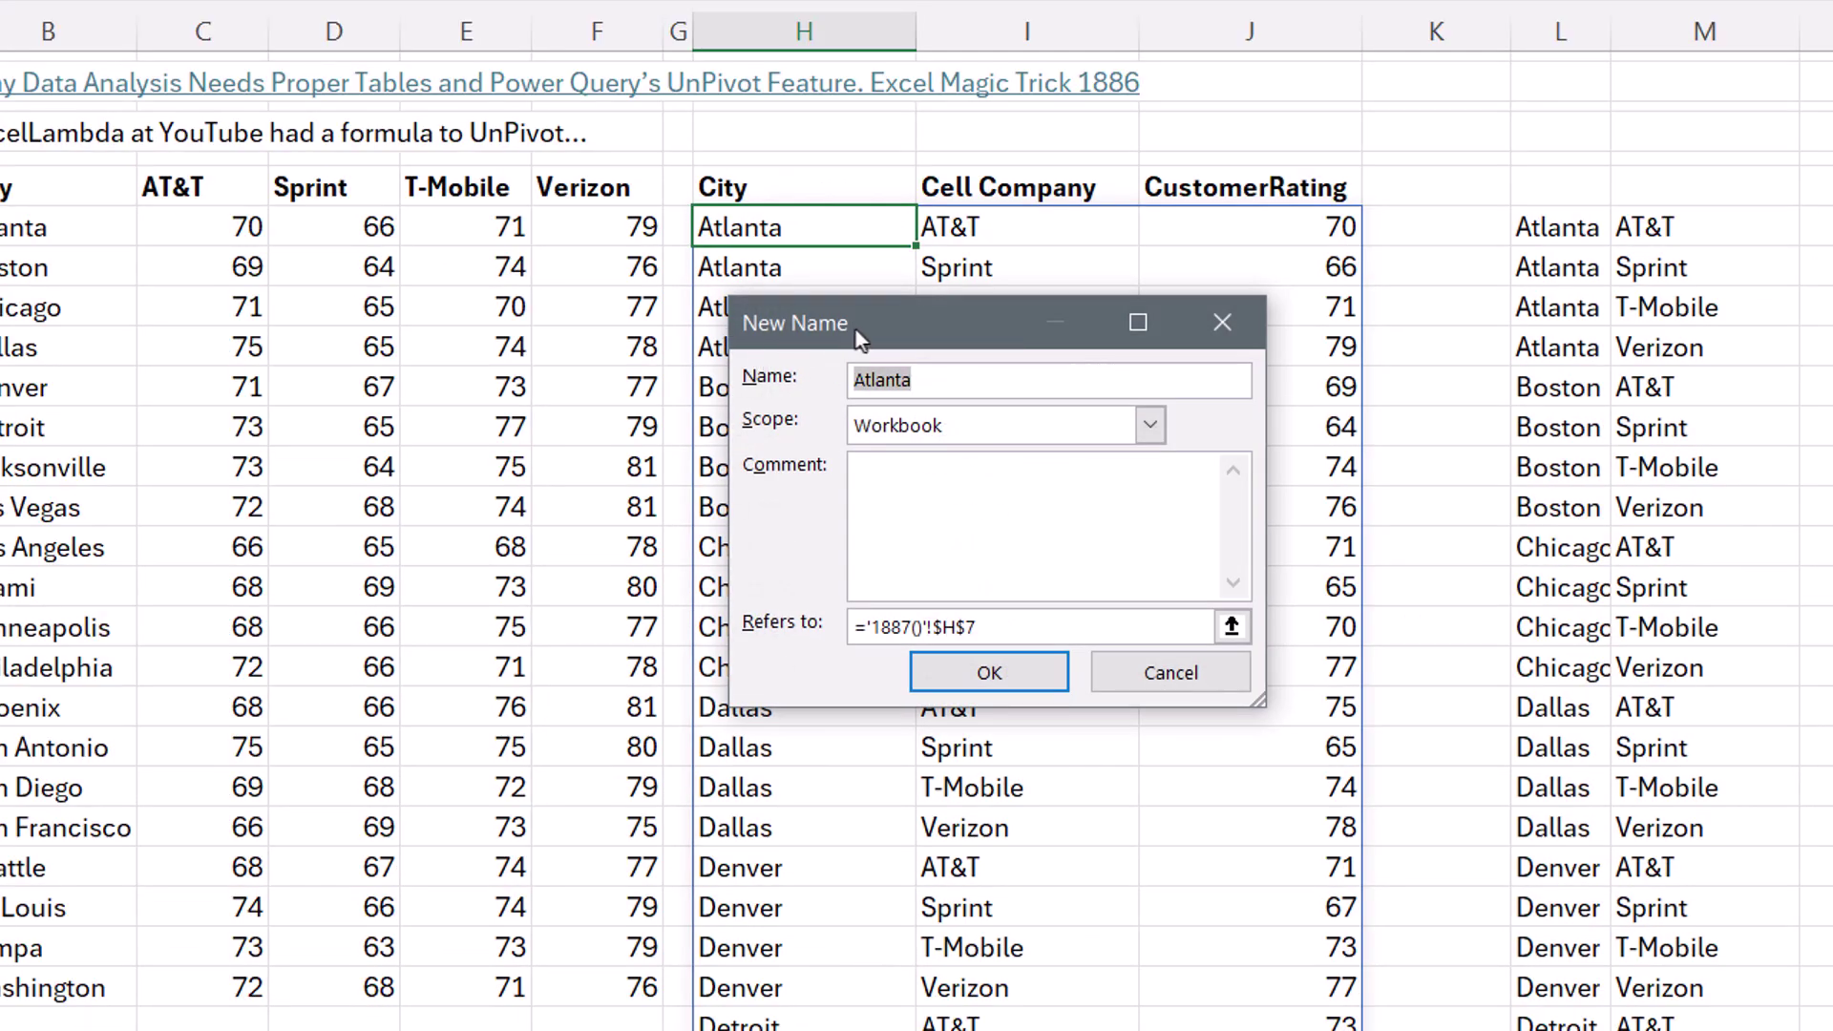
pyautogui.moveTo(859, 339); pyautogui.dragTo(158, 166)
pyautogui.moveTo(557, 524); pyautogui.dragTo(1766, 1010)
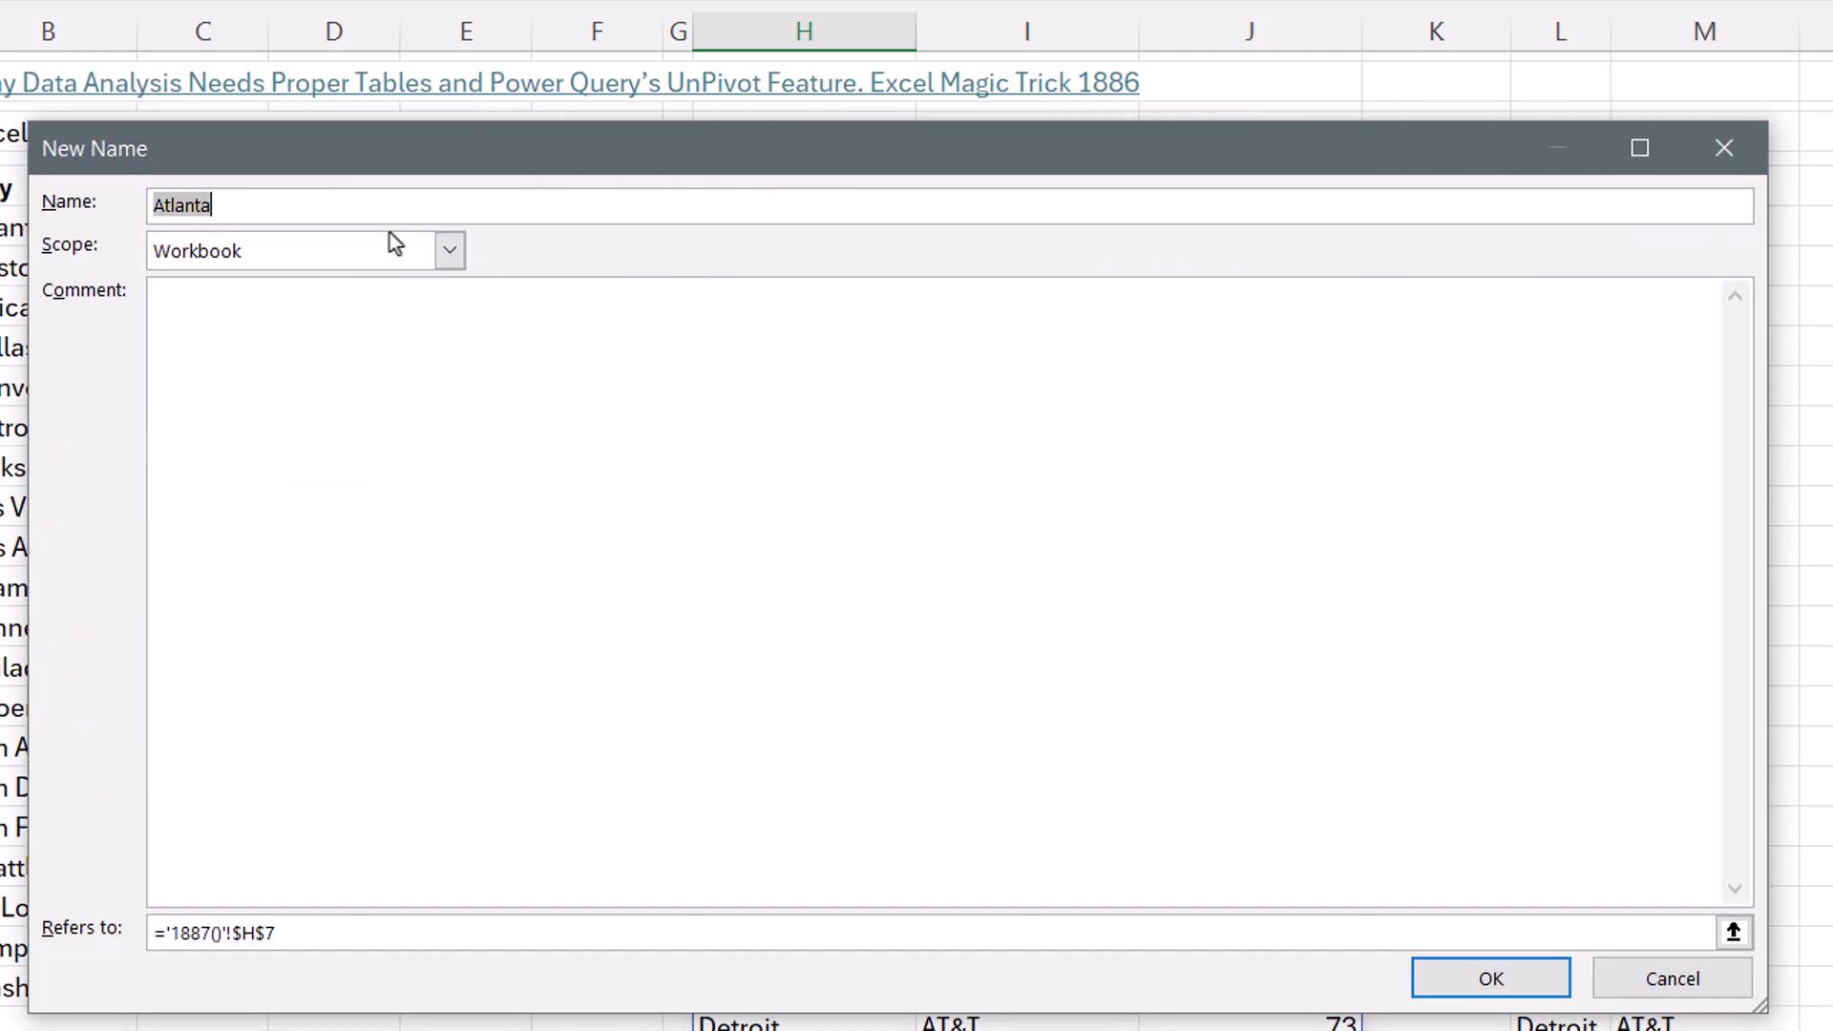
pyautogui.write('UnPivot')
pyautogui.moveTo(307, 937); pyautogui.dragTo(154, 933)
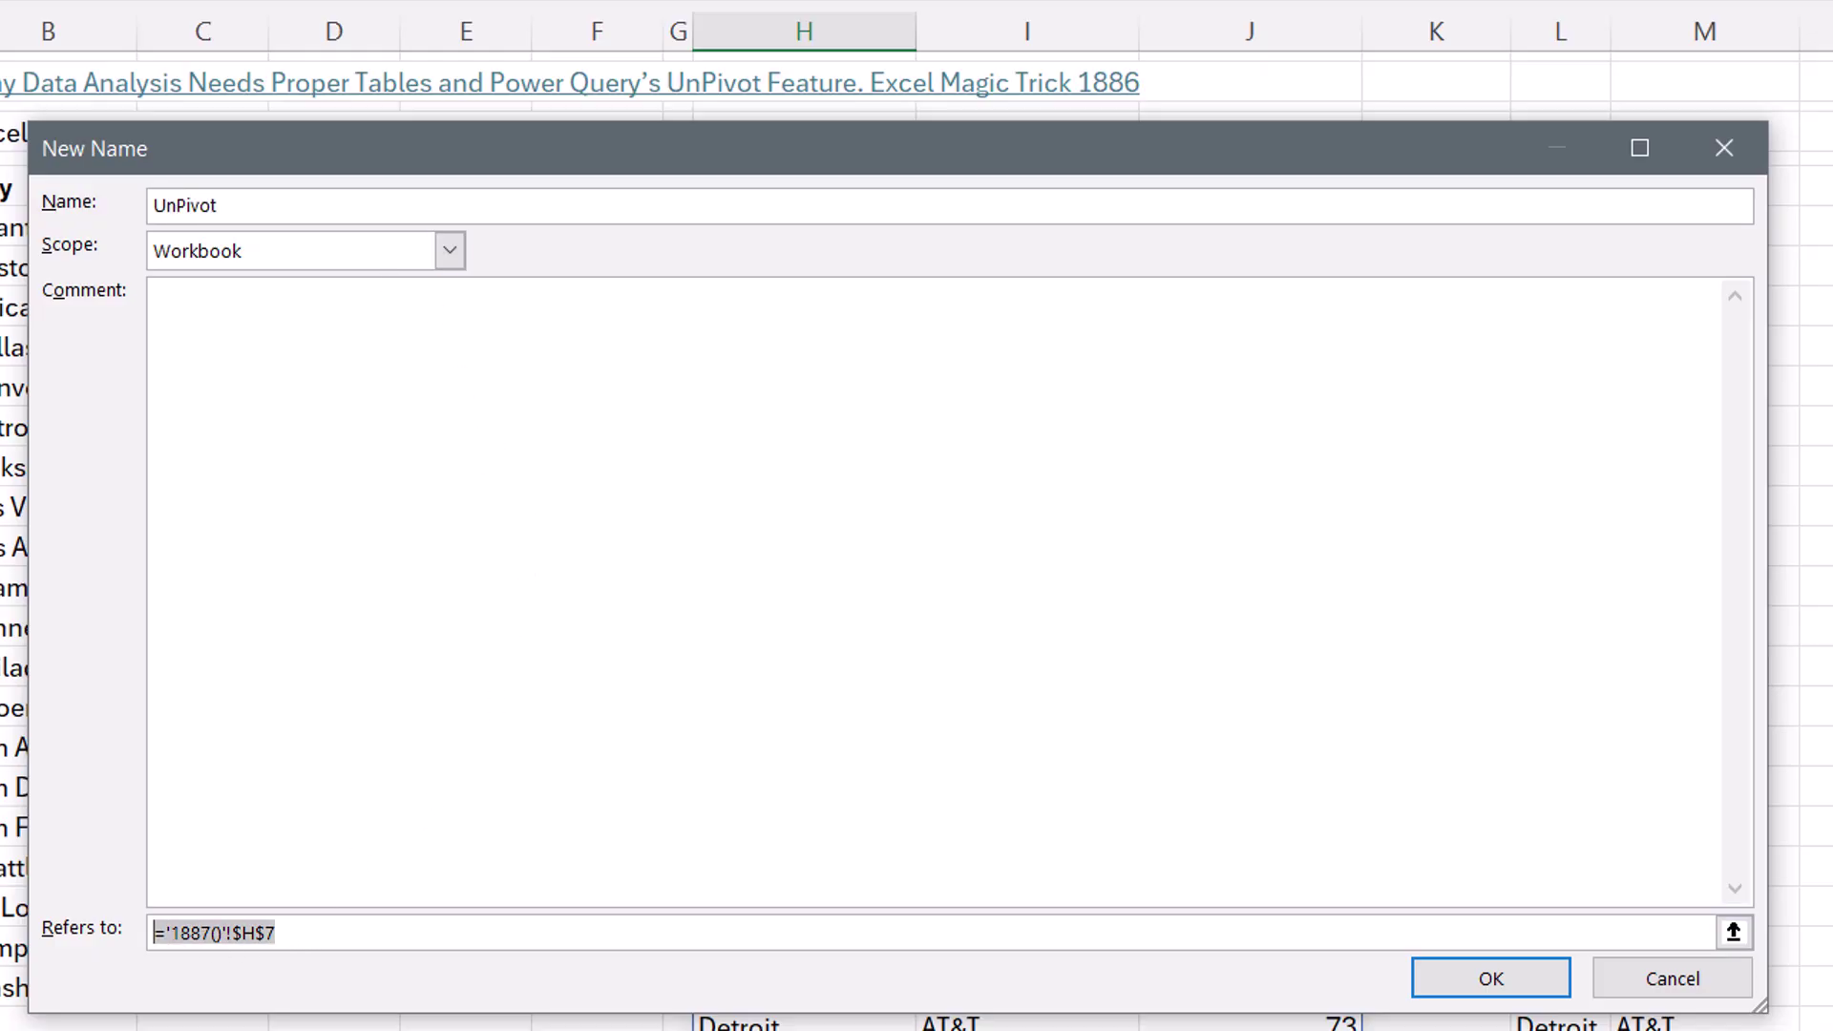
pyautogui.press('Delete')
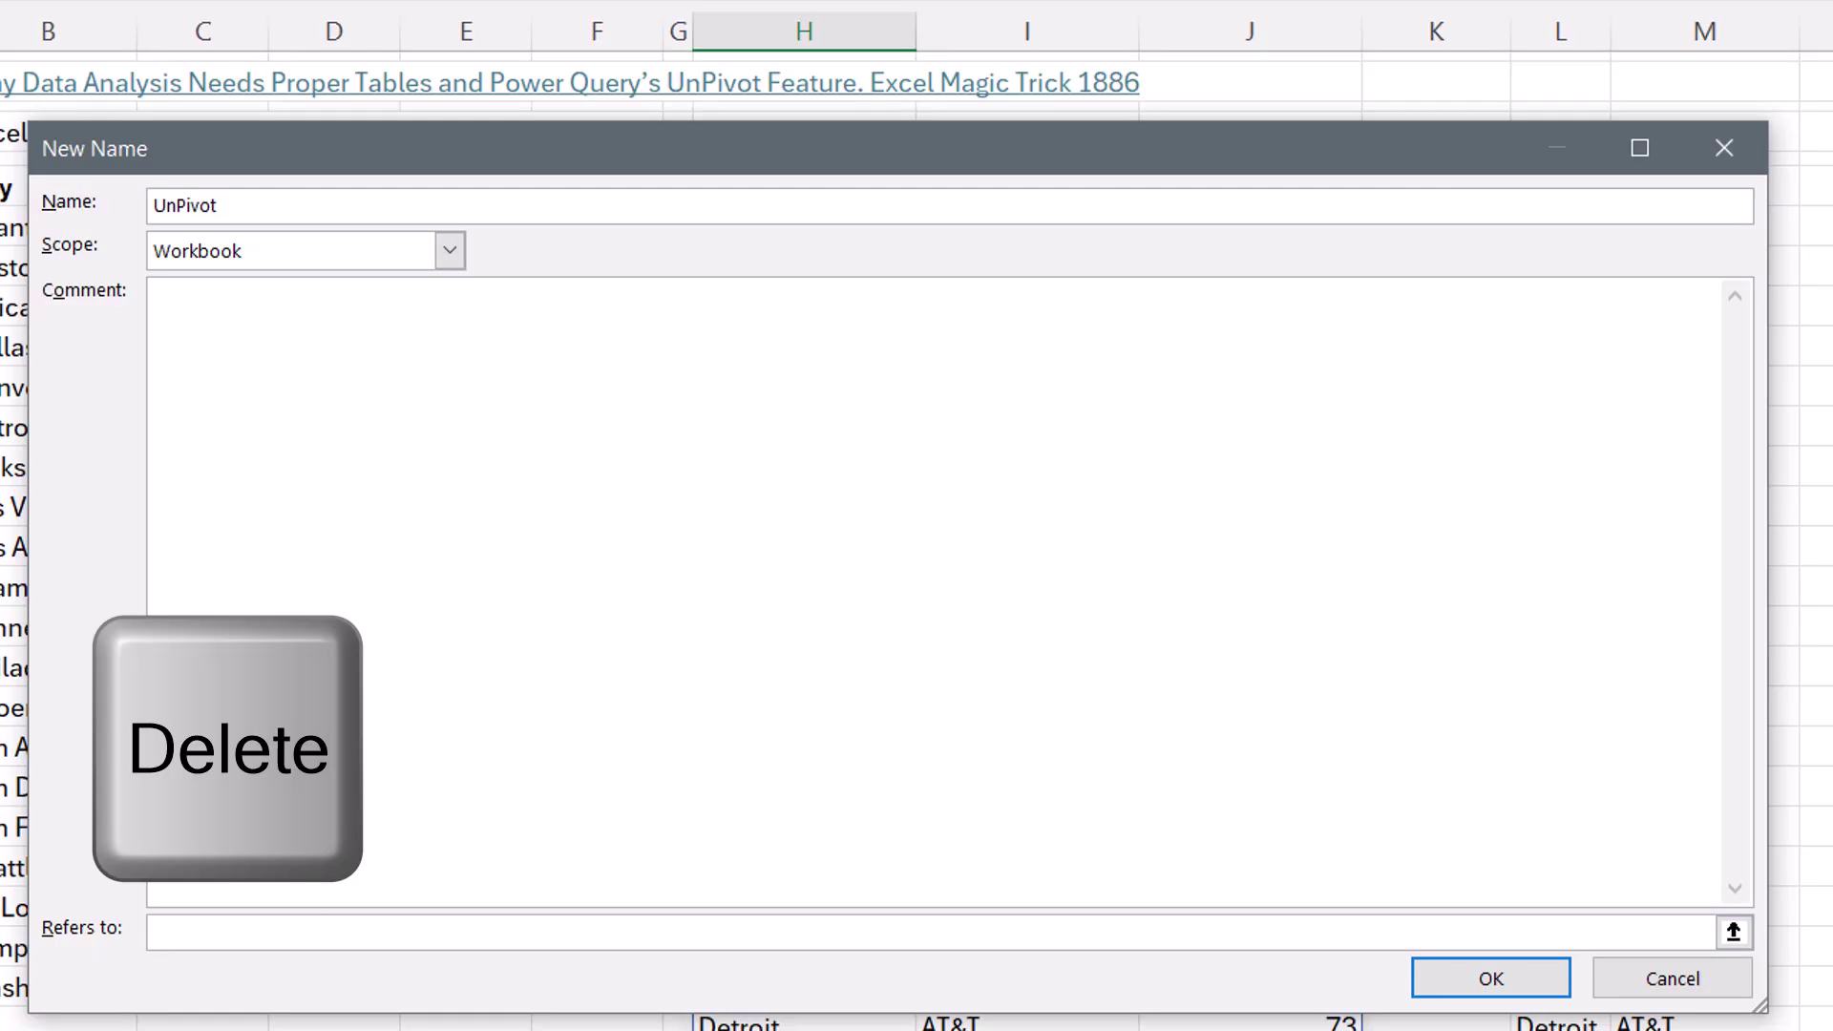
pyautogui.hotkey('ctrl', 'v')
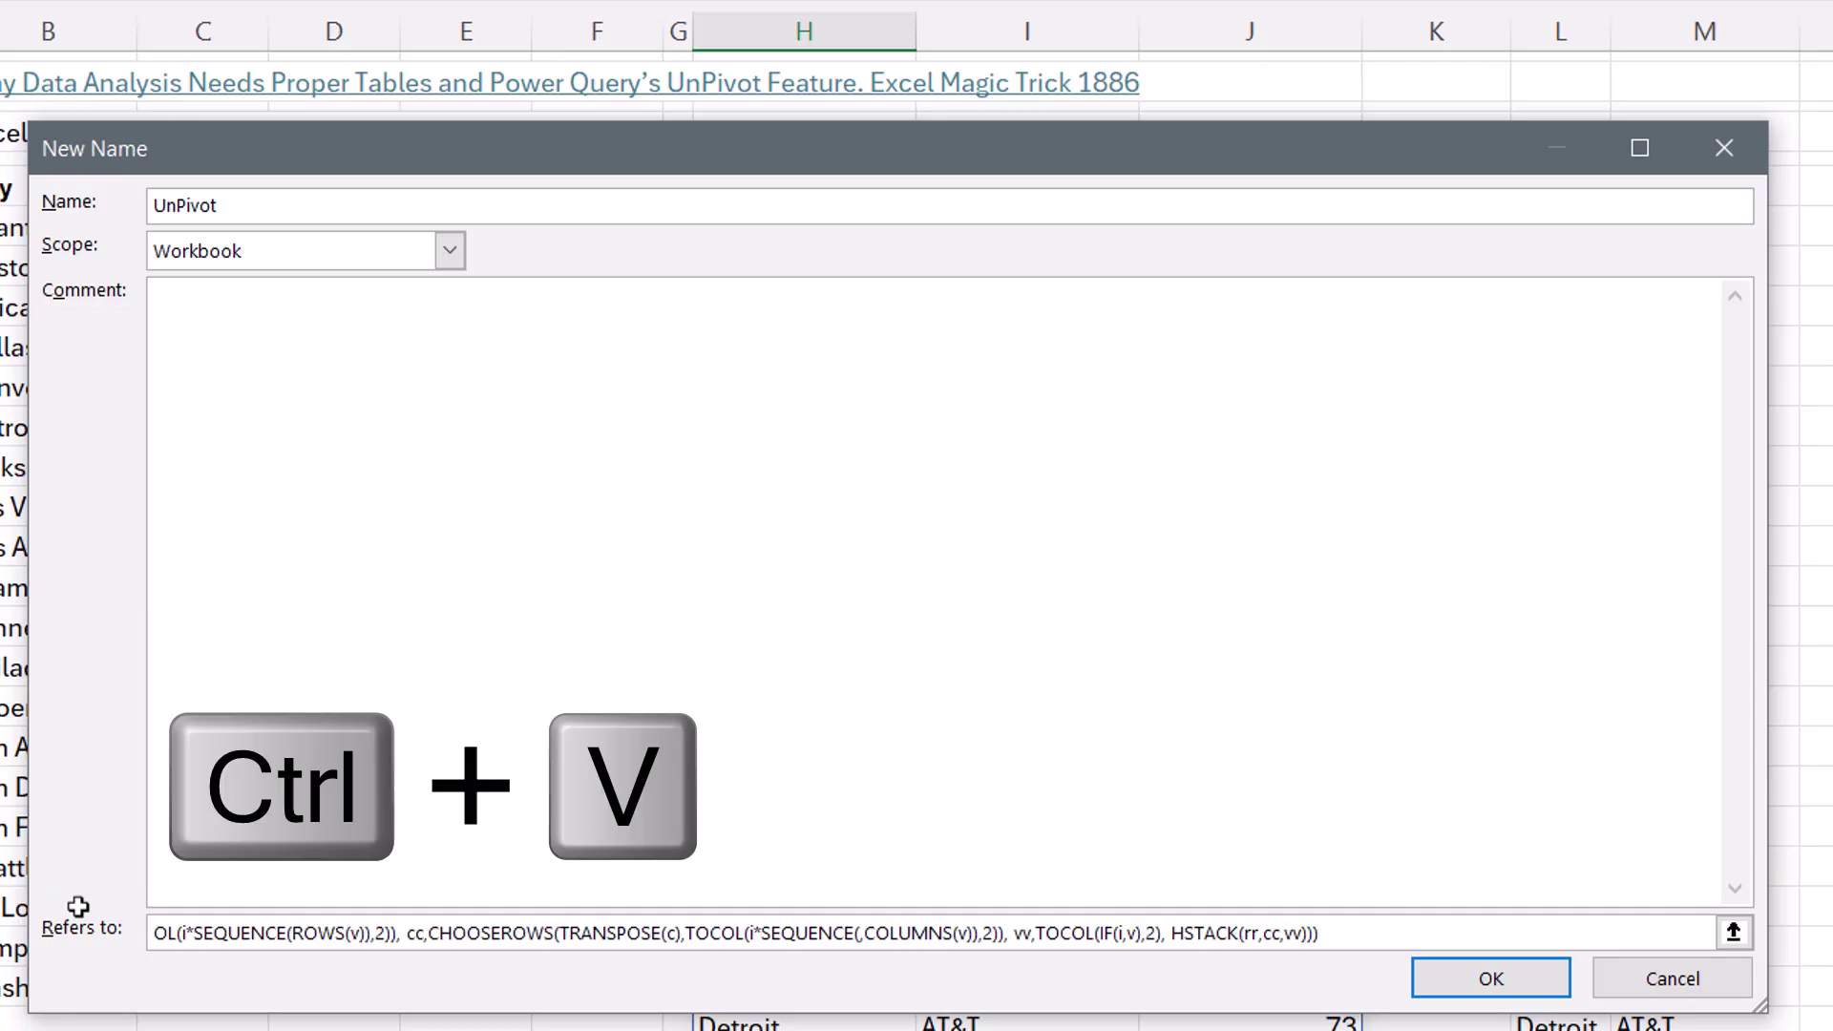
# Add the comment 'This function will unPivot a cross tabulated table.' and save the UnPivot name
pyautogui.moveTo(1322, 933); pyautogui.dragTo(35, 702)
pyautogui.click(275, 364)
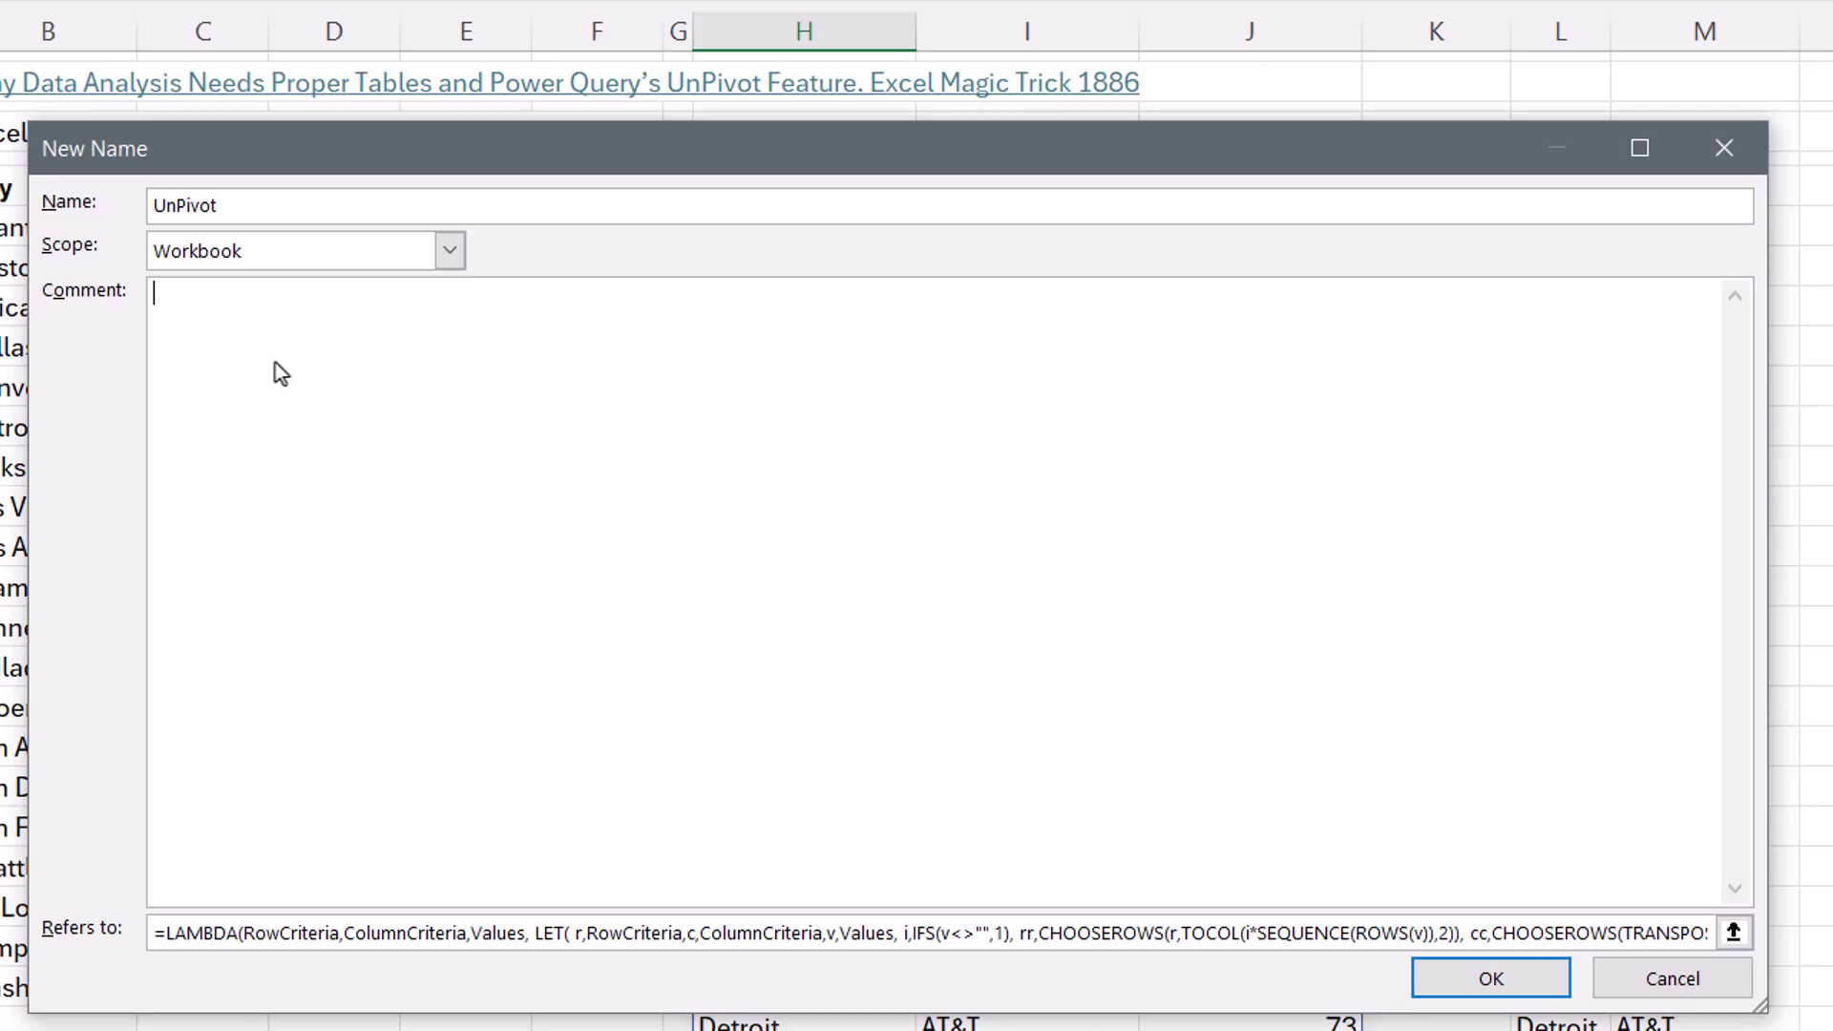
pyautogui.write('This function will unPivot a cross tabulated table.')
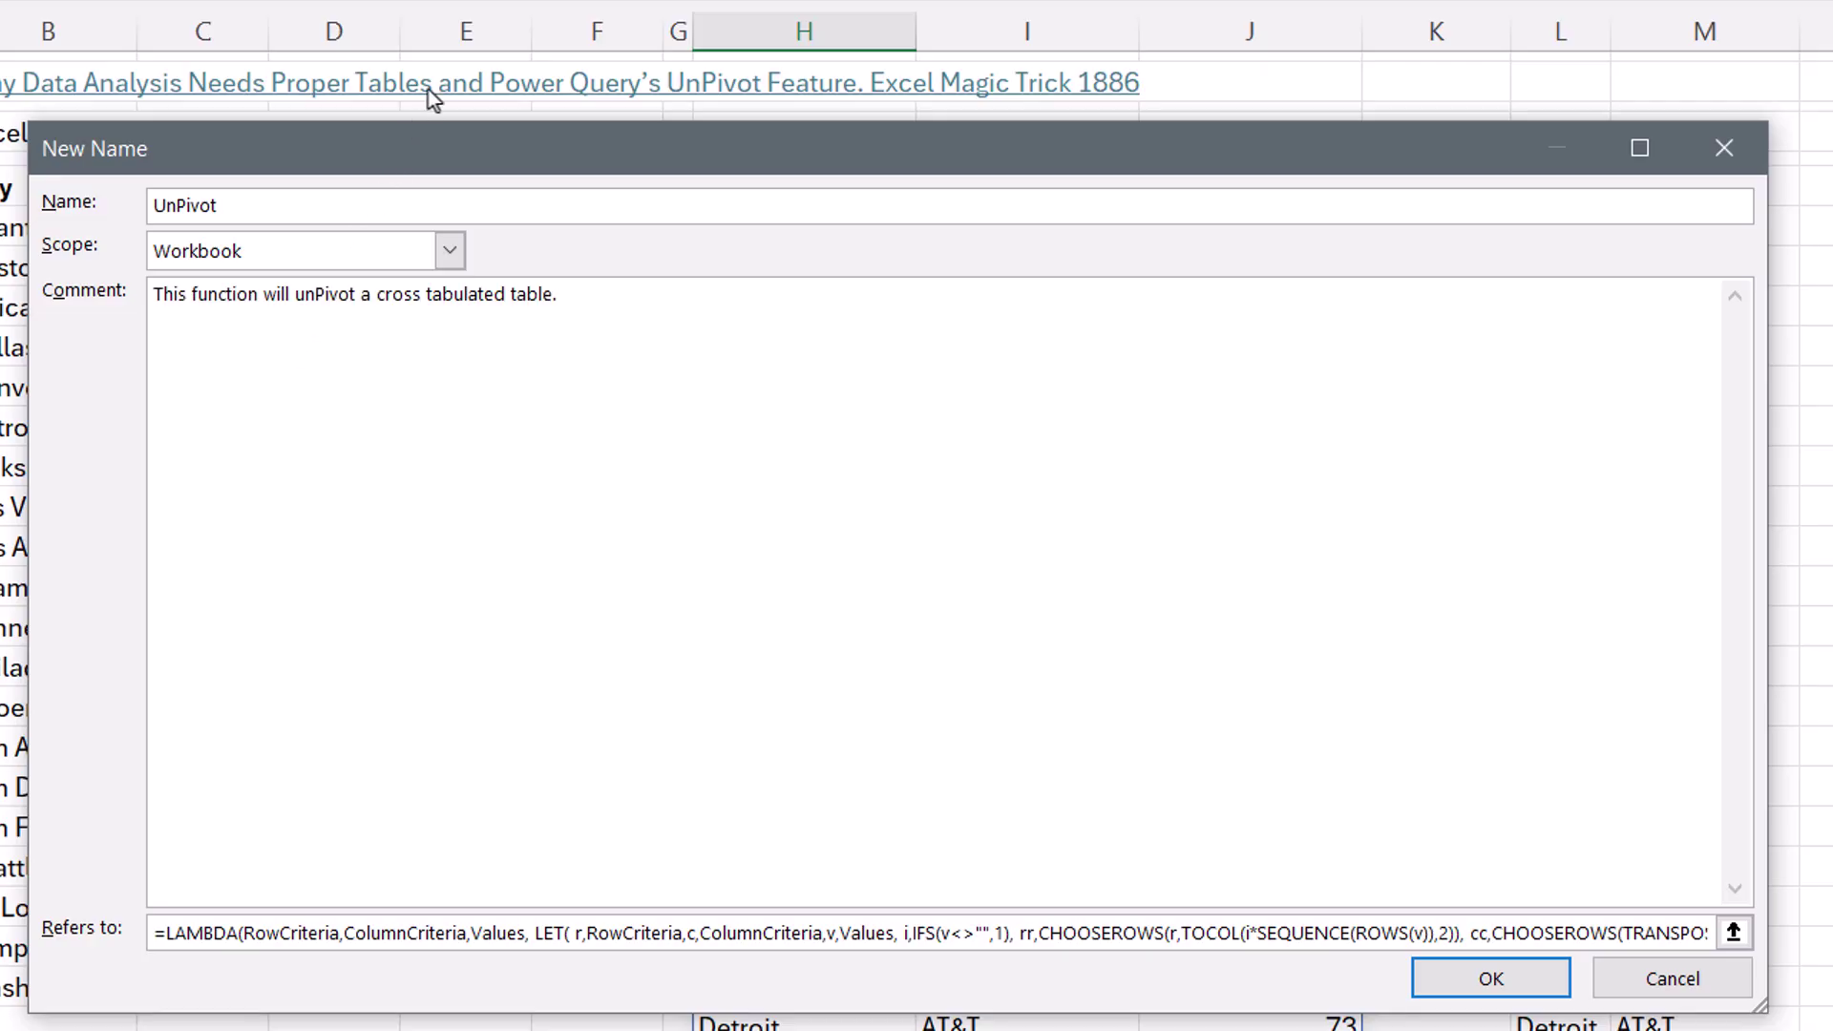
pyautogui.click(1489, 983)
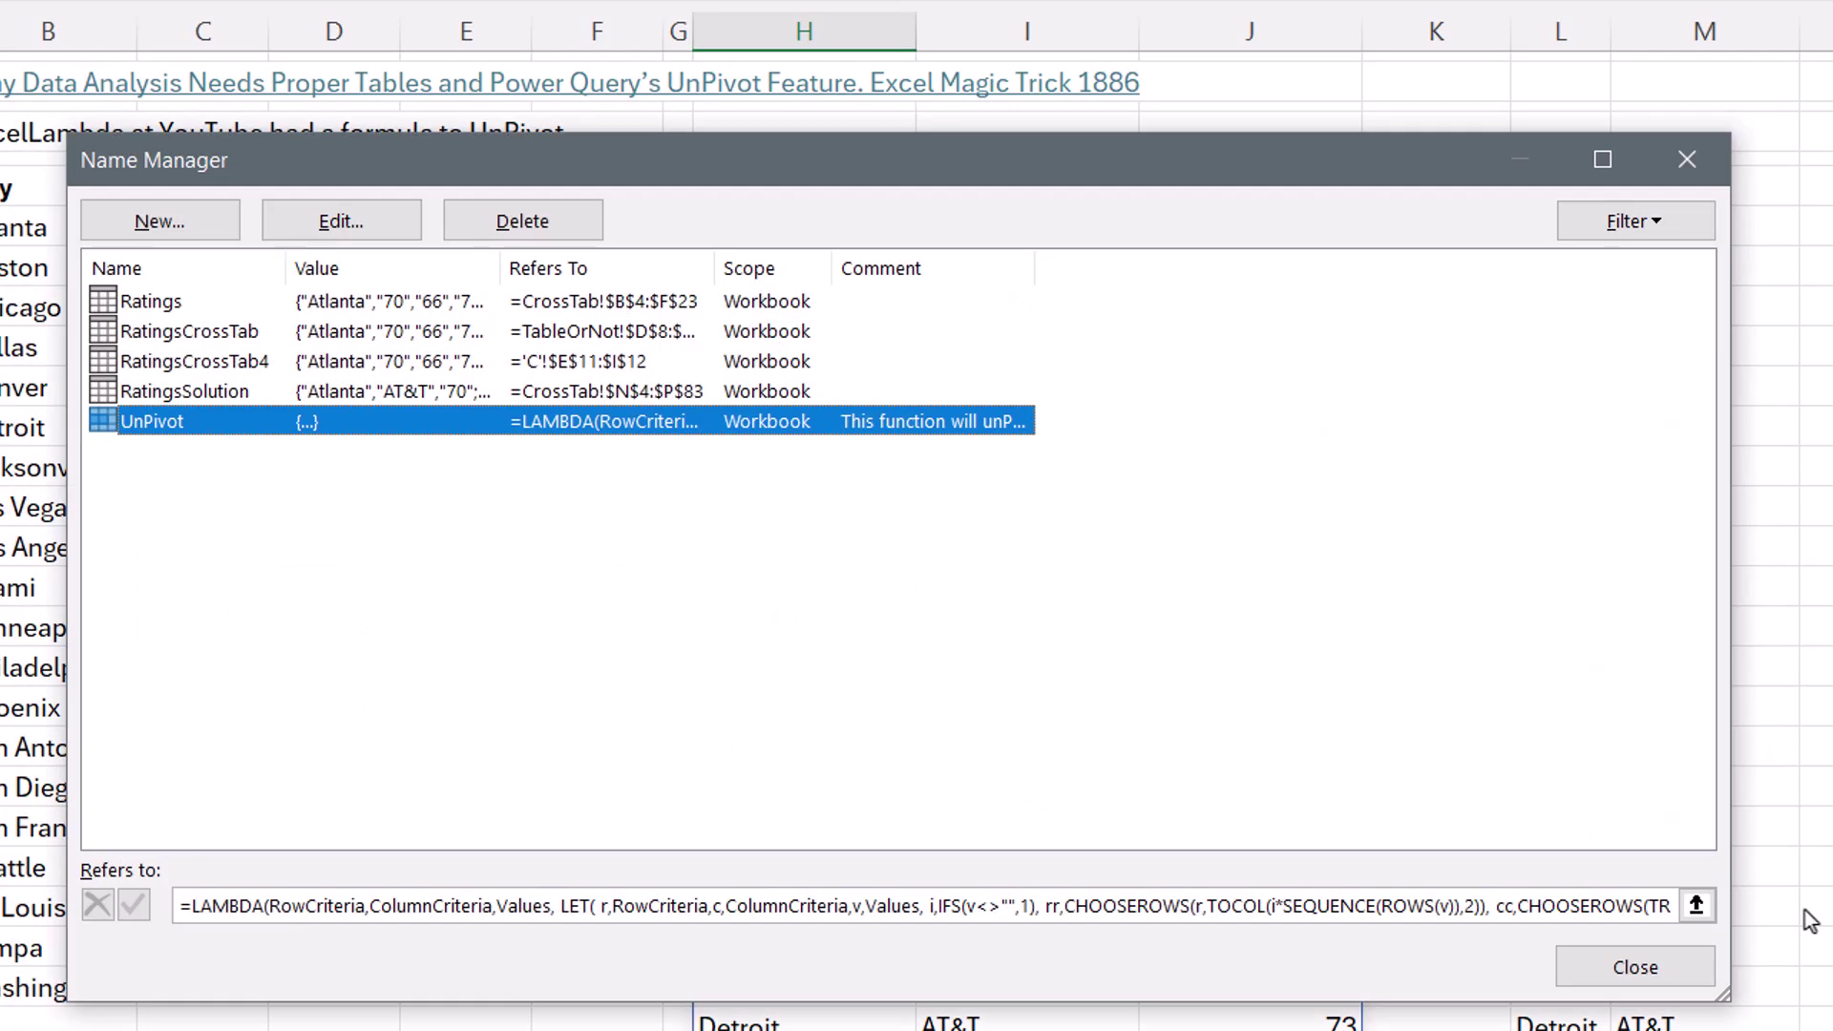
pyautogui.click(1650, 970)
# Enter =UnPivot(B7:B26,C6:F6,C7:F26) in B28, then test blanking Atlanta's ratings and undo
pyautogui.click(103, 636)
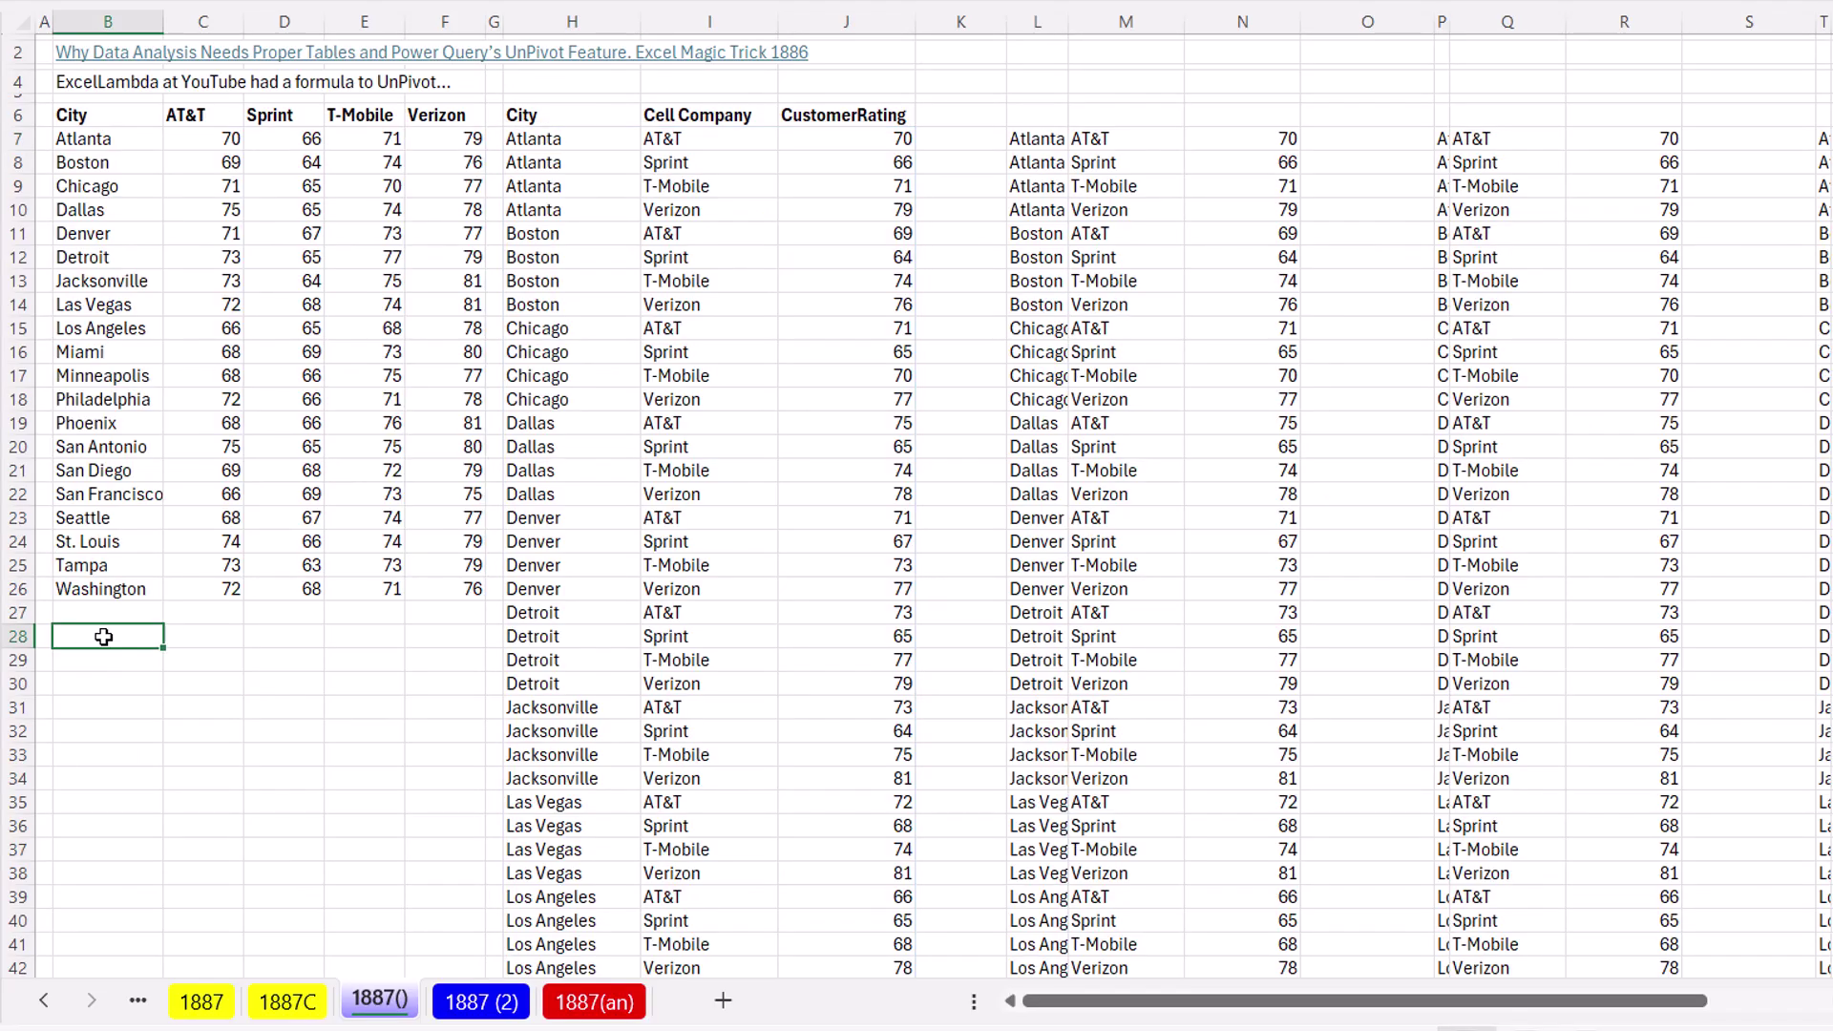
pyautogui.write('=unp')
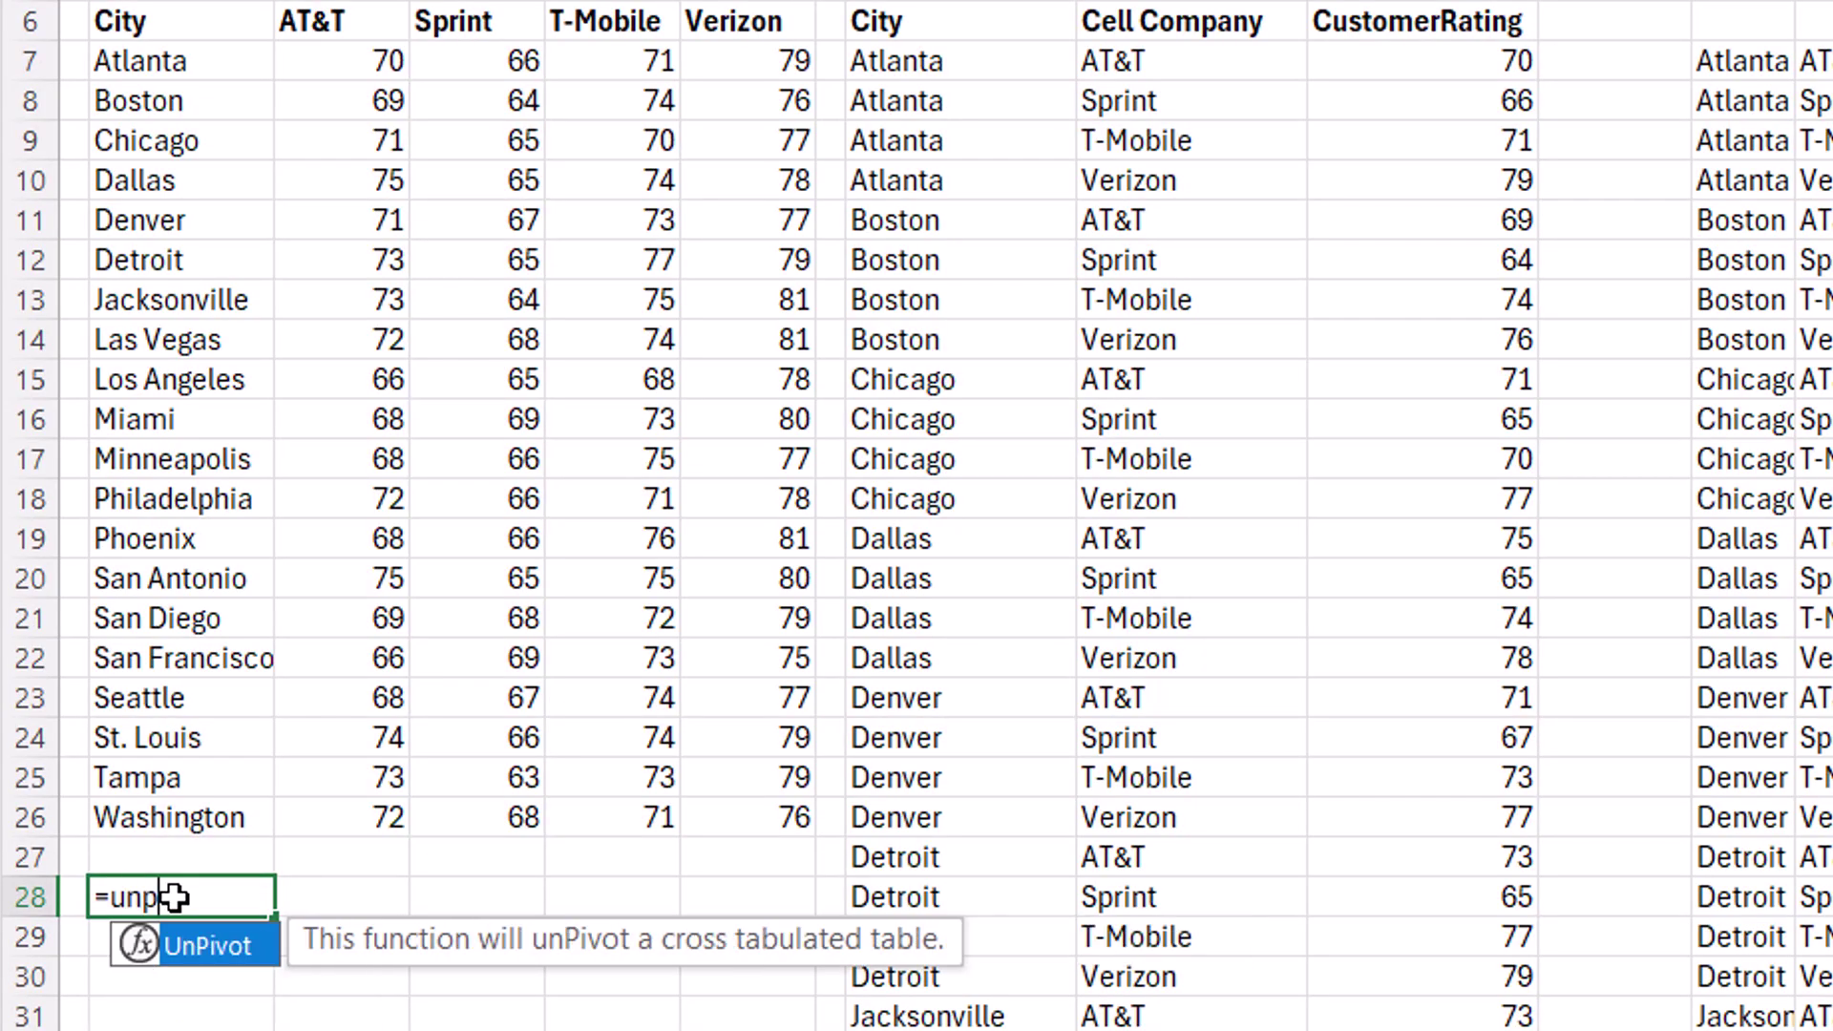
pyautogui.press('Tab')
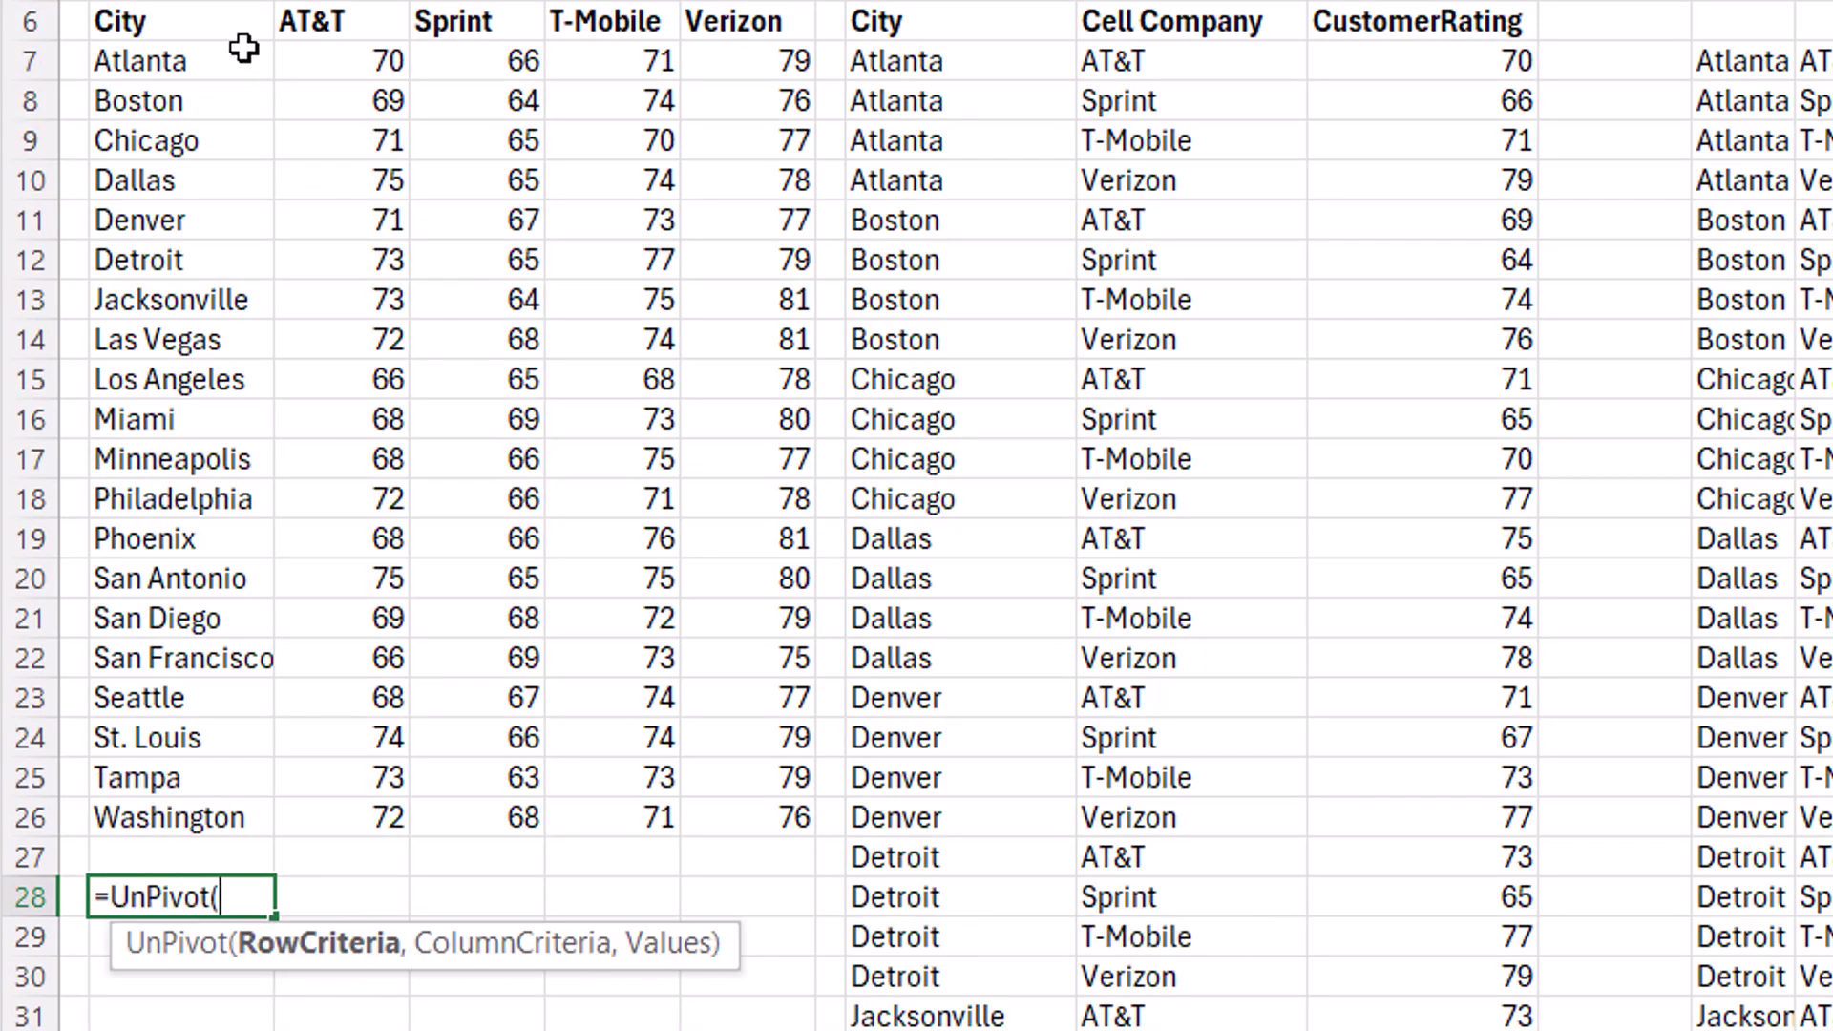
pyautogui.moveTo(195, 61); pyautogui.dragTo(205, 821)
pyautogui.write(',')
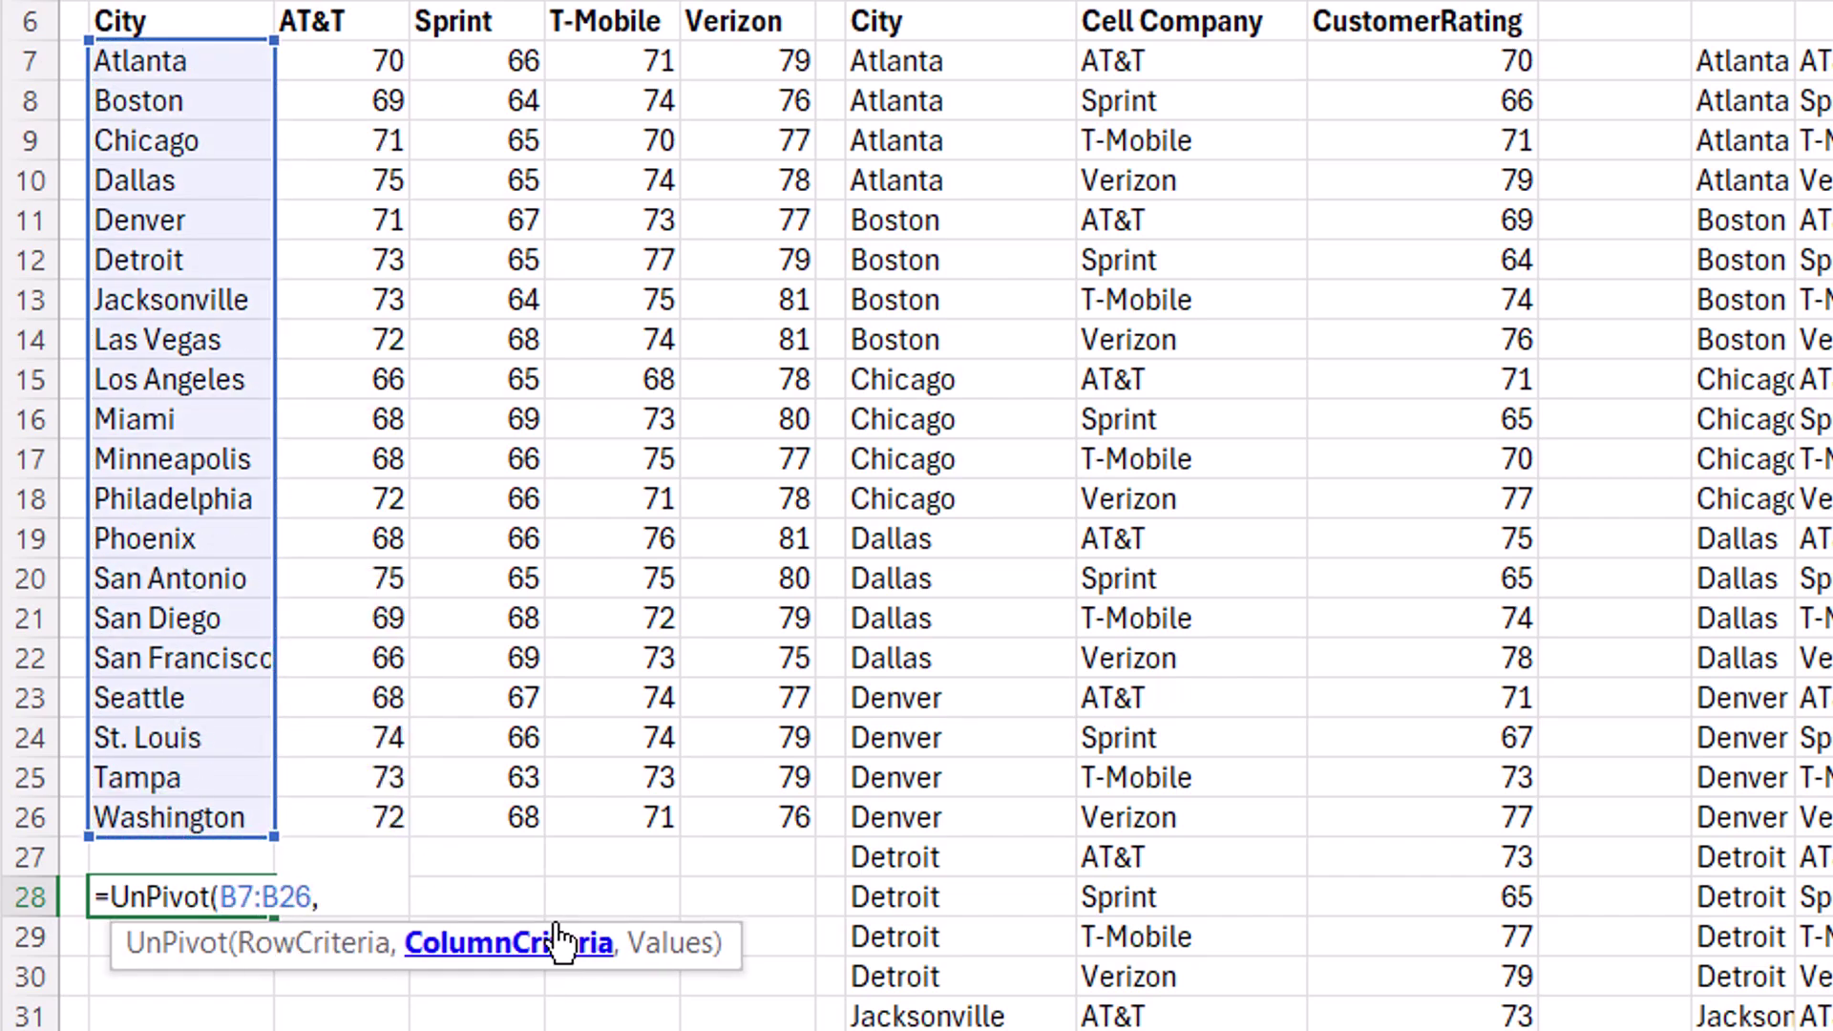
pyautogui.moveTo(303, 20); pyautogui.dragTo(787, 21)
pyautogui.write(',')
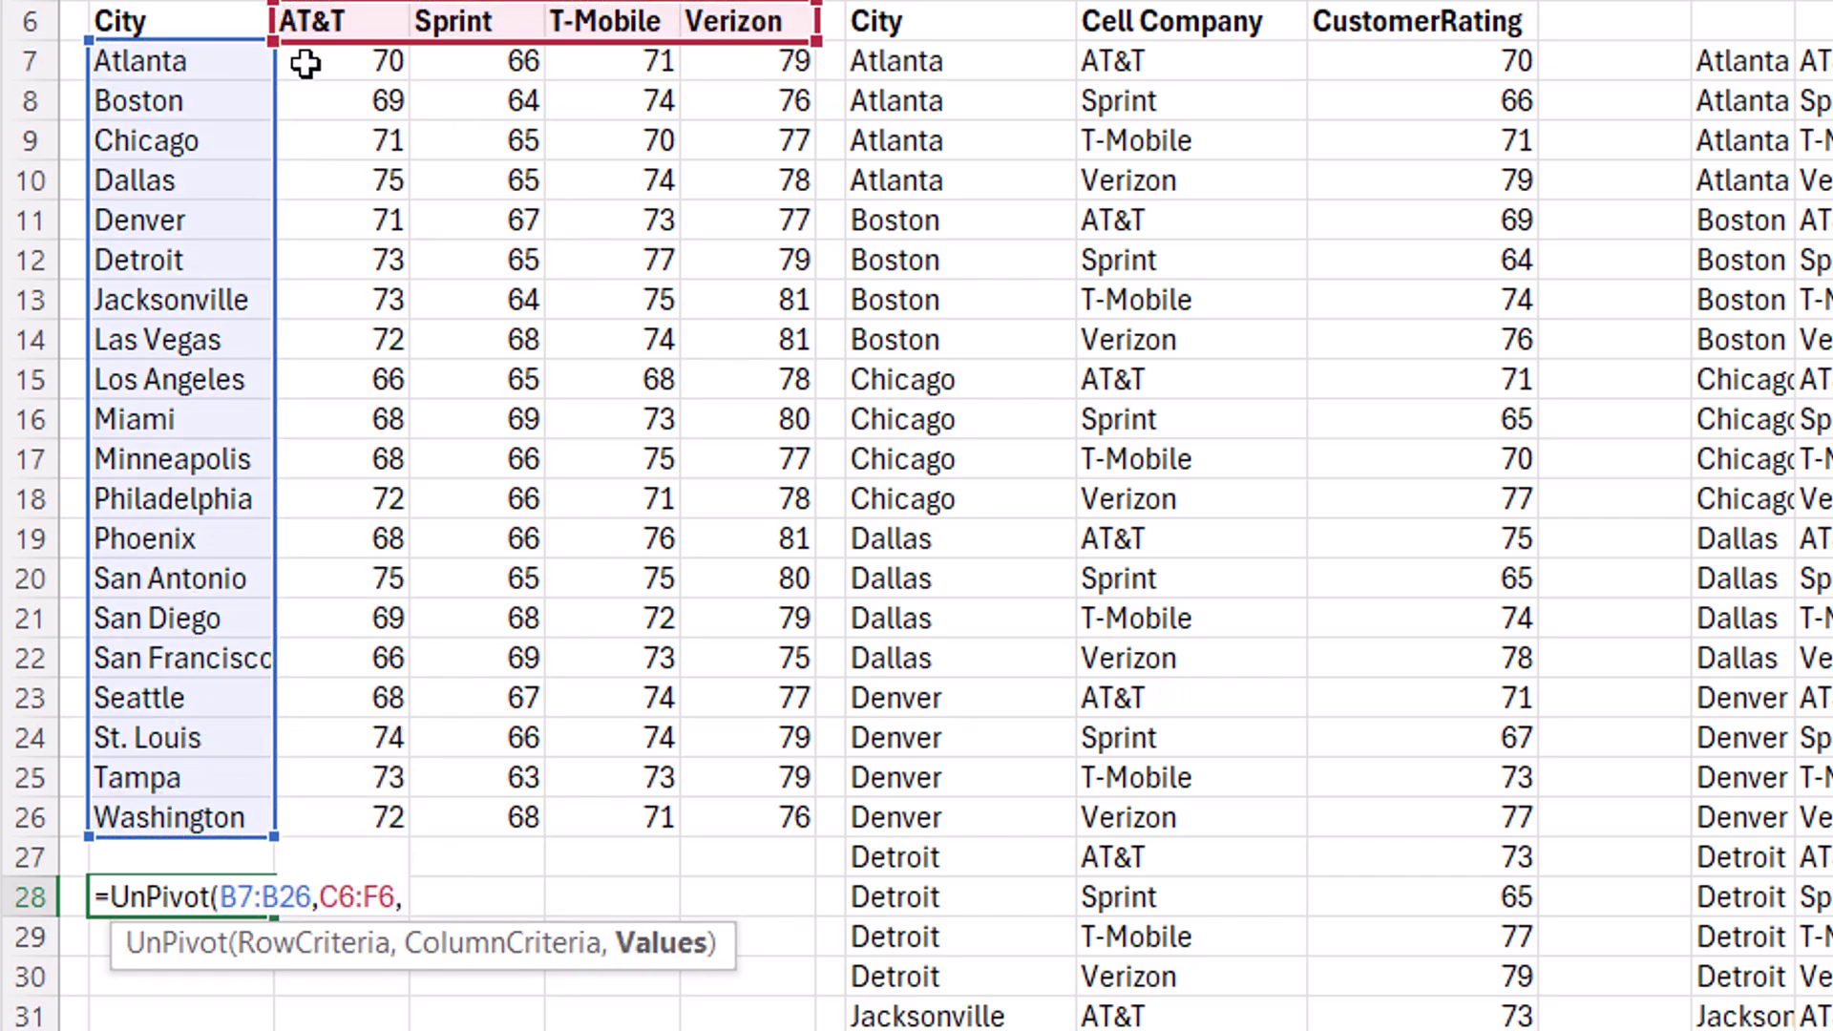
pyautogui.moveTo(291, 63); pyautogui.dragTo(725, 817)
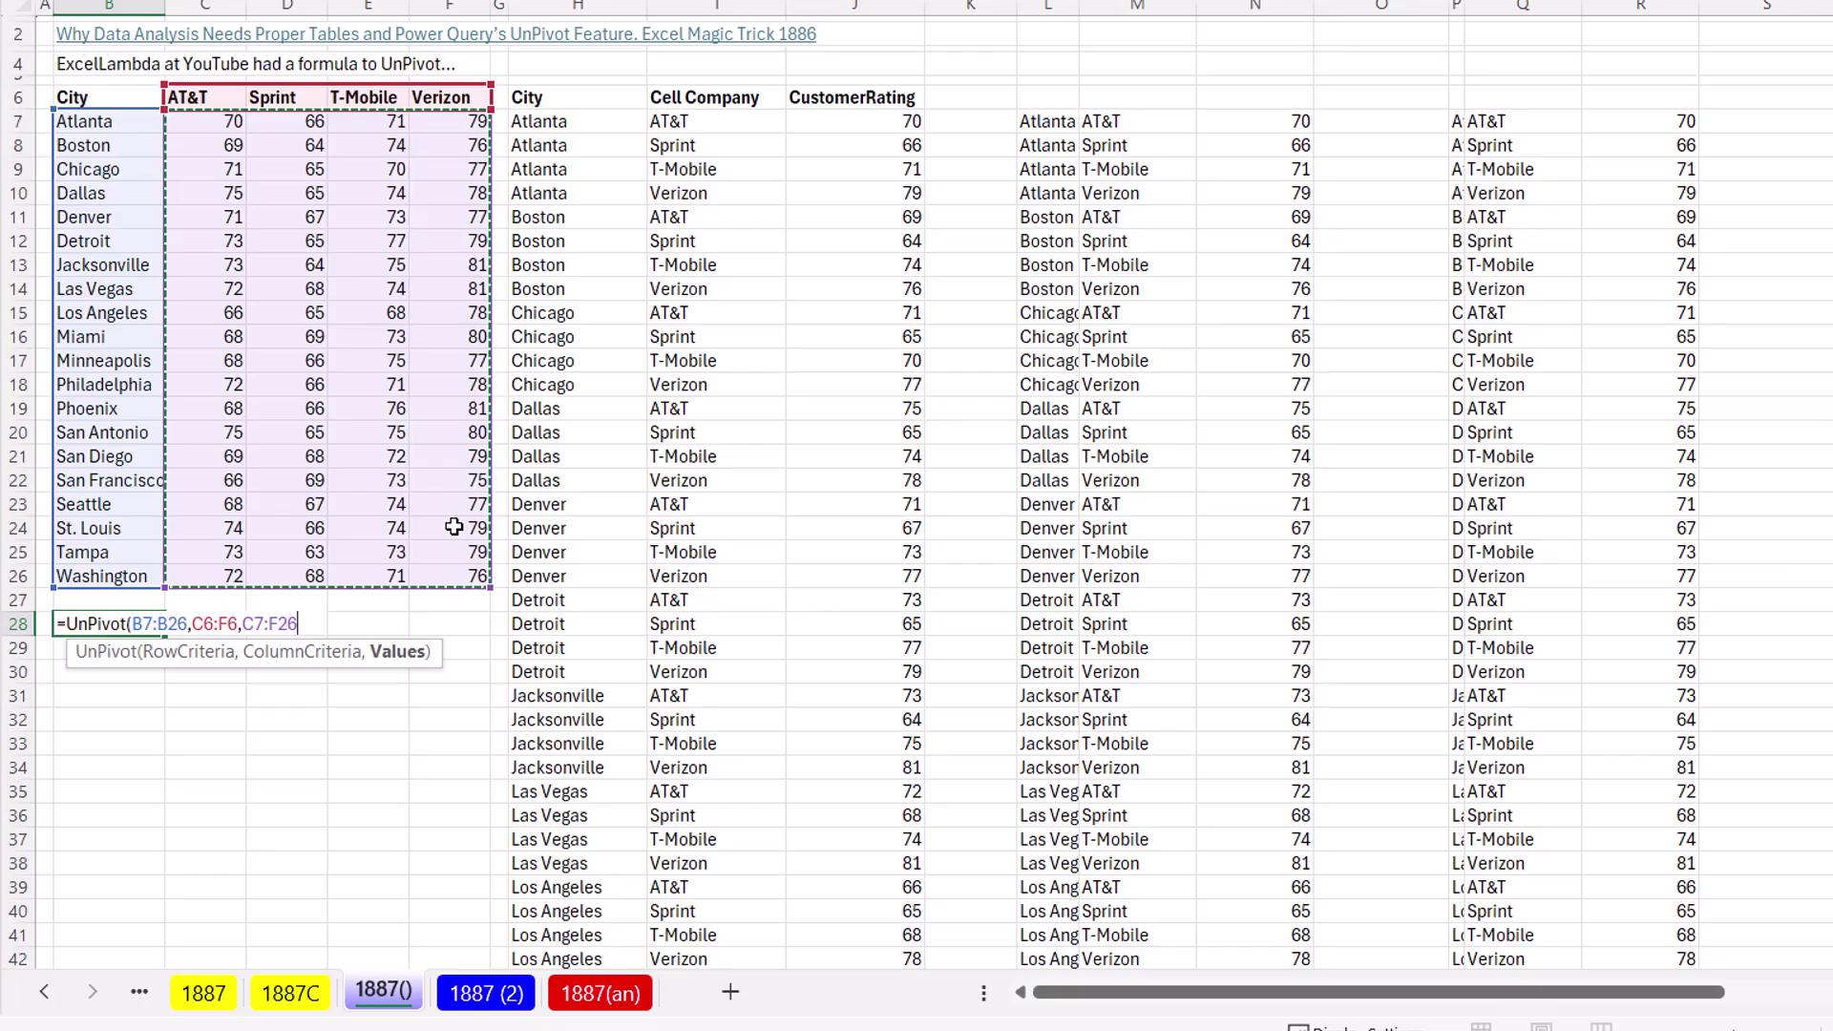
pyautogui.press('Return')
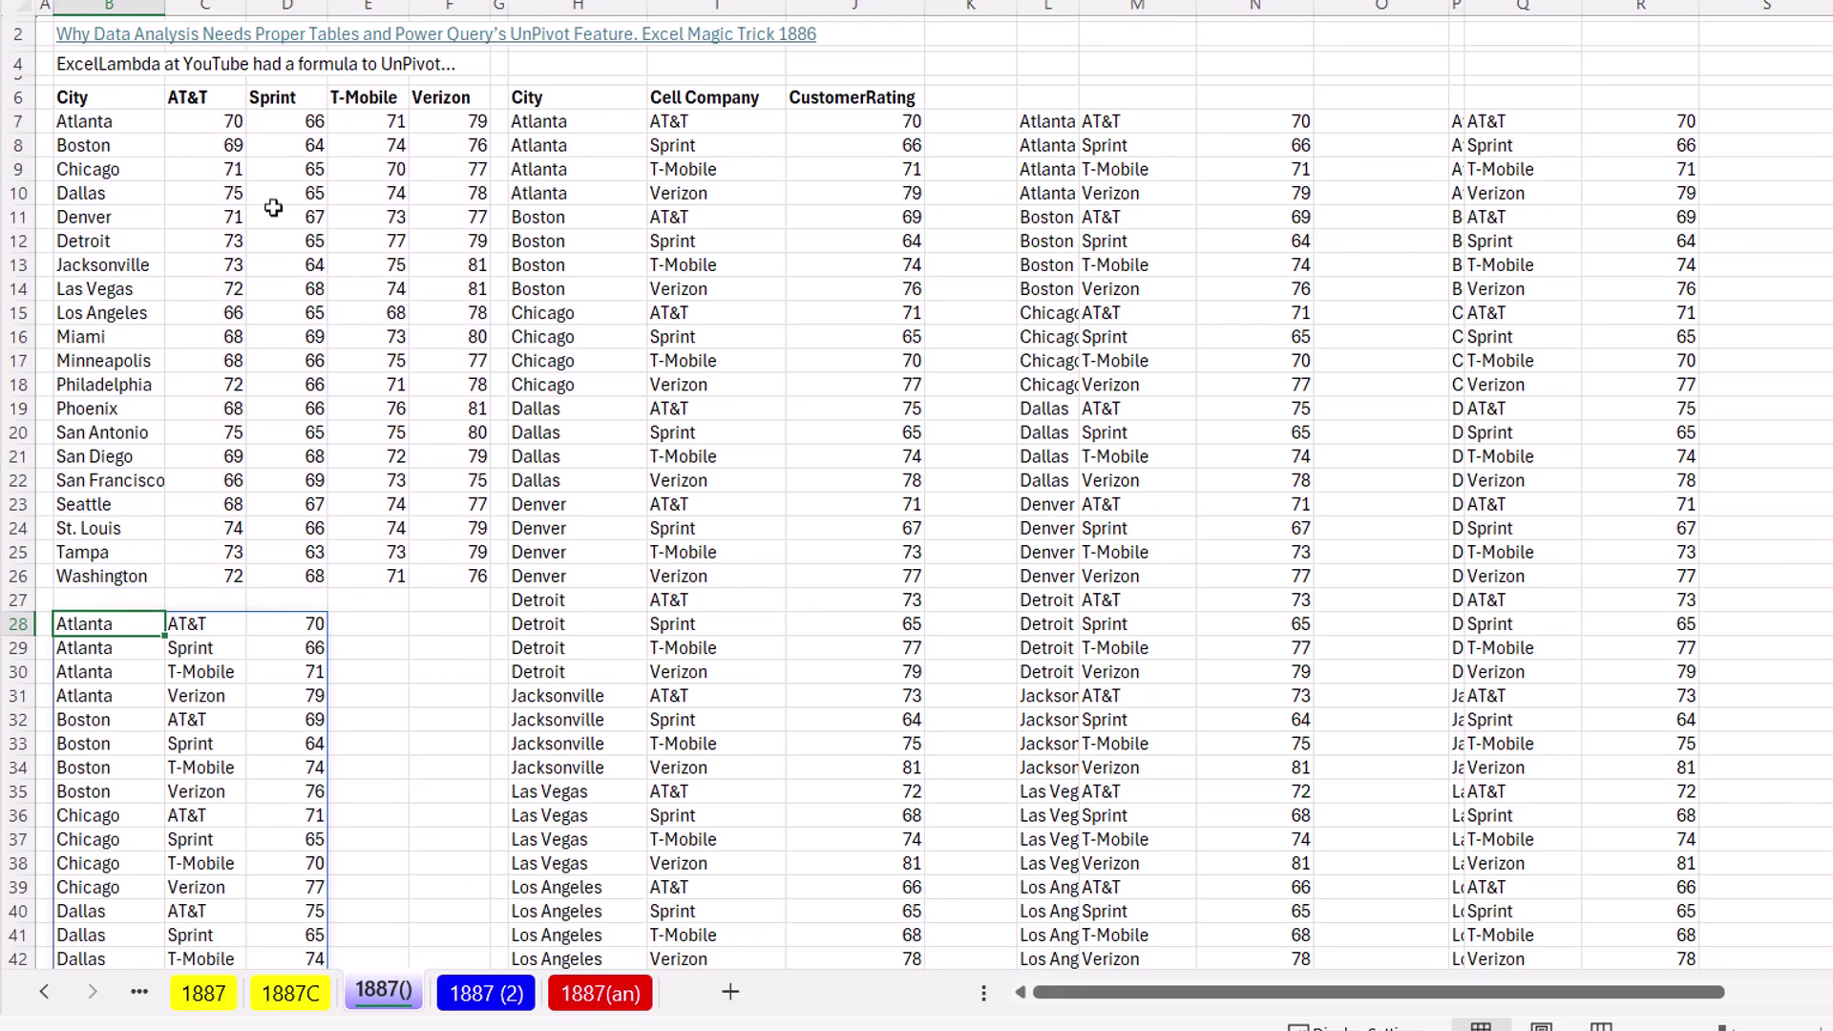
pyautogui.moveTo(229, 123); pyautogui.dragTo(270, 125)
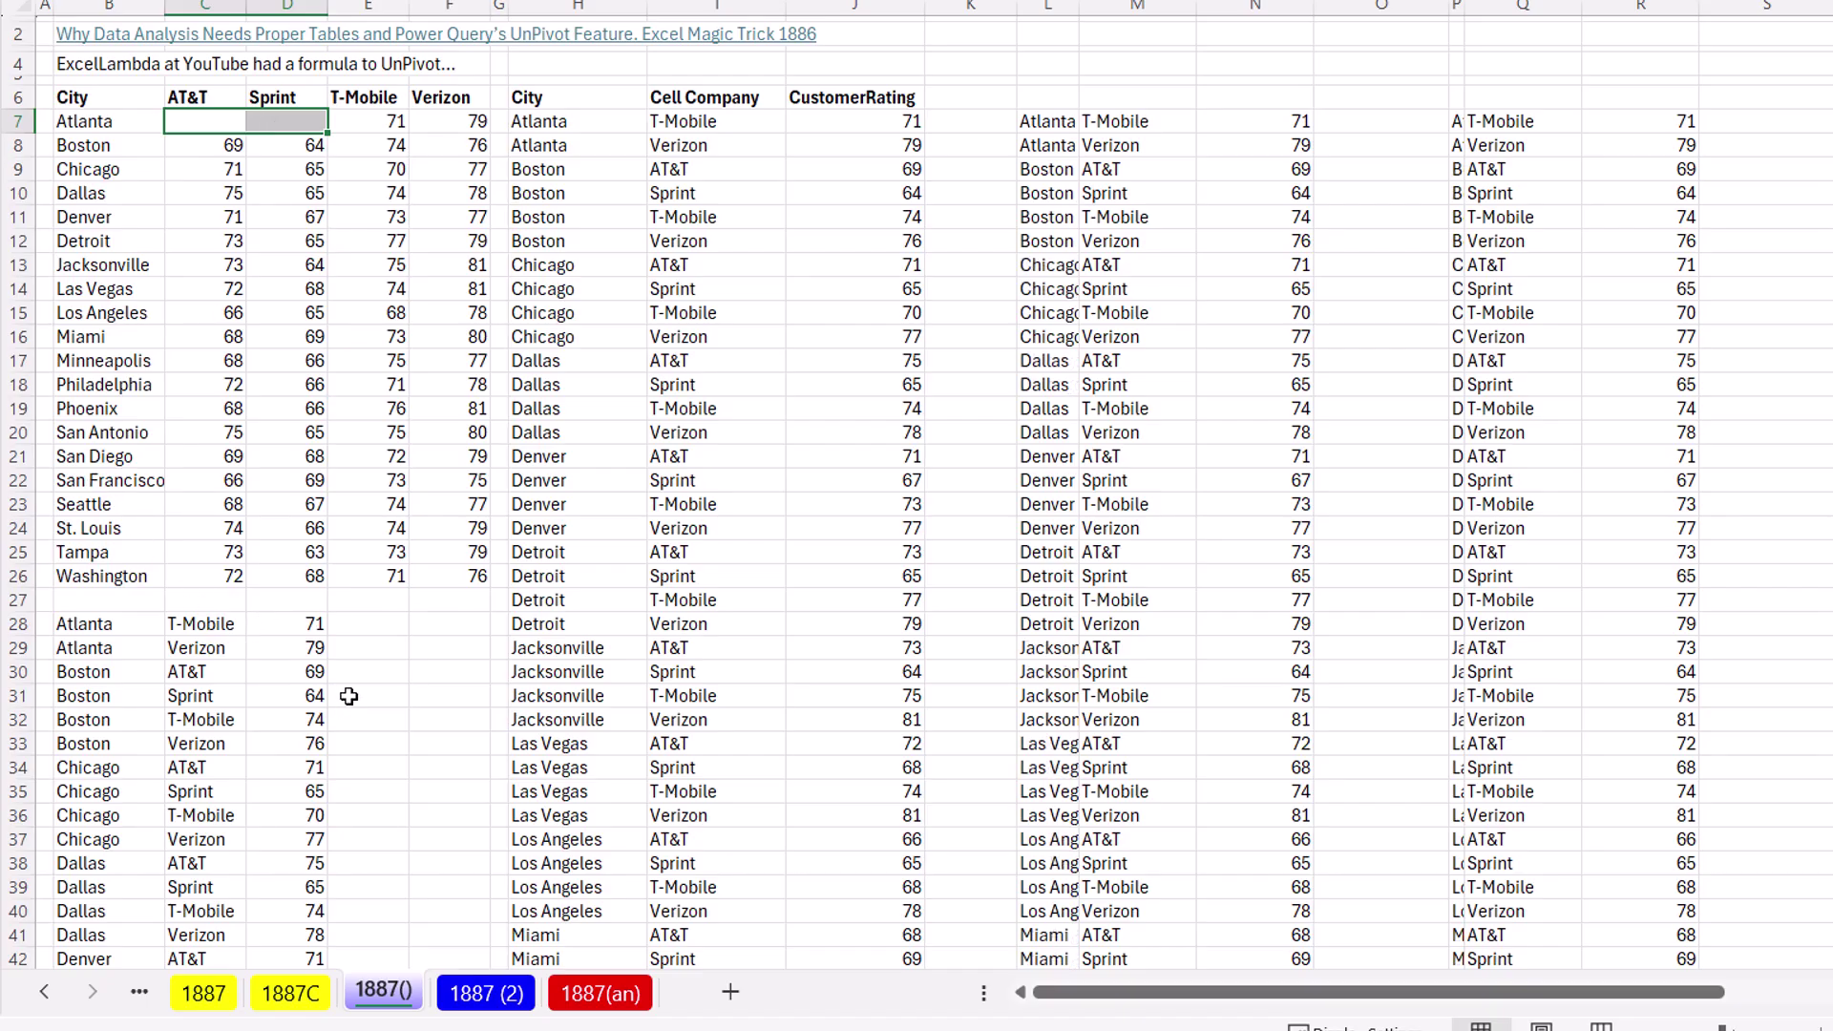
pyautogui.hotkey('ctrl', 'z')
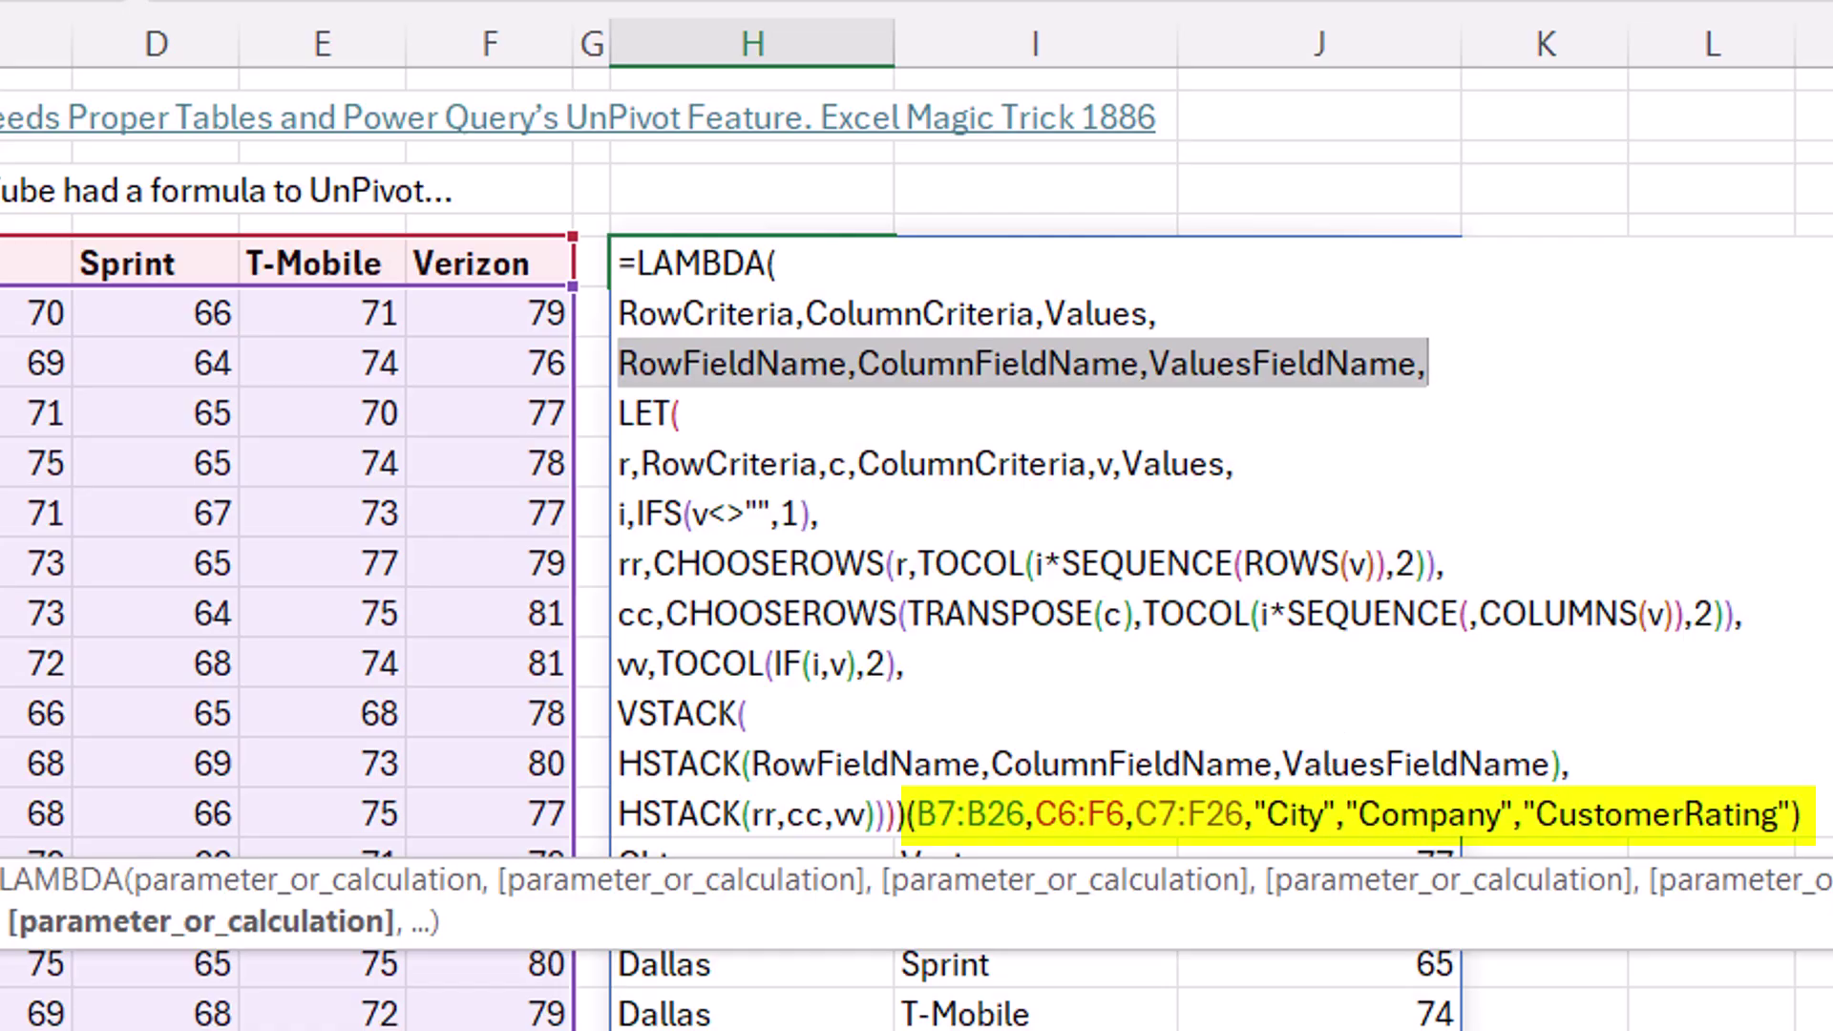
# Commit the LAMBDA with RowFieldName, ColumnFieldName and ValuesFieldName arguments and a VSTACK header row
pyautogui.hotkey('ctrl', 'Return')
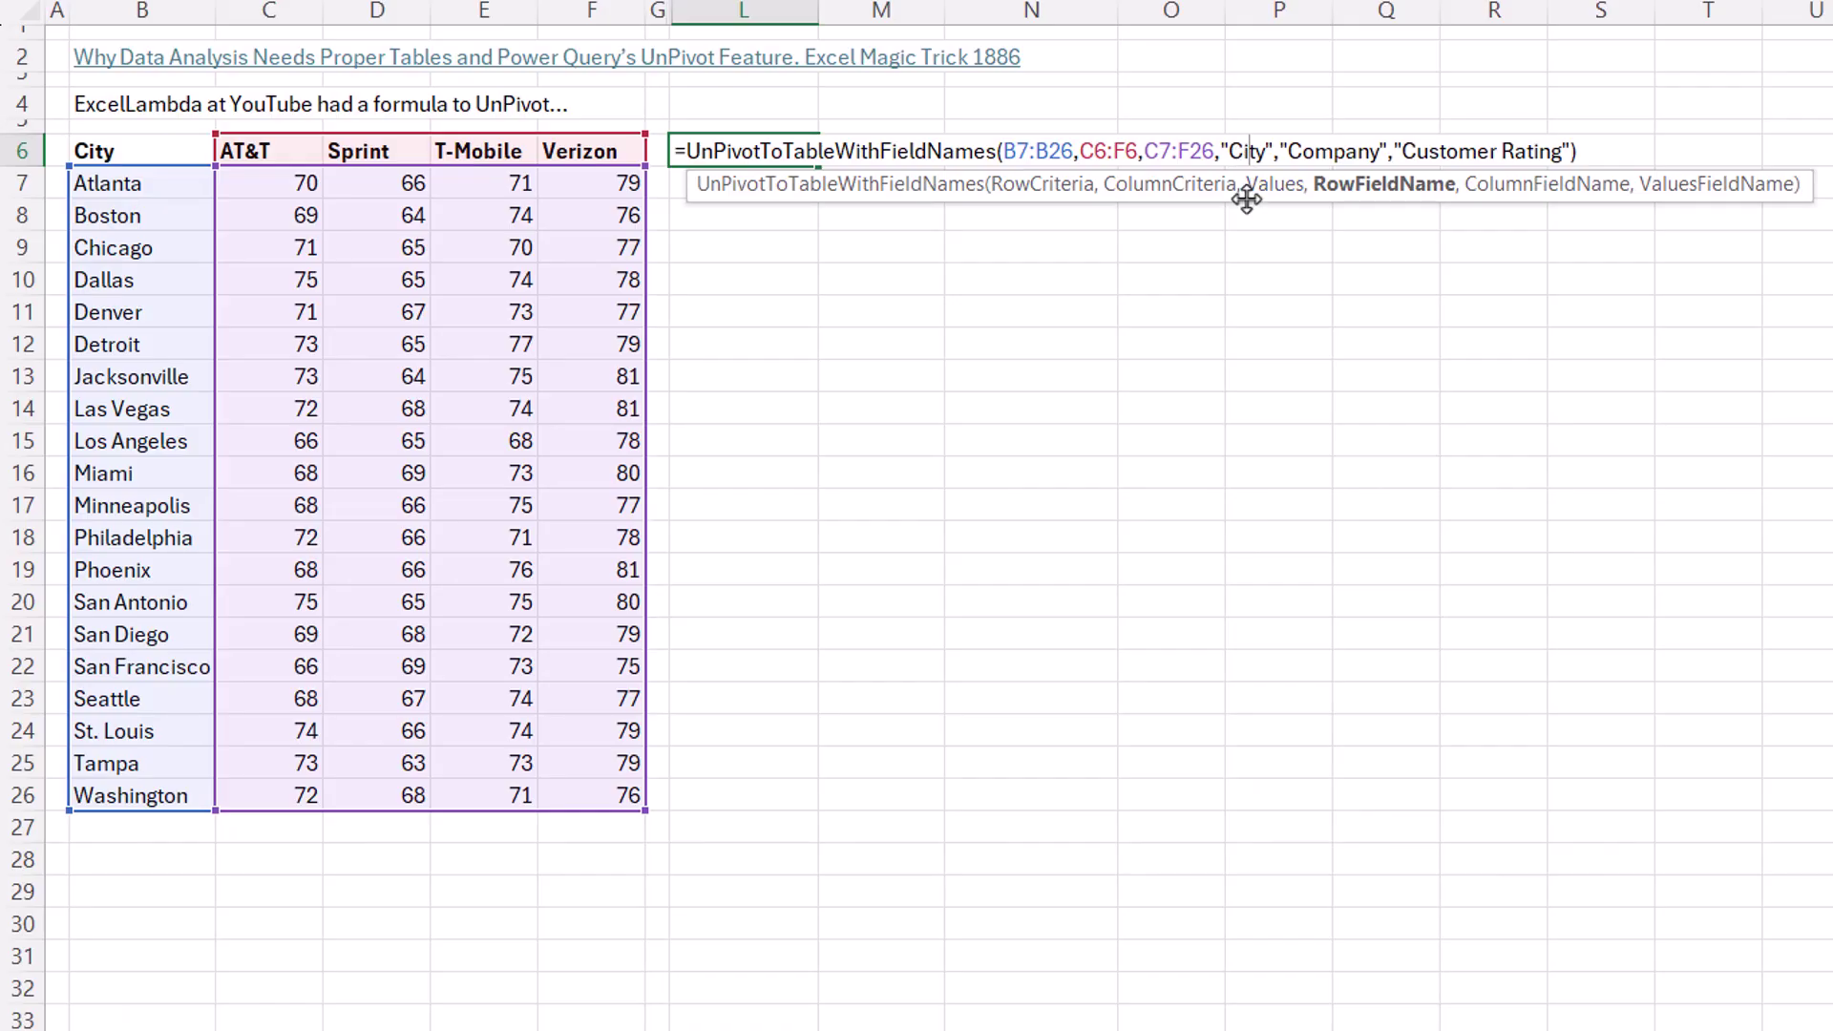
# Enter =UnPivotToTableWithFieldNames(B7:B26,C6:F6,C7:F26,'City','Company','Customer Rating') in L6
pyautogui.click(1386, 185)
pyautogui.click(1532, 185)
pyautogui.click(1713, 191)
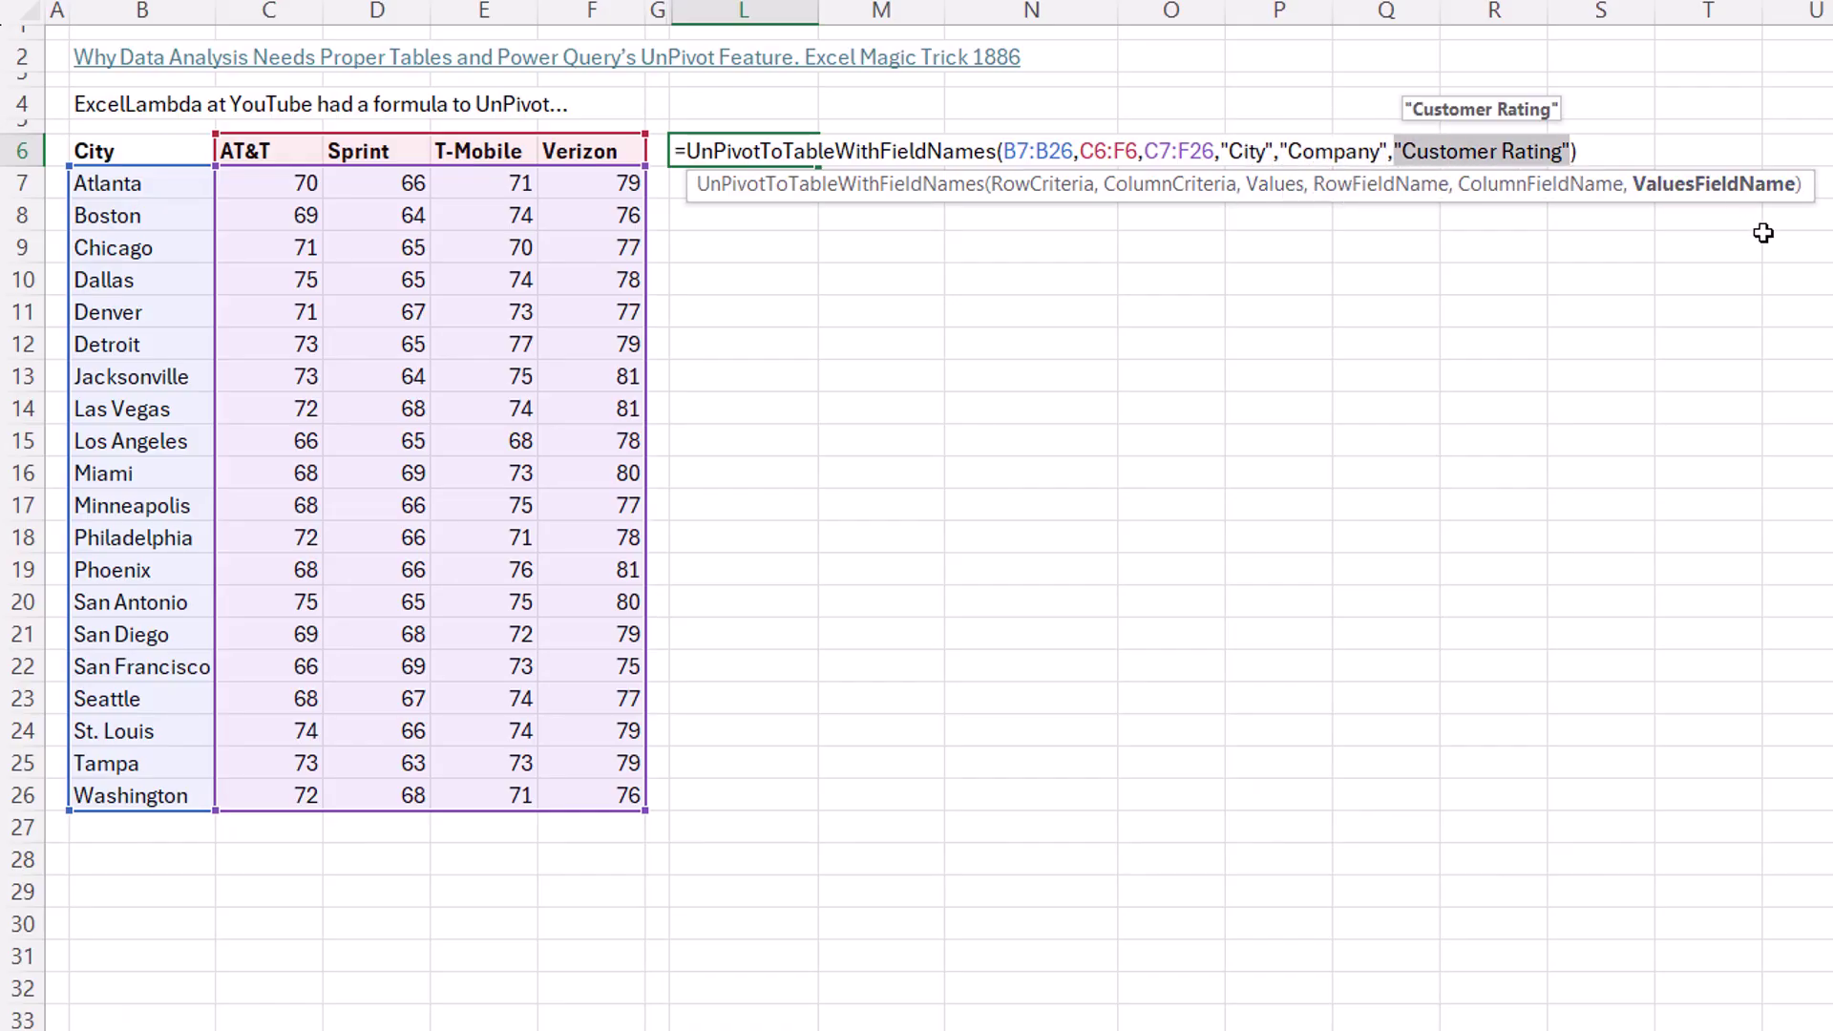
pyautogui.hotkey('ctrl', 'Return')
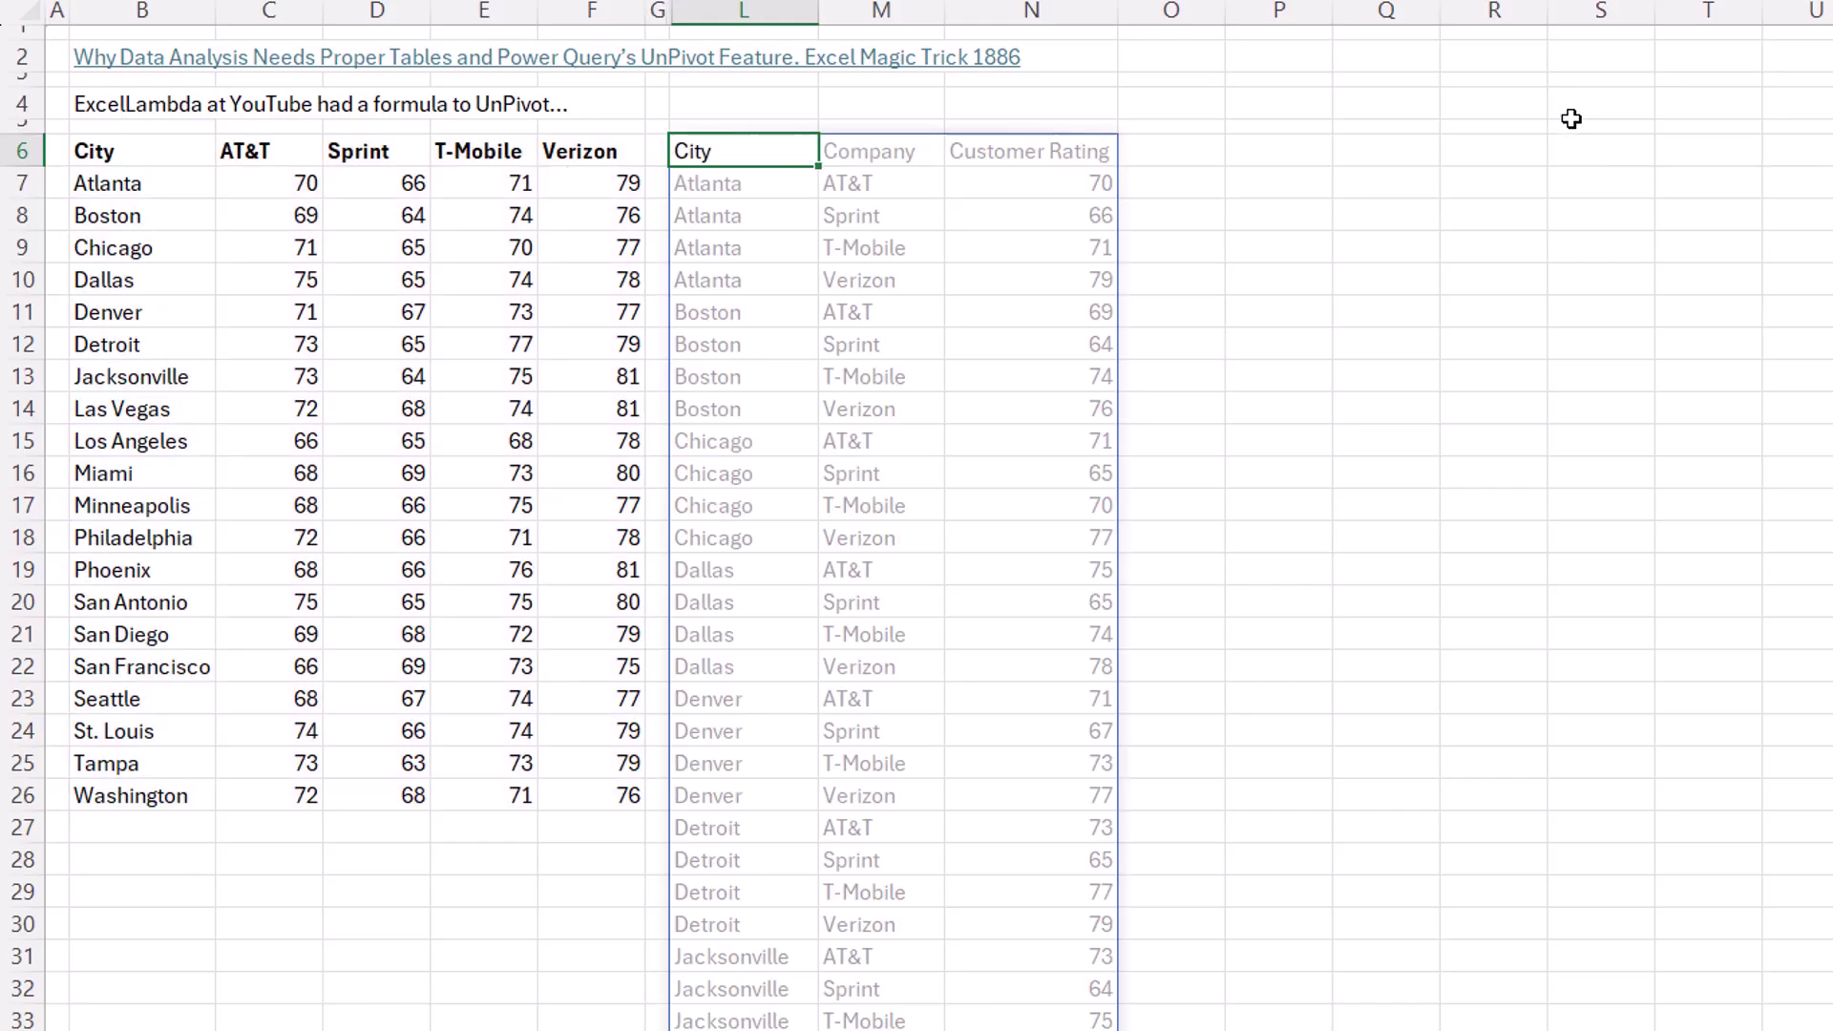